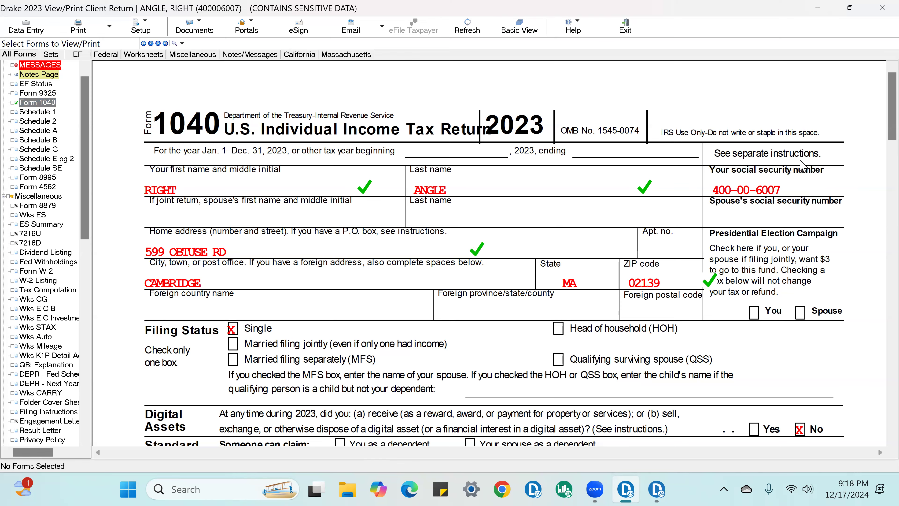
Scroll down Form 1040, then switch the View/Print display to the client's Form W-2
scroll(821, 212, "down", 5)
scroll(821, 227, "down", 3)
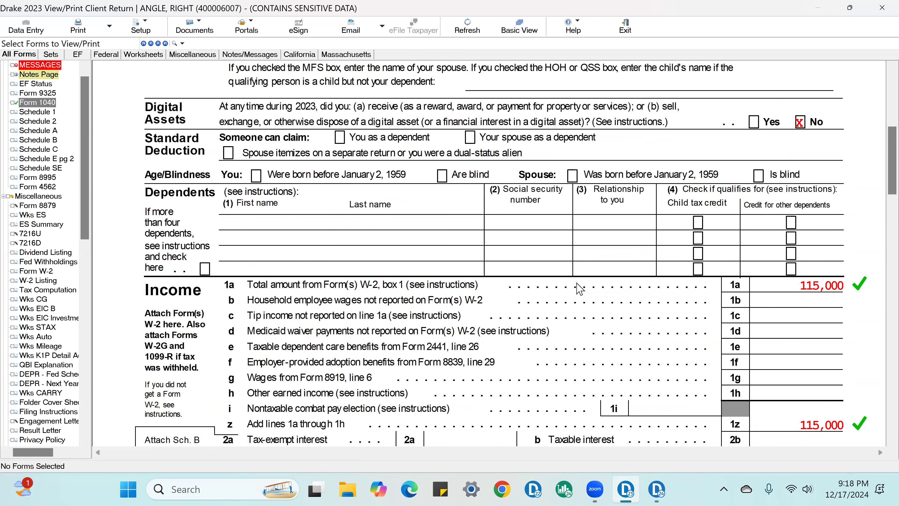
left_click(42, 262)
left_click(41, 271)
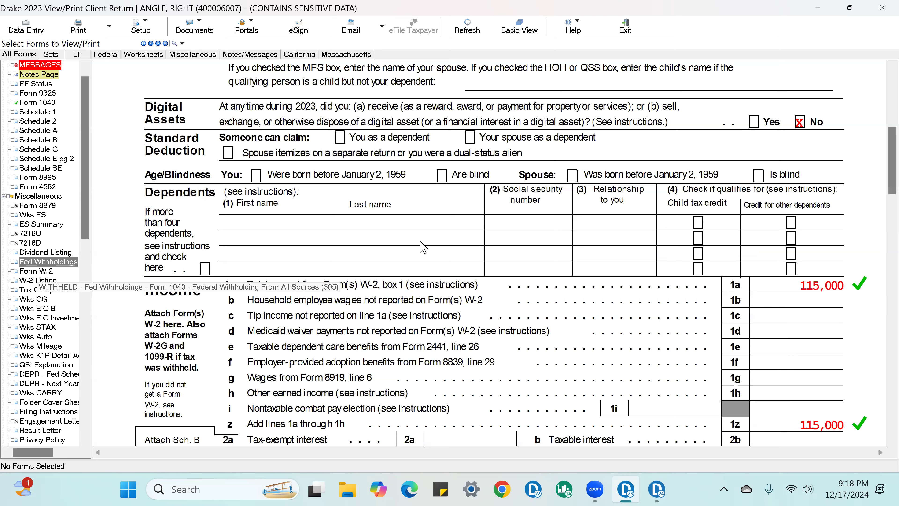
Tick-mark the W-2's EIN, SSN, employer and employee names and addresses, and box 16 wages of 115,000
scroll(305, 215, "down", 1)
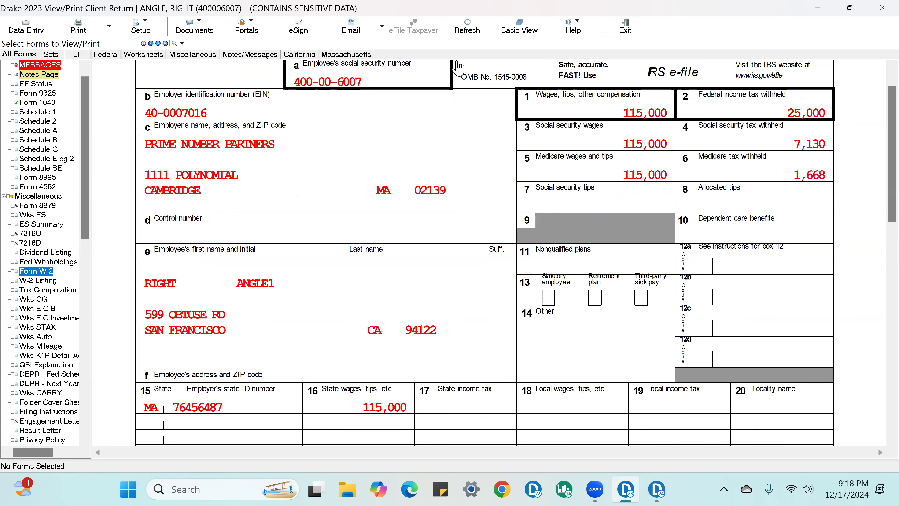
left_click(187, 120)
left_click(339, 82)
left_click(297, 147)
left_click(430, 188)
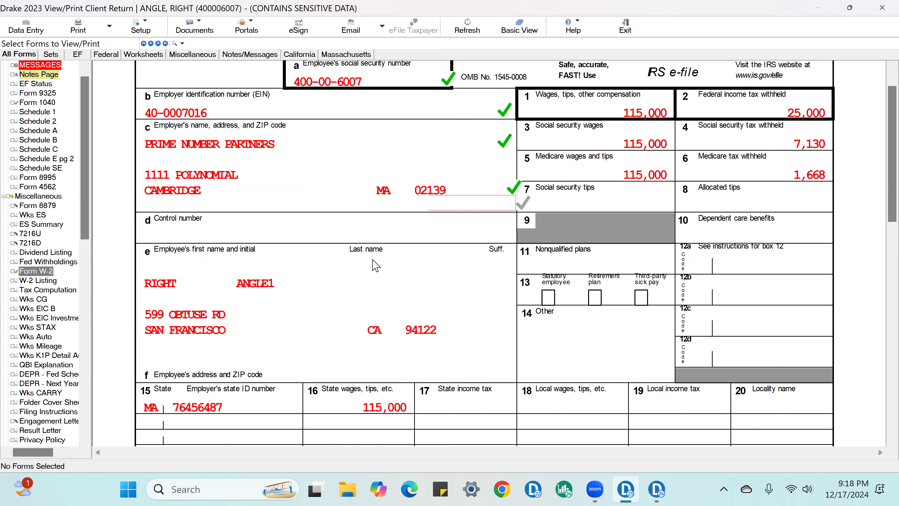
left_click(284, 286)
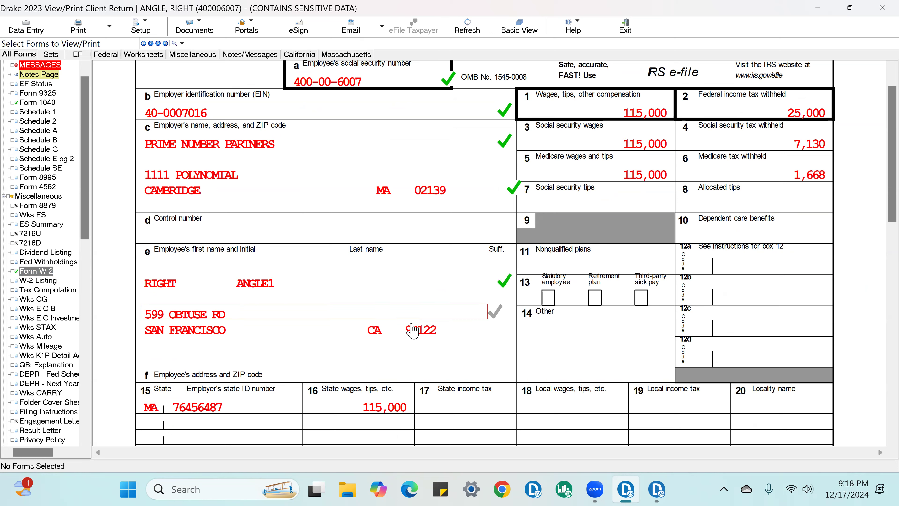
left_click(421, 336)
left_click(400, 414)
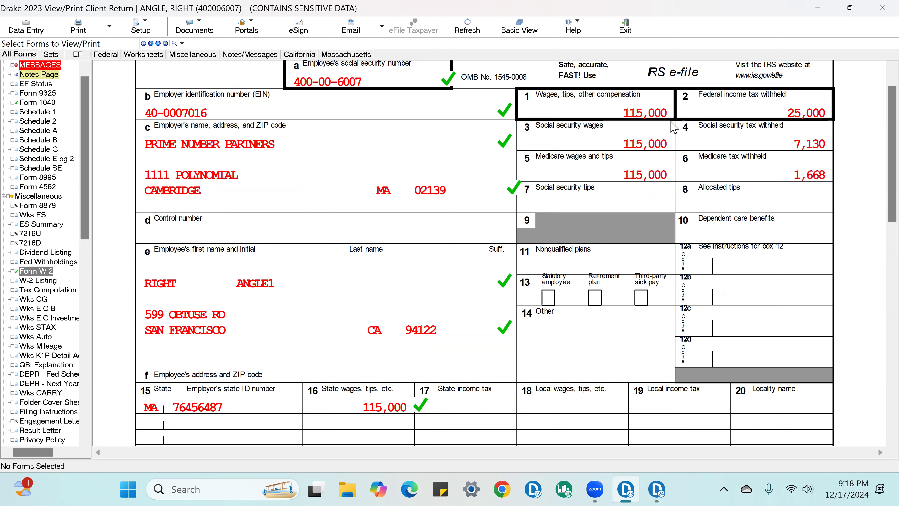
Tick-mark W-2 boxes 1–6, including 115,000 wages and 25,000 federal withholding
left_click(662, 119)
left_click(792, 120)
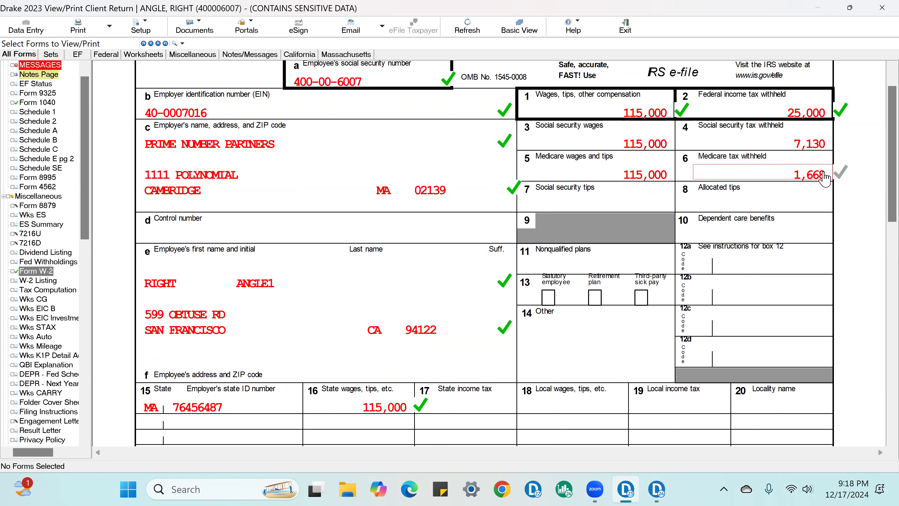
left_click(696, 146)
left_click(779, 144)
left_click(638, 174)
left_click(799, 172)
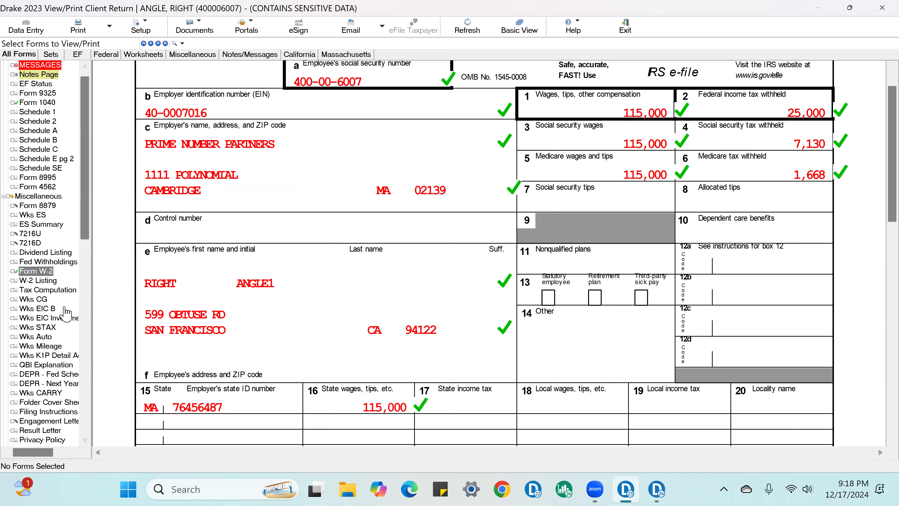
scroll(54, 306, "up", 1)
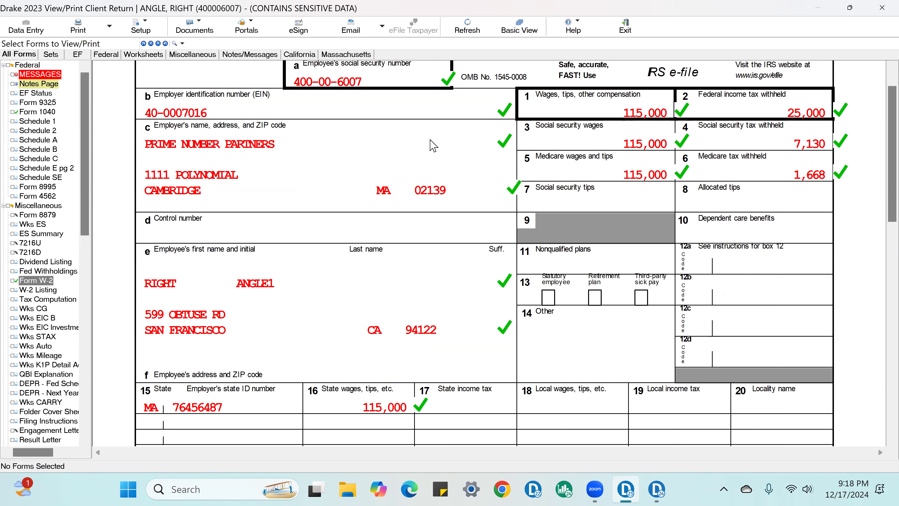
Return to Form 1040 and tick-mark the 25,000 withholding on line 25a
left_click(37, 112)
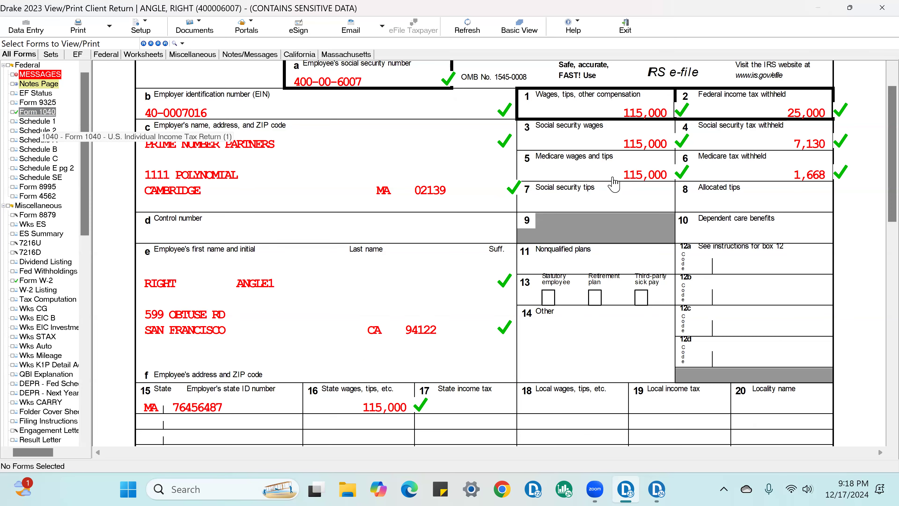
scroll(785, 302, "down", 5)
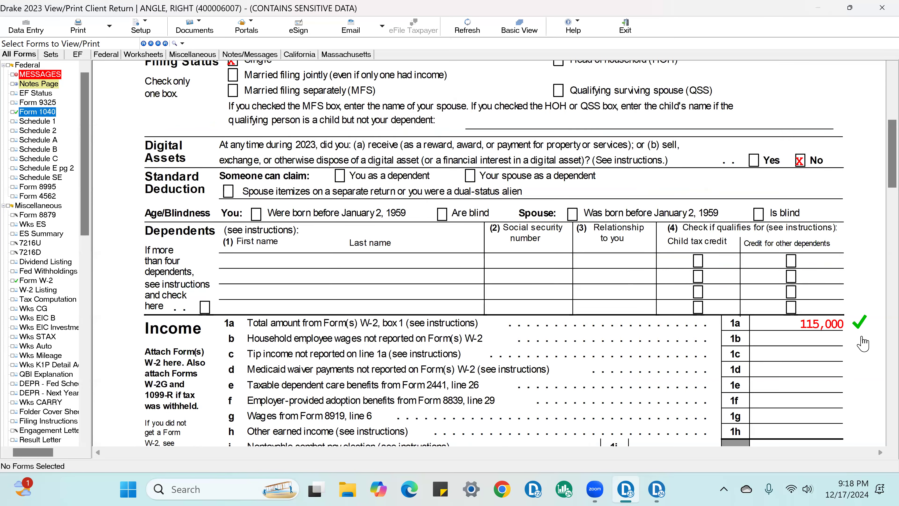
scroll(861, 333, "down", 10)
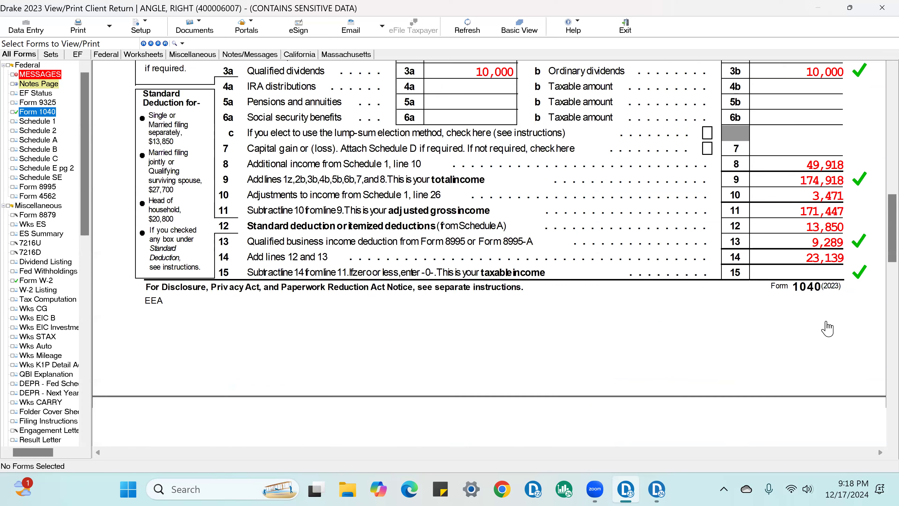
scroll(827, 329, "down", 5)
left_click(709, 228)
left_click(709, 228)
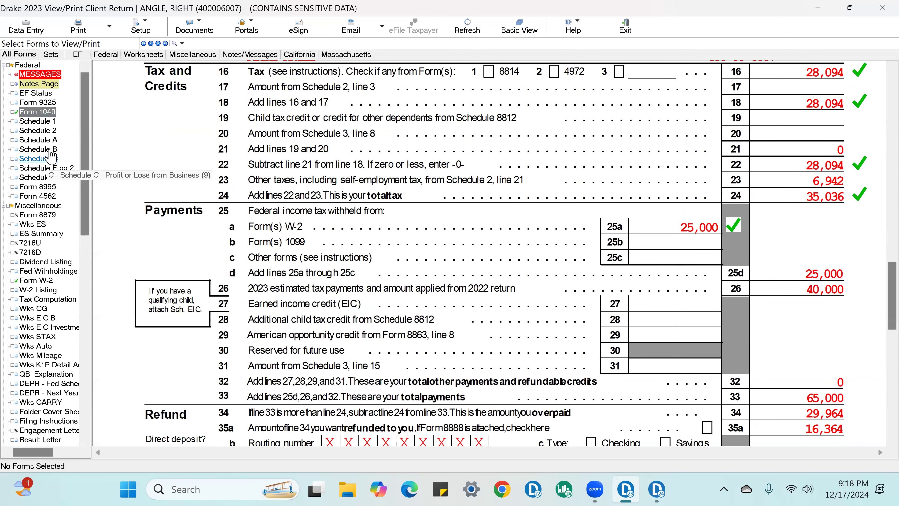
Tick-mark the 10,000 ordinary and 10,000 qualified dividends in Schedule B's Dividend List, then open Schedule C
left_click(39, 149)
scroll(304, 257, "down", 10)
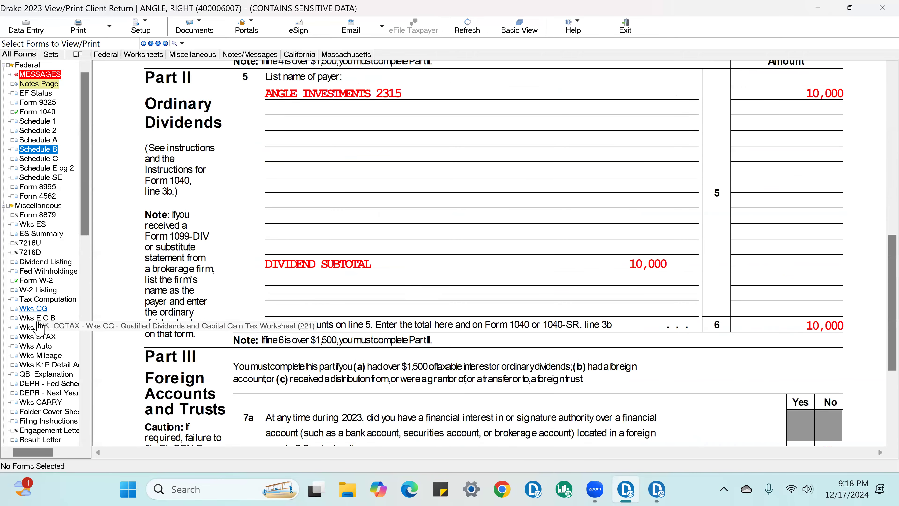
left_click(44, 264)
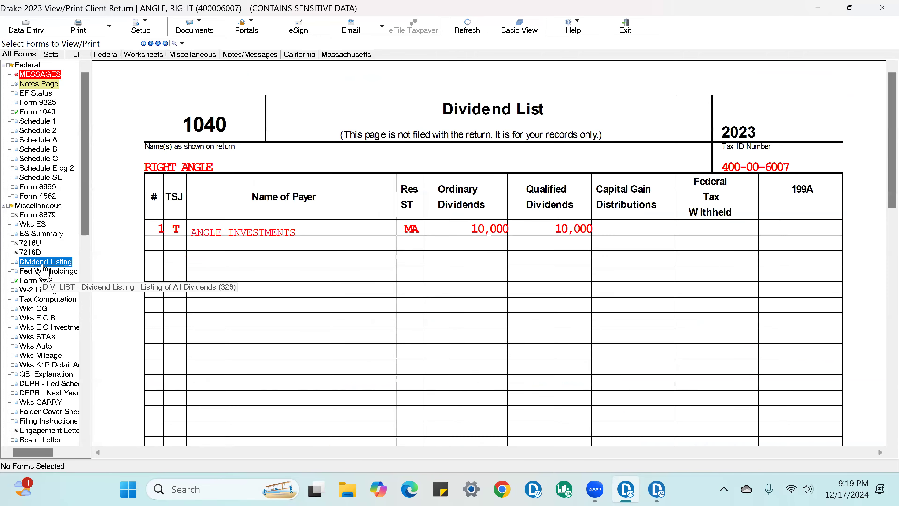
left_click(584, 238)
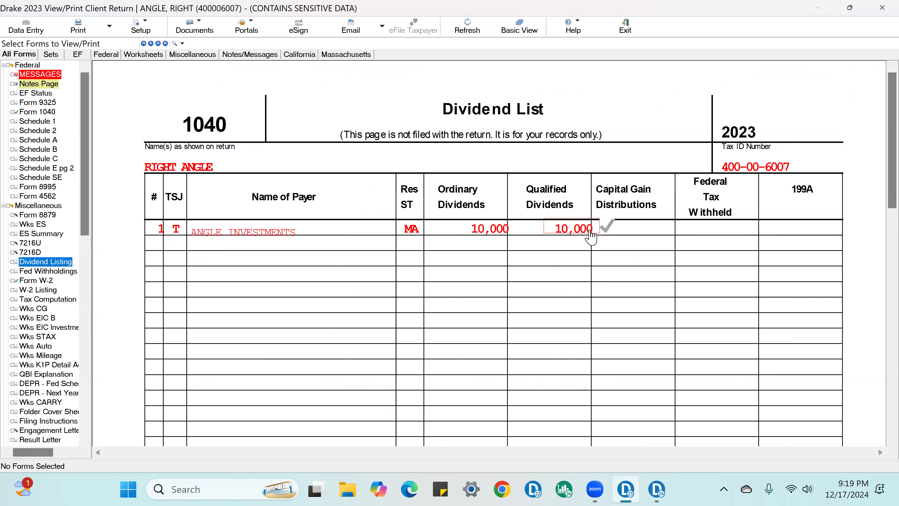
left_click(512, 231)
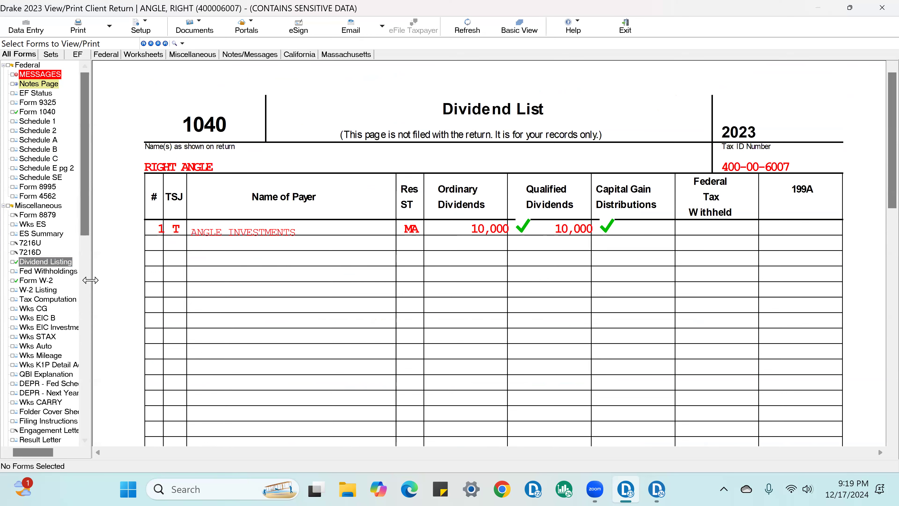
left_click(51, 162)
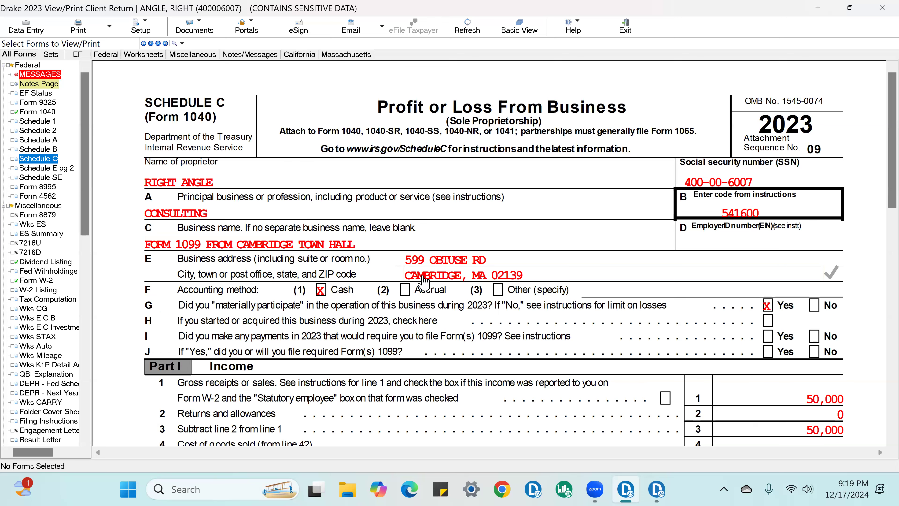
Scroll through Schedule C and Schedule E page 2, then restore down the View/Print window
scroll(425, 287, "down", 12)
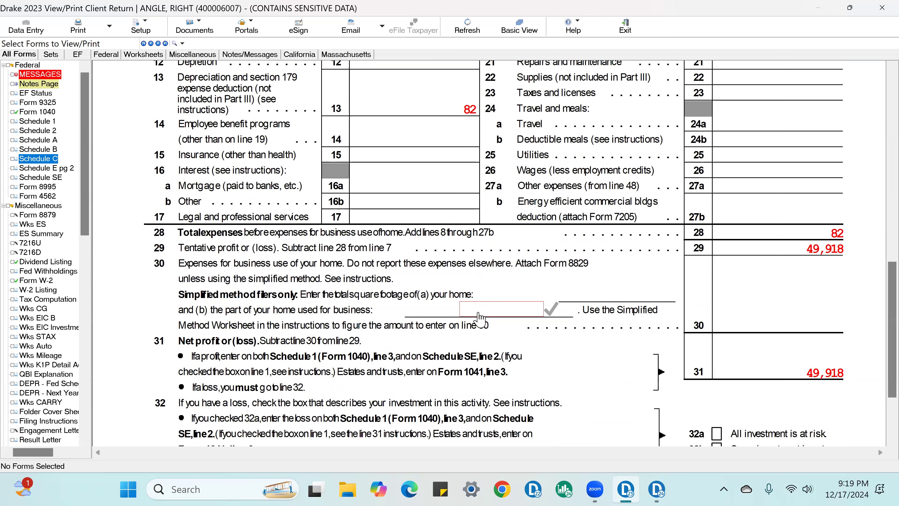
left_click(59, 169)
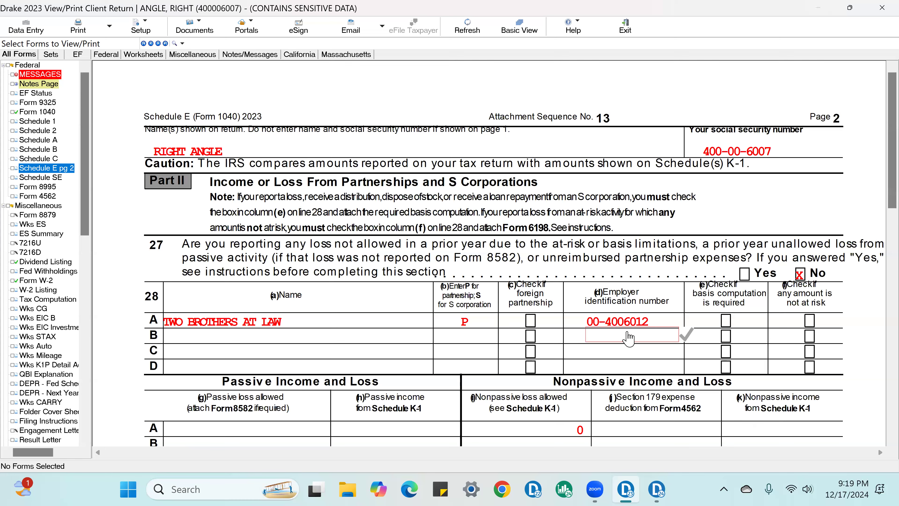
scroll(659, 336, "down", 2)
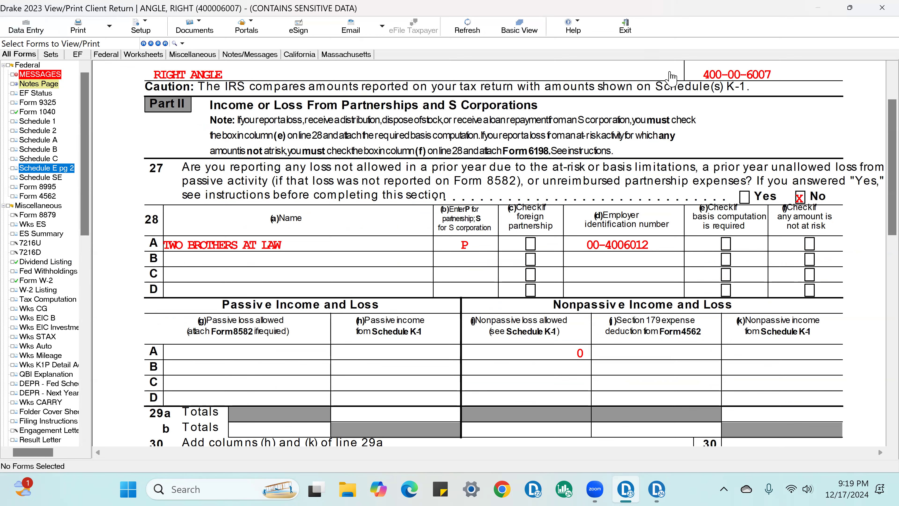
left_click(850, 12)
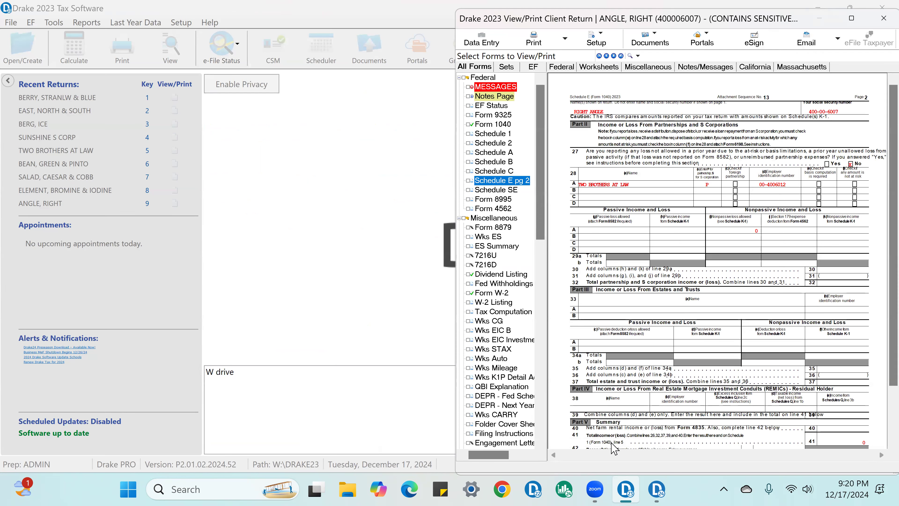
Close View/Print, then restore and resize the Drake 2023 window to sit left of Drake 2024
left_click(881, 25)
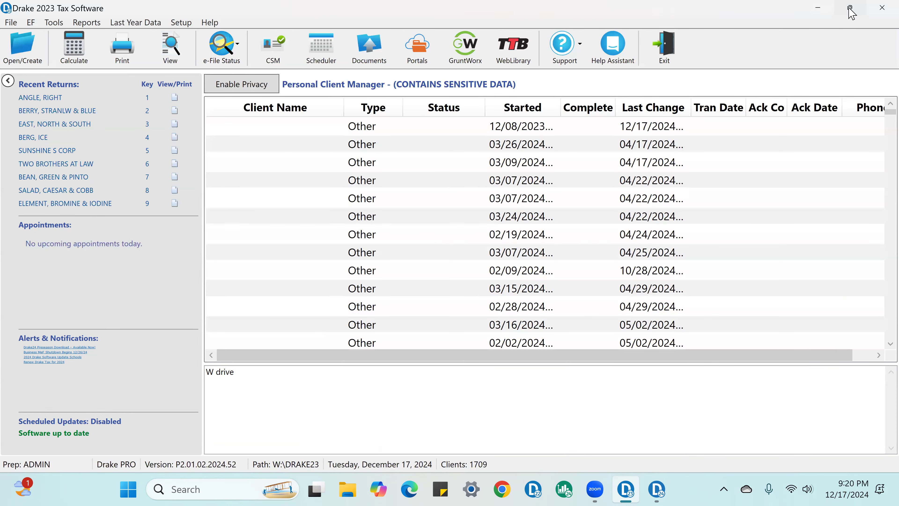
left_click(849, 8)
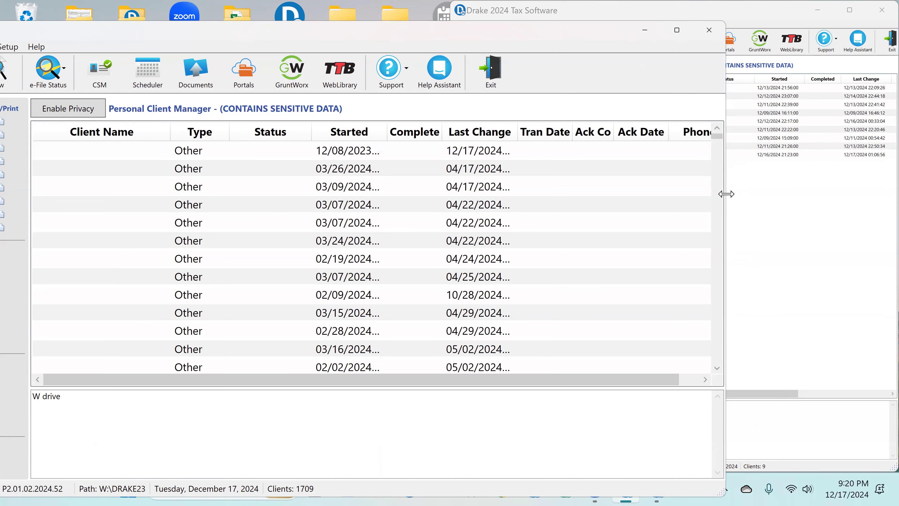
left_click_drag(727, 194, 273, 36)
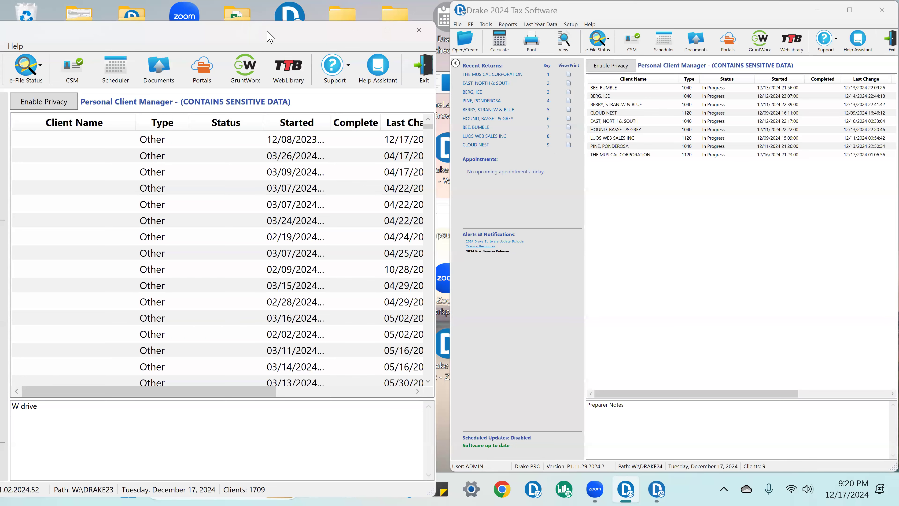
left_click_drag(283, 39, 285, 19)
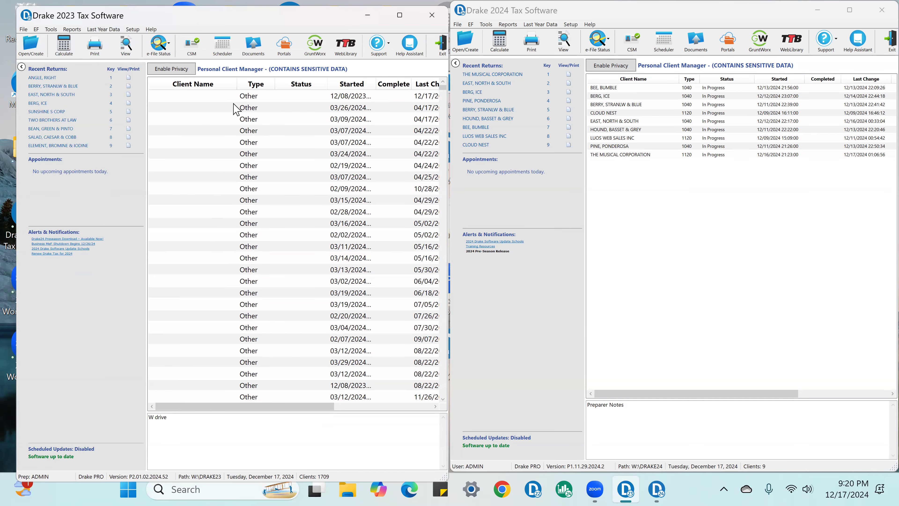
left_click_drag(146, 18, 137, 17)
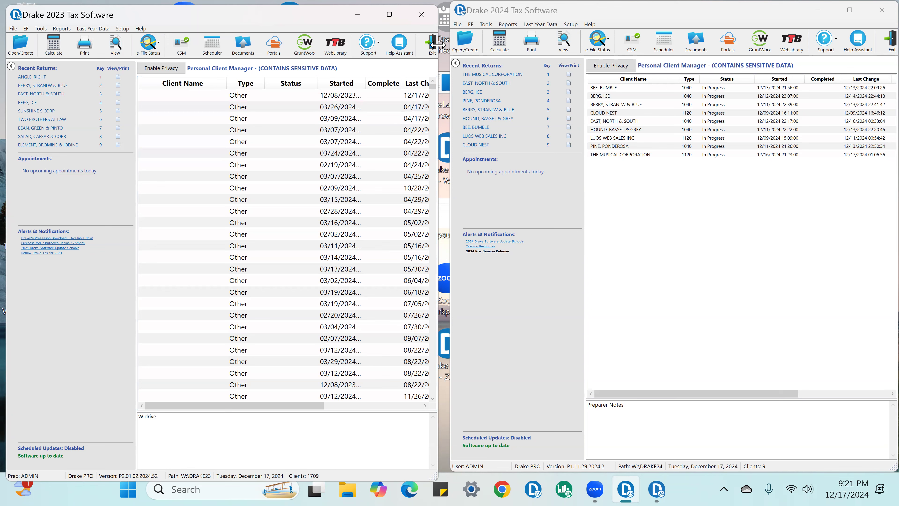
Review and close the 2023 return's Name and Address screen, then start Open/Create in Drake 2024
left_click_drag(438, 44, 442, 44)
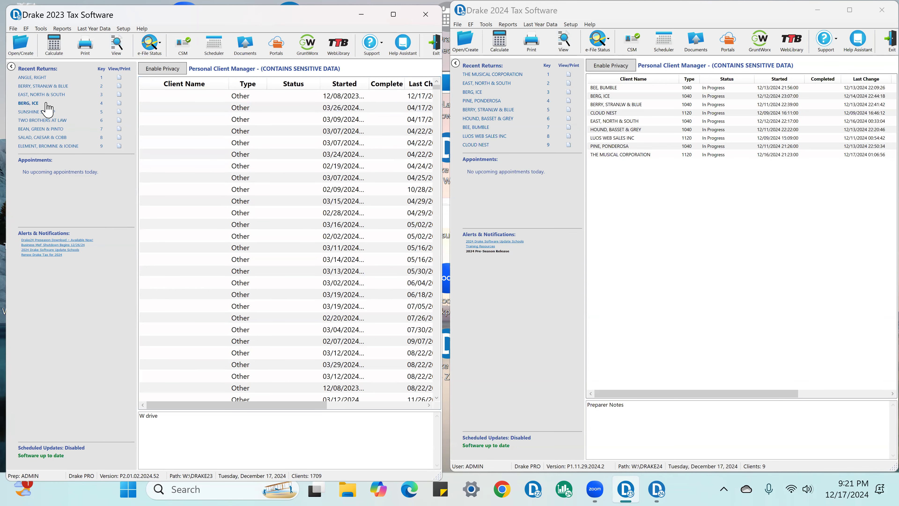
left_click(40, 78)
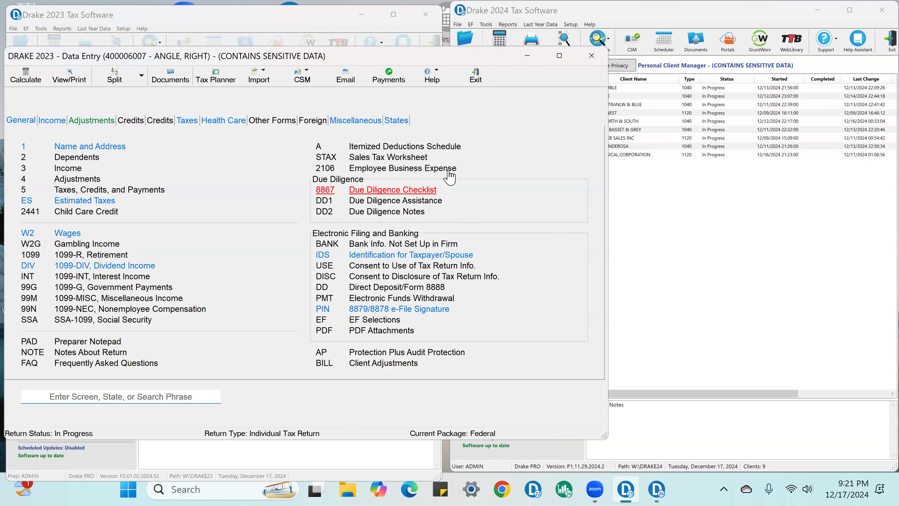
mouse_move(609, 169)
left_mouse_down()
mouse_move(533, 172)
mouse_move(604, 165)
left_mouse_up()
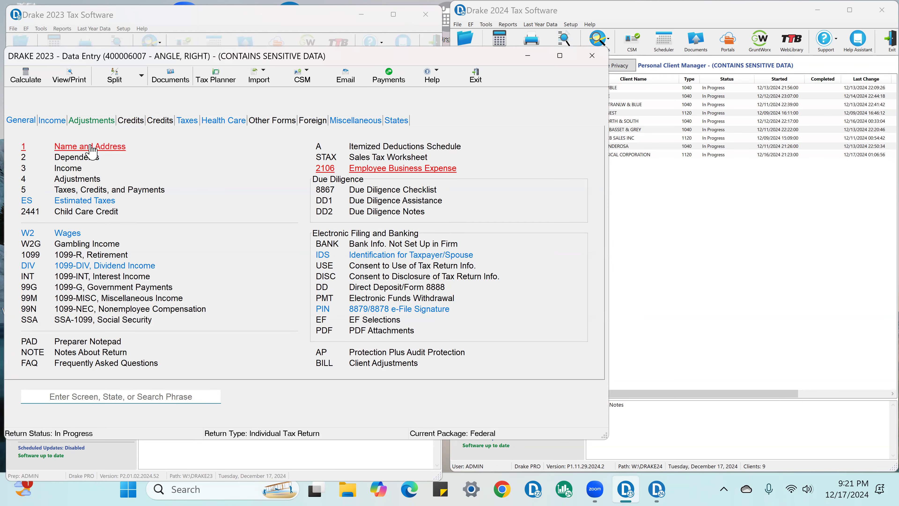
left_click(88, 144)
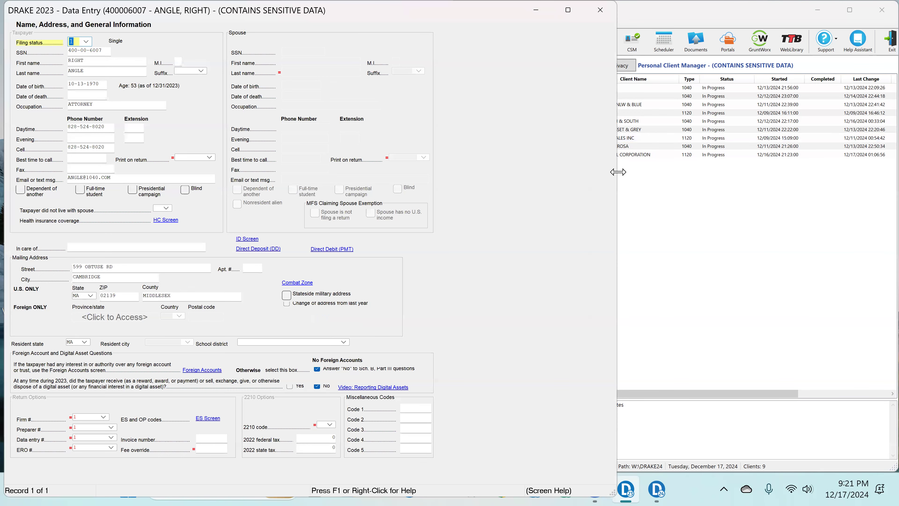
left_click_drag(618, 172, 428, 172)
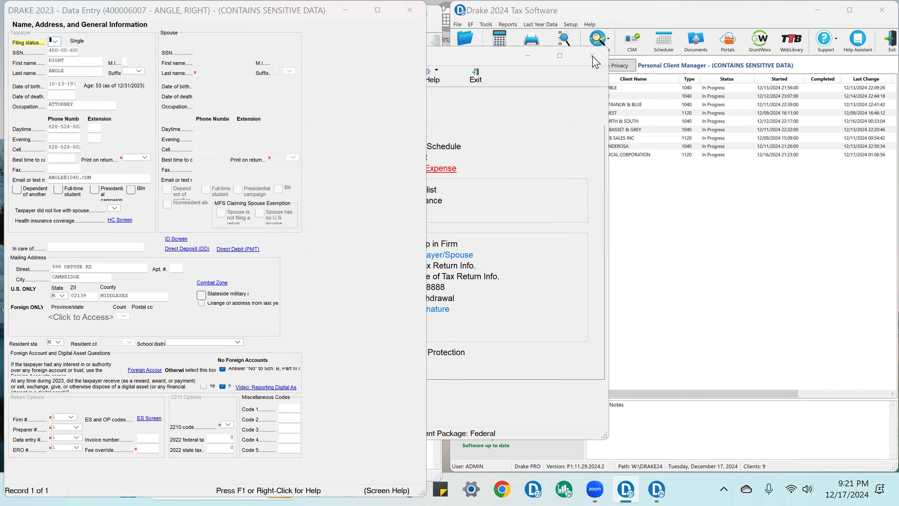
left_click(414, 12)
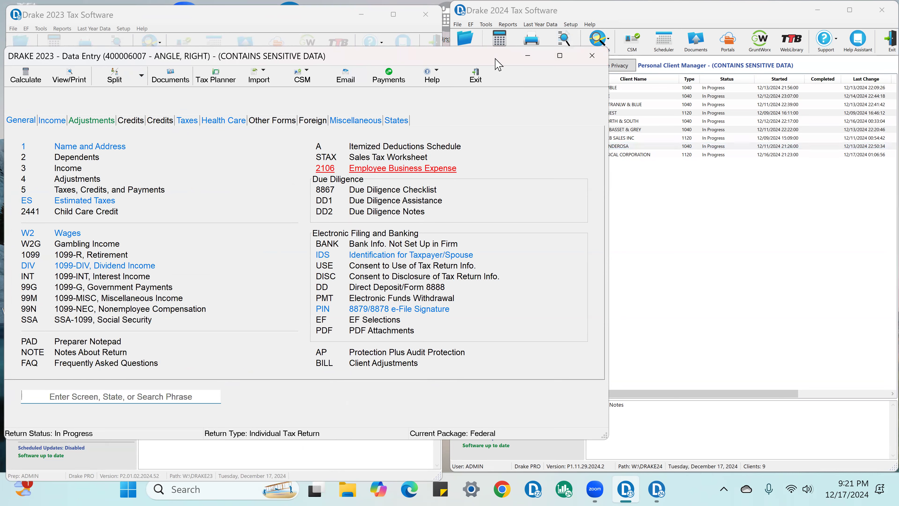
left_click_drag(503, 58, 336, 44)
left_click(466, 42)
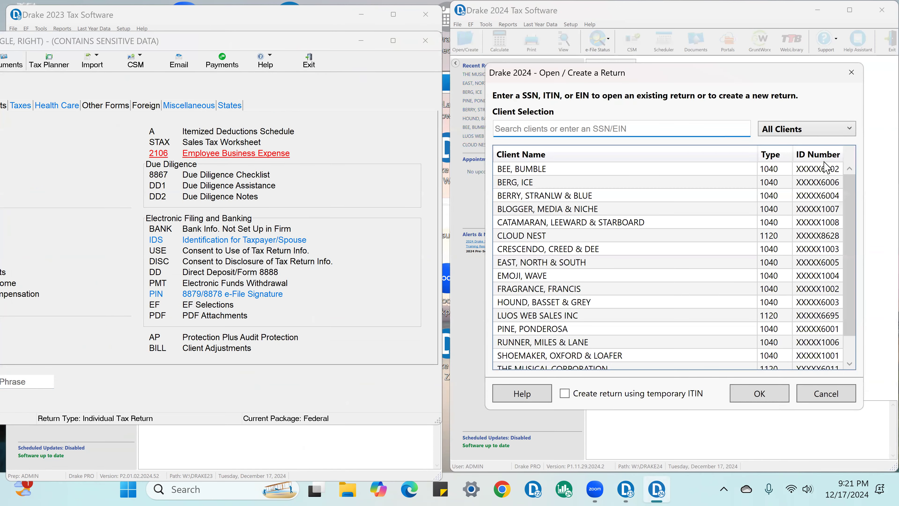
Open the client in Drake 2024 using the full 9-digit SSN and choose Update 1040 from 2023
type("6007")
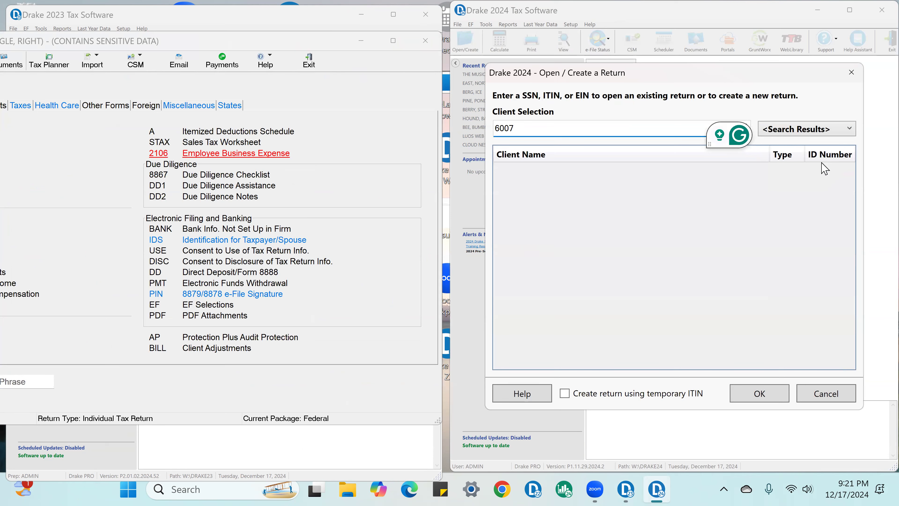
key("Return")
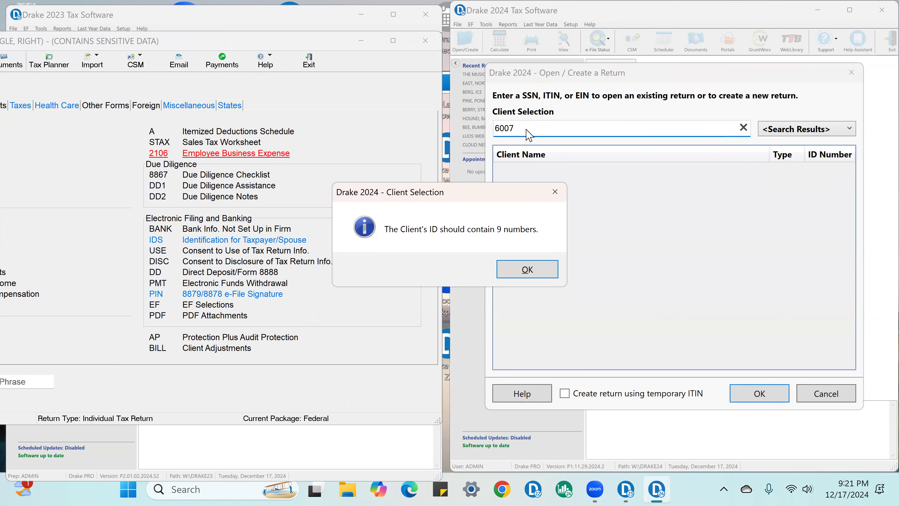
left_click(528, 270)
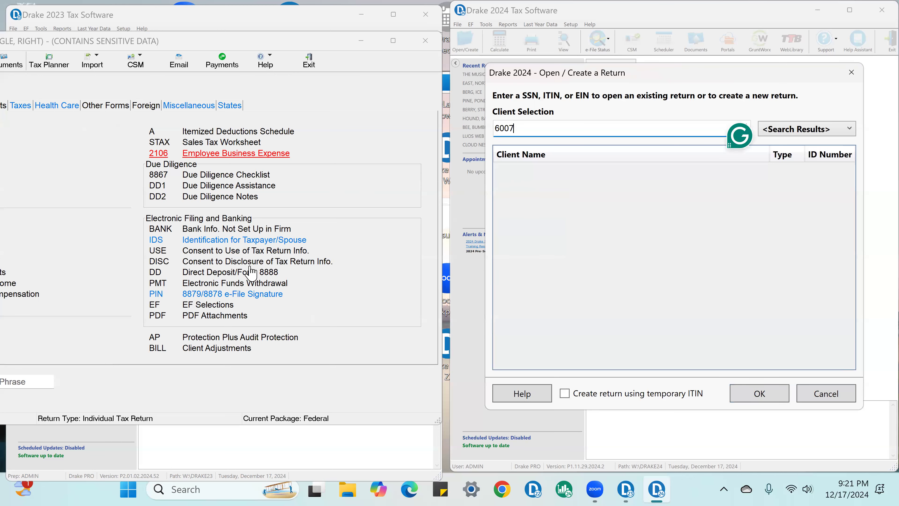
left_click(204, 48)
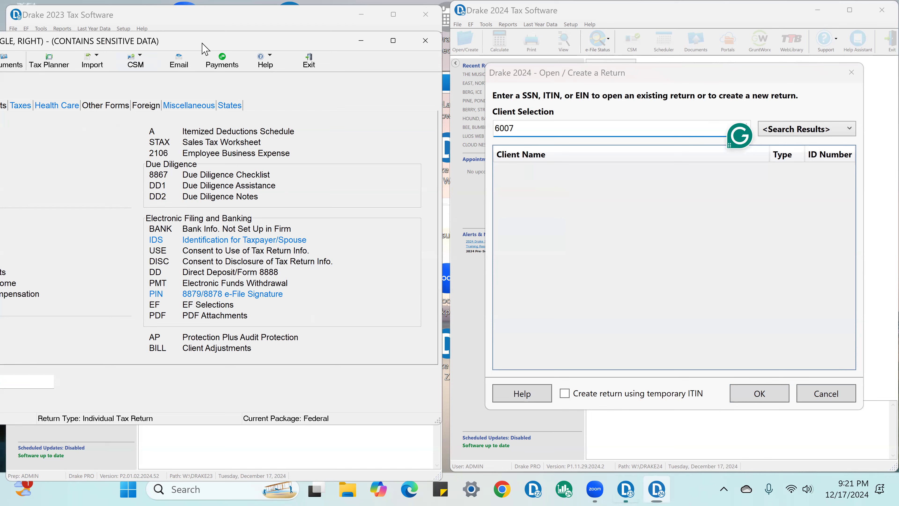
left_click(514, 131)
left_click_drag(514, 131, 492, 136)
key("BackSpace")
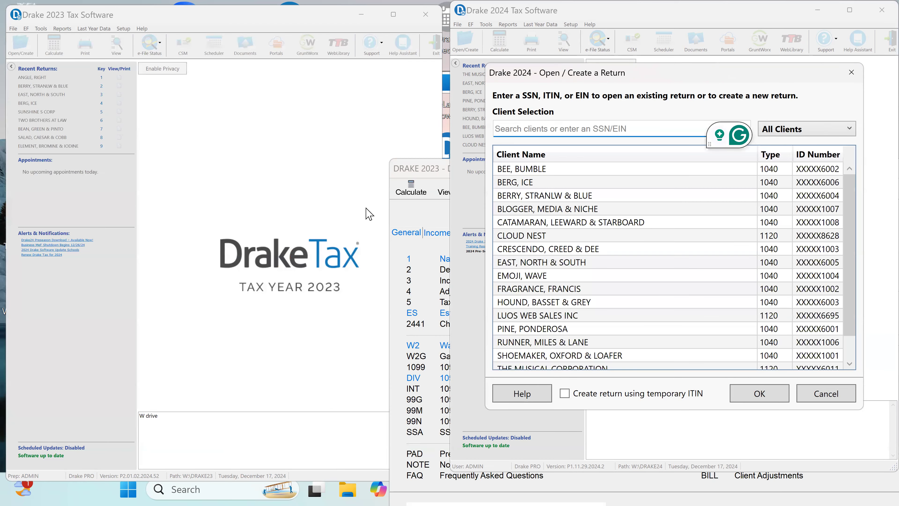
left_click(316, 179)
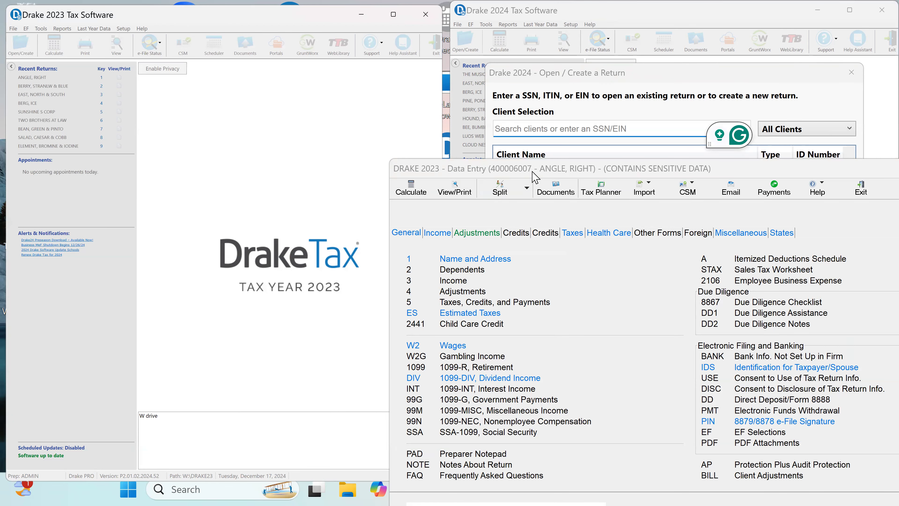
left_click(525, 131)
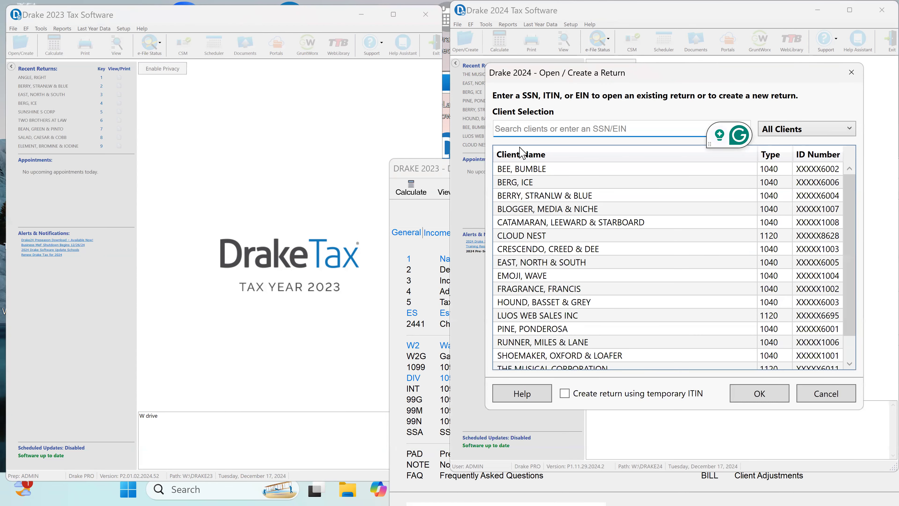
type("40000")
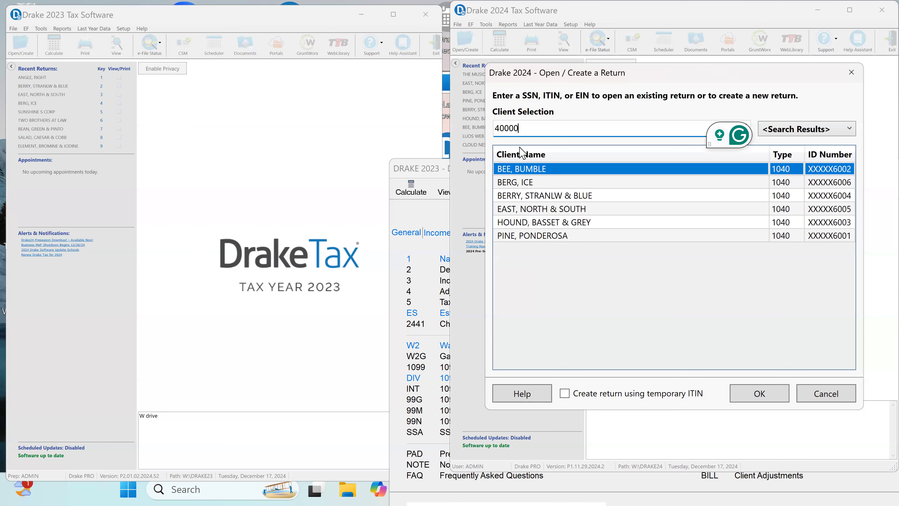
type("6007")
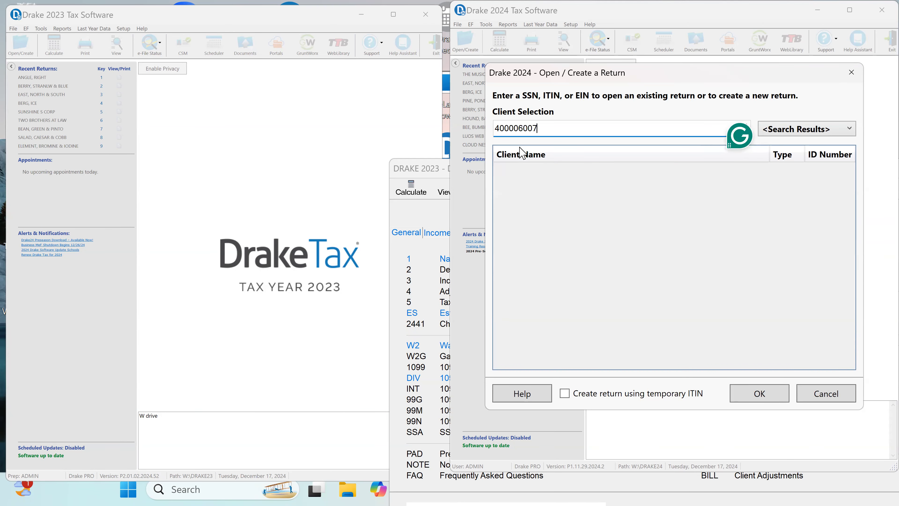
key("Escape")
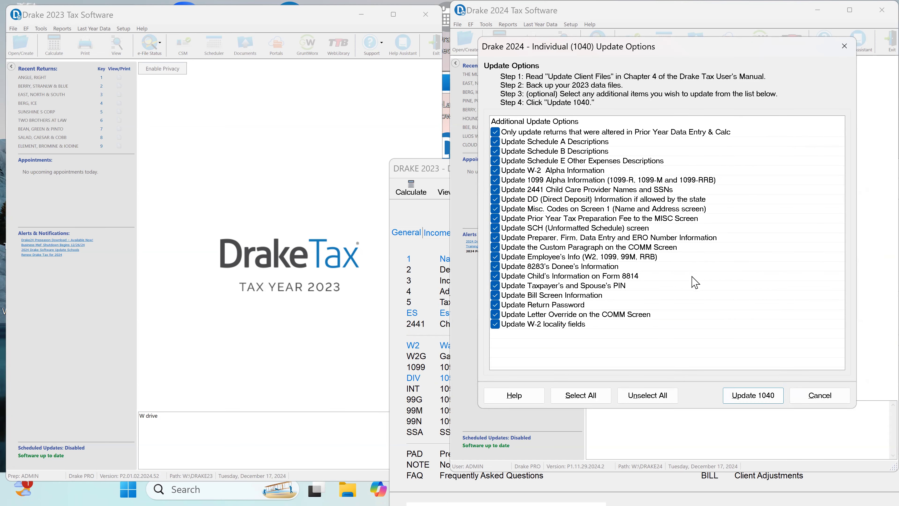
left_click(745, 399)
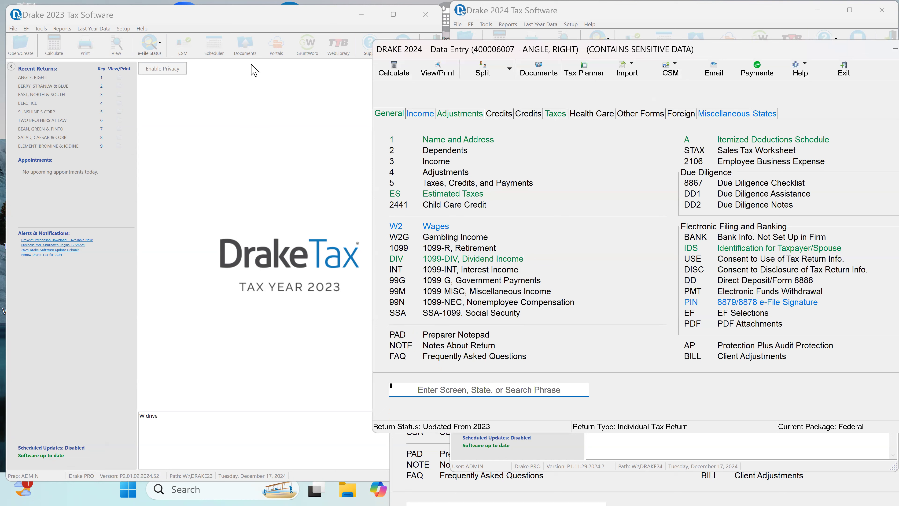
Open the 2024 Name and Address screen and remove the review flag from the taxpayer's SSN
left_click(481, 144)
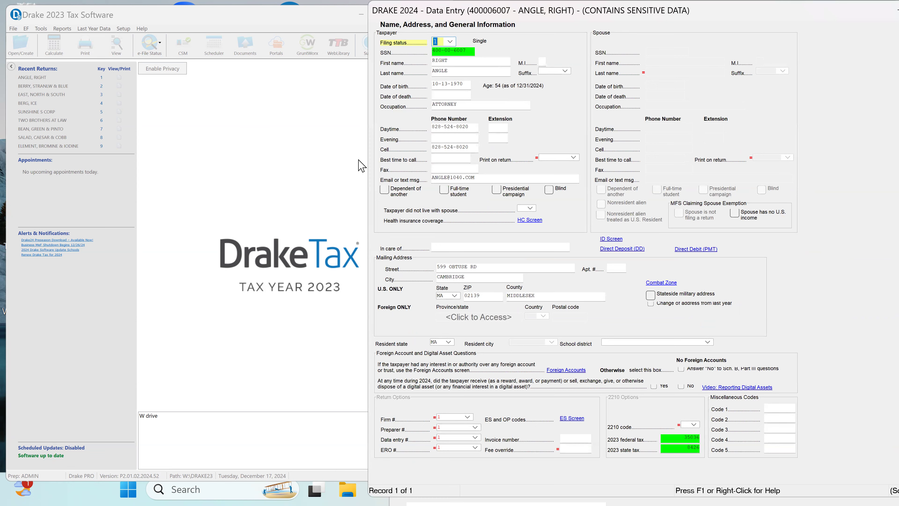
left_click(451, 53)
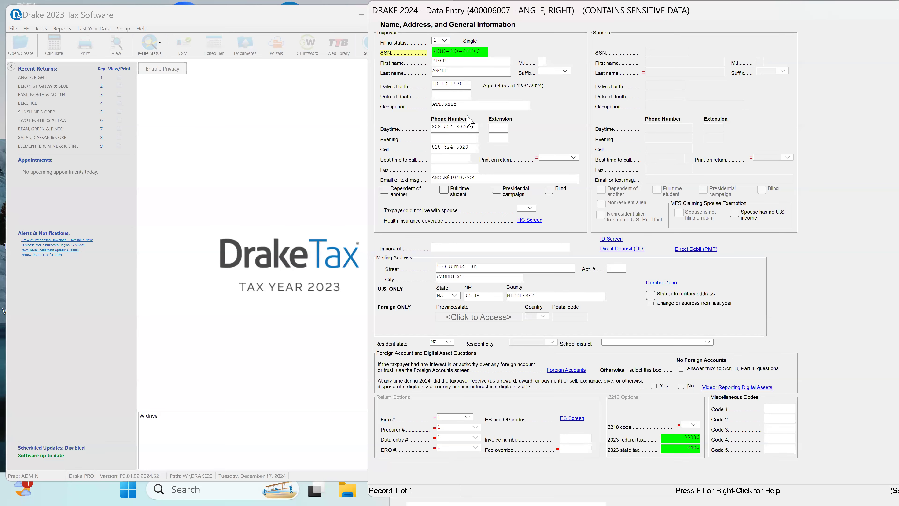
left_click(457, 105)
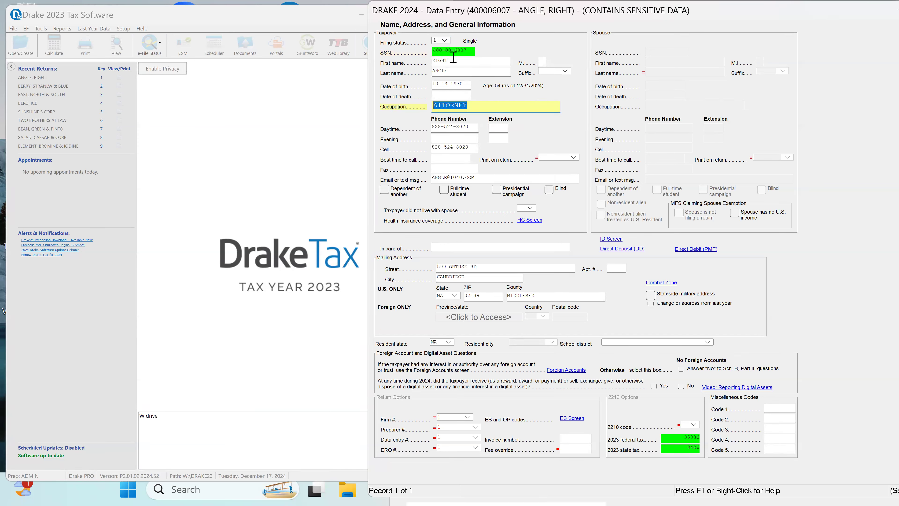
left_click(444, 51)
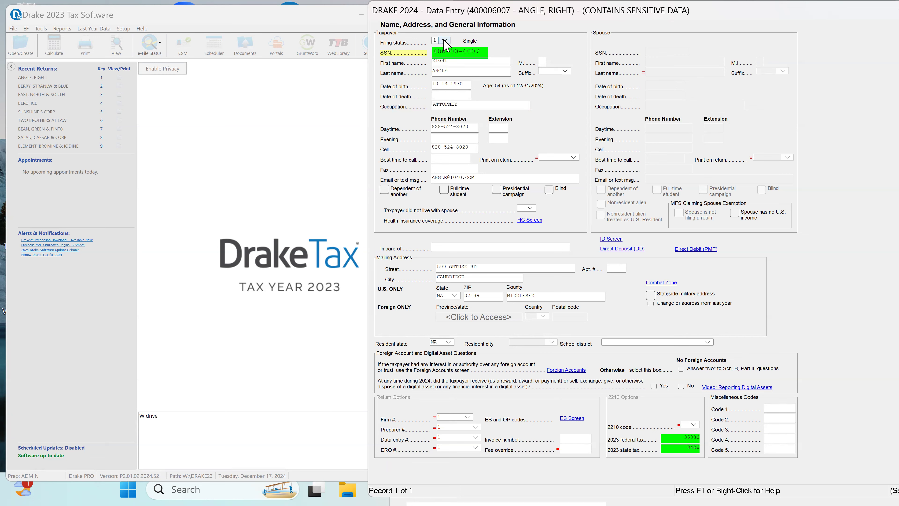
left_click(445, 51)
right_click(462, 53)
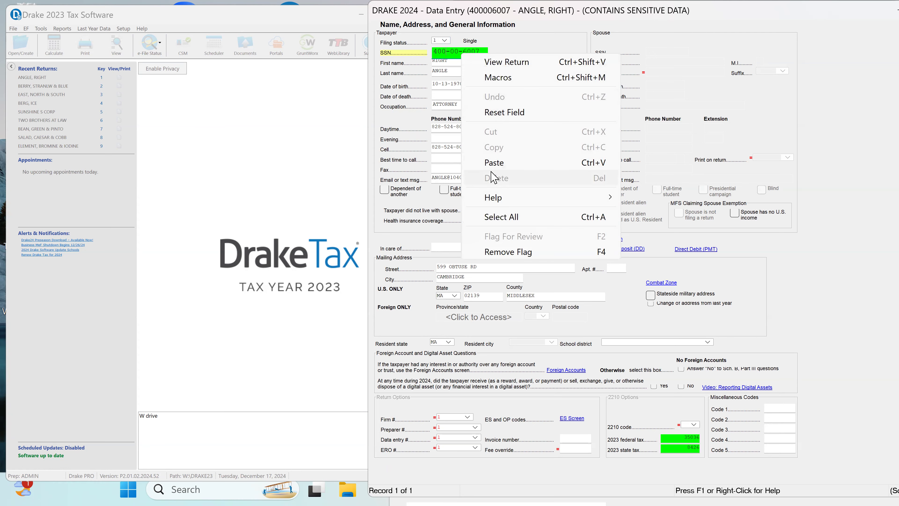
left_click(521, 251)
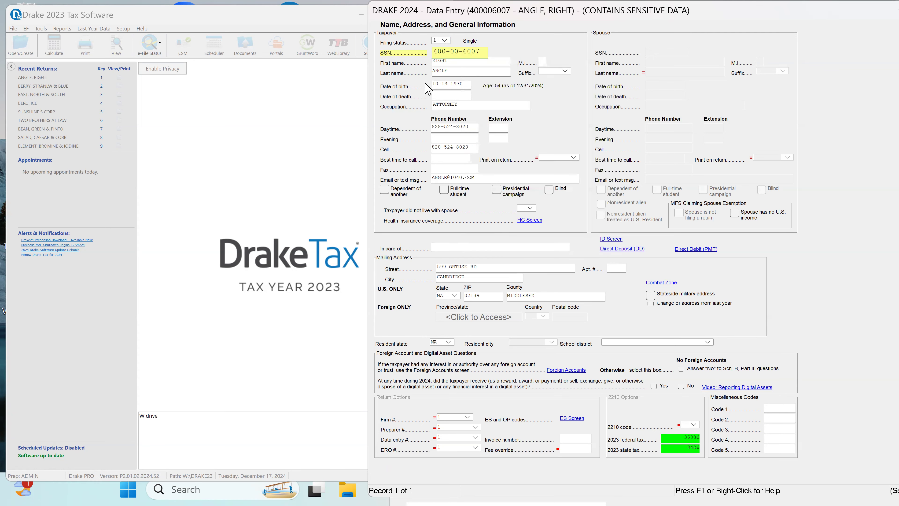
mouse_move(822, 22)
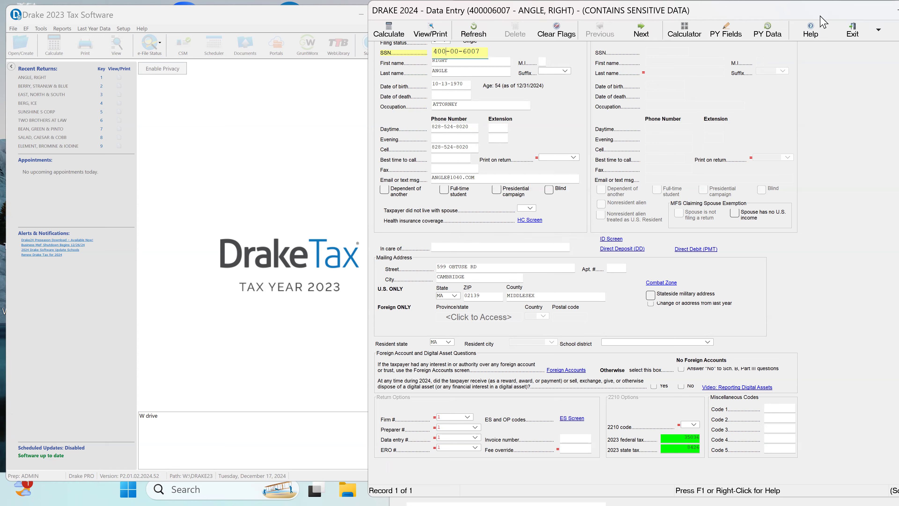
Tab through the name and phone fields down to the Print on return phone choice
key("Tab")
key("Tab")
key("Tab")
key("Tab")
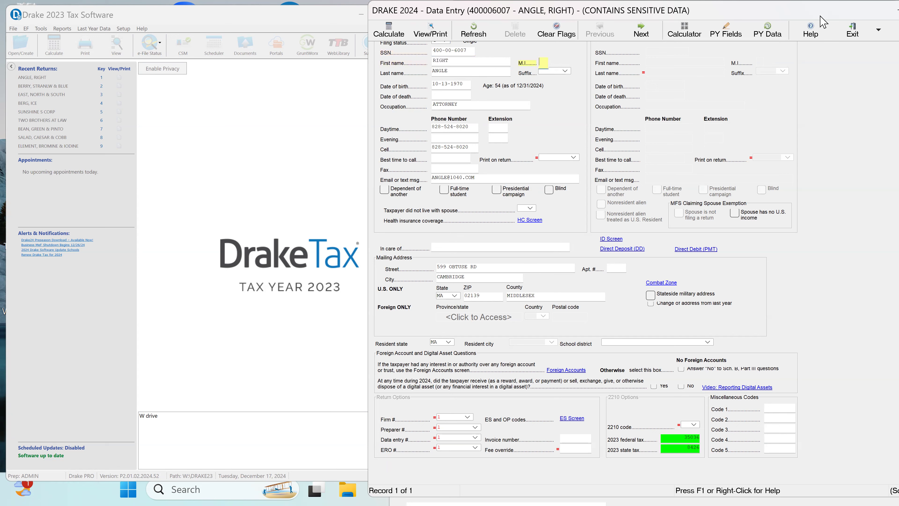
key("Tab")
key("Tab")
key("Tab")
key("Tab")
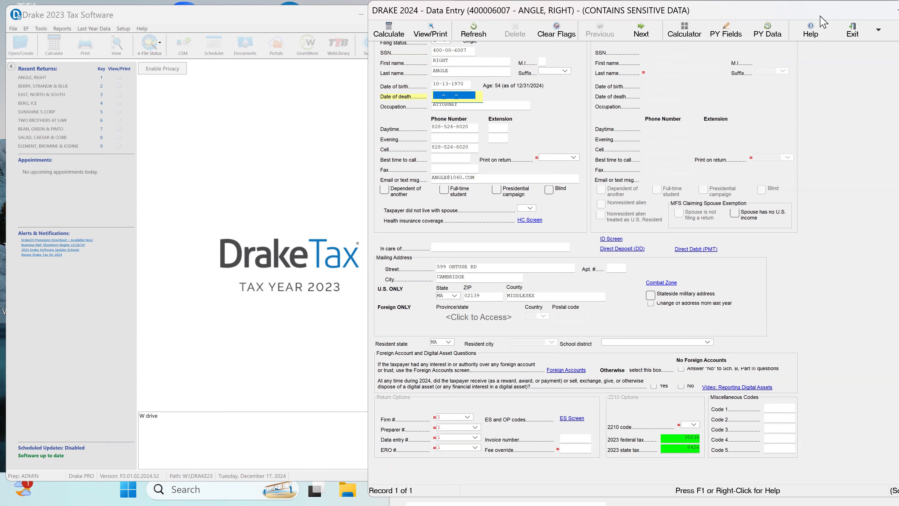
key("Tab")
key("Tab")
key("Tab")
key("Tab")
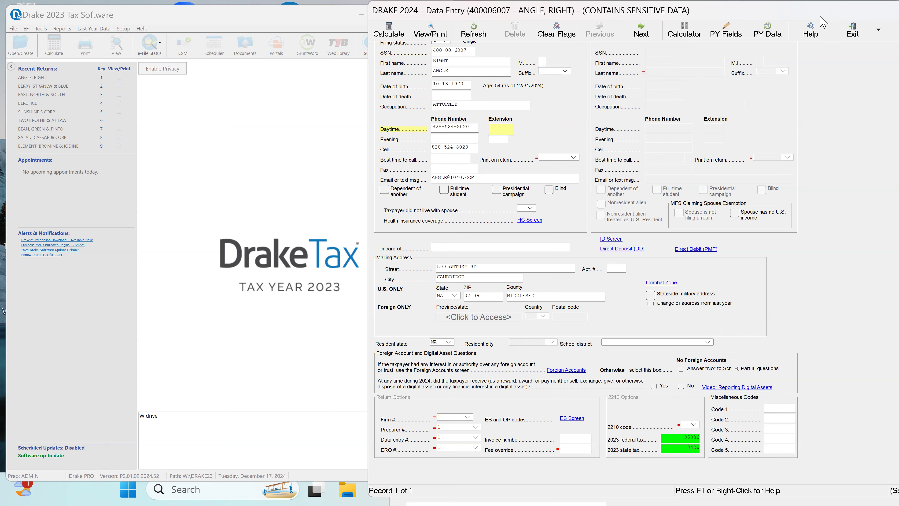
key("Tab")
key("Tab")
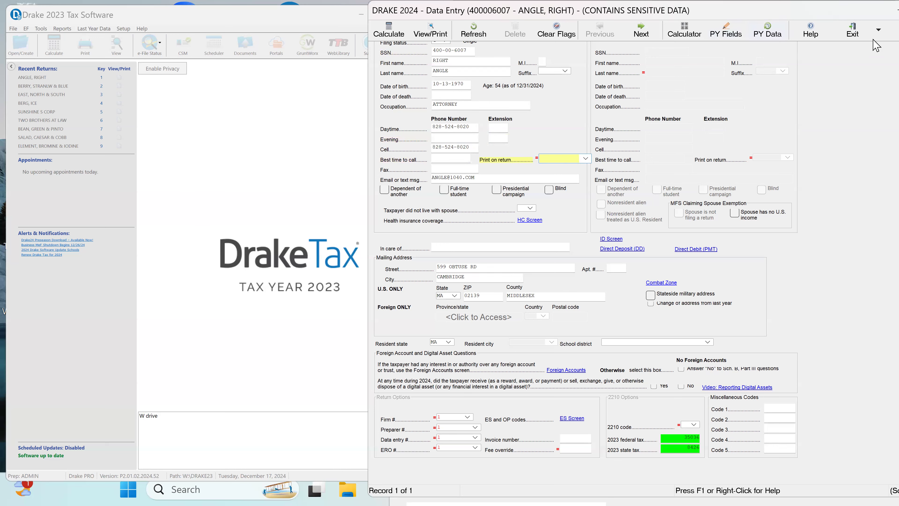
Set the cell phone number to print on the return and move past the email field
left_click(586, 158)
left_click(560, 192)
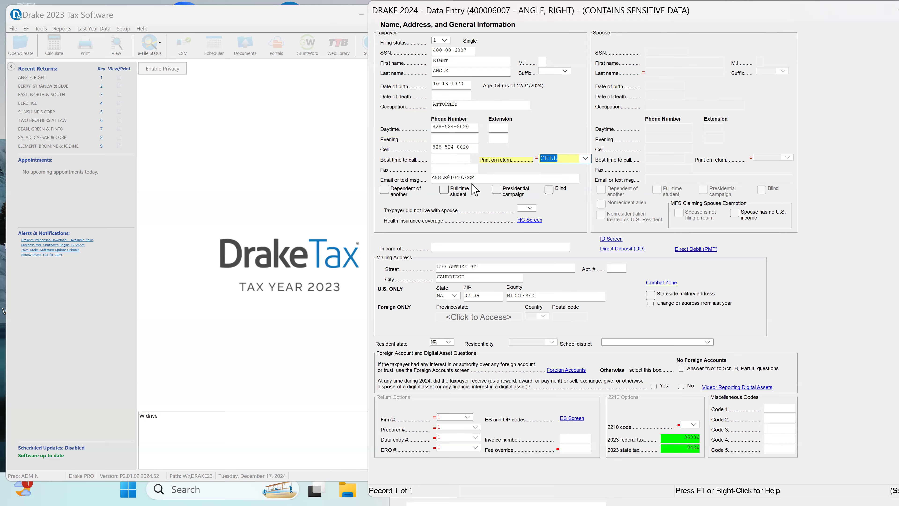
key("Tab")
key("Tab")
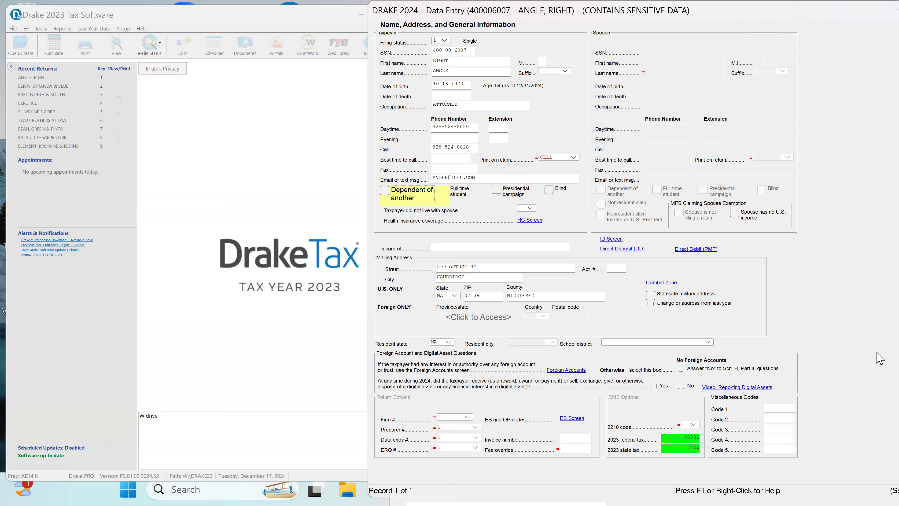
key("Tab")
key("Tab")
key("Tab")
key("Tab")
key("Tab")
key("Tab")
key("Tab")
key("Tab")
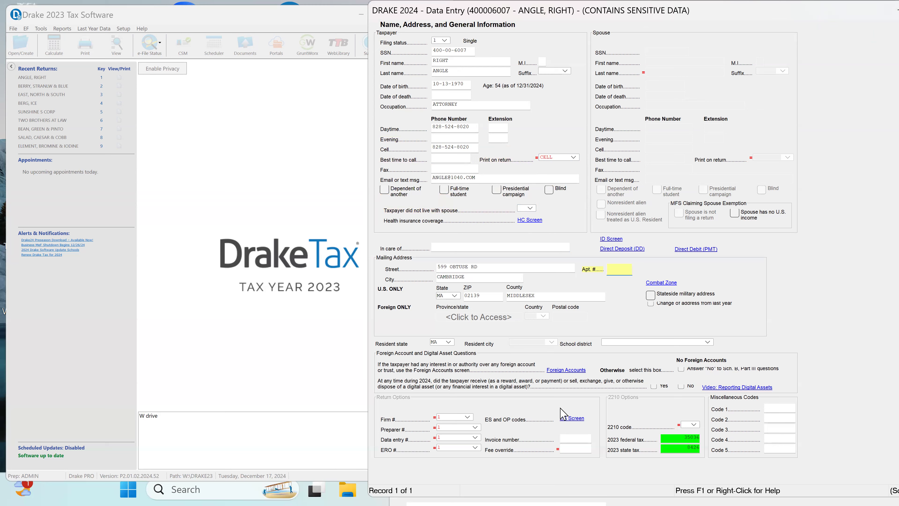
Keep MA as resident state and answer No to the Schedule B Part III and digital-asset questions
left_click(448, 342)
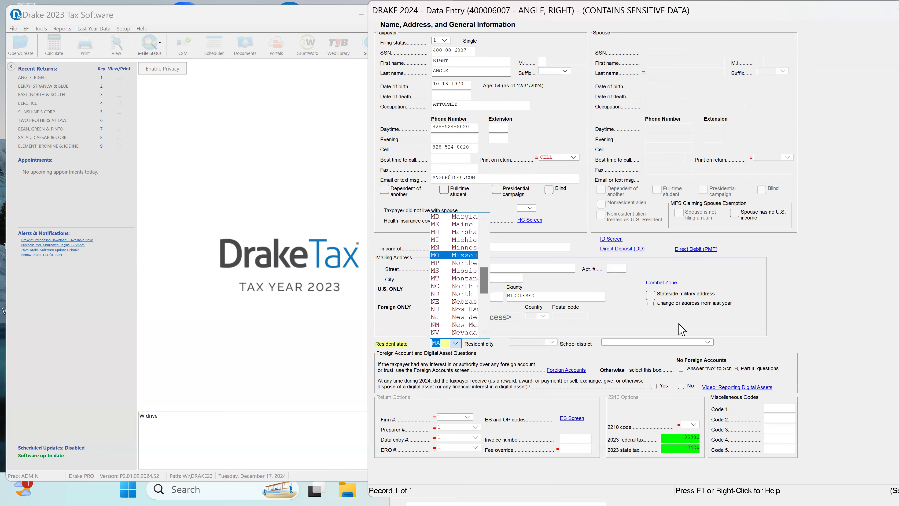
left_click(641, 312)
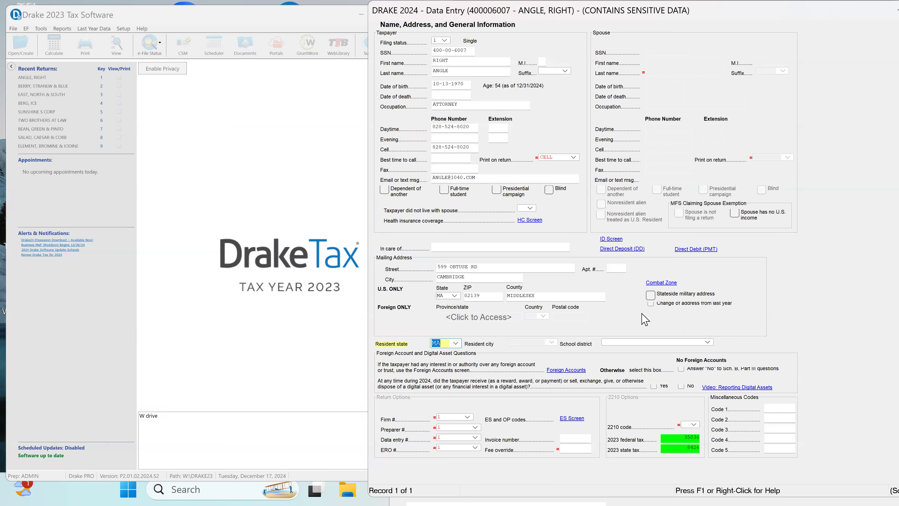
left_click(681, 370)
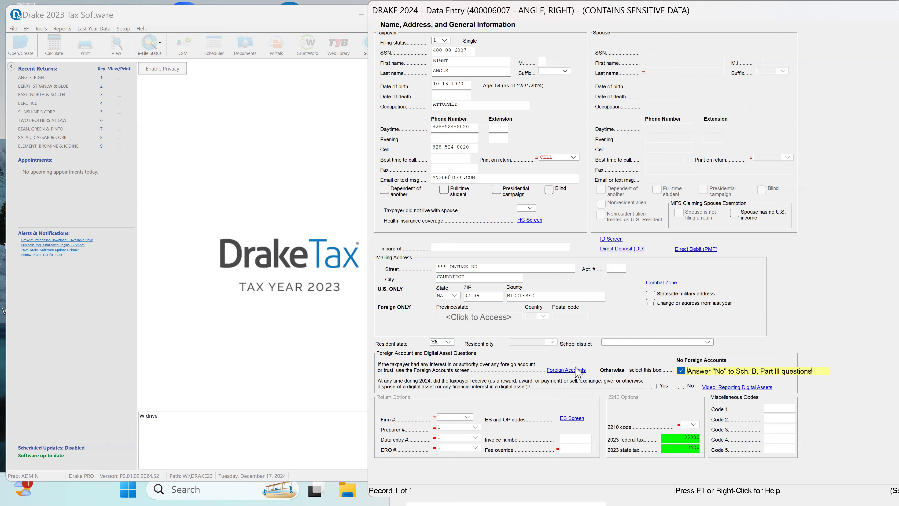
left_click(681, 387)
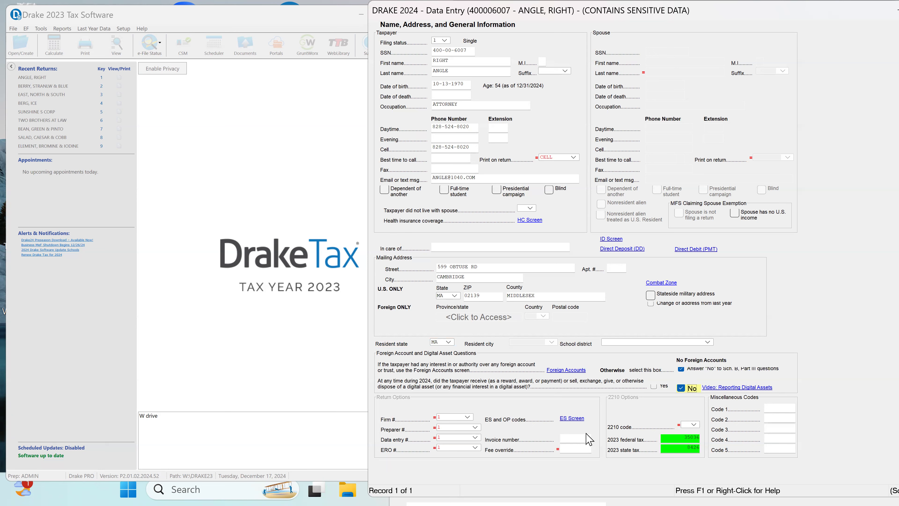
Remove the review flags from the 2023 federal tax (35,036) and 2023 state tax amounts
left_click(692, 439)
right_click(696, 439)
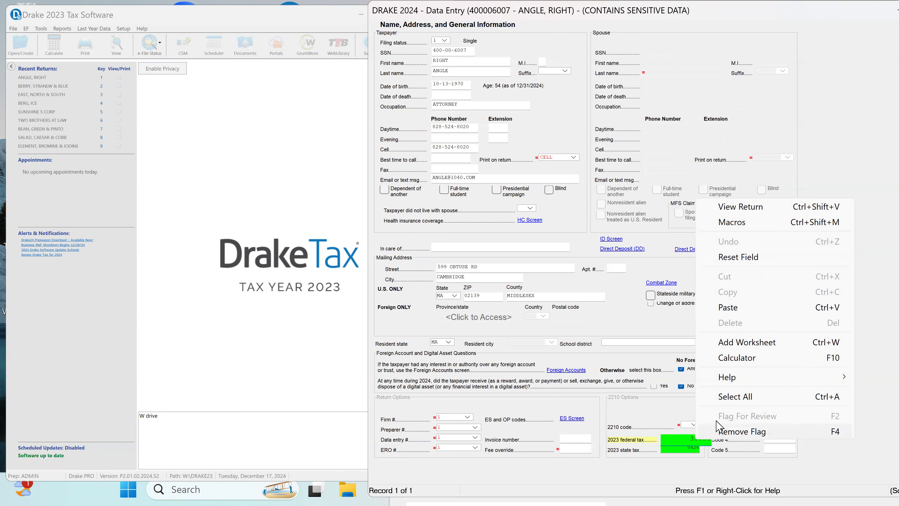
left_click(743, 433)
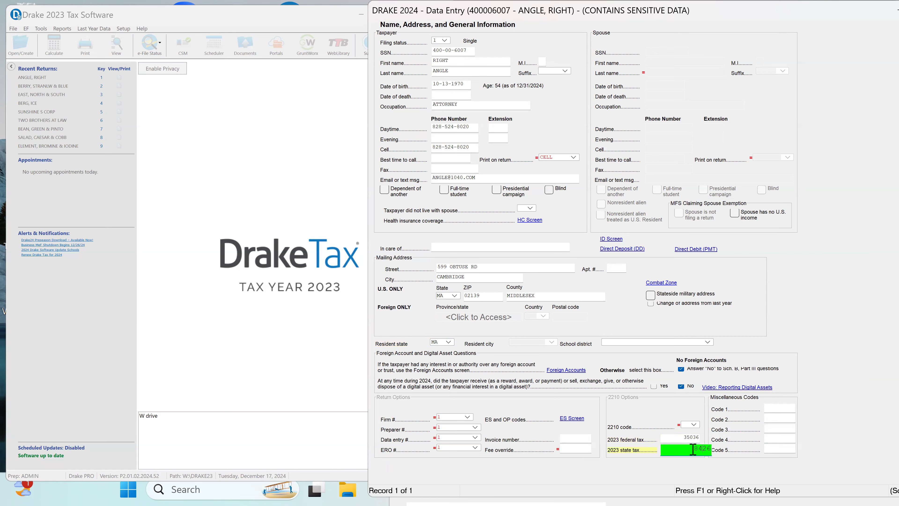
right_click(692, 450)
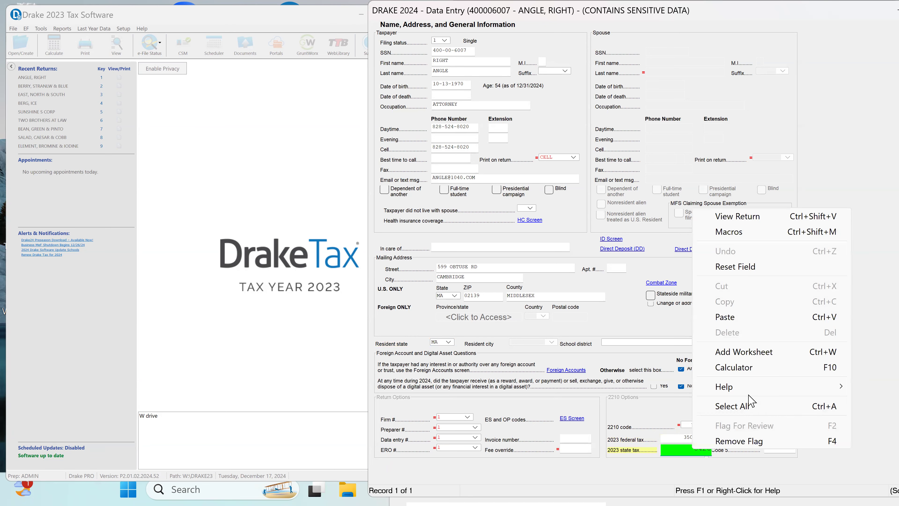
left_click(741, 441)
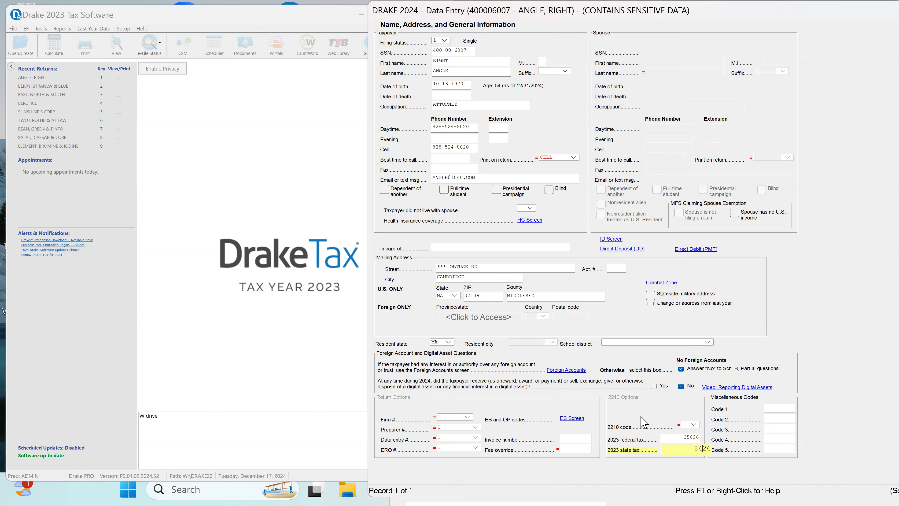
Set full-year minimum essential coverage to Y on the HC screen and close it
left_click(538, 222)
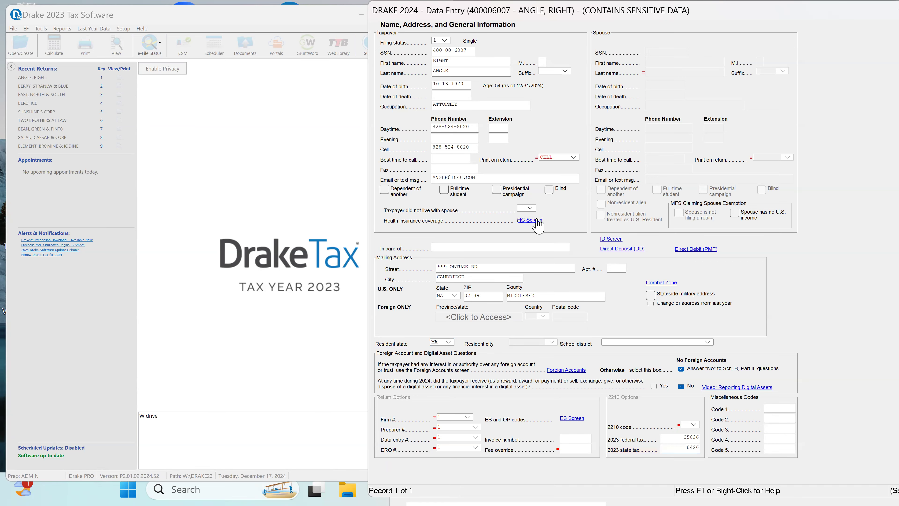
left_click(767, 224)
left_click(761, 241)
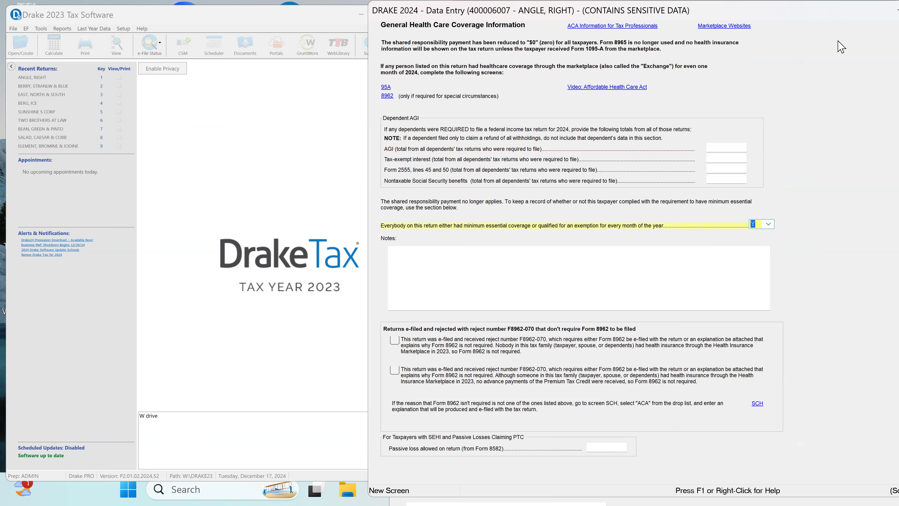
left_click_drag(831, 9, 716, 27)
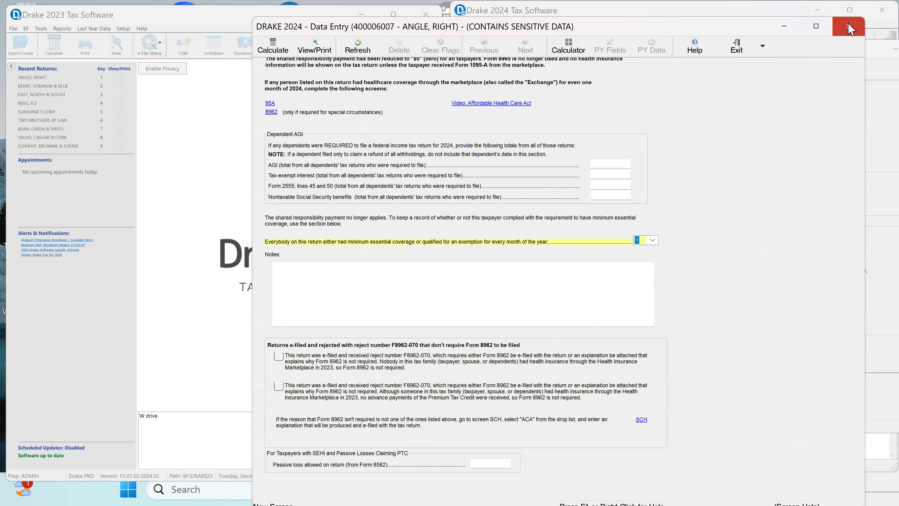
left_click(851, 28)
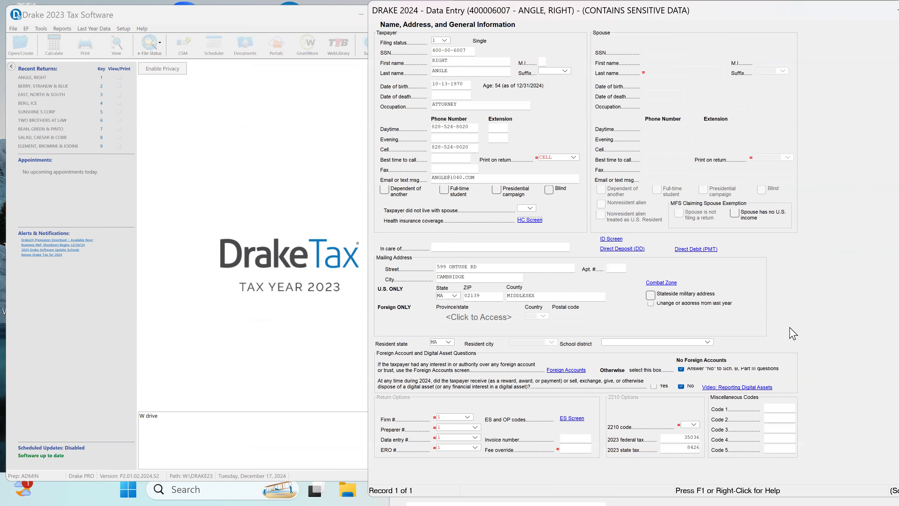
Review and close the taxpayer's photo ID screen, then close the Name and Address screen
left_click(610, 238)
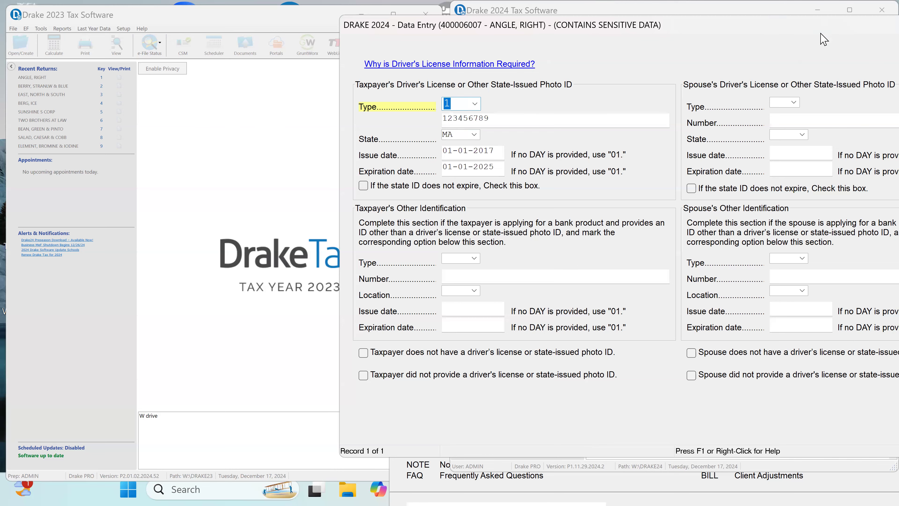
left_click_drag(844, 25, 696, 25)
left_click(845, 27)
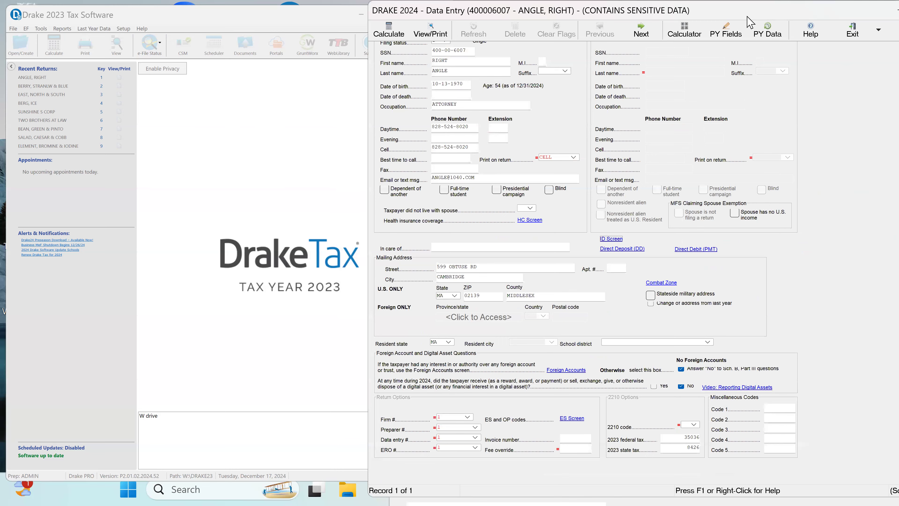
left_click_drag(750, 23, 452, 12)
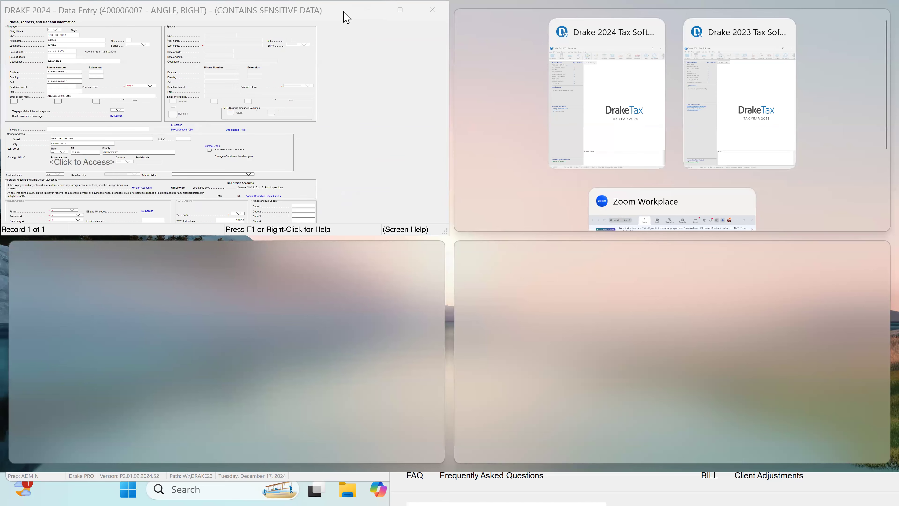
left_click_drag(343, 12, 757, 37)
left_click(847, 37)
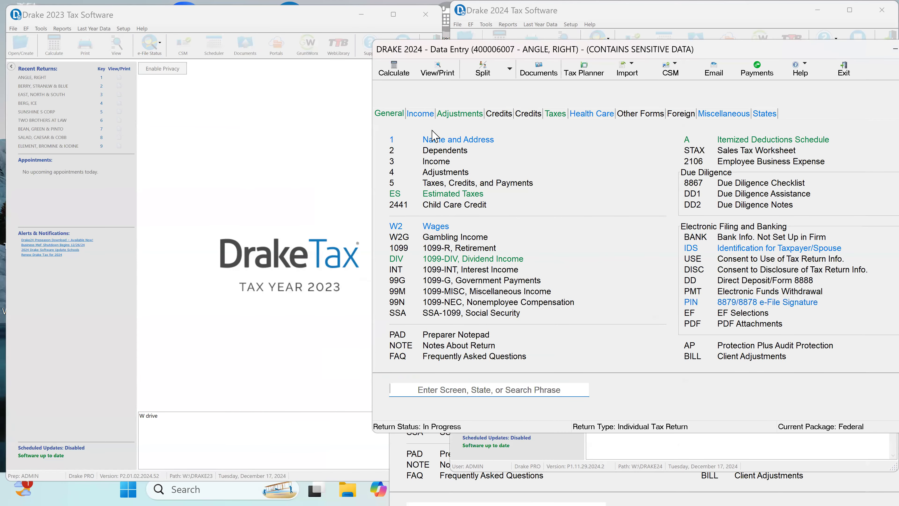
Sign the e-file PIN page with signature date 12-17-2024 and the ERO's PIN, then close it
left_click(769, 302)
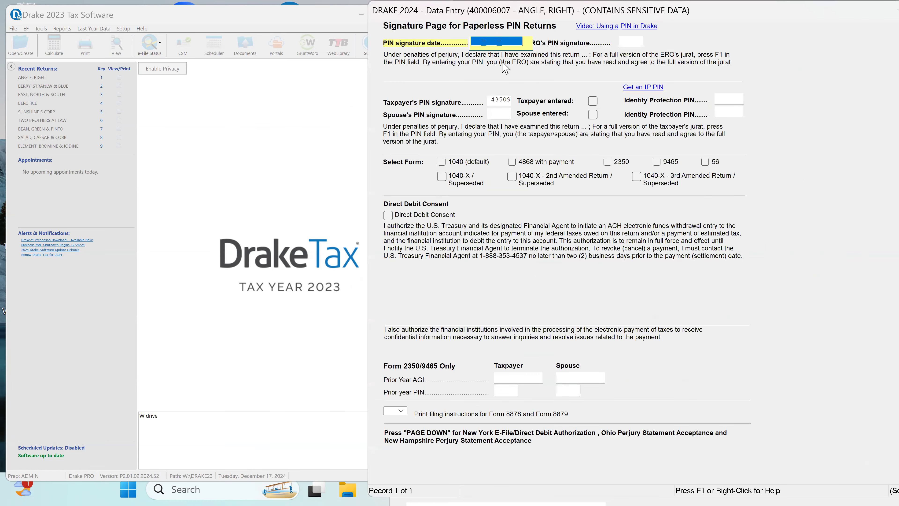
type("12-1")
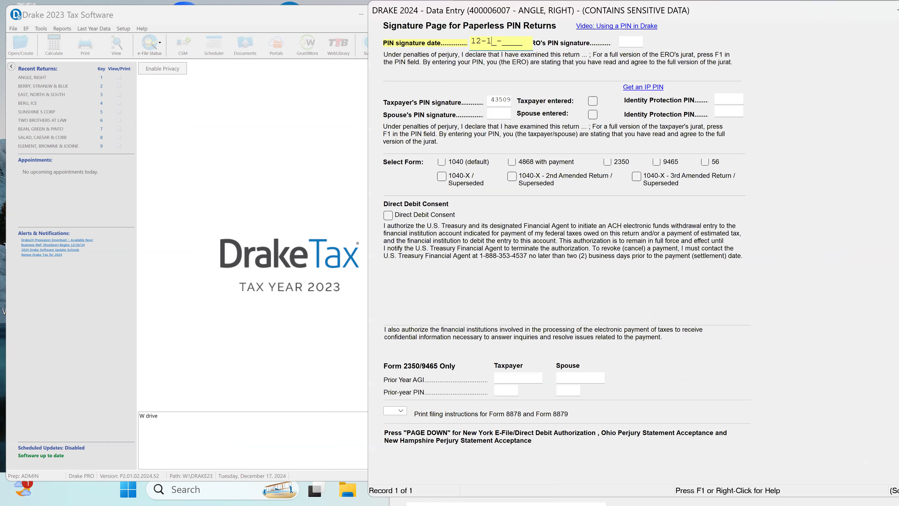
type("7-2024")
key("Tab")
type("•••••")
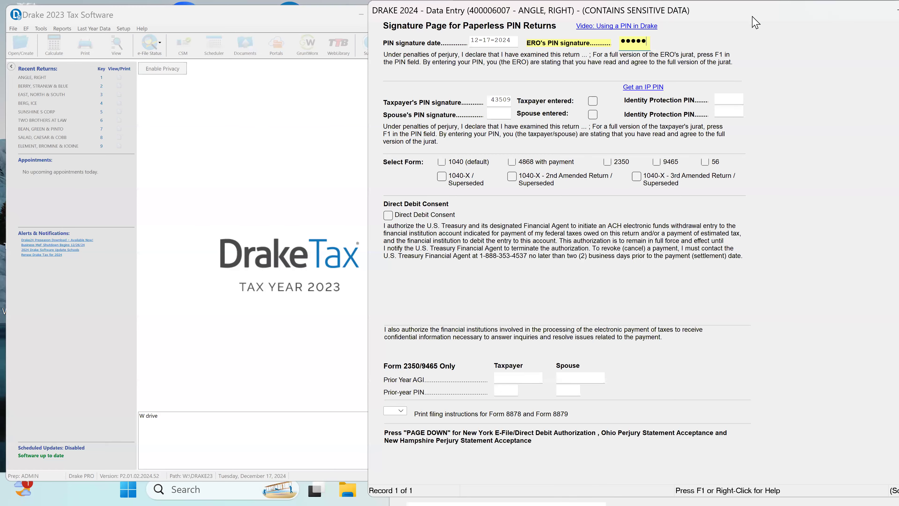
left_click_drag(884, 21, 766, 27)
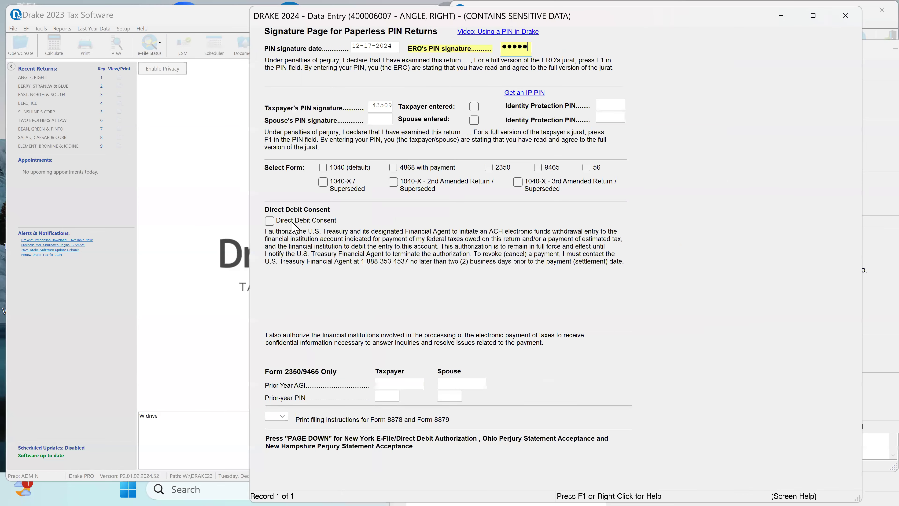
left_click(846, 17)
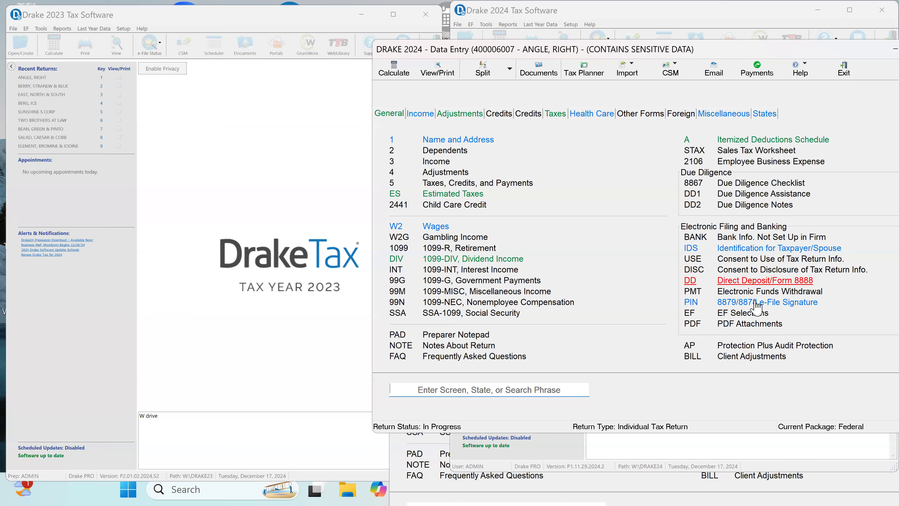
Set Ready for EF to X with 1040 checked, MA as state override, and Do NOT send any states
left_click(743, 312)
left_click(409, 40)
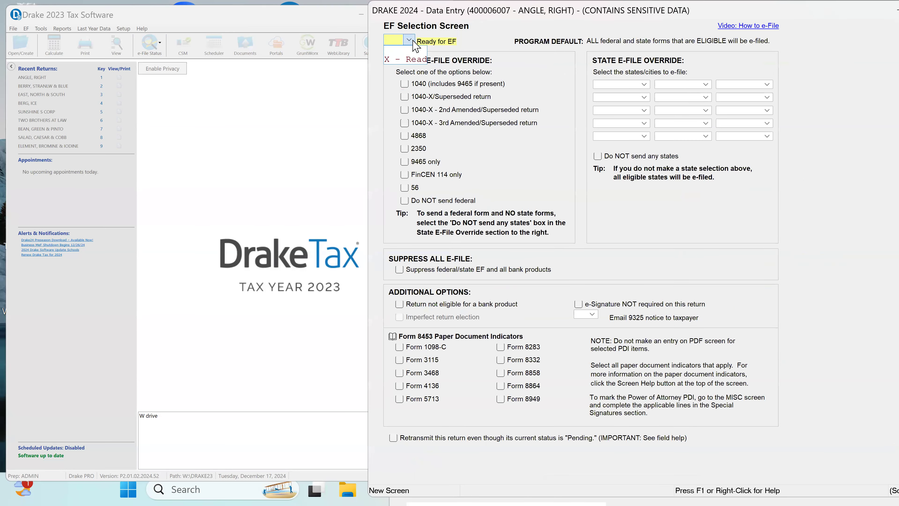
left_click(414, 59)
left_click(405, 85)
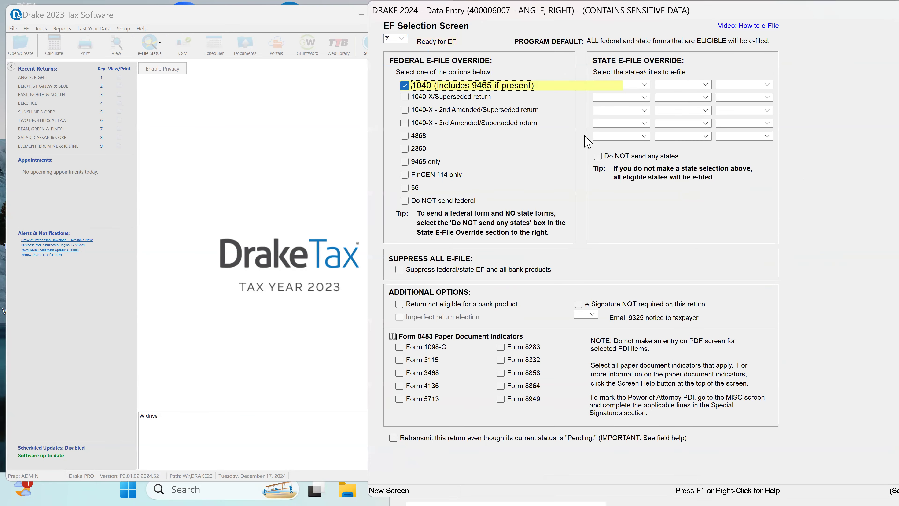
key("space")
key("space")
key("Tab")
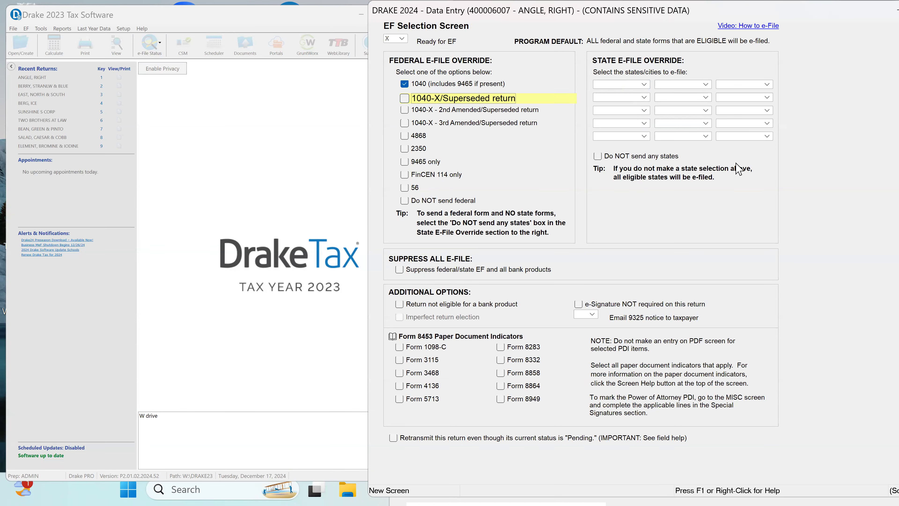
left_click(645, 87)
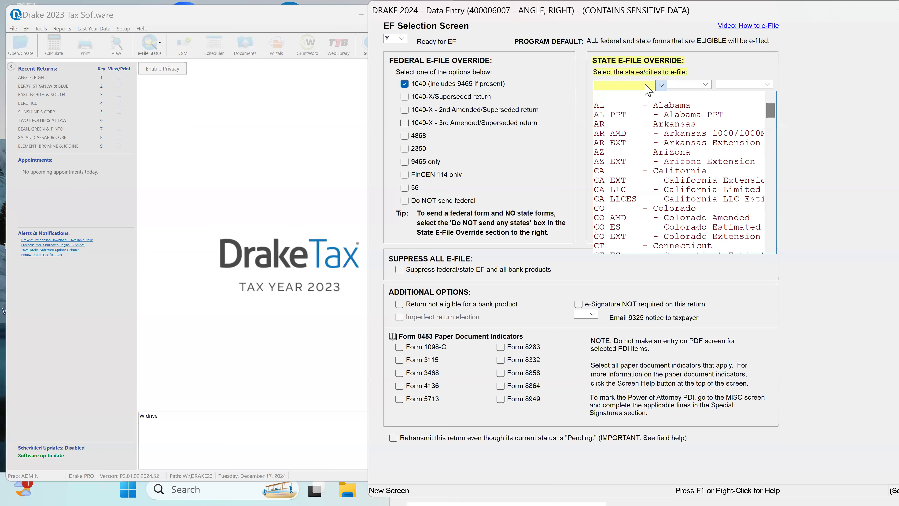
type("MA")
key("Tab")
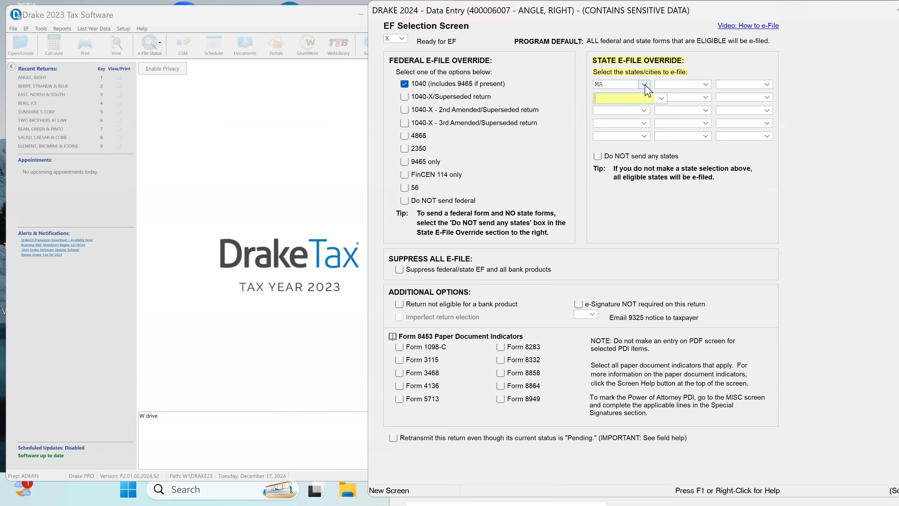
left_click(598, 157)
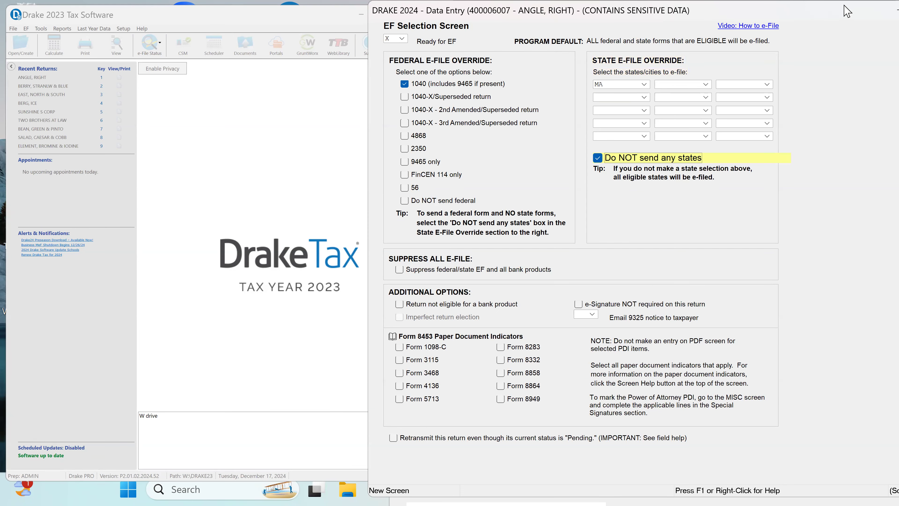
left_click_drag(836, 15, 686, 23)
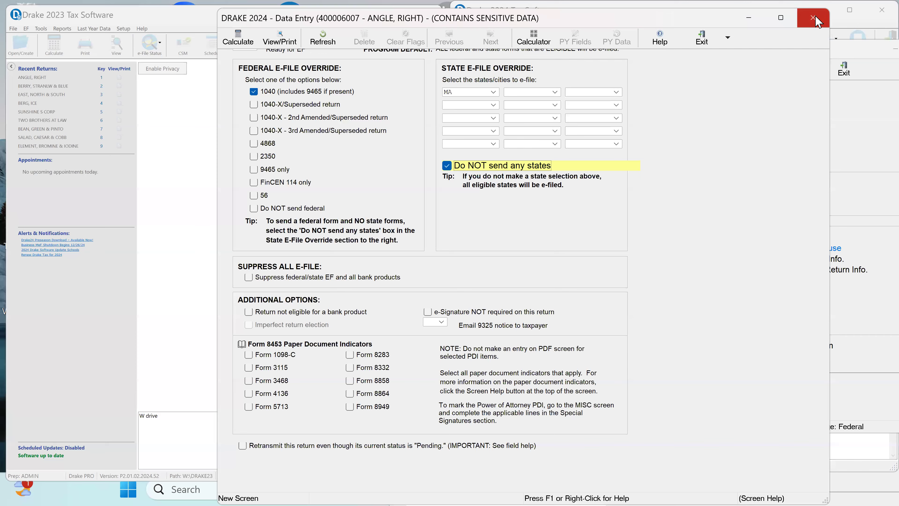
Open the Estimated Taxes screen and review the 13600 overpayment carried from 2023 and quarterly payments
left_click(815, 17)
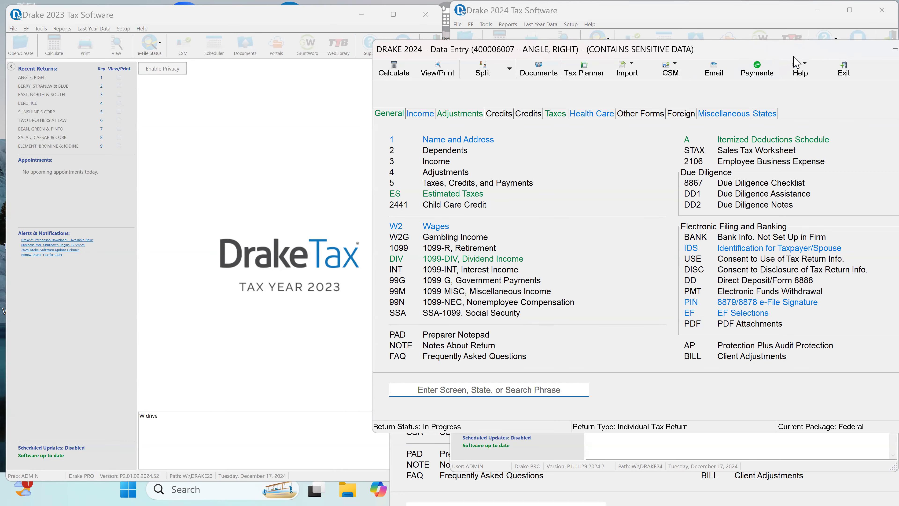
left_click_drag(793, 57, 683, 63)
left_click(817, 55)
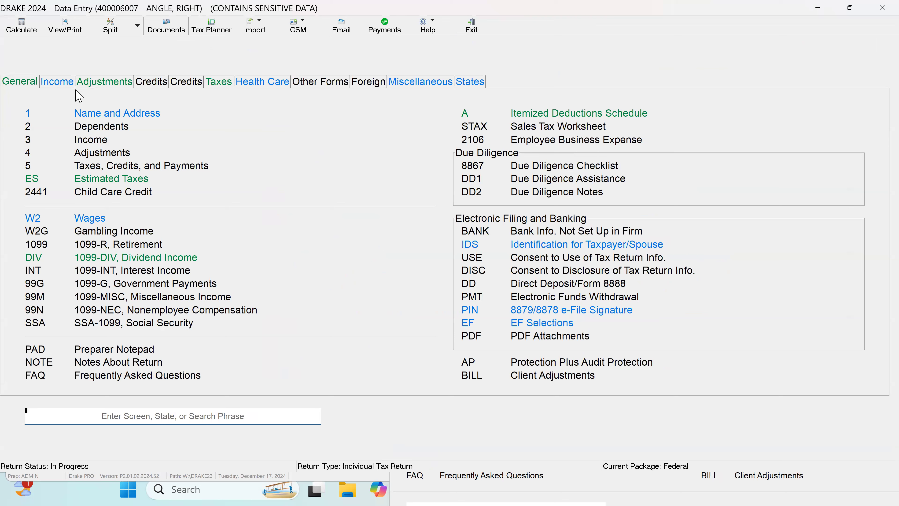
left_click(120, 185)
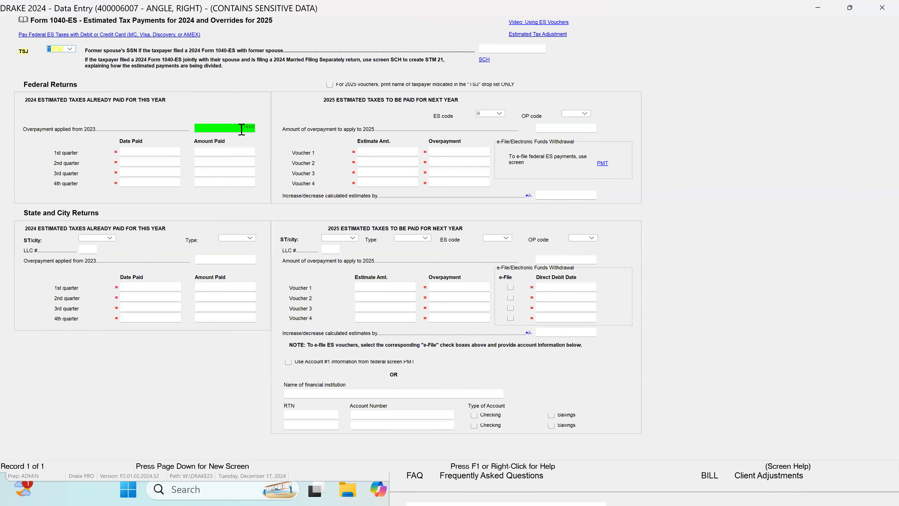
left_click(234, 128)
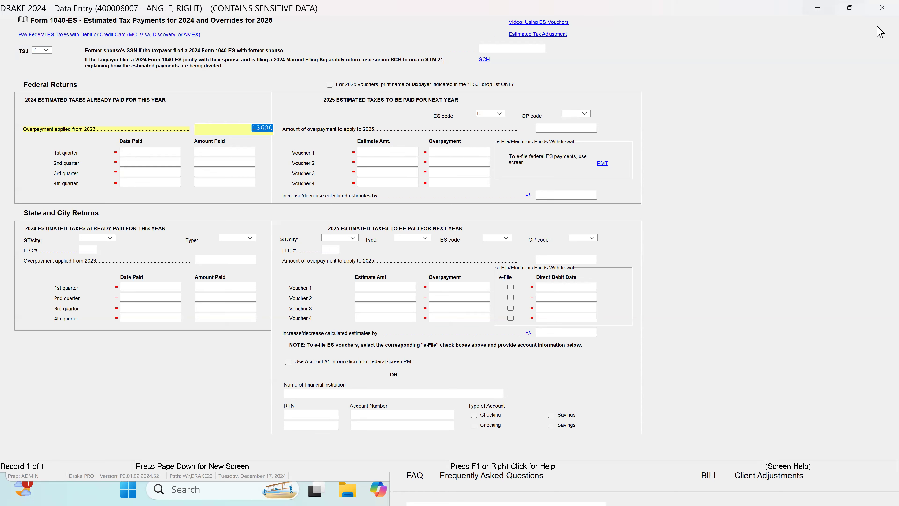
left_click(217, 151)
left_click(177, 163)
left_click(212, 162)
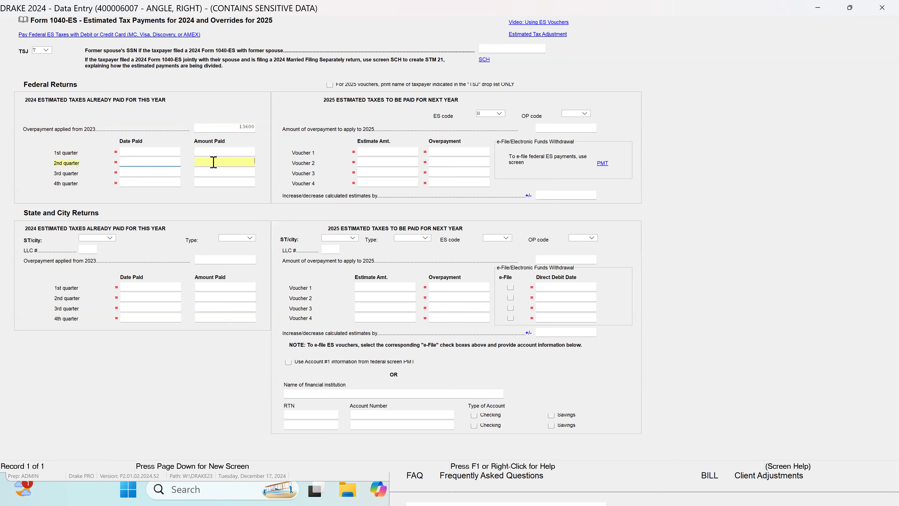
left_click(225, 174)
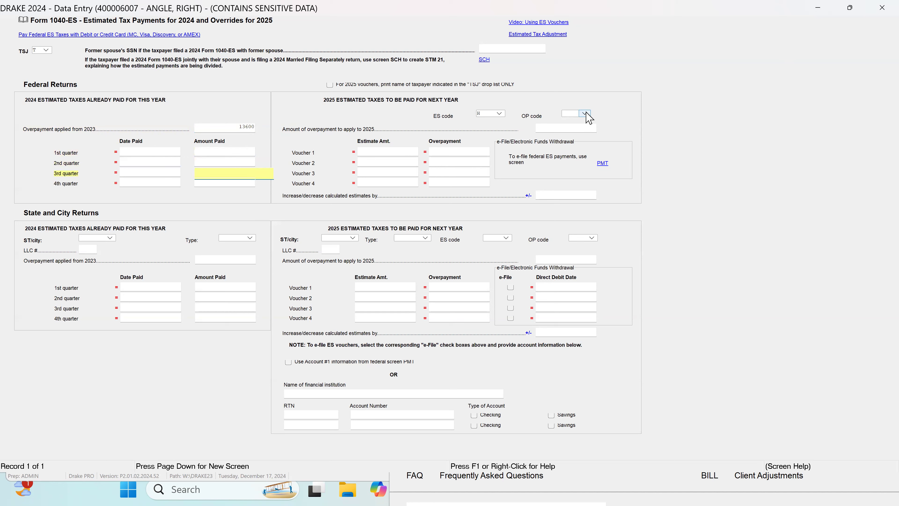
Choose overpayment code A to apply the overpayment to vouchers in order, then close the screen
left_click(585, 114)
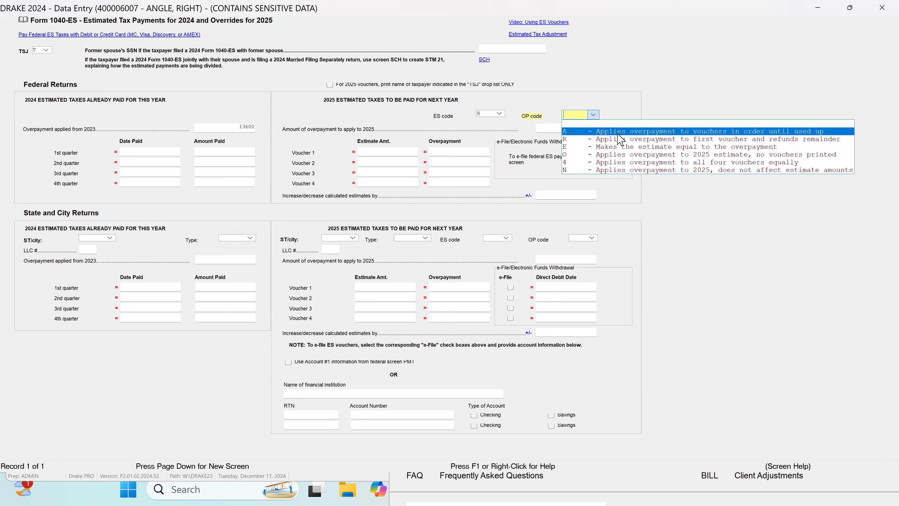
left_click(618, 135)
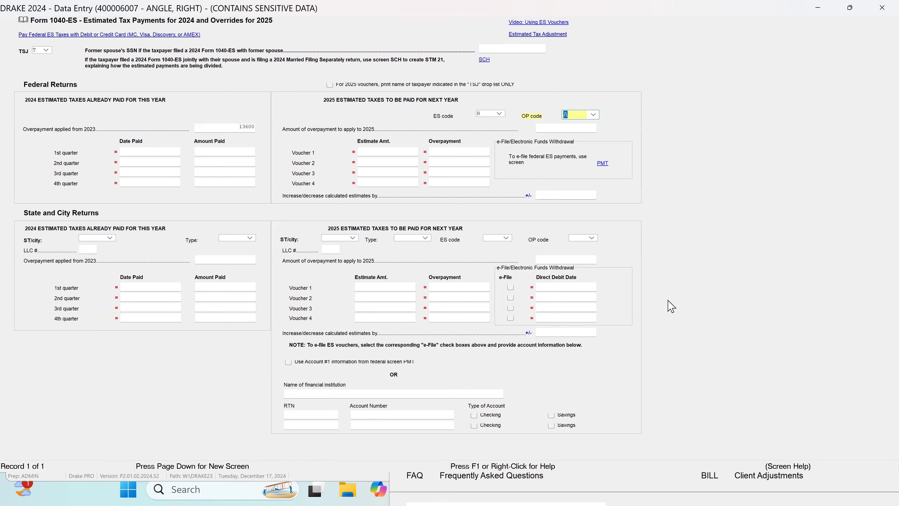
left_click(881, 7)
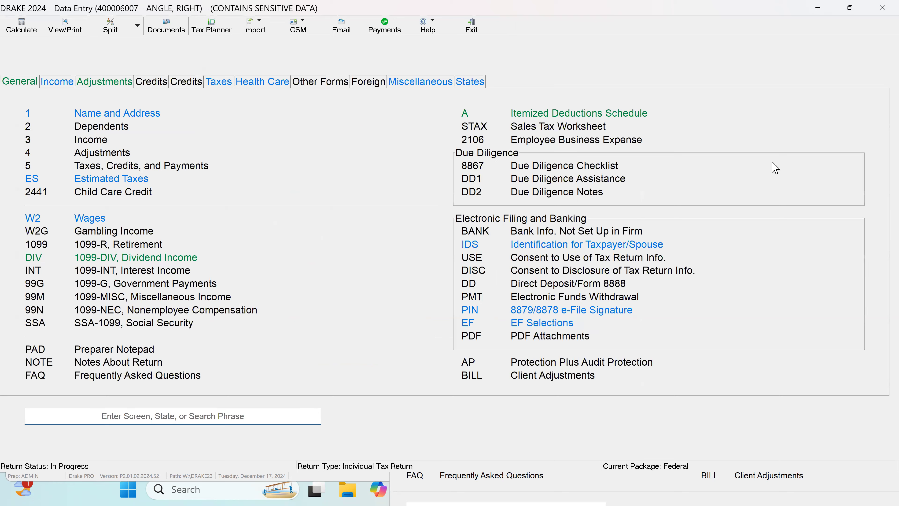
Close the empty 2024 W-2 wage entry screen
left_click(85, 221)
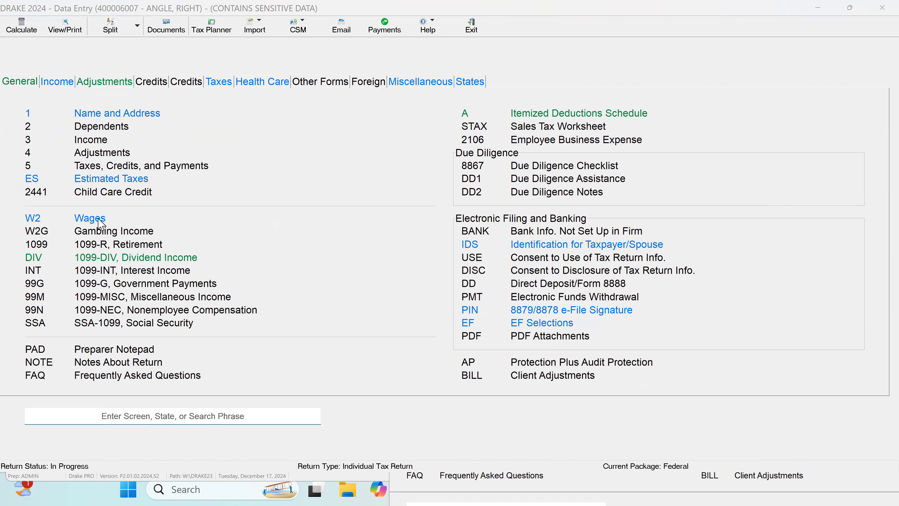
left_click(851, 8)
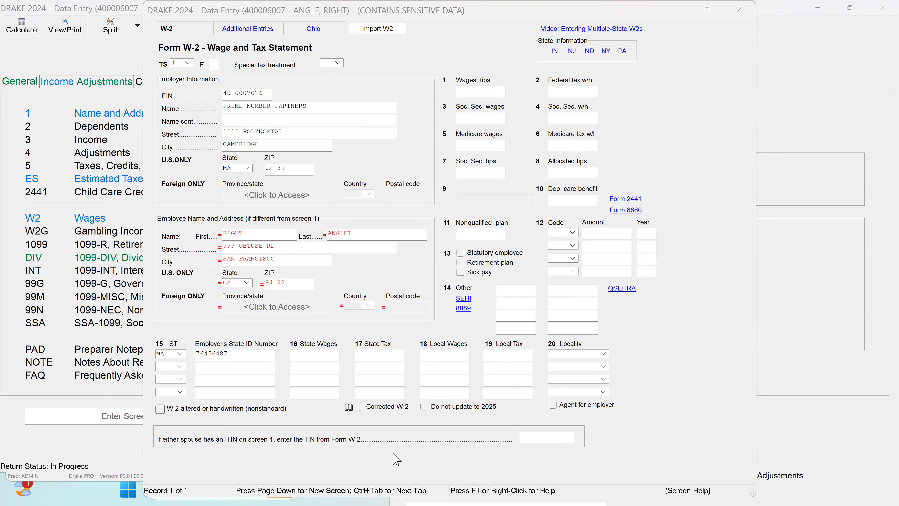
left_click(741, 10)
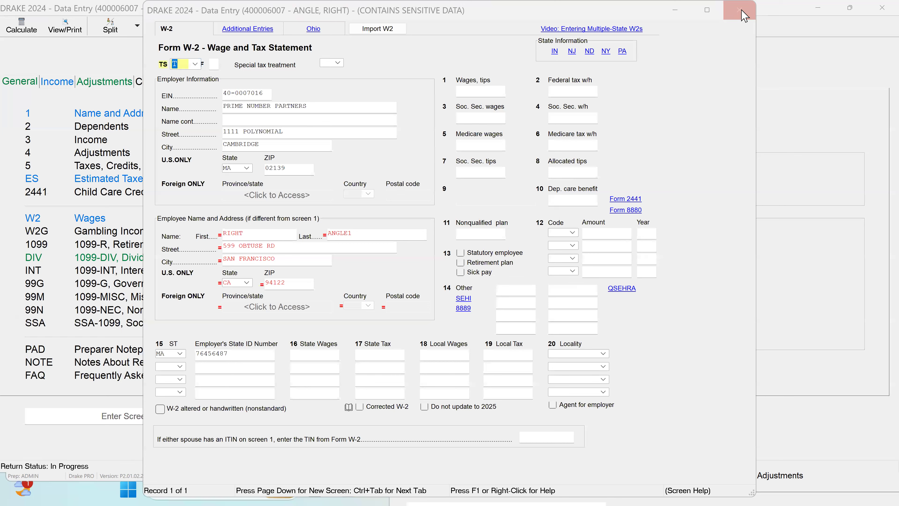
left_click(743, 16)
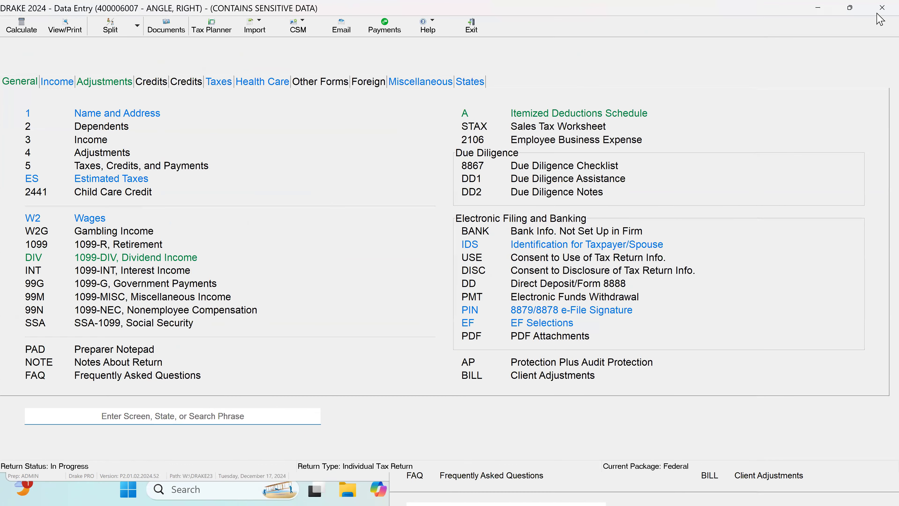
Switch to Drake 2023, maximize it, and reposition the client's 2023 Data Entry window
left_click(851, 9)
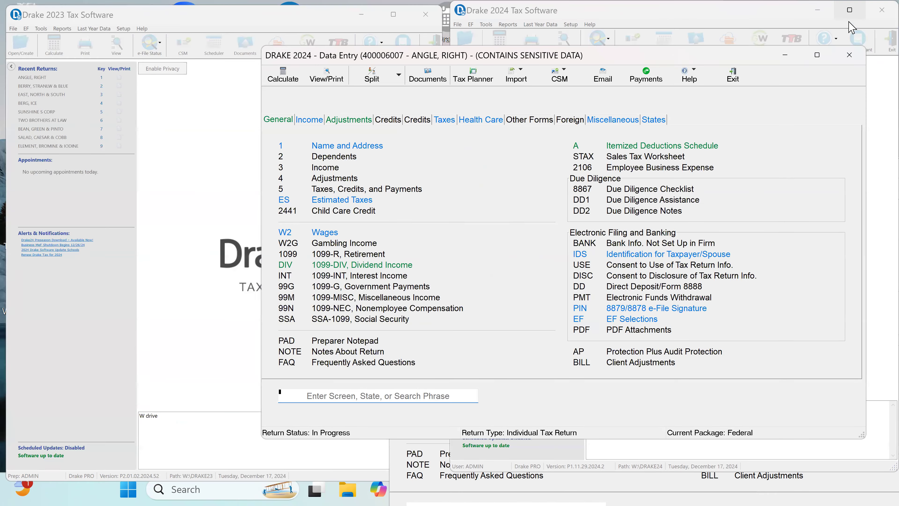
left_click(131, 168)
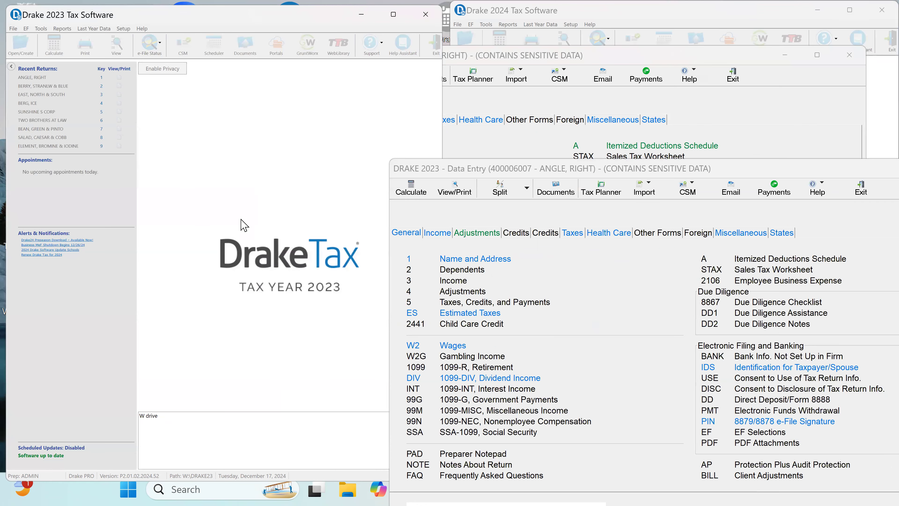
left_click(528, 166)
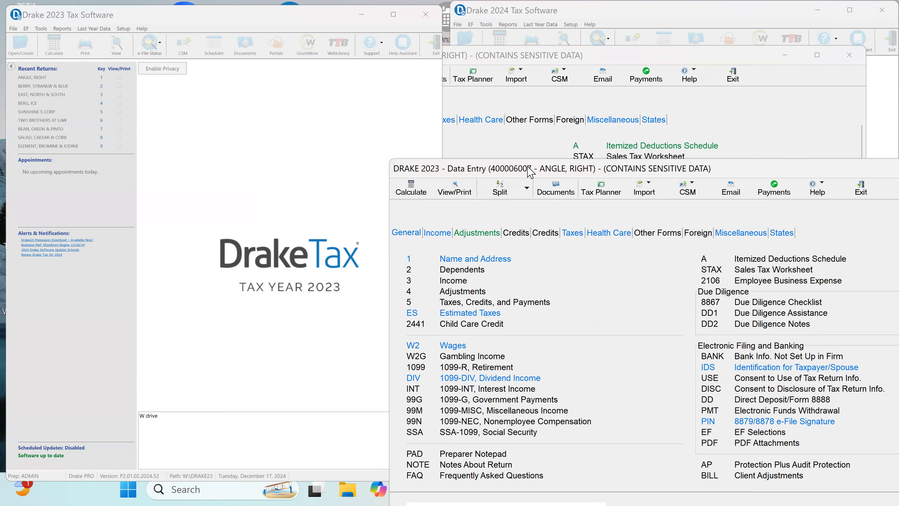
left_click_drag(530, 170, 605, 37)
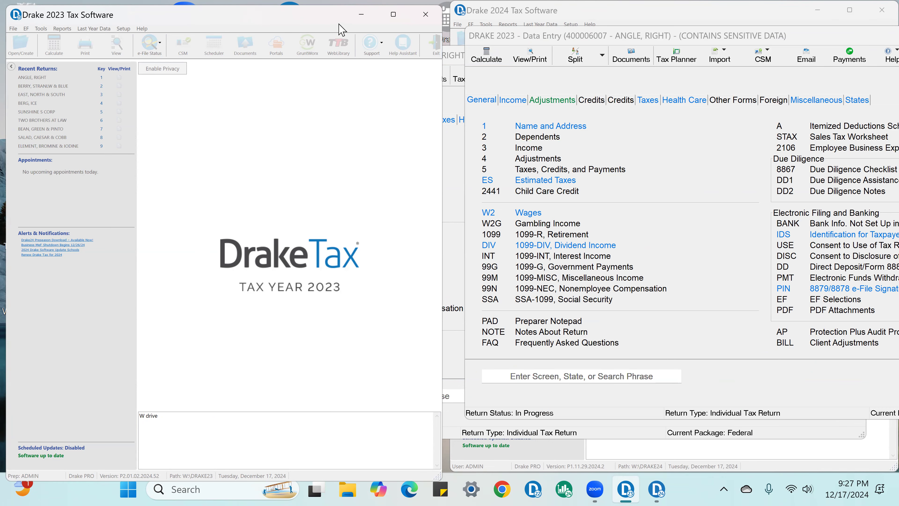
left_click(395, 16)
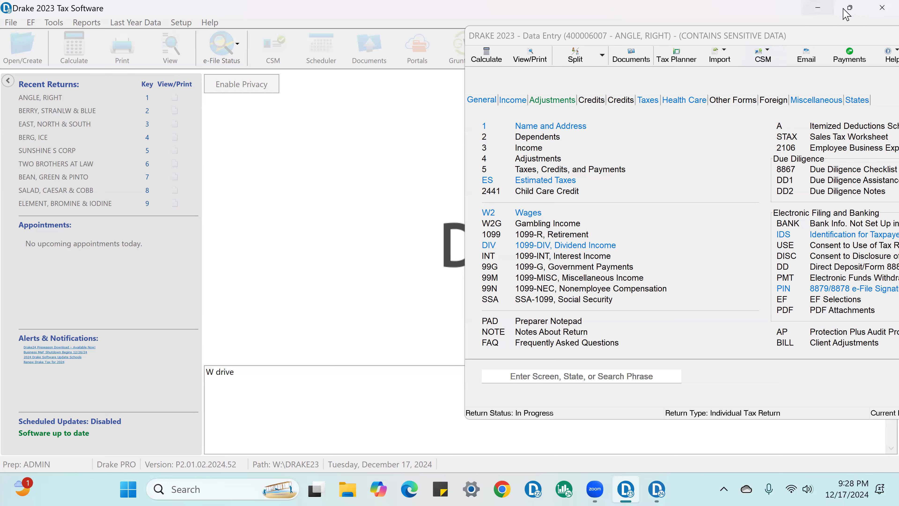
mouse_move(849, 13)
left_click_drag(655, 38, 217, 64)
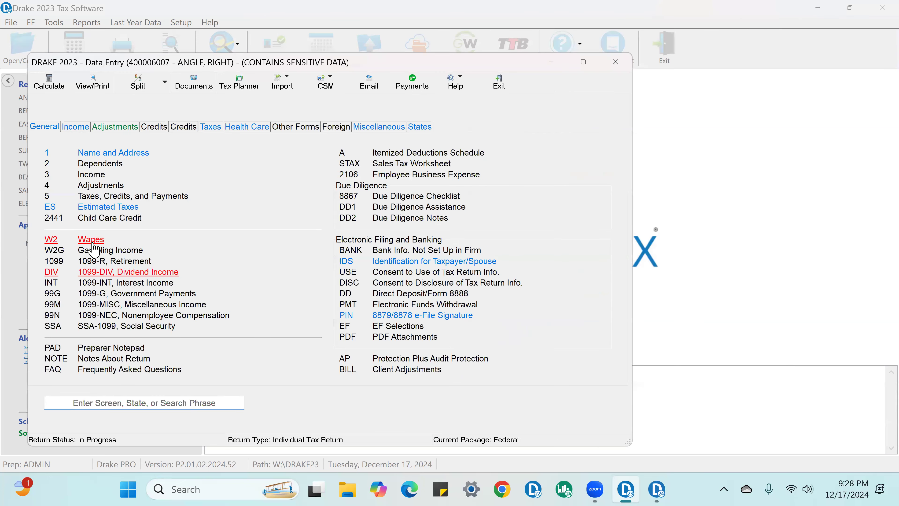
left_click(92, 241)
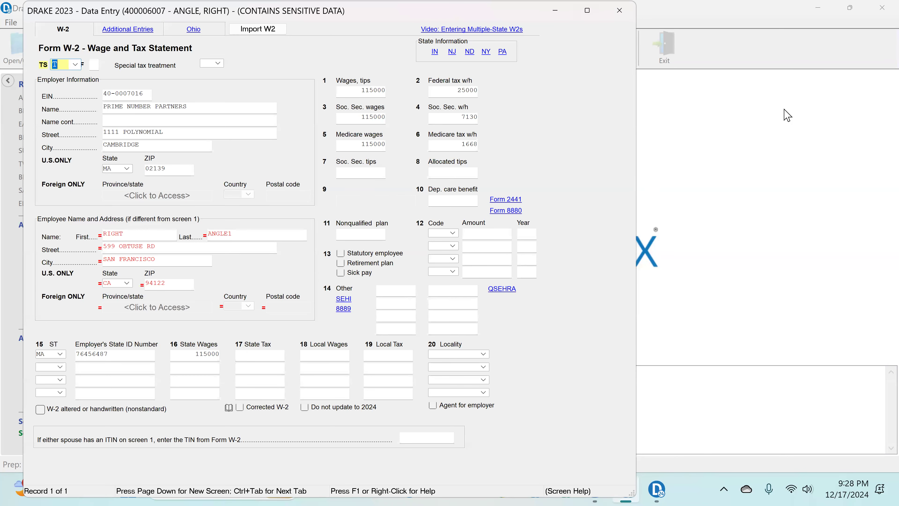
left_click(711, 390)
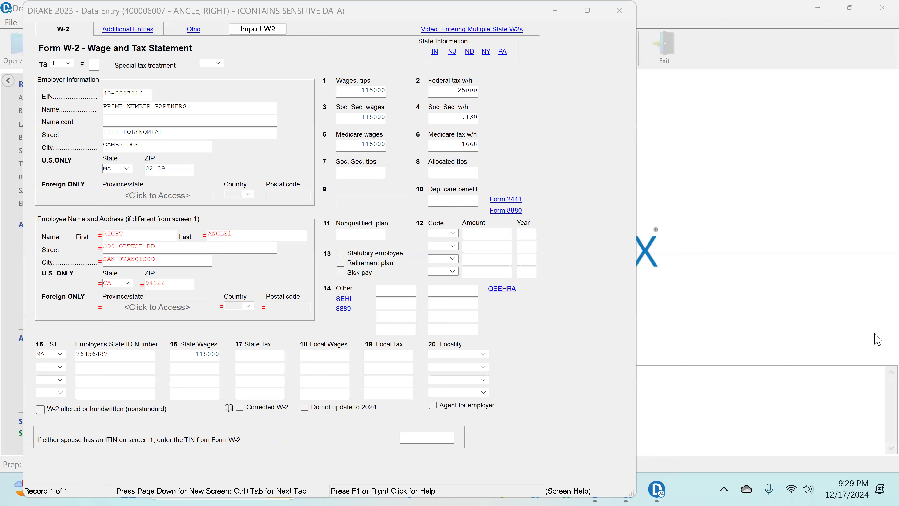
left_click(620, 10)
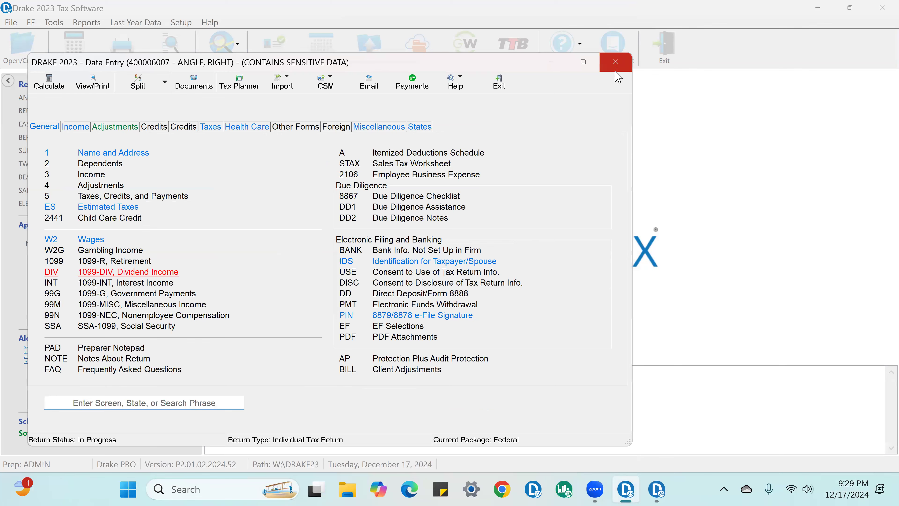
Close the 2023 return and maximize Drake 2024 with its Data Entry window in view
left_click(615, 62)
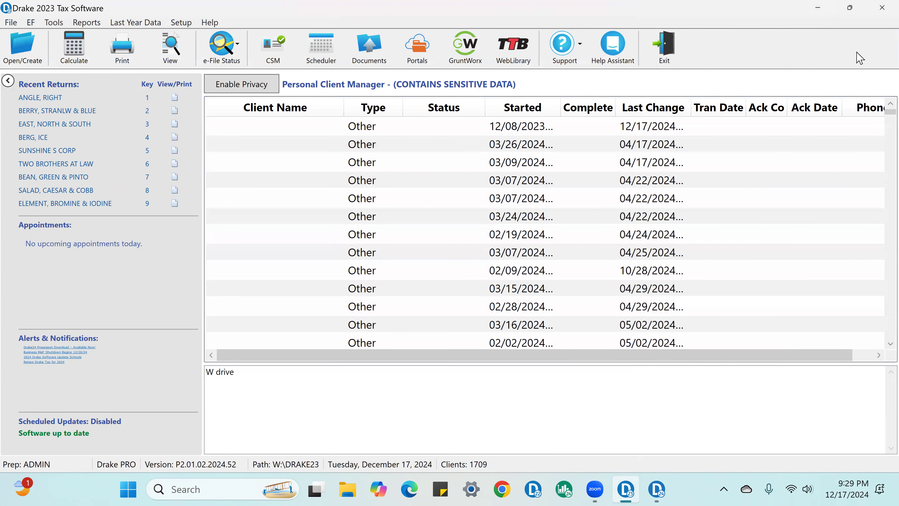
mouse_move(851, 11)
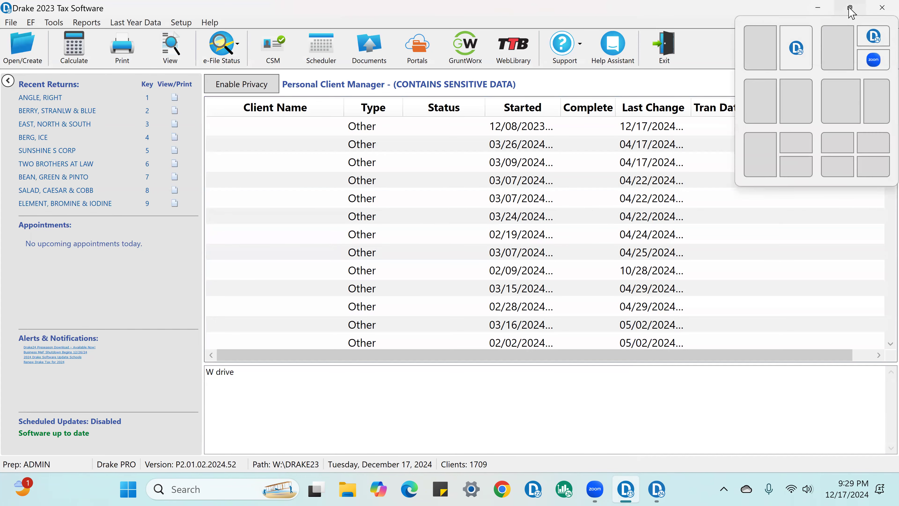
left_click(760, 43)
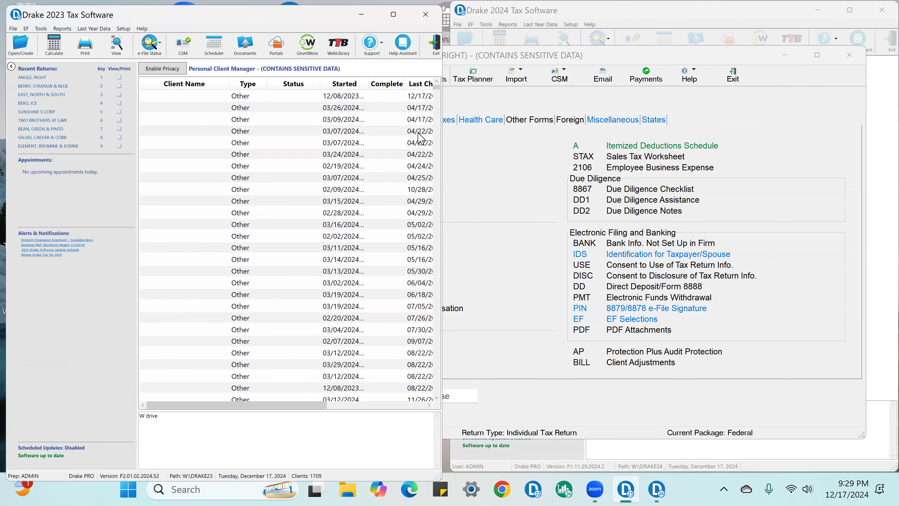
left_click(851, 13)
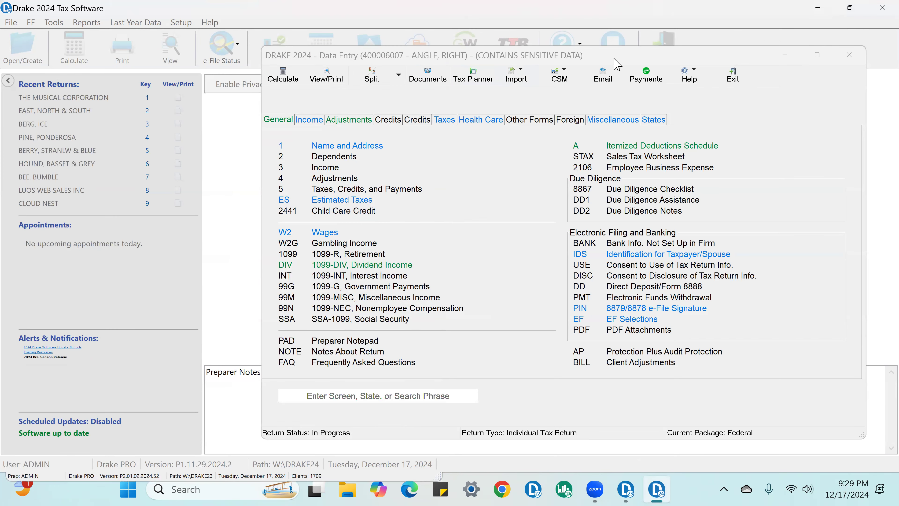
left_click(614, 59)
left_click_drag(614, 59, 496, 48)
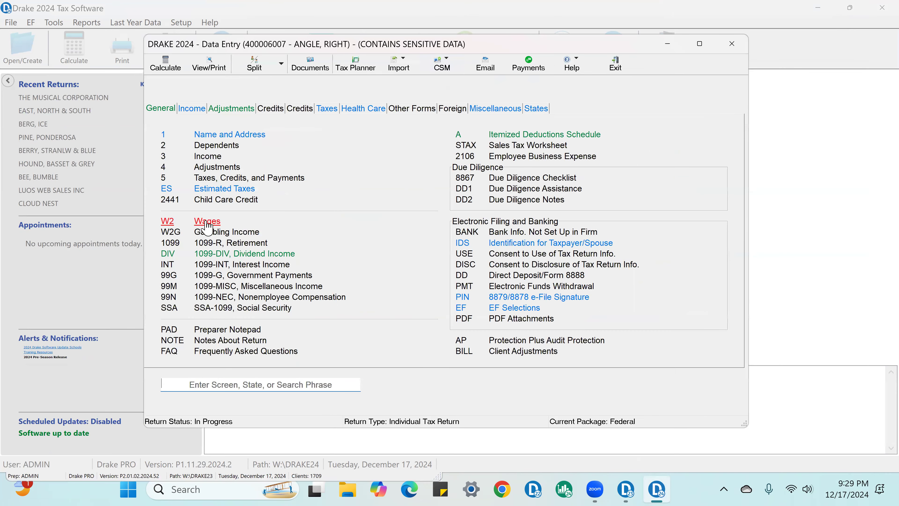
Enter W-2 Box 1 wages of 115000 and Box 2 federal withholding of 25000
left_click(206, 222)
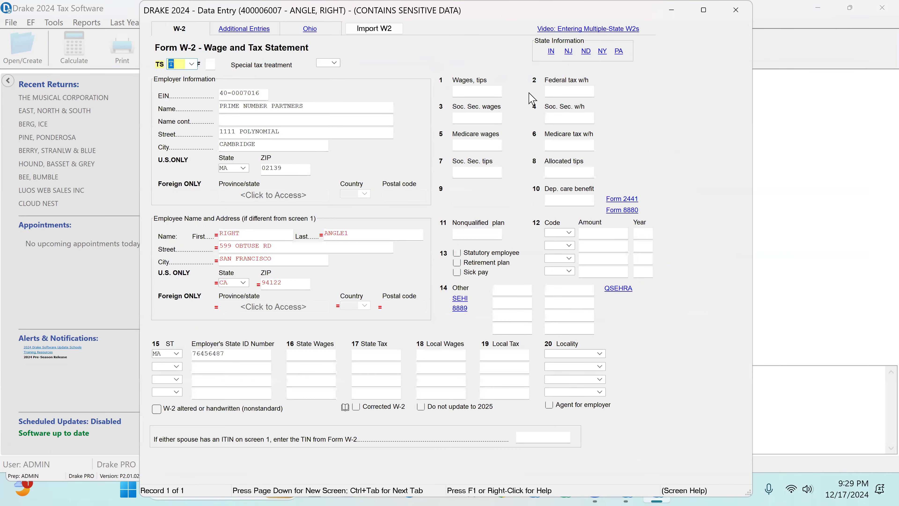
left_click(463, 94)
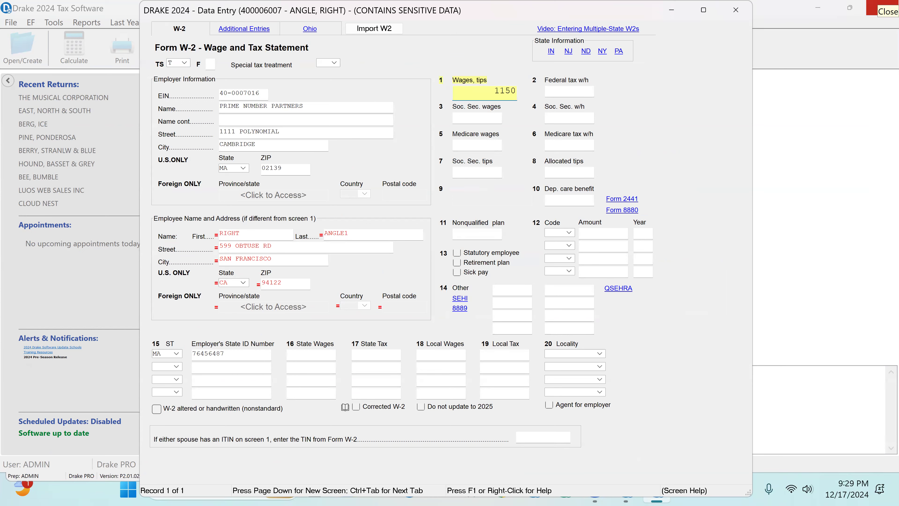
key("Tab")
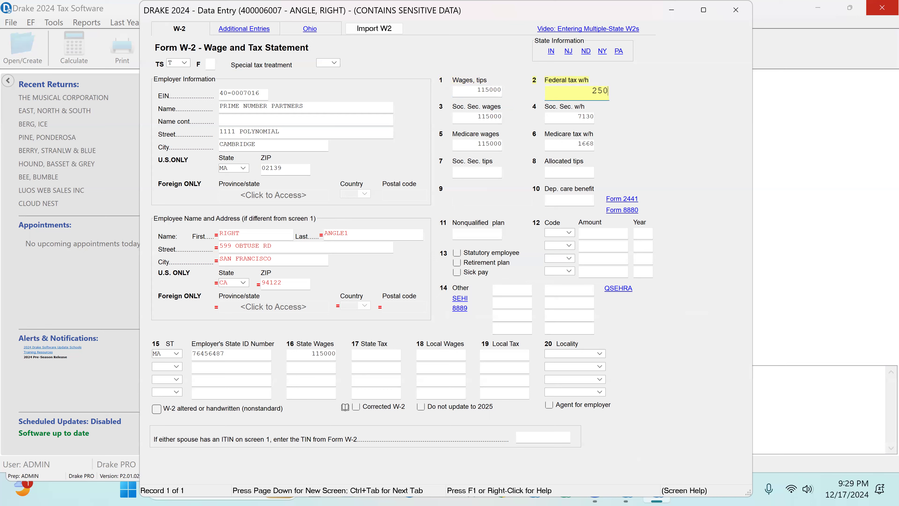
key("Tab")
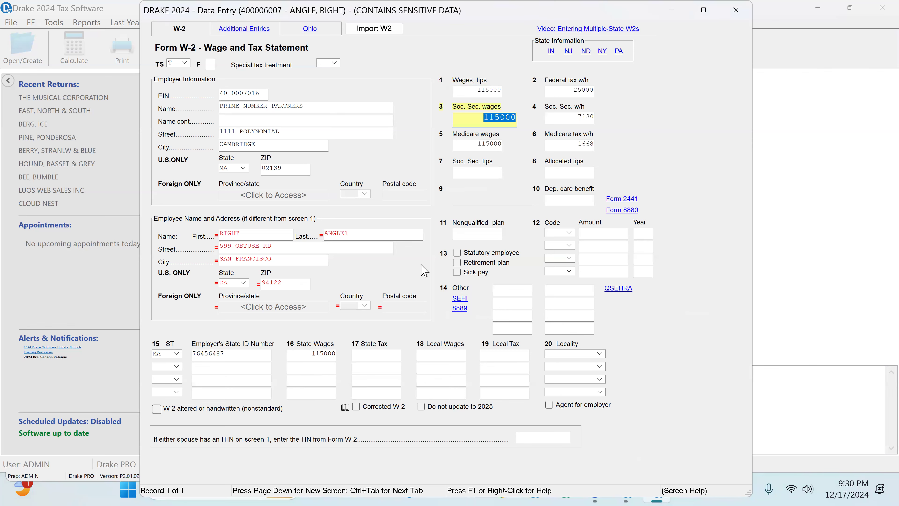
left_click(733, 10)
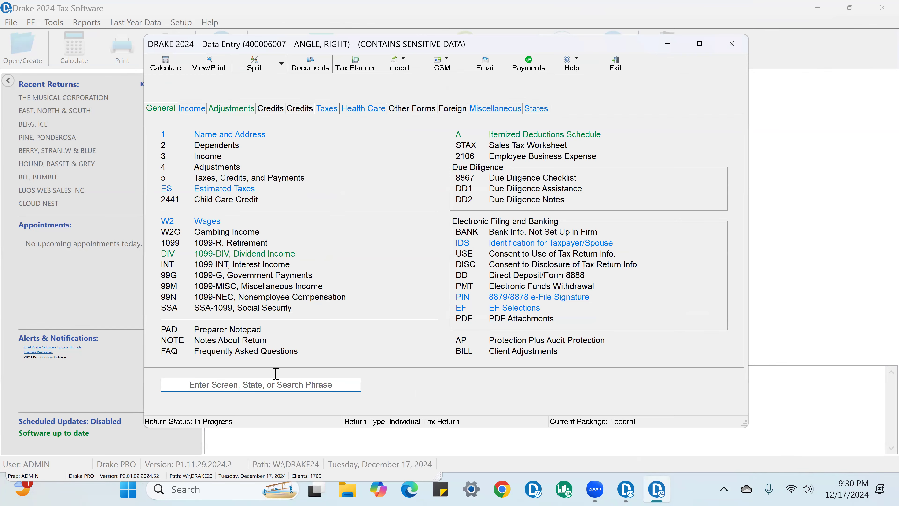
Change the W-2 employee ZIP code to 02138
left_click(236, 134)
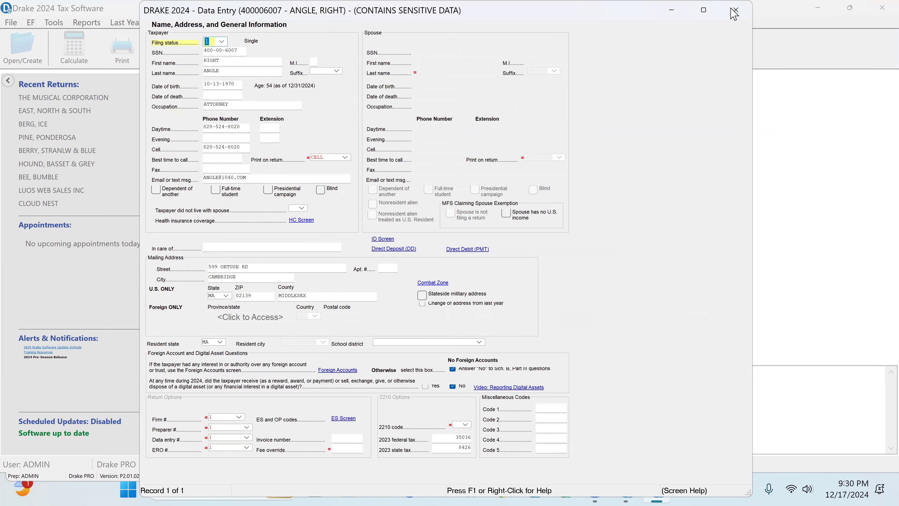
left_click(736, 13)
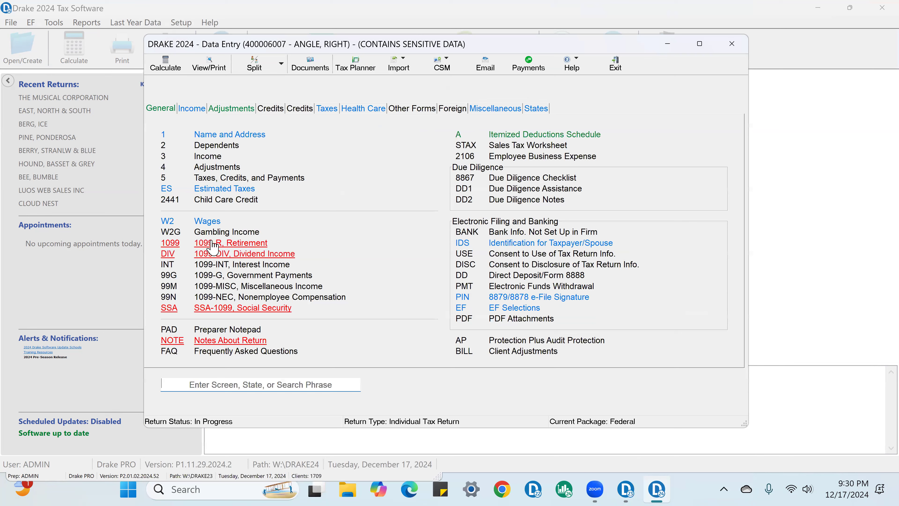
left_click(209, 223)
left_click(285, 283)
type("02138")
key("Tab")
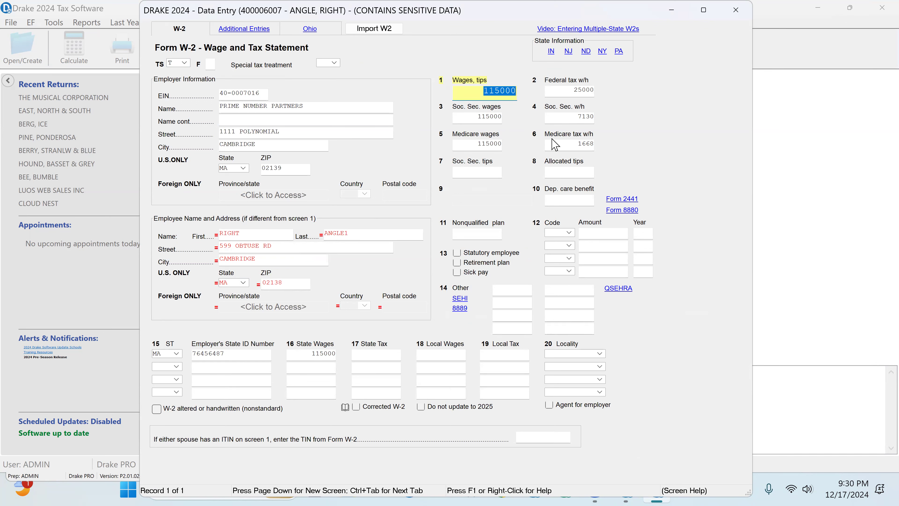
left_click(735, 10)
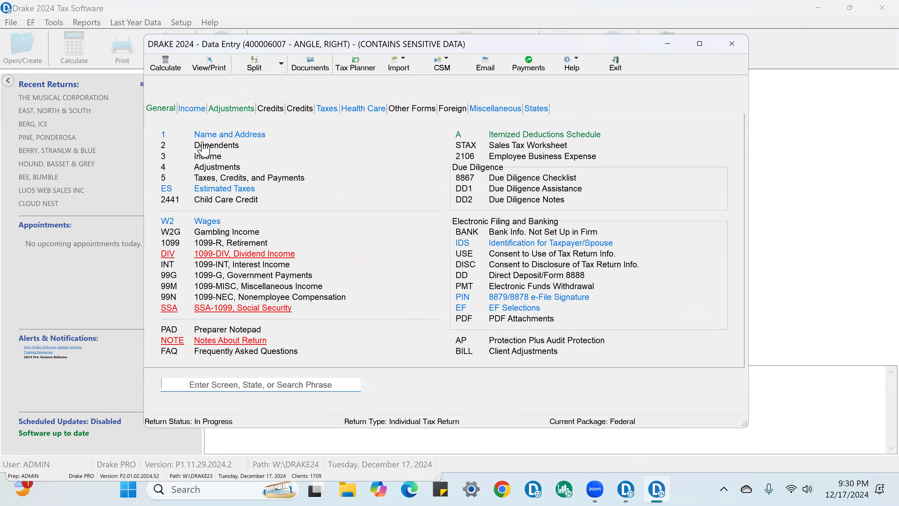
Compare the taxpayer's screen 1 ZIP 02139 with the W-2 employee ZIP, then close
left_click(215, 139)
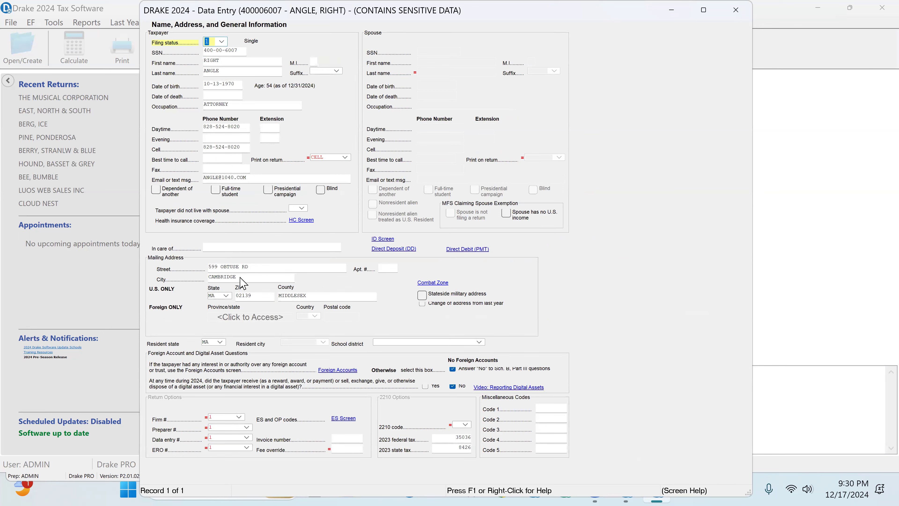
left_click(251, 295)
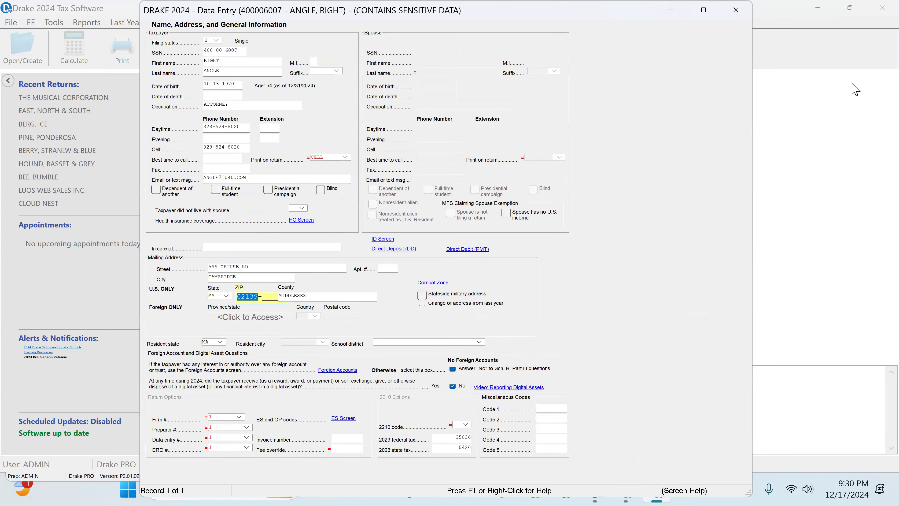
left_click(736, 10)
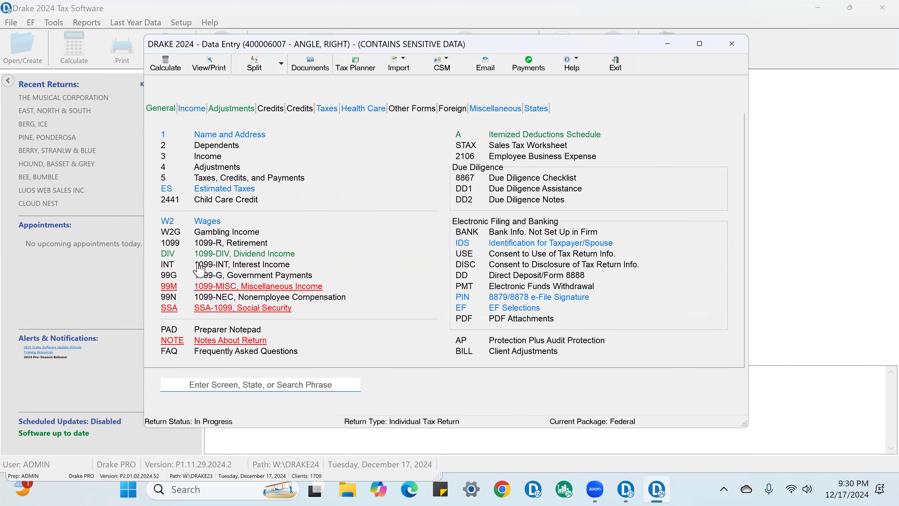
left_click(211, 225)
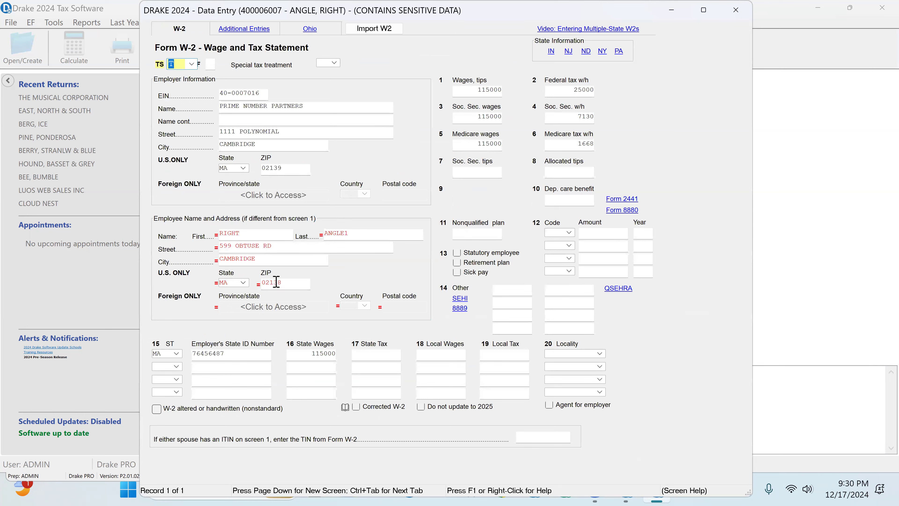
left_click(288, 281)
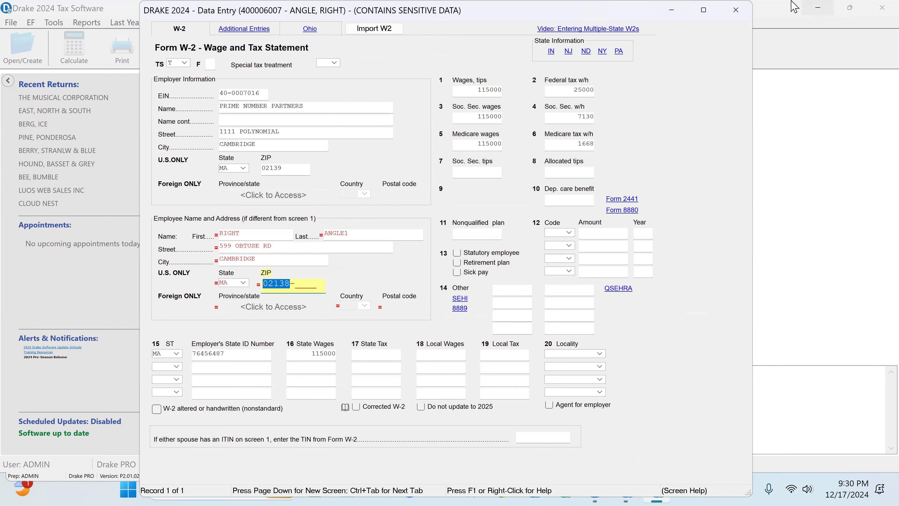
left_click(737, 14)
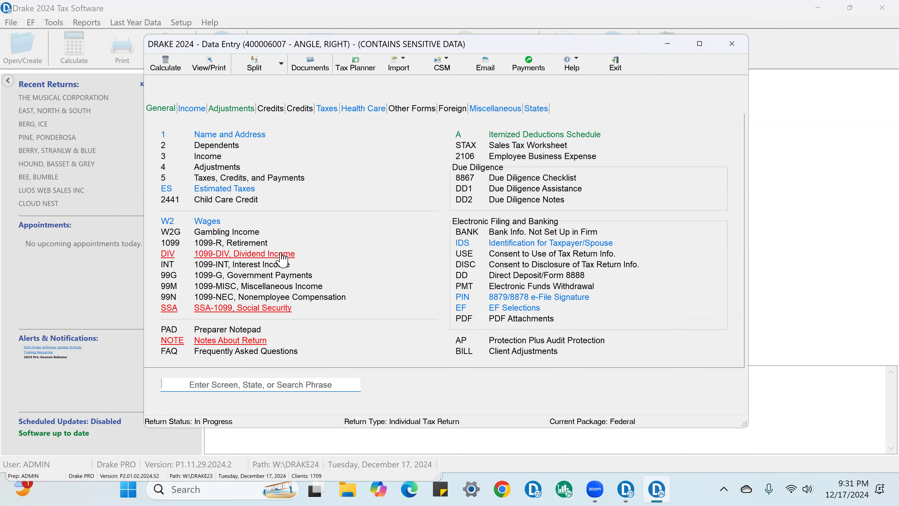
Enter 10000 ordinary and 10000 qualified dividends for ANGLE INVESTMENTS in the DIV grid
left_click(282, 258)
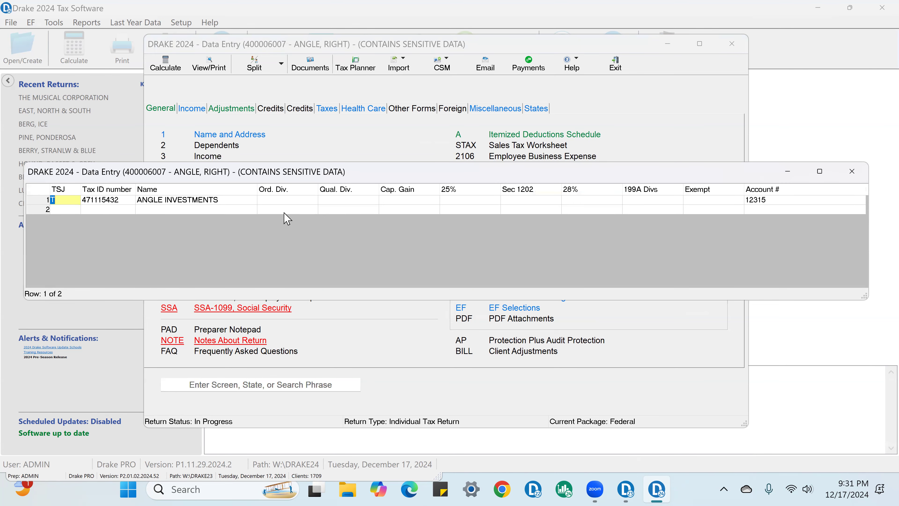
left_click(286, 201)
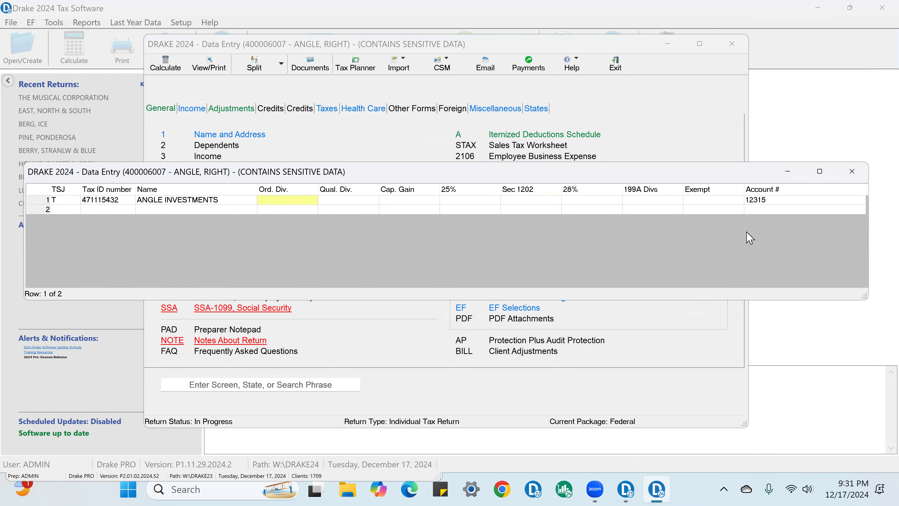
type("10000")
key("Tab")
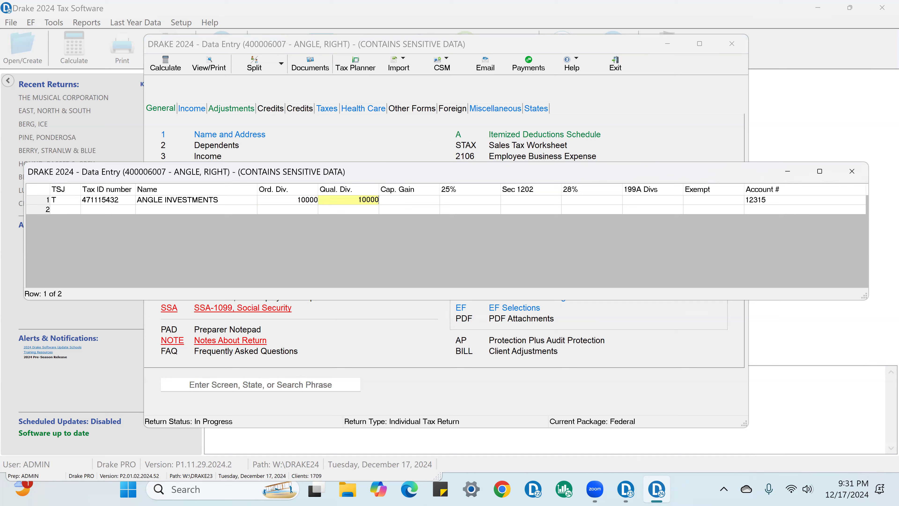
key("Tab")
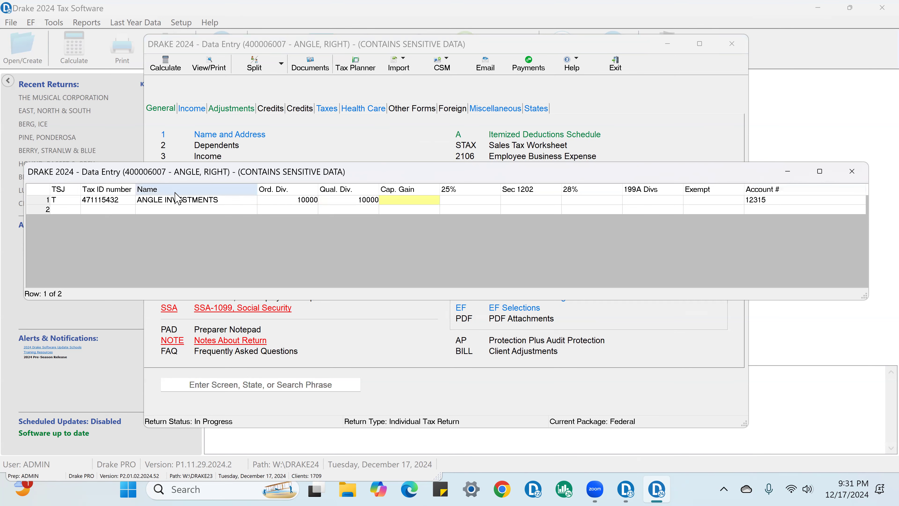
In the 1099-DIV detail, mark account number 12315 as reviewed and close both windows
double_click(190, 200)
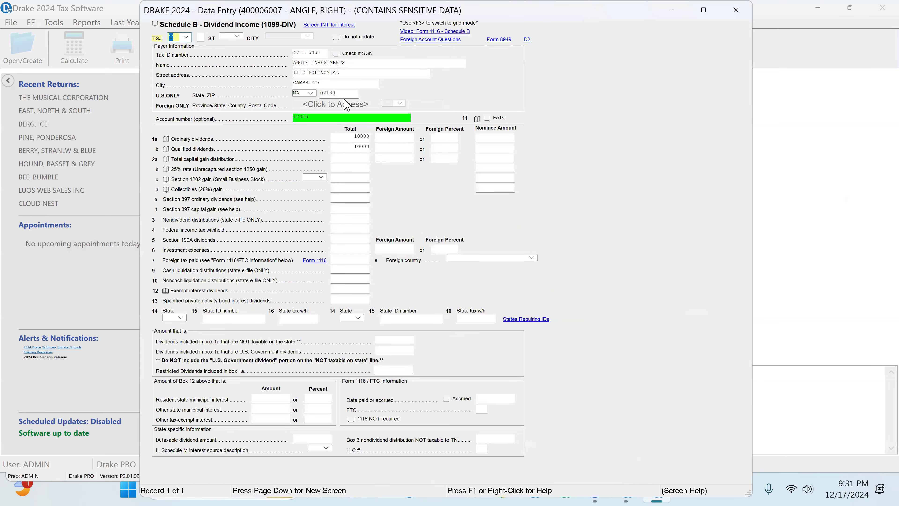
left_click(338, 118)
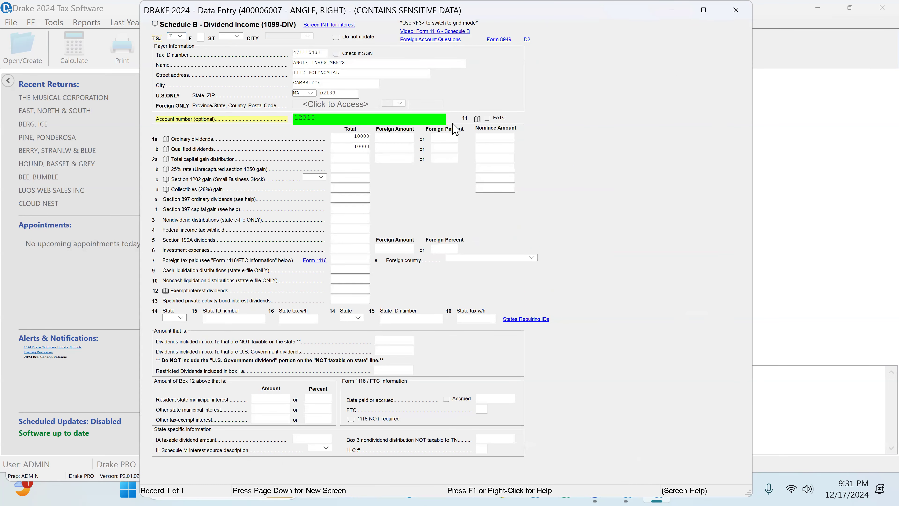
key("F4")
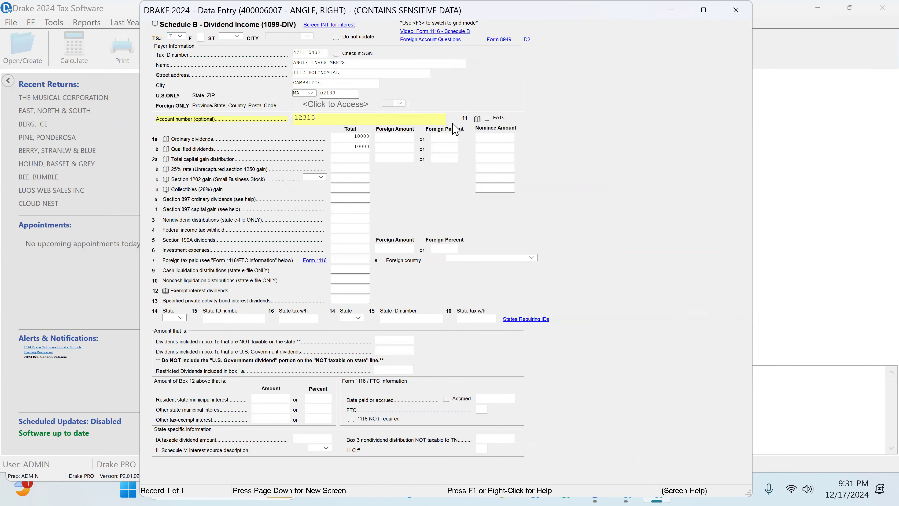
left_click(736, 11)
left_click(847, 173)
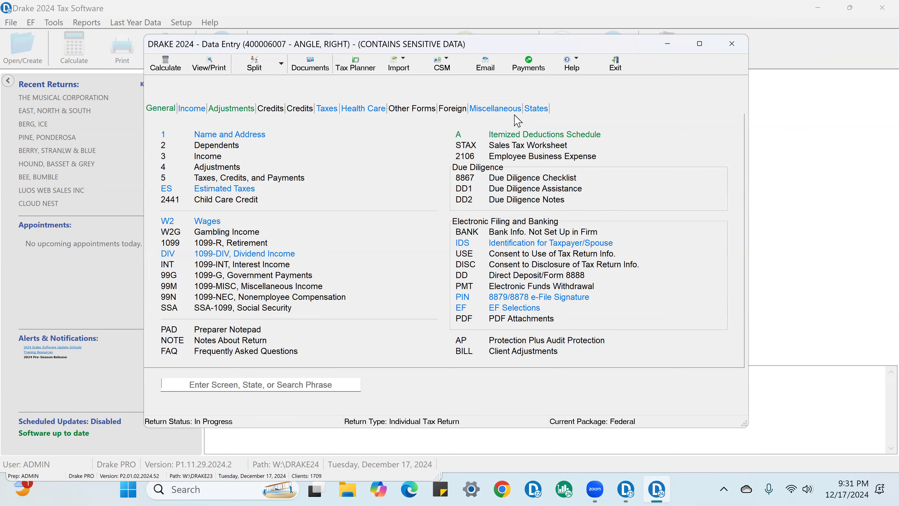
Mark the 8426 income taxes on Schedule A as reviewed and close the screen
left_click(527, 136)
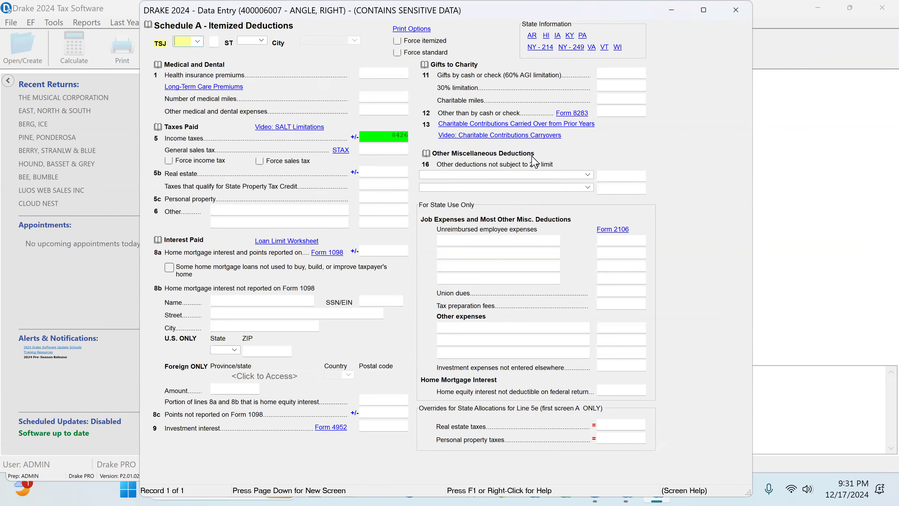
left_click(392, 133)
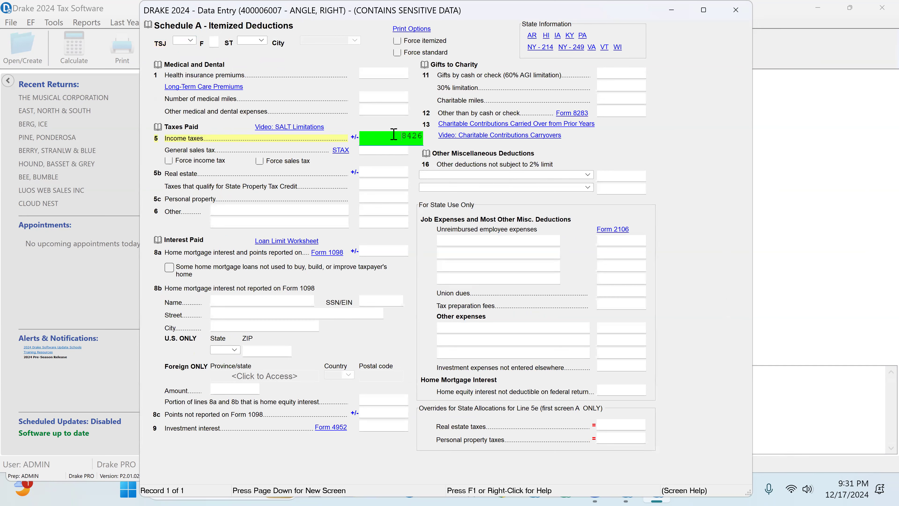
key("F4")
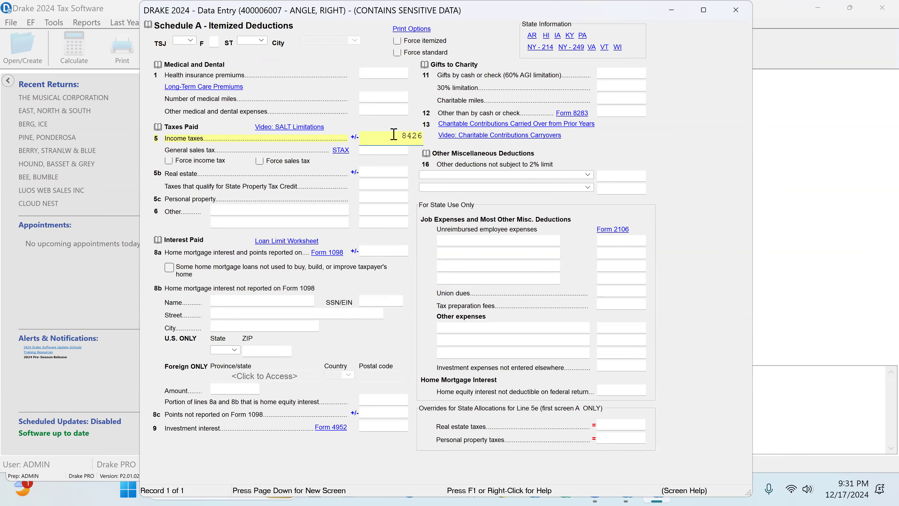
left_click(750, 10)
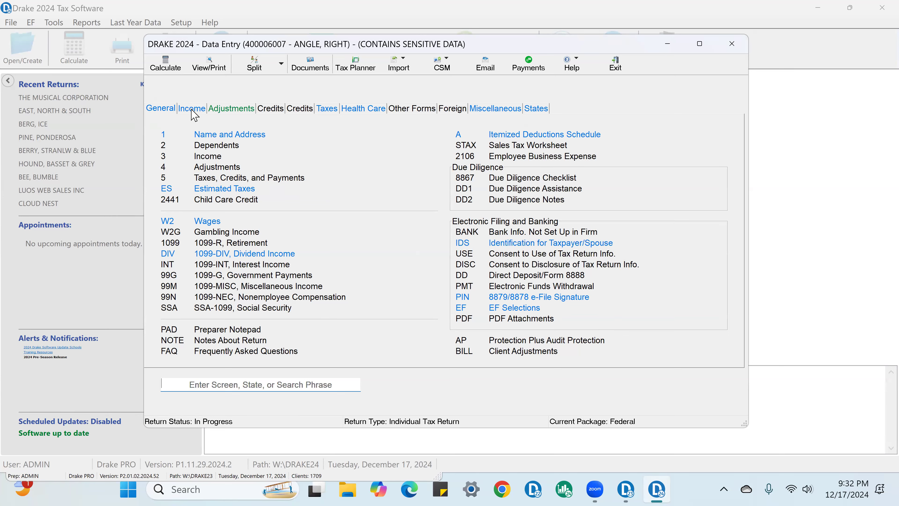
On Schedule C, enter 50000 gross receipts, answer No on line I, and open the line 9 AUTO worksheet
left_click(191, 109)
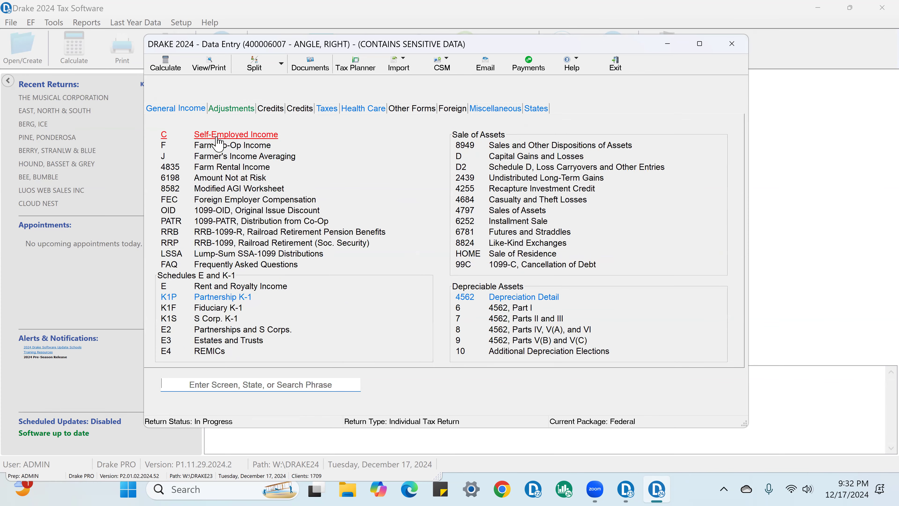
left_click(217, 136)
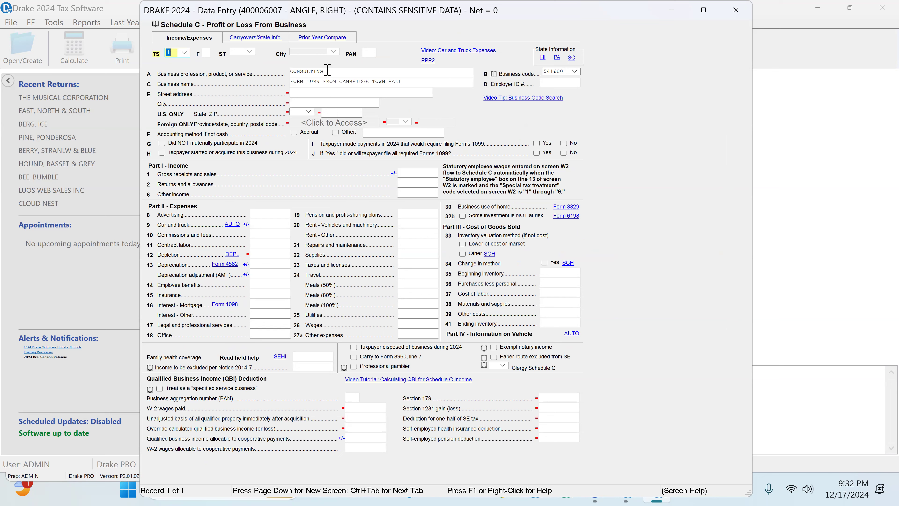
left_click(410, 82)
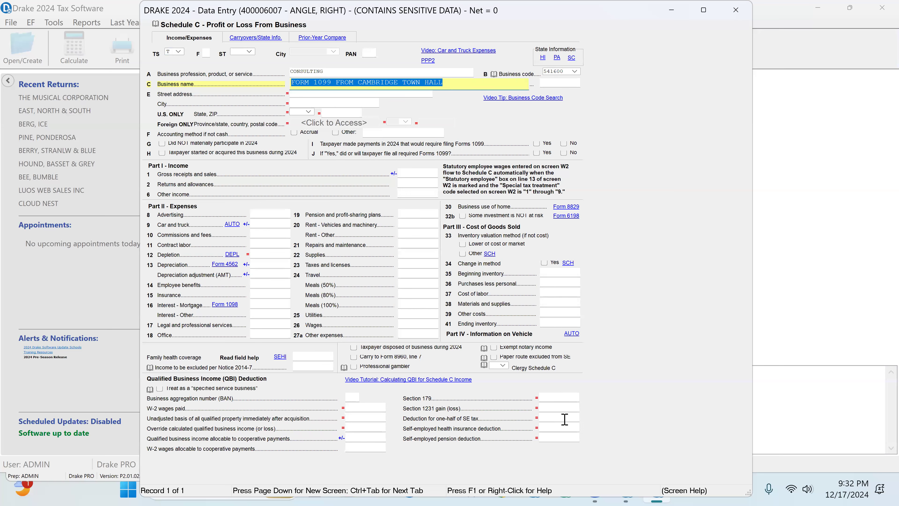
left_click(424, 174)
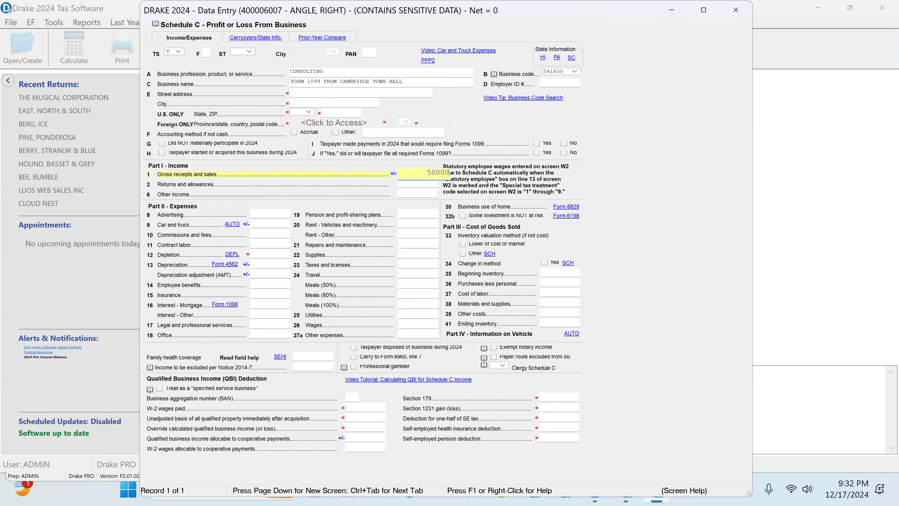
left_click(427, 184)
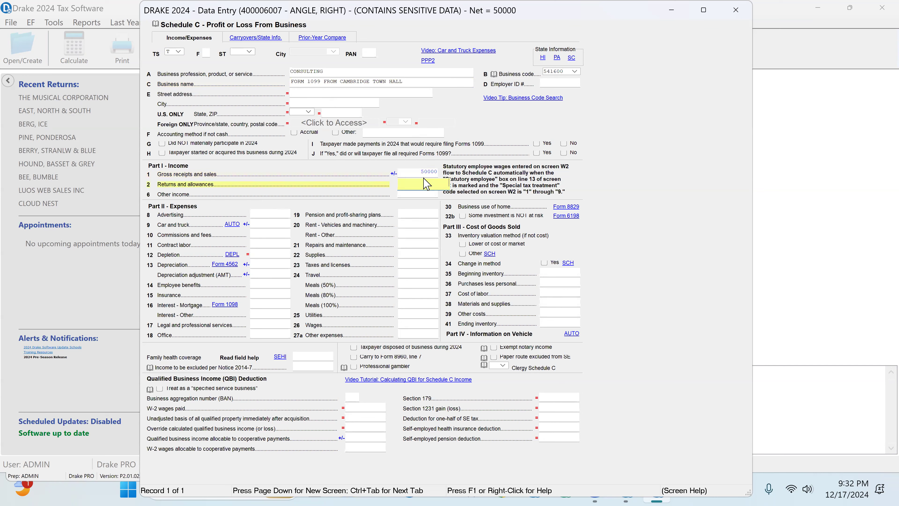
left_click(564, 145)
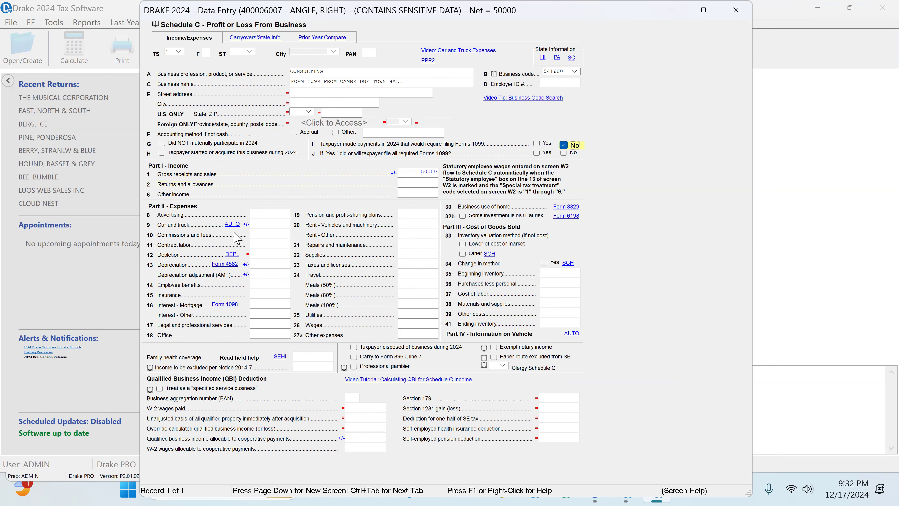
left_click(226, 225)
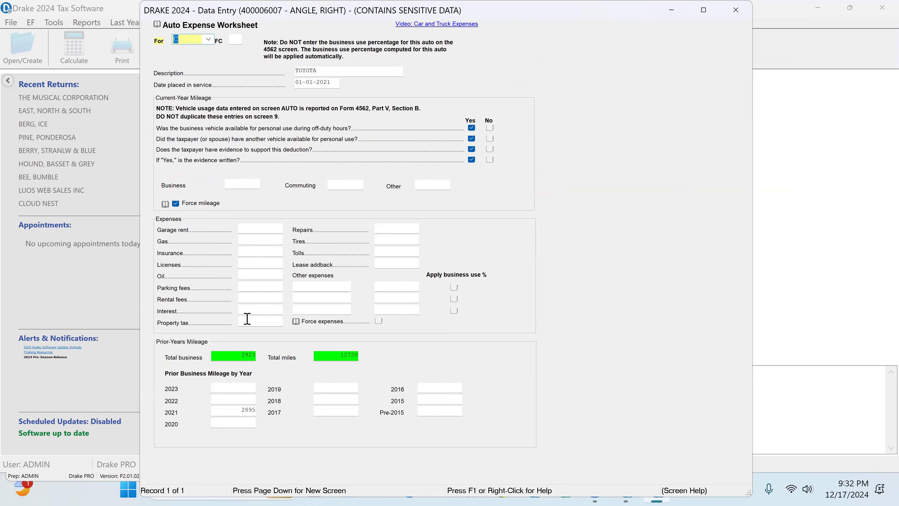
Record 56 business miles and 8500 commuting miles for the TOYOTA, then close the worksheet
left_click(236, 185)
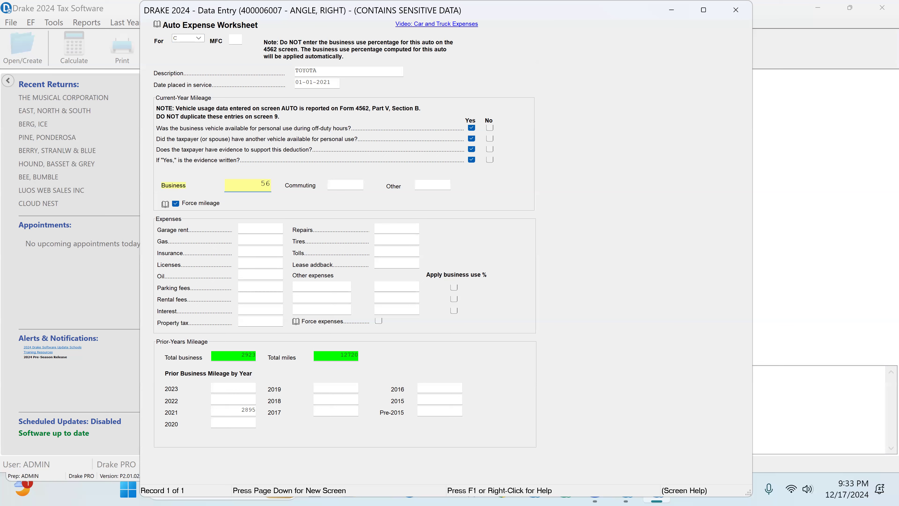
key("Tab")
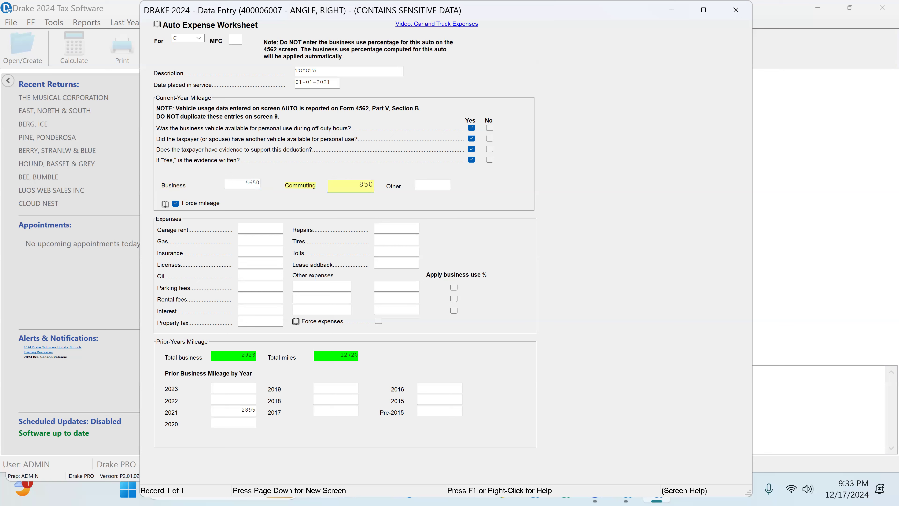
key("Tab")
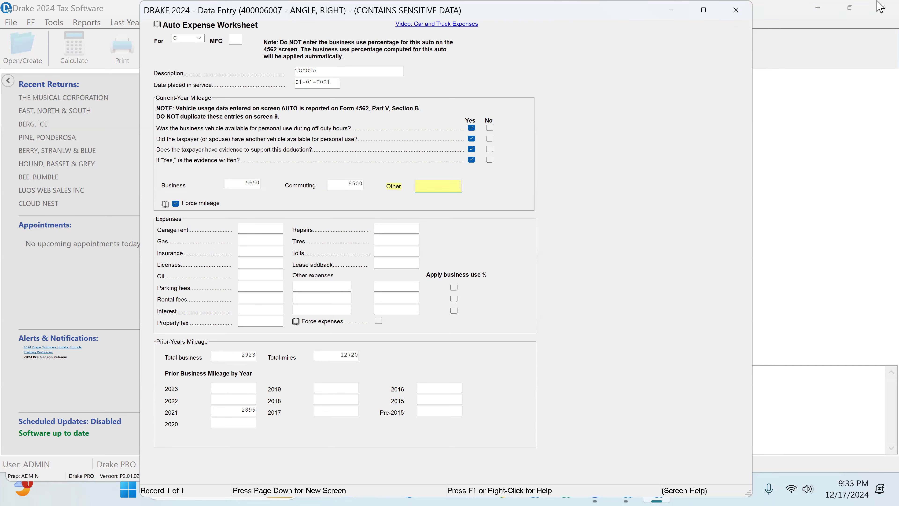
left_click(736, 10)
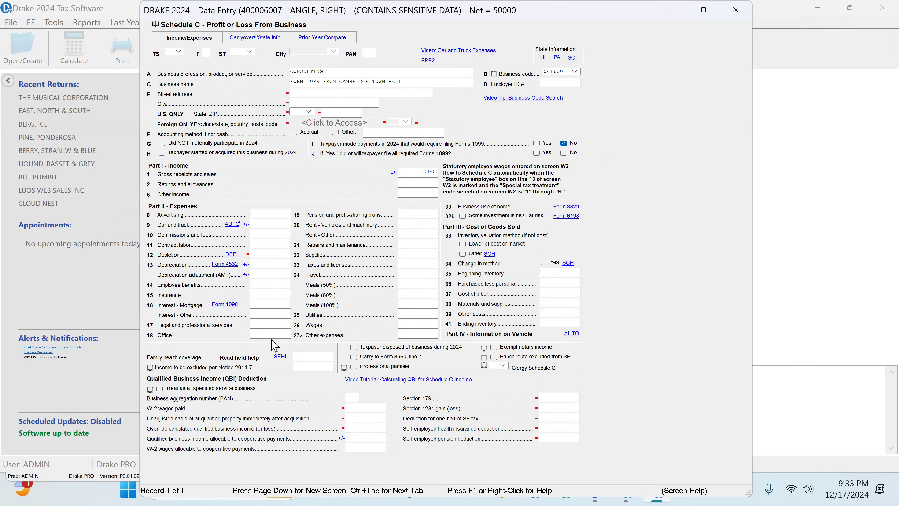
Enter Schedule C office expense 526, supplies 689 and travel 2589, leaving net profit at 46196
left_click(259, 333)
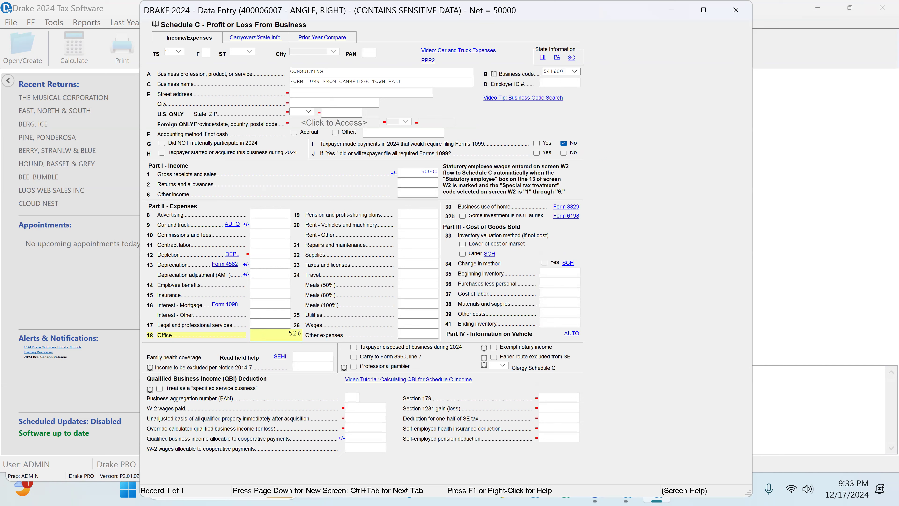
type("526")
left_click(410, 254)
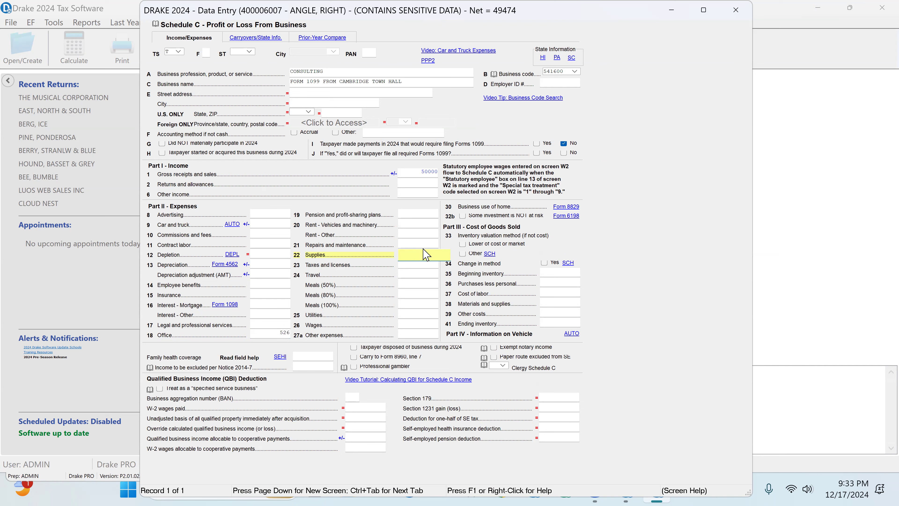
type("689")
left_click(412, 276)
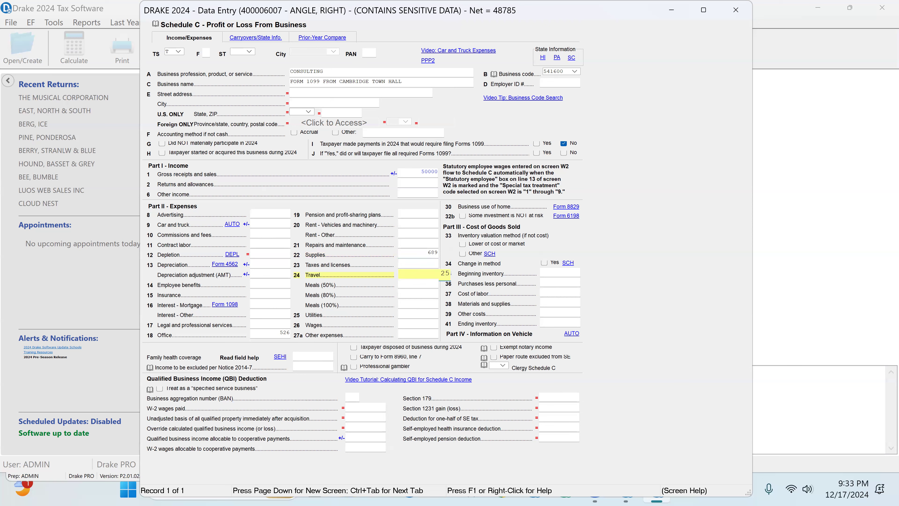
key("Return")
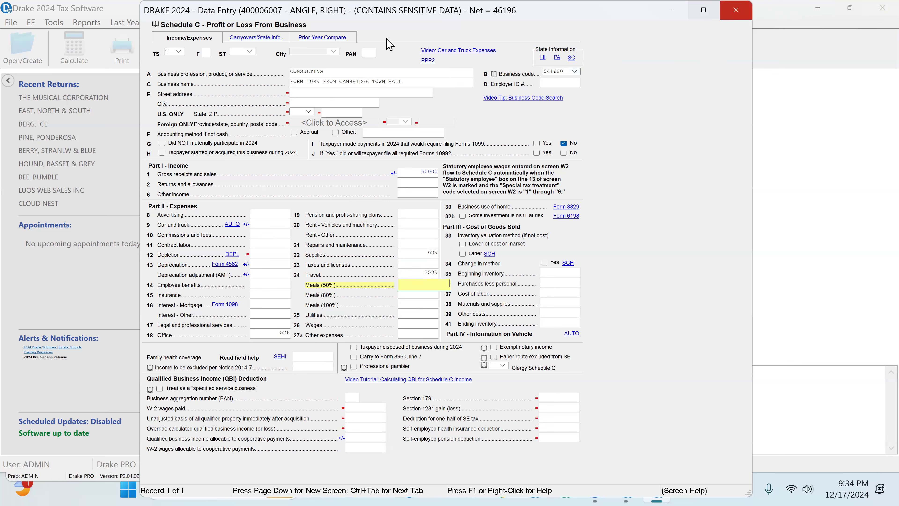
left_click(312, 75)
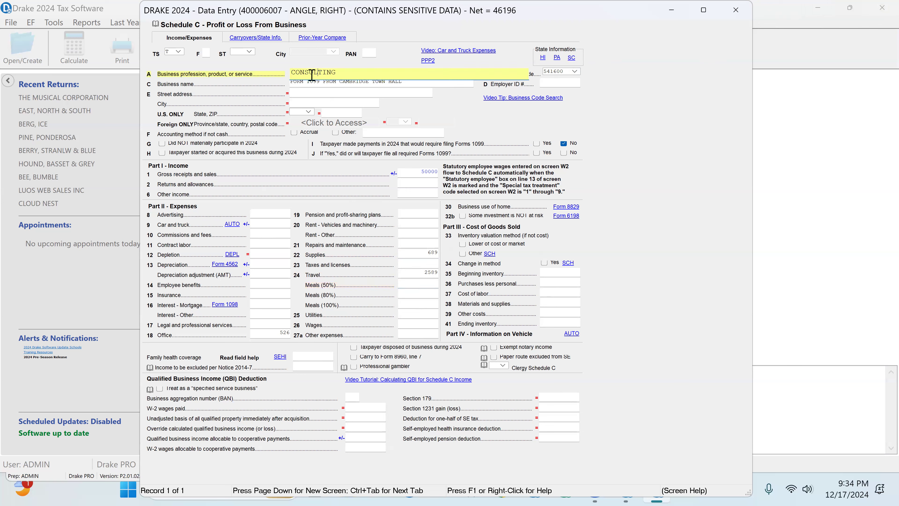
left_click(404, 81)
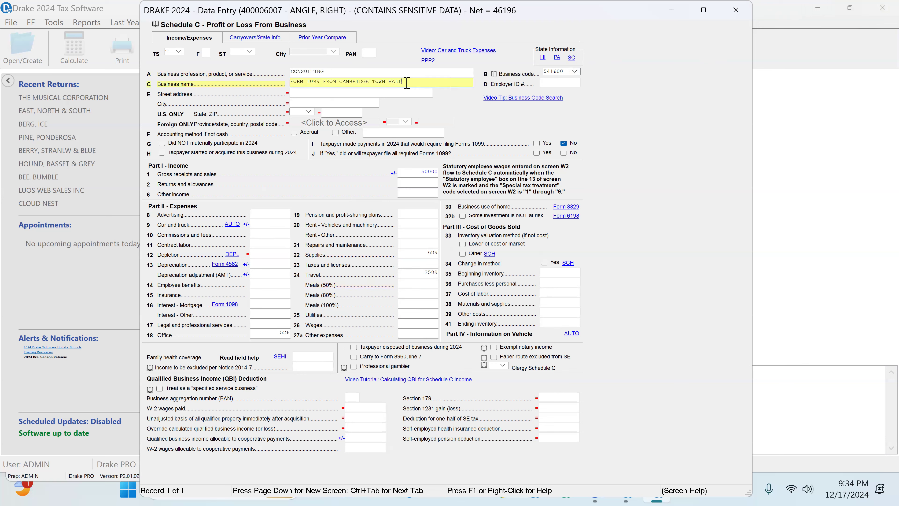
left_click(561, 72)
left_click(586, 73)
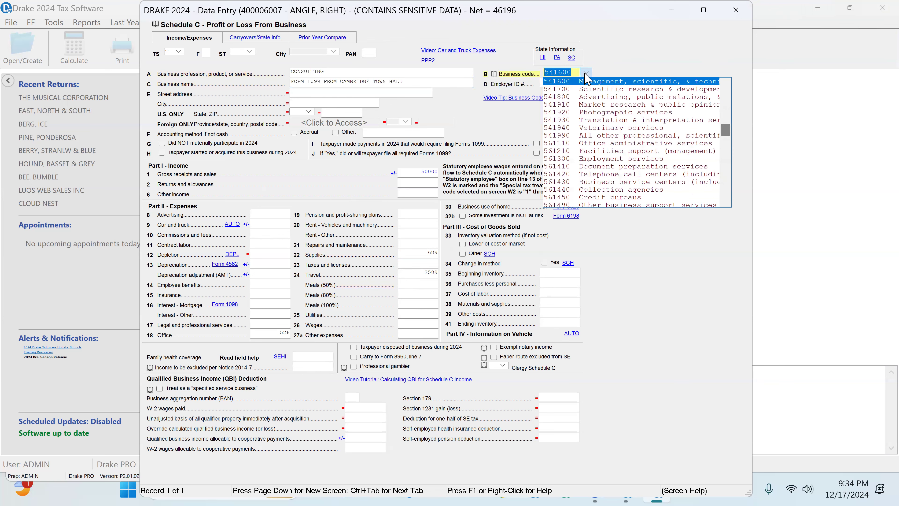
left_click(599, 81)
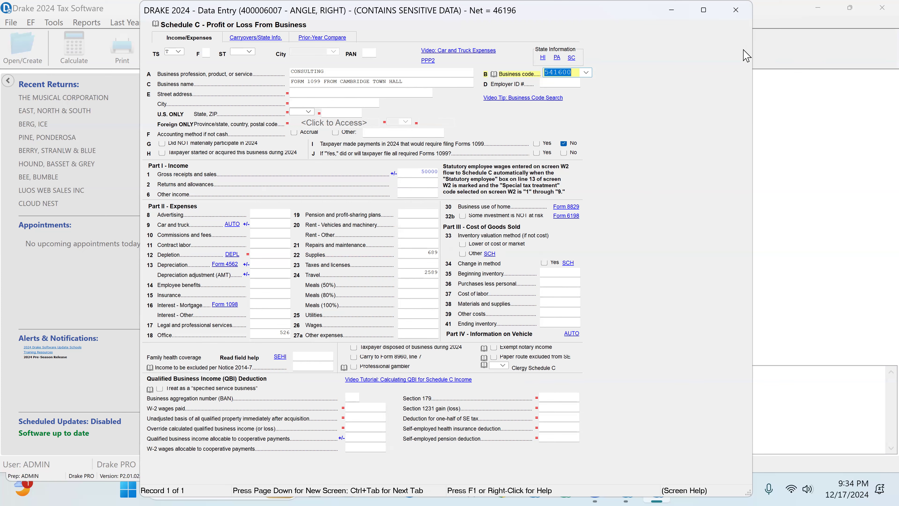
Enter 205000 ordinary income on line 1 of the Two Brothers at Law partnership K-1
left_click(736, 10)
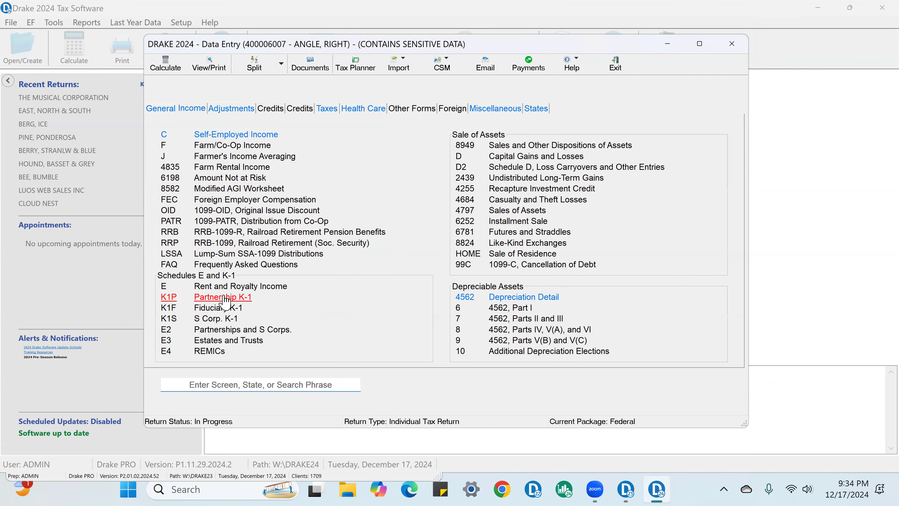
left_click(225, 300)
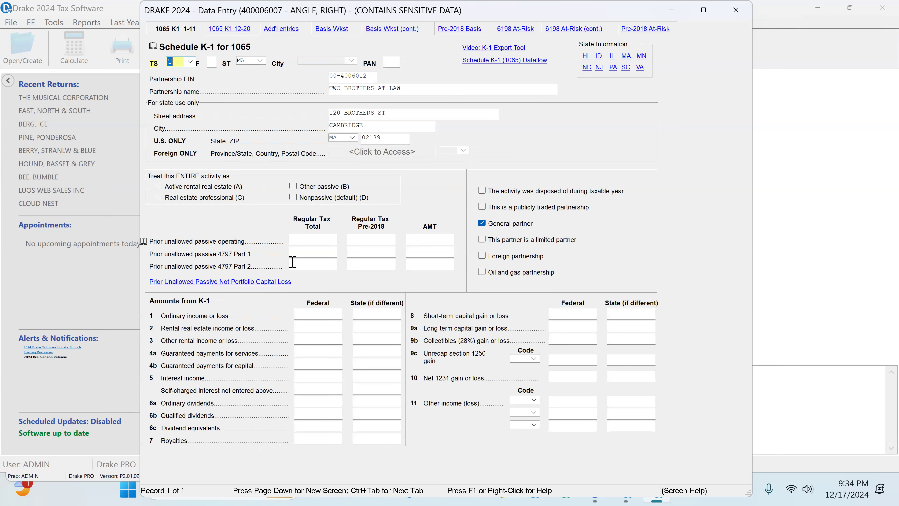
left_click(308, 313)
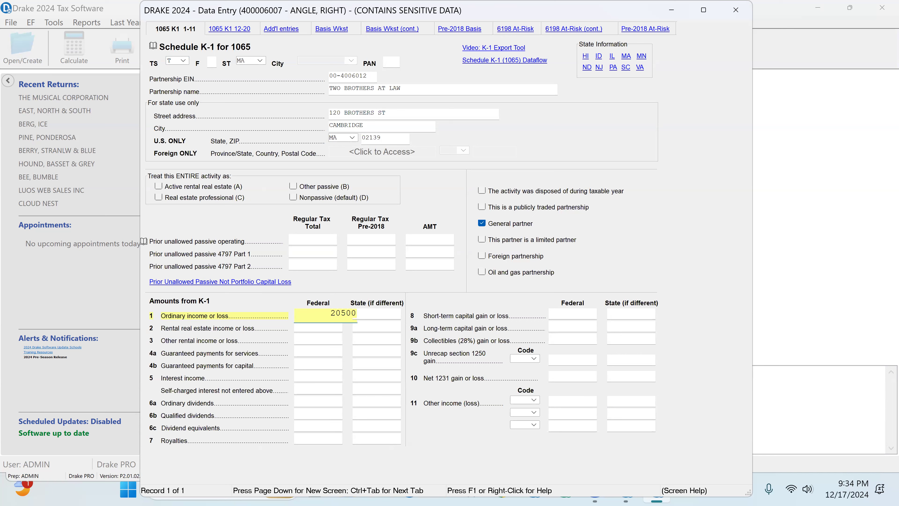
key("Return")
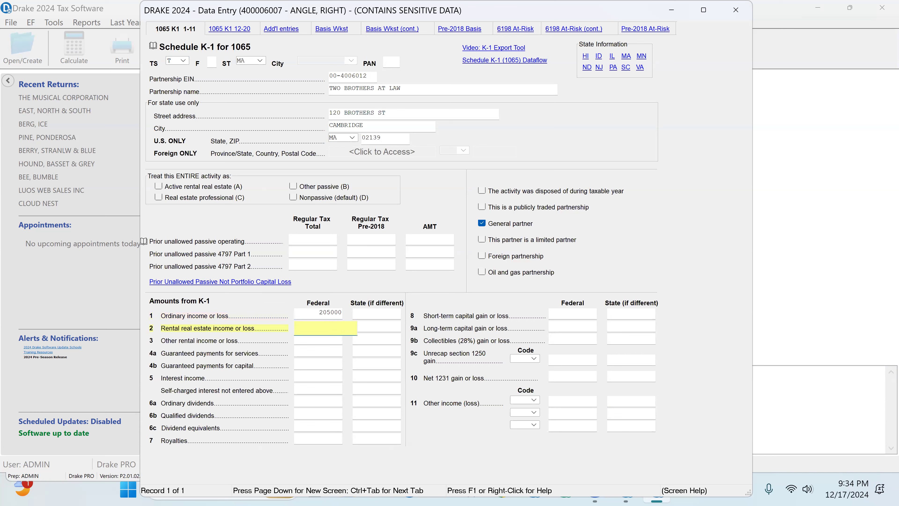
Copy the 205000 ordinary income amount for reuse
left_click(311, 312)
key("ctrl+c")
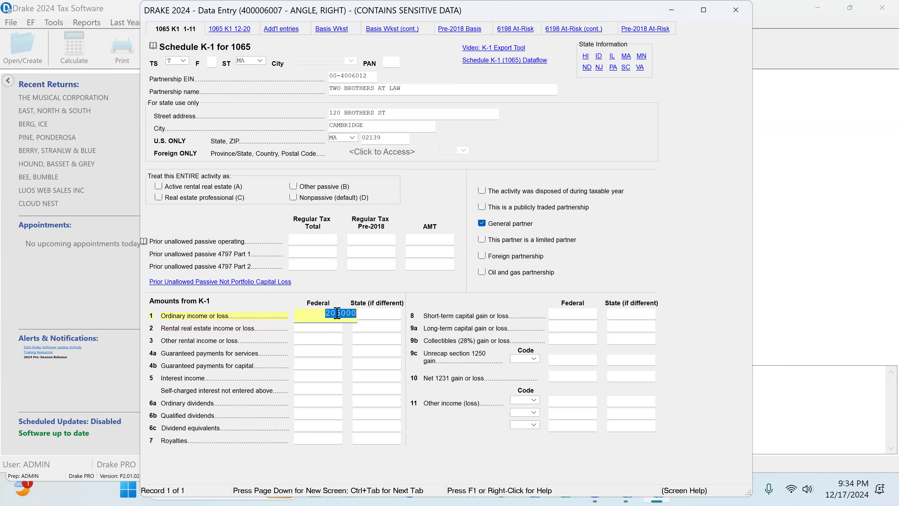
right_click(339, 317)
left_click(368, 170)
Paste 205000 into K-1 line 14 as code A net self-employment earnings
left_click(229, 31)
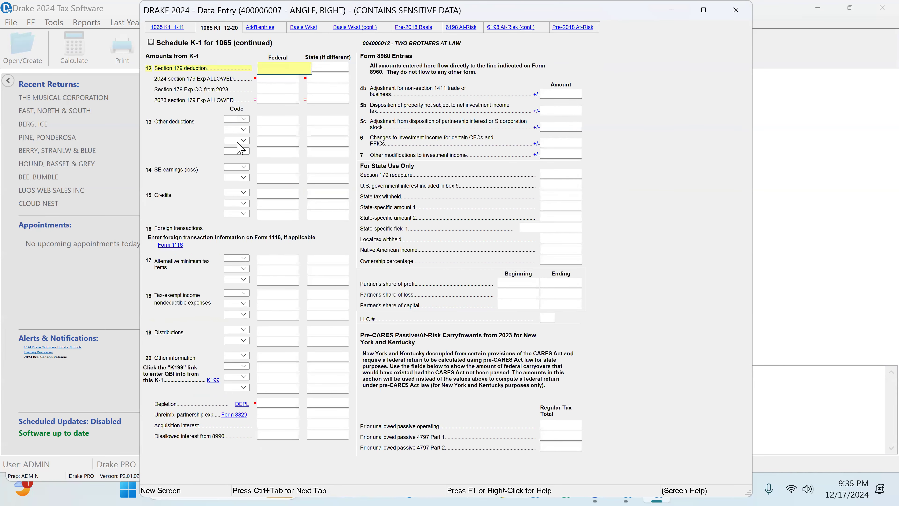
left_click(245, 167)
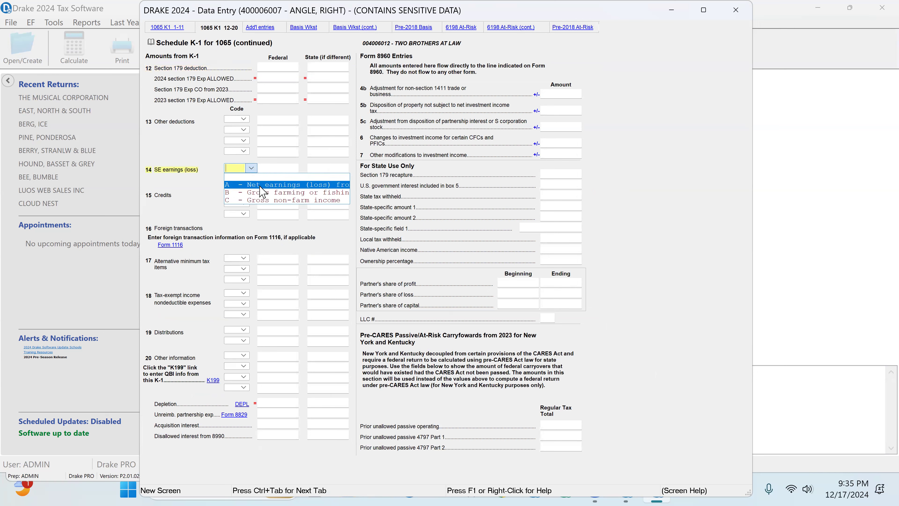
left_click(260, 185)
left_click(270, 167)
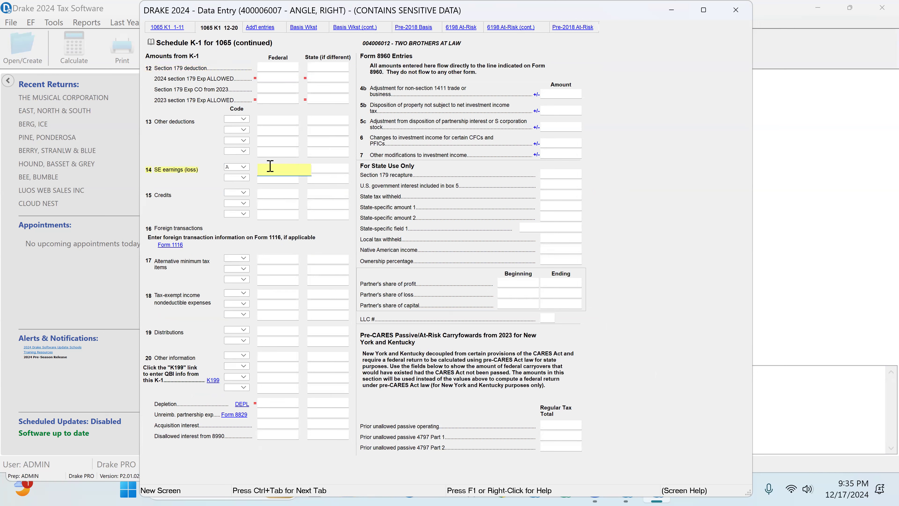
right_click(270, 167)
left_click(301, 275)
key("Return")
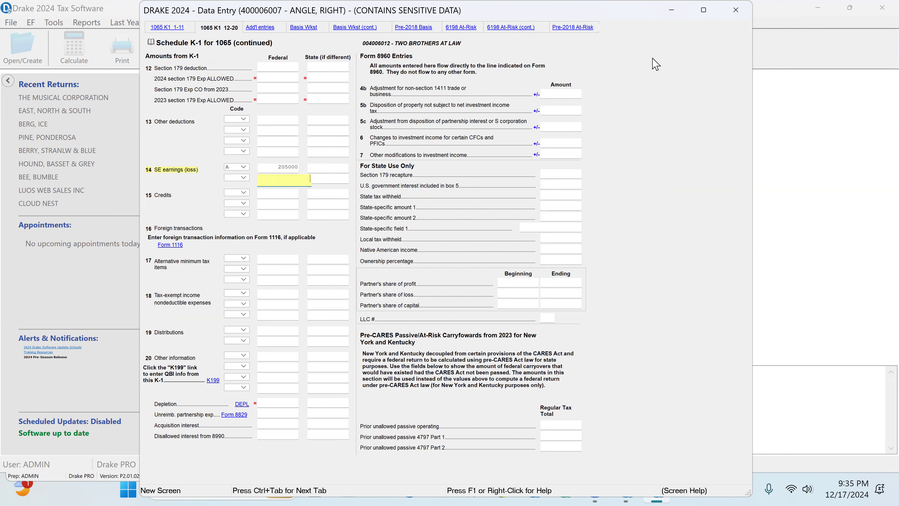
Reopen the partnership K-1 lines 12–20 to confirm the line 14 entry was kept
left_click(736, 15)
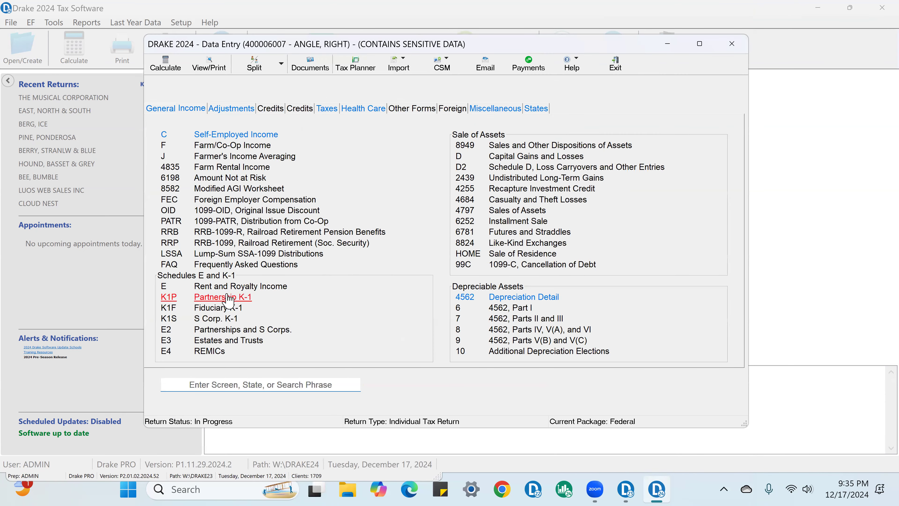
left_click(224, 298)
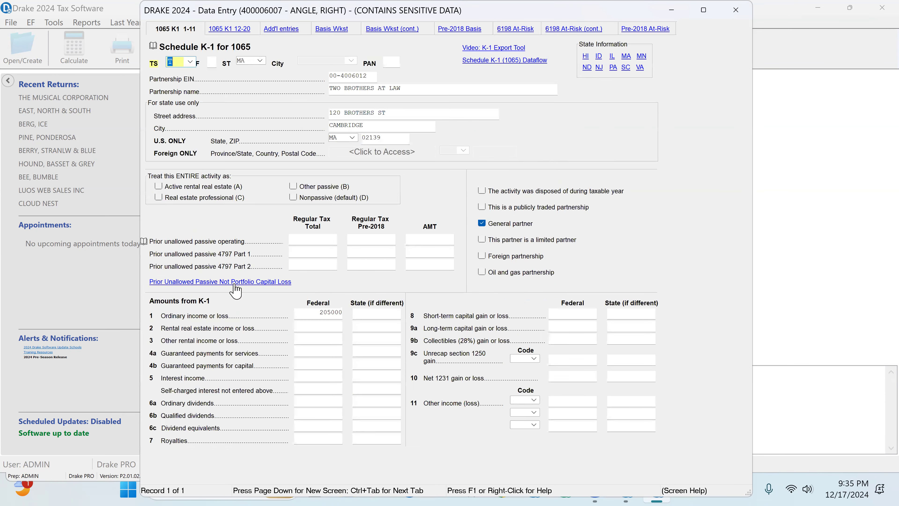
left_click(237, 30)
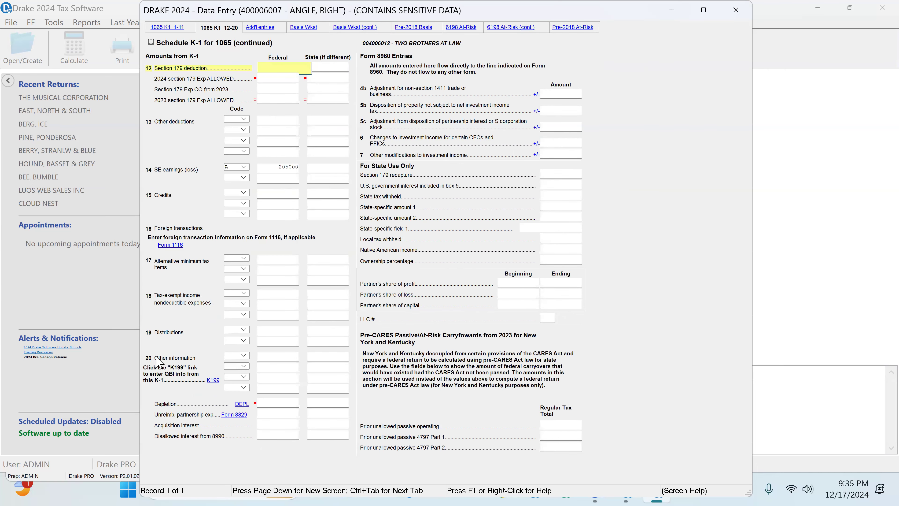
Paste 205000 as the K-1's QBI ordinary income as reported
left_click(213, 380)
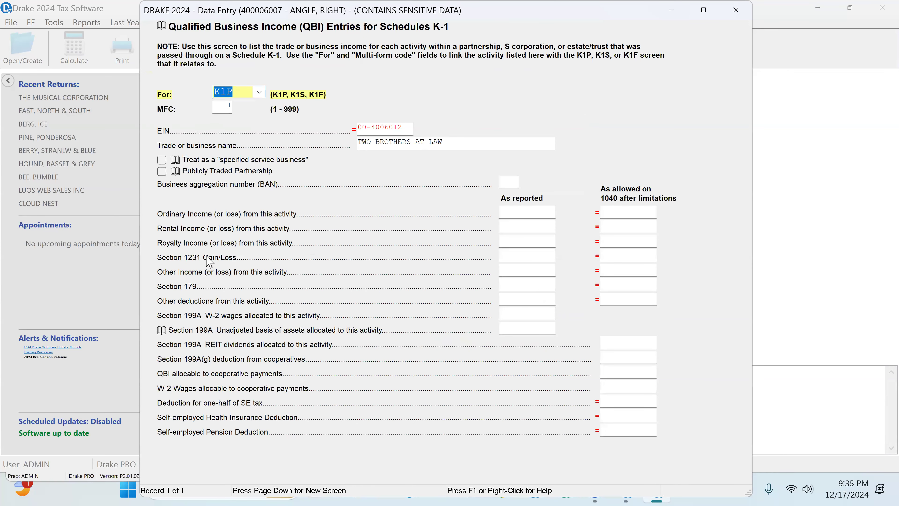
left_click(518, 212)
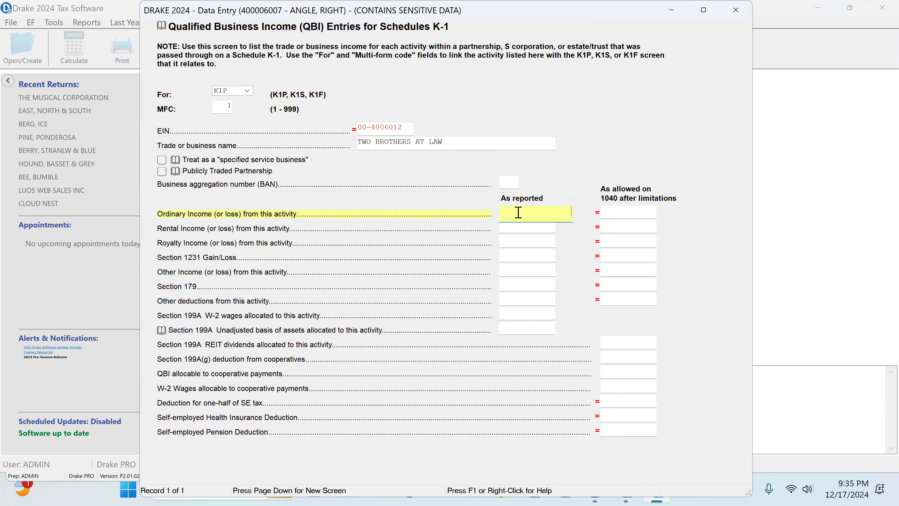
right_click(519, 216)
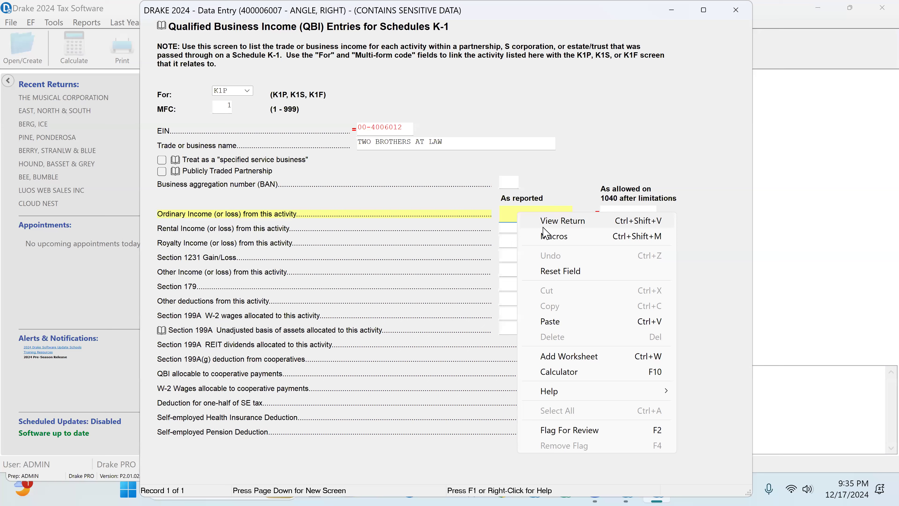
left_click(552, 321)
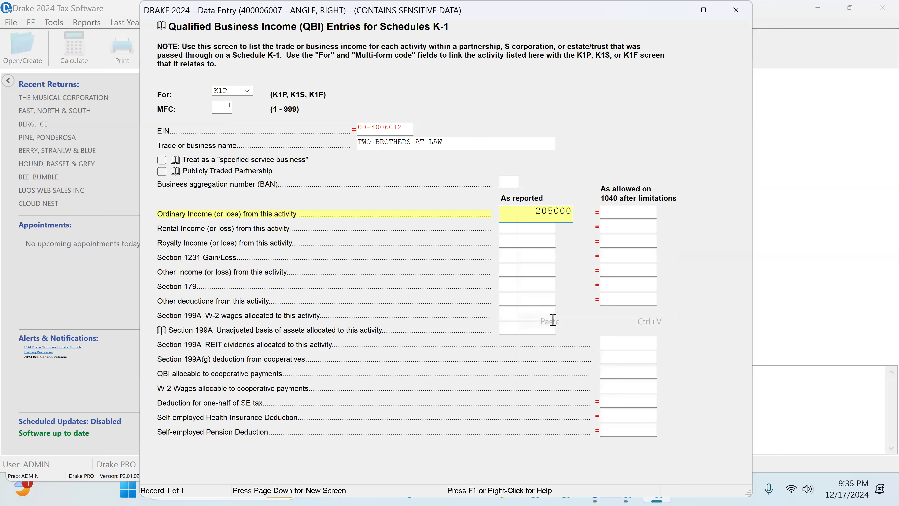
left_click(532, 229)
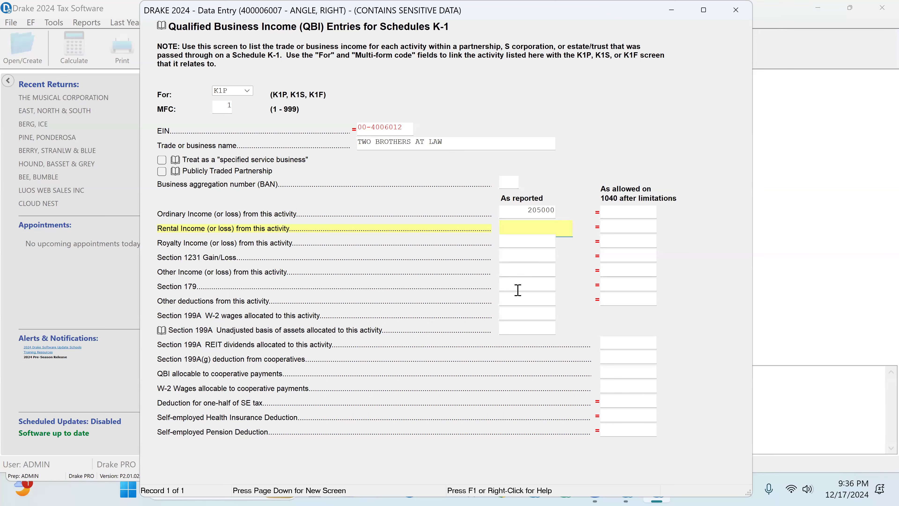
Close the QBI, K-1 and Data Entry screens so the return recalculates
left_click(736, 9)
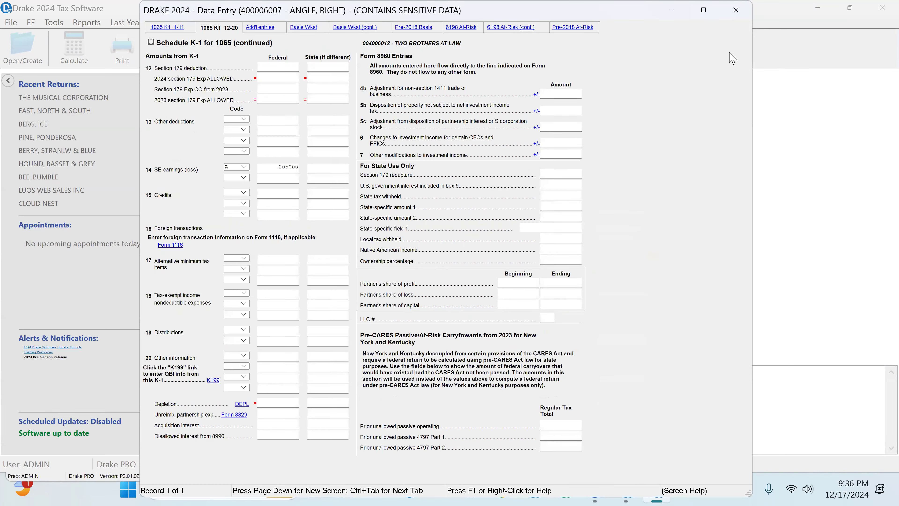
left_click(731, 9)
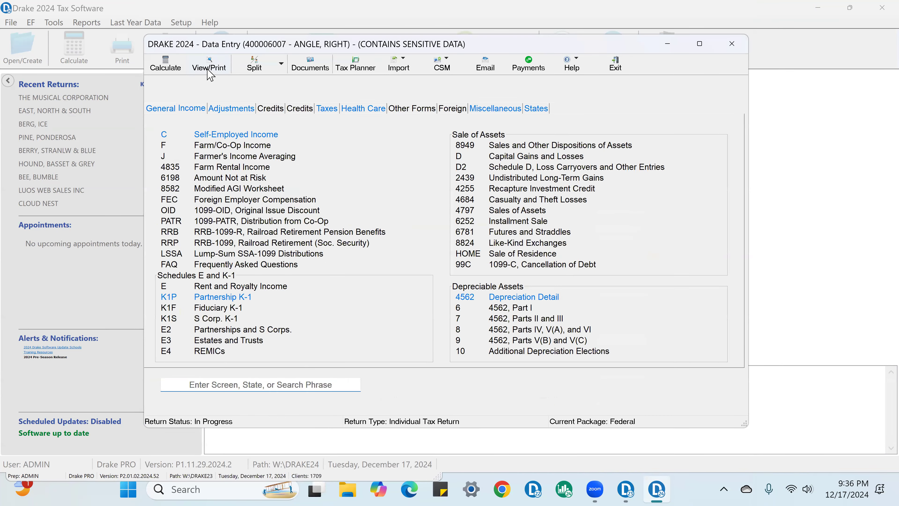
left_click(208, 65)
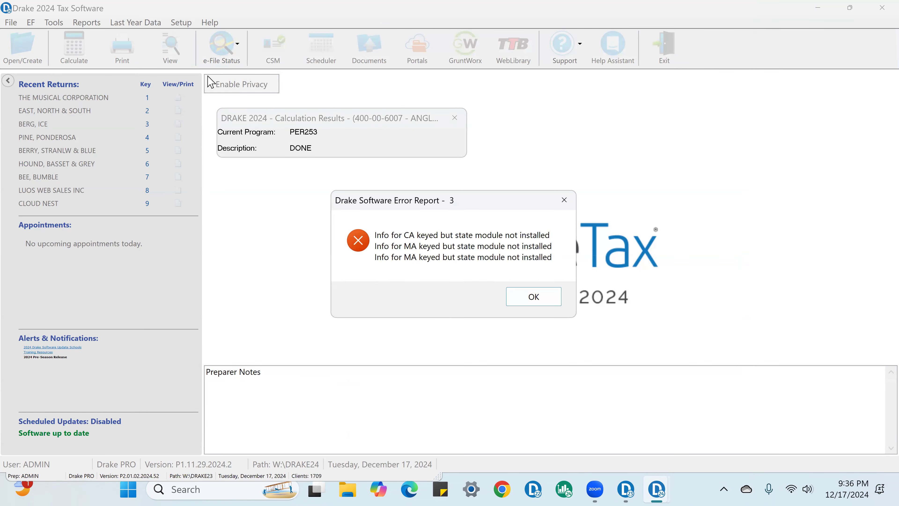
Dismiss the error report and tick-mark the taxpayer's first name, last name and SSN on Form 1040
left_click(534, 297)
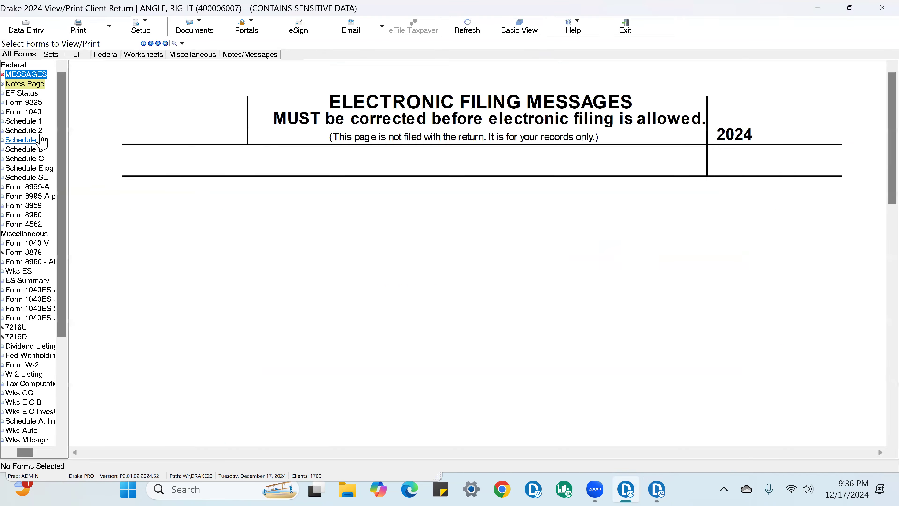
left_click(27, 112)
scroll(397, 233, "down", 3)
scroll(425, 222, "up", 3)
left_click(150, 195)
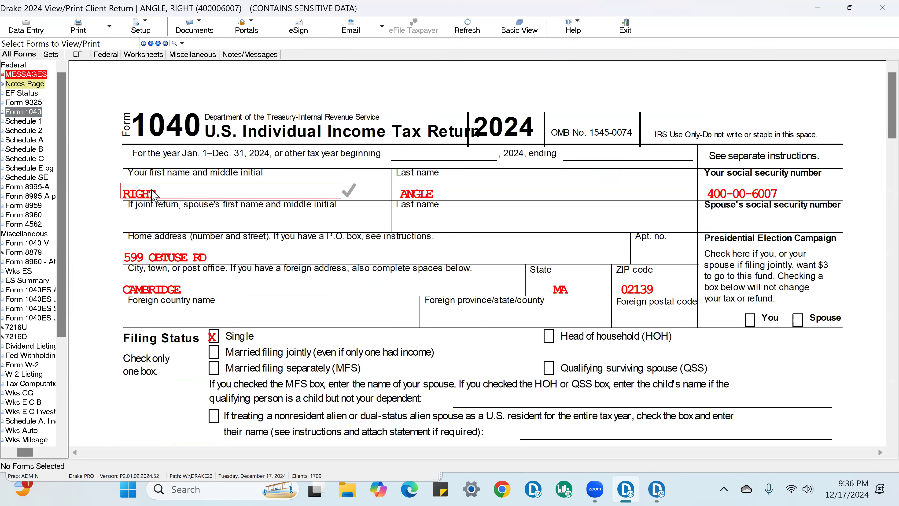
left_click(432, 199)
left_click(787, 200)
Tick-mark the home address, MA state, ZIP, Single filing status and digital assets No answer
left_click(247, 262)
left_click(563, 288)
left_click(637, 289)
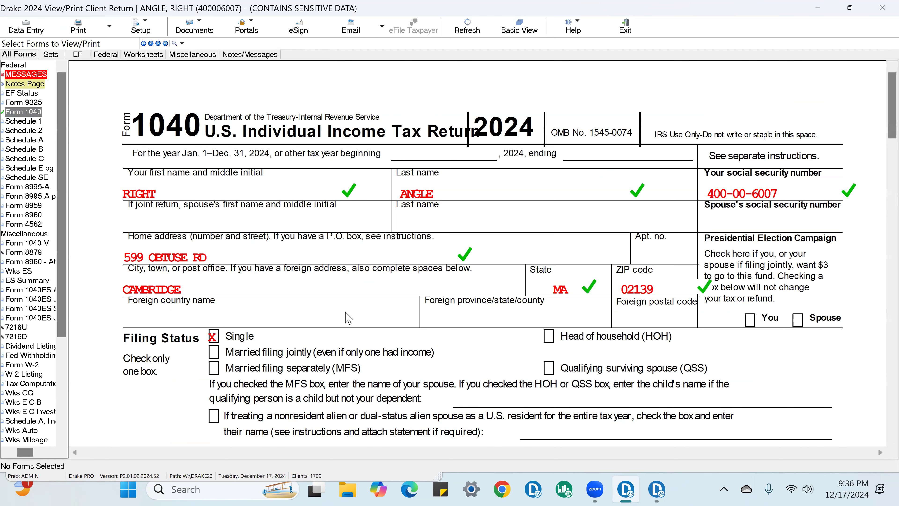
left_click(214, 337)
scroll(604, 301, "down", 5)
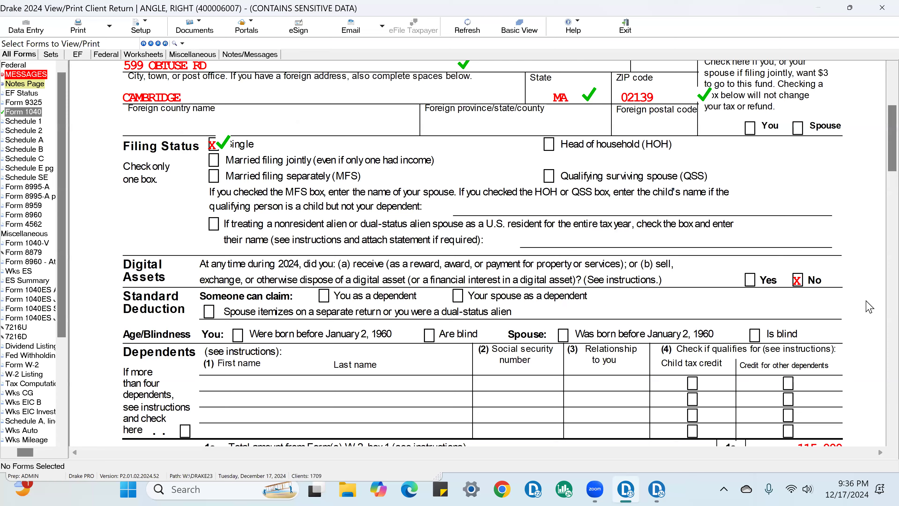
left_click(798, 280)
scroll(777, 314, "down", 2)
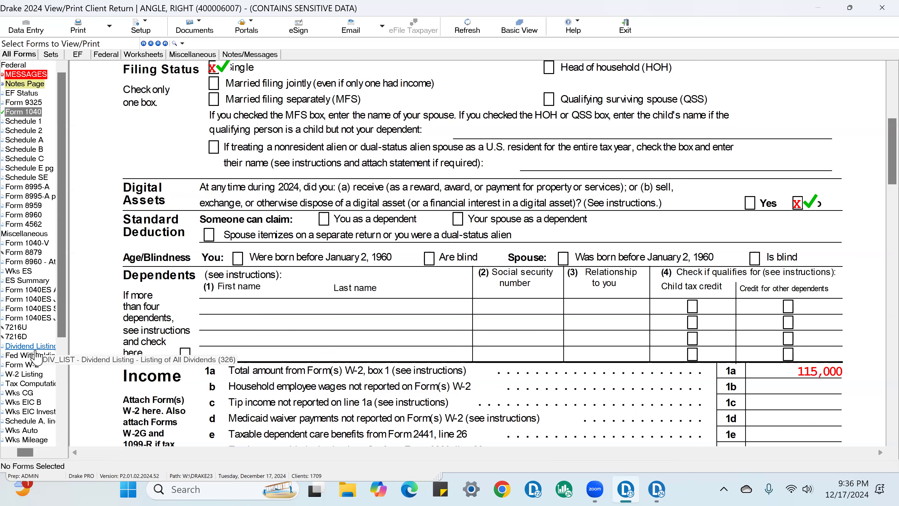
left_click(38, 364)
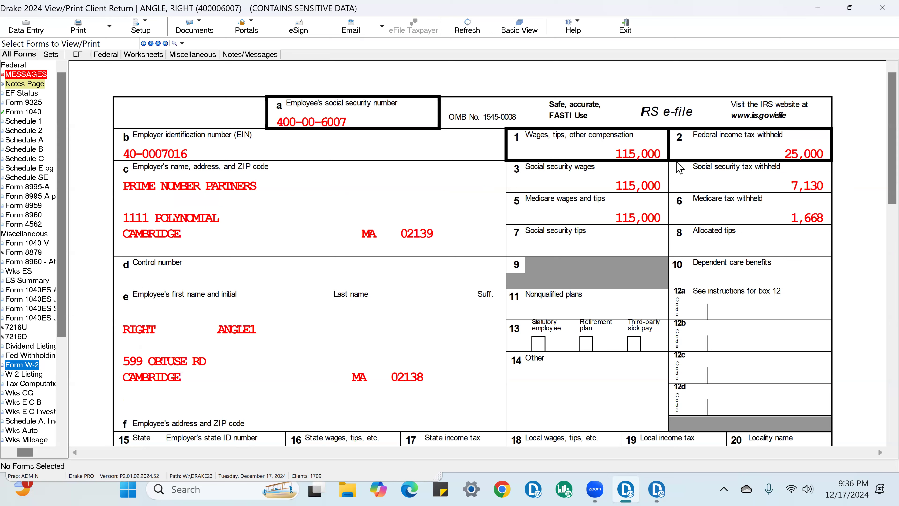
Tick-mark W-2 boxes 1–6, including 115,000 wages and 25,000 withholding
left_click(648, 159)
left_click(810, 159)
left_click(651, 191)
left_click(770, 189)
left_click(637, 215)
left_click(764, 217)
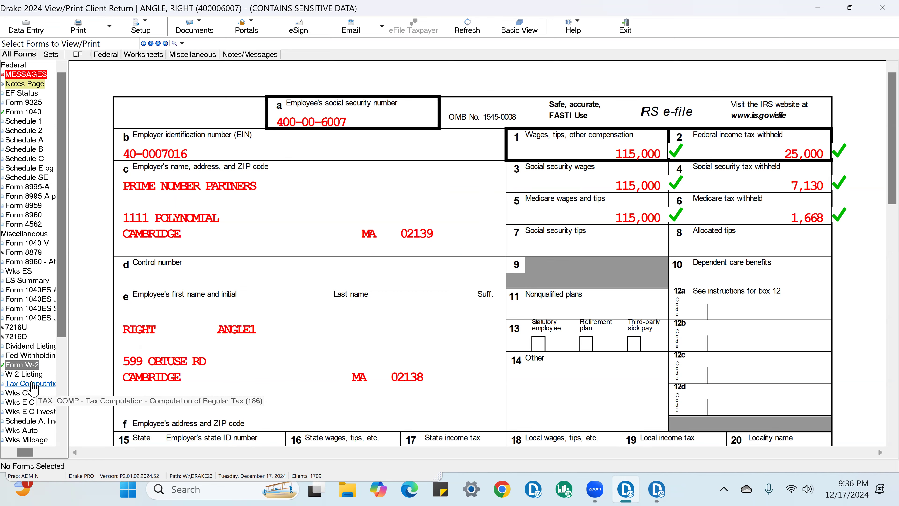
Tick-mark Form 1040 line 1a wages 115,000 and lines 3a and 3b dividends of 10,000
left_click(38, 112)
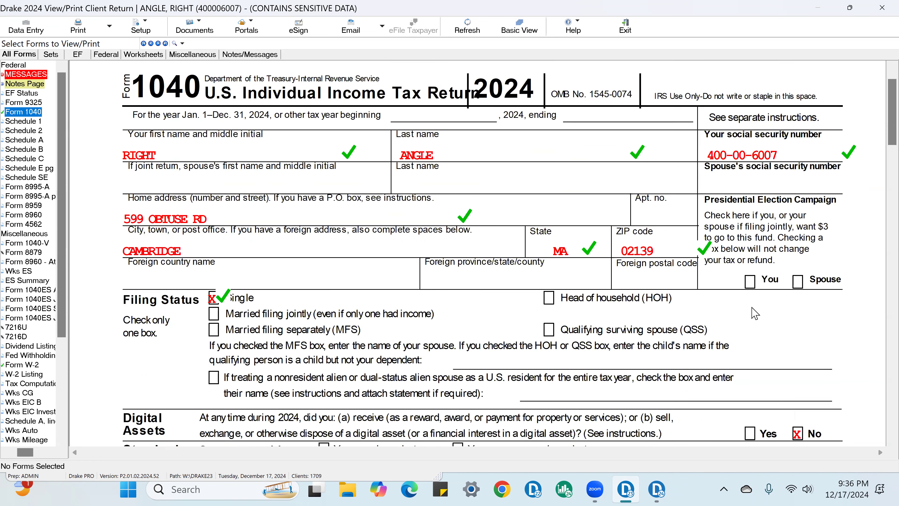
scroll(754, 314, "down", 9)
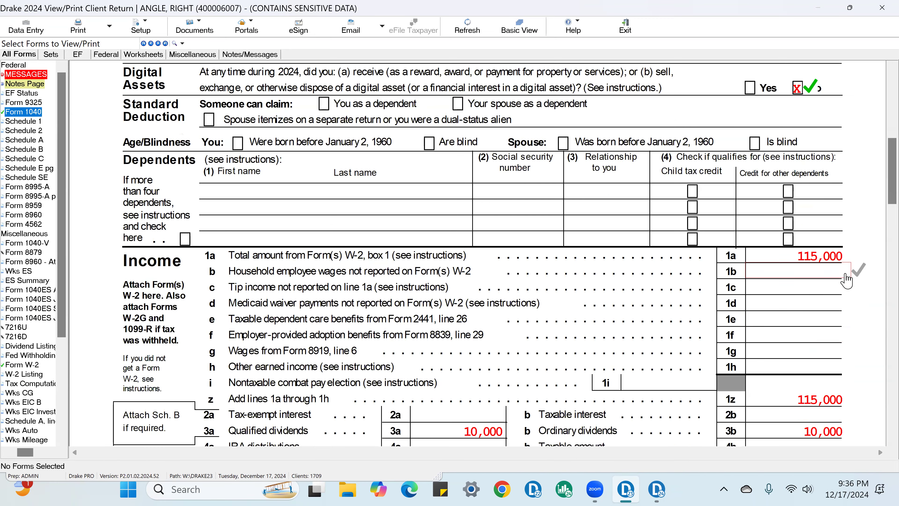
left_click(845, 256)
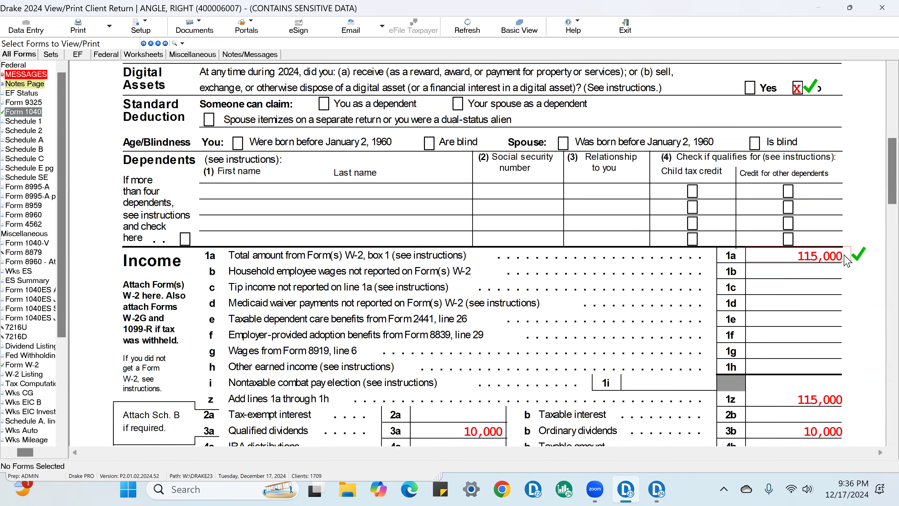
scroll(846, 262, "down", 3)
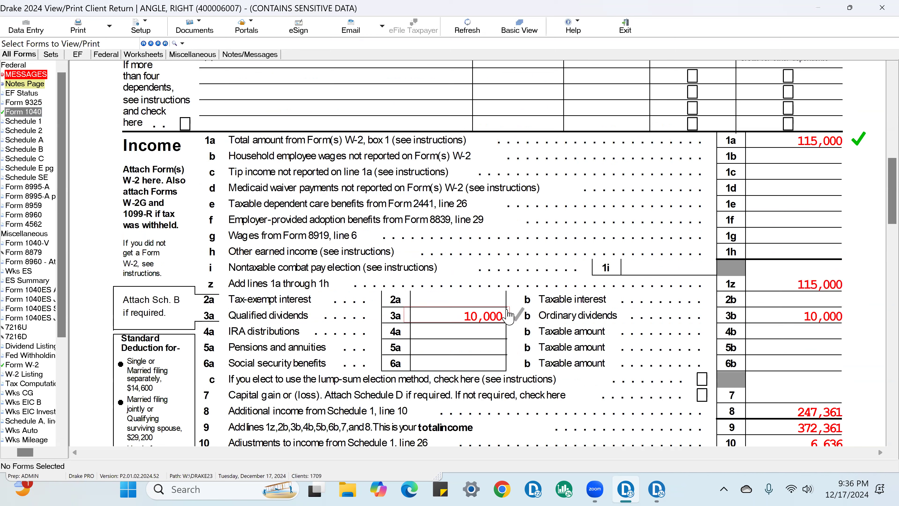
left_click(508, 313)
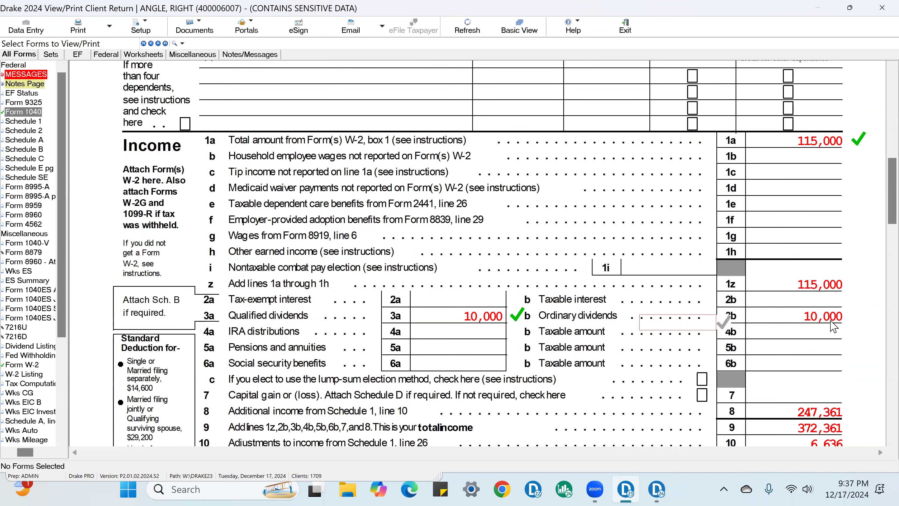
left_click(846, 318)
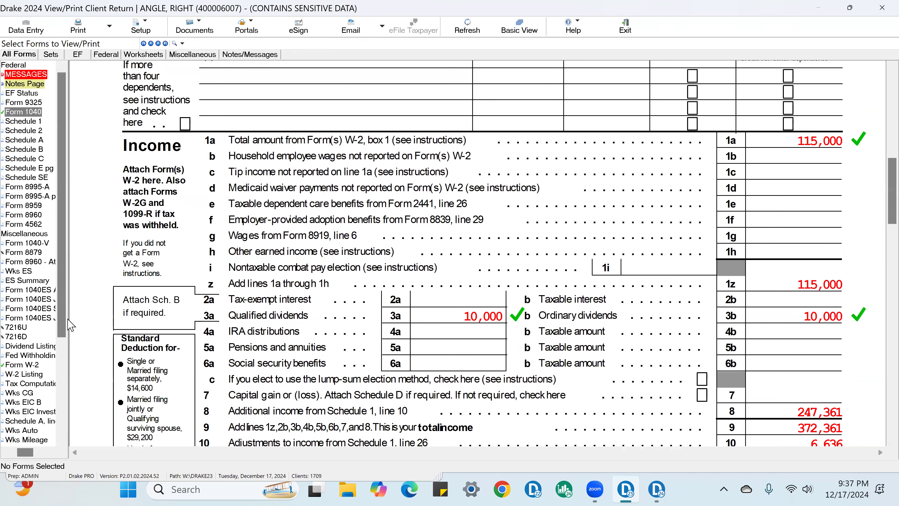
scroll(586, 273, "down", 3)
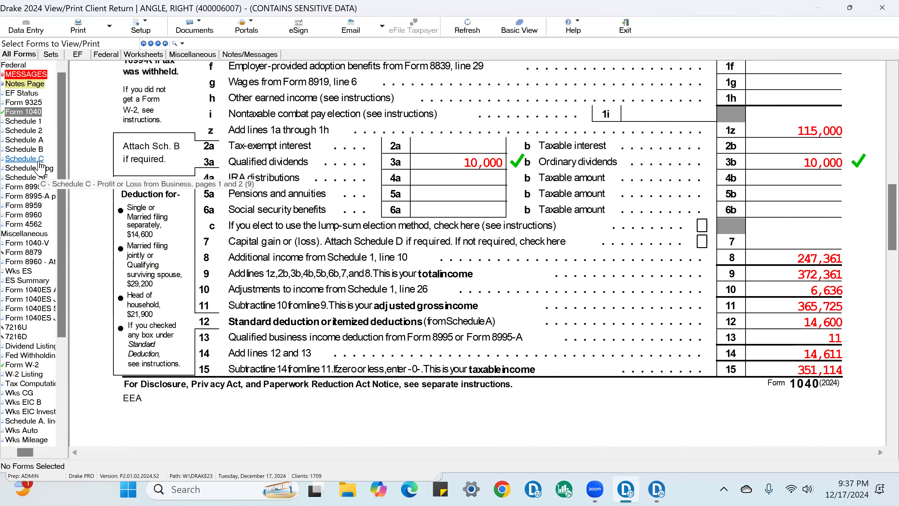
left_click(38, 160)
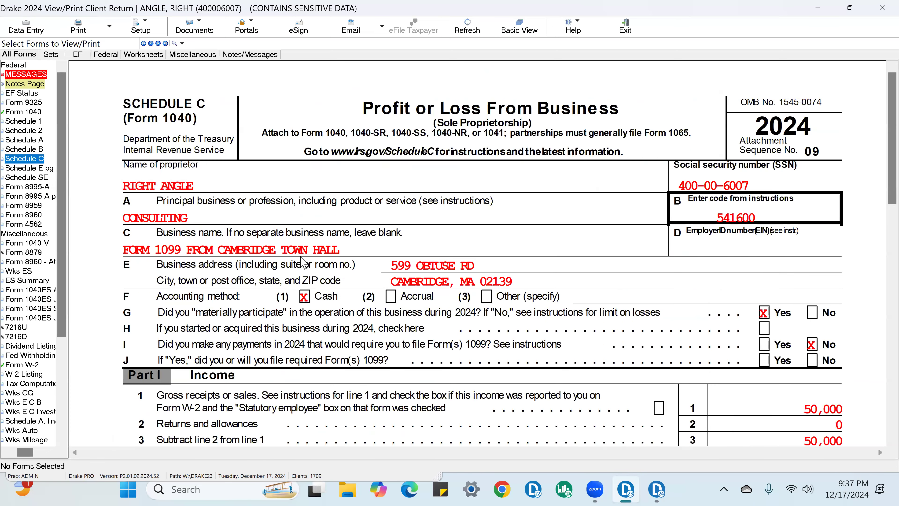
Tick-mark Schedule C's CONSULTING principal business and line 22 supplies of 689 as reviewed
left_click(202, 216)
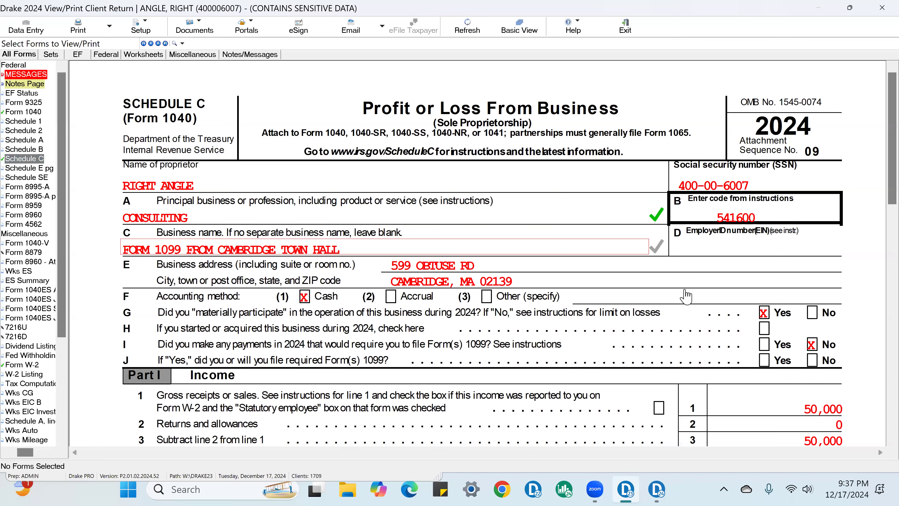
scroll(686, 296, "down", 3)
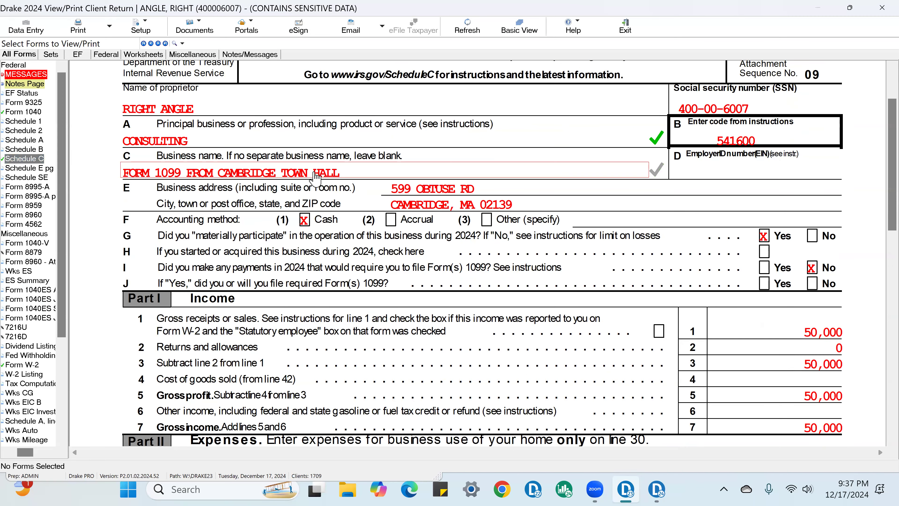
scroll(810, 320, "down", 3)
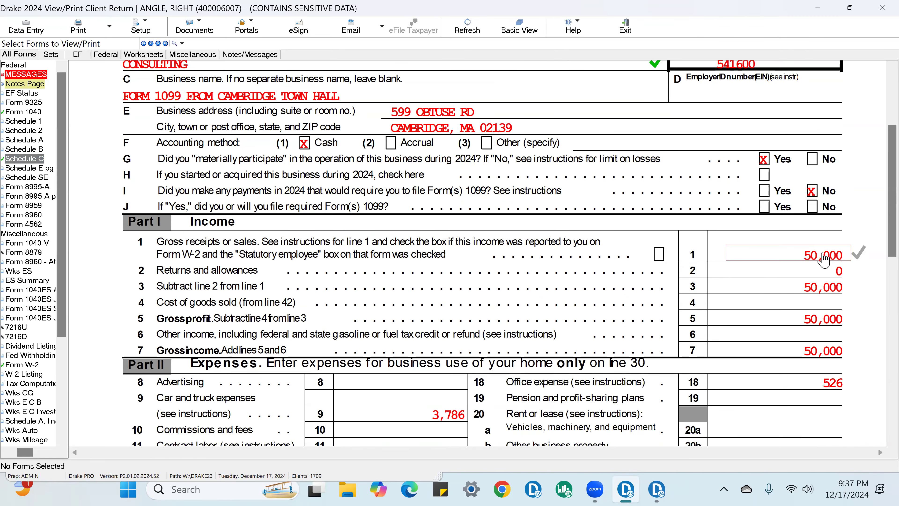
scroll(825, 270, "down", 4)
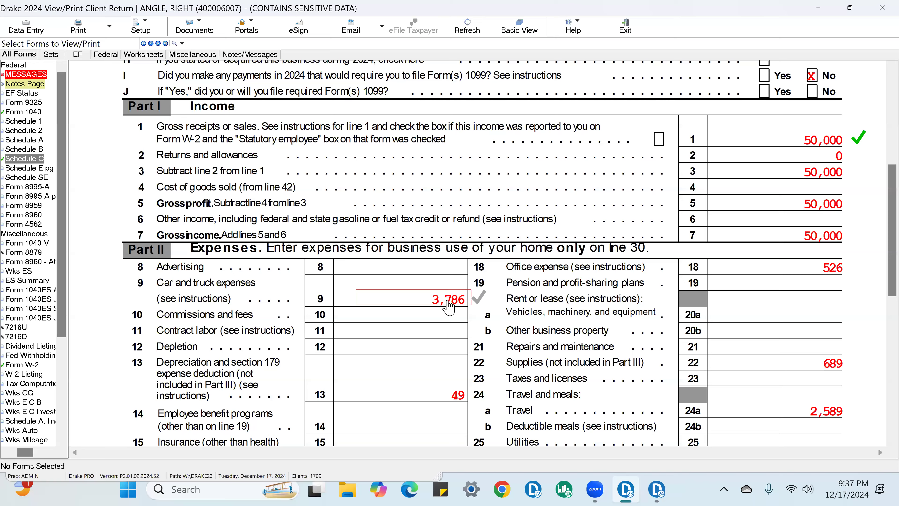
scroll(475, 301, "down", 3)
left_click(814, 287)
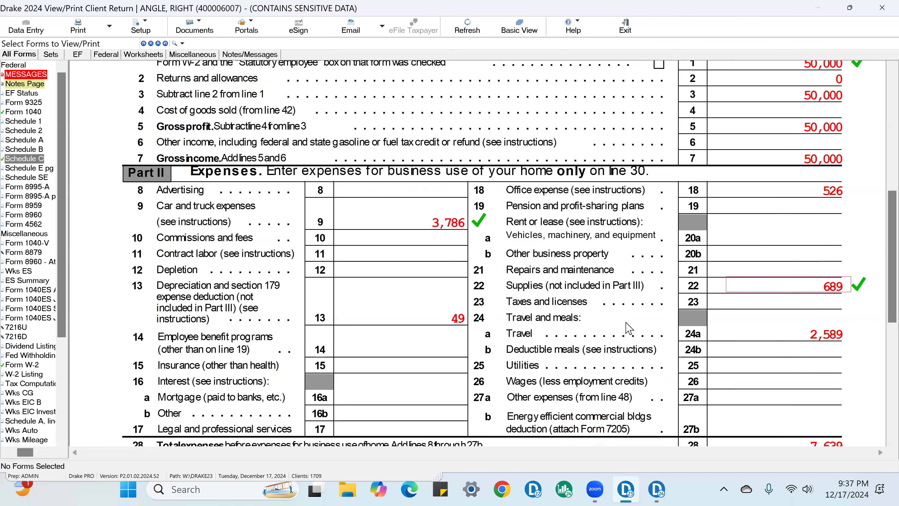
scroll(502, 329, "down", 8)
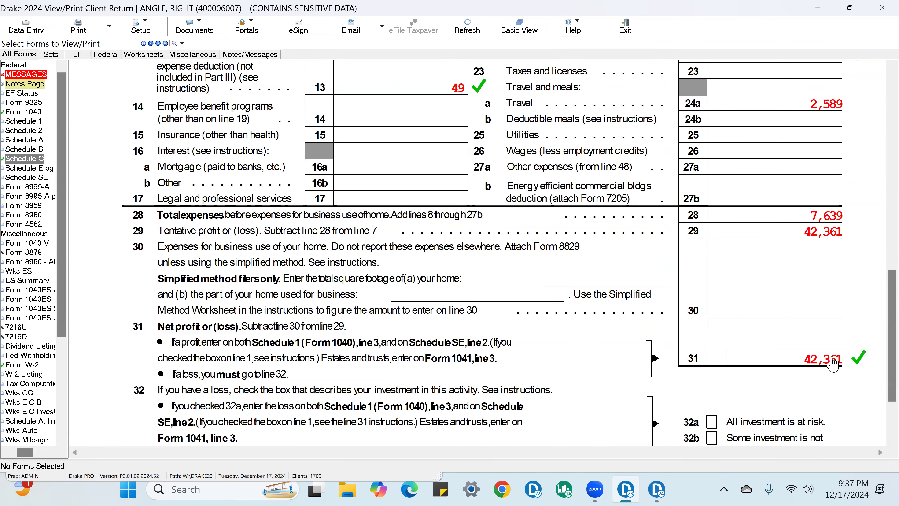
scroll(835, 367, "down", 3)
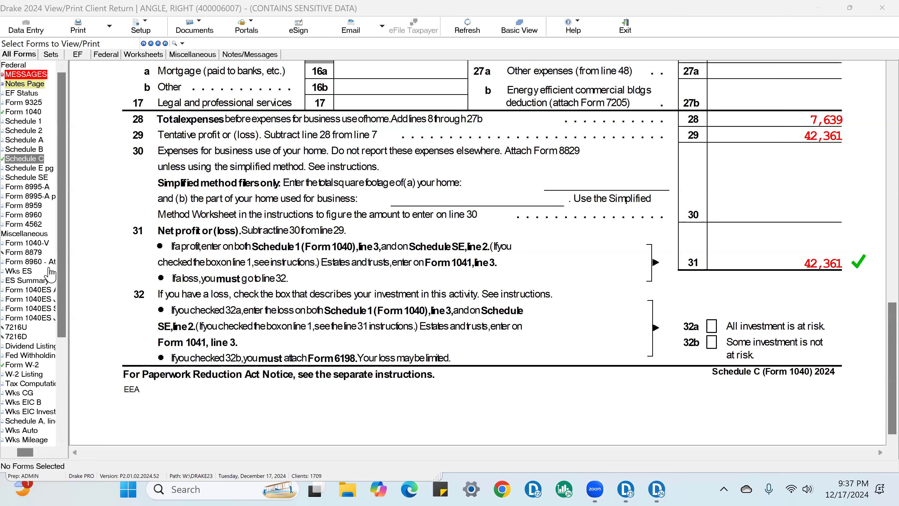
left_click(47, 167)
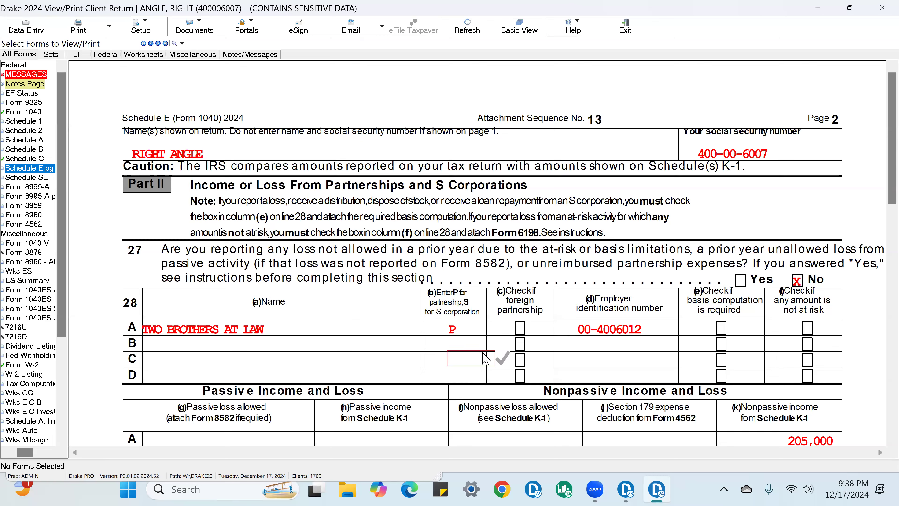
Tick-mark Schedule E page 2's partnership EIN, type P, 205,000 nonpassive income and line 29a total
left_click(651, 335)
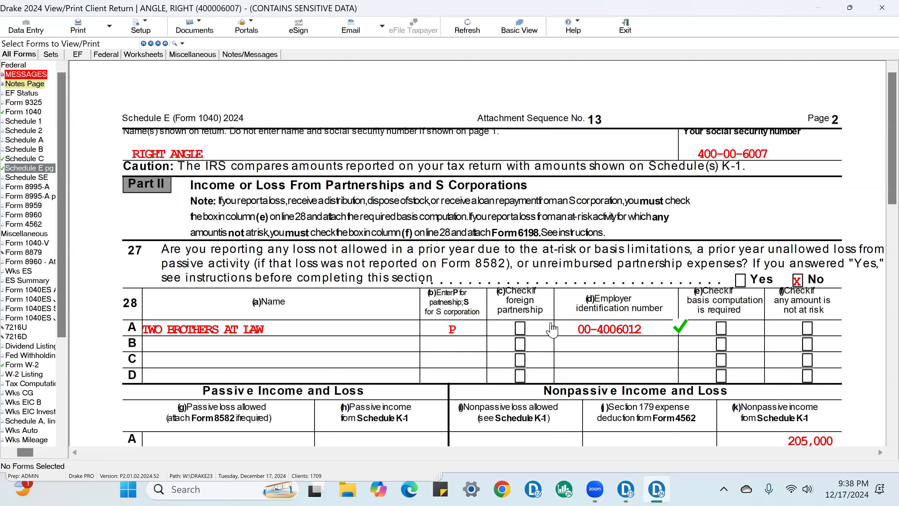
left_click(461, 333)
scroll(652, 341, "down", 3)
left_click(829, 335)
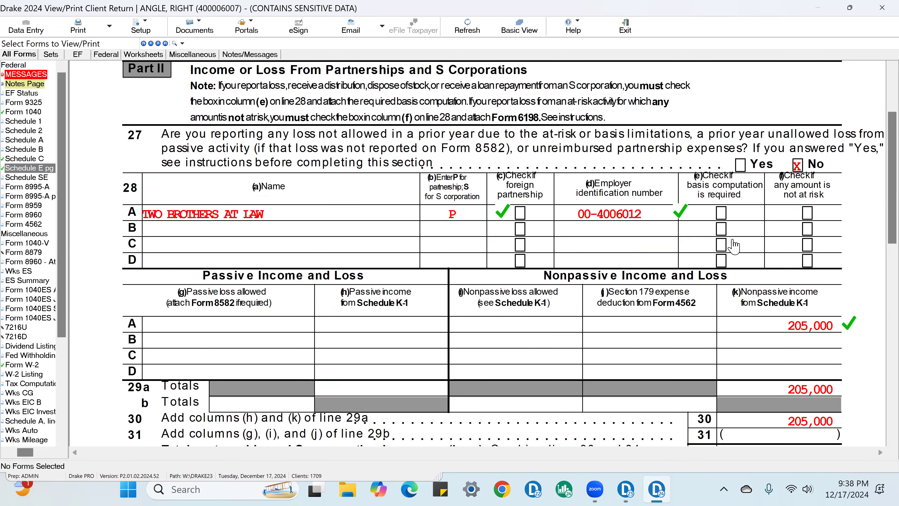
scroll(738, 246, "down", 4)
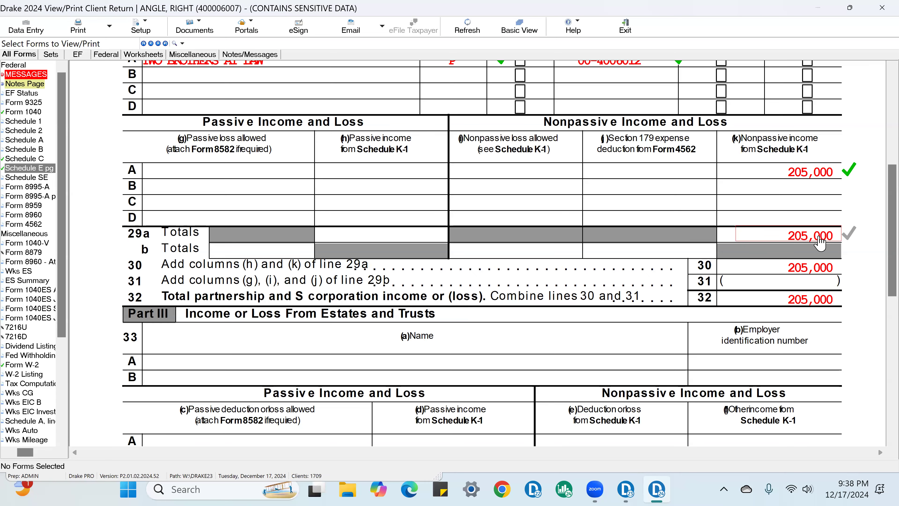
left_click(814, 235)
scroll(797, 241, "down", 4)
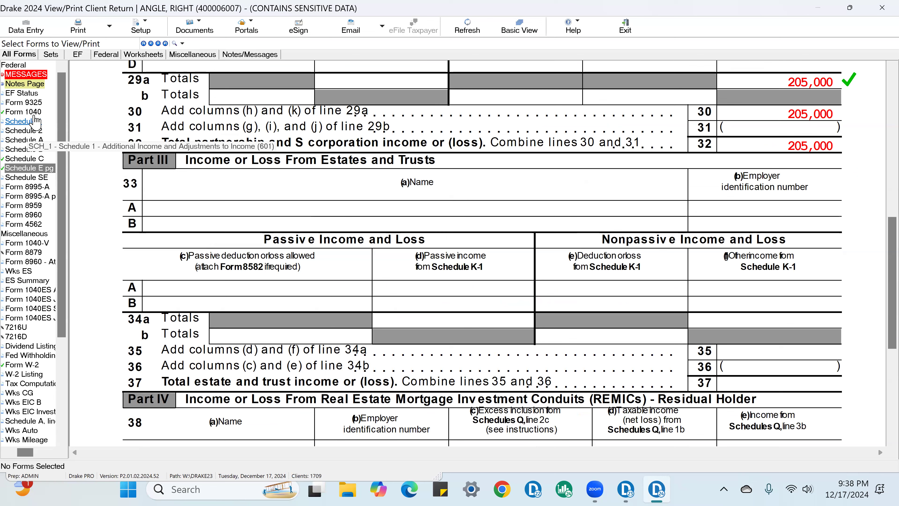
Tick-mark Schedule 1 line 3 business income of 42,361
left_click(35, 122)
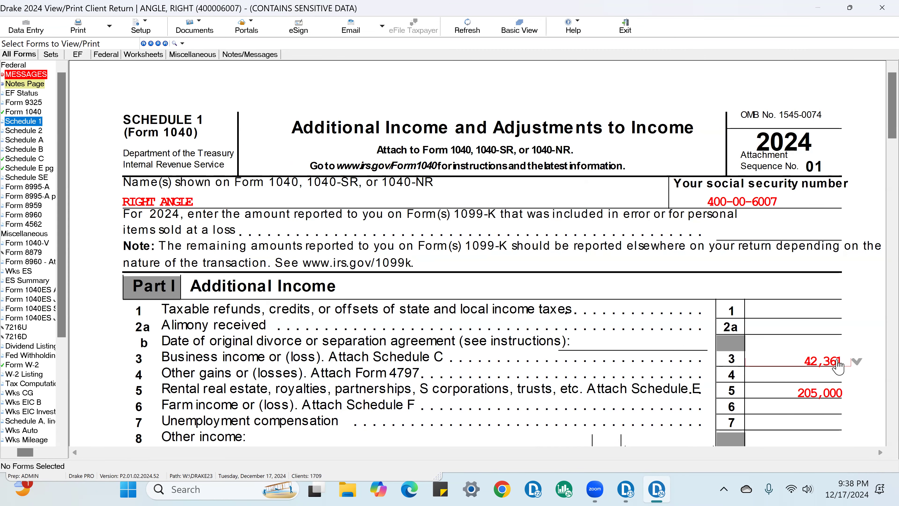
left_click(838, 360)
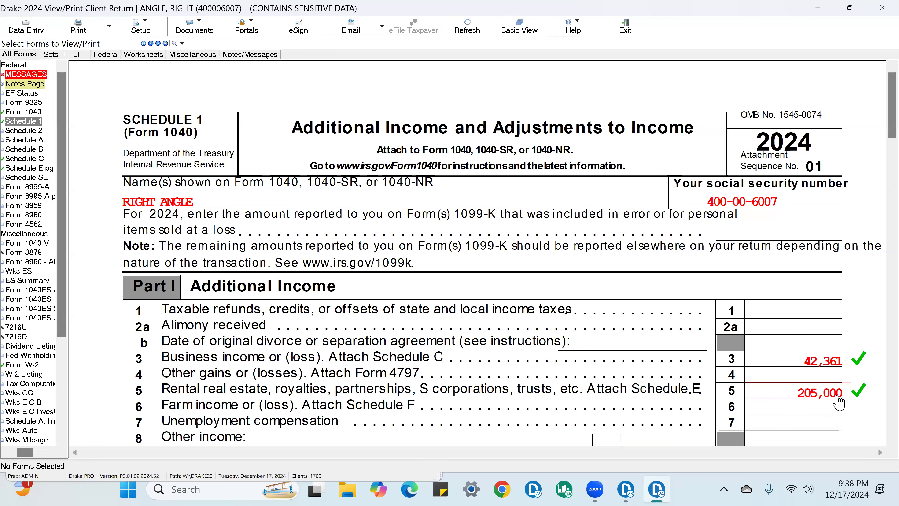
scroll(840, 402, "down", 5)
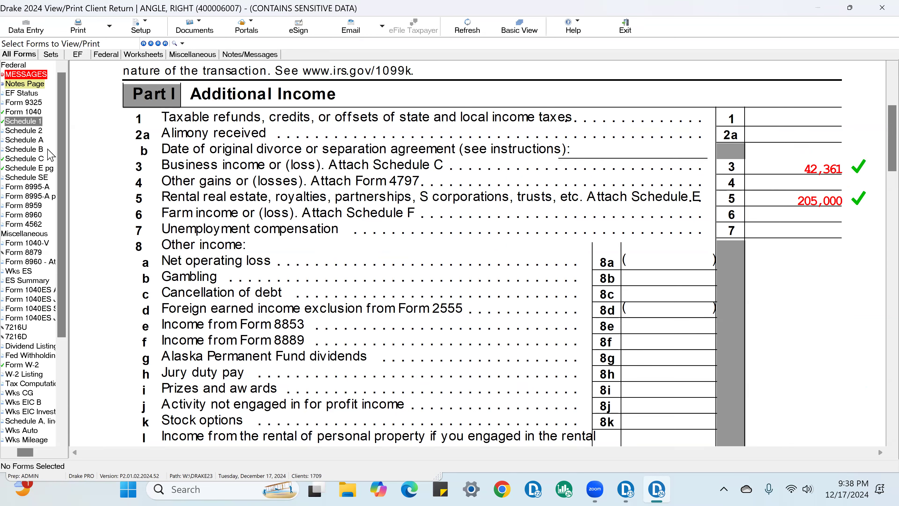
left_click(23, 112)
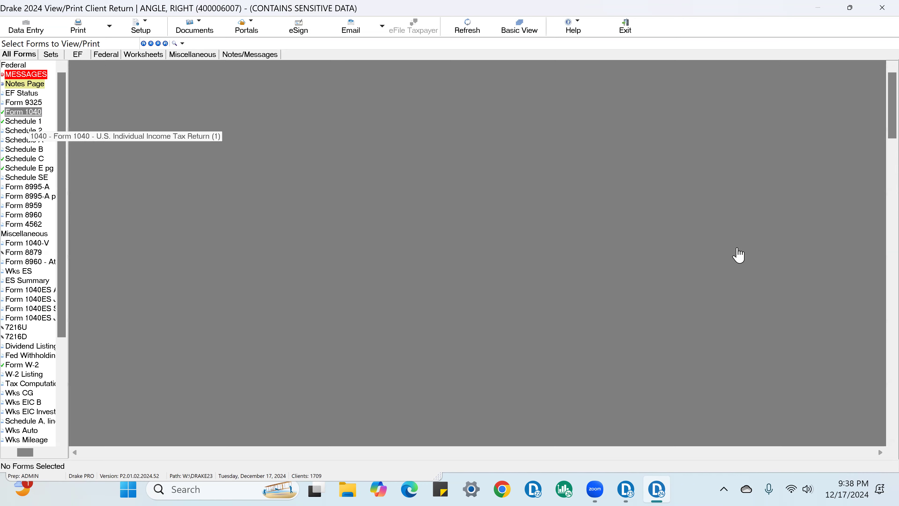
Tick-mark Form 1040 line 8 additional income, line 9 total income and line 12 standard deduction
scroll(738, 255, "down", 15)
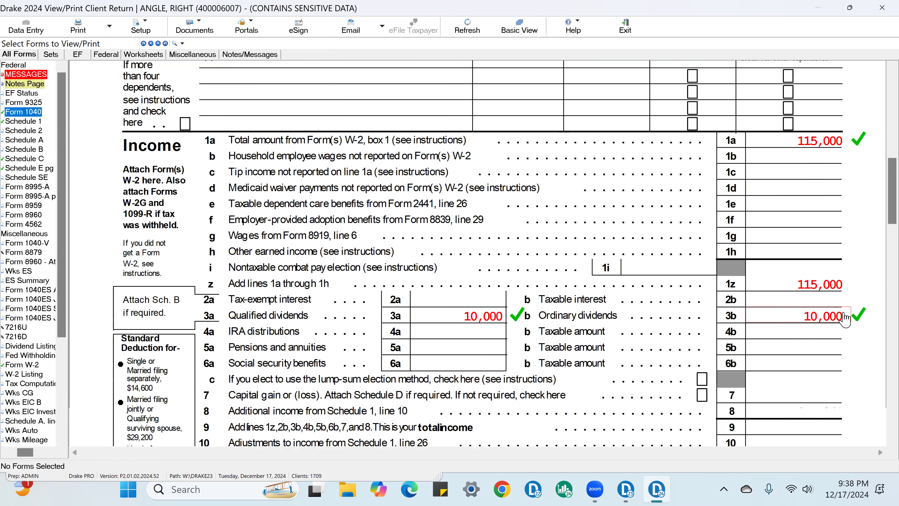
scroll(846, 318, "down", 1)
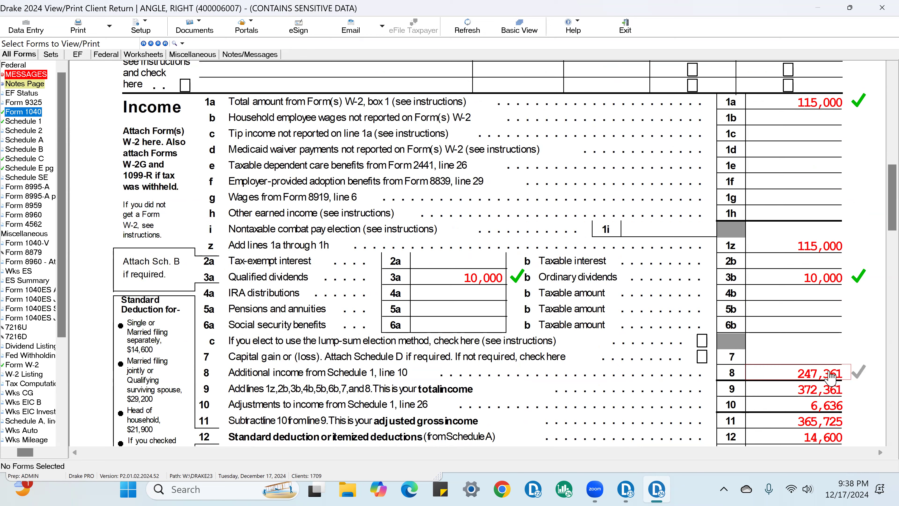
left_click(830, 378)
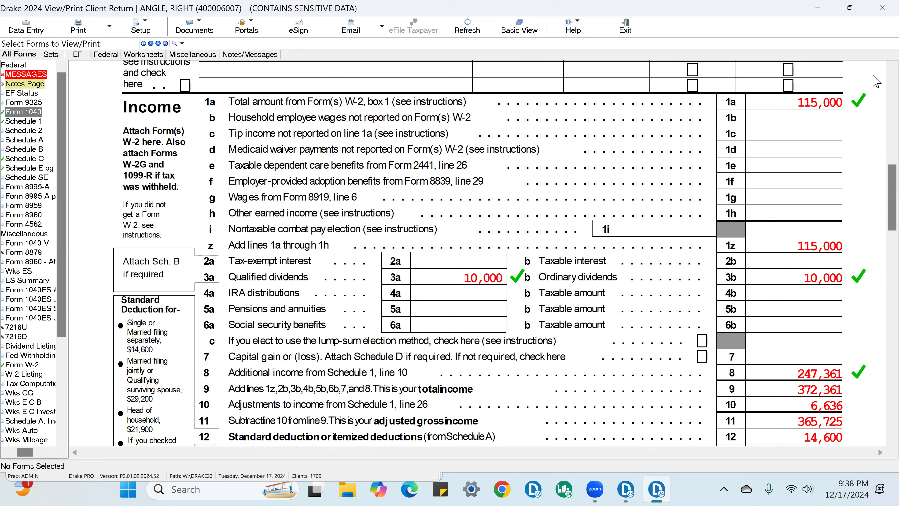
left_click(845, 391)
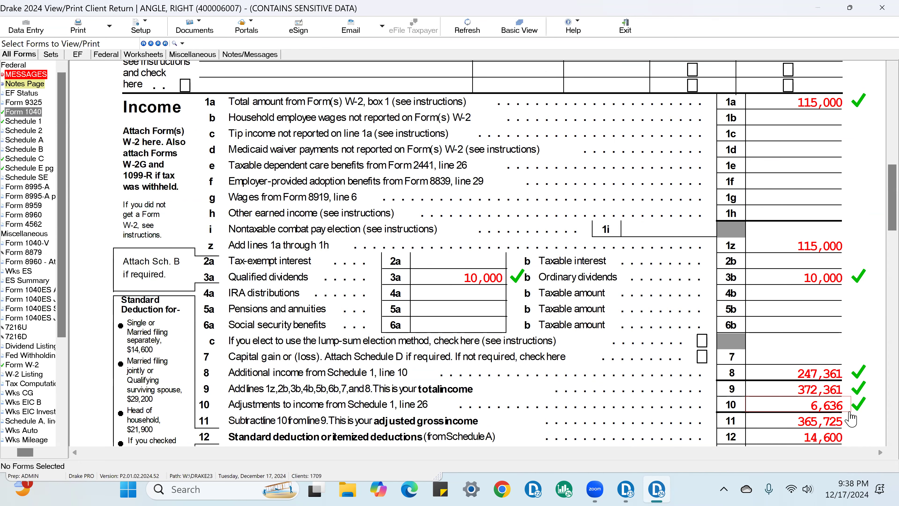
scroll(850, 419, "down", 3)
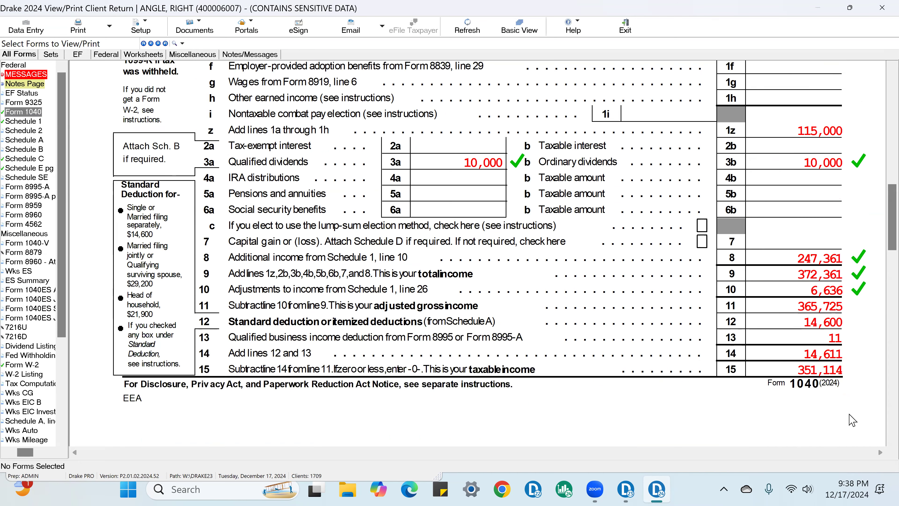
left_click(834, 323)
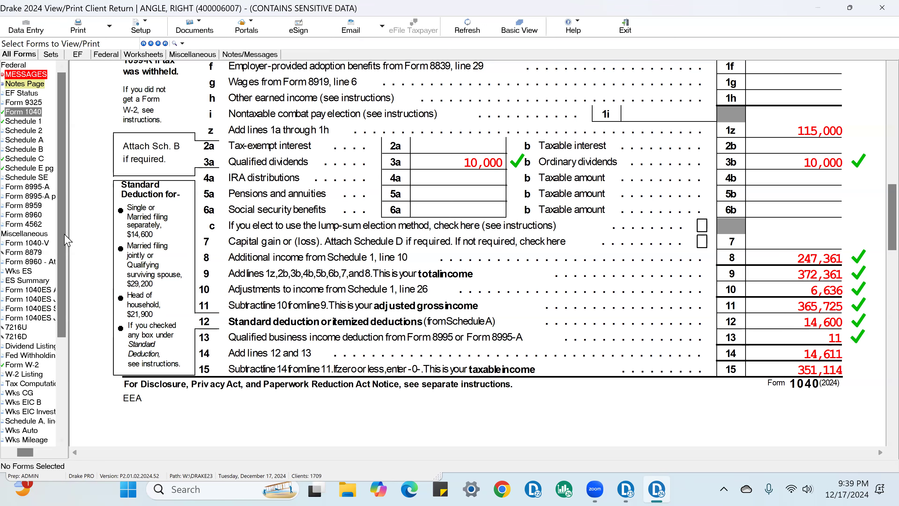
left_click(40, 188)
Look over Form 8995-A Part II qualified business income figures, then go back to Data Entry
scroll(692, 237, "down", 3)
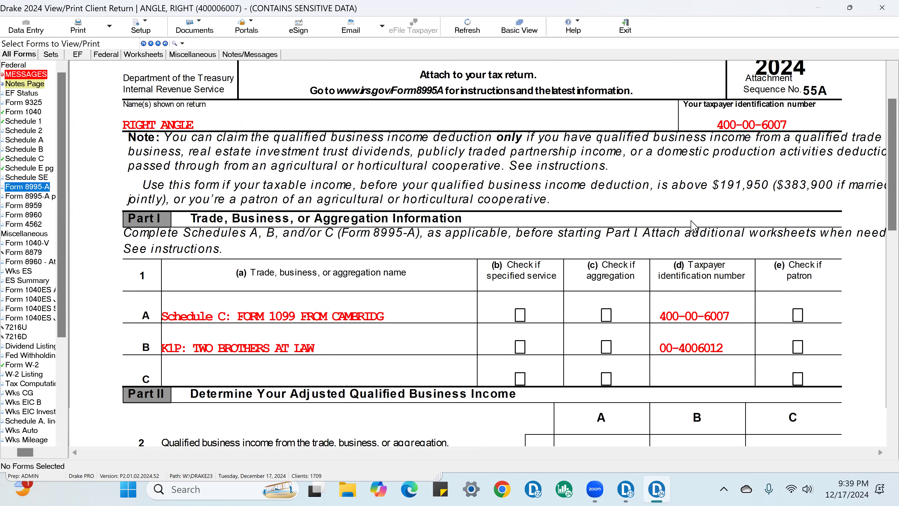
scroll(694, 238, "down", 5)
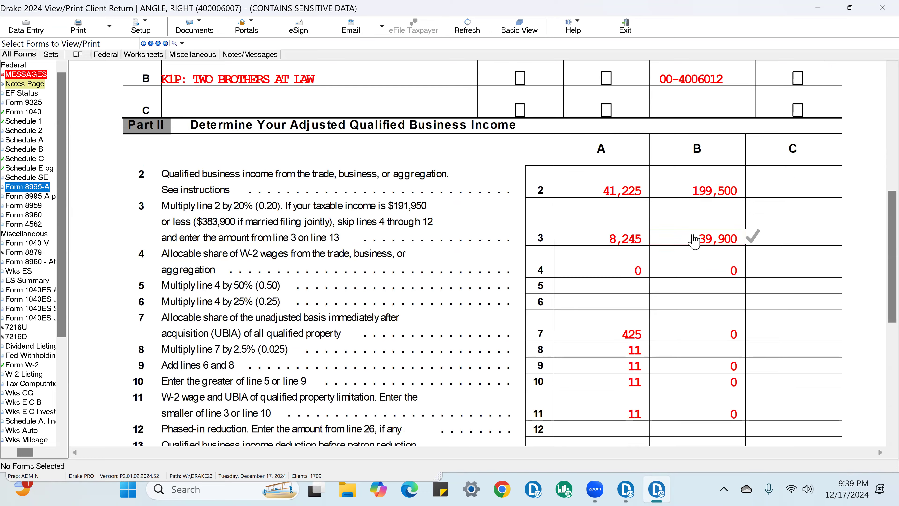
scroll(627, 255, "up", 5)
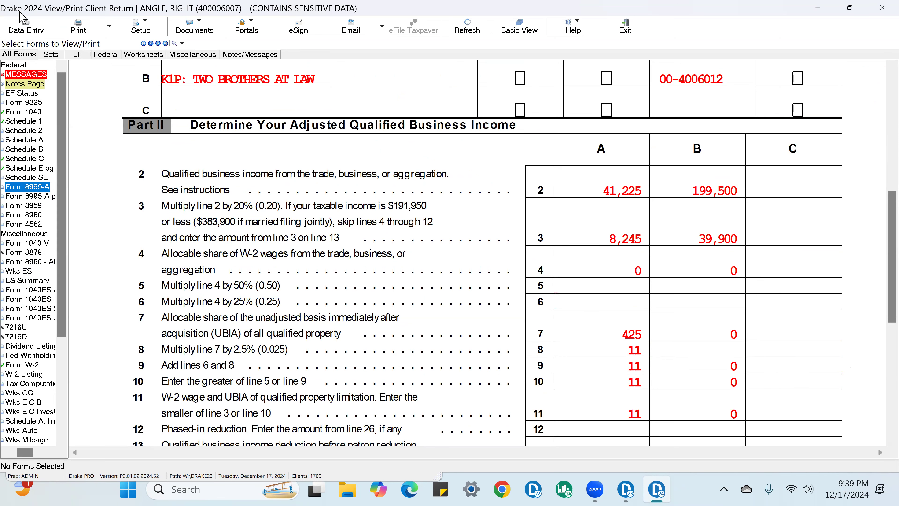
left_click(25, 26)
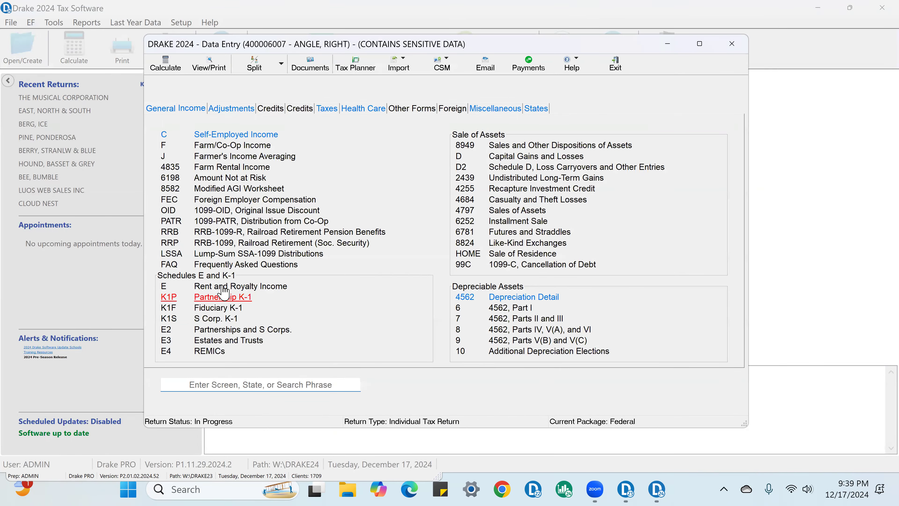
Review the partnership K-1's QBI entries from the 1065 K1 12-20 tab
left_click(225, 298)
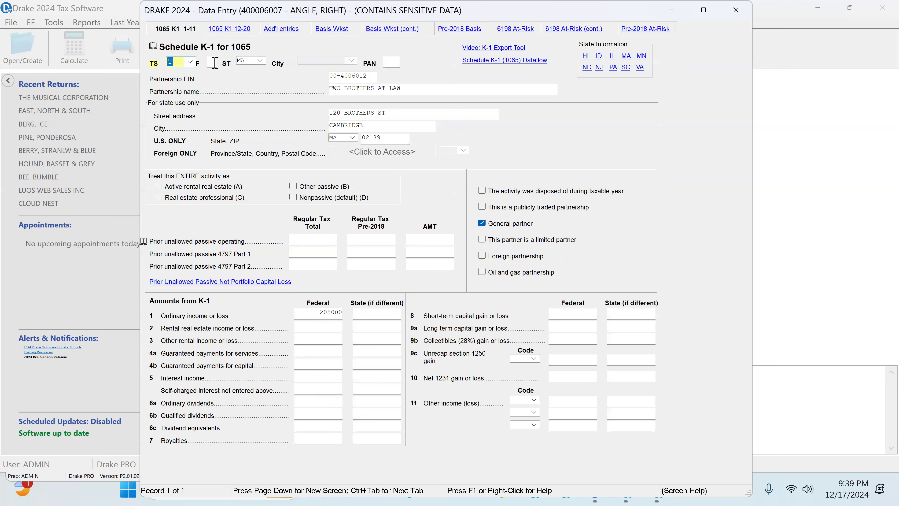
left_click(224, 35)
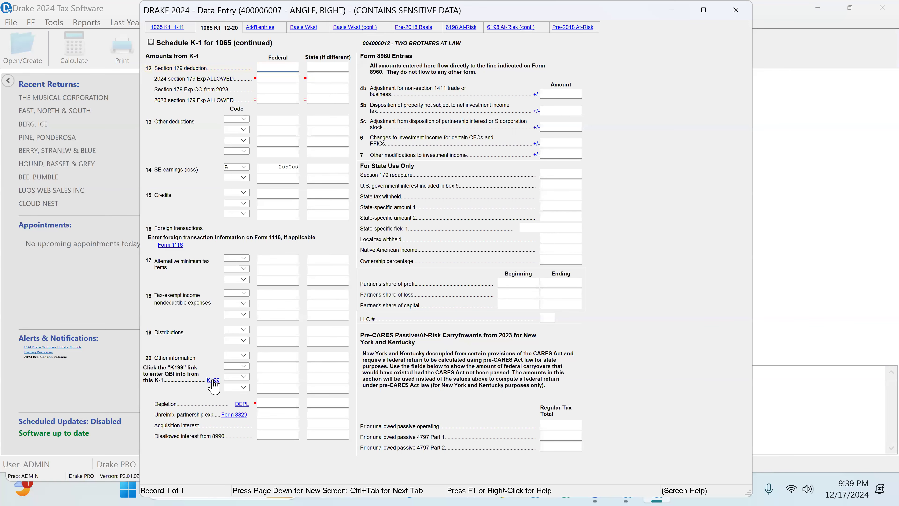
left_click(213, 380)
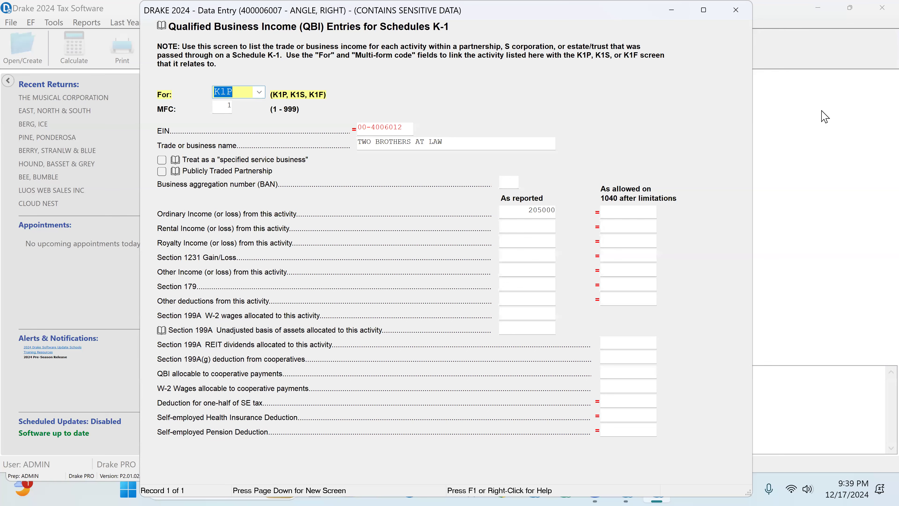
left_click(736, 9)
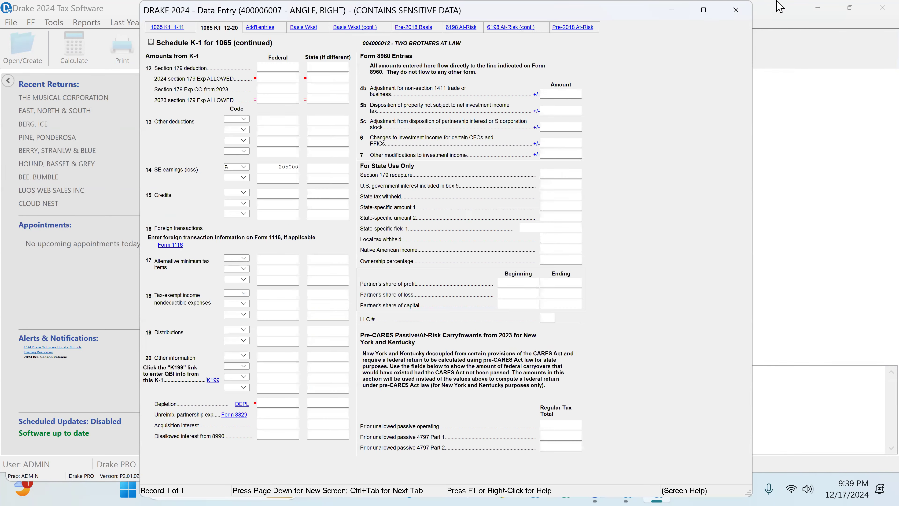
Close the K-1 screen, recalculate the return in View/Print, and dismiss the state error report
left_click(736, 10)
left_click(209, 67)
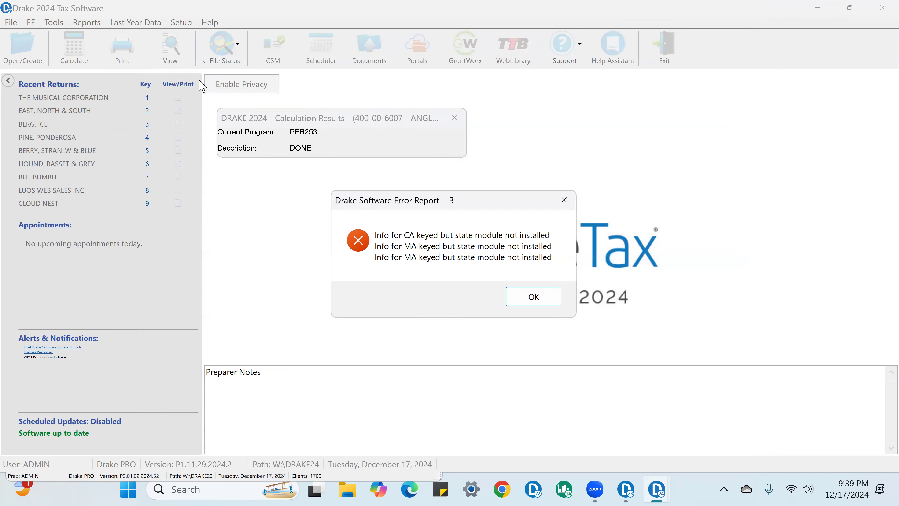
left_click(552, 297)
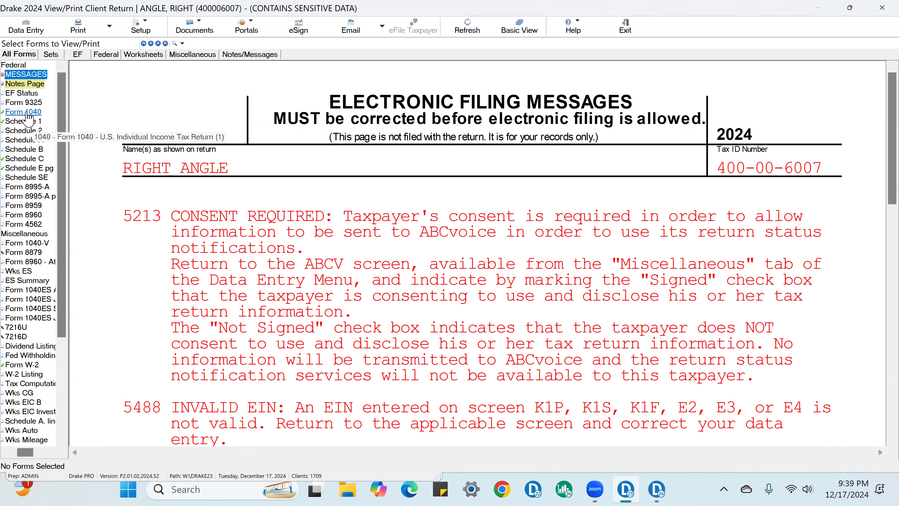
Open Form 1040's page 2 and tick-mark lines 23 and 24, total tax 106,207
left_click(24, 112)
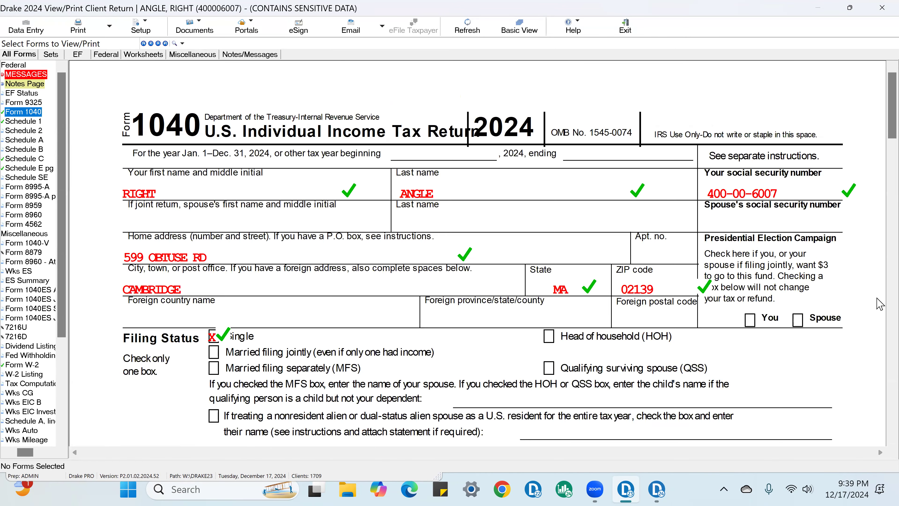
scroll(880, 304, "down", 15)
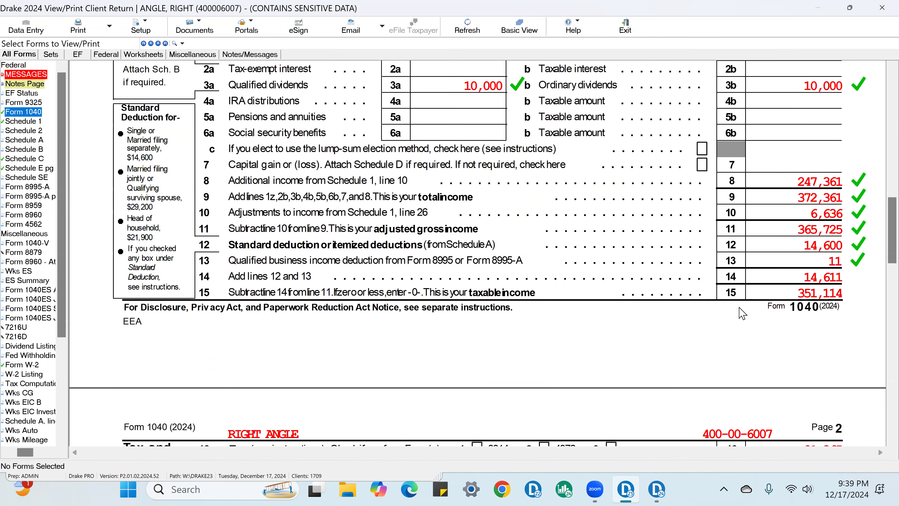
scroll(847, 307, "down", 4)
left_click(846, 311)
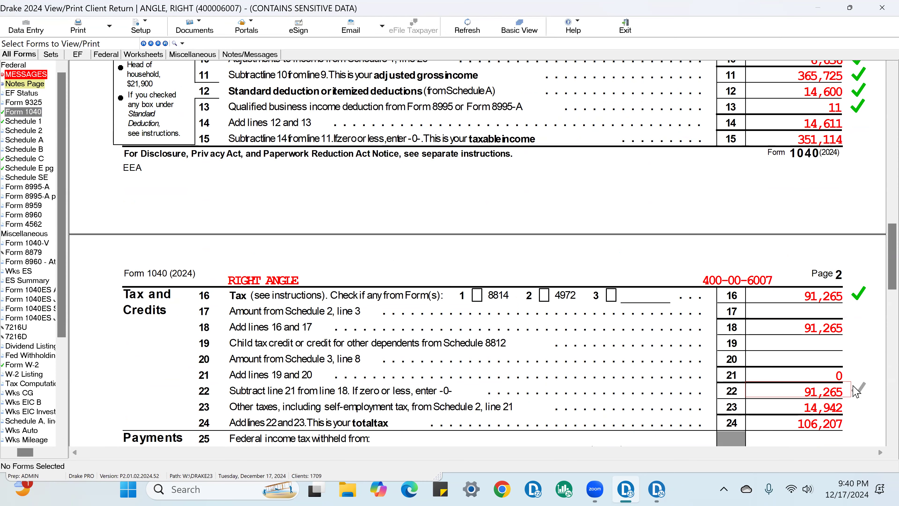
scroll(850, 404, "down", 2)
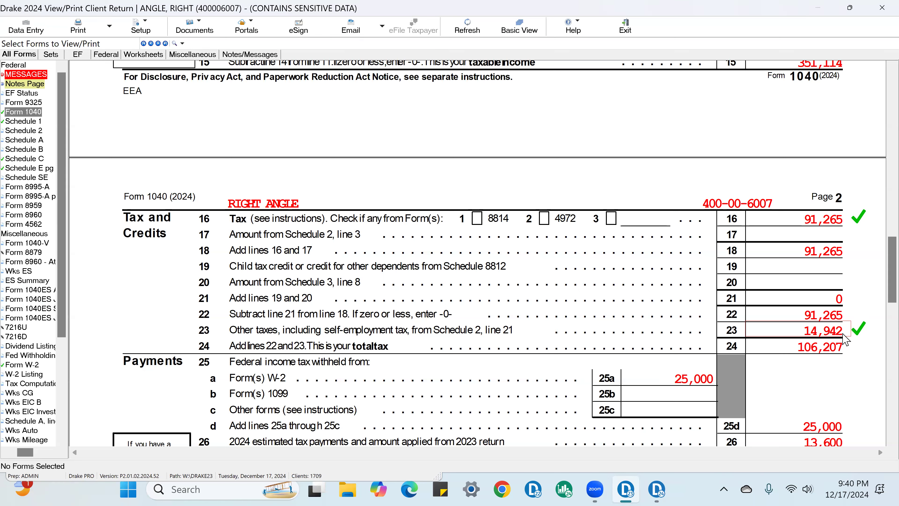
left_click(850, 355)
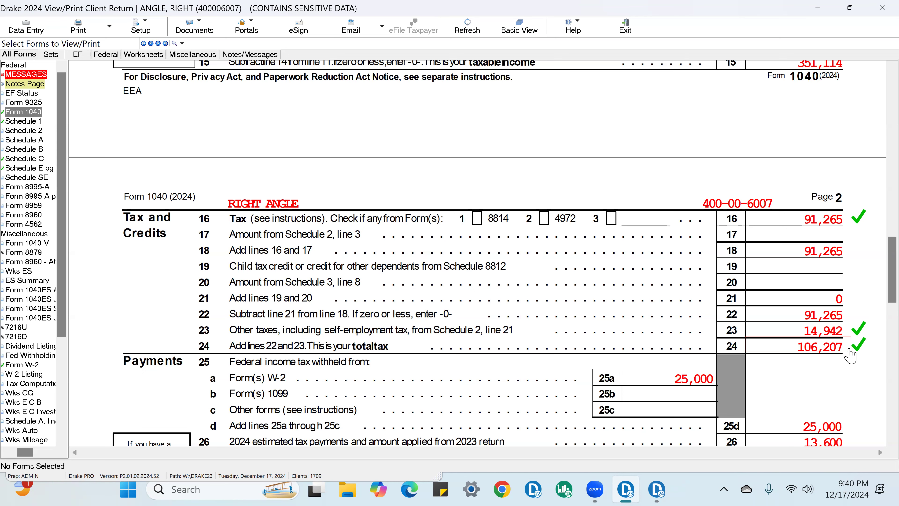
Tick-mark line 25a W-2 withholding and line 26 estimated payments, then review the remaining lines
scroll(850, 354, "down", 2)
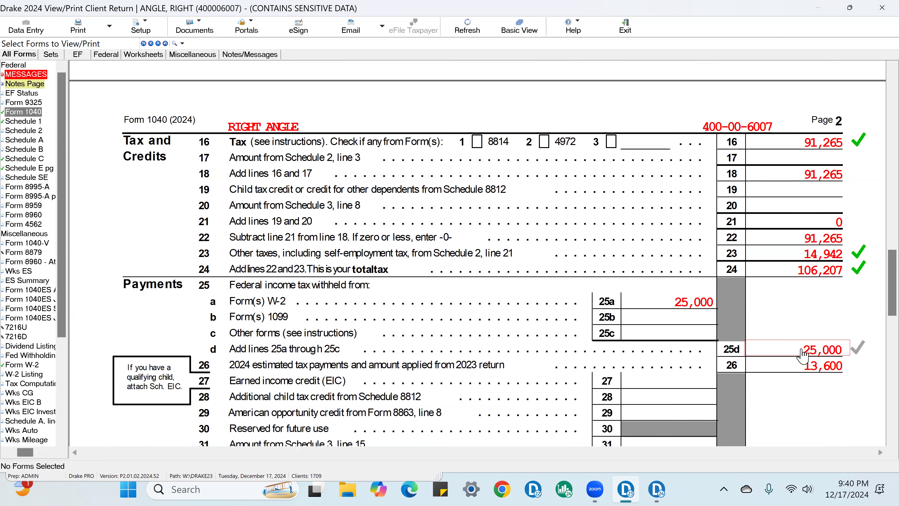
left_click(706, 307)
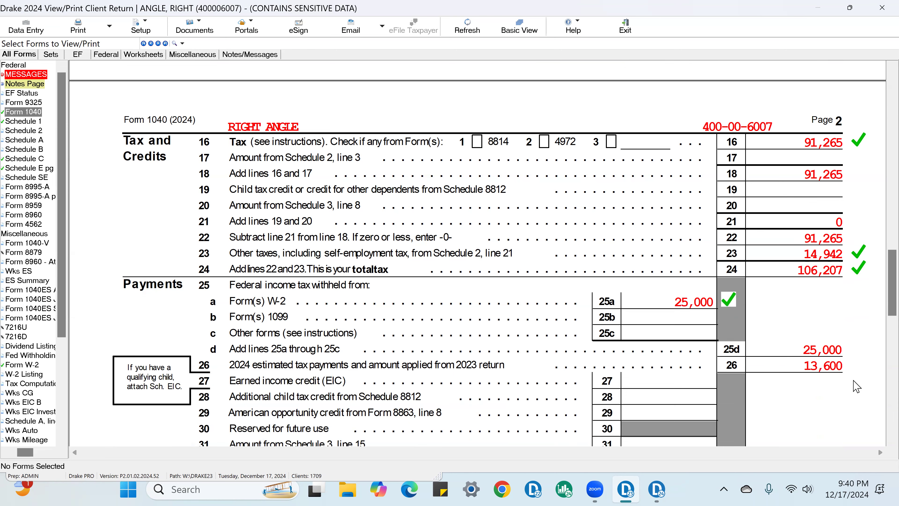
left_click(857, 364)
scroll(857, 354, "down", 4)
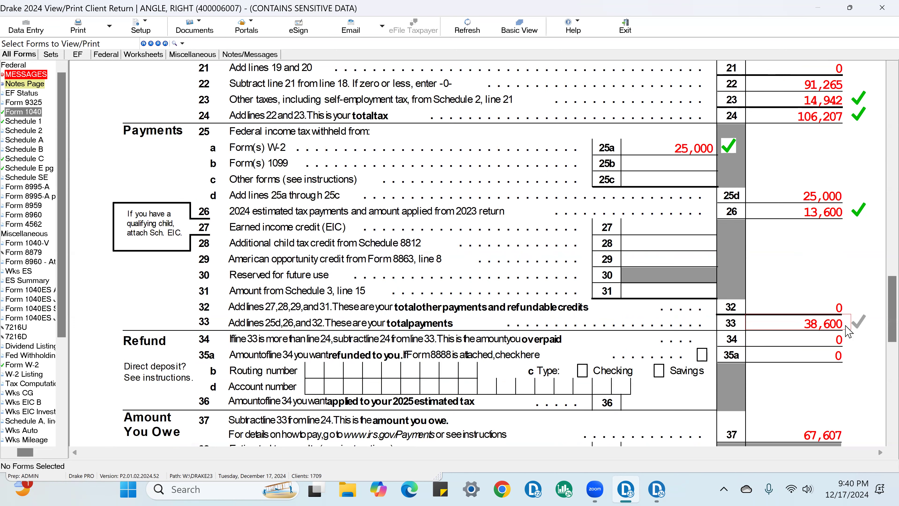
scroll(852, 333, "down", 3)
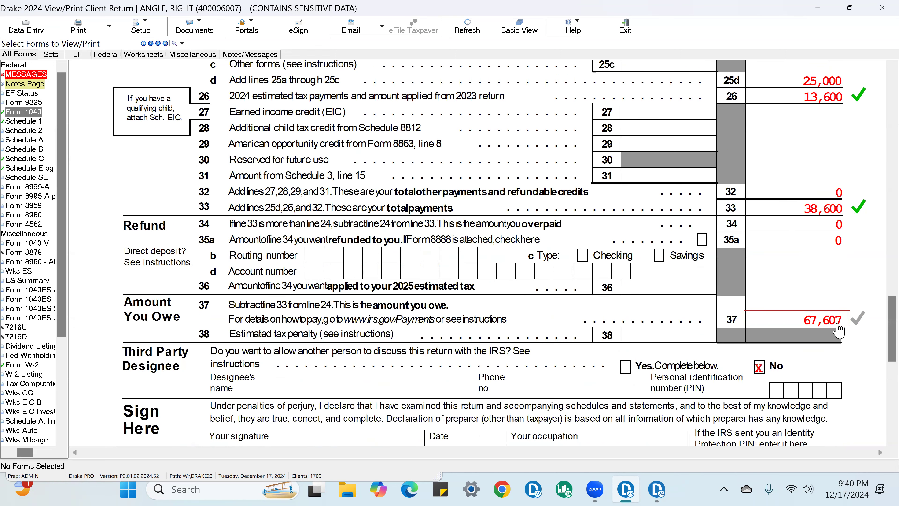
scroll(834, 305, "up", 4)
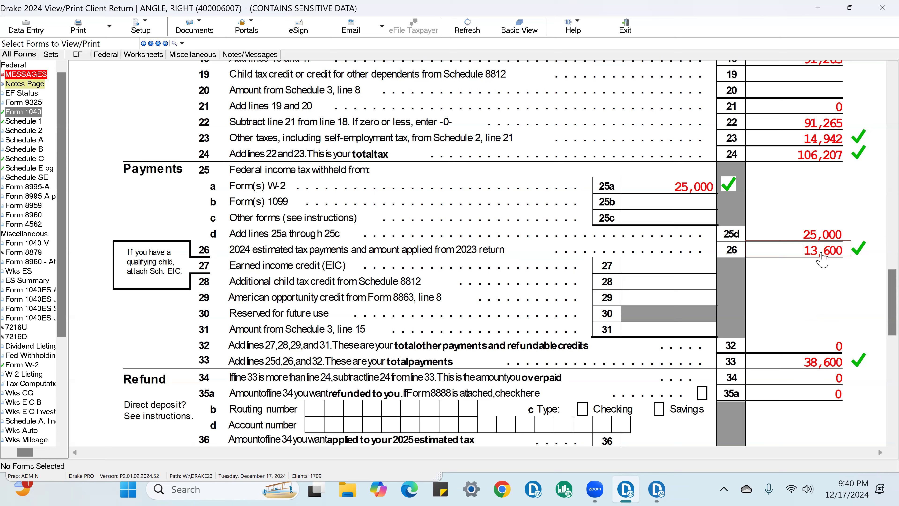
scroll(617, 298, "down", 3)
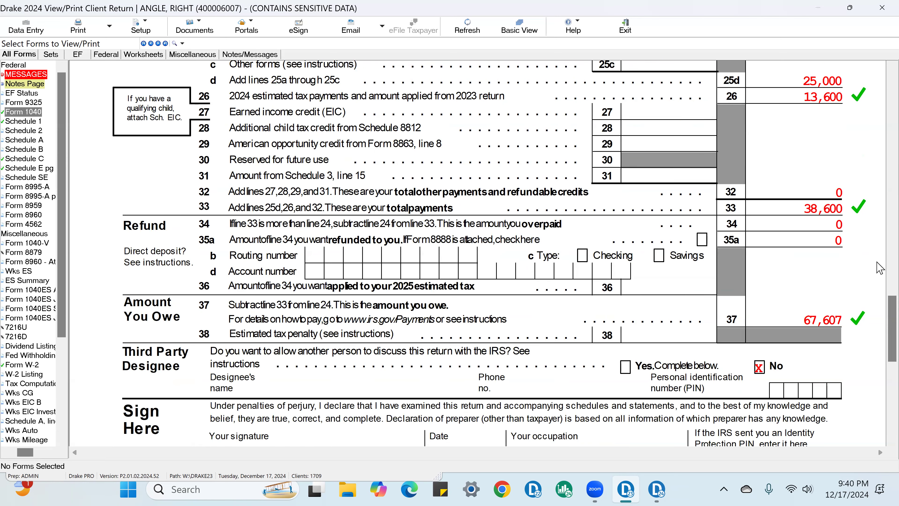
scroll(877, 267, "up", 3)
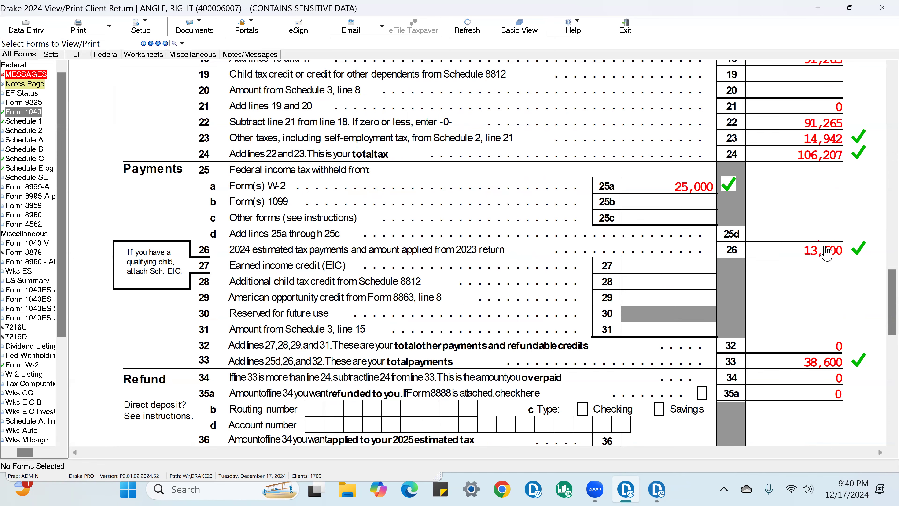
Check the 2023 federal tax amount on screen 1 (name, address and general information)
left_click(35, 34)
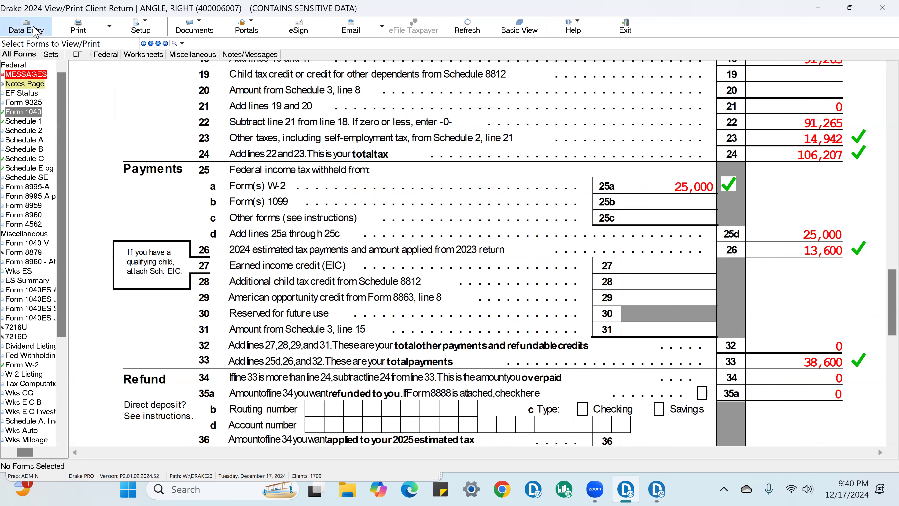
left_click(162, 112)
left_click(212, 135)
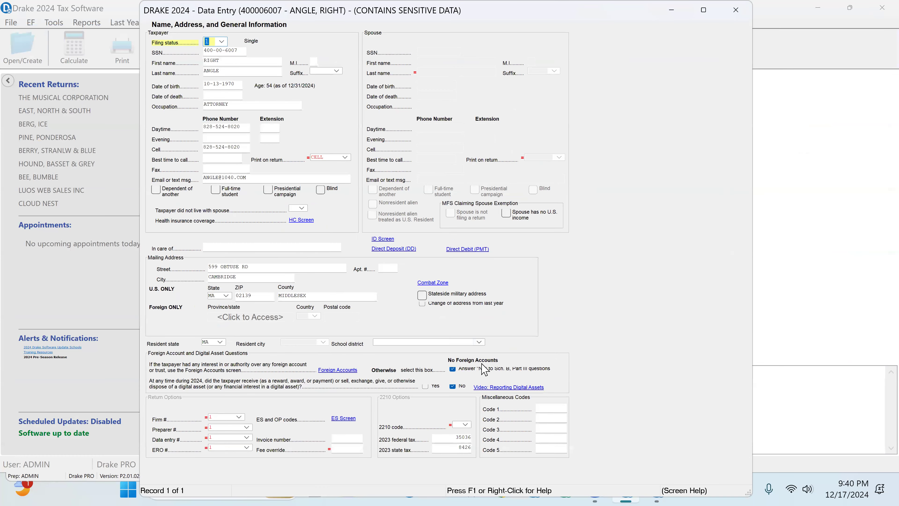
left_click(454, 440)
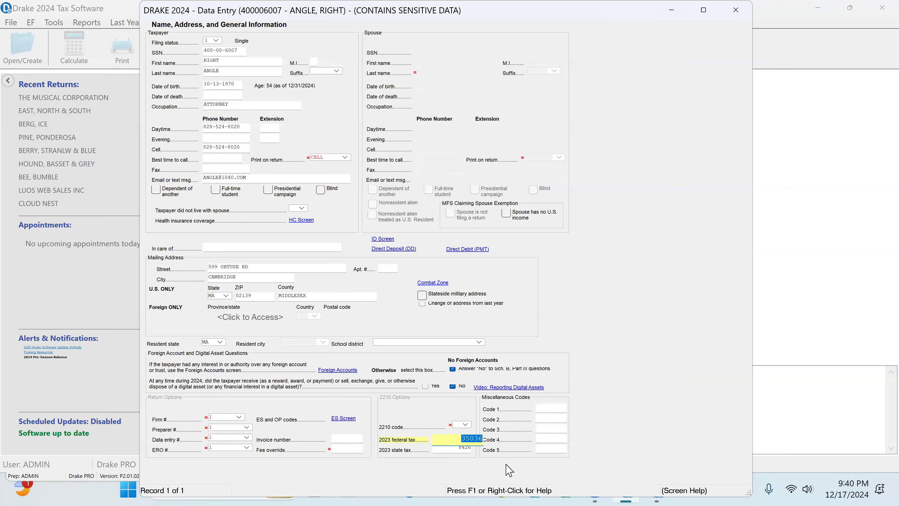
Close screen 1, recalculate the return in View/Print, and dismiss the state error report
left_click(737, 10)
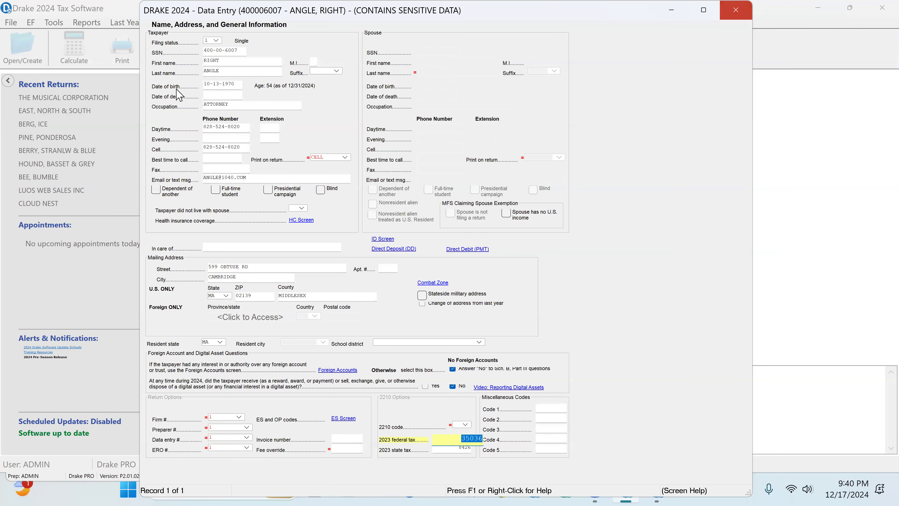
left_click(209, 65)
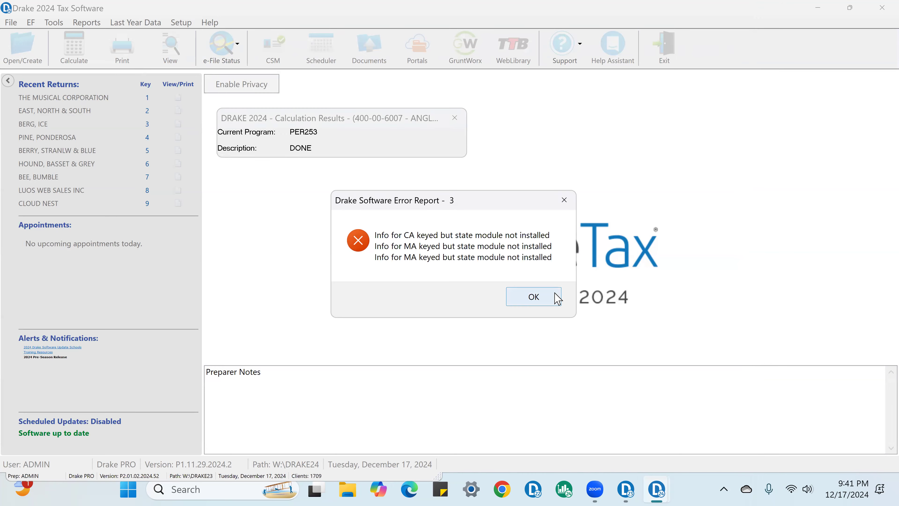
left_click(558, 297)
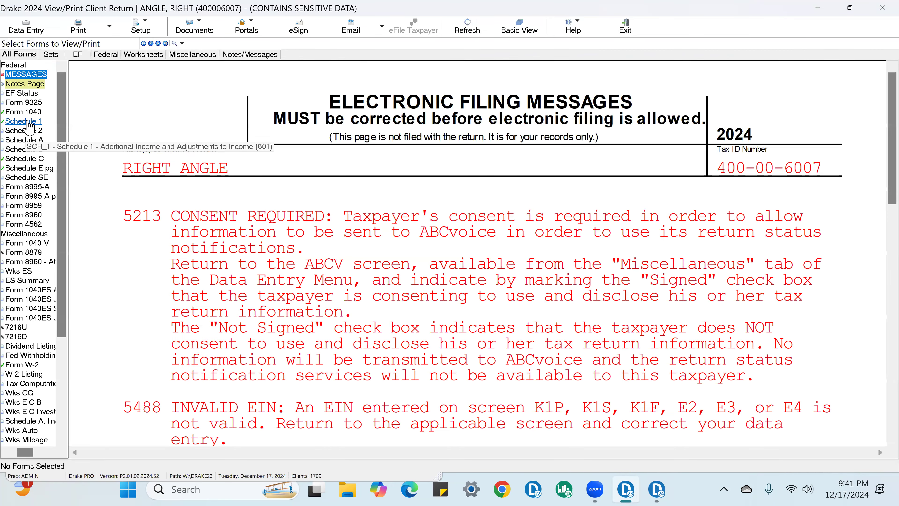
Scroll through Form 1040 reviewing the checkmarks on filing status, 115,000 wages and dividends
left_click(23, 111)
scroll(501, 262, "down", 15)
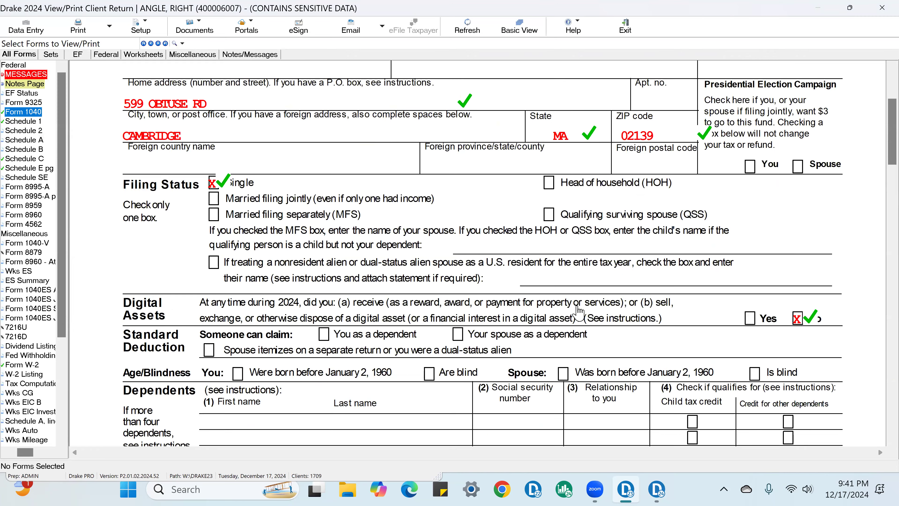
scroll(589, 338, "down", 15)
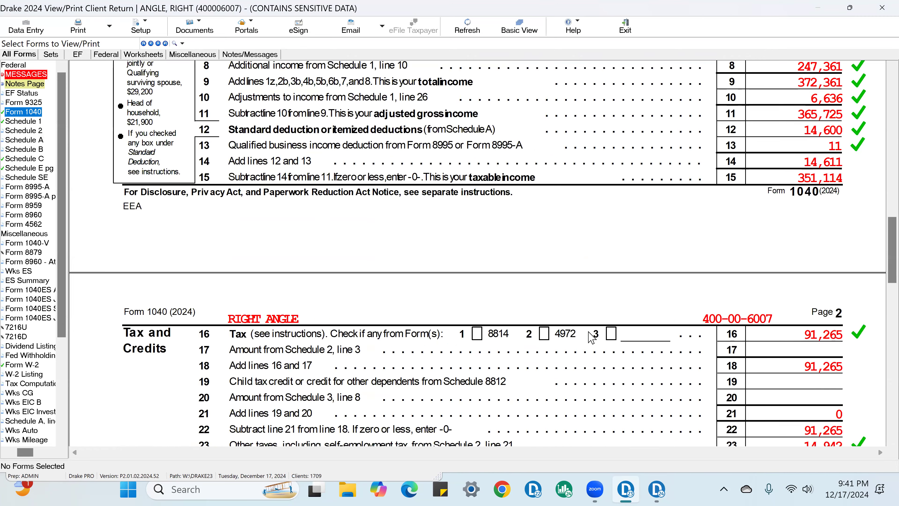
scroll(589, 338, "down", 3)
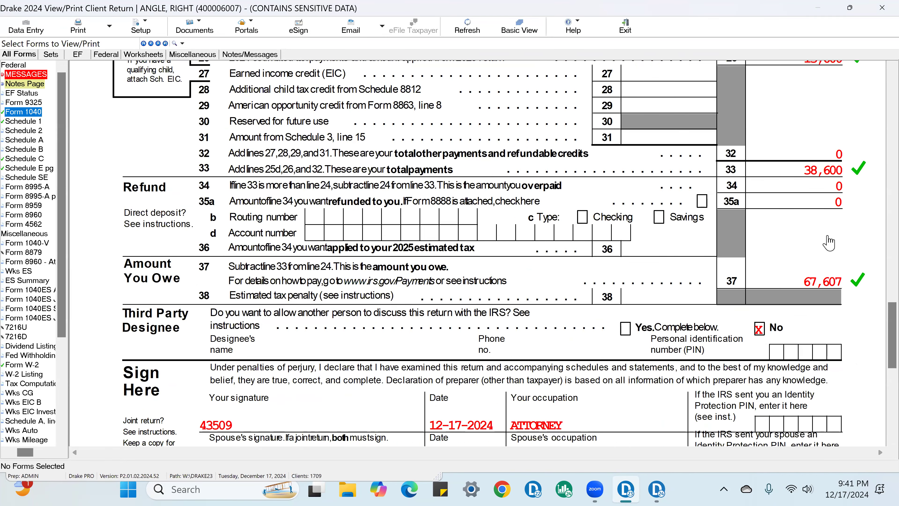
scroll(828, 243, "up", 2)
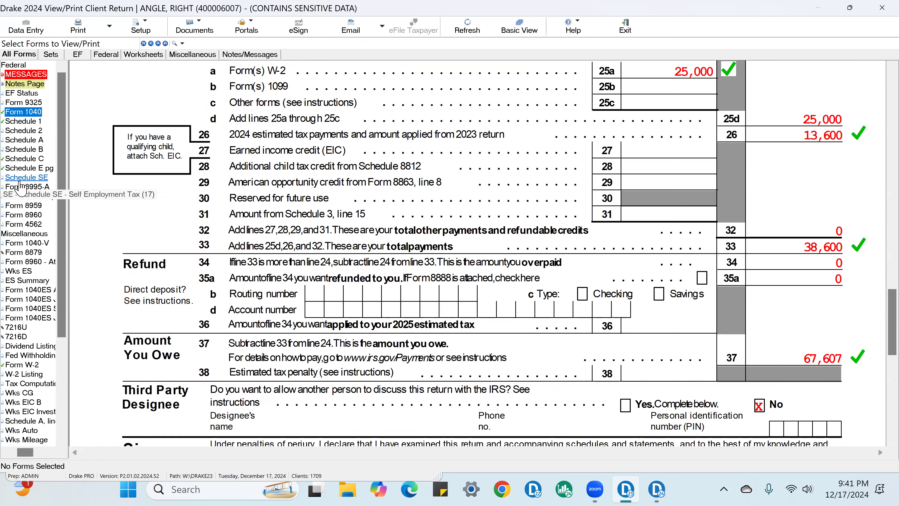
scroll(508, 239, "up", 4)
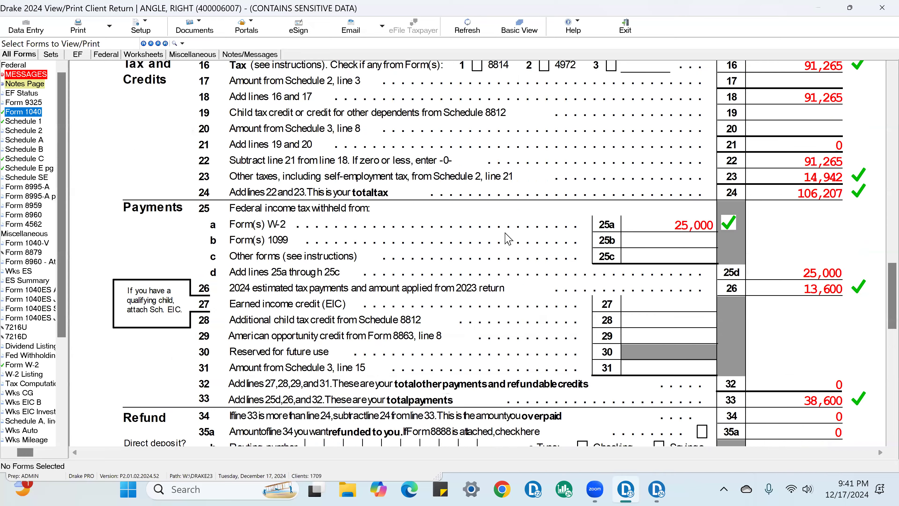
scroll(507, 239, "up", 15)
scroll(522, 251, "up", 9)
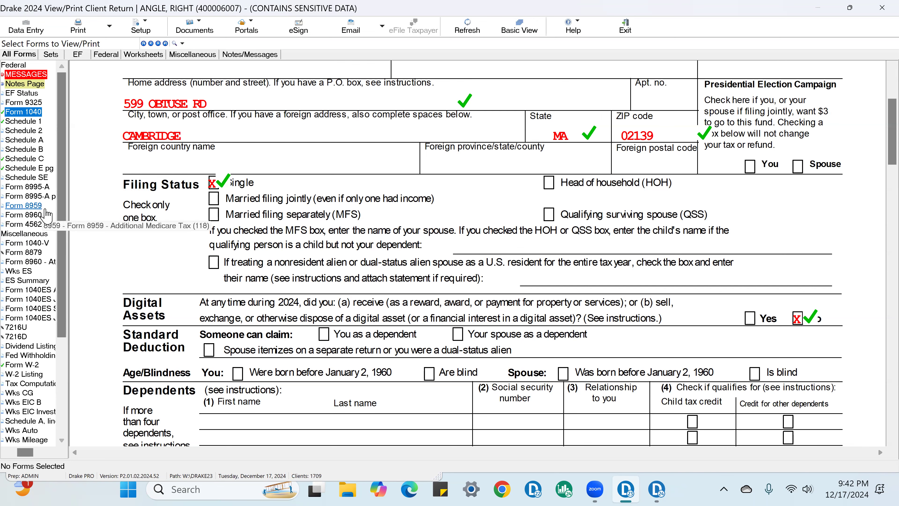
scroll(805, 301, "down", 5)
scroll(806, 301, "down", 4)
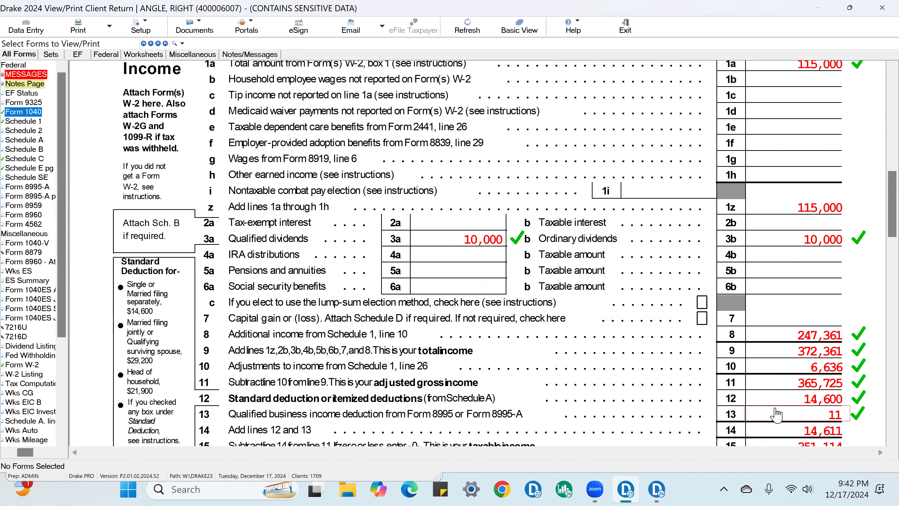
scroll(771, 423, "up", 3)
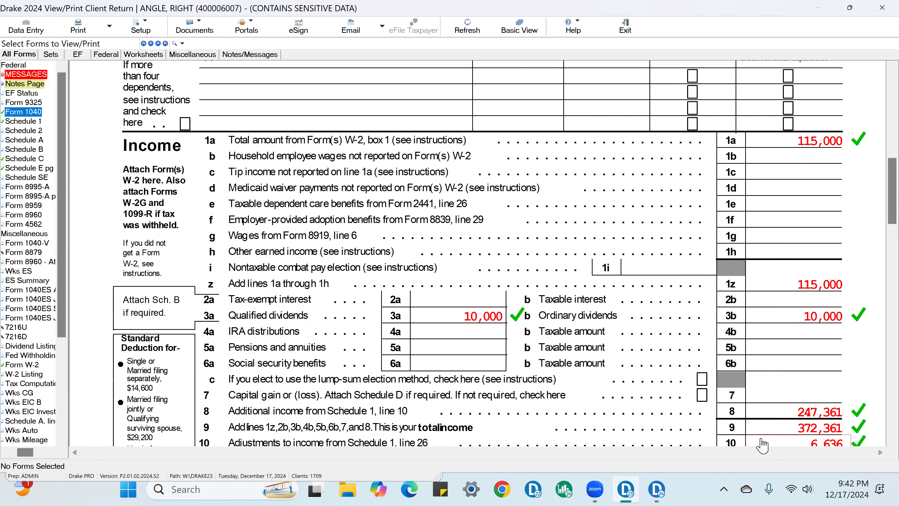
scroll(762, 450, "up", 2)
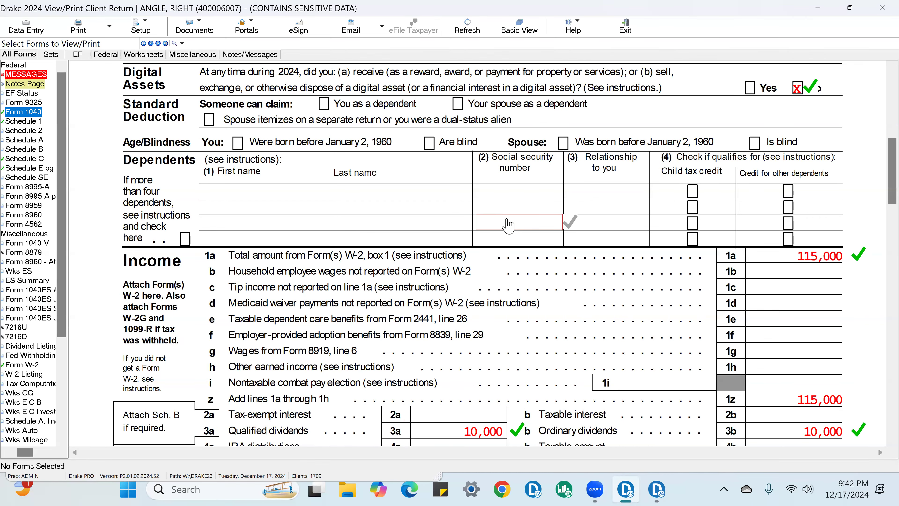
scroll(500, 230, "up", 3)
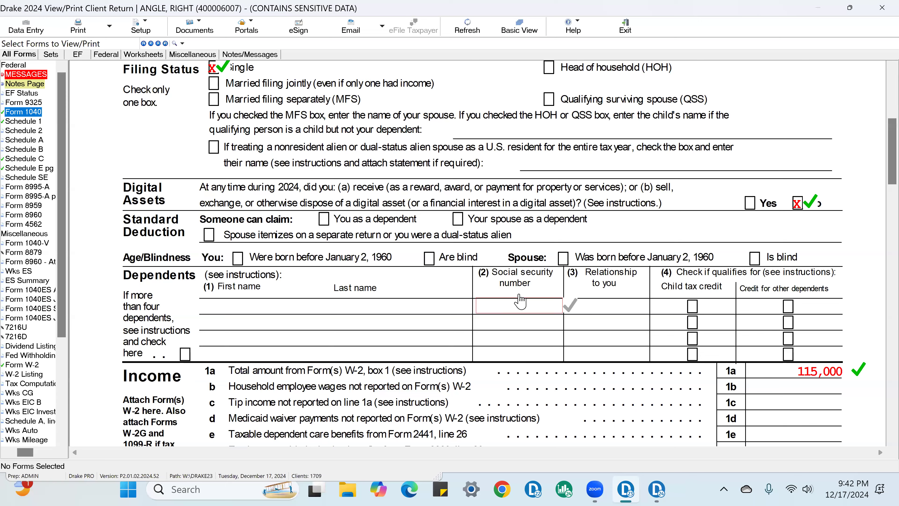
Review the Schedule C self-employment income entries from the Income screens
left_click(28, 37)
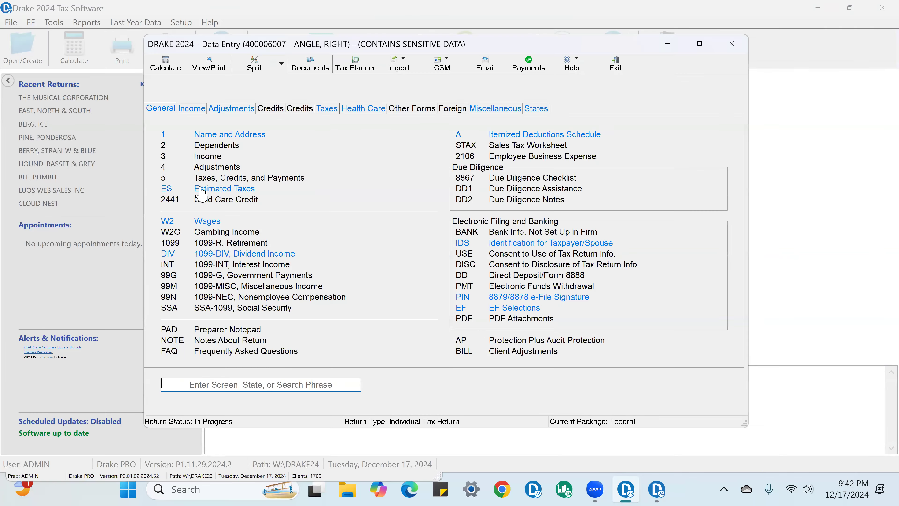
left_click(194, 111)
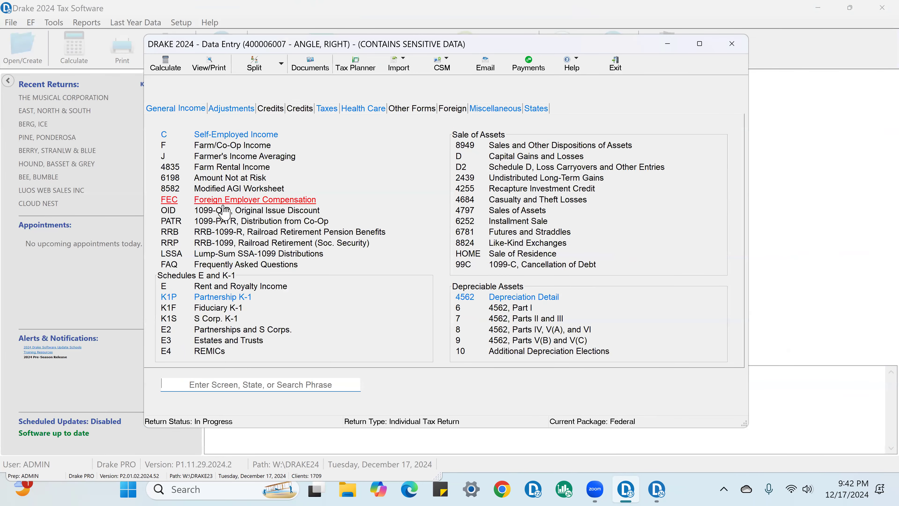
left_click(235, 135)
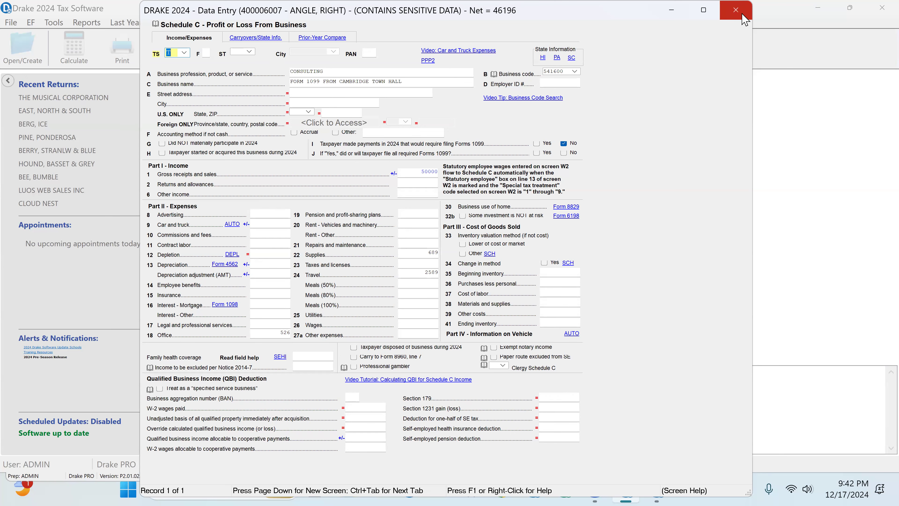
left_click(736, 10)
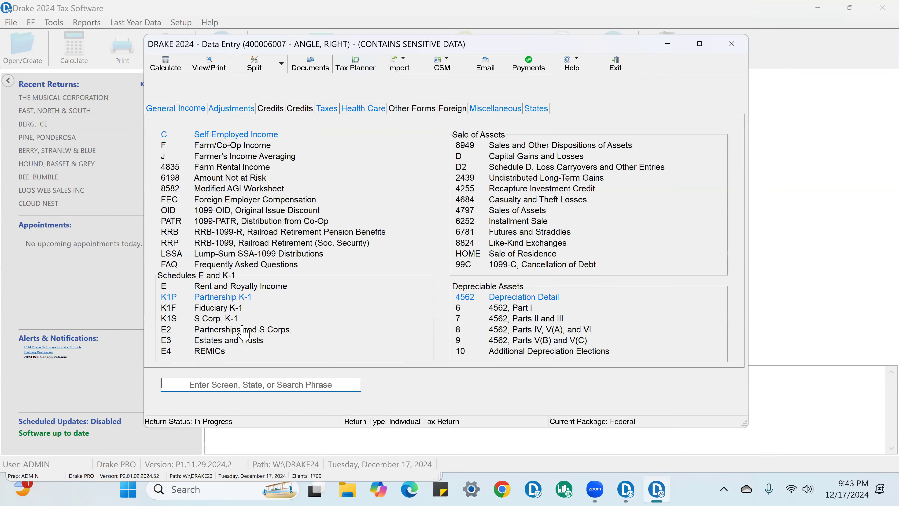
Review the partnership K-1's QBI entries on the 12-20 tab, then recalculate the return
left_click(234, 301)
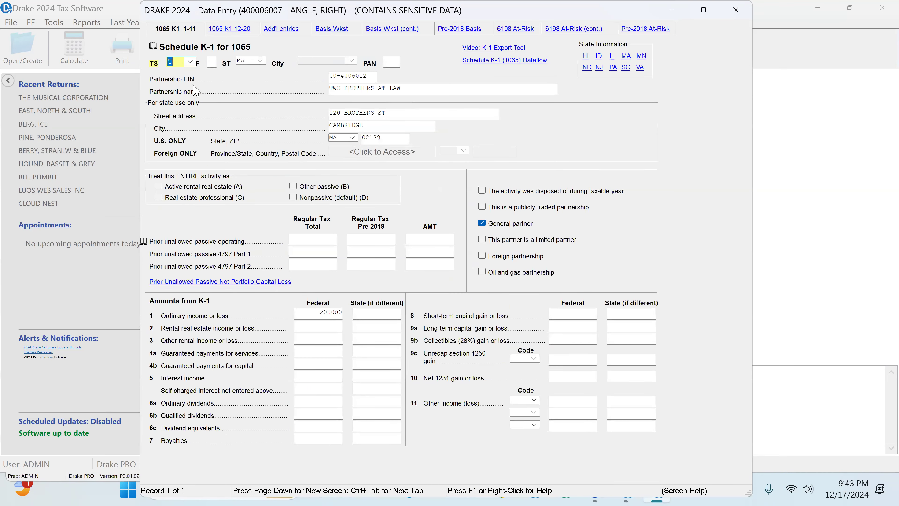
left_click(237, 30)
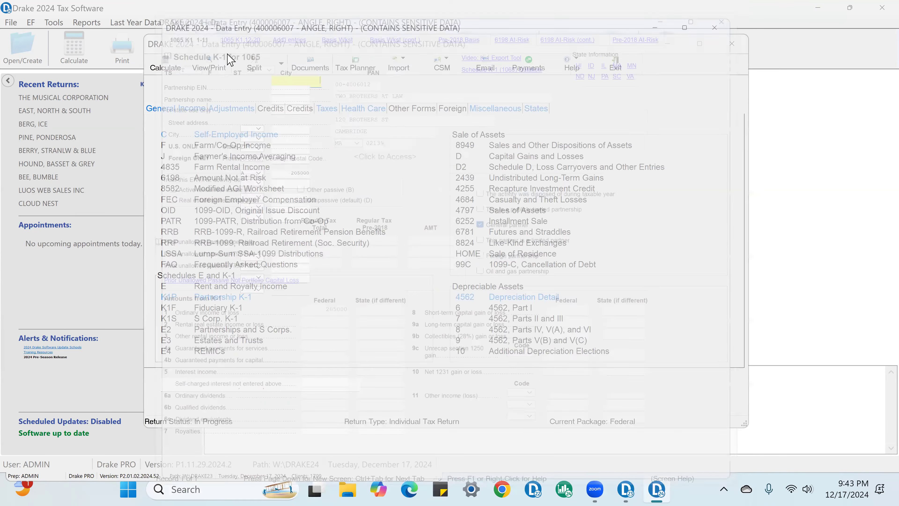
left_click(214, 380)
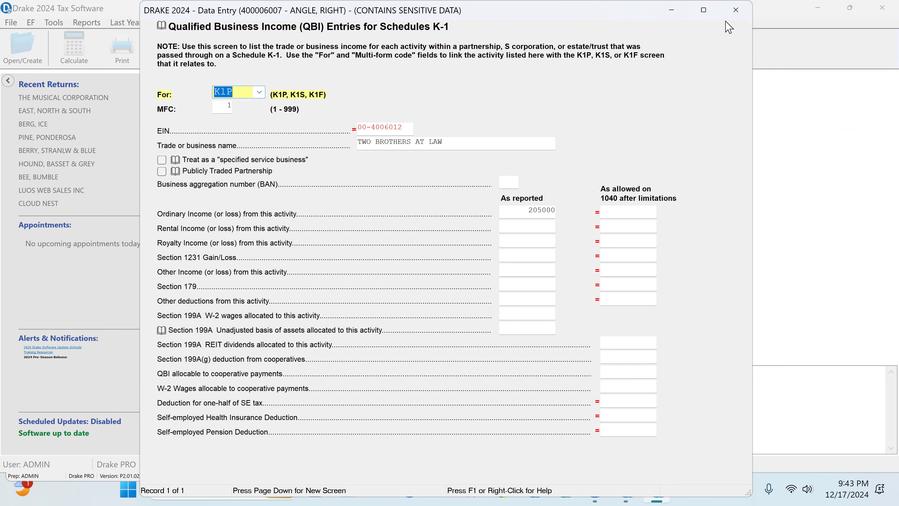
left_click(736, 14)
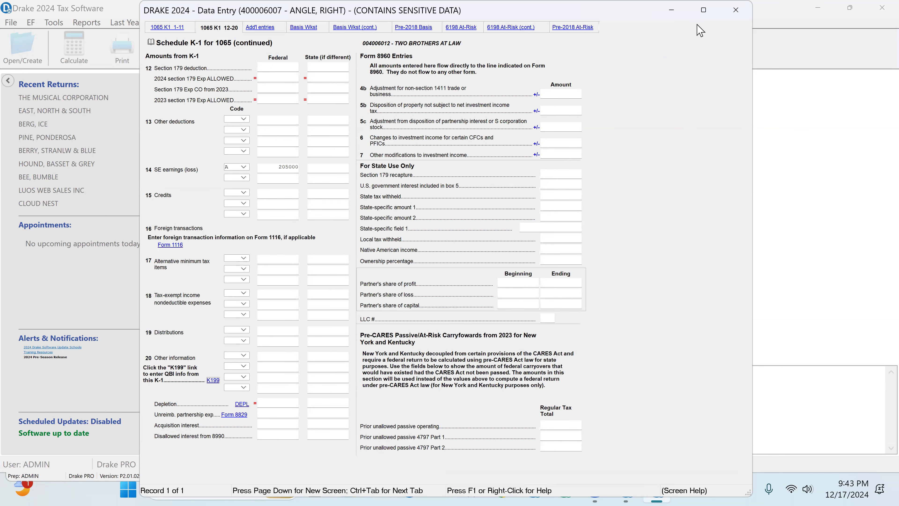
left_click(736, 11)
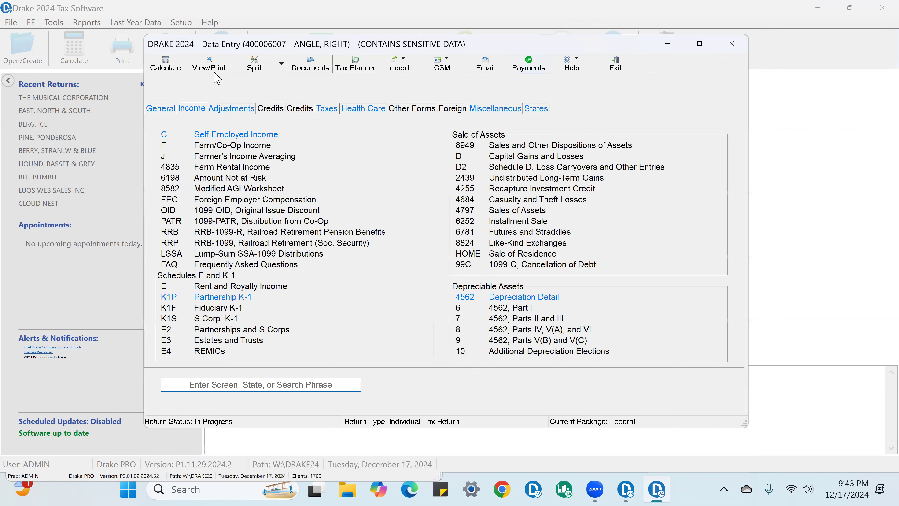
left_click(216, 68)
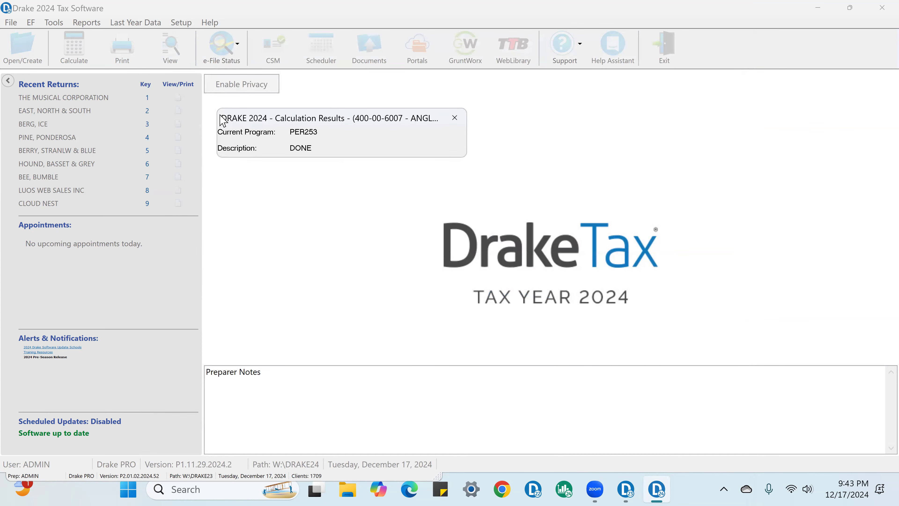
Dismiss the calculation error report and display Form 1040 with its review checkmarks
left_click(534, 305)
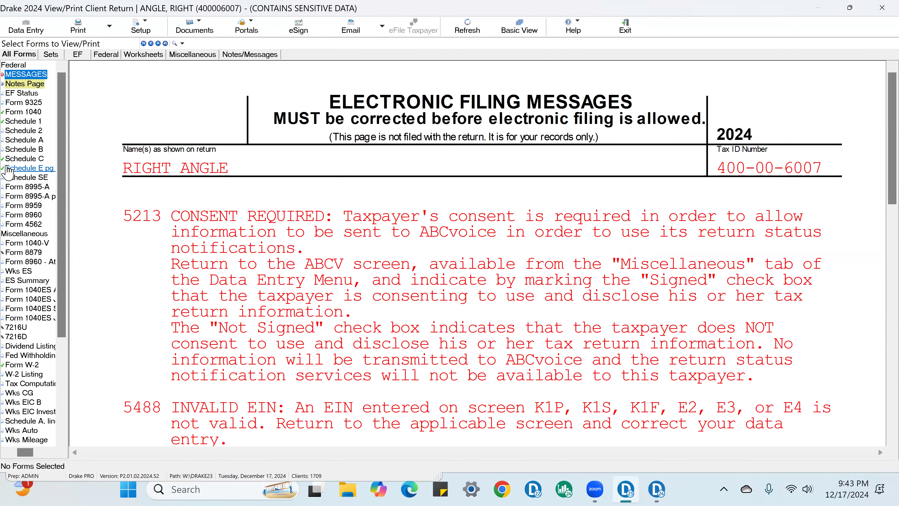
left_click(23, 112)
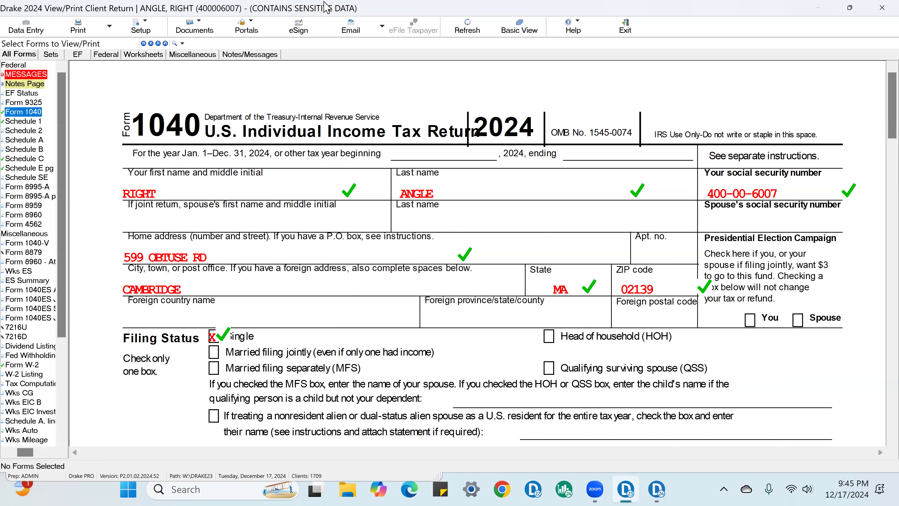
Close the Form 1040 preview and show the General list of data entry screens
left_click(30, 30)
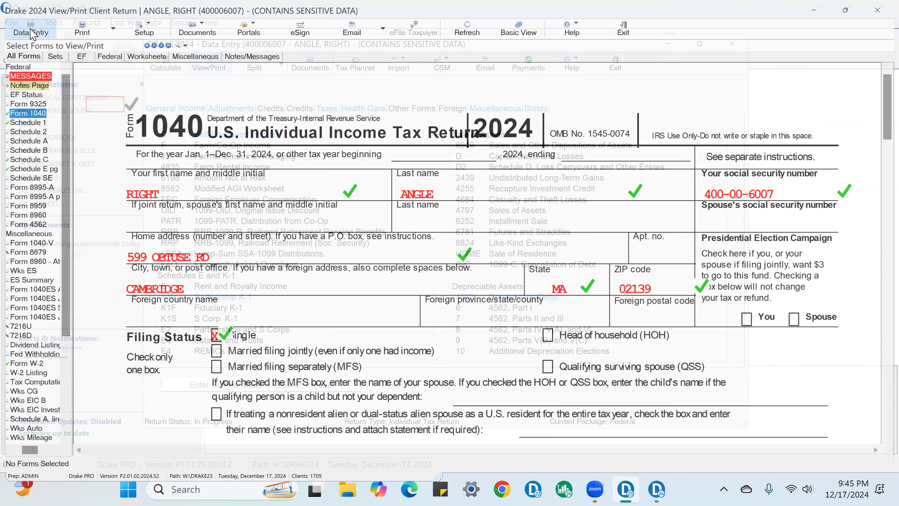
left_click(151, 109)
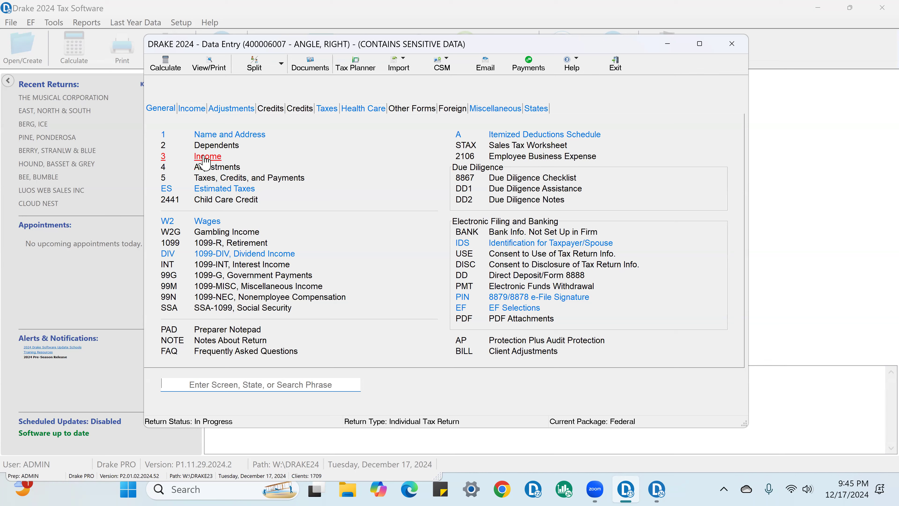
left_click(214, 136)
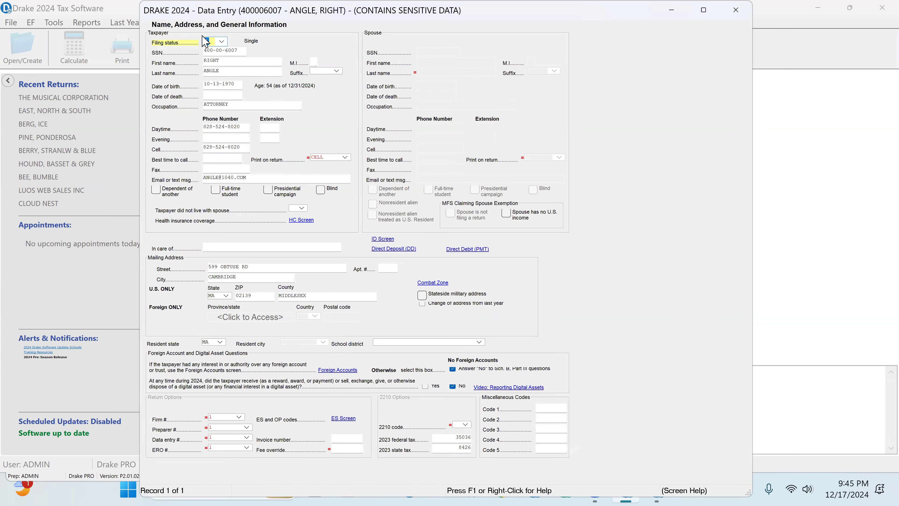
left_click(217, 52)
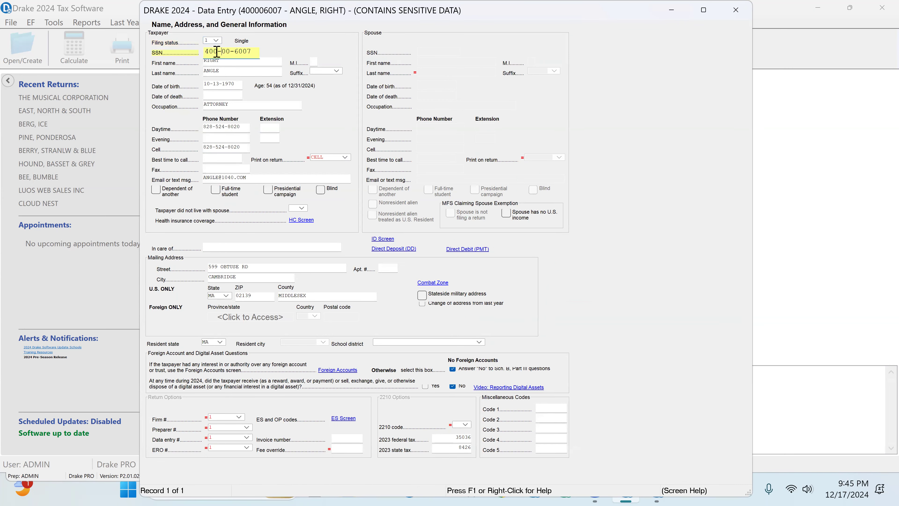
left_click(216, 62)
left_click(212, 73)
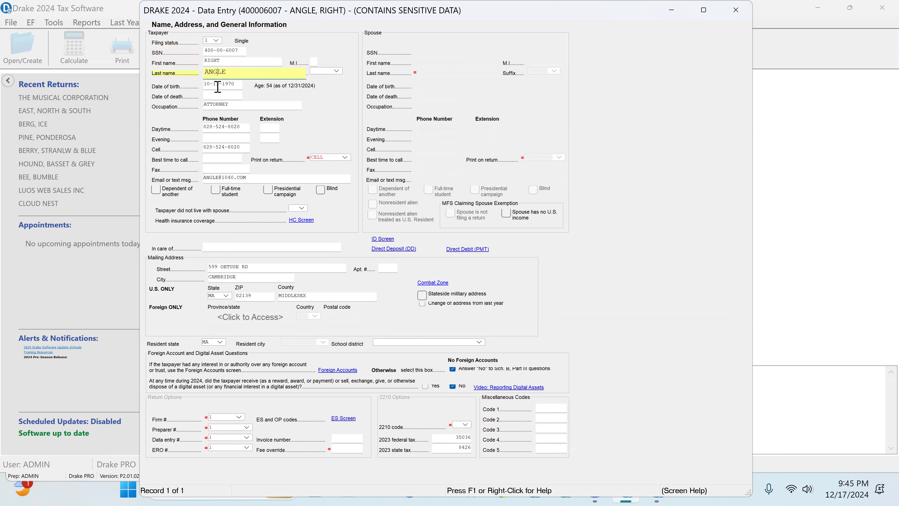
left_click(218, 86)
left_click(220, 105)
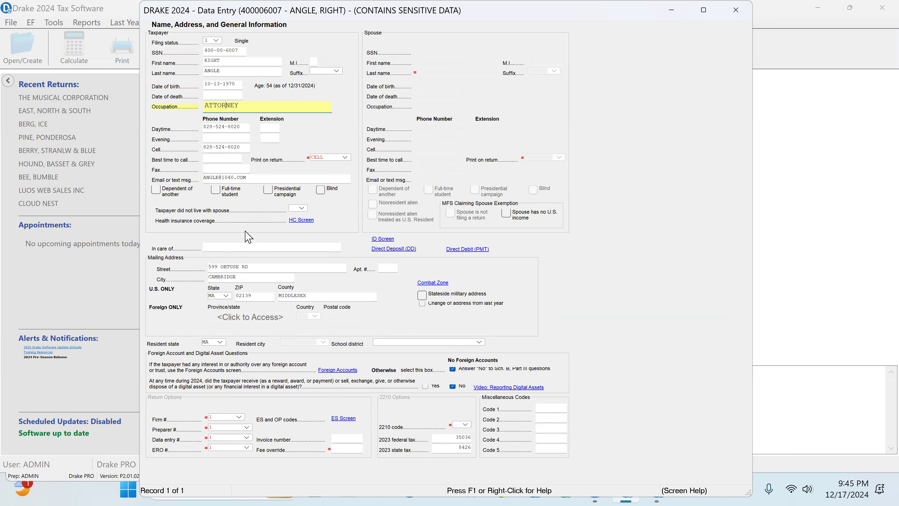
left_click(216, 40)
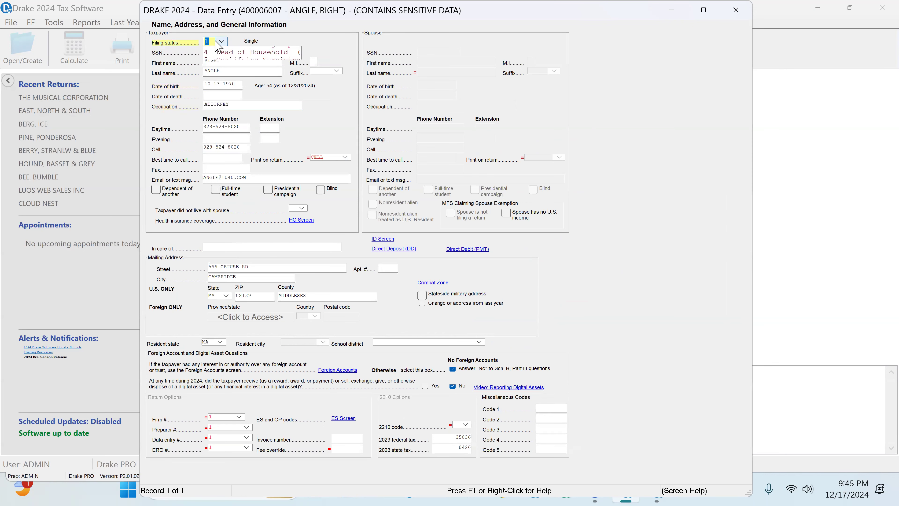
left_click(249, 270)
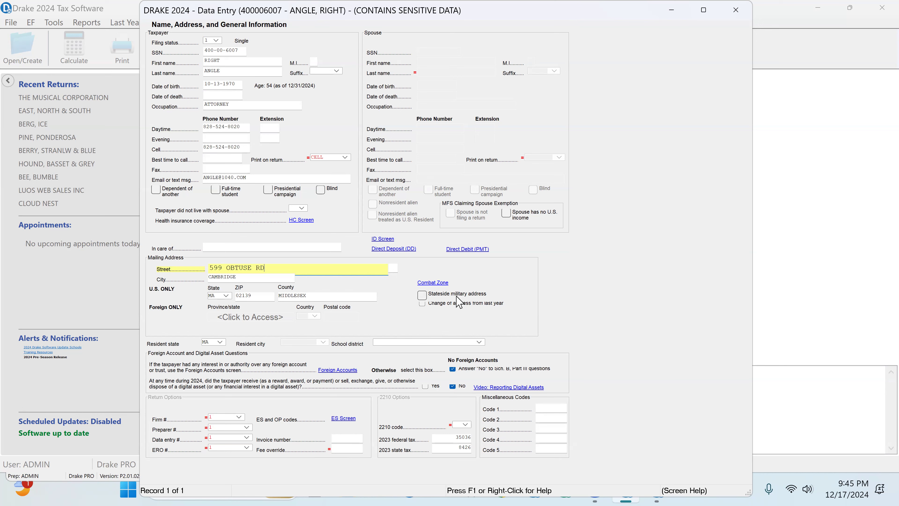
left_click(300, 220)
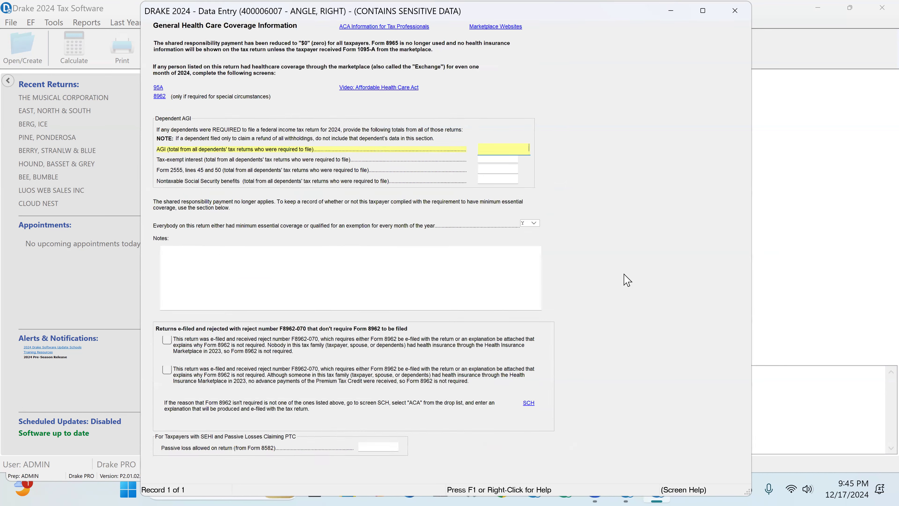
left_click(538, 224)
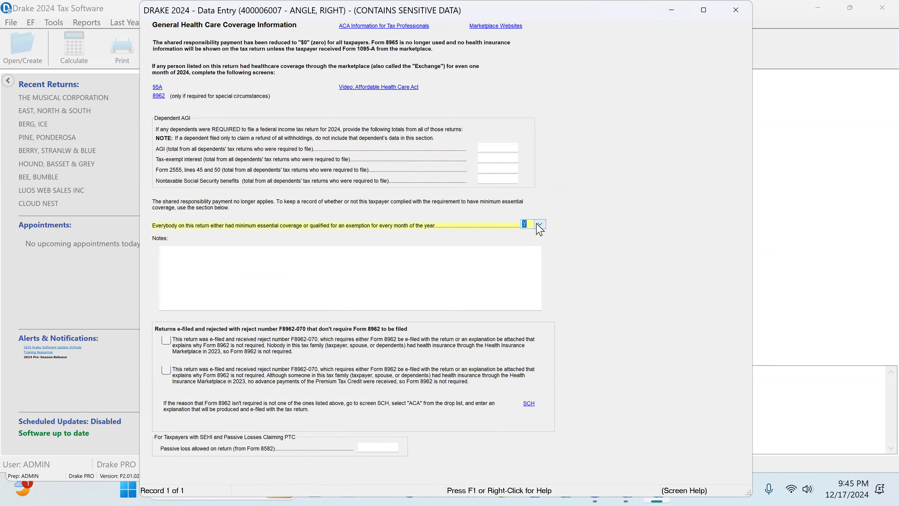
left_click(736, 9)
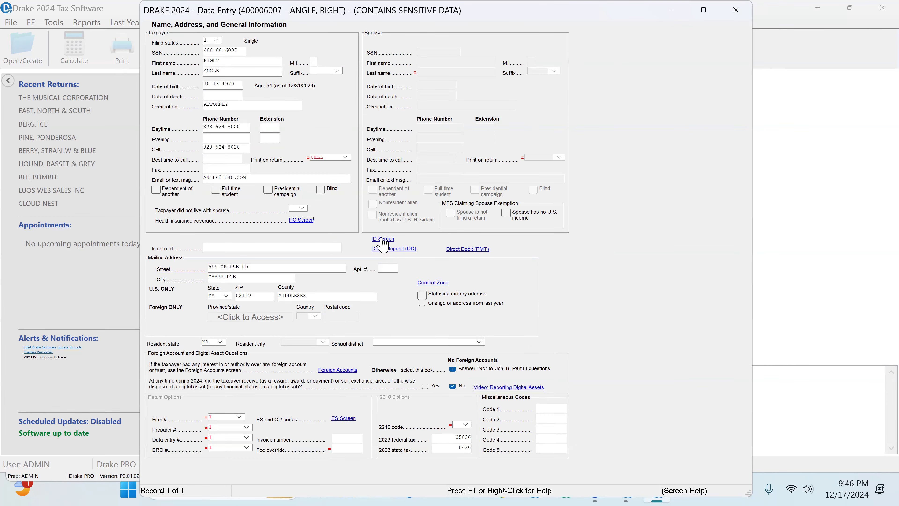
left_click(382, 240)
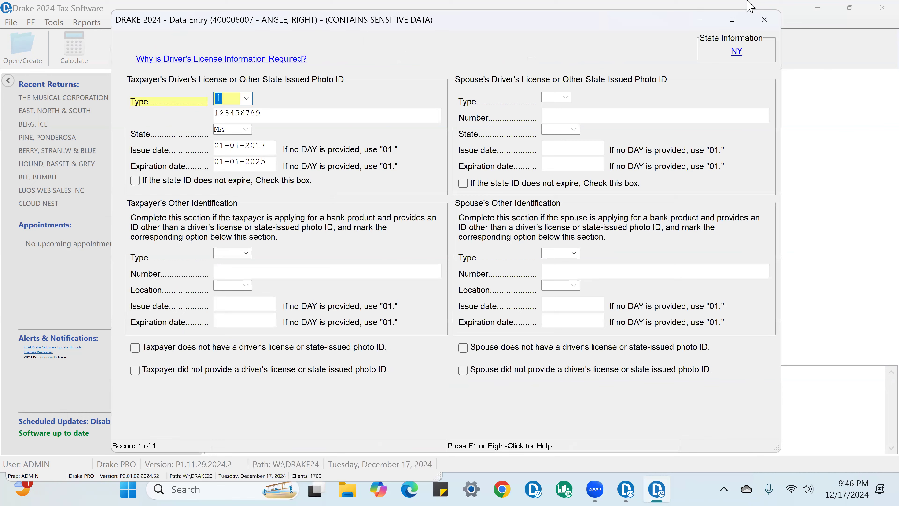
left_click(764, 20)
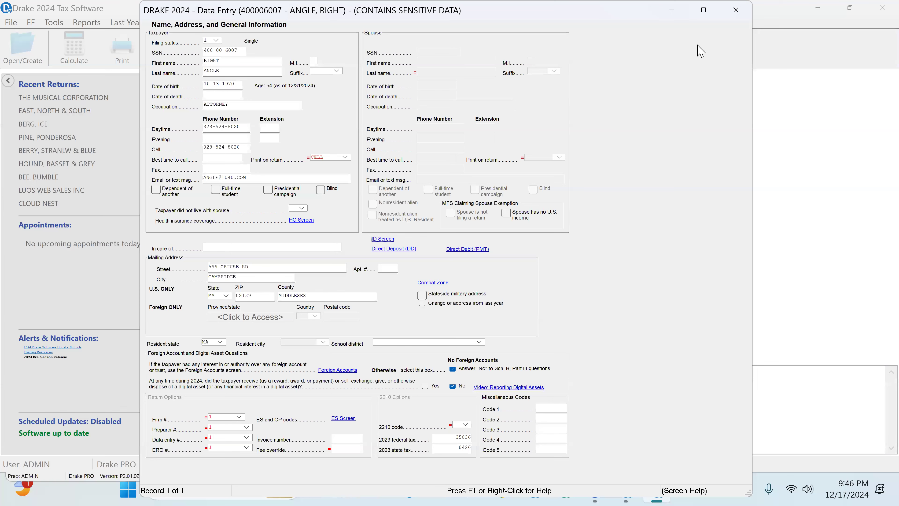
left_click(737, 12)
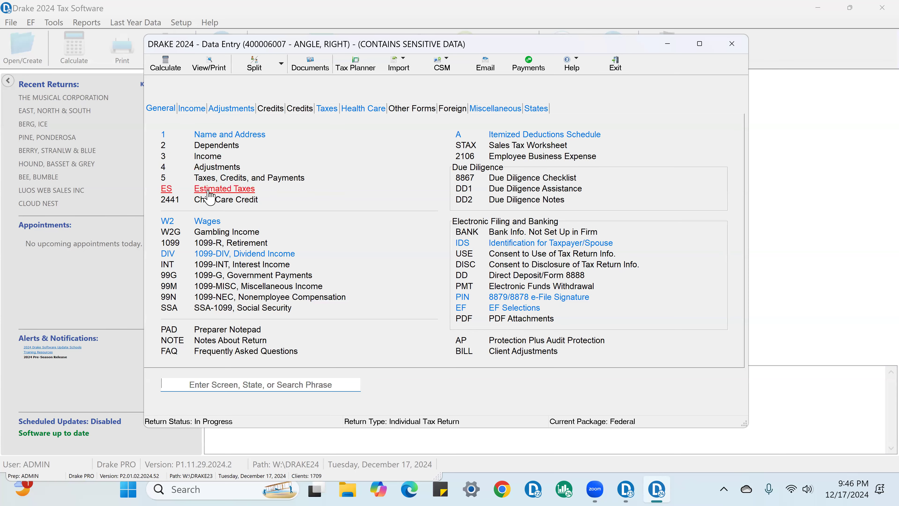
left_click(208, 191)
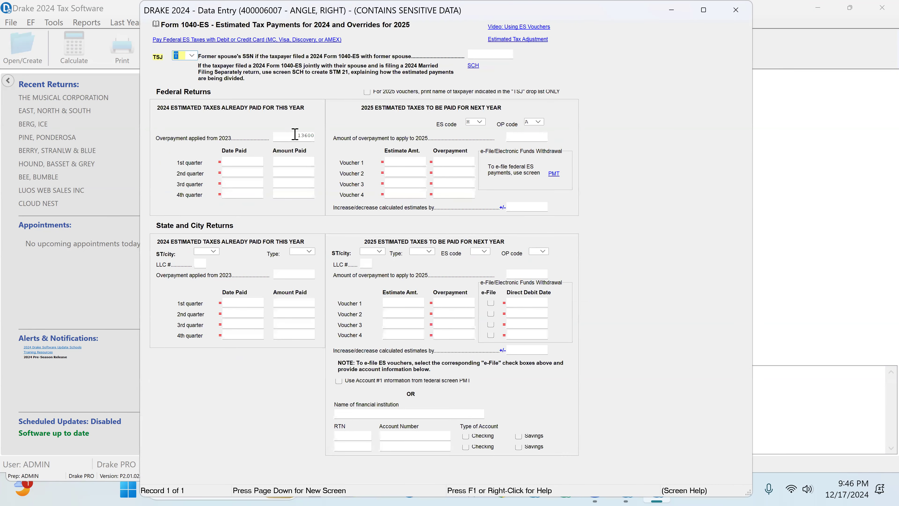
left_click(292, 142)
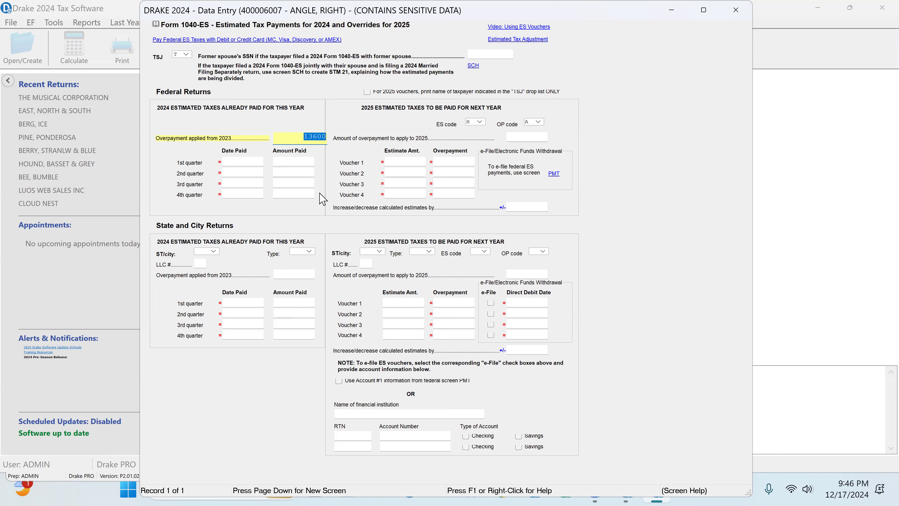
left_click(287, 163)
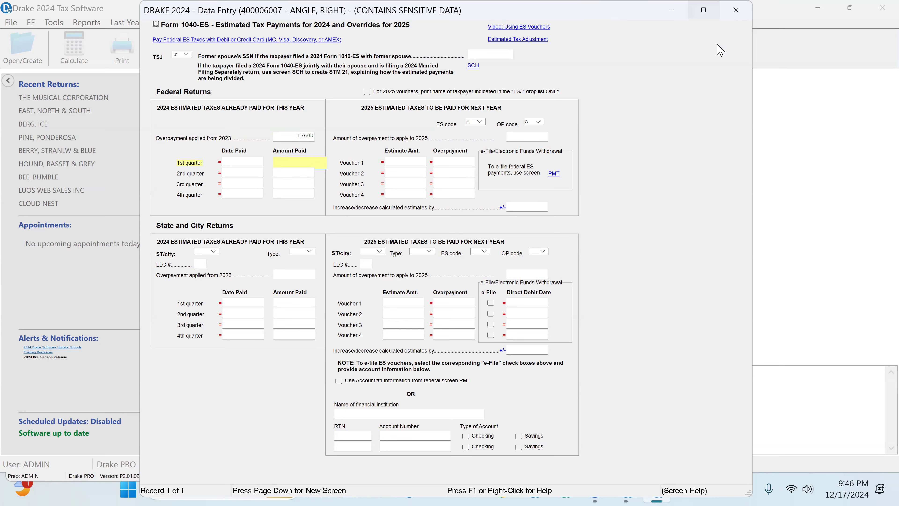
left_click(538, 122)
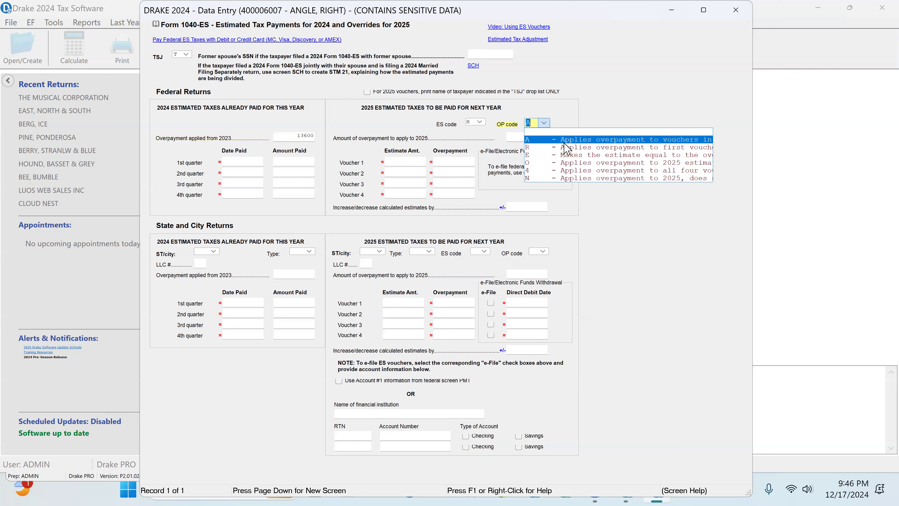
left_click(736, 10)
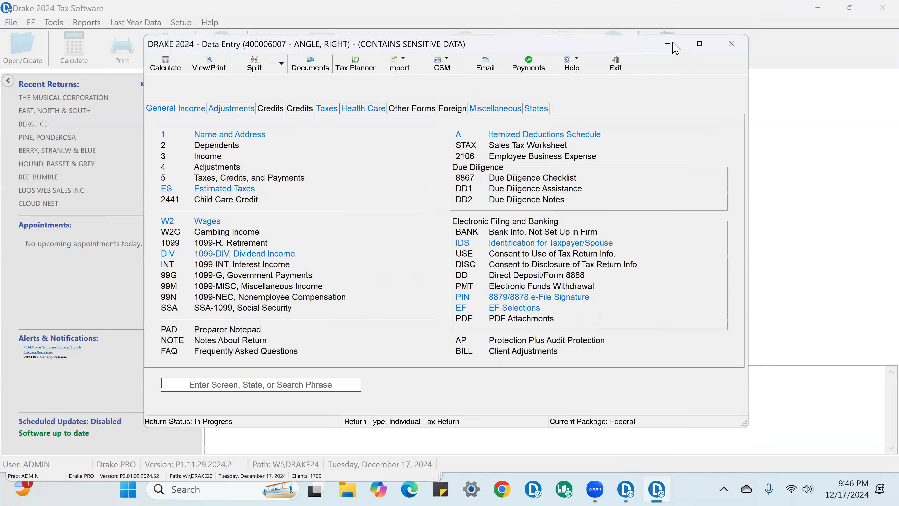
Review the W-2's employer name, 115000 wages and 25000 federal withholding
left_click(208, 222)
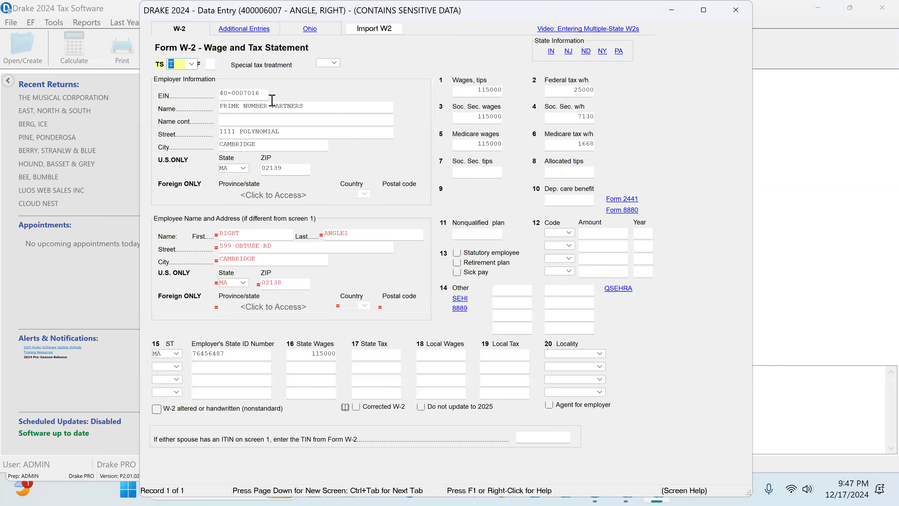
triple_click(311, 107)
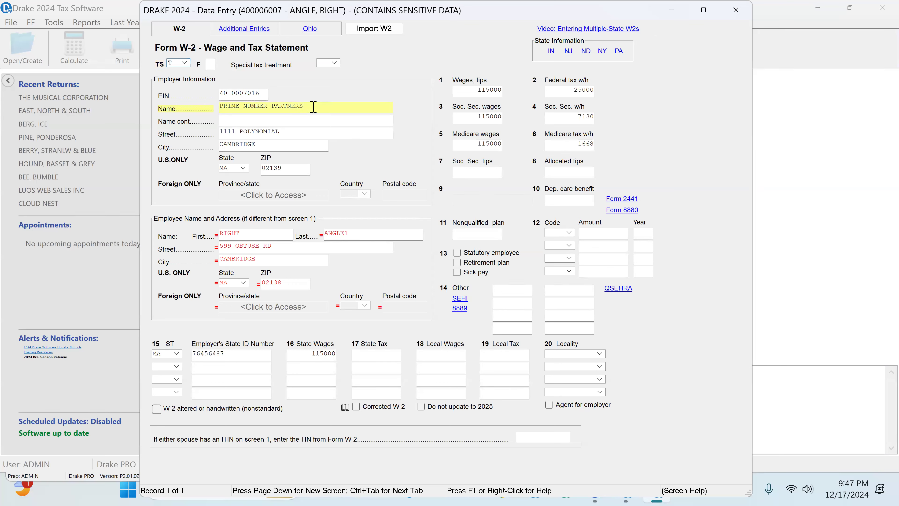
left_click(474, 94)
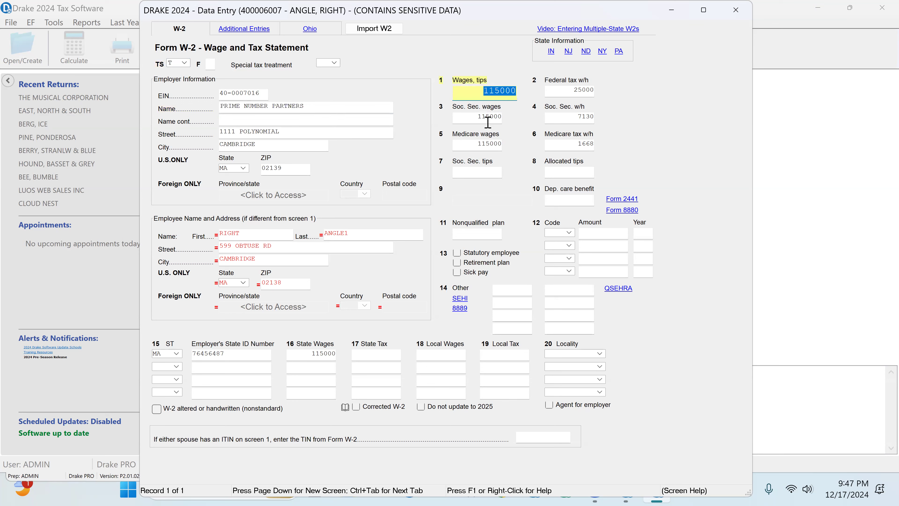
left_click(568, 93)
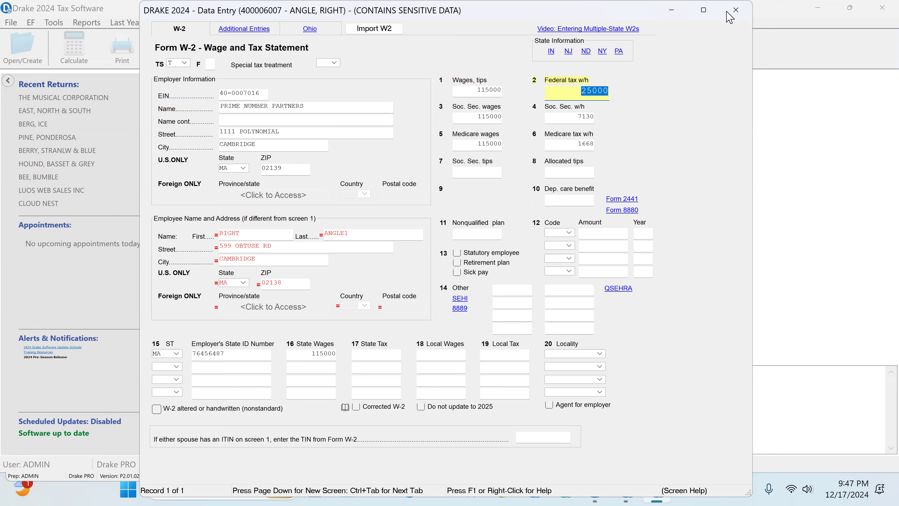
left_click(735, 10)
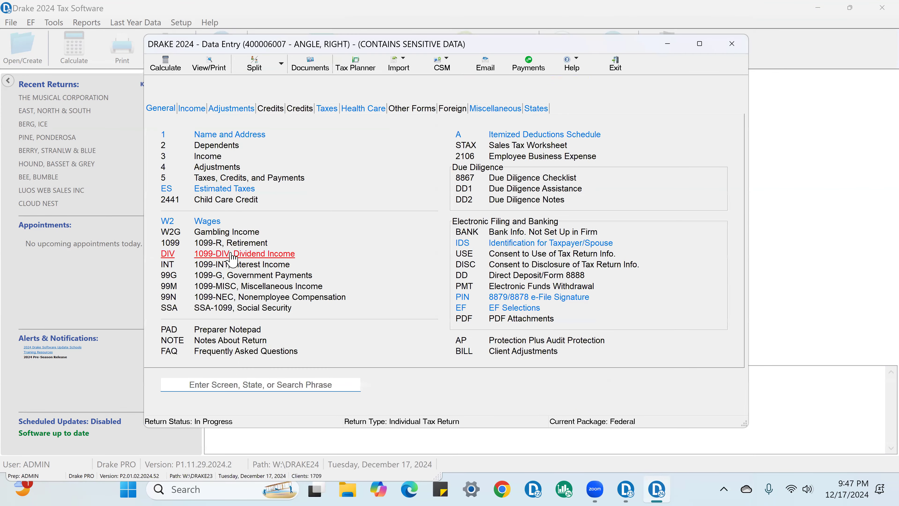
Check the ANGLE INVESTMENTS 1099-DIV: 10000 ordinary and 10000 qualified dividends
left_click(236, 257)
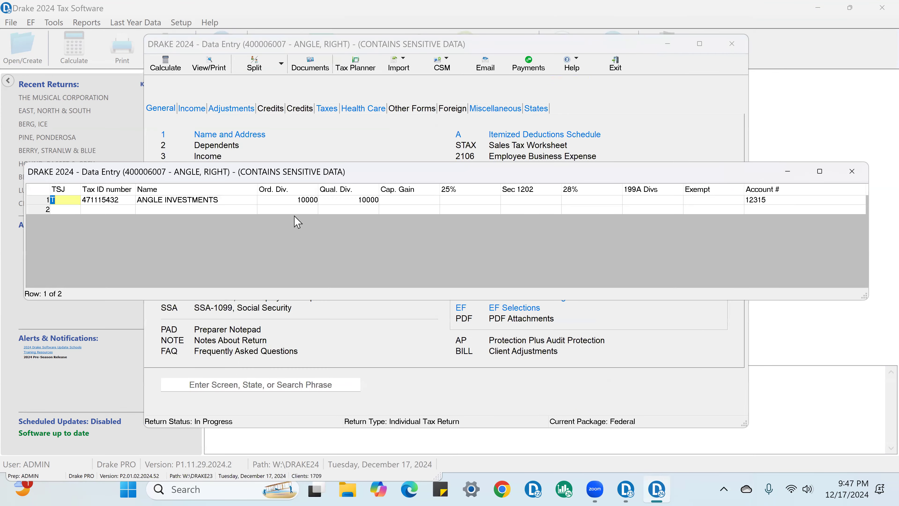
left_click(298, 202)
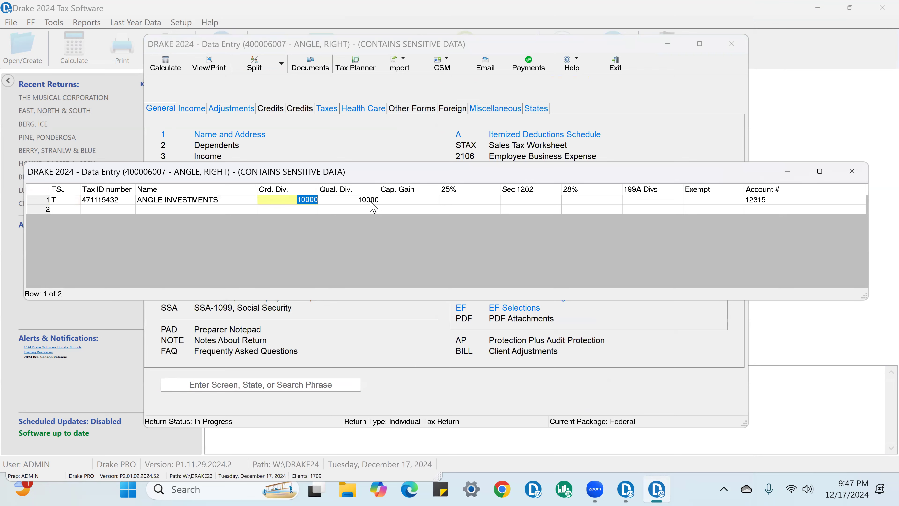
left_click(370, 200)
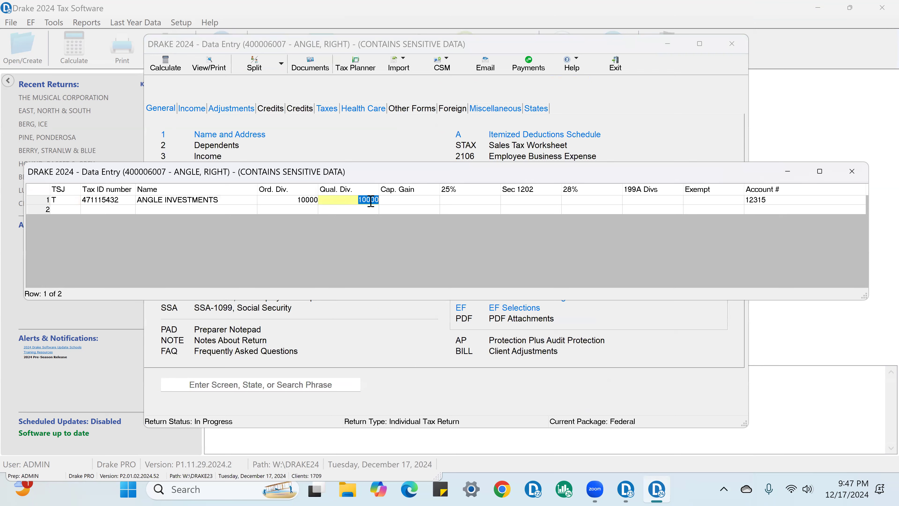
left_click(201, 203)
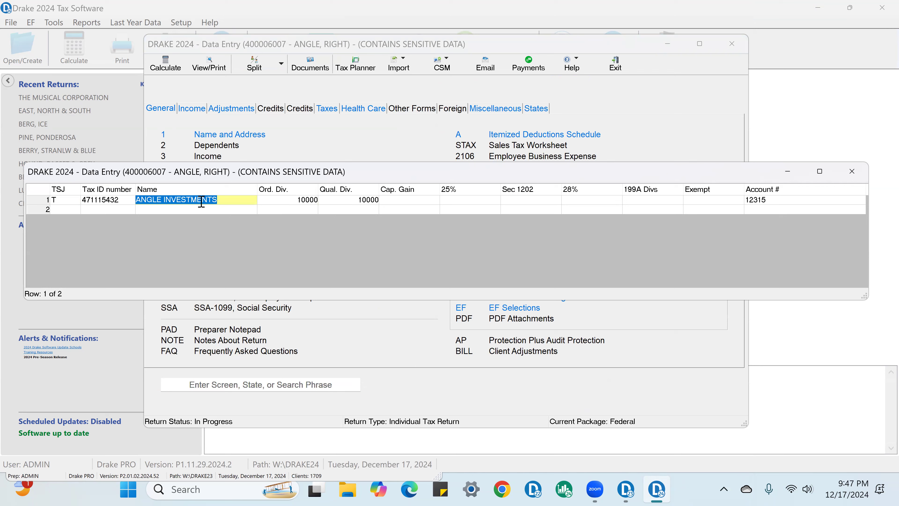
left_click(293, 201)
left_click(364, 201)
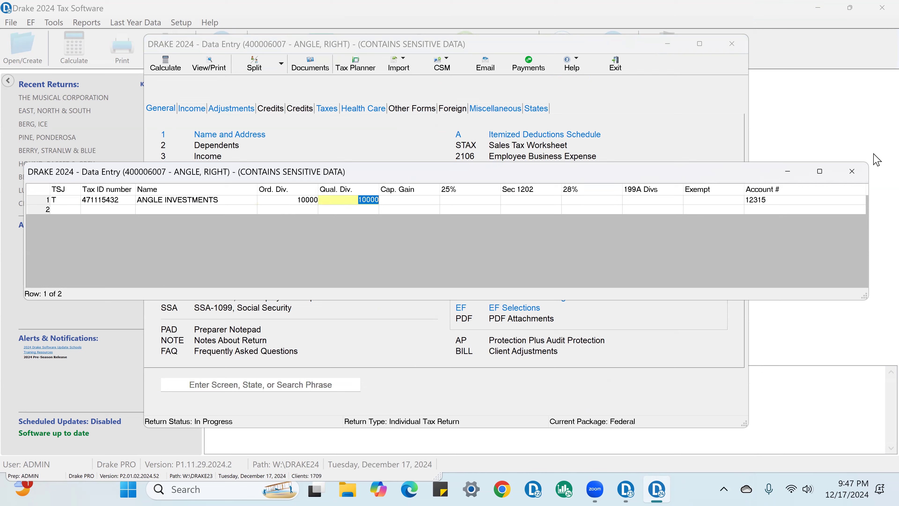
left_click(851, 170)
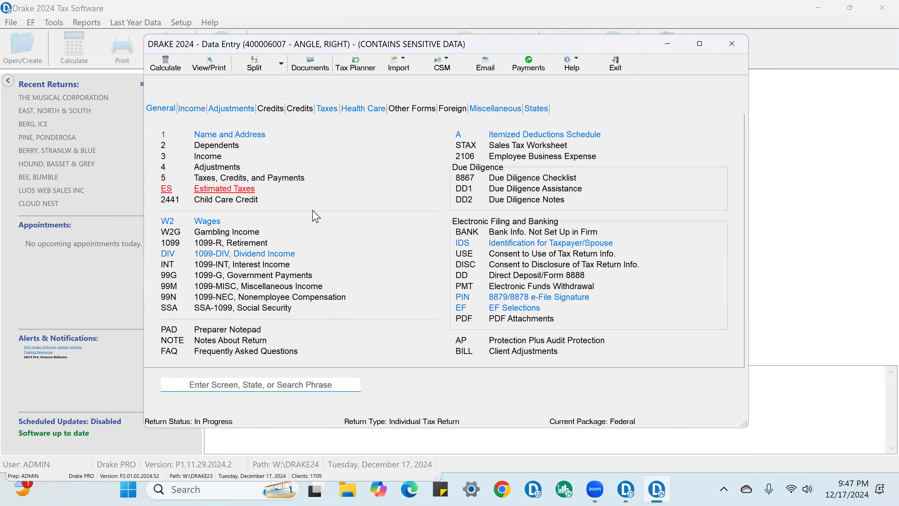
Check the preparer's ERO PIN on the e-file signature screen
left_click(490, 297)
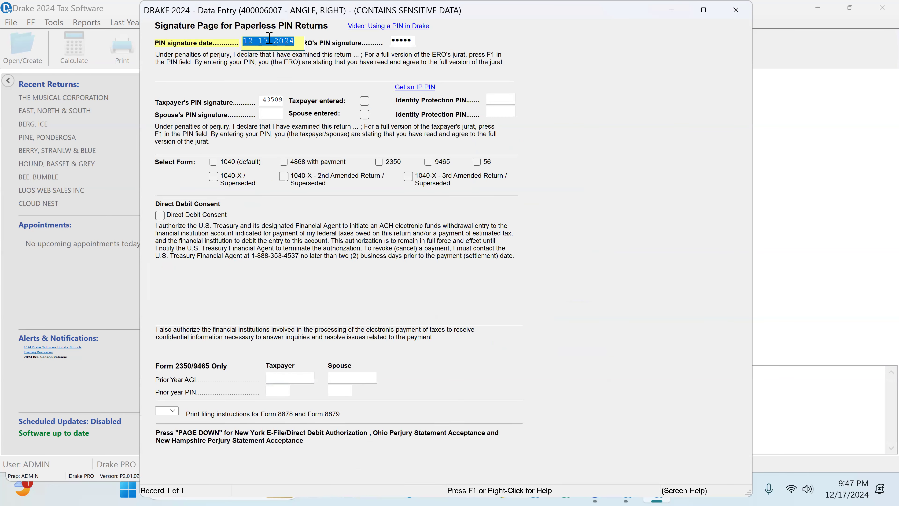
left_click(414, 40)
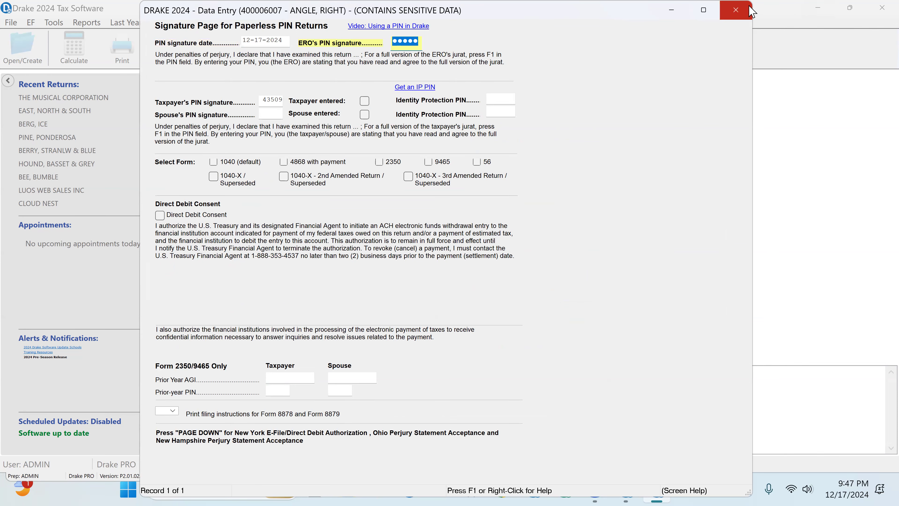
left_click(737, 13)
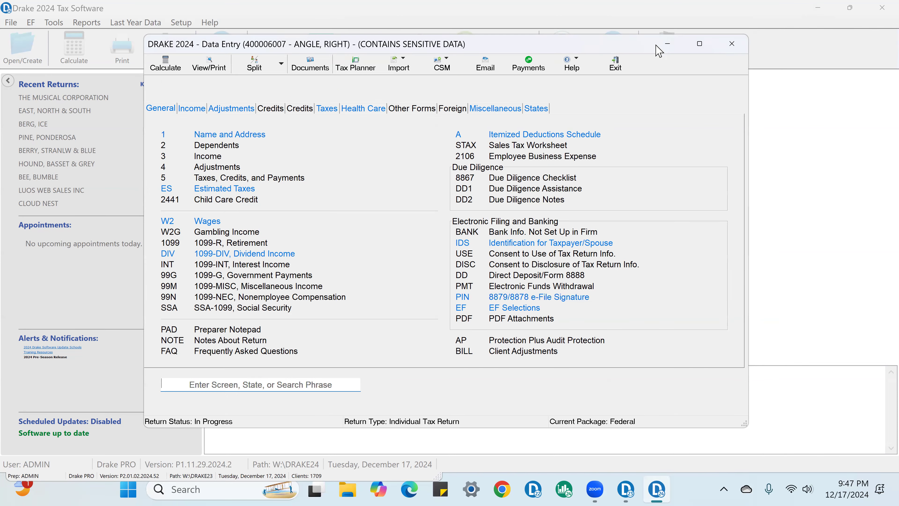
Keep the return Ready for EF, filing Form 1040 with 'Do NOT send any states' checked
left_click(502, 313)
left_click(177, 84)
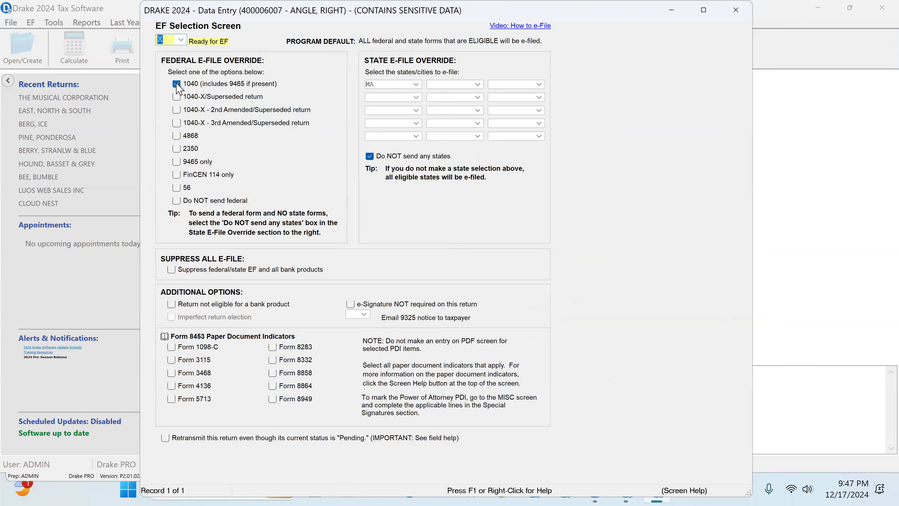
left_click(177, 40)
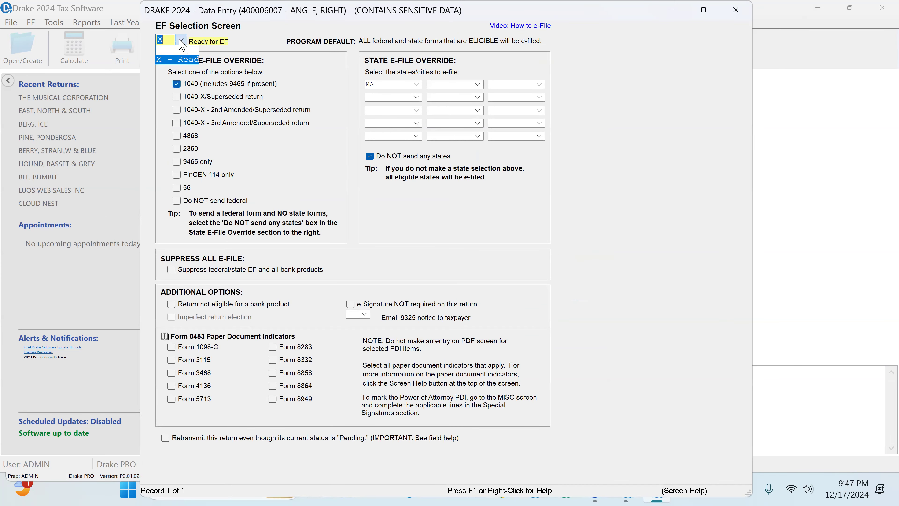
left_click(177, 59)
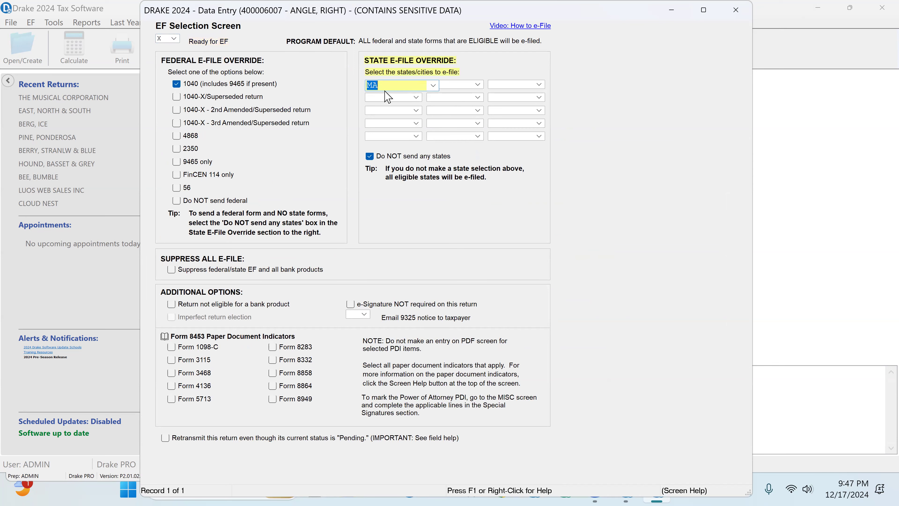
left_click(370, 156)
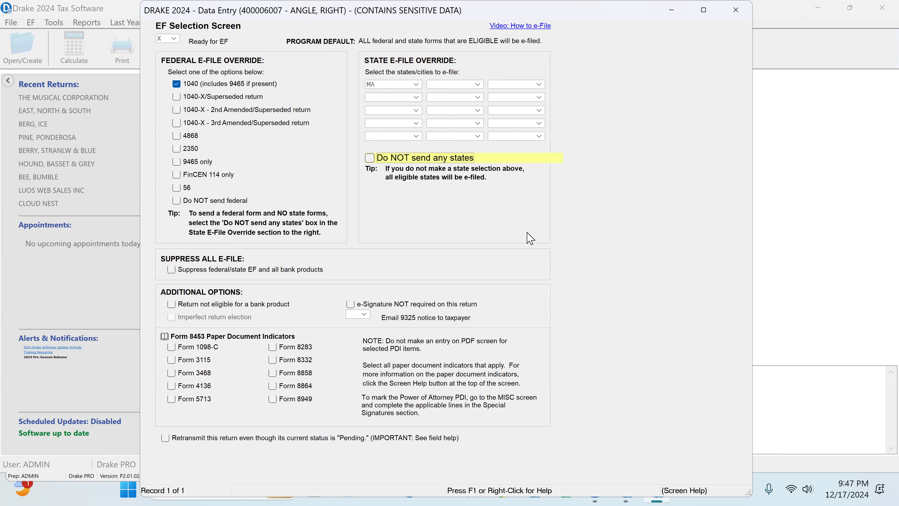
left_click(370, 160)
left_click(736, 10)
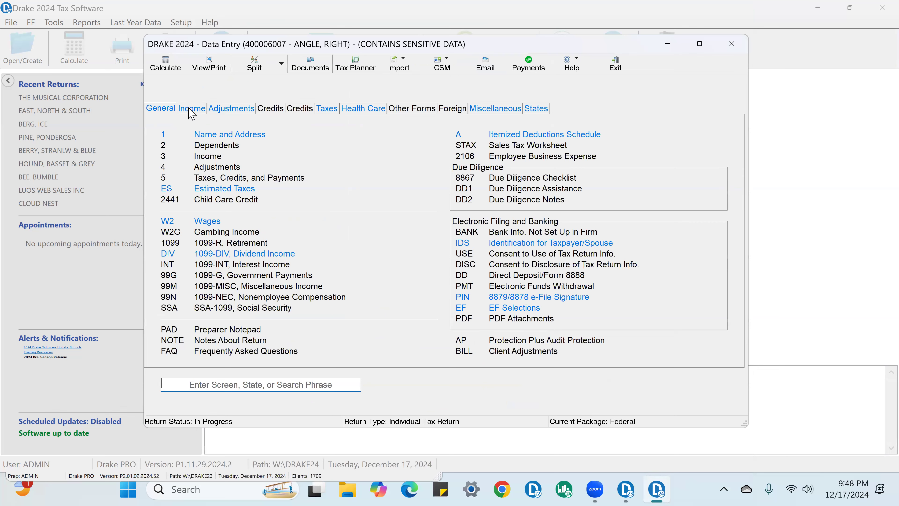
Open the CONSULTING Schedule C from the Income screens and select its 50000 gross receipts
left_click(190, 109)
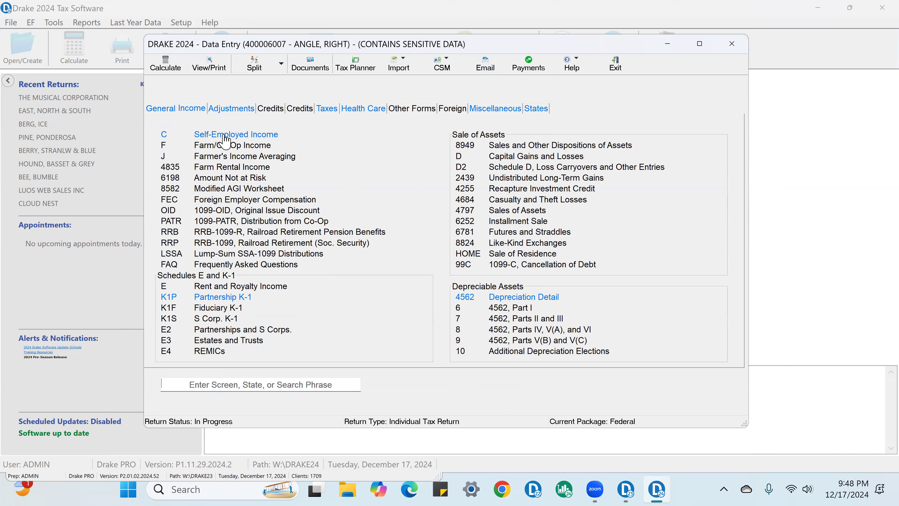
left_click(225, 139)
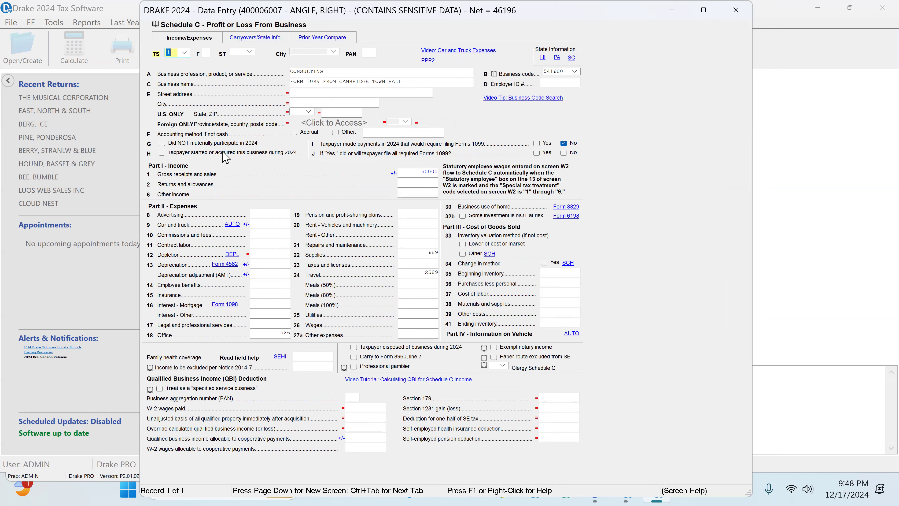
left_click(417, 173)
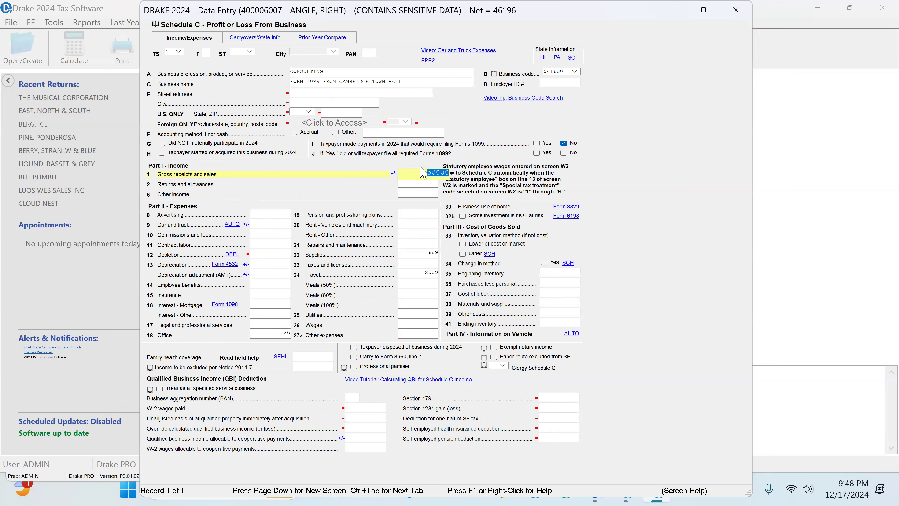
left_click(435, 173)
left_click_drag(424, 173, 476, 181)
Check the Toyota's 5650 business and 8500 commuting miles on the auto worksheet
left_click(234, 224)
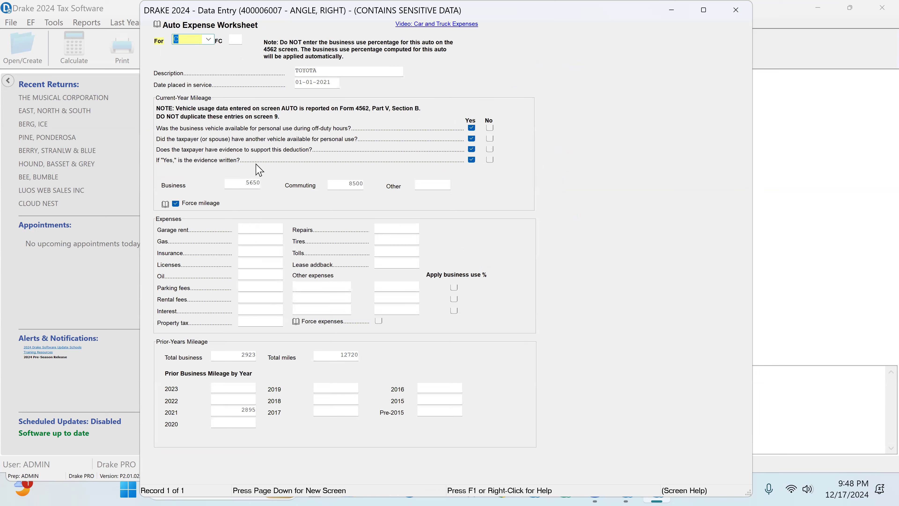
left_click(247, 181)
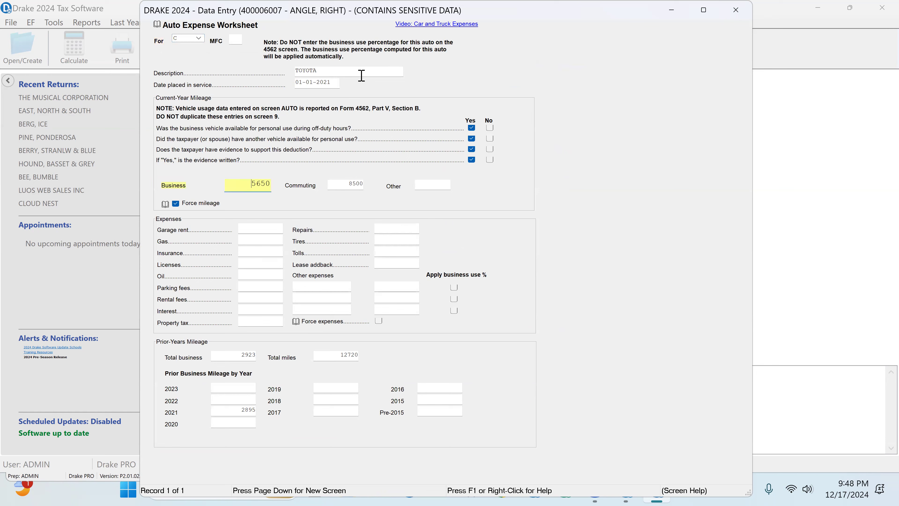
left_click(345, 184)
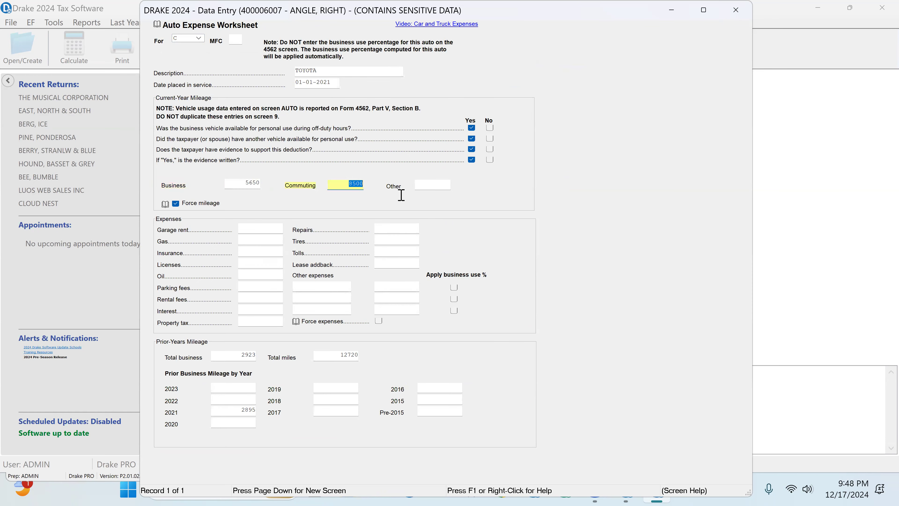
left_click(738, 14)
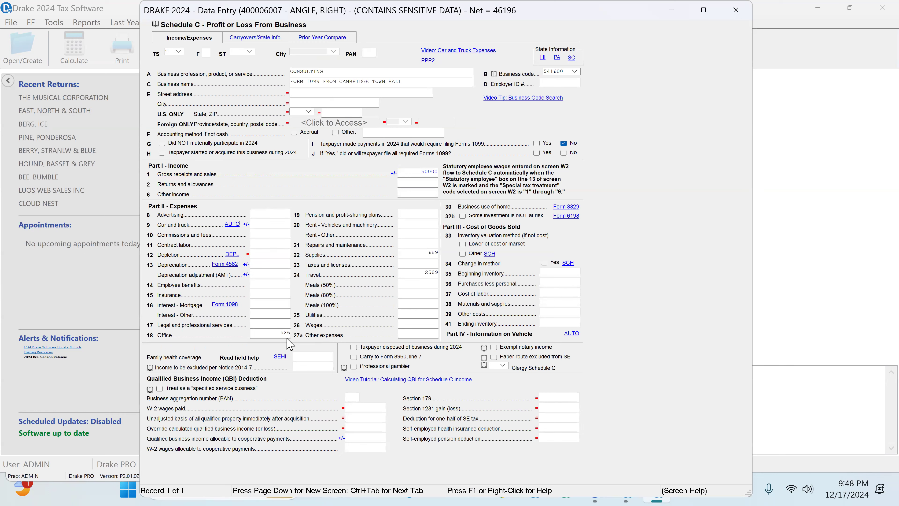
Check the 526 office, 689 supplies and 2589 travel expenses, then close Schedule C
left_click(287, 335)
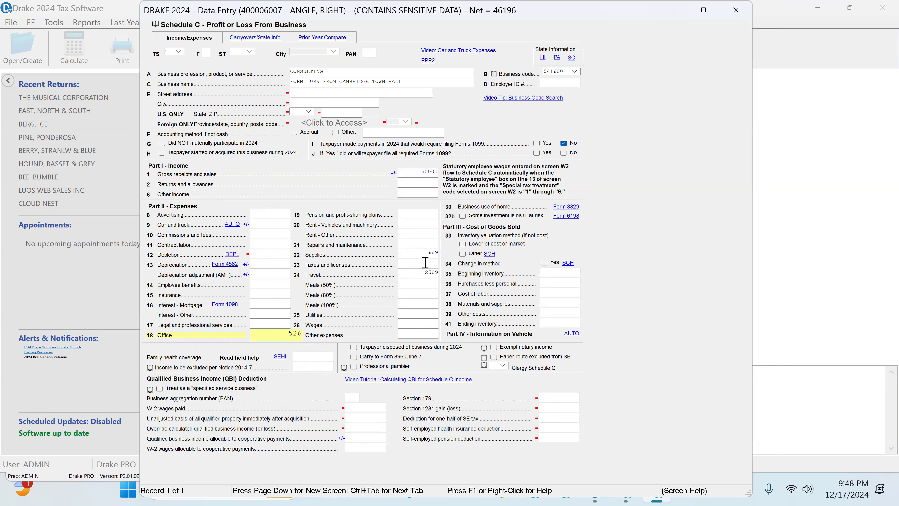
left_click(445, 254)
left_click(433, 272)
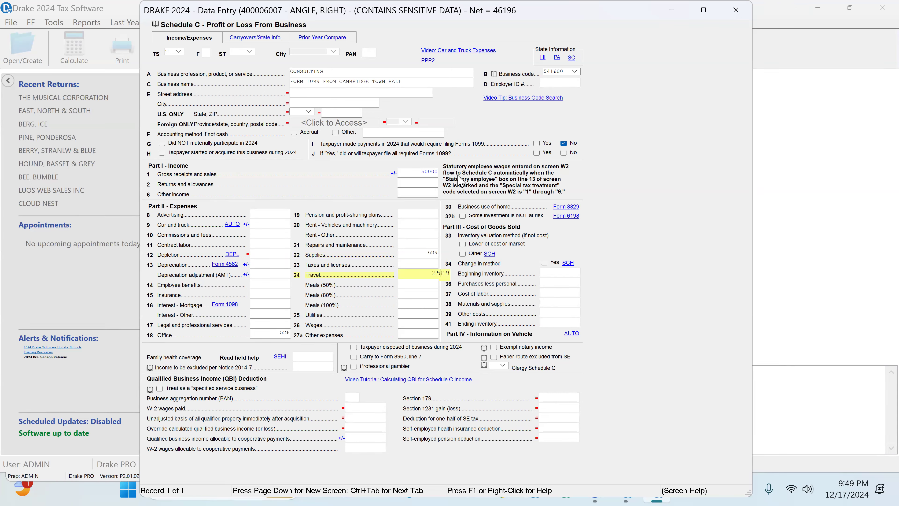
left_click(736, 10)
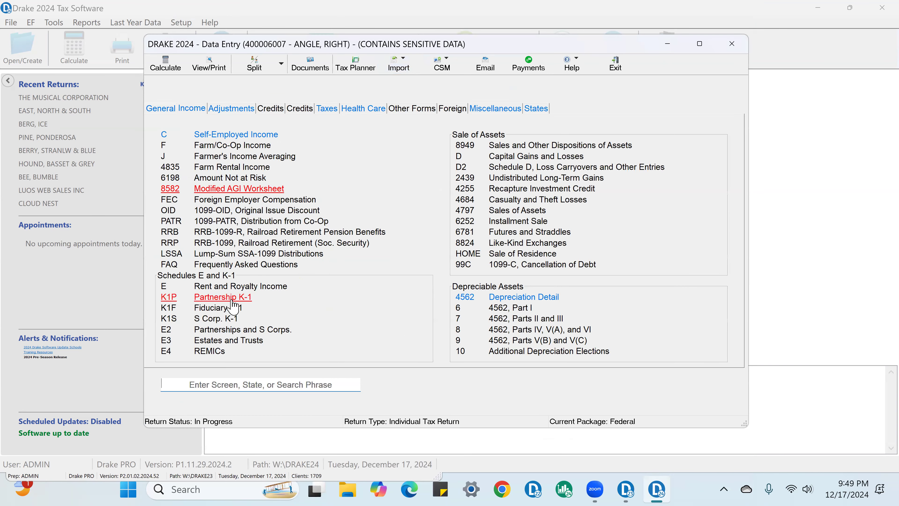
Check the TWO BROTHERS AT LAW K-1: general partner, nonpassive, 205000 ordinary income
left_click(232, 300)
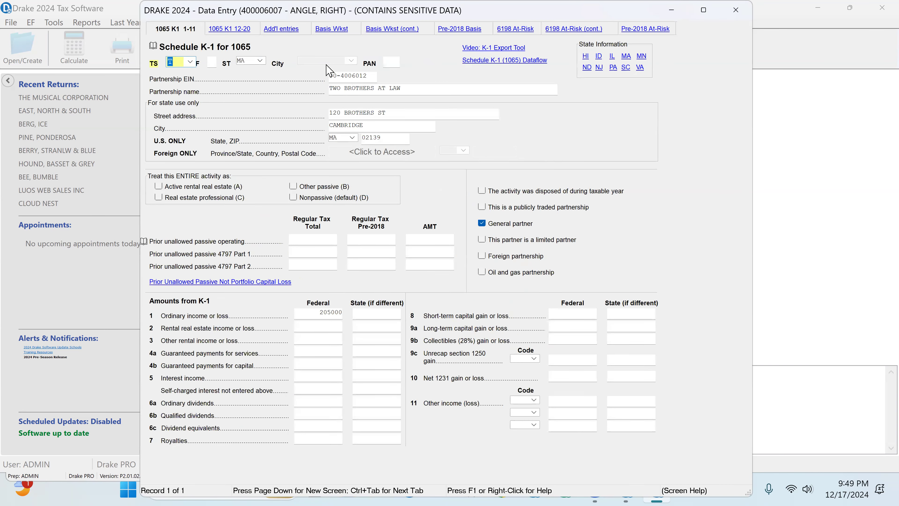
left_click(405, 87)
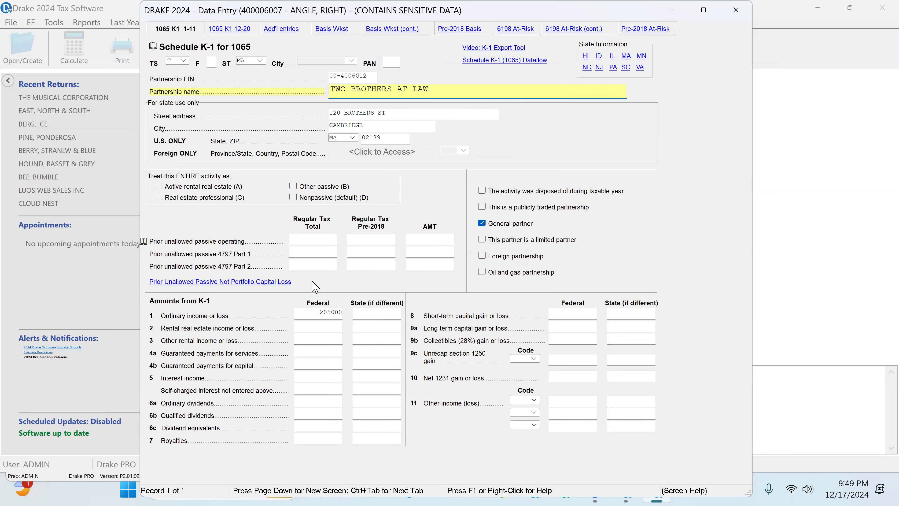
left_click(482, 223)
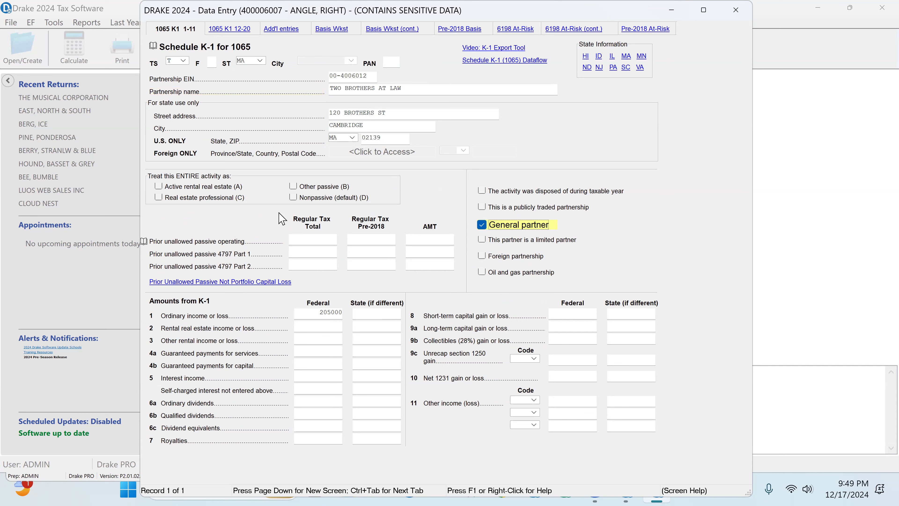
left_click(293, 197)
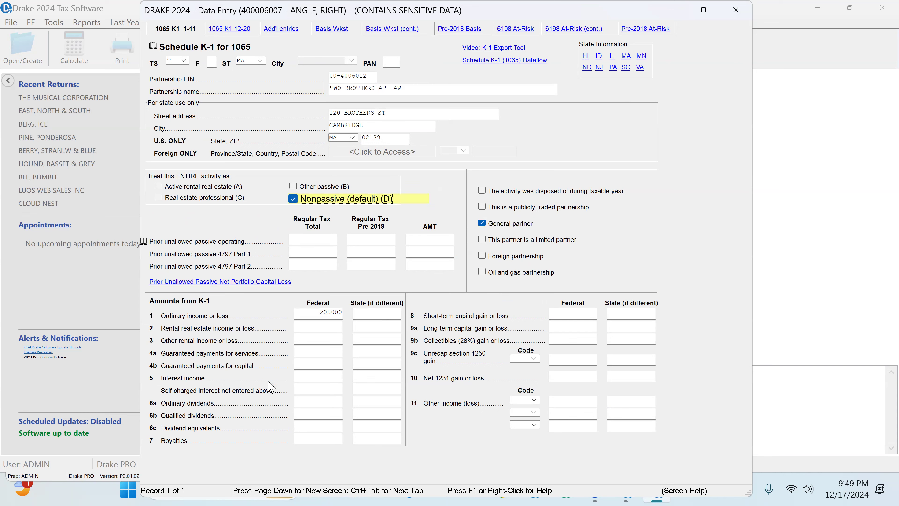
left_click(313, 313)
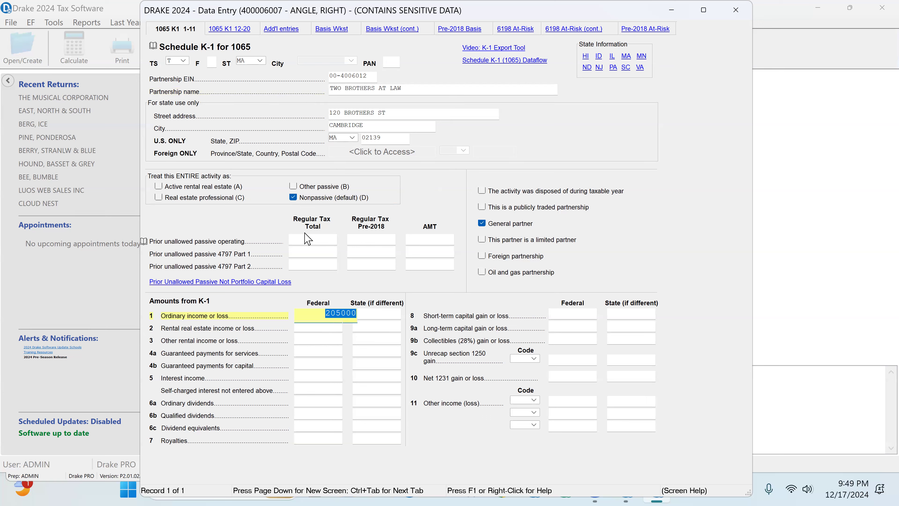
Confirm the K-1's line 14 SE earnings of 205000 with code A
left_click(230, 29)
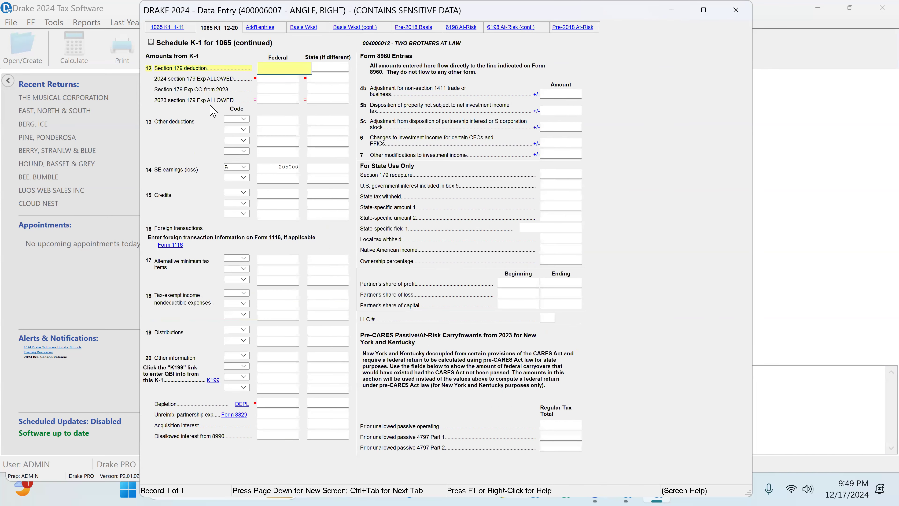
left_click(265, 168)
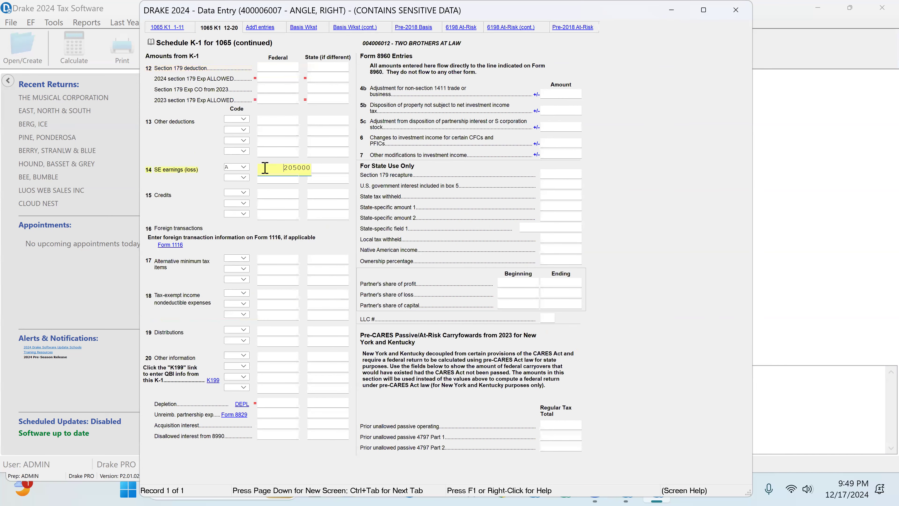
left_click(243, 168)
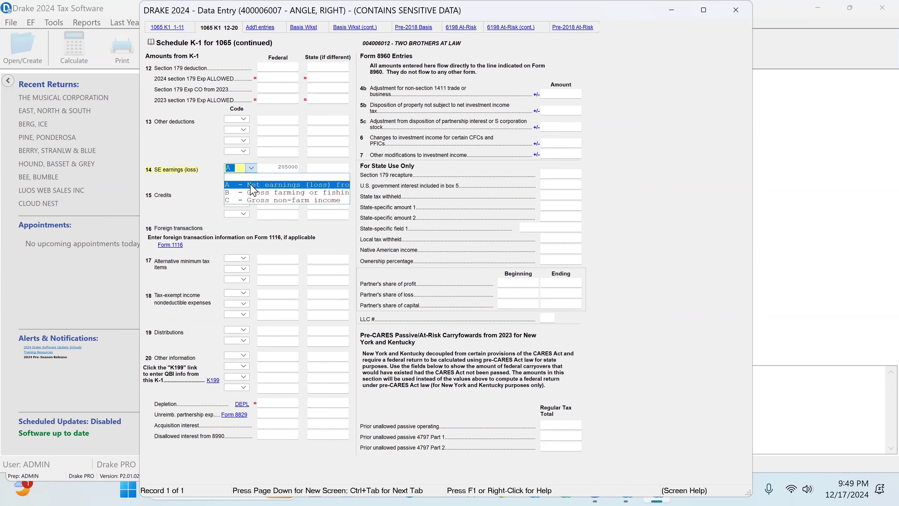
left_click(251, 184)
left_click(273, 166)
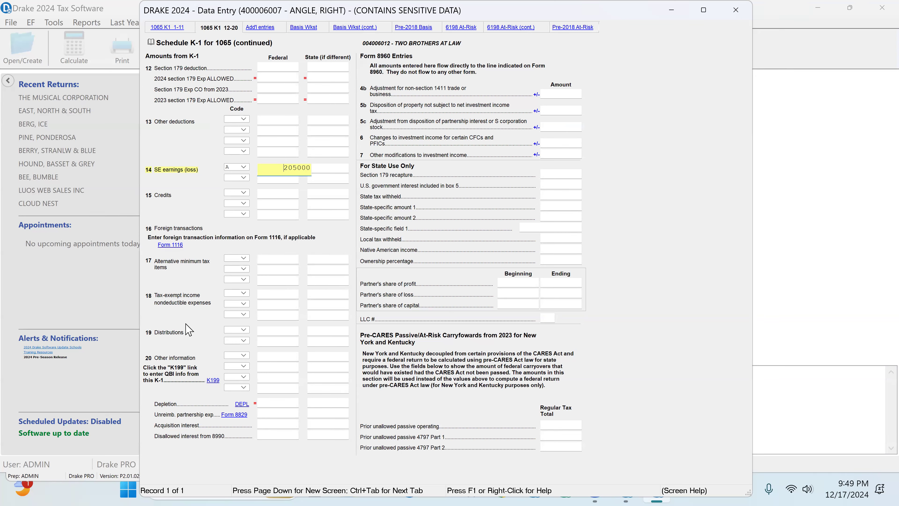
Check the K-1 QBI entry's multi-form code and 205000 ordinary income
left_click(214, 380)
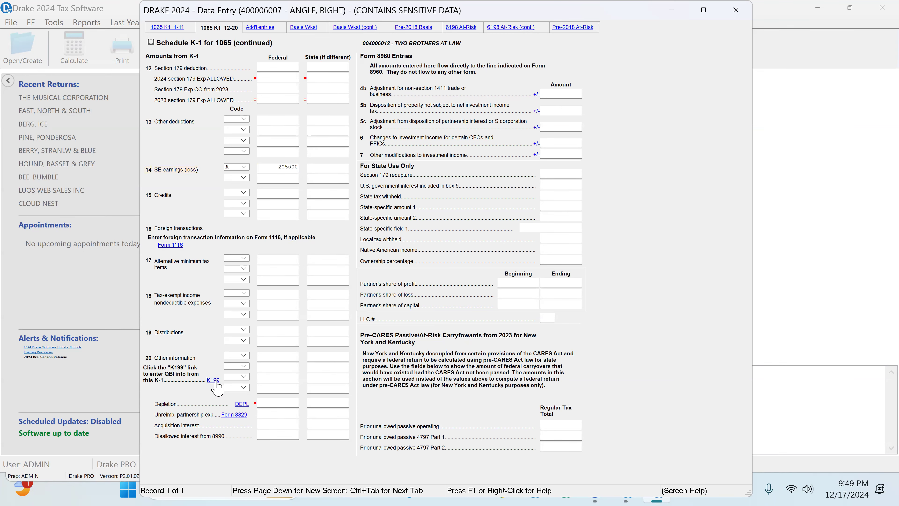
left_click(224, 104)
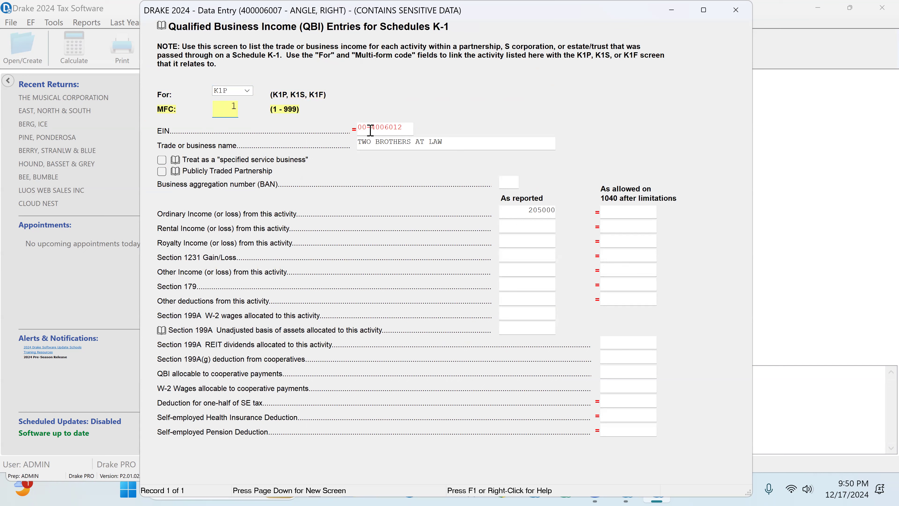
left_click(528, 212)
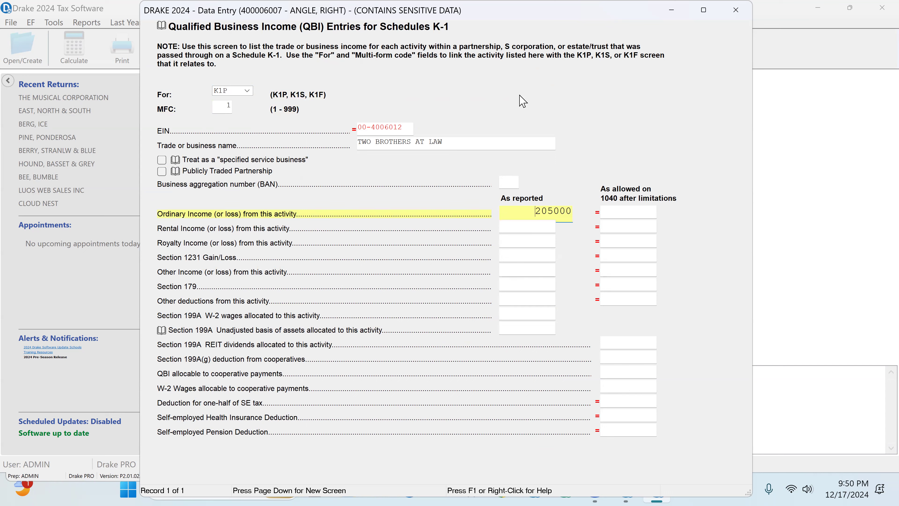
left_click(736, 10)
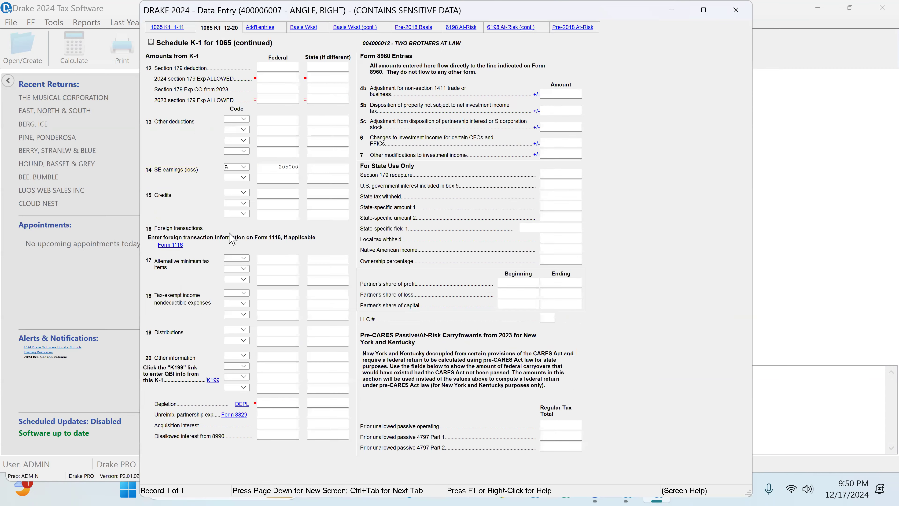
On Form 4562, date the COMPUTER asset 01-10-2024 and delete its 167 prior depreciation
left_click(736, 11)
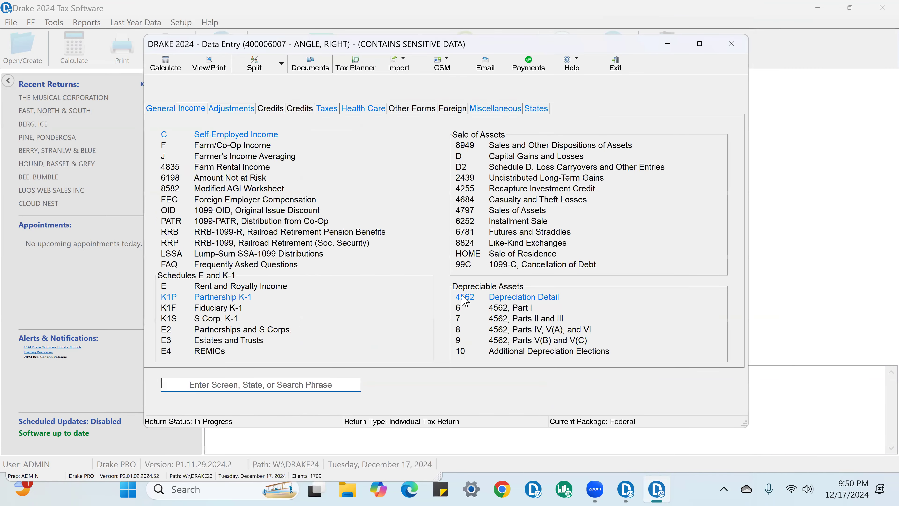
left_click(536, 303)
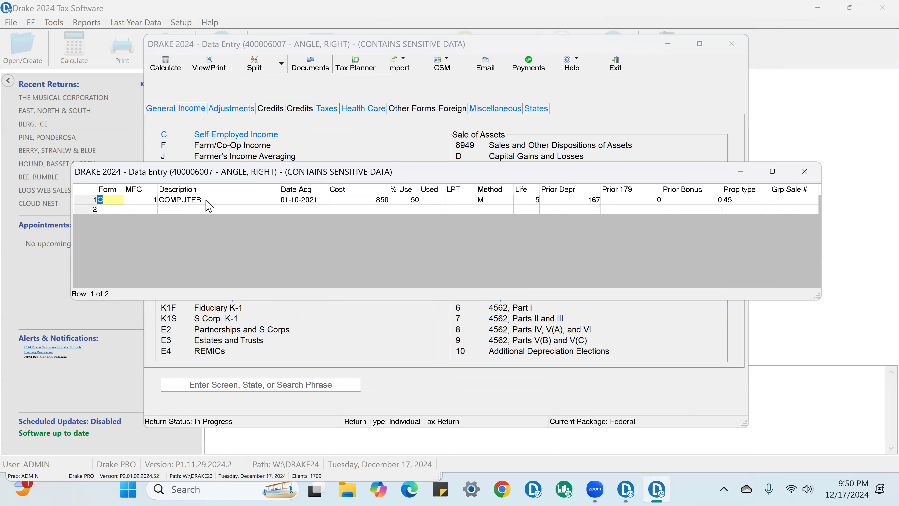
left_click(208, 200)
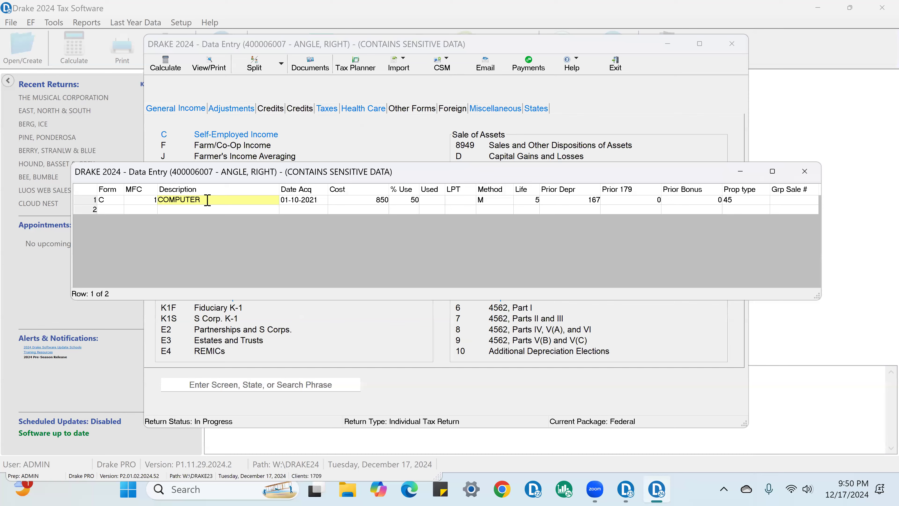
key("Escape")
left_click(361, 63)
type("2")
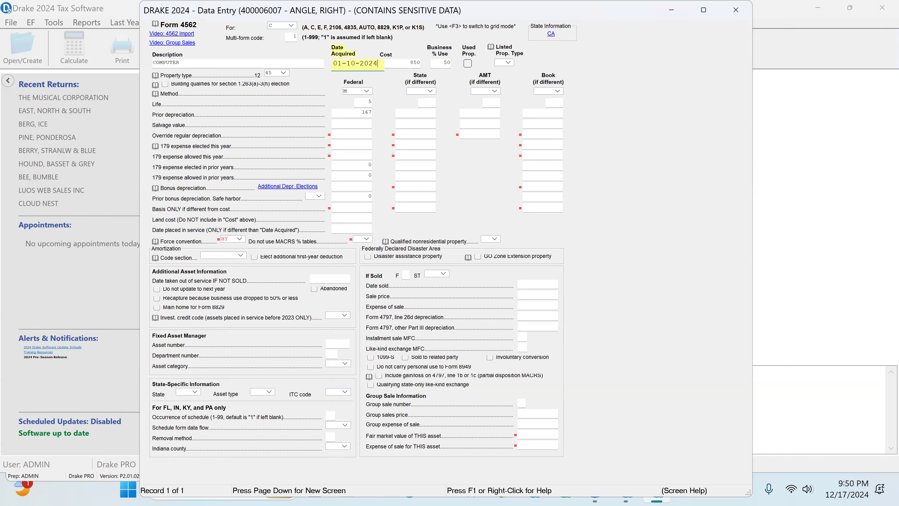
left_click(354, 110)
key("Delete")
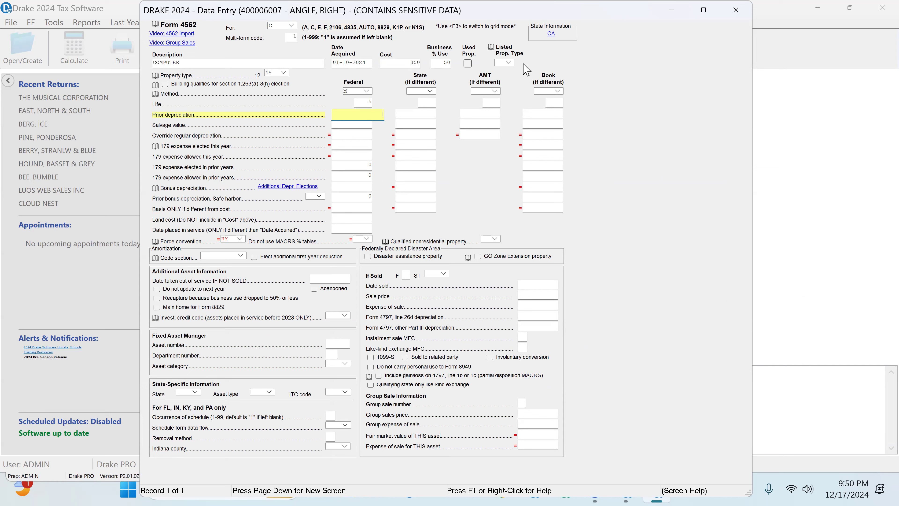
left_click(441, 63)
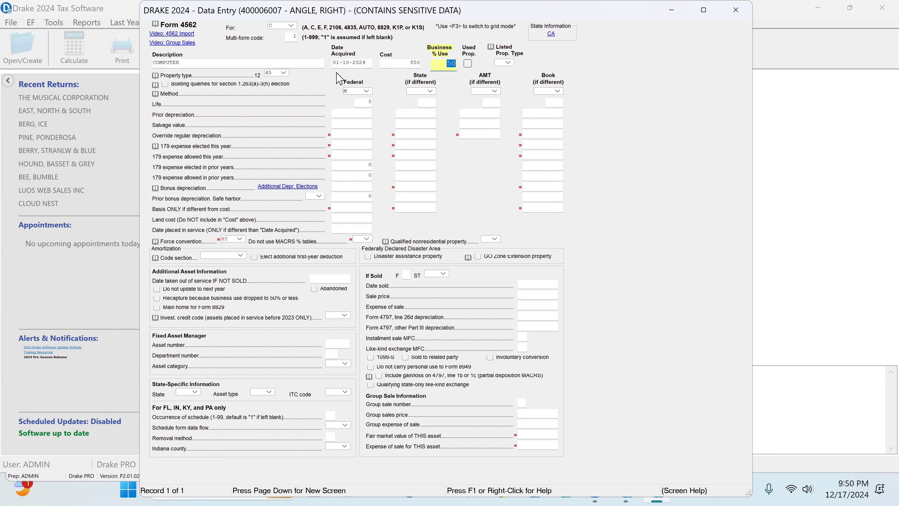
left_click(736, 10)
Confirm the COMPUTER asset stays assigned to Schedule C with its multi-form code
double_click(347, 200)
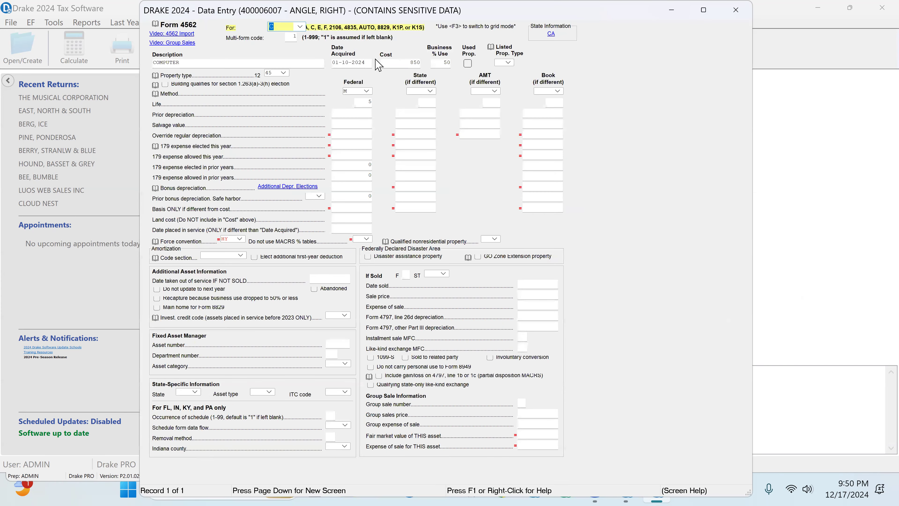
left_click(300, 28)
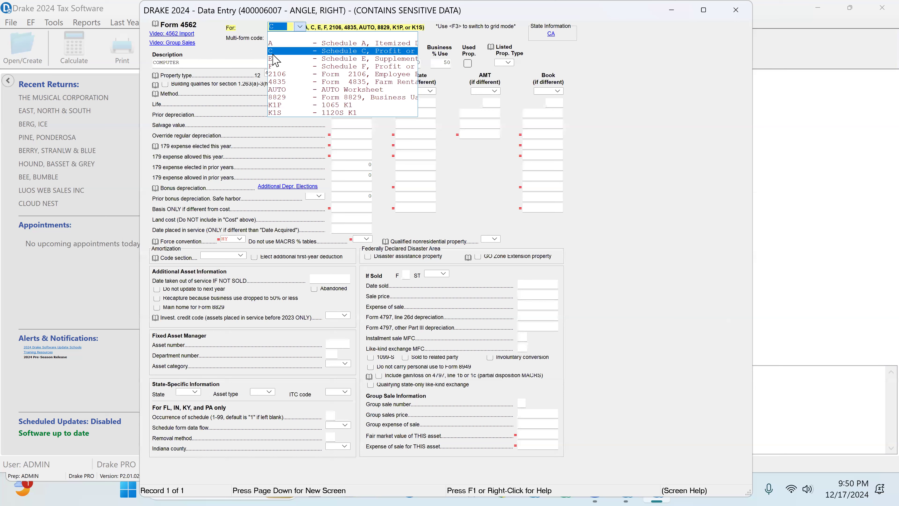
left_click(300, 27)
left_click(295, 36)
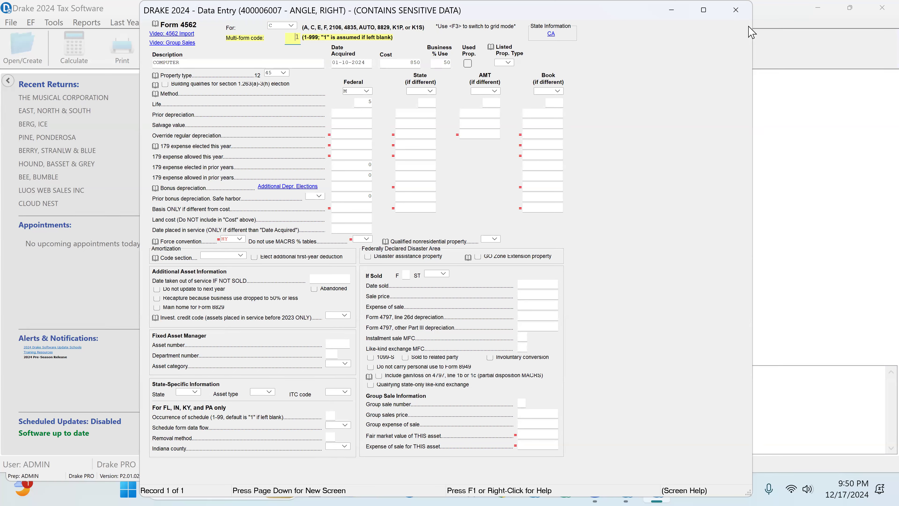
left_click(736, 10)
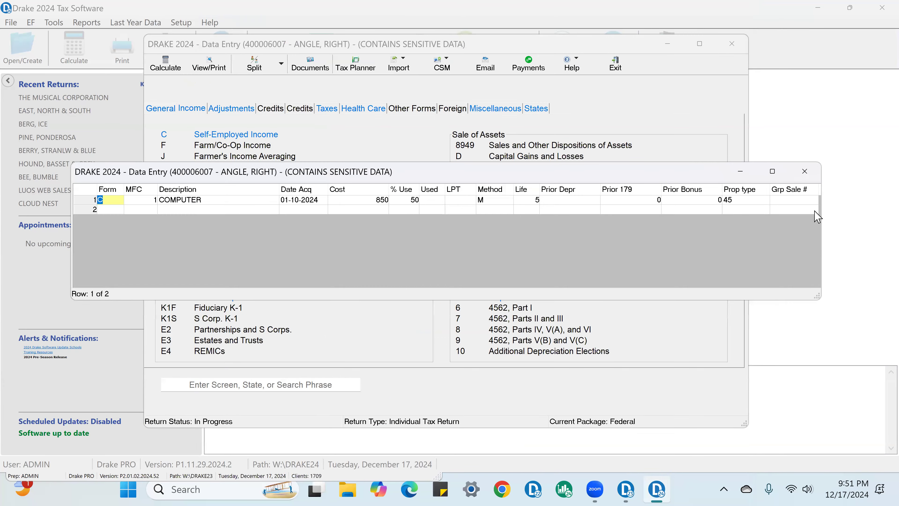
Close the asset grid and browse the Adjustments, Taxes, Health Care and Miscellaneous screens
left_click(805, 172)
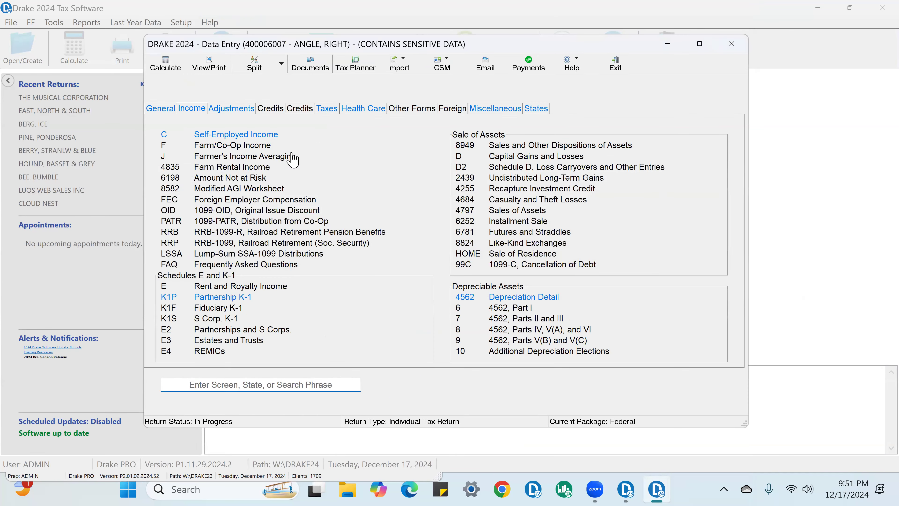
left_click(217, 110)
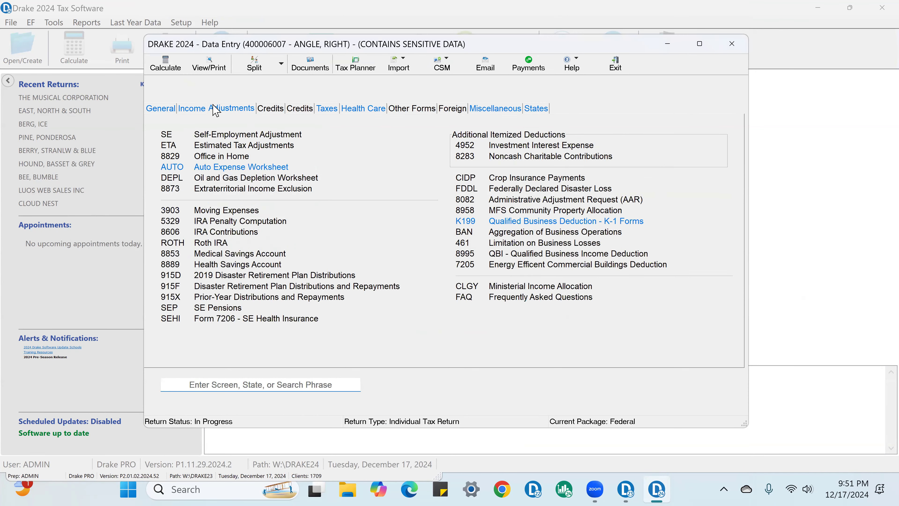
left_click(326, 110)
left_click(362, 107)
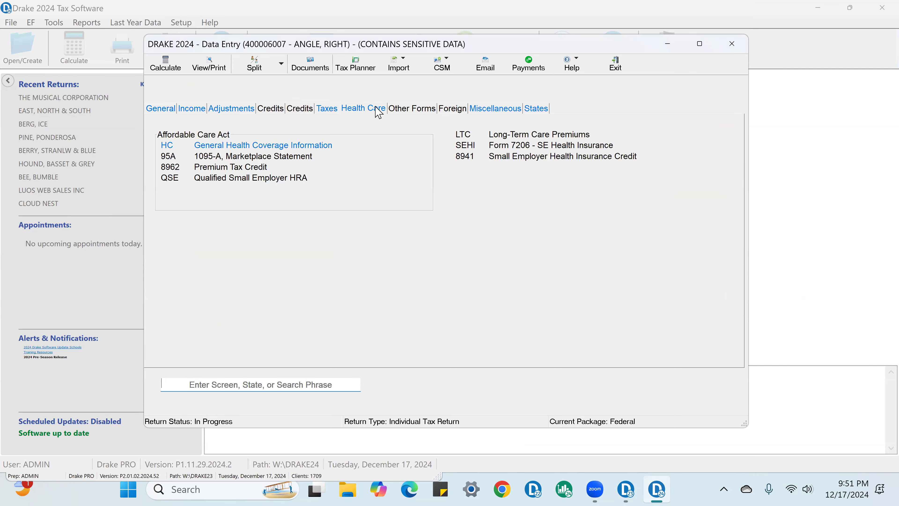
left_click(493, 108)
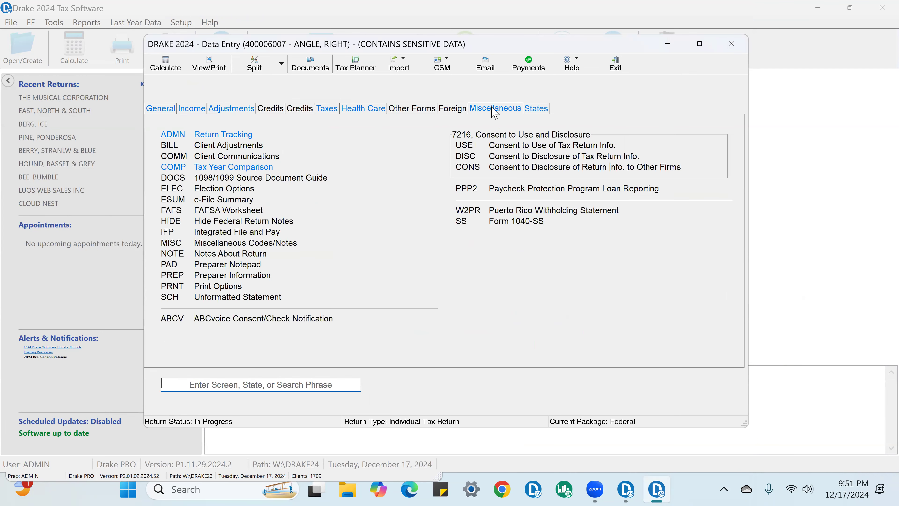
Calculate the return (67,593 due) and jump to the K-1 flagged for invalid EIN
left_click(169, 69)
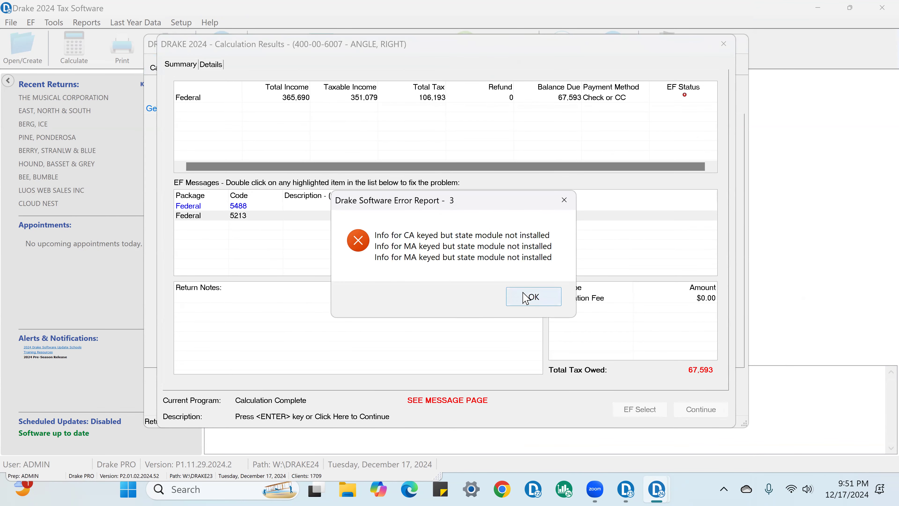
left_click(530, 297)
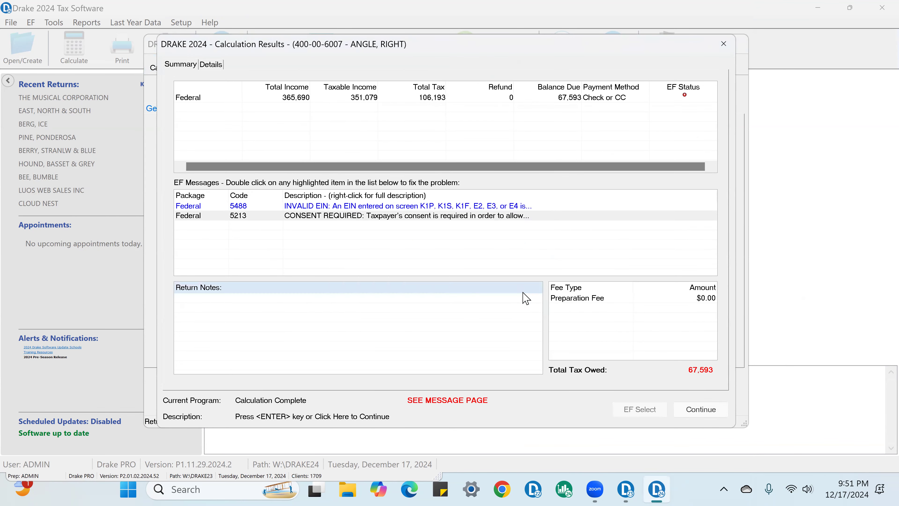
left_click(396, 207)
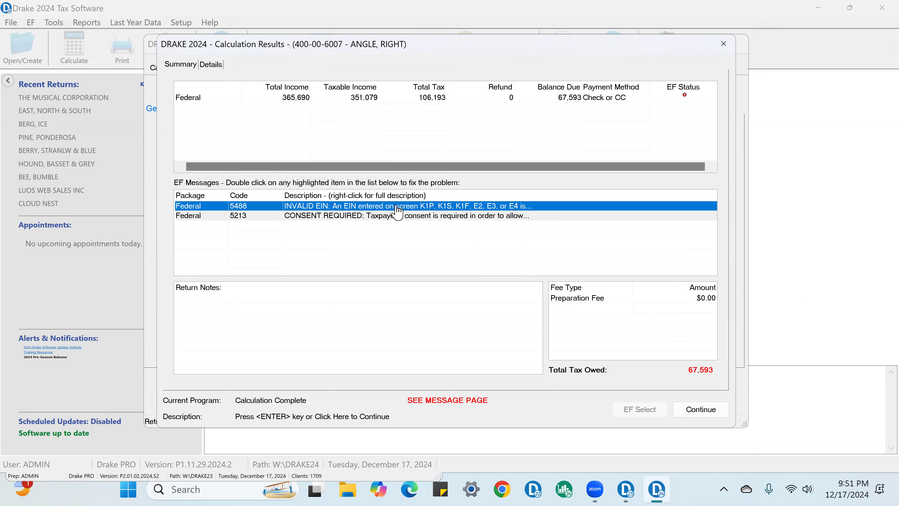
double_click(397, 207)
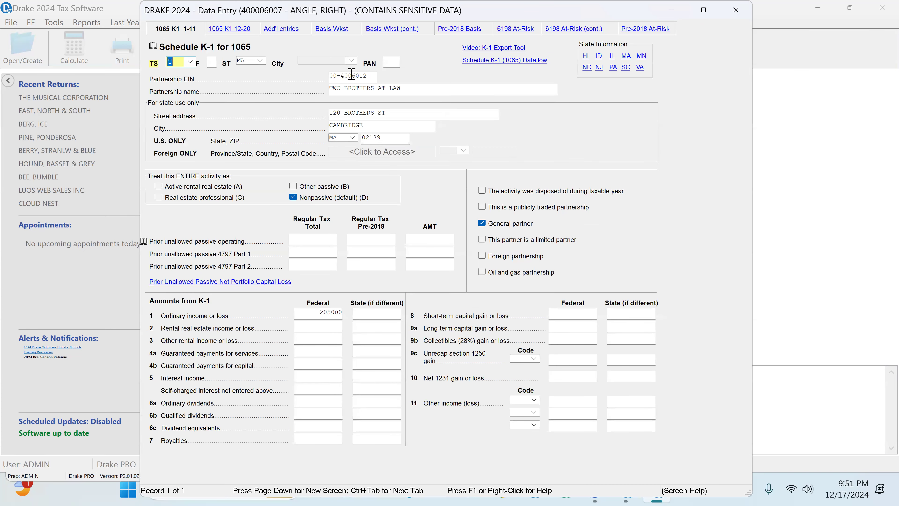
Correct the partnership EIN by retyping its first two digits as 12
left_click_drag(337, 77, 333, 78)
type("12")
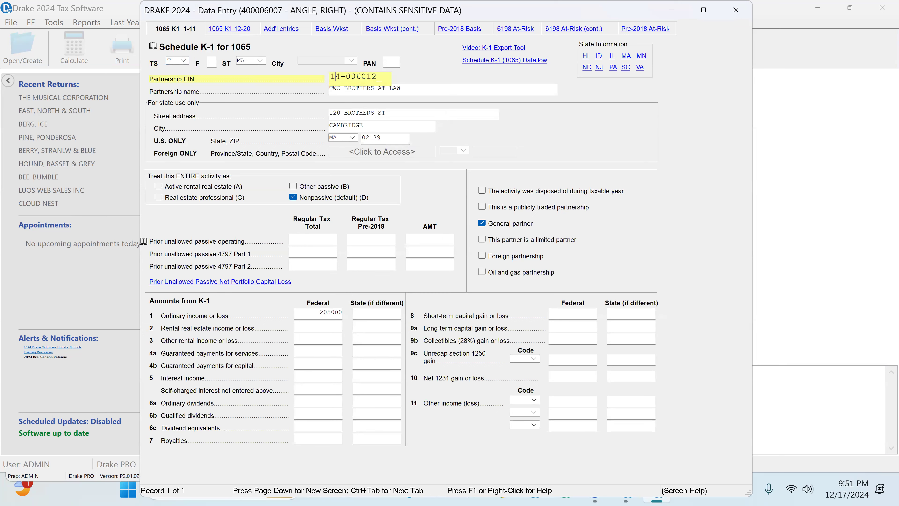
left_click(736, 10)
Recalculate and open the full description of EF message 5213 requiring taxpayer consent
left_click(165, 63)
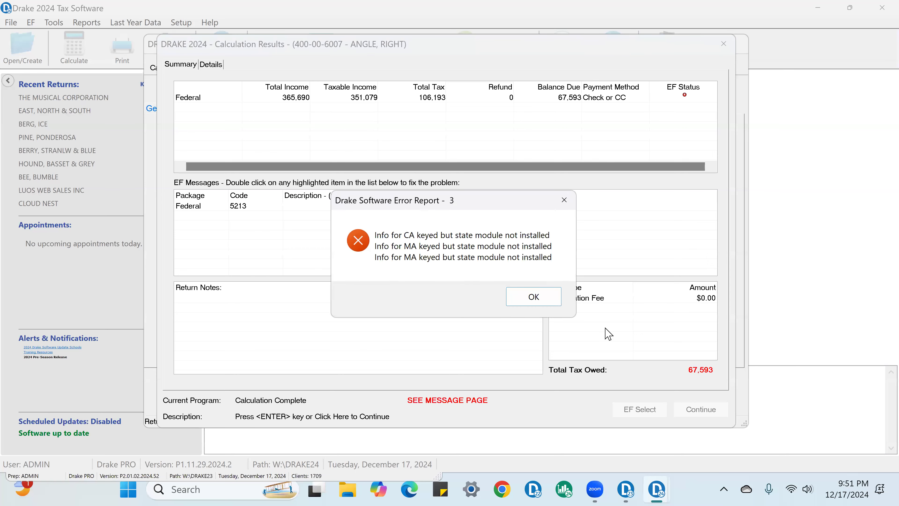
left_click(541, 300)
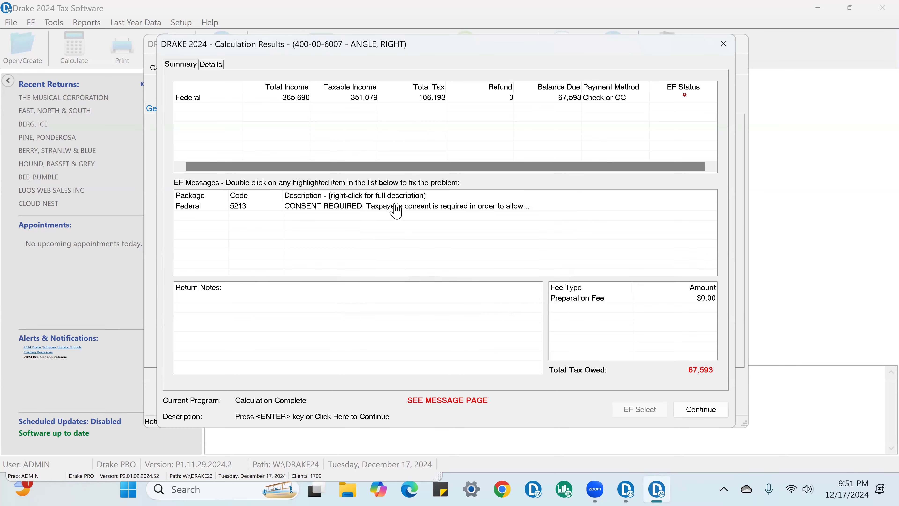
left_click(411, 208)
right_click(412, 211)
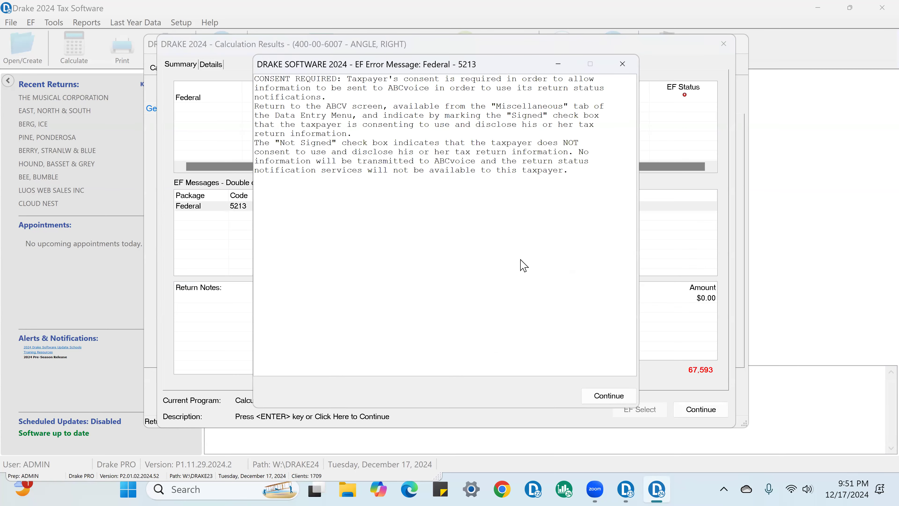
Close the message windows and set the ABCvoice contact method to Text
left_click(608, 396)
left_click(700, 410)
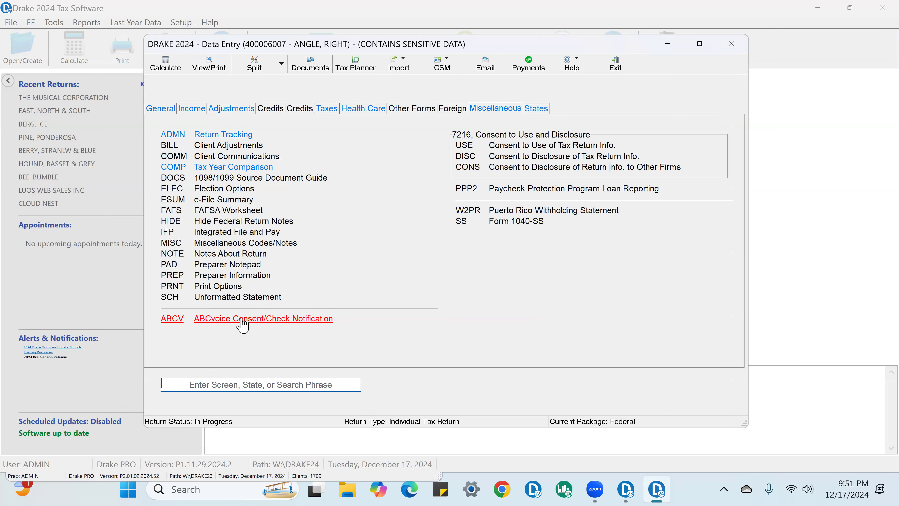
left_click(243, 322)
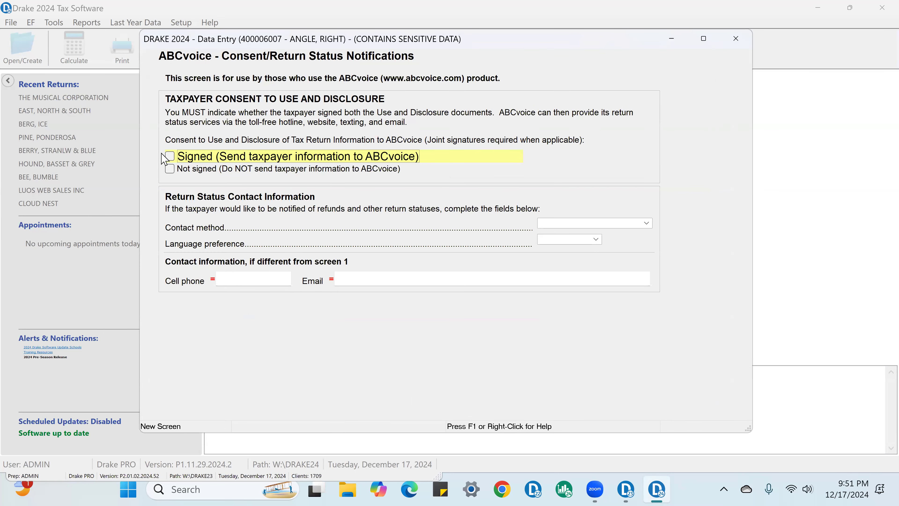
left_click(645, 224)
left_click(560, 249)
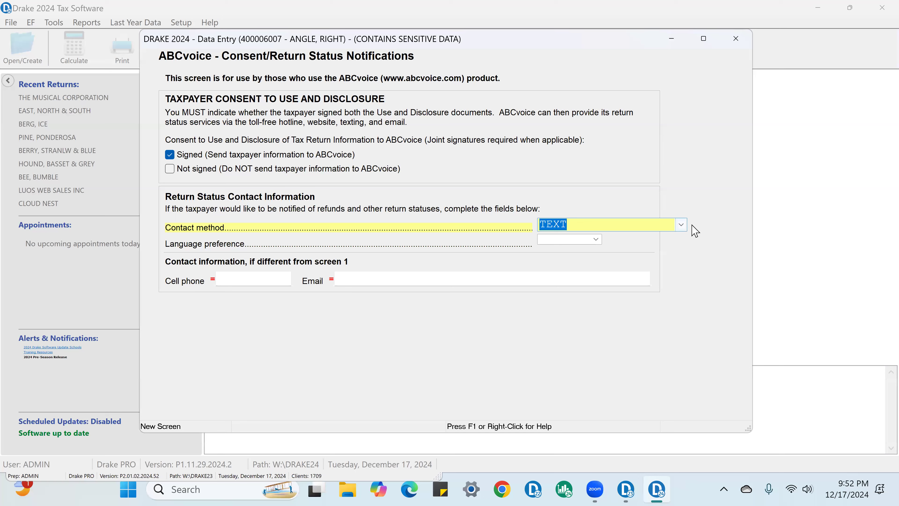
left_click(683, 226)
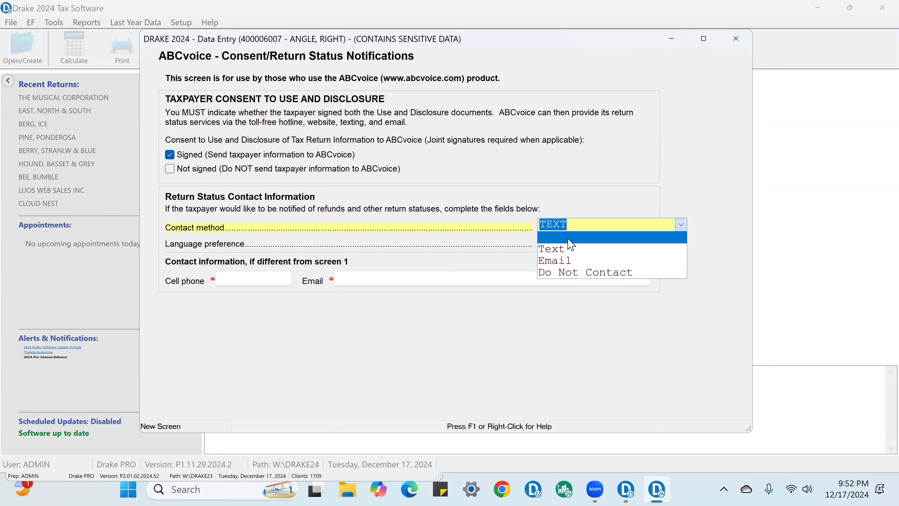
left_click(566, 250)
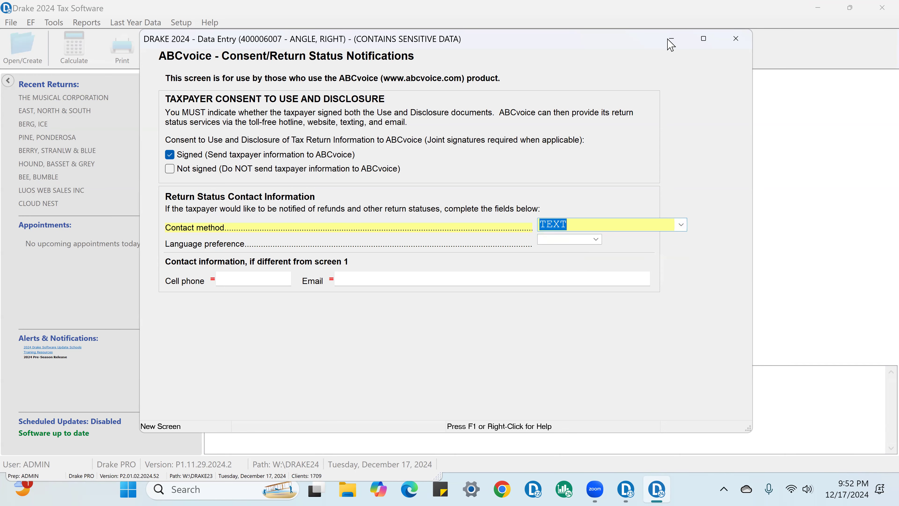
left_click(736, 38)
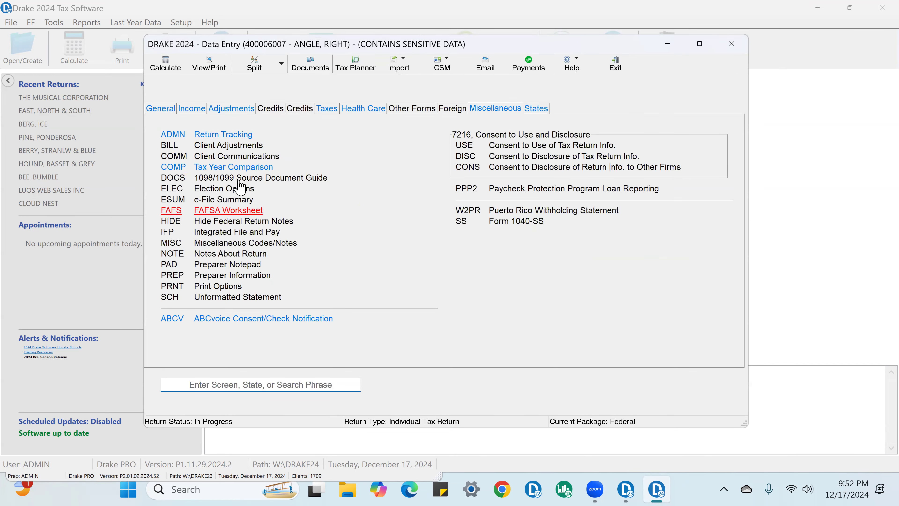
Recalculate the return, dismiss the state module warning, and open View/Print
left_click(161, 66)
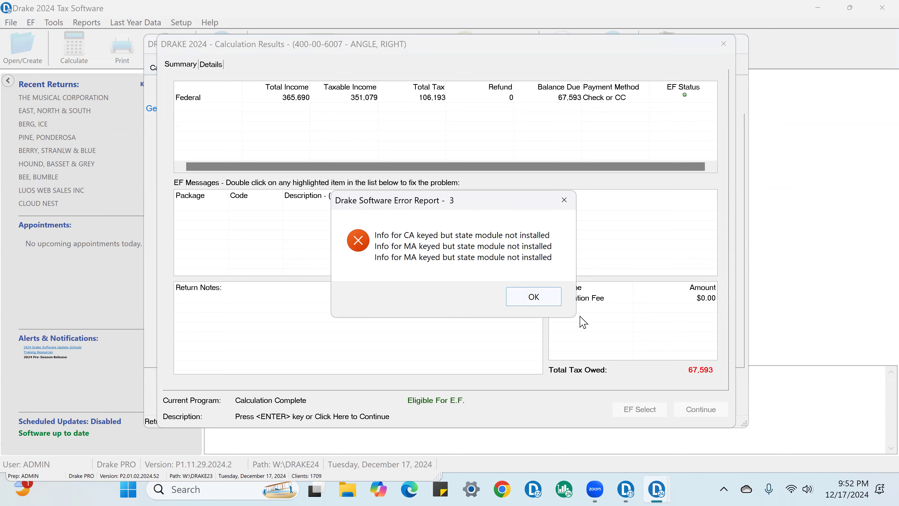
left_click(547, 296)
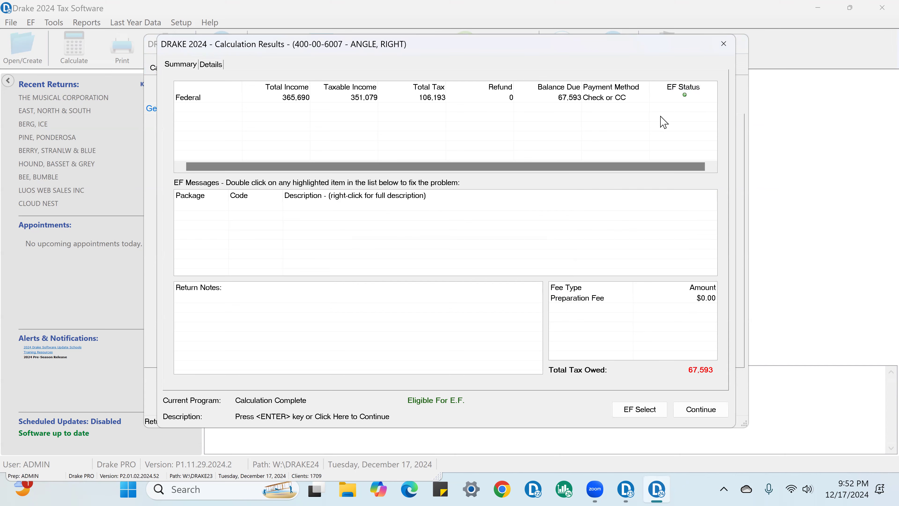
left_click(700, 417)
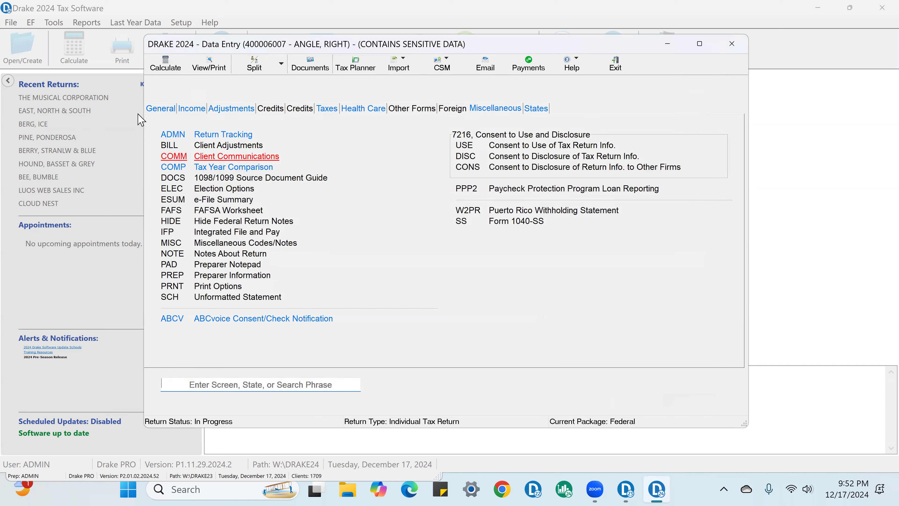
left_click(210, 65)
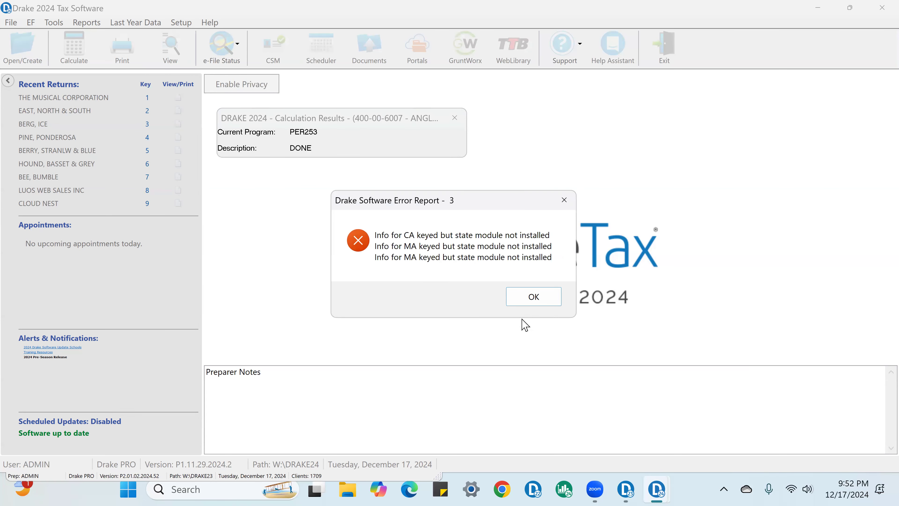
Review the tick-marked Form 1040 past the state-module warning, then return to data entry
left_click(523, 298)
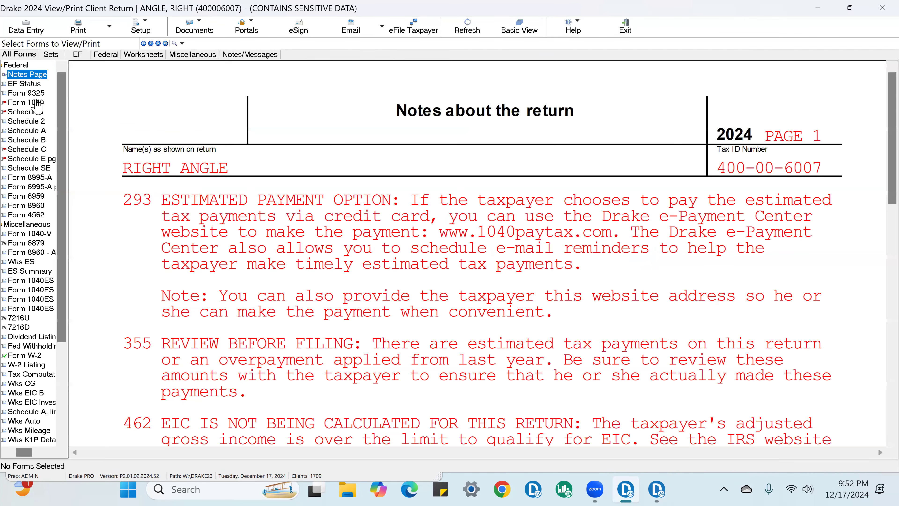
left_click(35, 102)
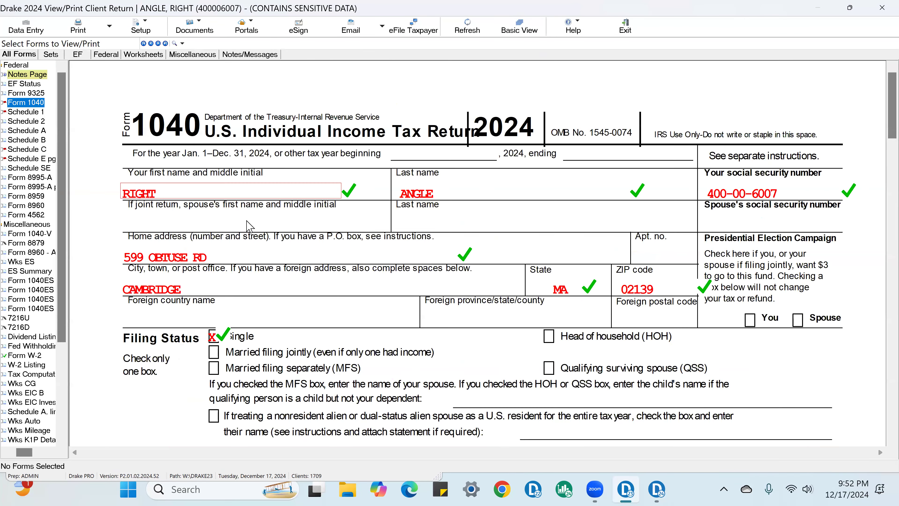
left_click(333, 197)
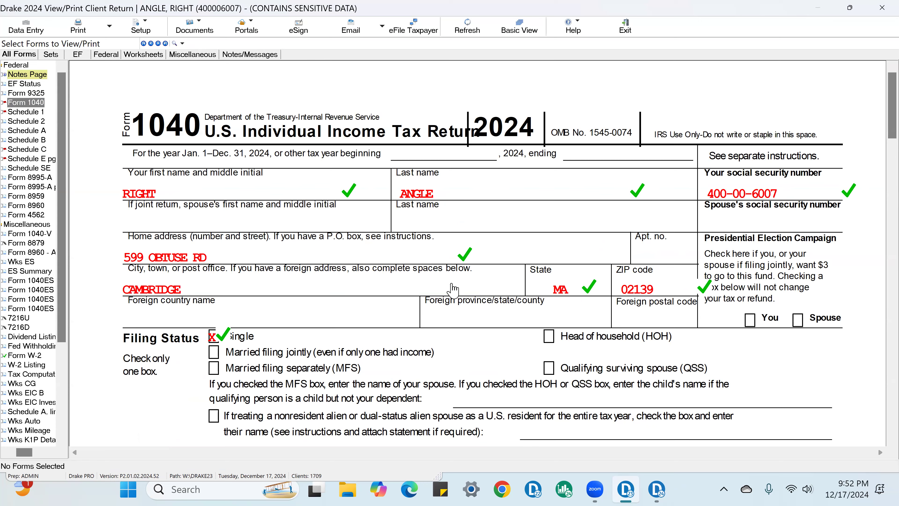
scroll(632, 274, "down", 1)
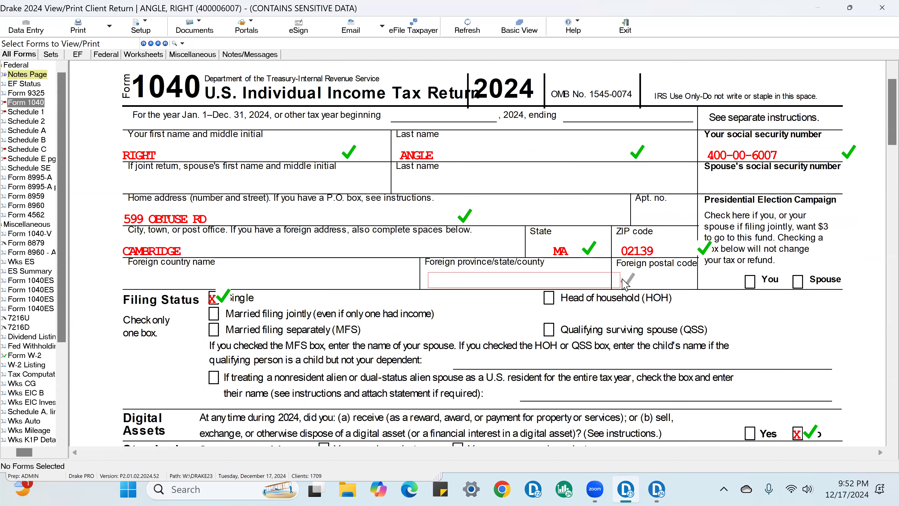
scroll(632, 273, "down", 4)
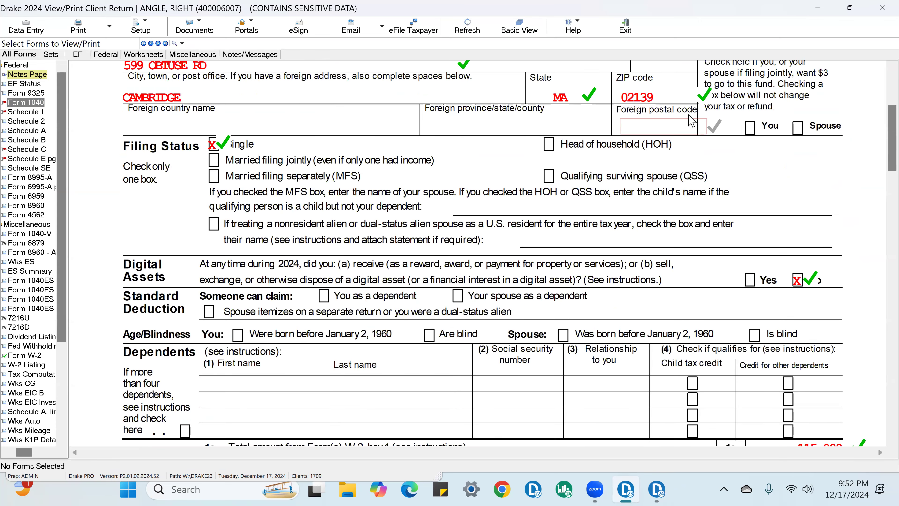
scroll(801, 295, "up", 3)
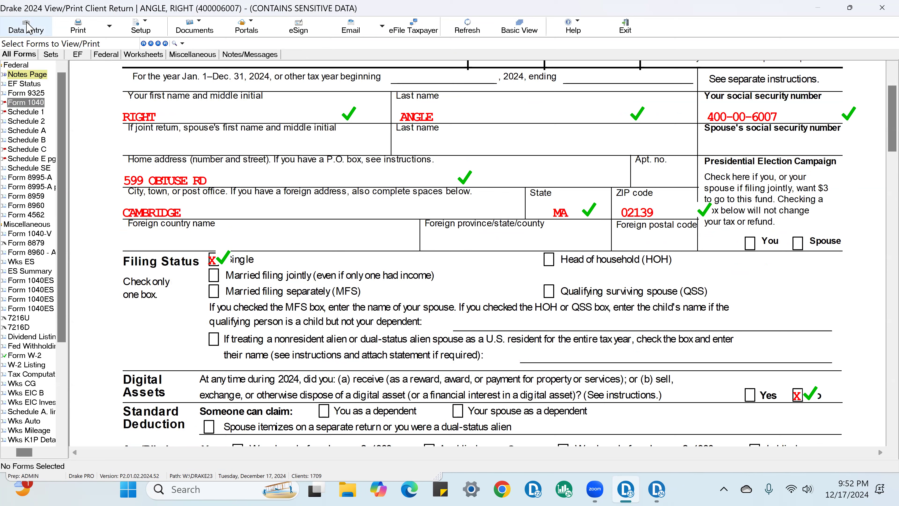
left_click(28, 30)
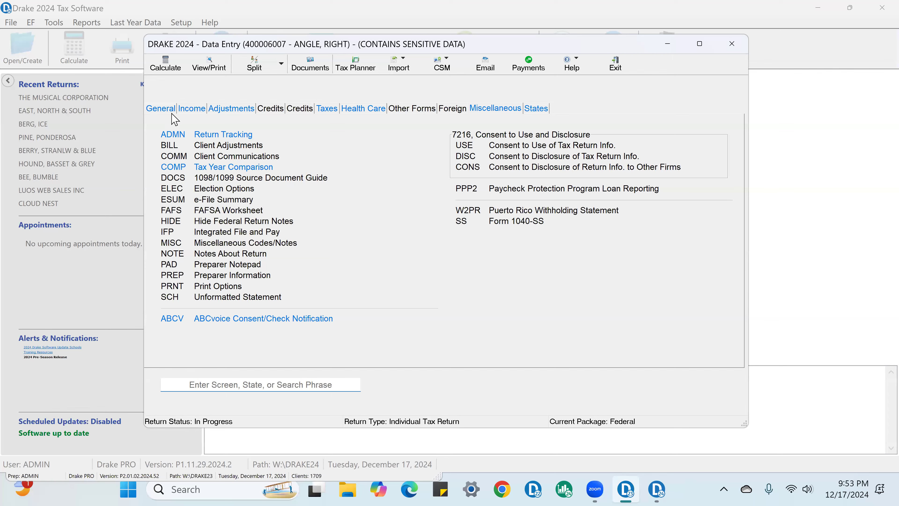
Alter the taxpayer's last name in Name and Address and check the resulting flag on Form 1040
left_click(169, 110)
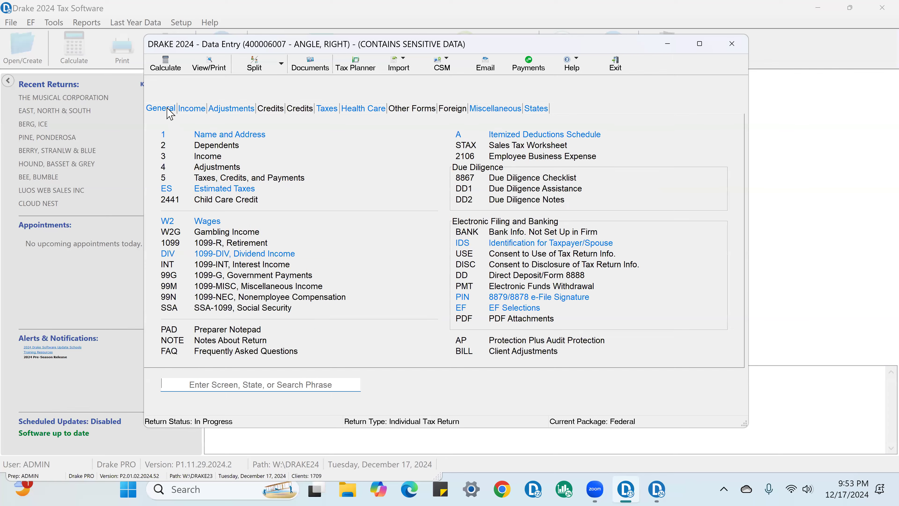
left_click(247, 136)
left_click(224, 72)
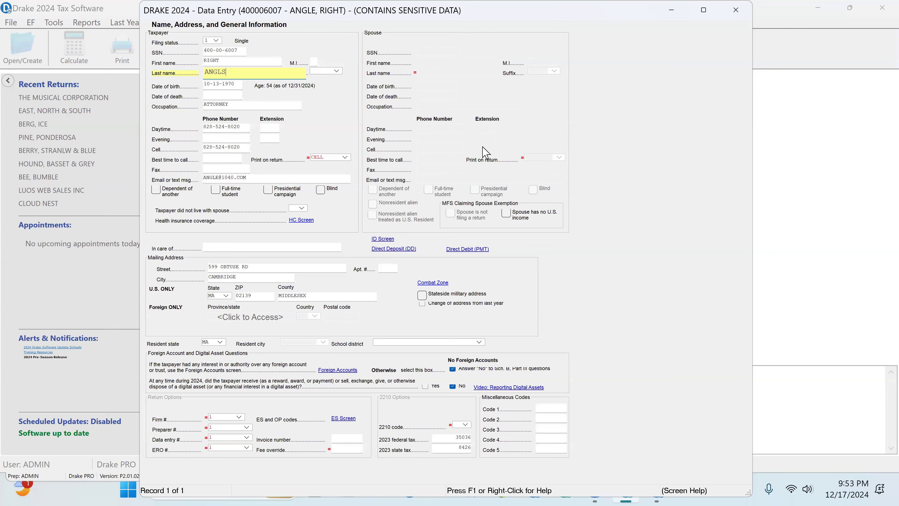
left_click(734, 14)
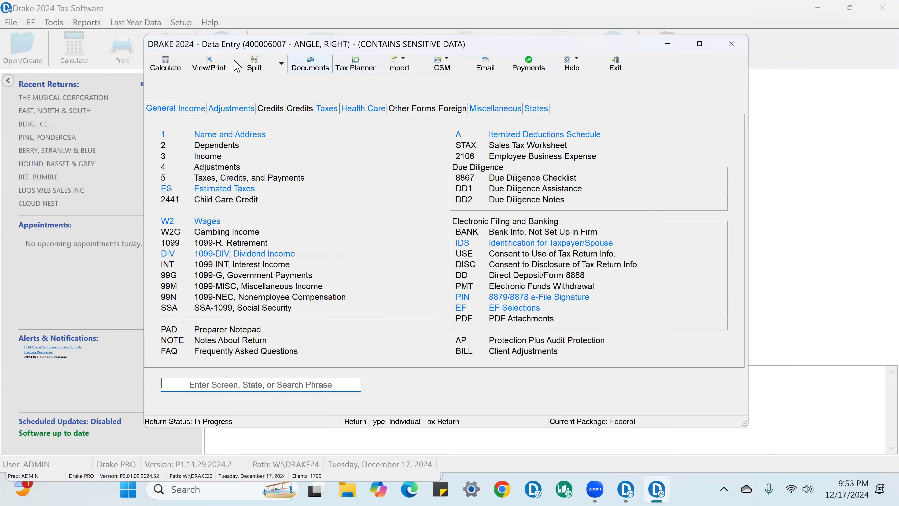
left_click(210, 66)
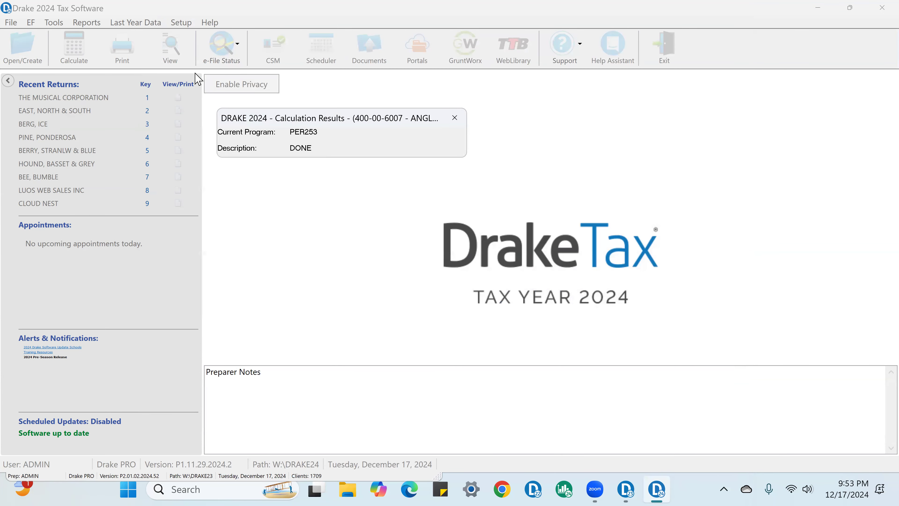
left_click(535, 296)
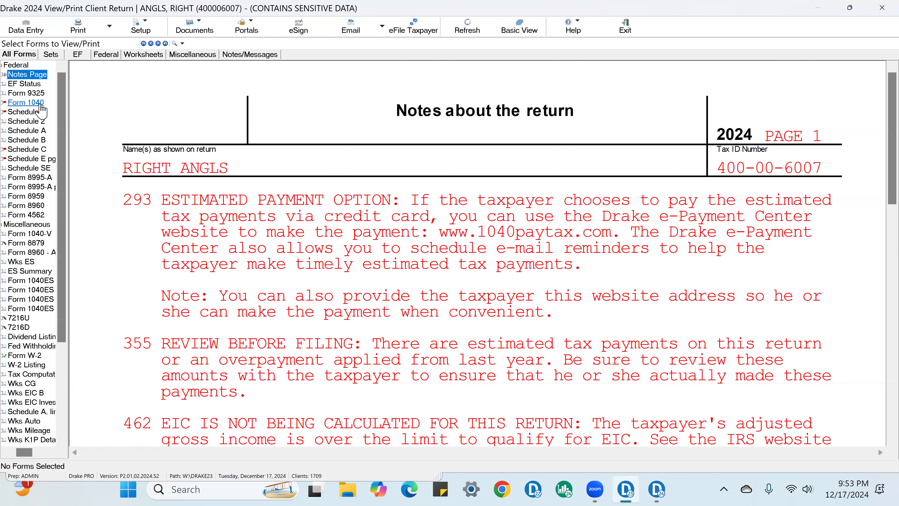
left_click(41, 107)
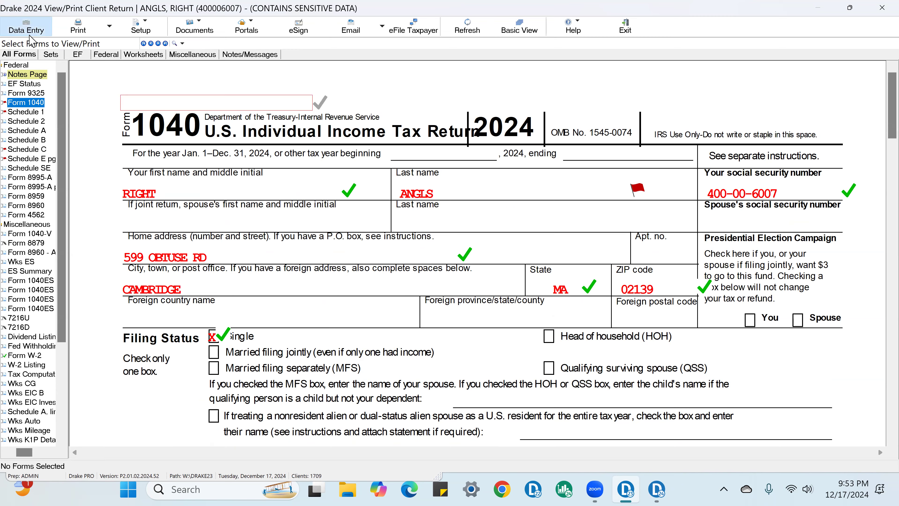
Restore the taxpayer's original last name and reopen the return in View/Print
left_click(21, 30)
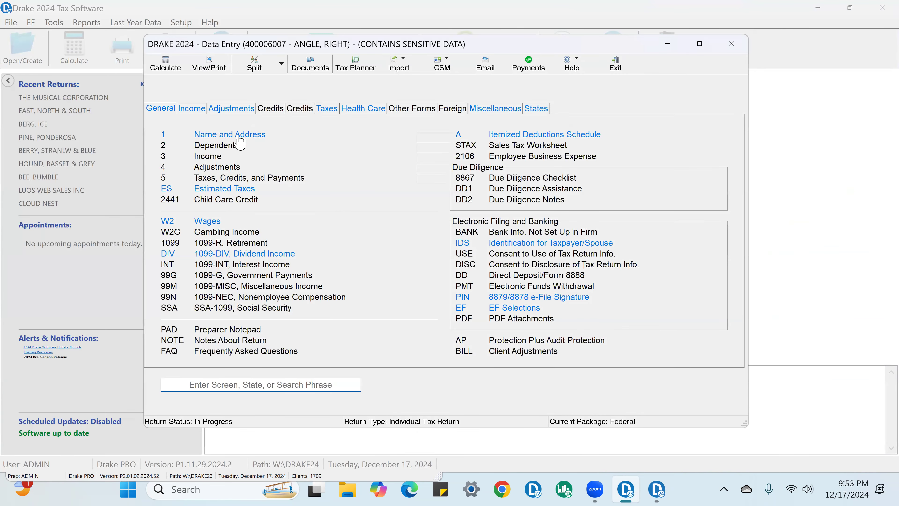
left_click(255, 135)
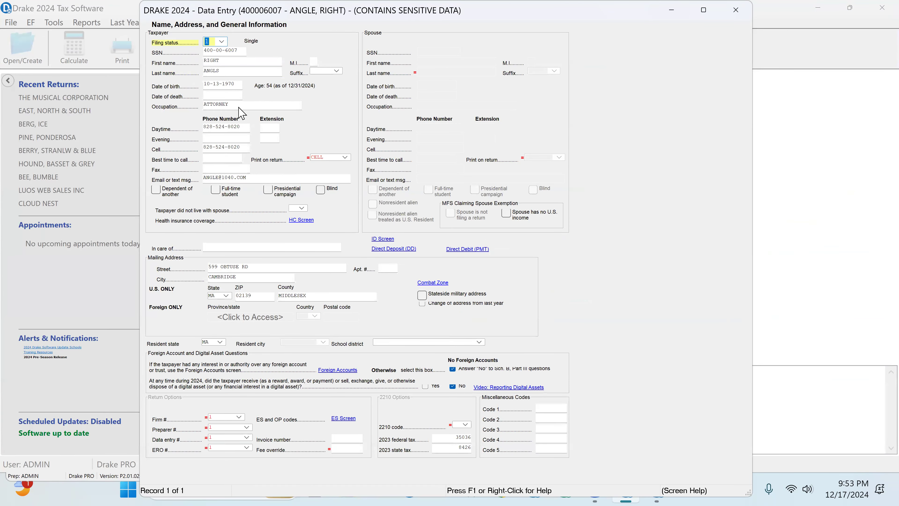
left_click(230, 72)
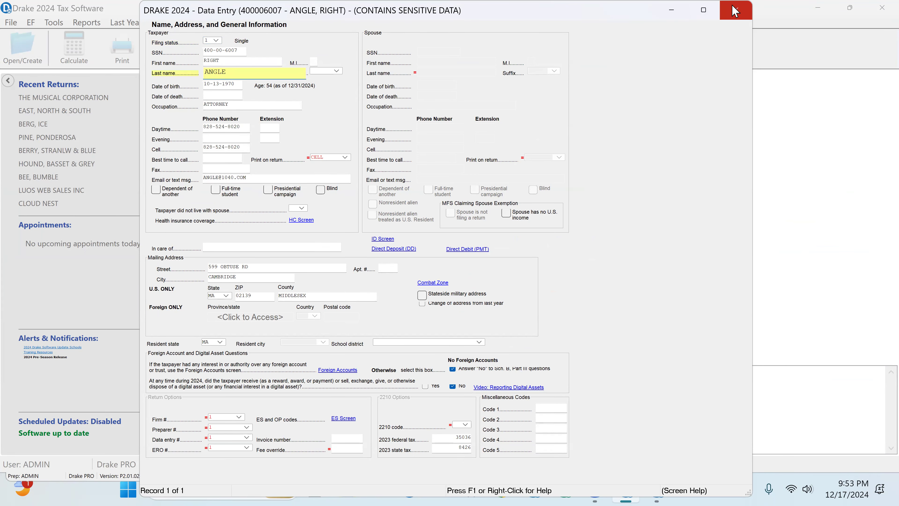
key("Escape")
left_click(205, 63)
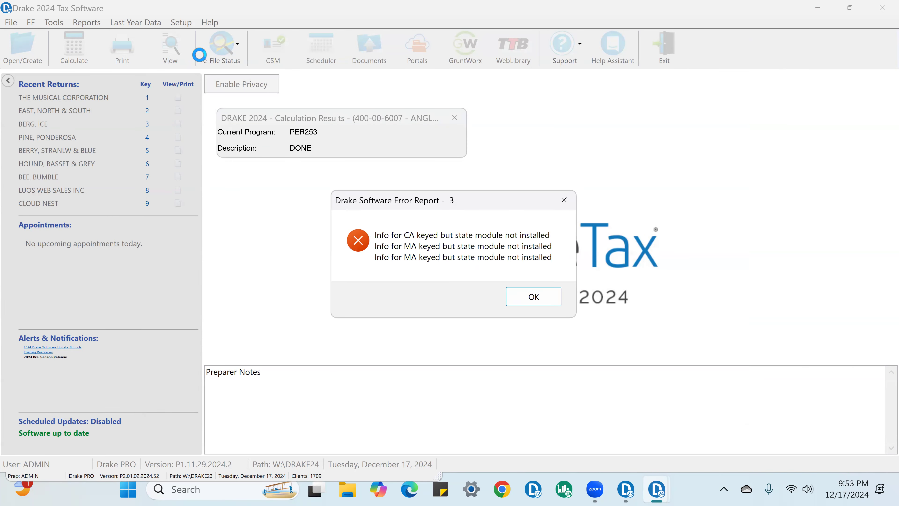
Scroll through Form 1040 with the restored last name ticked, then bring up the client's W-2
left_click(534, 300)
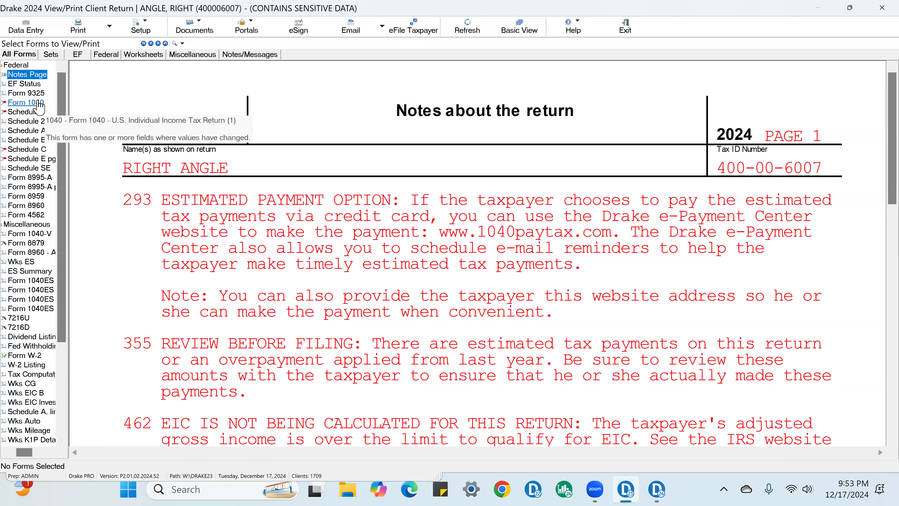
left_click(25, 103)
scroll(834, 314, "down", 3)
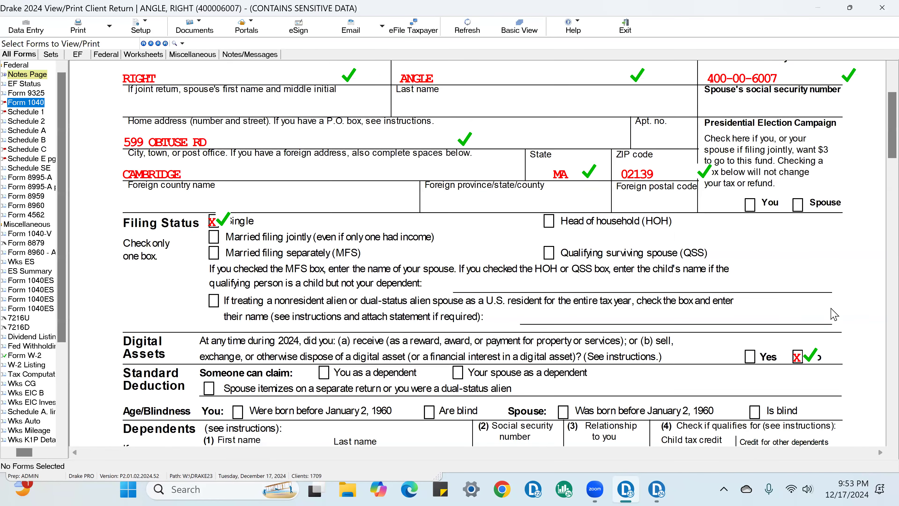
scroll(834, 314, "down", 3)
scroll(707, 280, "up", 4)
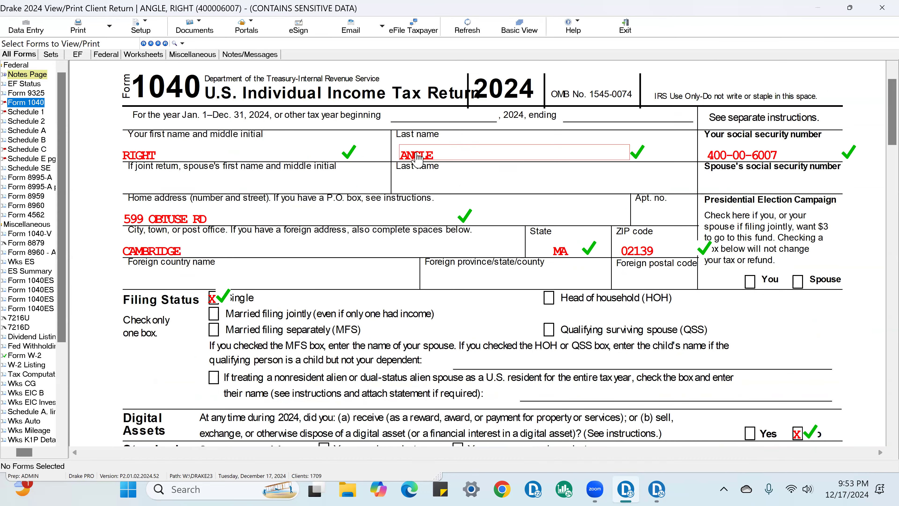
scroll(826, 312, "down", 3)
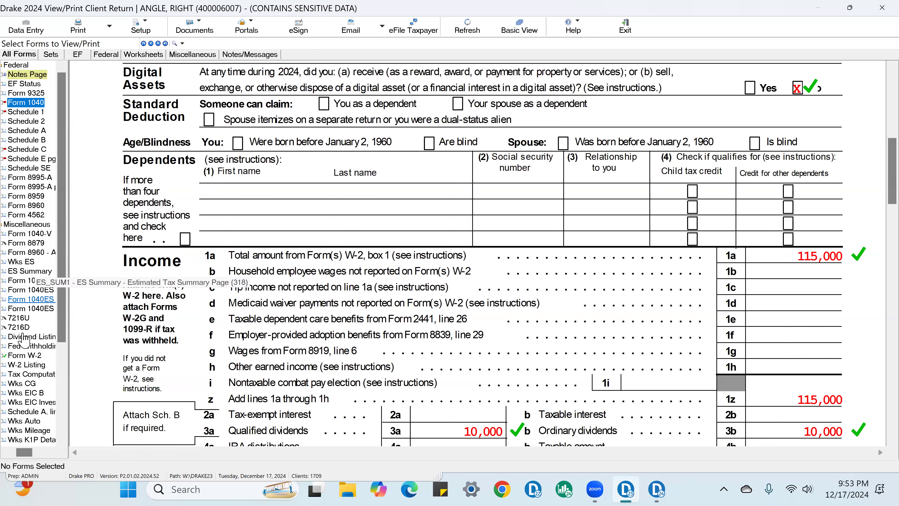
left_click(25, 356)
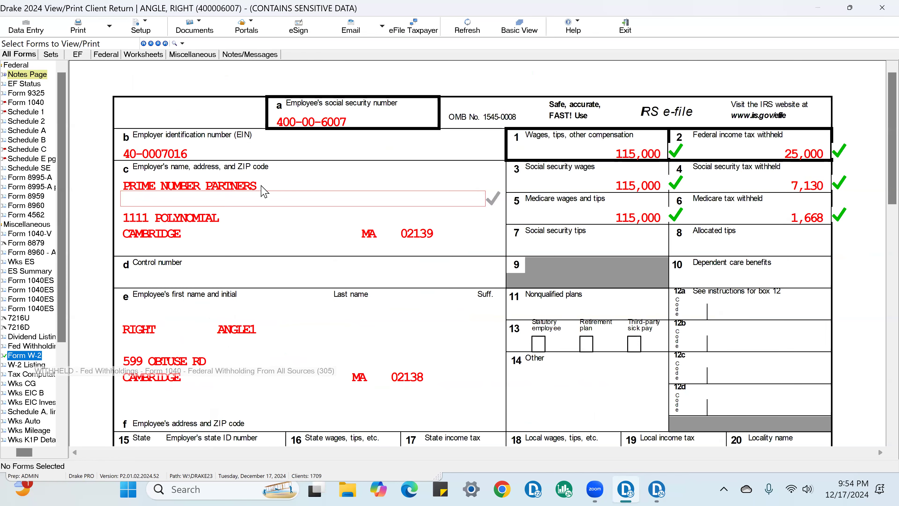
Tick-mark the W-2's employee SSN, employer EIN, employer name and street address as reviewed
left_click(342, 121)
left_click(200, 153)
left_click(266, 183)
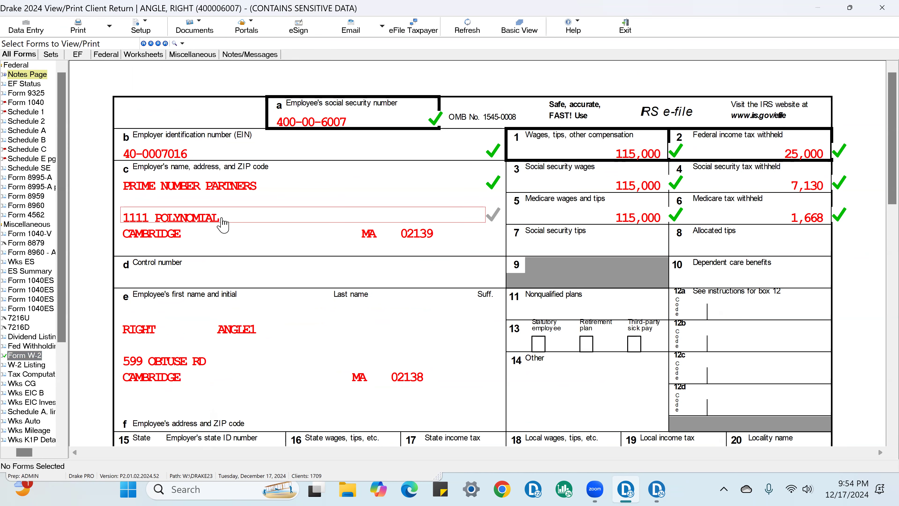
left_click(225, 223)
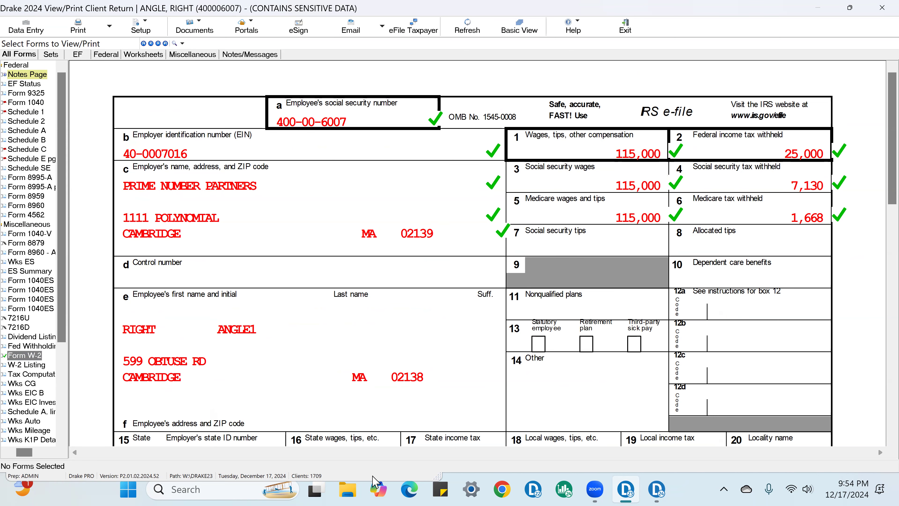
scroll(734, 396, "down", 1)
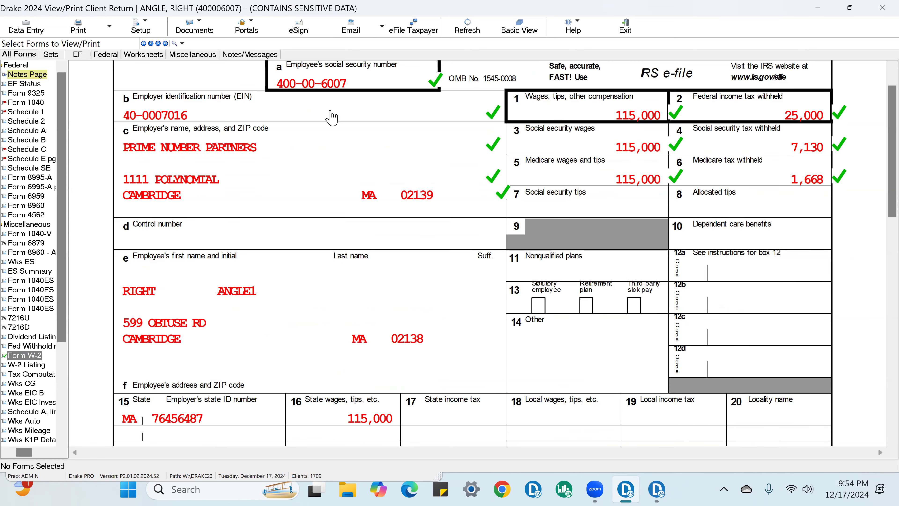
scroll(299, 99, "up", 1)
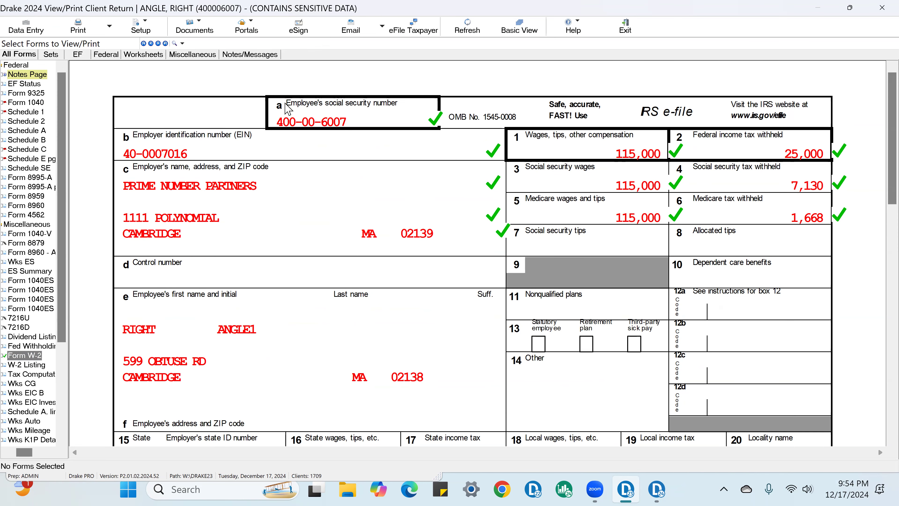
left_click(413, 119)
left_click(484, 188)
left_click(484, 188)
Tick-mark W-2 boxes 1 and 2, then boxes 17, 19, 20 and 14 as reviewed
scroll(210, 215, "down", 2)
scroll(210, 215, "down", 1)
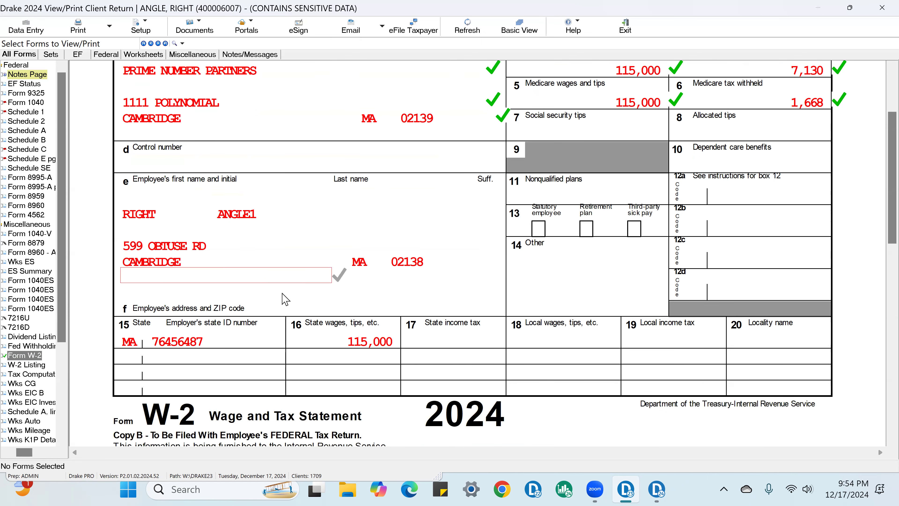
scroll(745, 294, "up", 3)
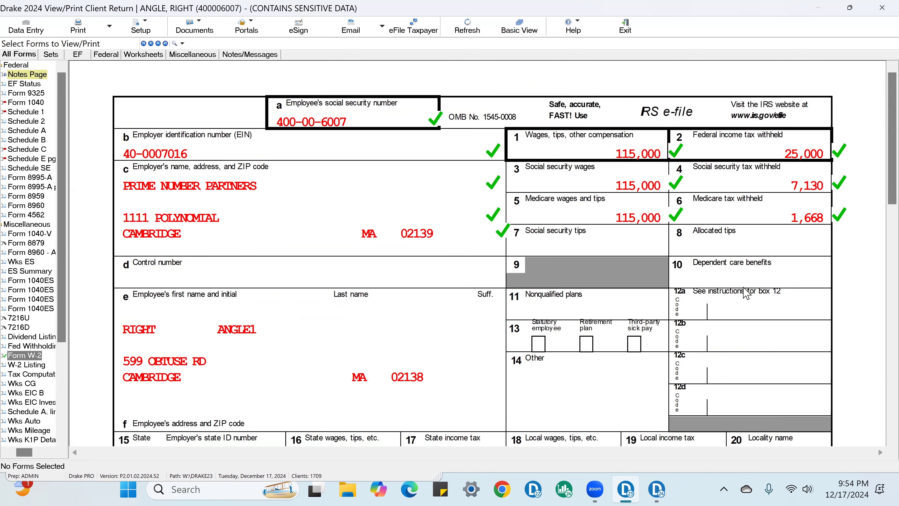
left_click(668, 155)
left_click(668, 156)
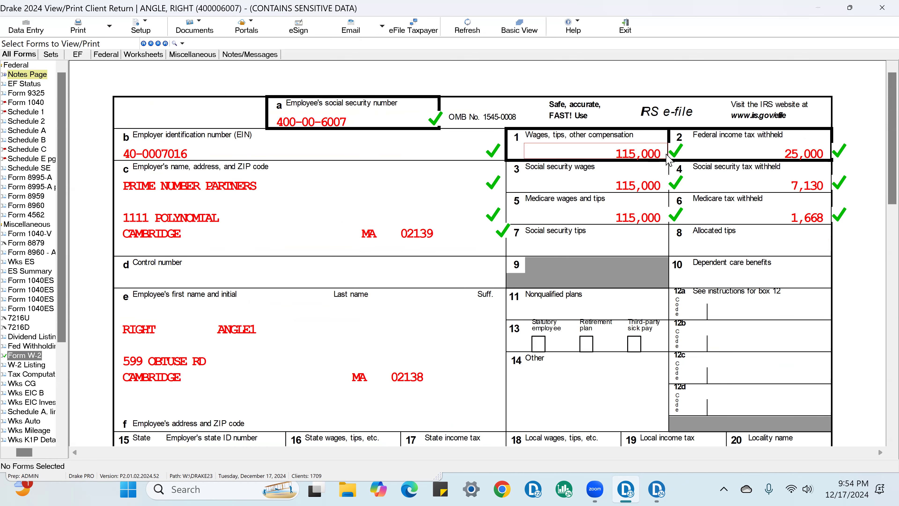
left_click(811, 158)
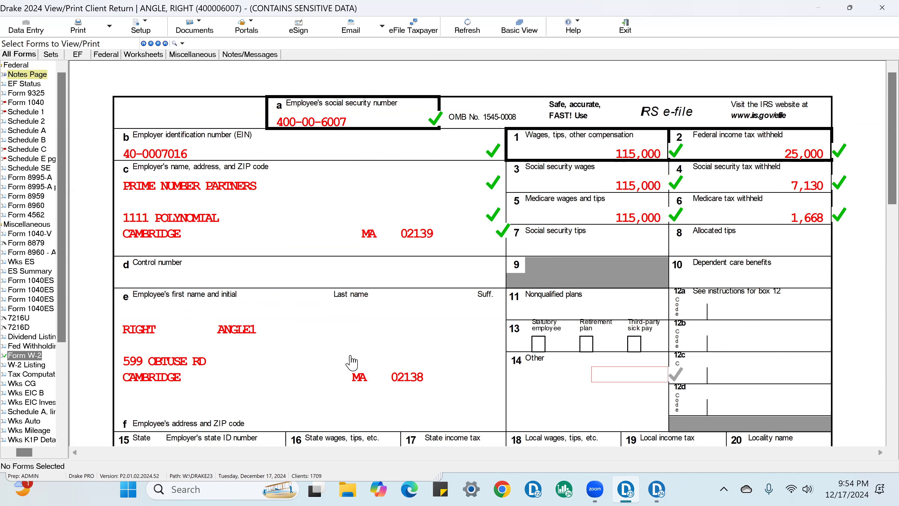
scroll(839, 329, "down", 3)
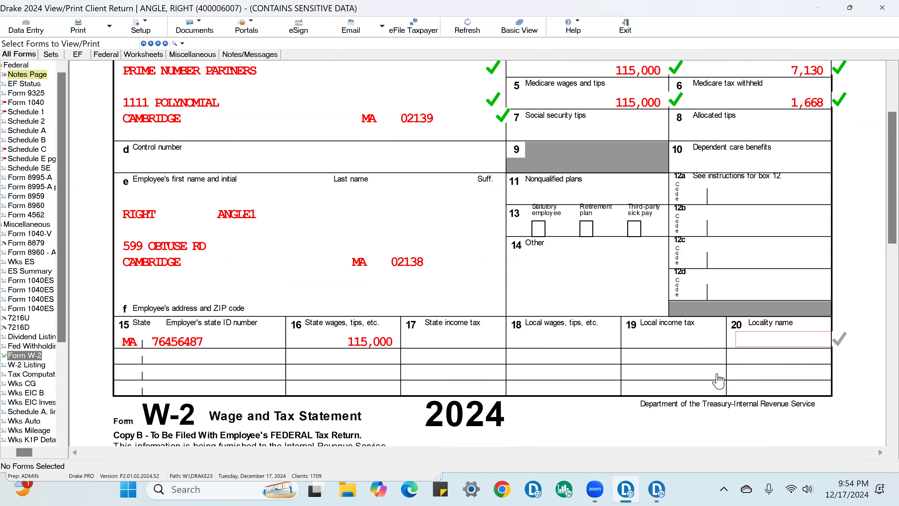
left_click(478, 340)
left_click(717, 341)
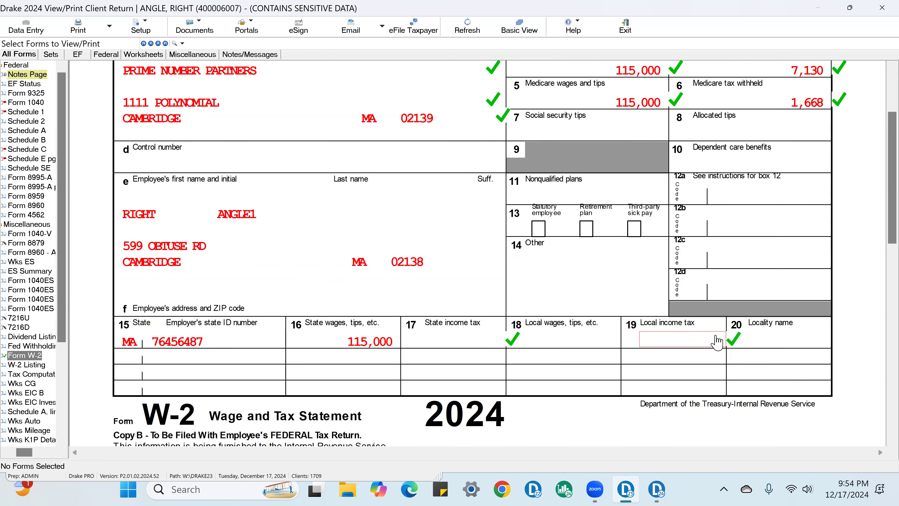
left_click(798, 349)
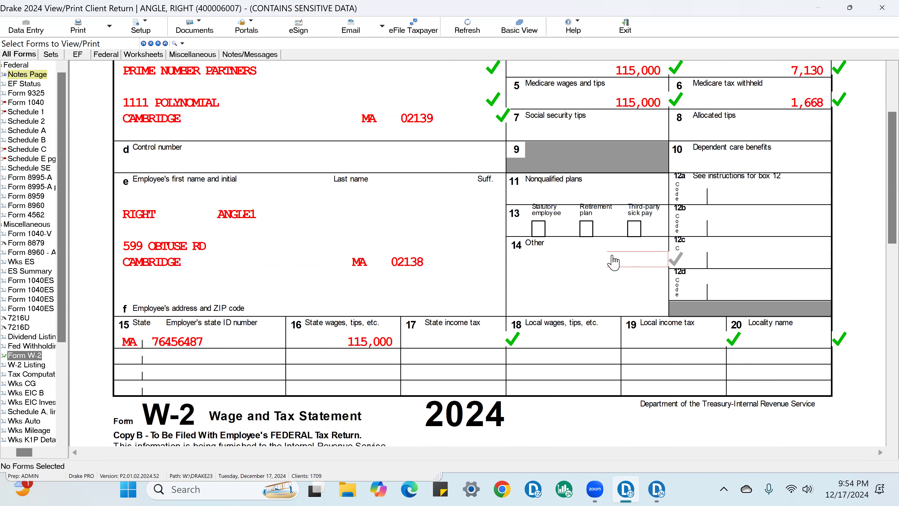
left_click(647, 263)
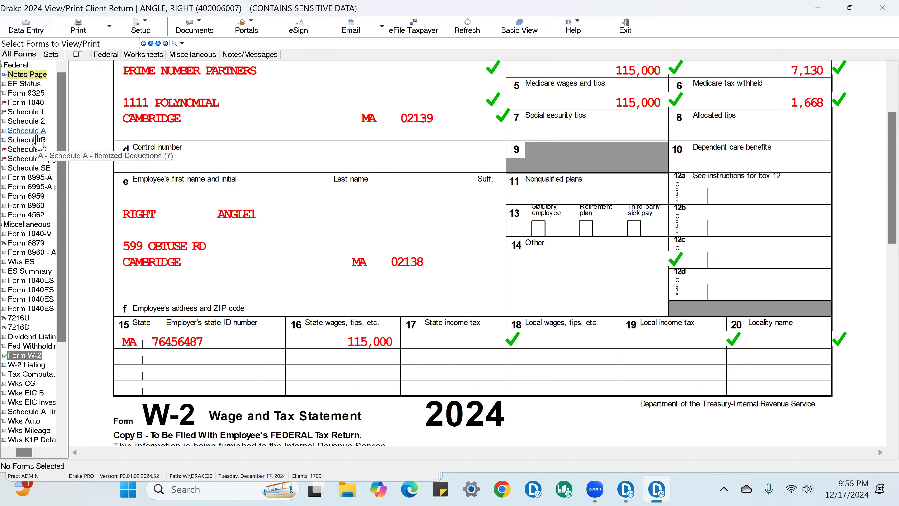
Tick the ANGLE INVESTMENTS dividend amounts, state and payer name on the Dividend List
left_click(29, 140)
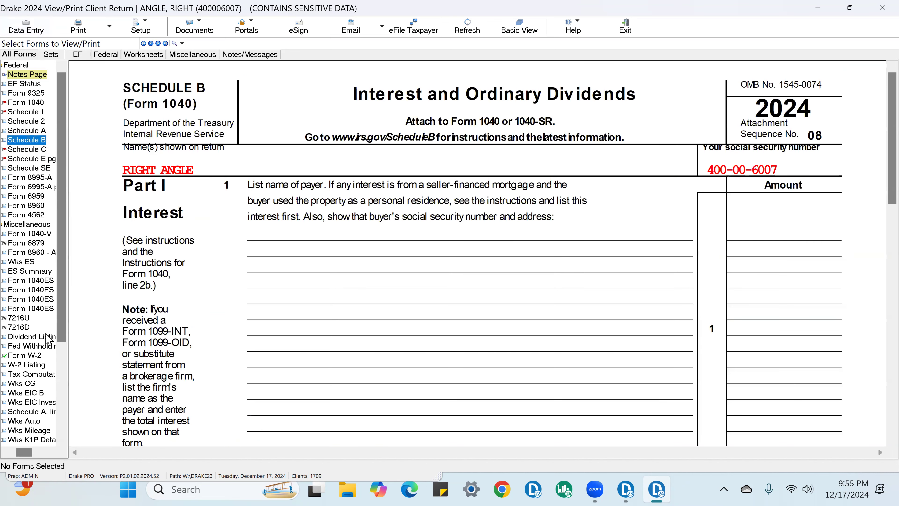
scroll(572, 325, "down", 10)
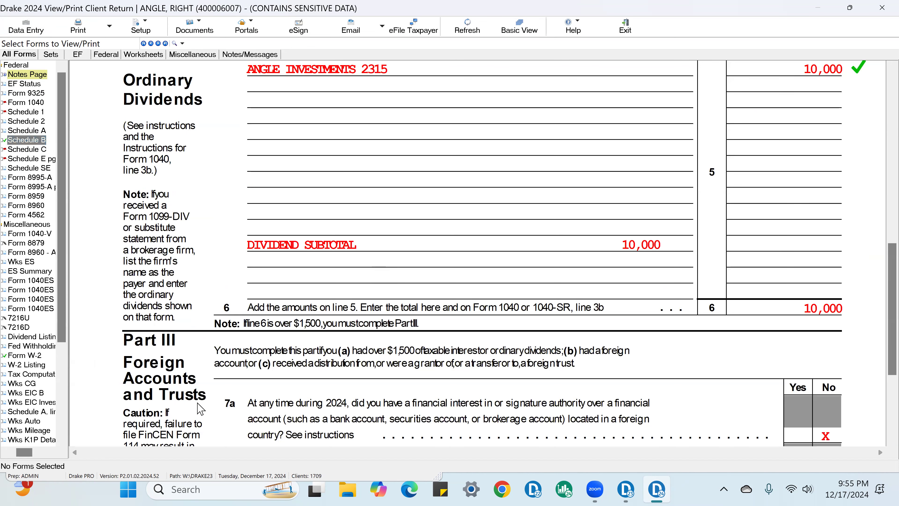
scroll(496, 253, "up", 3)
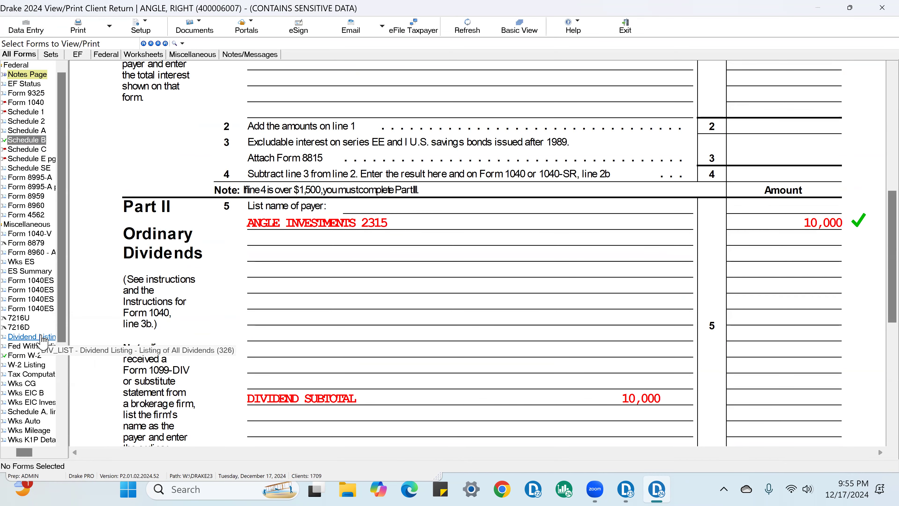
left_click(40, 336)
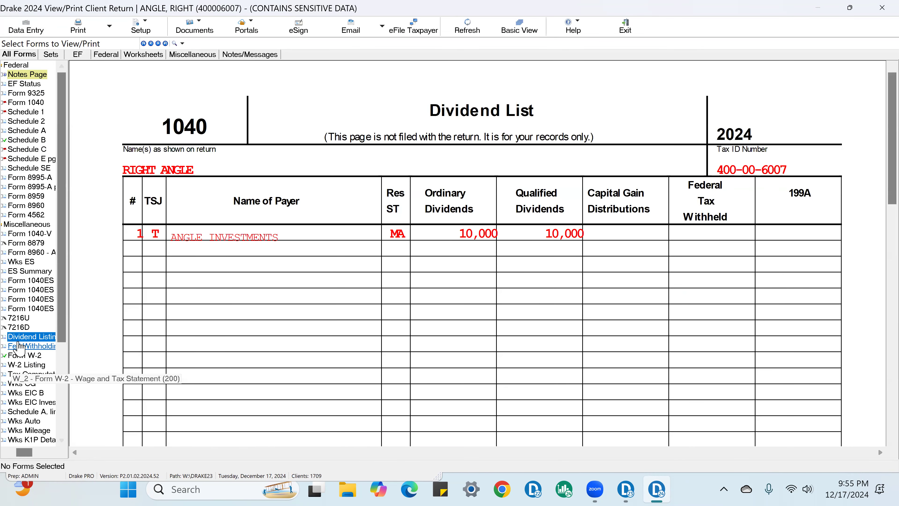
left_click(598, 232)
left_click(512, 232)
left_click(406, 234)
left_click(292, 236)
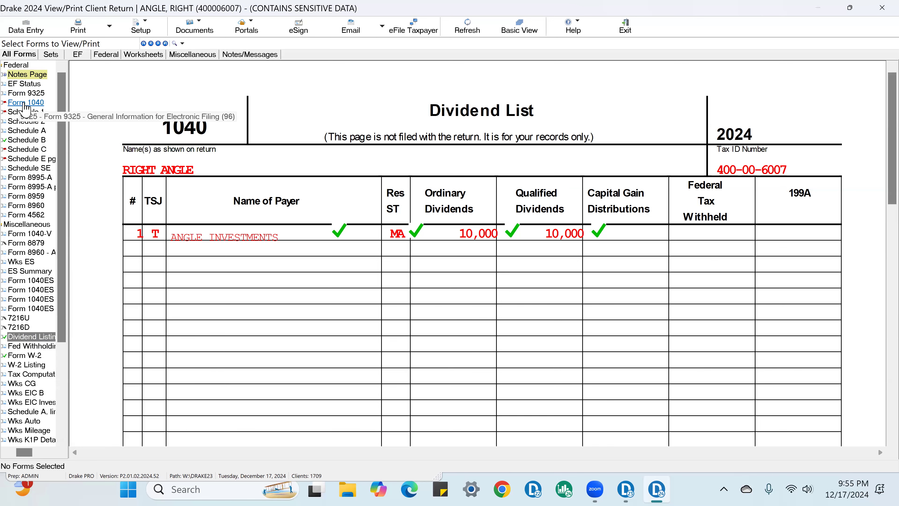
Tick-mark Form 1040 lines 3b, 3a and 1z as reviewed
left_click(25, 103)
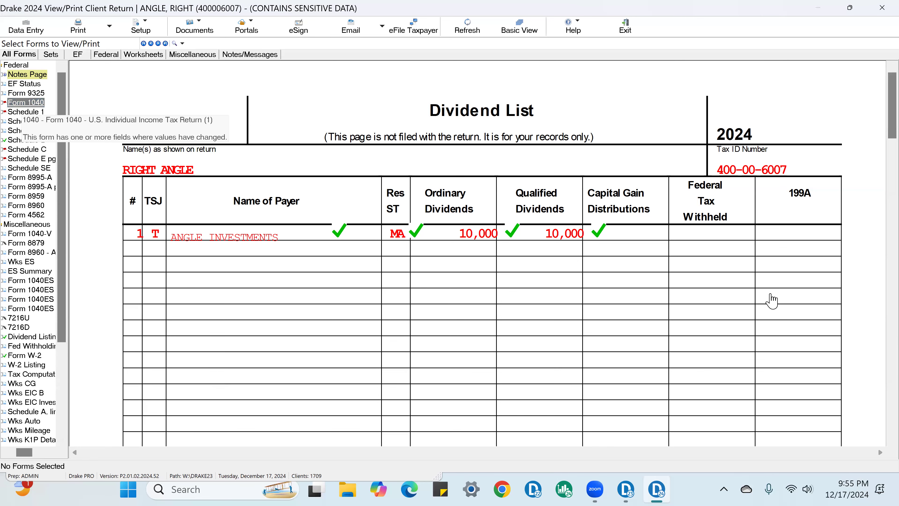
scroll(656, 342, "down", 10)
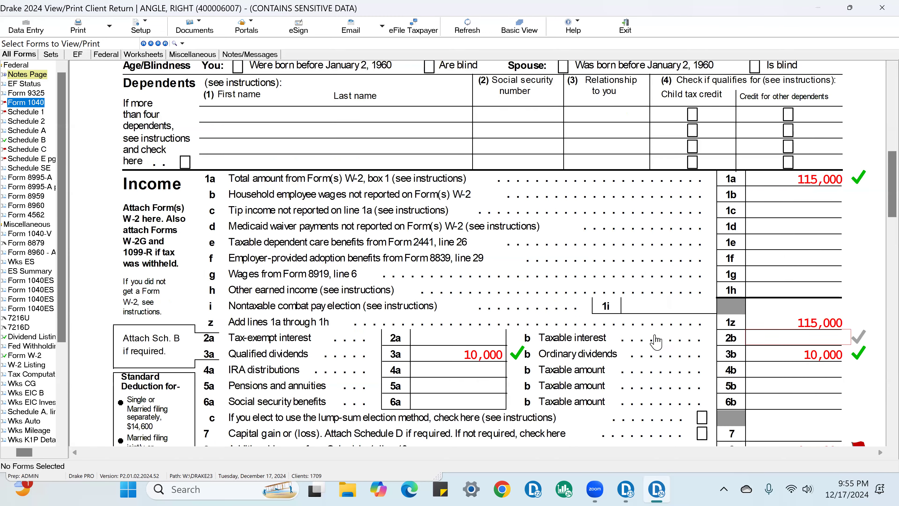
left_click(850, 355)
left_click(849, 355)
left_click(502, 356)
left_click(836, 329)
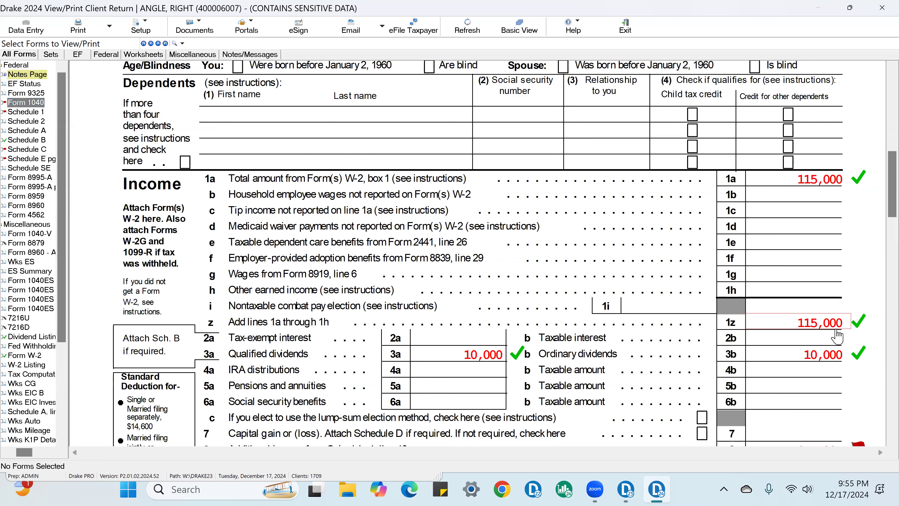
scroll(837, 337, "down", 3)
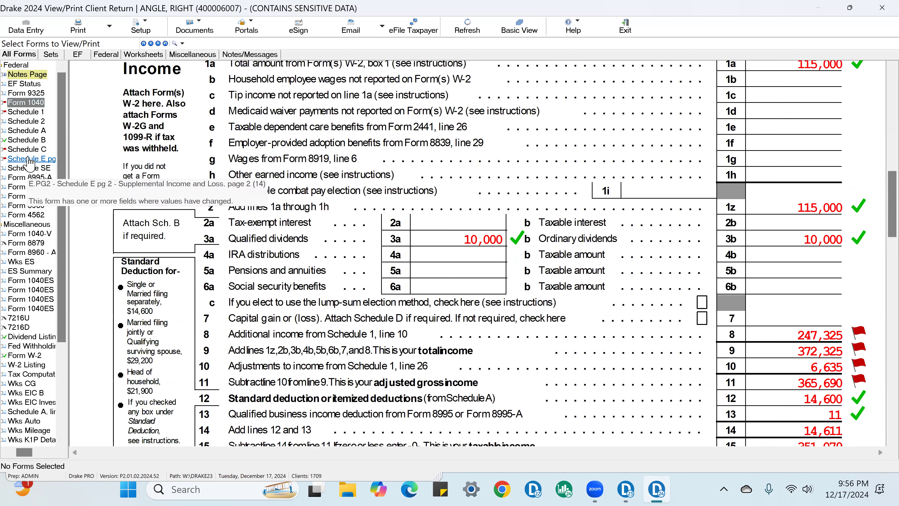
left_click(28, 150)
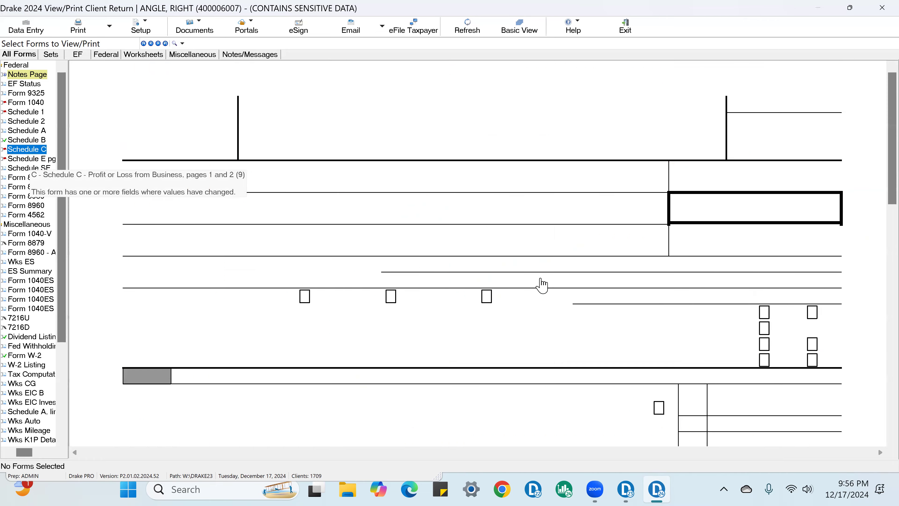
Tick Schedule C line 13 depreciation (85) and line 31 net profit (42,325), then return to data entry
scroll(531, 283, "down", 9)
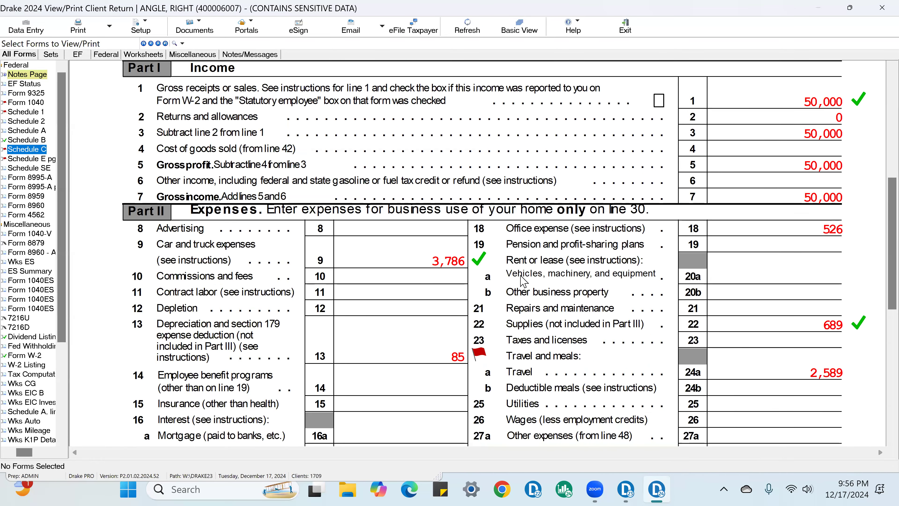
left_click(480, 355)
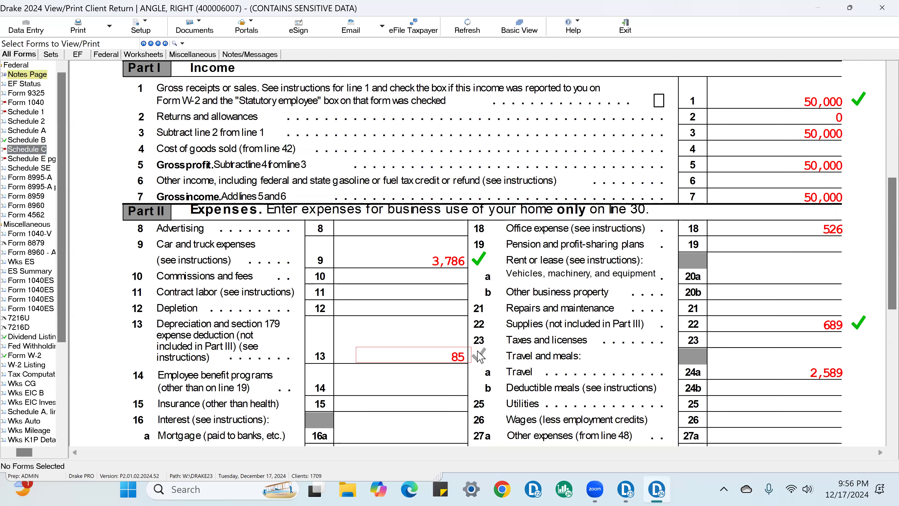
scroll(479, 355, "down", 5)
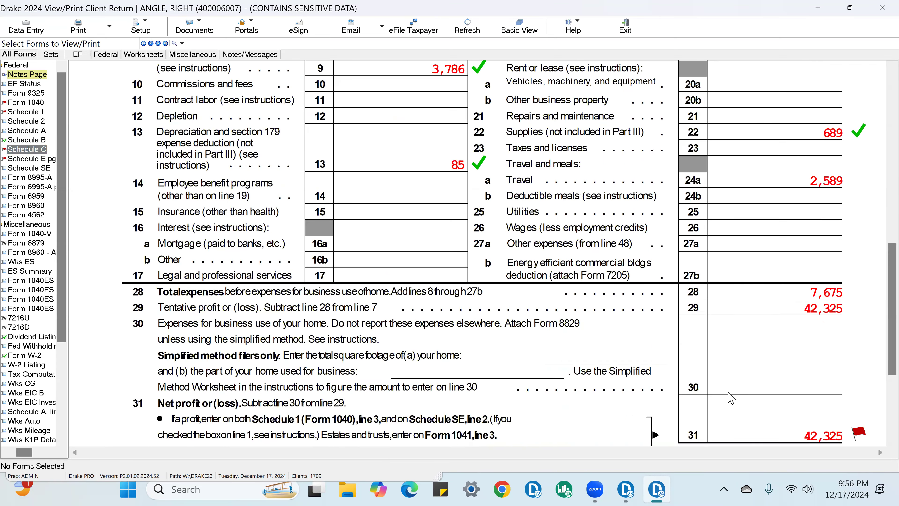
scroll(860, 443, "down", 1)
left_click(857, 402)
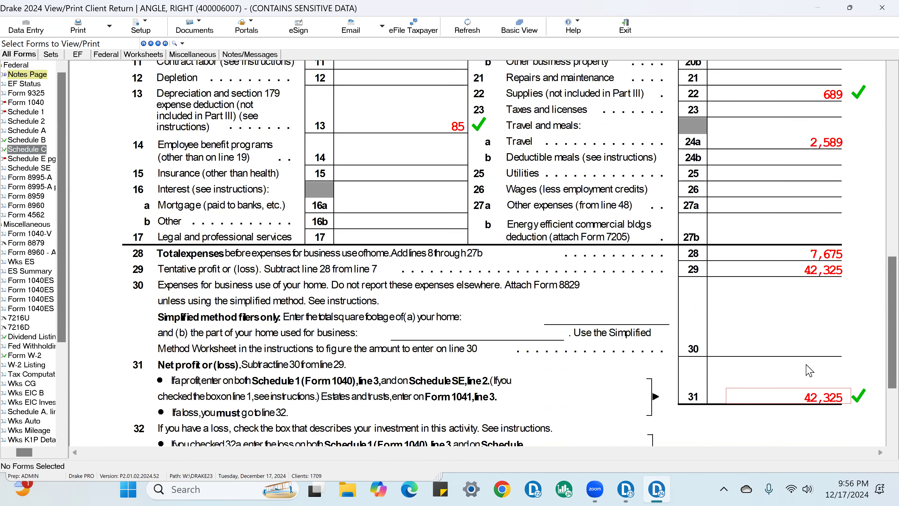
scroll(809, 370, "up", 6)
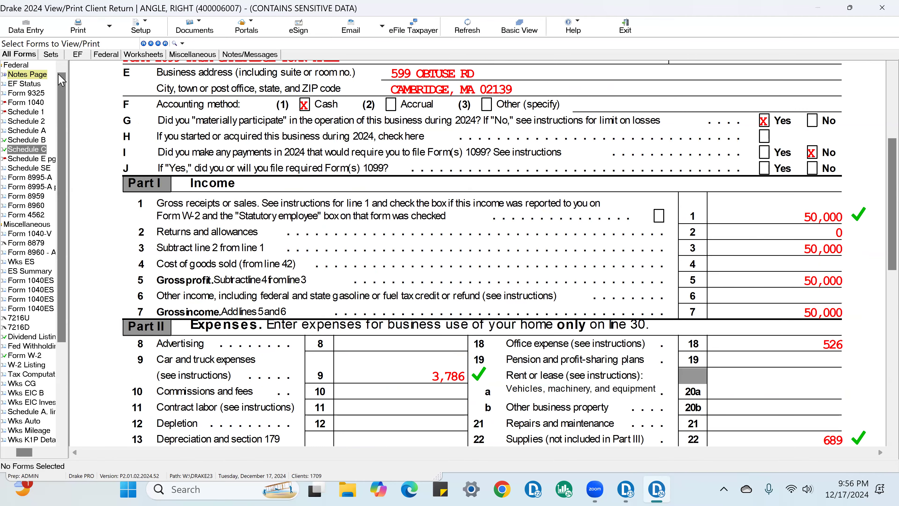
left_click(30, 29)
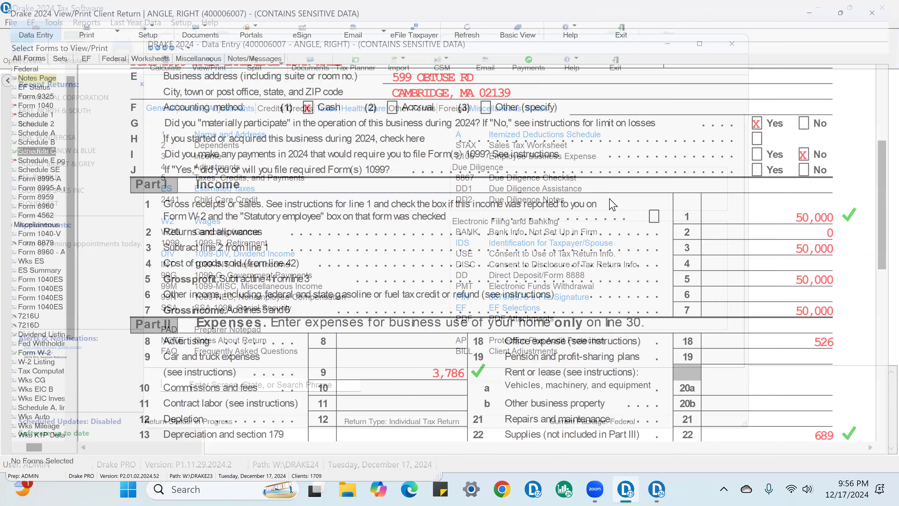
Change the COMPUTER asset's business use to 60% in the 4562 depreciation grid
left_click(199, 110)
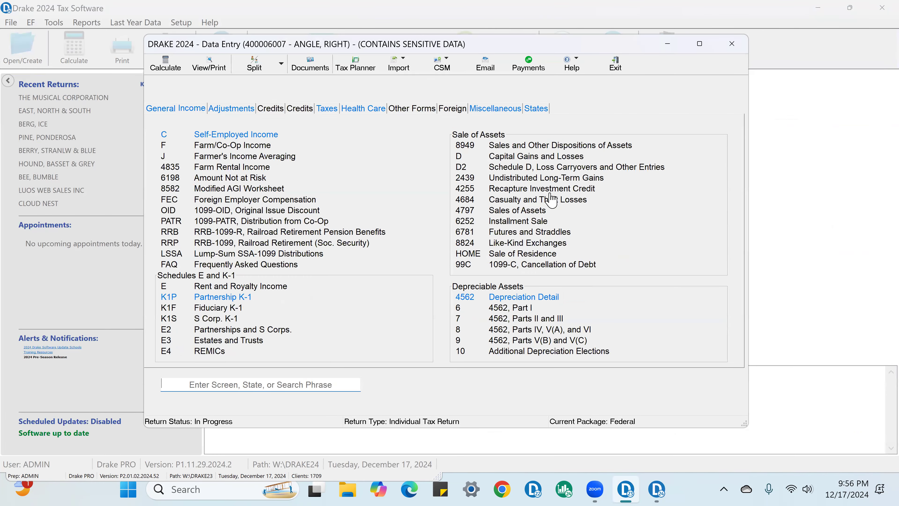
left_click(524, 297)
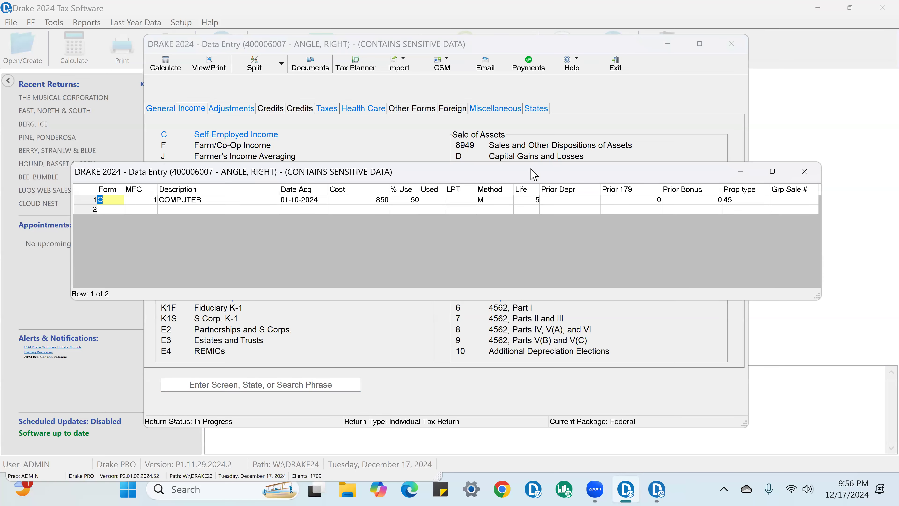
left_click(414, 201)
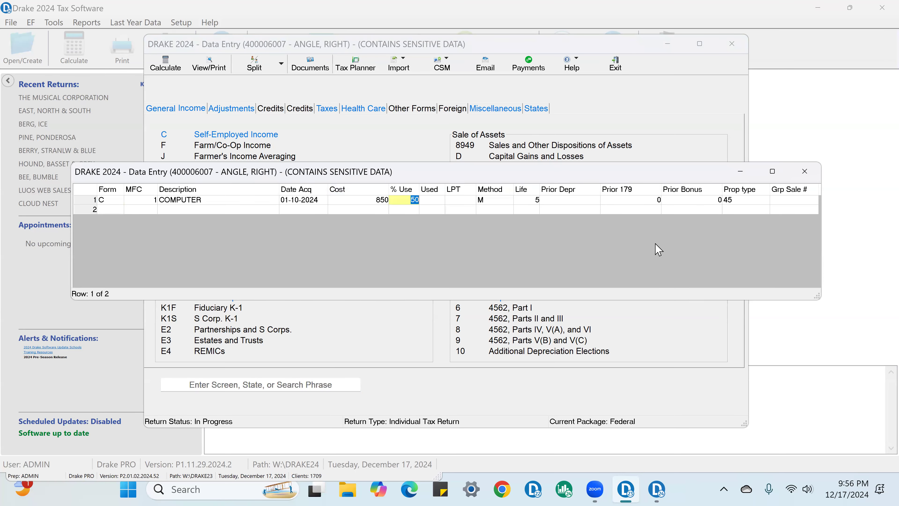
type("60")
left_click(610, 200)
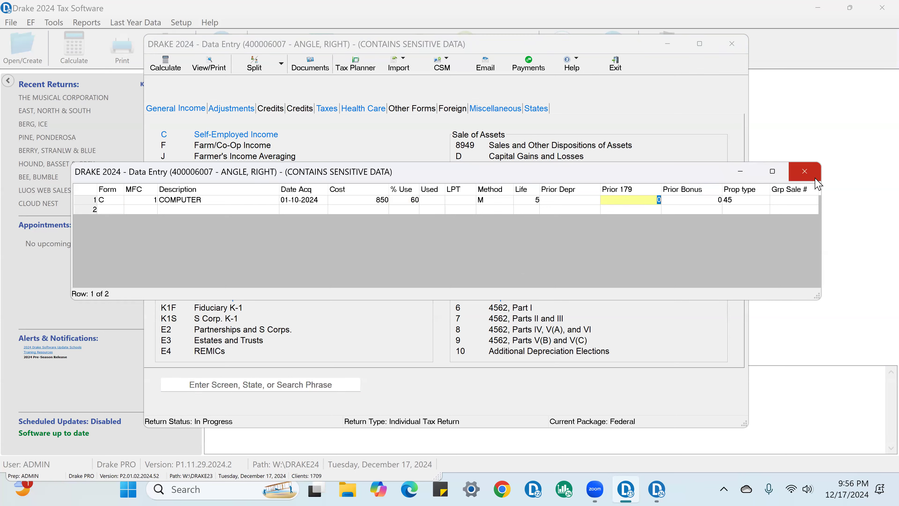
left_click(814, 178)
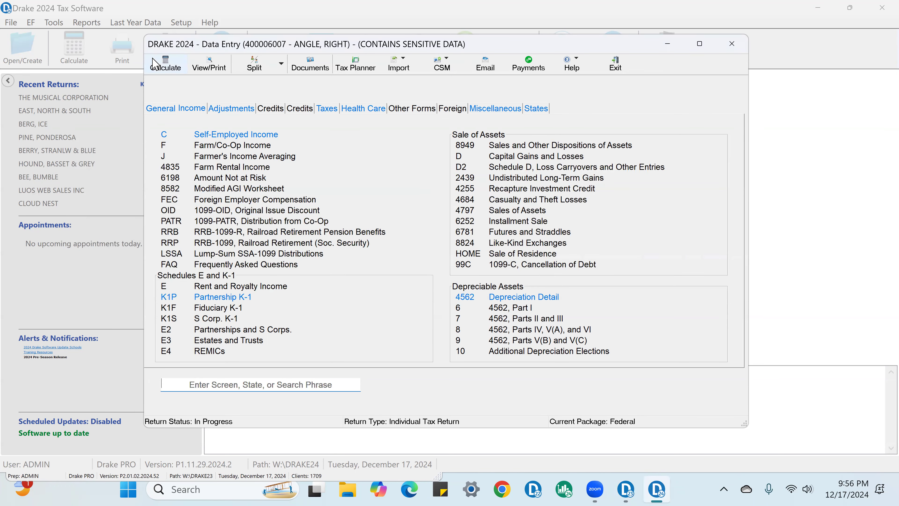
Recalculate the return (balance due 67,492) and open it in View/Print
left_click(158, 66)
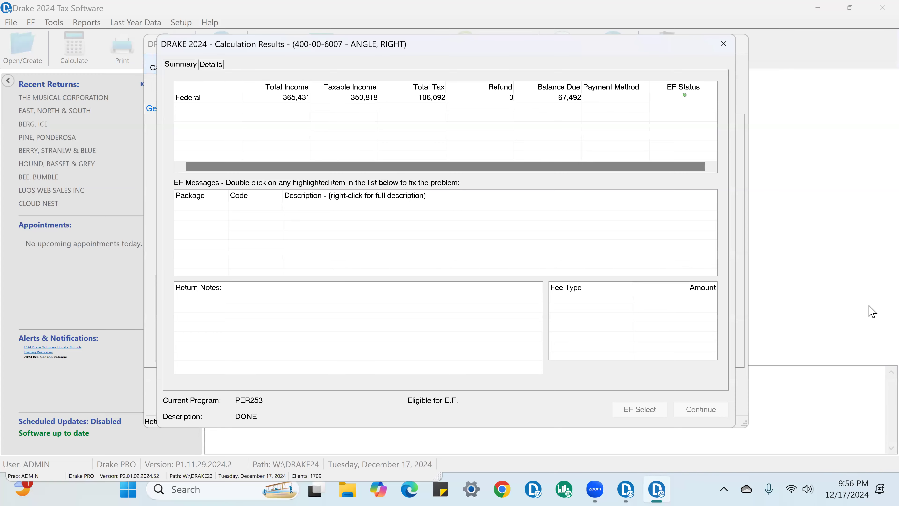
left_click(532, 298)
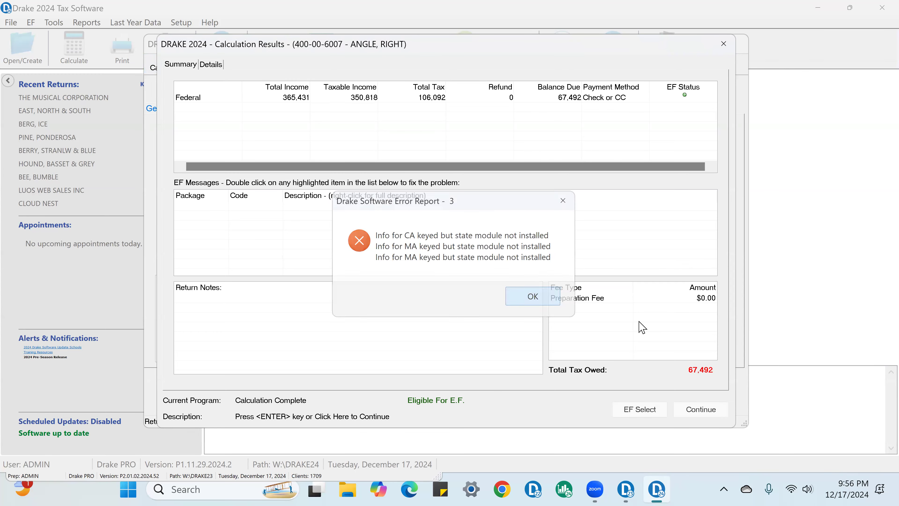
left_click(708, 410)
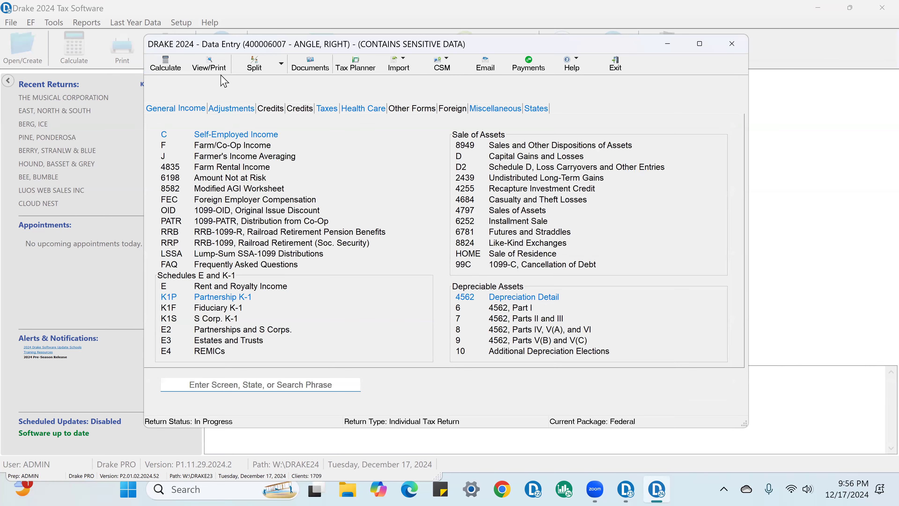
left_click(219, 67)
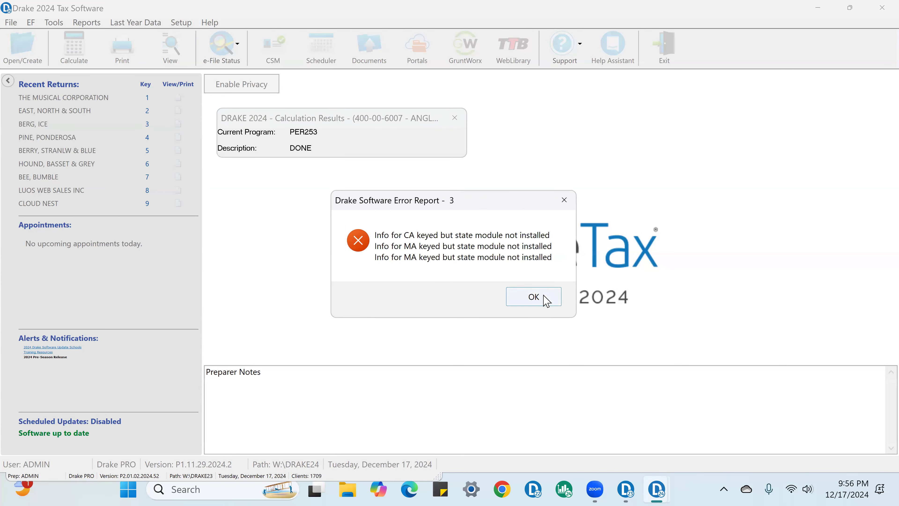
left_click(533, 297)
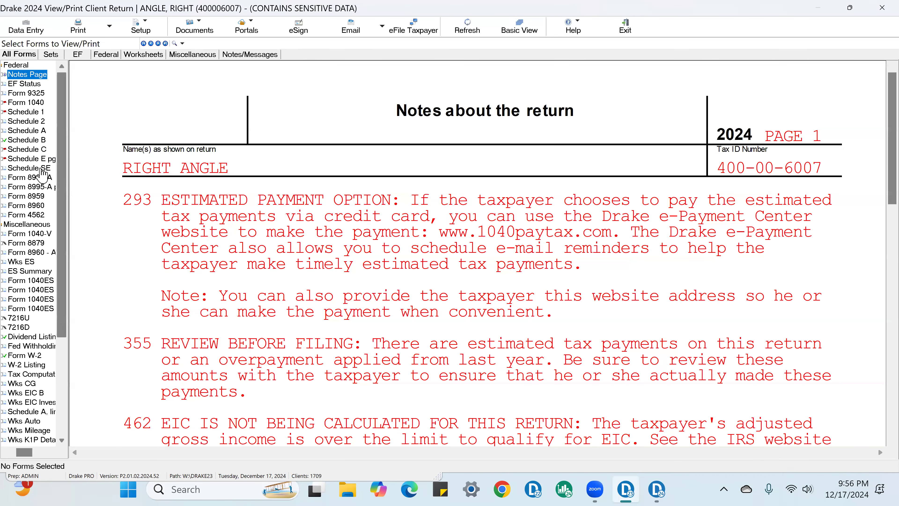
Tick-mark Schedule C line 13 depreciation of 347 as reviewed
left_click(39, 149)
scroll(483, 274, "down", 9)
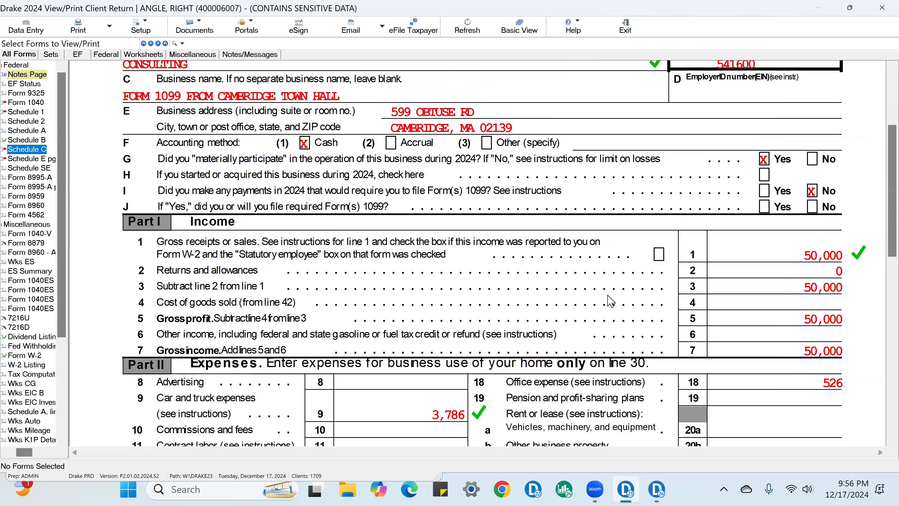
left_click(479, 162)
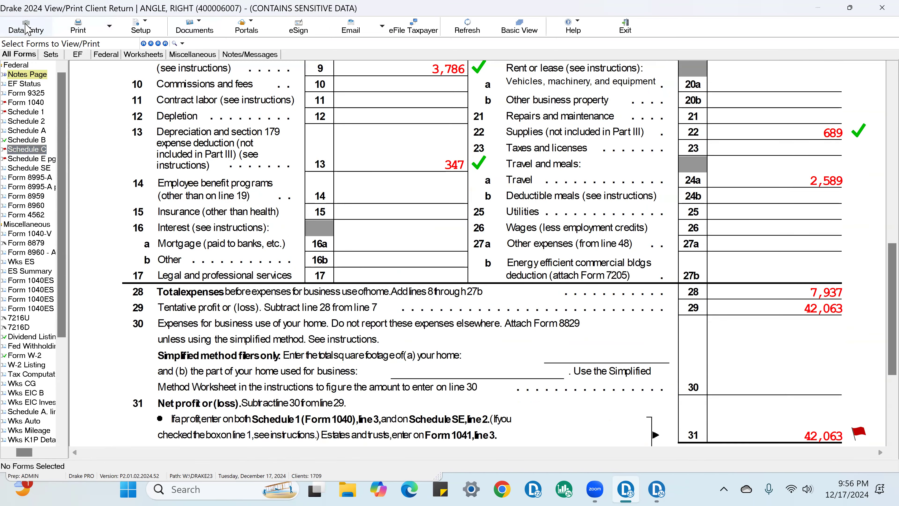
Back in data entry, start a new asset on row 2 of the 4562 depreciation grid
left_click(25, 26)
left_click(545, 297)
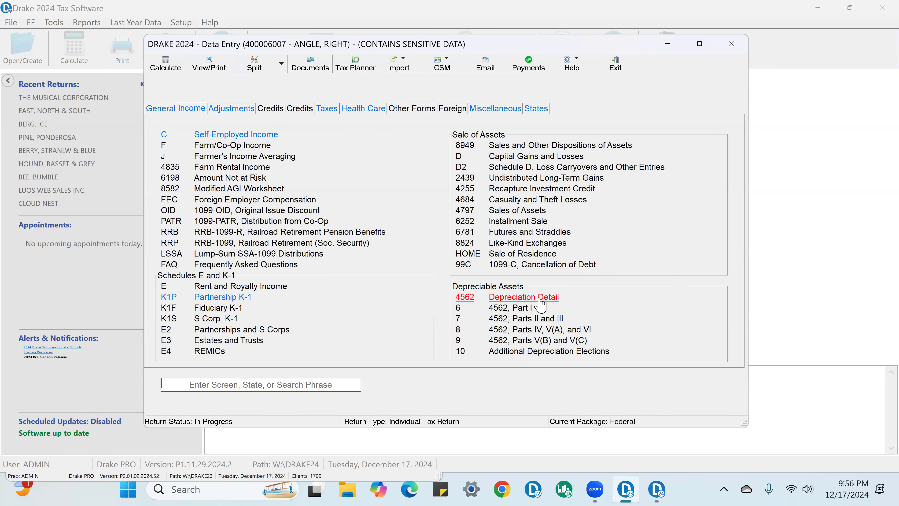
left_click(116, 210)
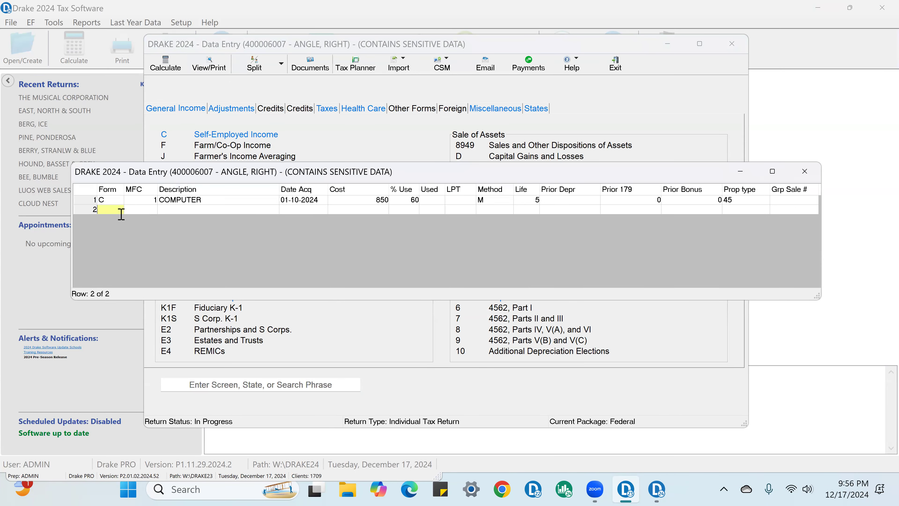
Enter a Schedule C asset, TOYOTA, acquired 02-01-2024 at 40000 cost
key("F3")
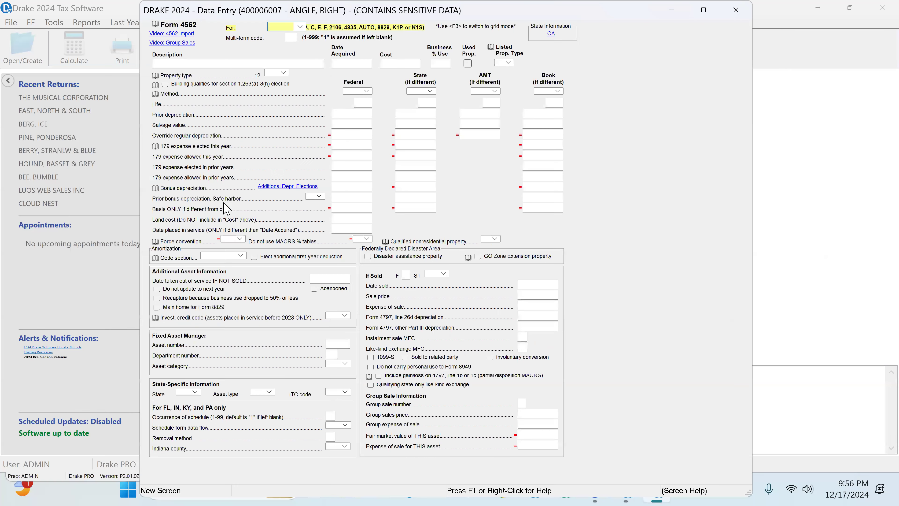
left_click(300, 27)
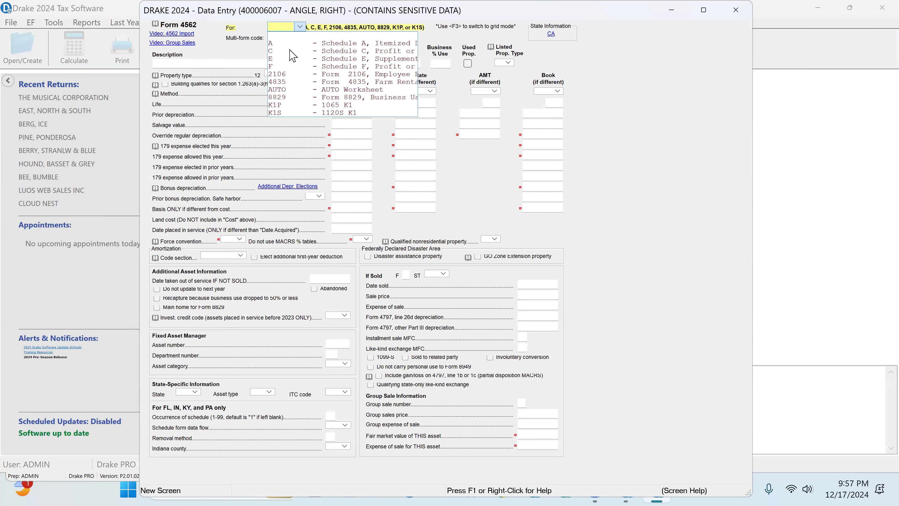
left_click(278, 51)
left_click(286, 38)
key("Tab")
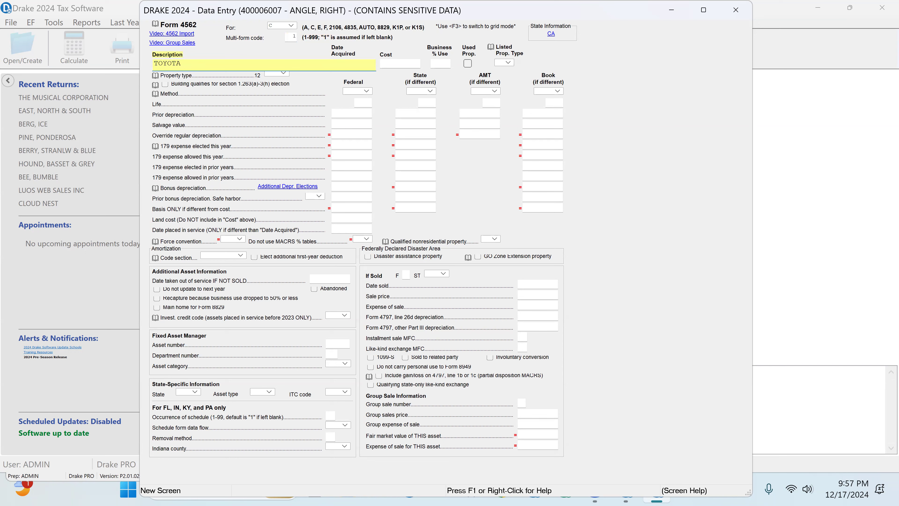
key("Tab")
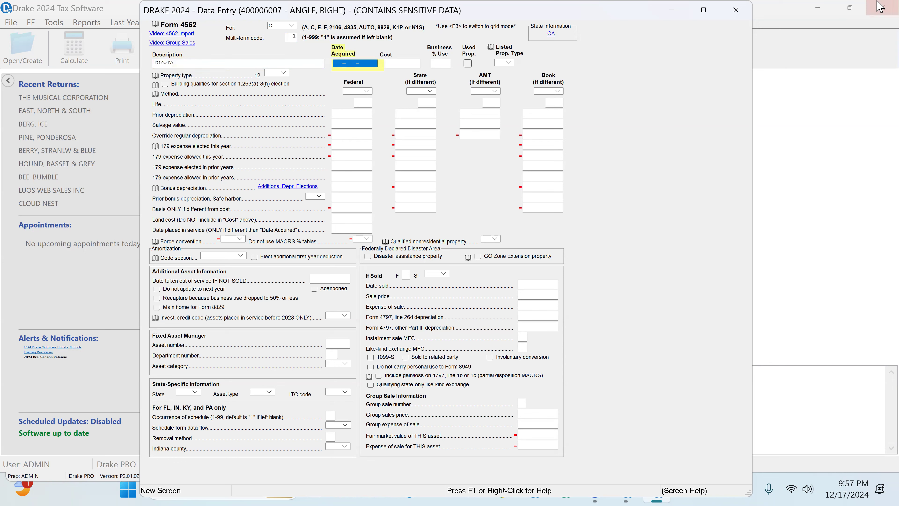
type("02-")
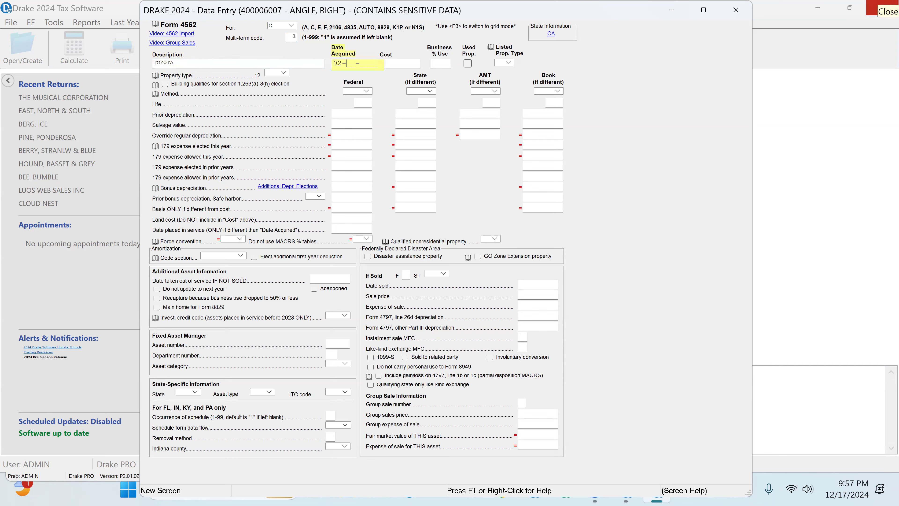
type("01-2024")
key("Tab")
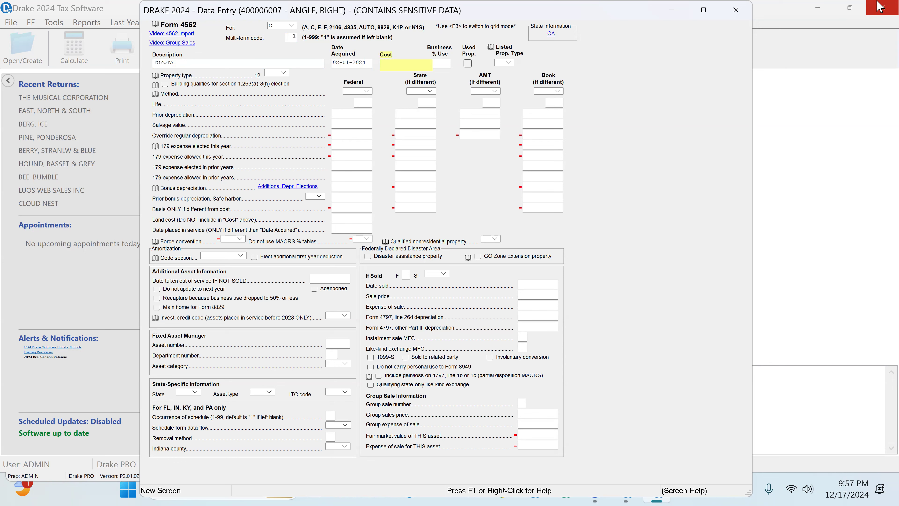
key("Tab")
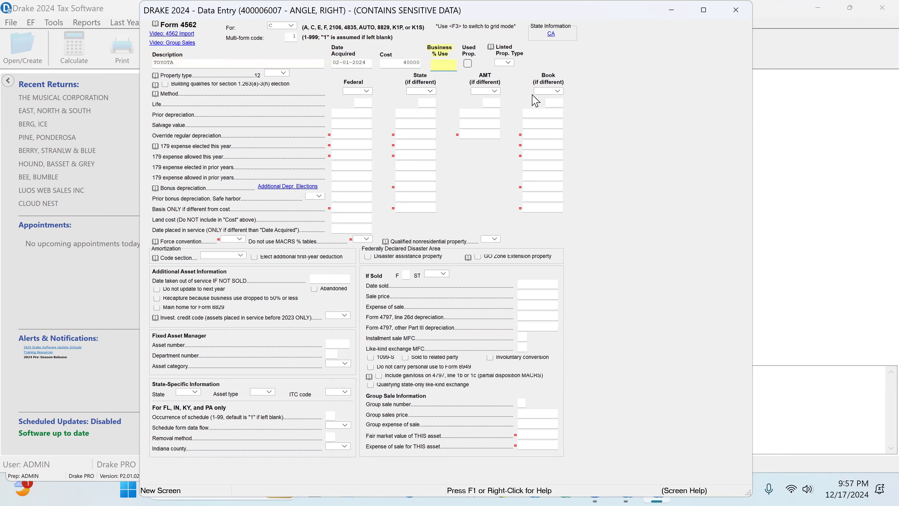
Give the TOYOTA 60% use, listed type V, property type 45, MACRS 200DBHY, 5-year life
left_click(507, 63)
left_click(448, 55)
left_click(441, 63)
left_click(508, 63)
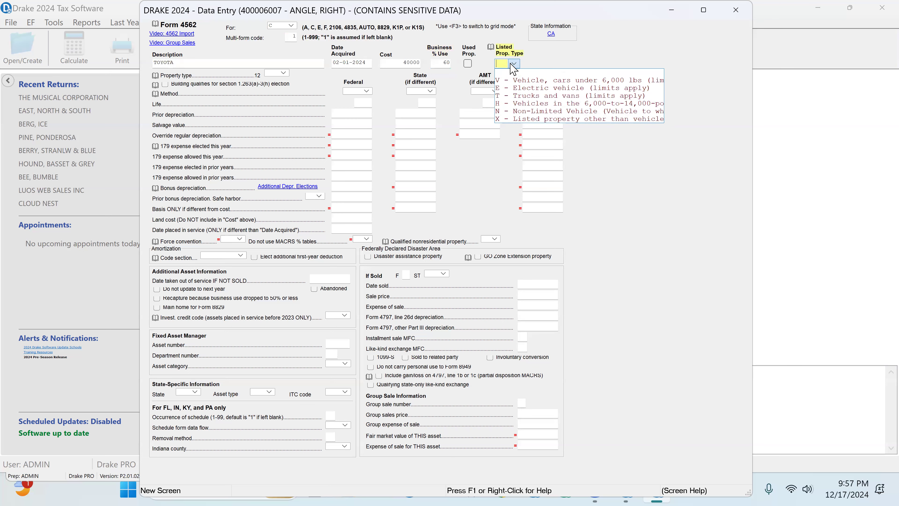
left_click(561, 84)
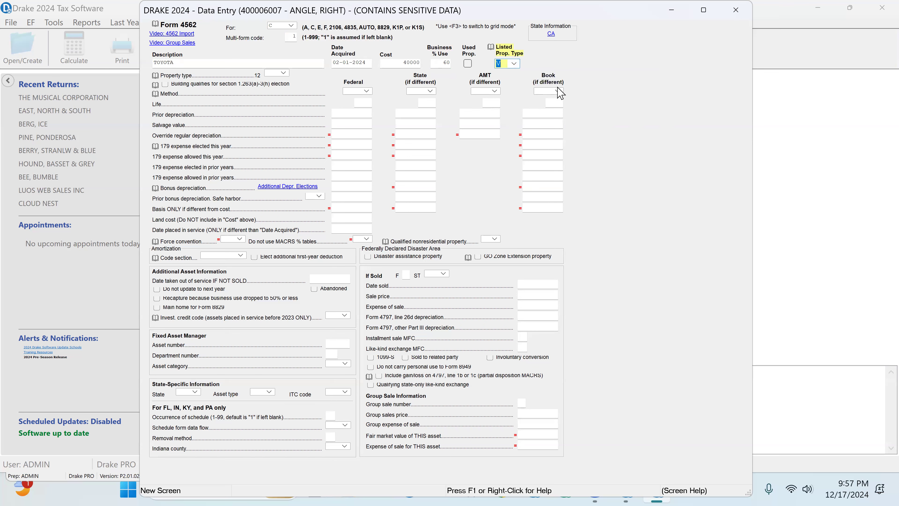
left_click(513, 63)
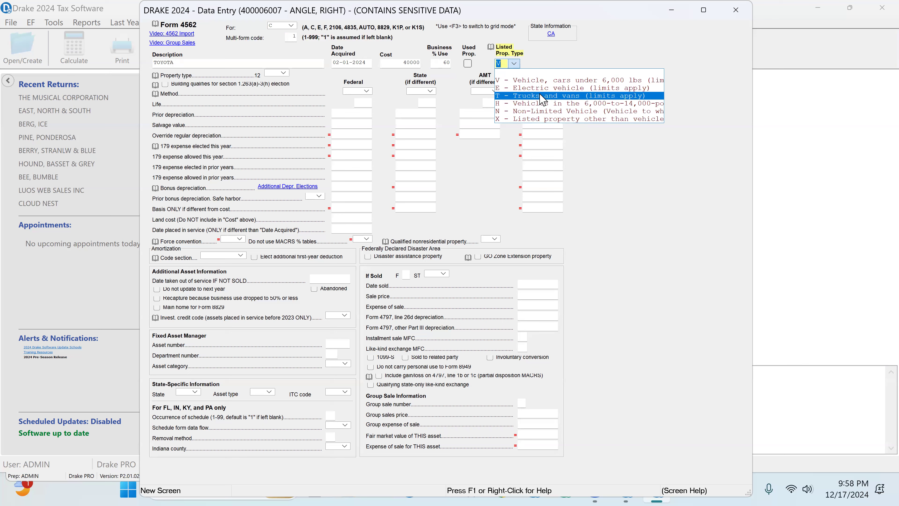
left_click(553, 82)
left_click(284, 74)
left_click(299, 93)
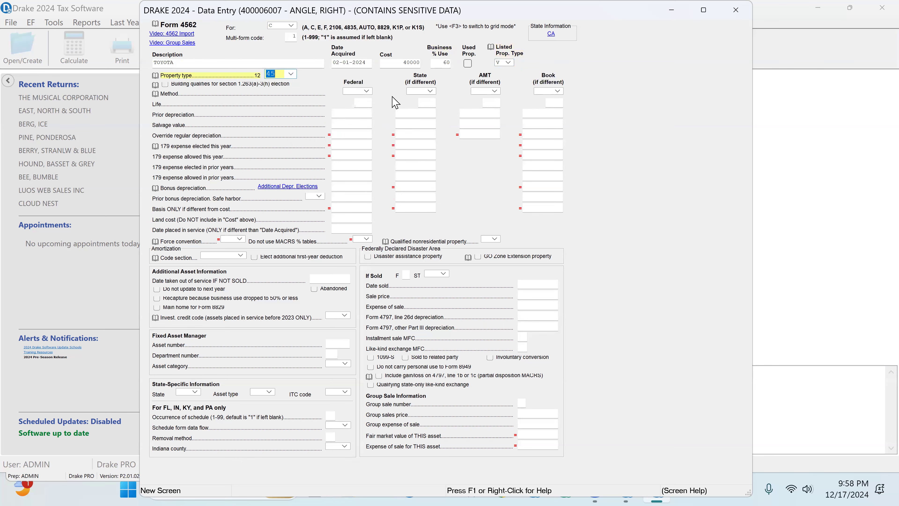
left_click(366, 92)
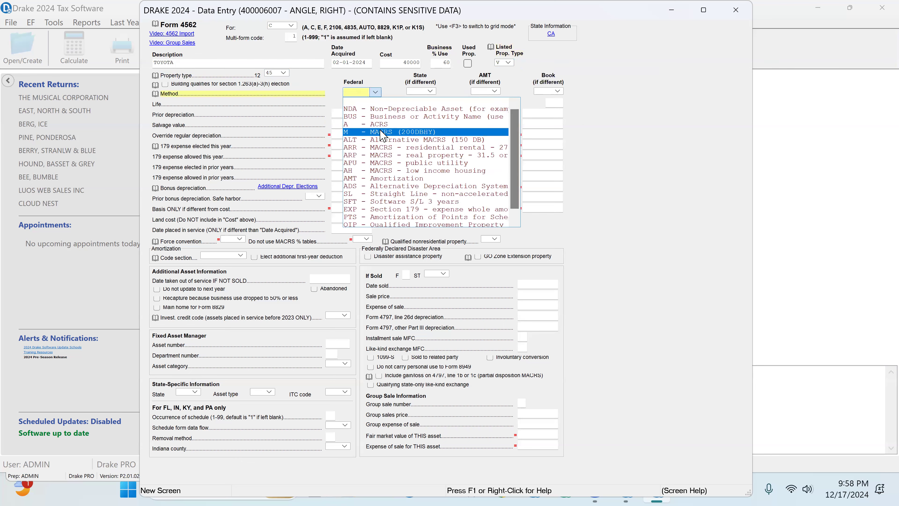
left_click(379, 132)
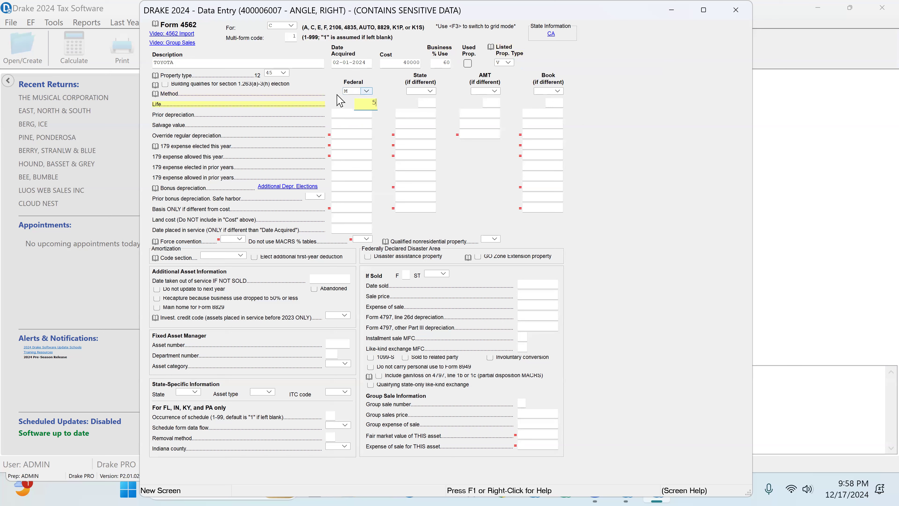
left_click(421, 117)
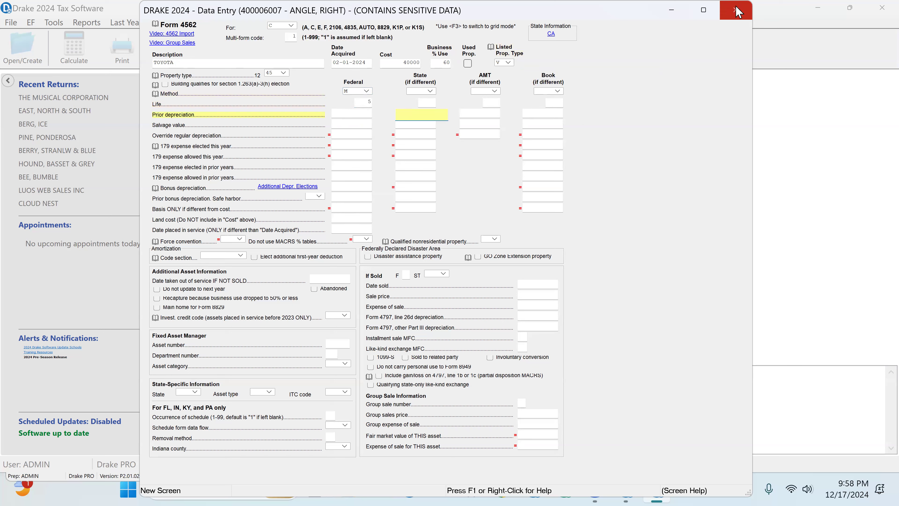
key("F3")
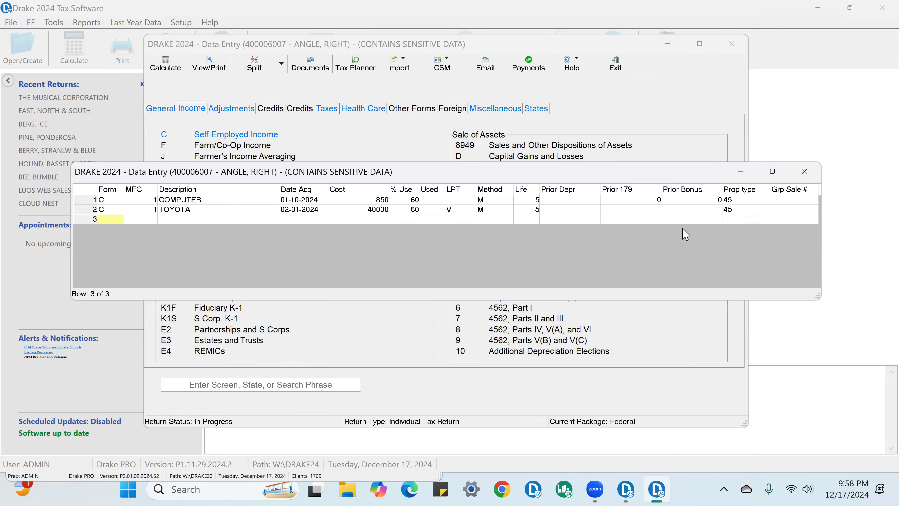
Recalculate the return with the TOYOTA asset (balance due 62,626) and open it in View/Print
left_click(805, 172)
left_click(166, 64)
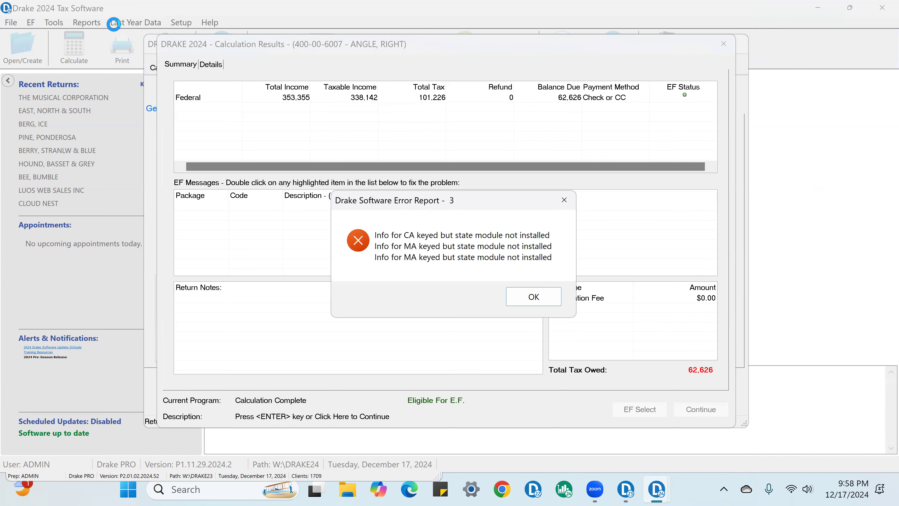
left_click(542, 299)
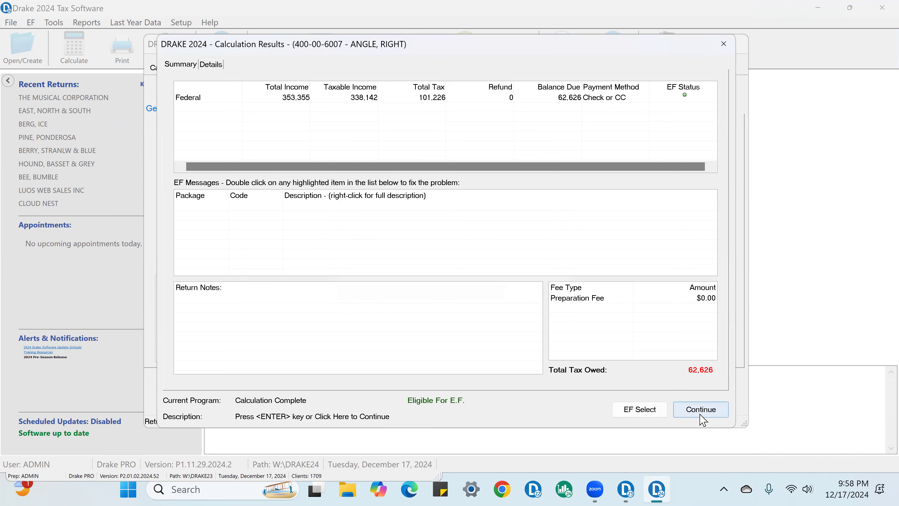
left_click(700, 410)
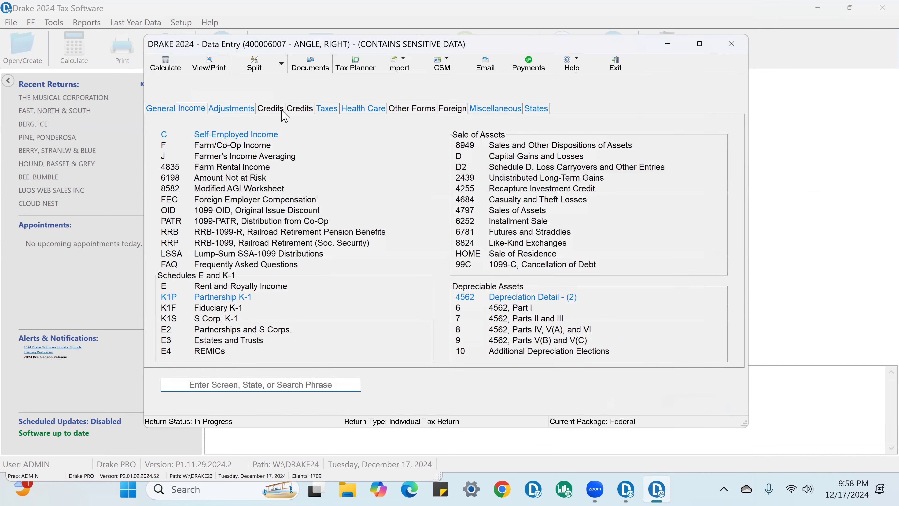
left_click(215, 58)
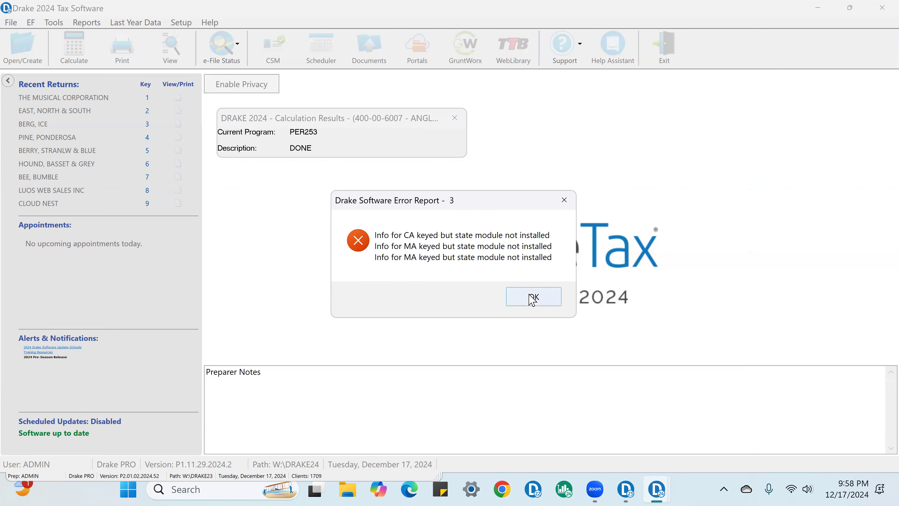
left_click(532, 297)
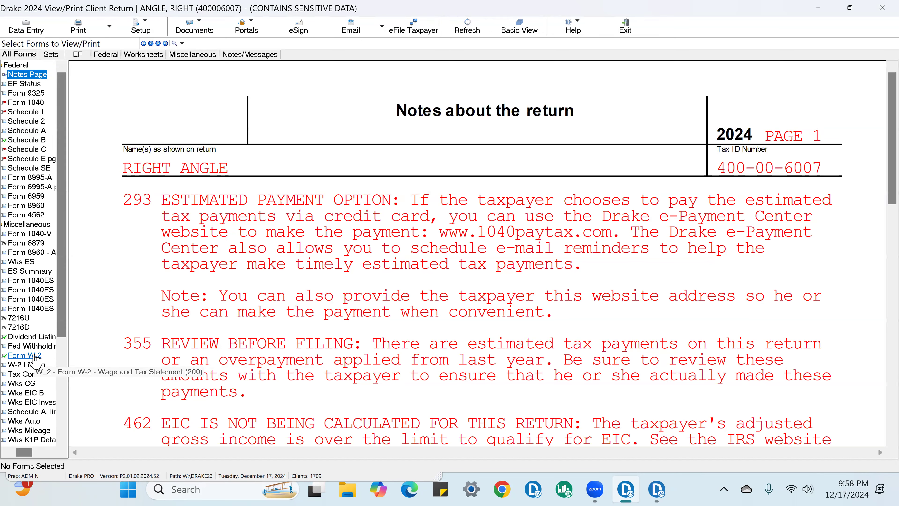
On the DEPR - Fed Schedule, tick-mark TOYOTA's 12,240 bonus depreciation amount
scroll(35, 359, "down", 4)
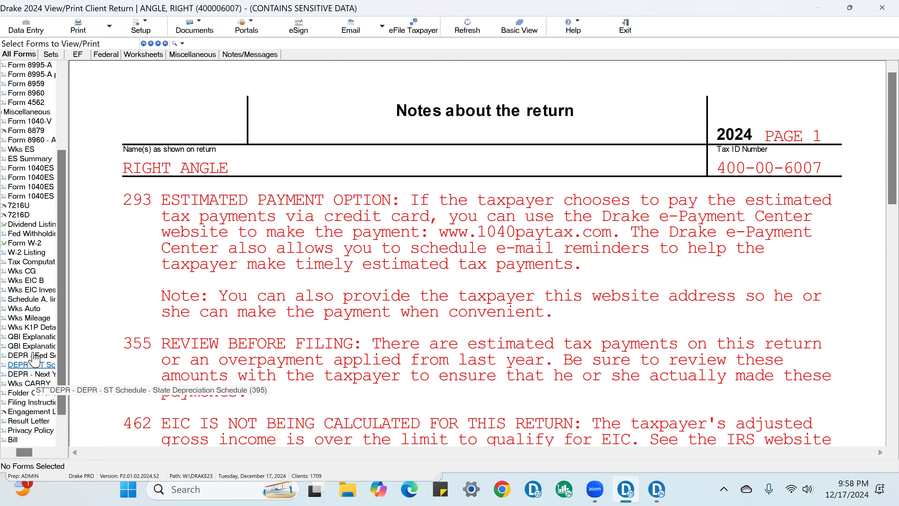
left_click(37, 357)
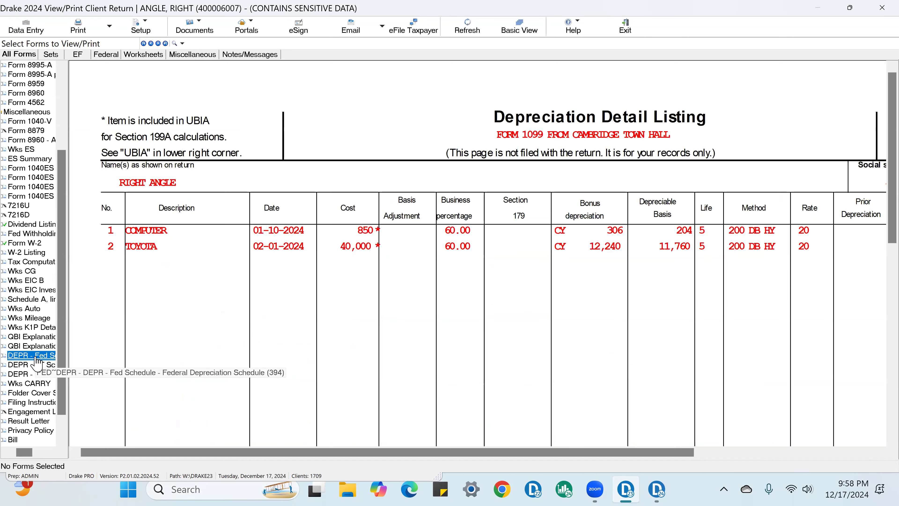
left_click_drag(545, 453, 649, 454)
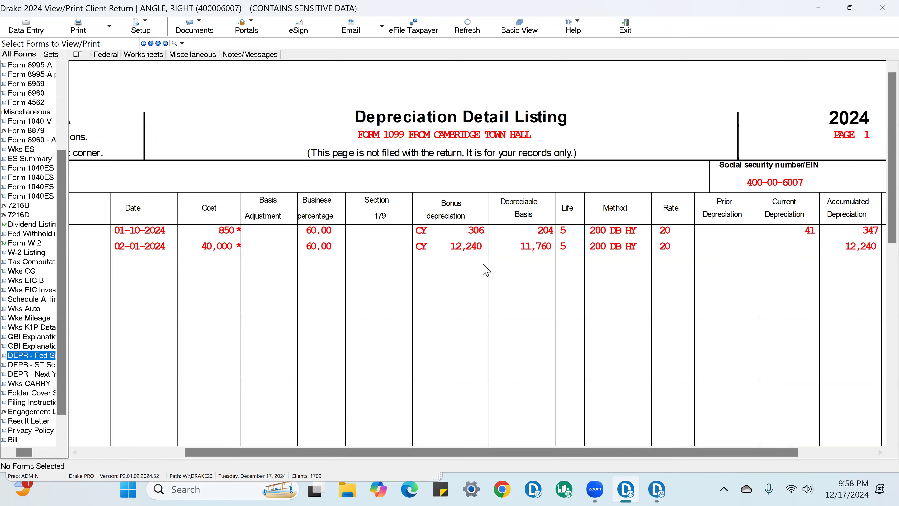
left_click(491, 247)
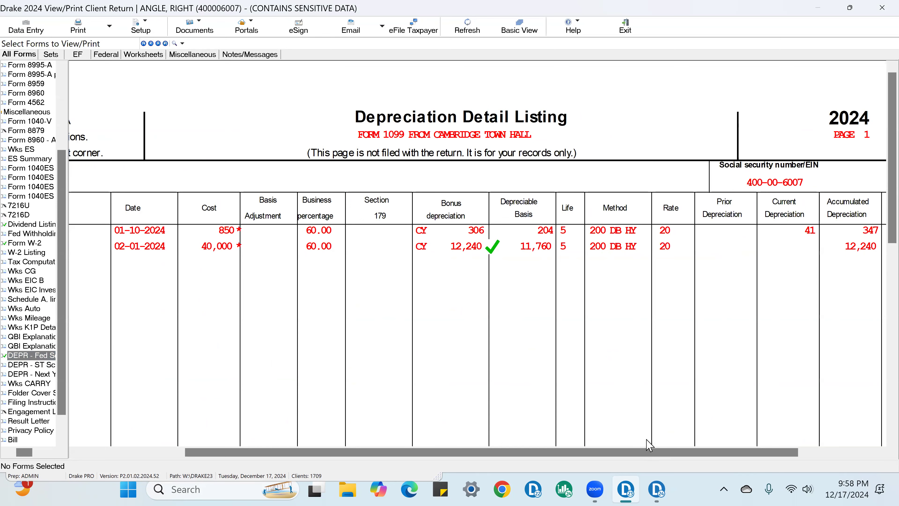
left_click_drag(667, 452, 700, 460)
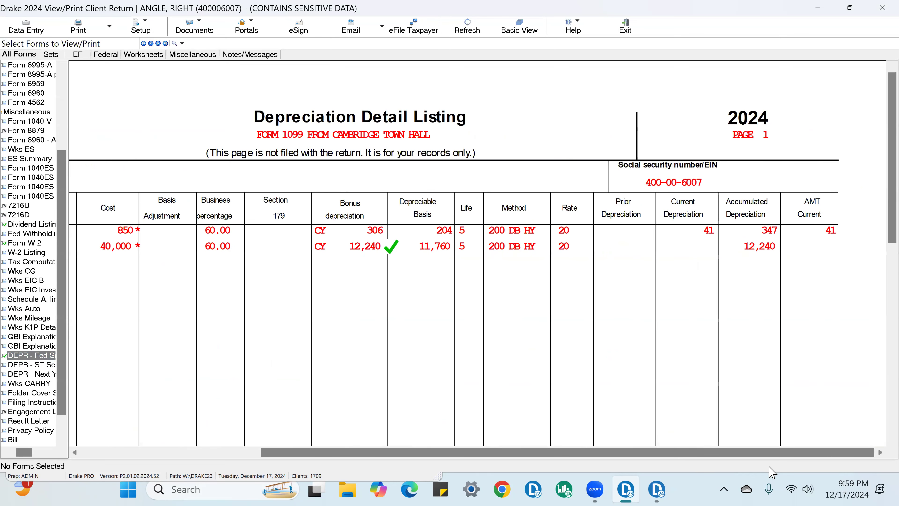
scroll(26, 156, "up", 4)
Tick-mark Schedule C line 13 depreciation and line 31 net profit
left_click(42, 150)
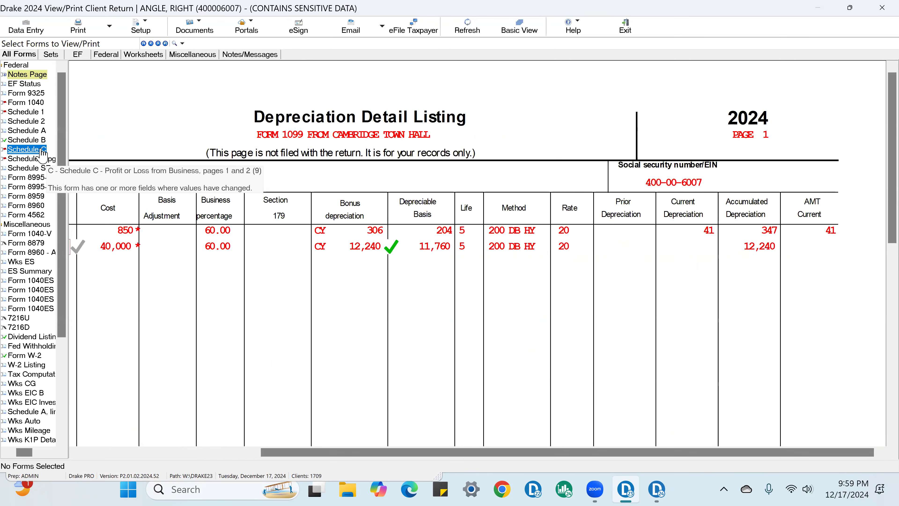
scroll(487, 318, "down", 10)
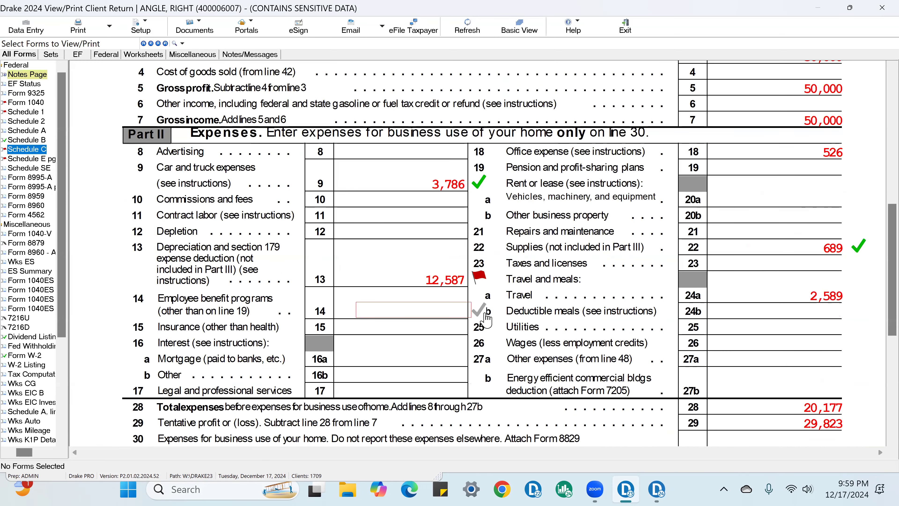
left_click(479, 277)
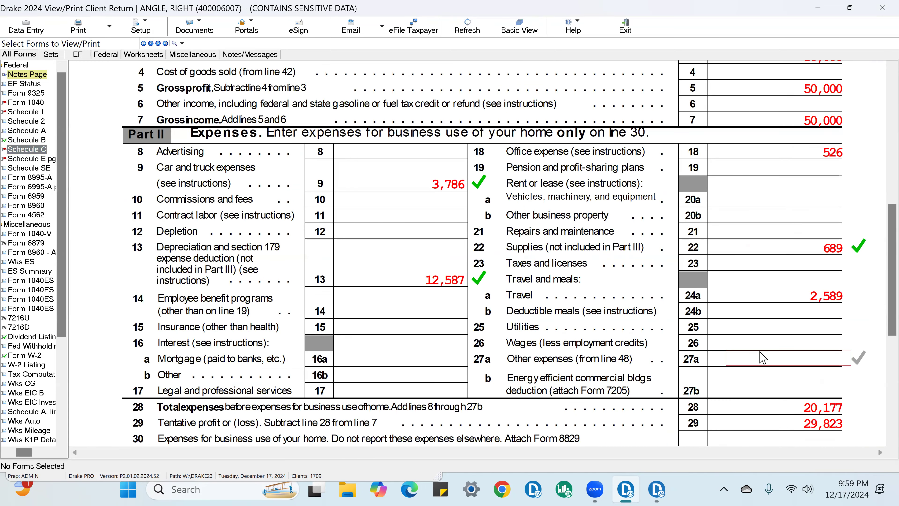
scroll(762, 358, "down", 5)
left_click(858, 357)
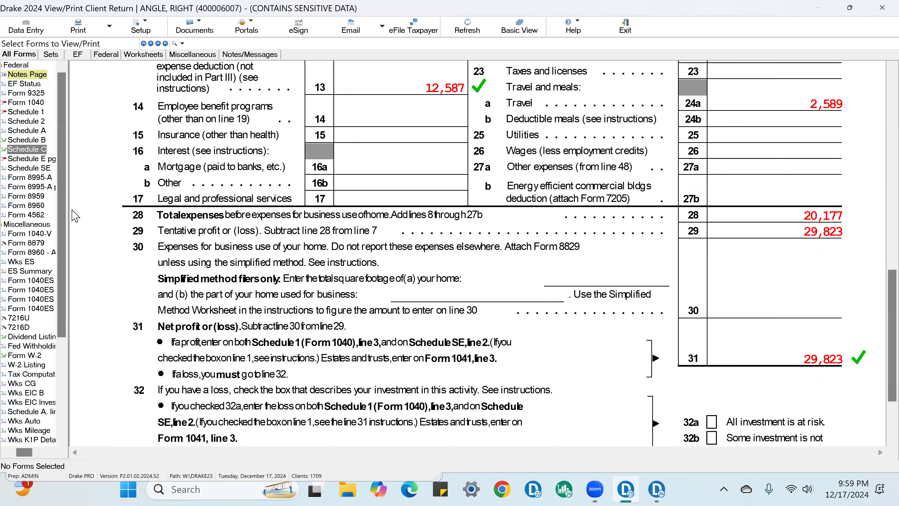
Tick-mark the 62,626 amount owed on Form 1040 line 37
left_click(26, 102)
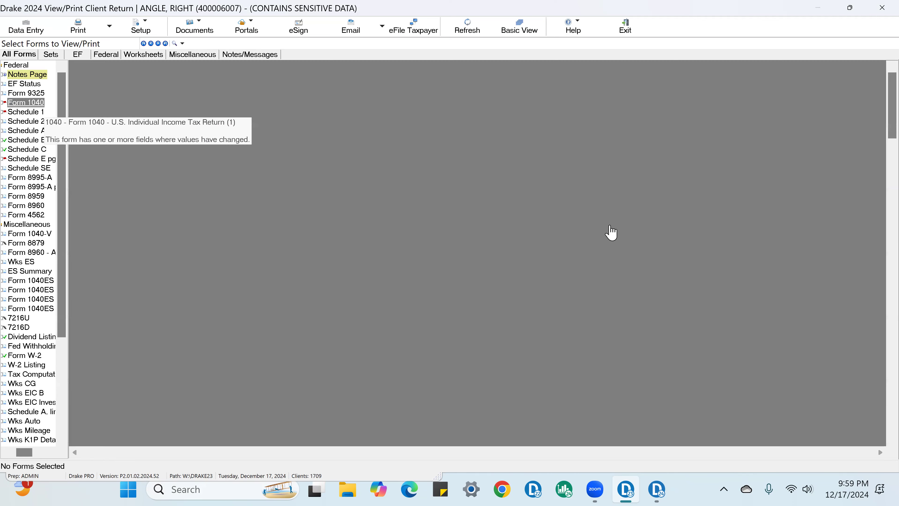
scroll(761, 276, "down", 12)
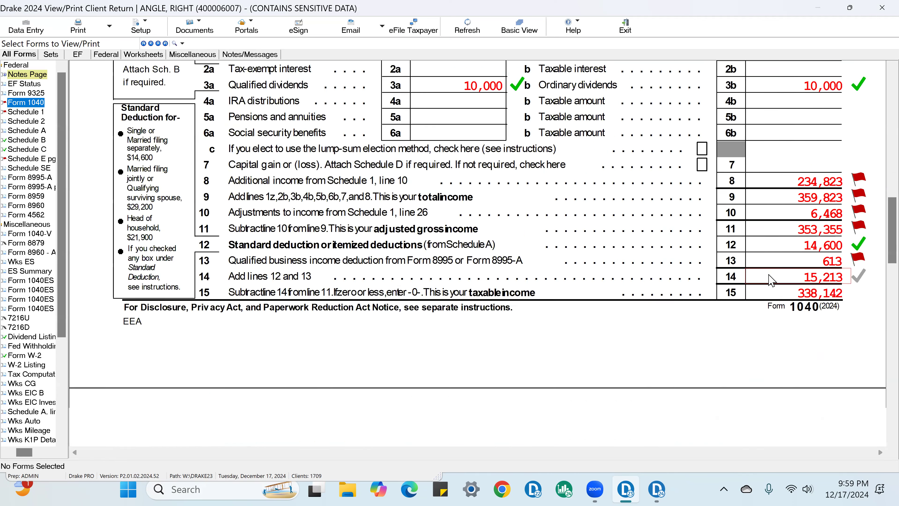
scroll(771, 280, "down", 15)
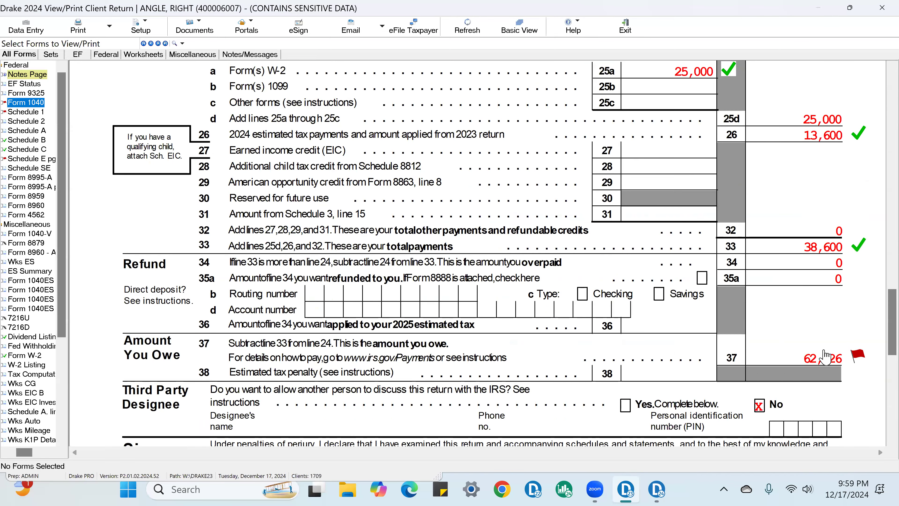
left_click(784, 362)
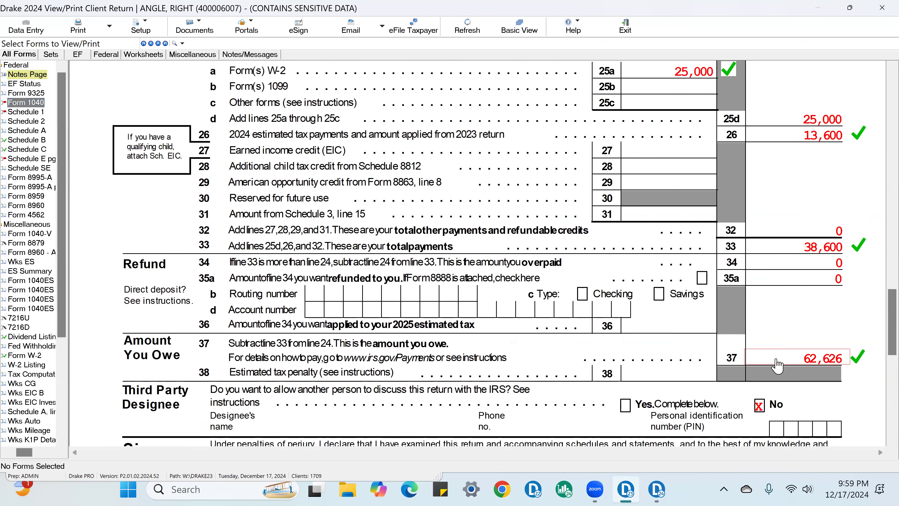
scroll(770, 367, "up", 4)
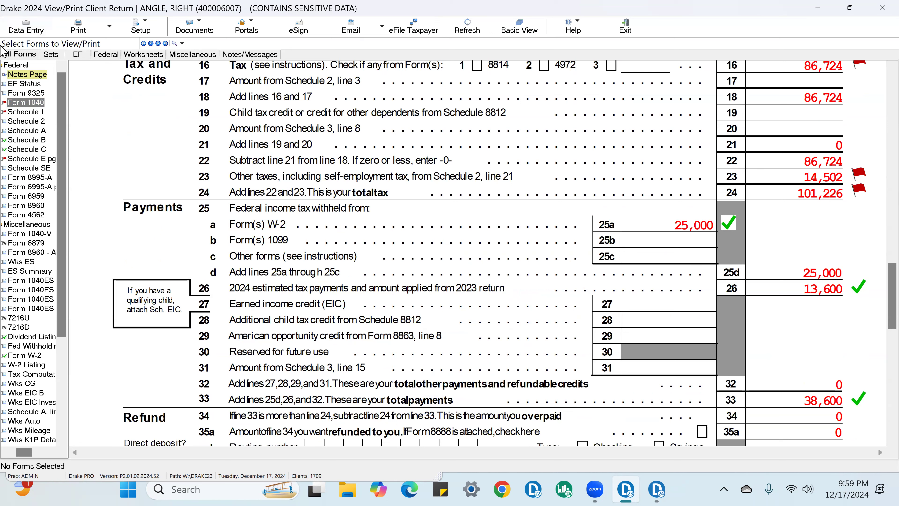
Tick-mark the partnership's EIN on Schedule E page 2
left_click(52, 161)
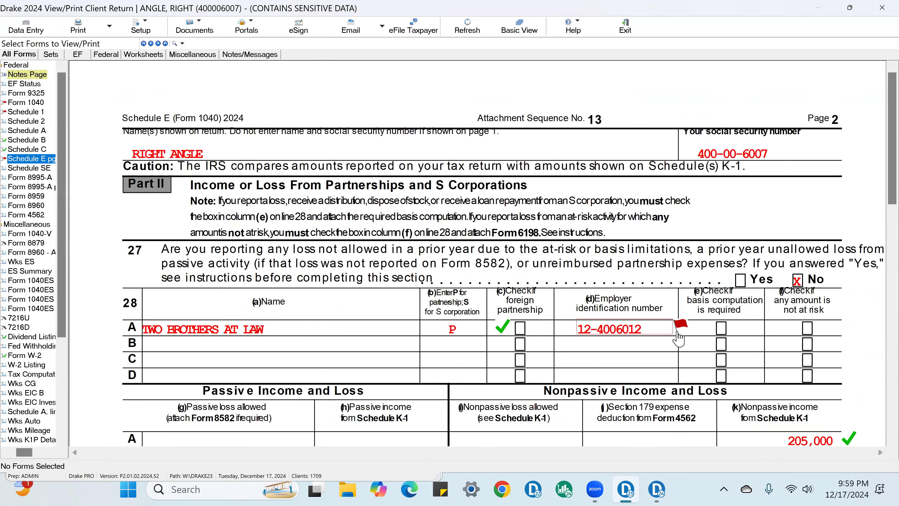
left_click(679, 324)
scroll(623, 328, "down", 3)
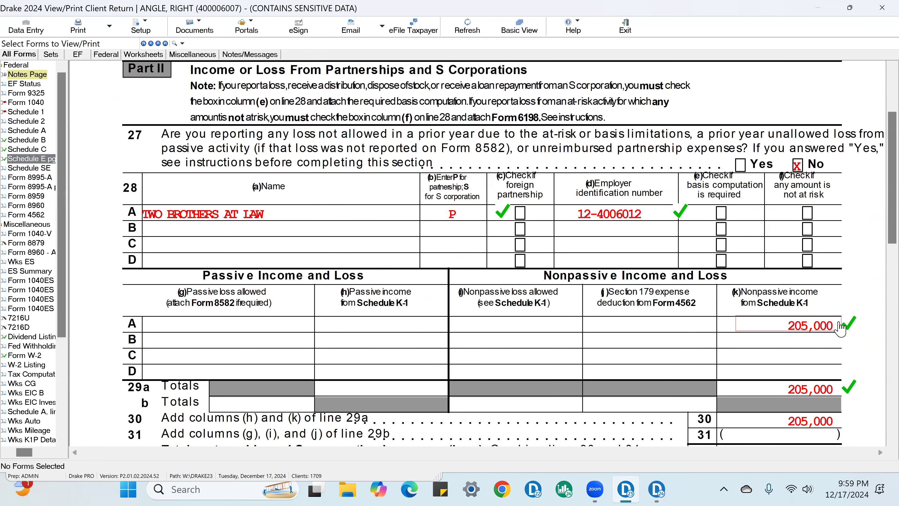
scroll(843, 338, "down", 3)
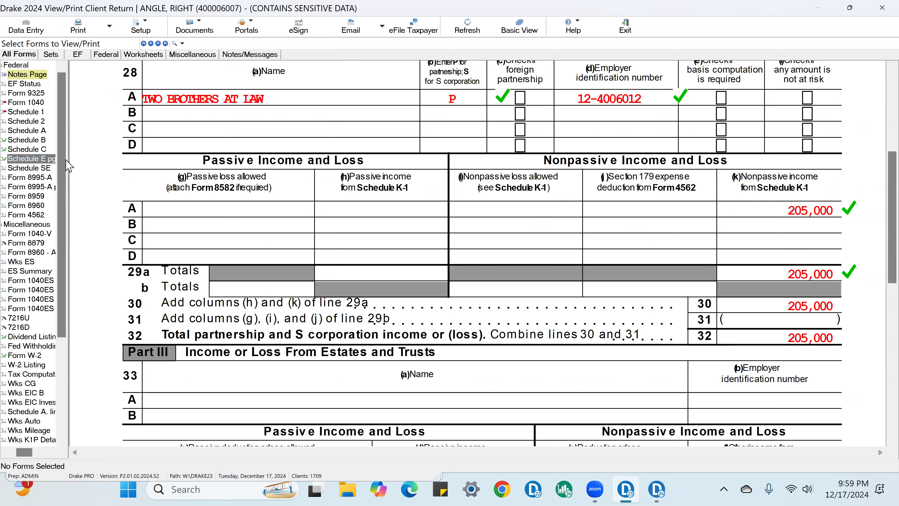
Tick-mark Schedule 1 line 3 business income of 29,823, then return to Form 1040
left_click(25, 111)
scroll(424, 248, "down", 2)
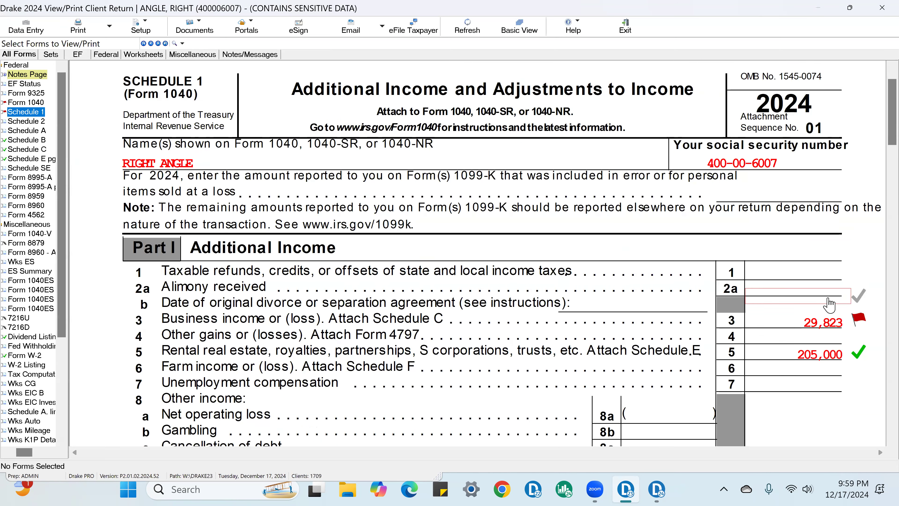
left_click(839, 288)
scroll(839, 290, "down", 5)
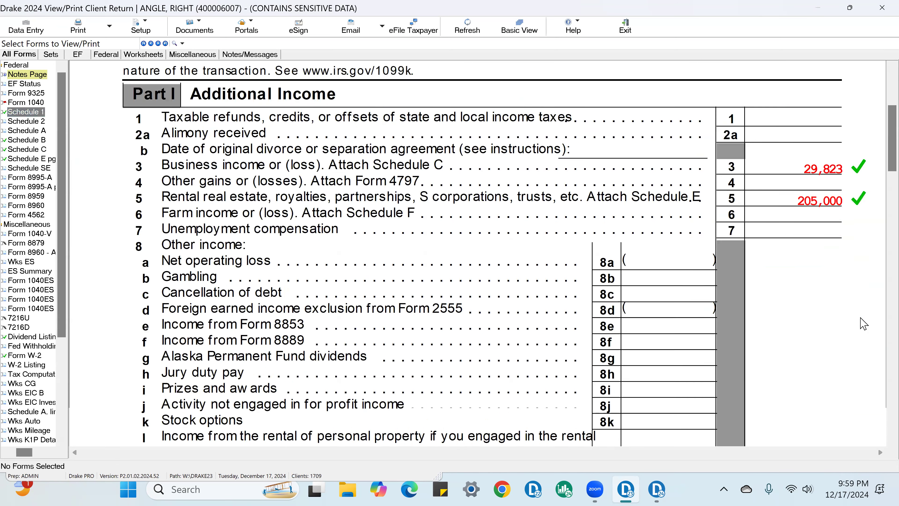
left_click(40, 112)
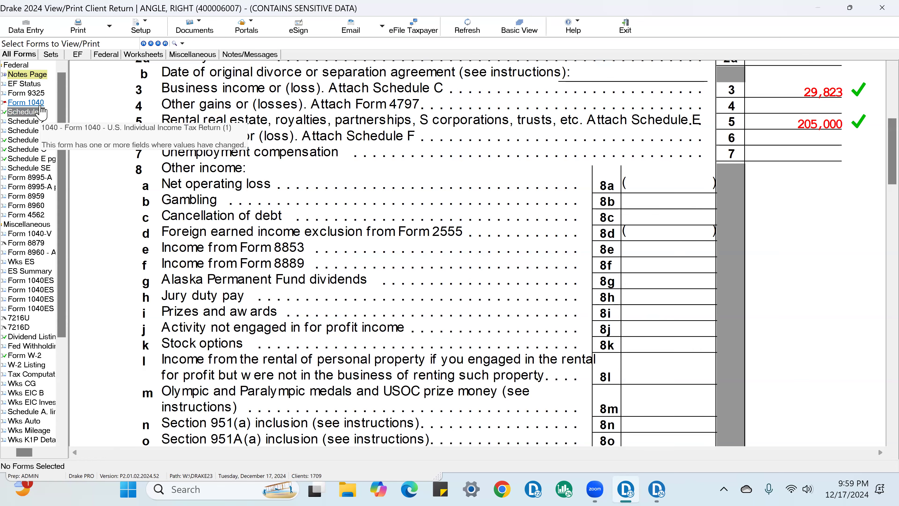
key("Up")
Tick-mark Form 1040 lines 8, 9 (359,823), 10 (6,468), AGI 353,355 and line 13
scroll(832, 230, "down", 17)
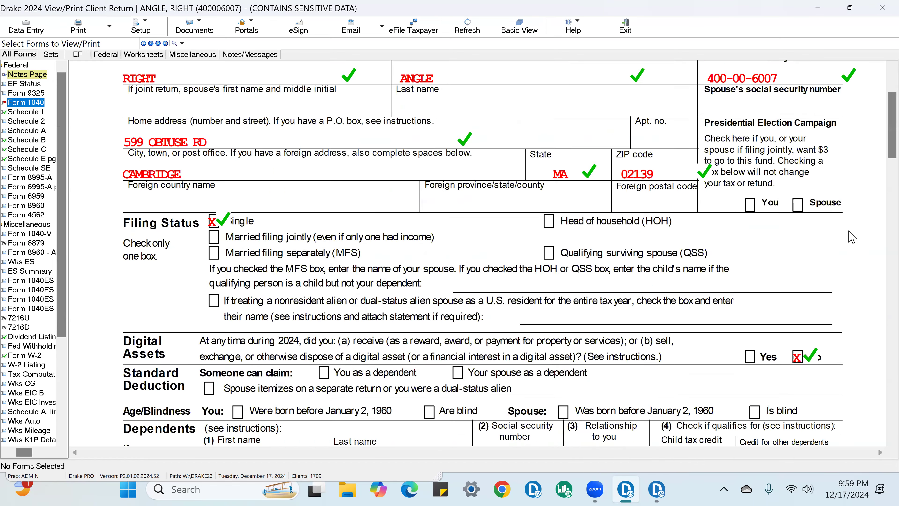
left_click(857, 333)
left_click(857, 350)
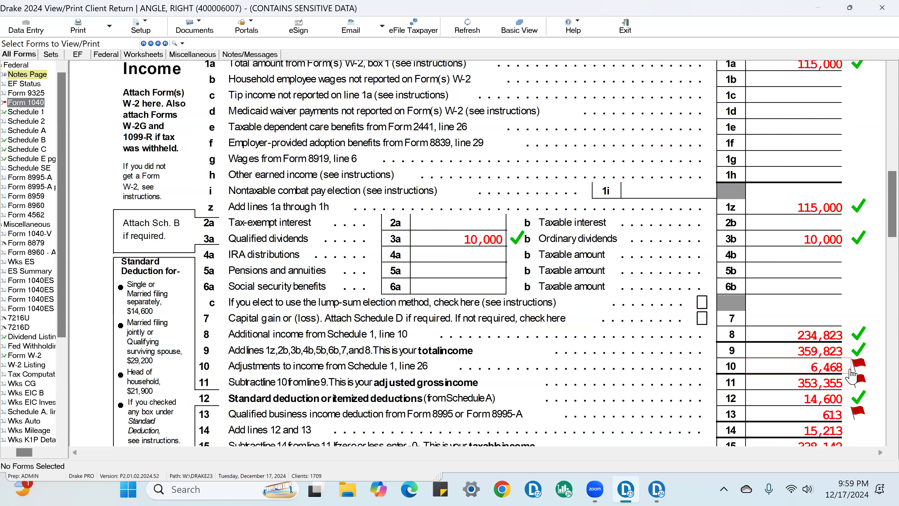
left_click(858, 366)
left_click(857, 380)
left_click(857, 412)
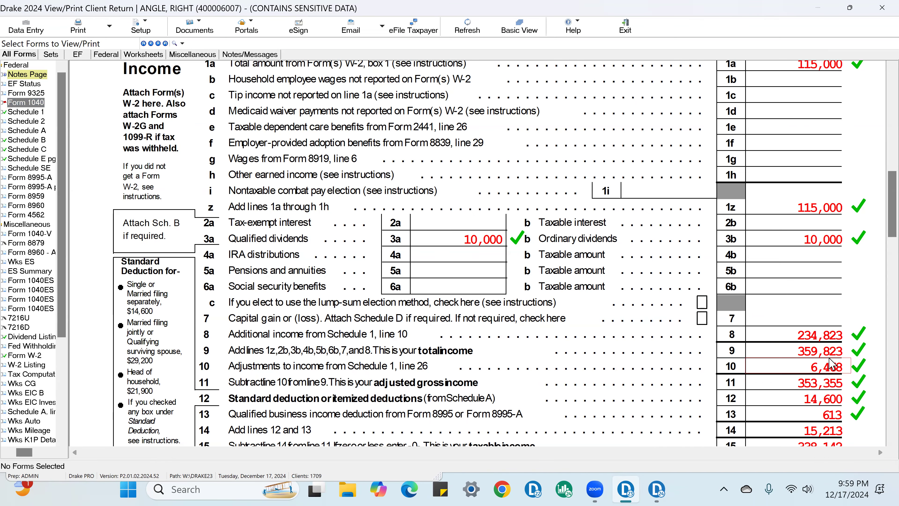
Turn the red flags on Form 1040 lines 23, 16 and 24 into checks, then return to the top
scroll(856, 418, "down", 8)
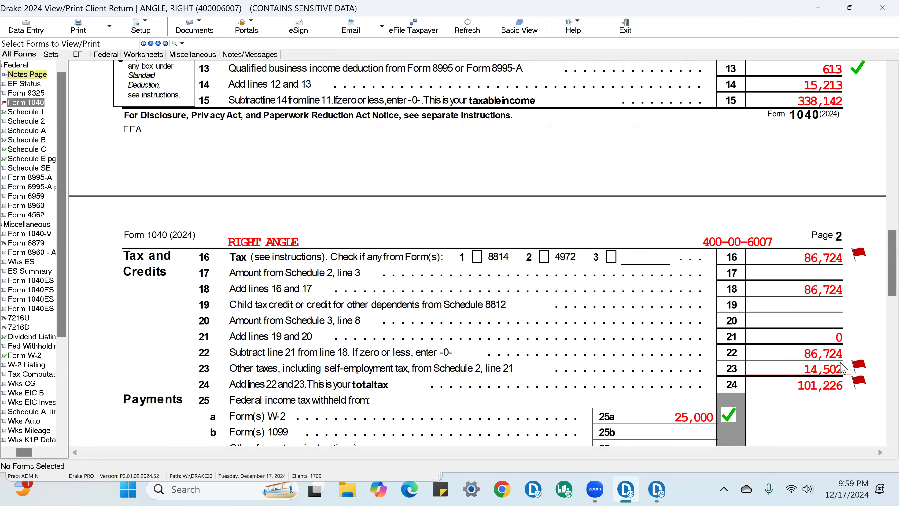
left_click(858, 365)
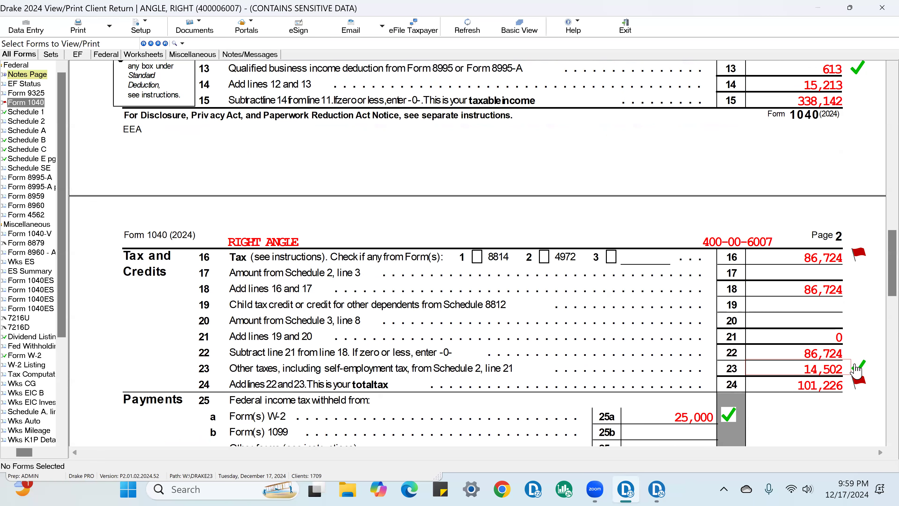
left_click(858, 256)
scroll(880, 339, "down", 3)
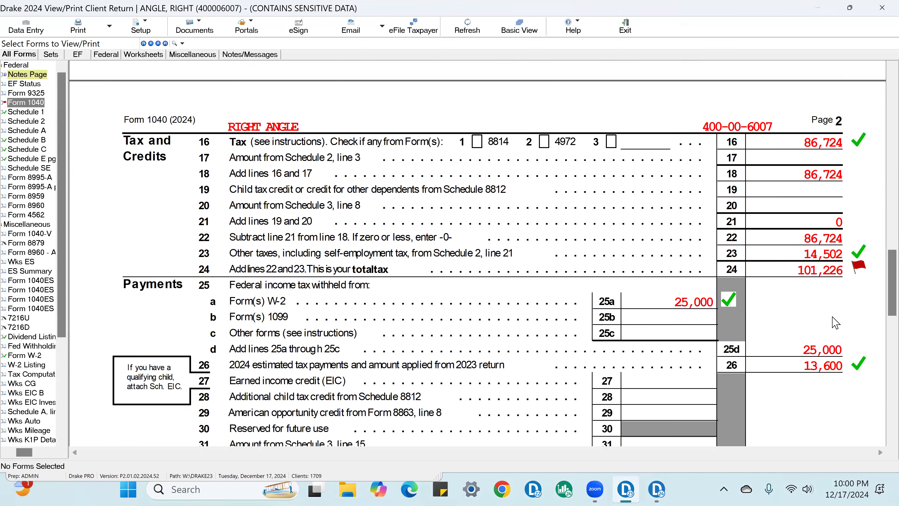
left_click(859, 271)
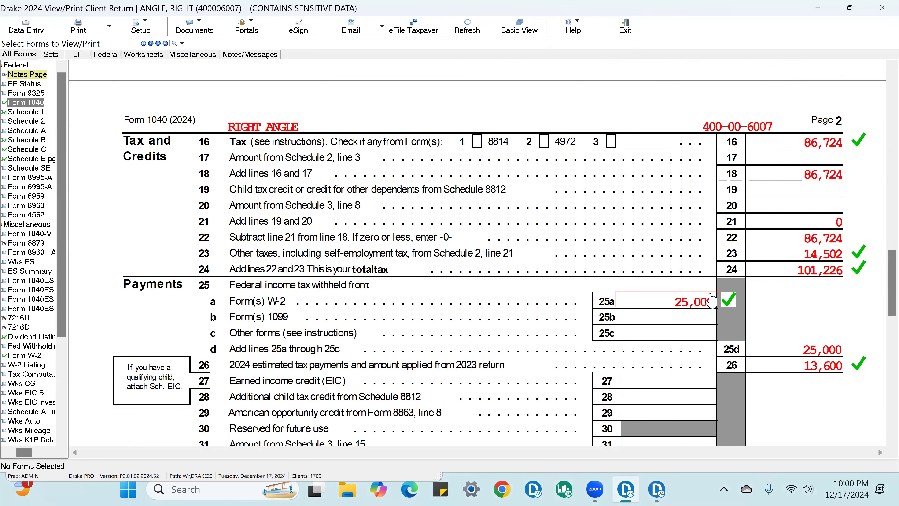
scroll(842, 317, "down", 3)
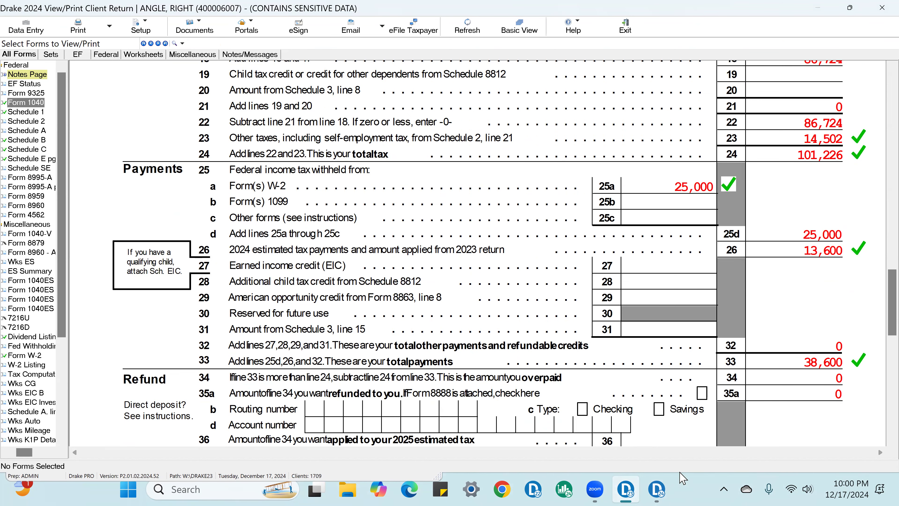
scroll(684, 443, "down", 3)
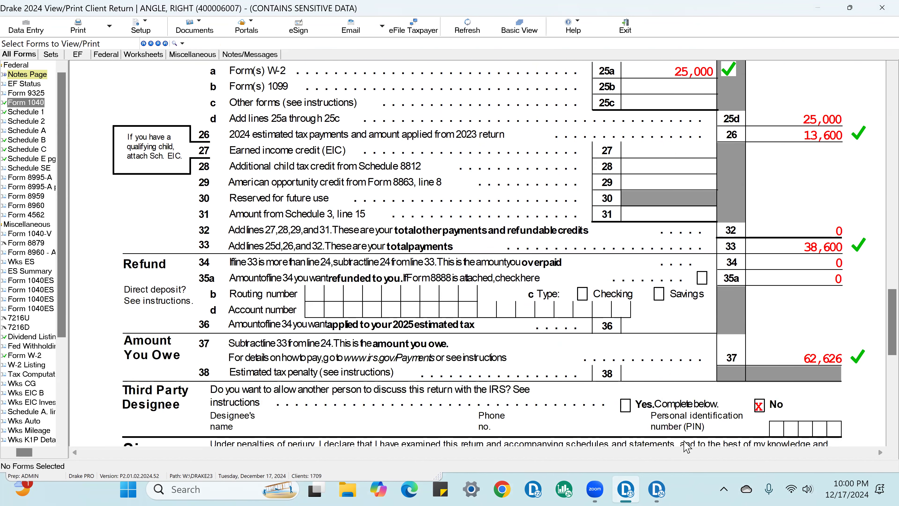
scroll(503, 339, "up", 10)
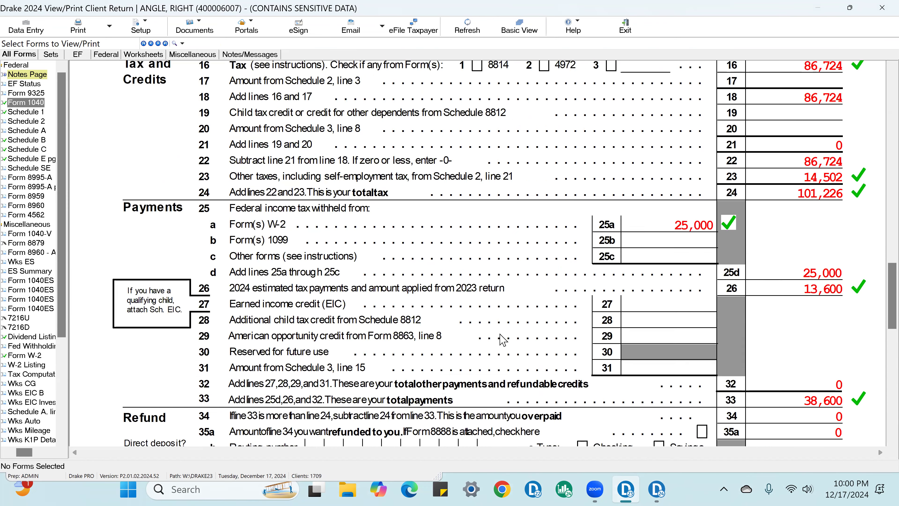
scroll(517, 333, "up", 7)
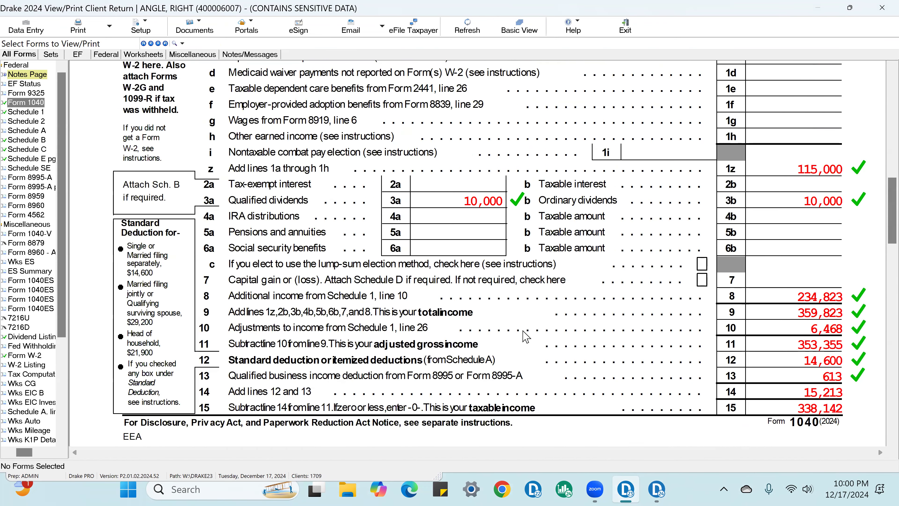
scroll(526, 337, "up", 15)
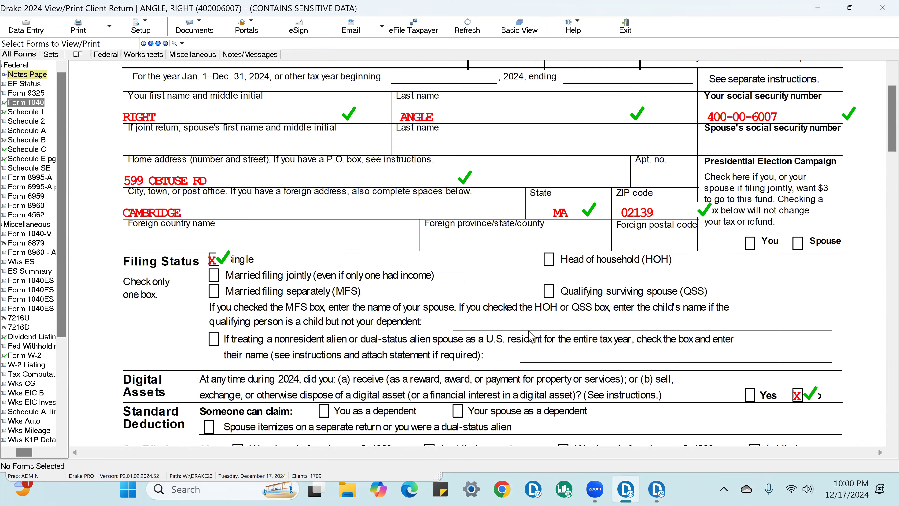
scroll(531, 337, "up", 2)
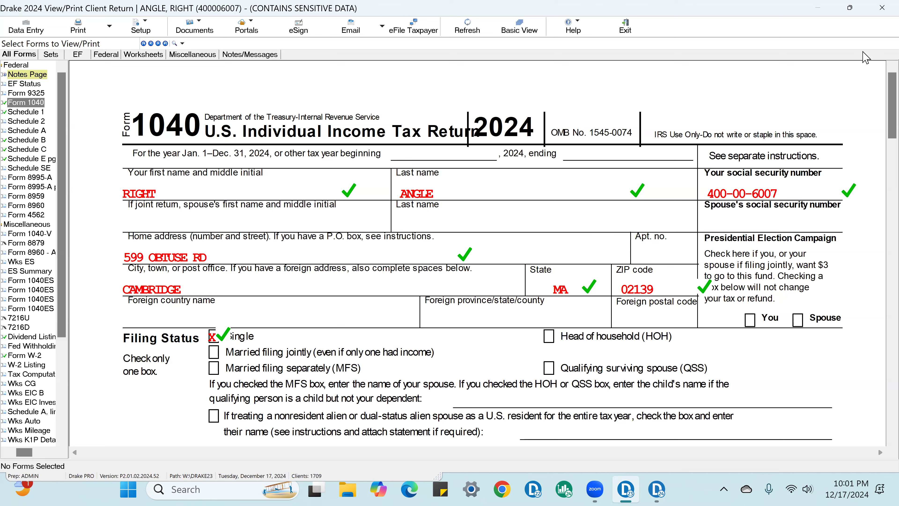
Exit the View/Print window and bring up the Open / Create a Return dialog
left_click(877, 9)
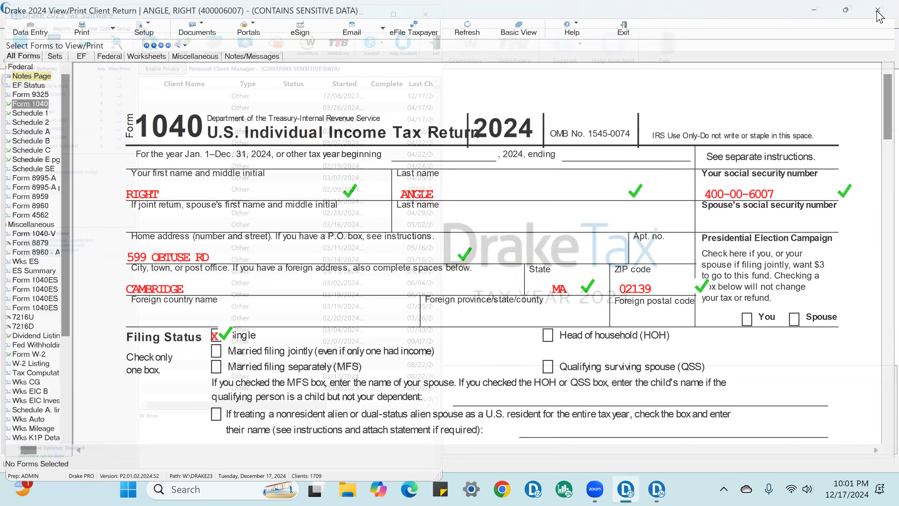
left_click(880, 16)
left_click(42, 46)
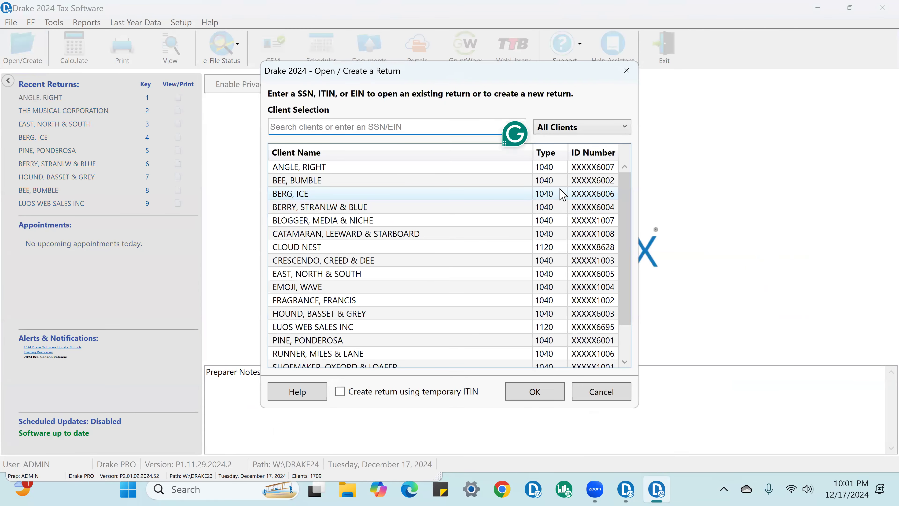
Search Client Selection by the client's full nine-digit SSN after a partial ID triggers the warning
type("6008")
key("Return")
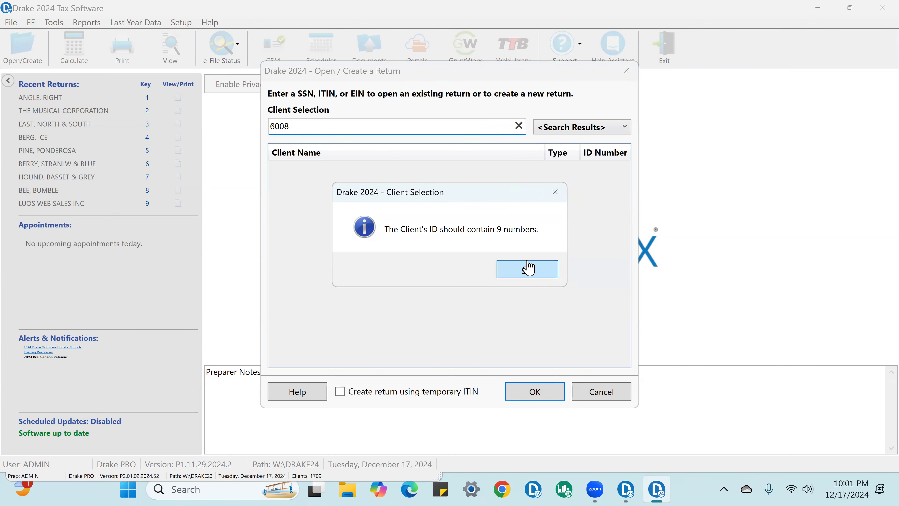
left_click(527, 269)
key("BackSpace")
key("BackSpace")
key("BackSpace")
key("BackSpace")
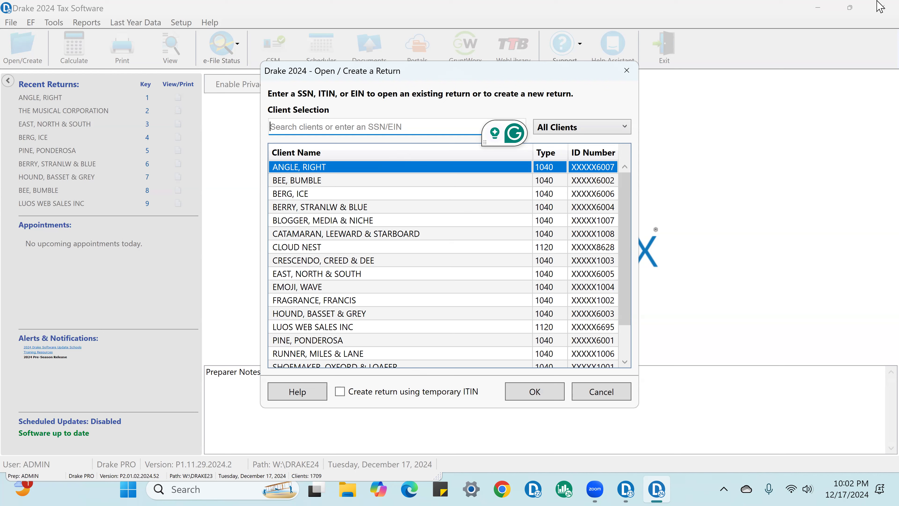
type("400")
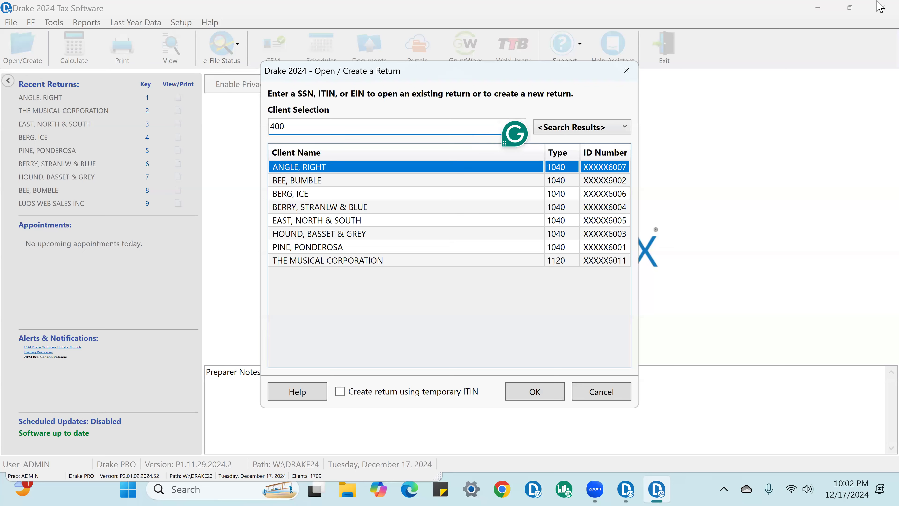
type("00")
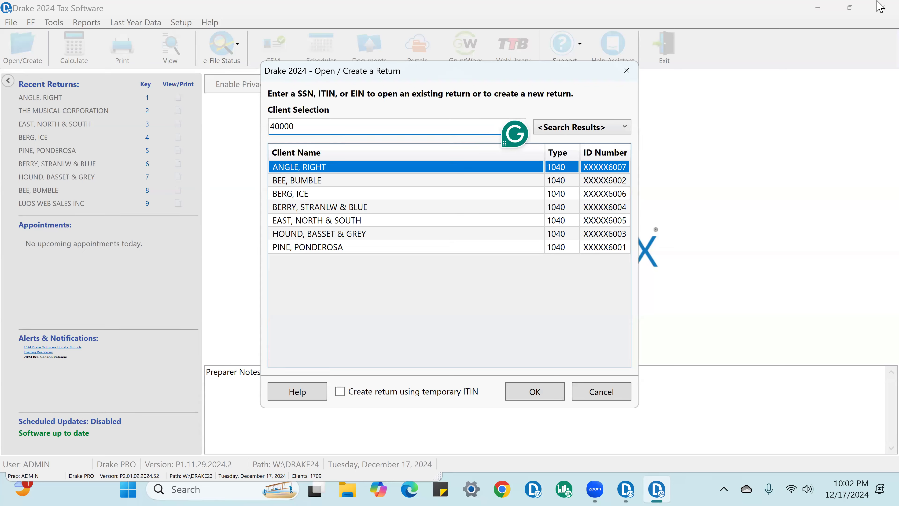
type("6008")
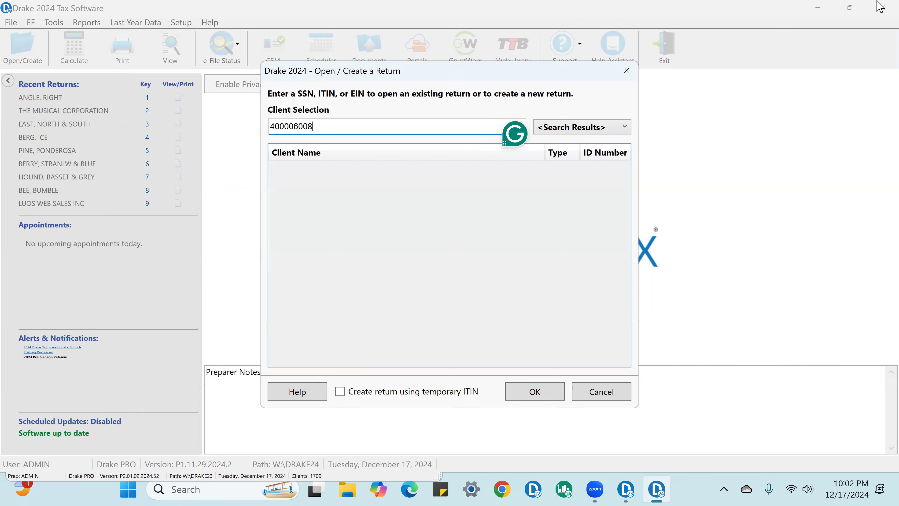
key("Return")
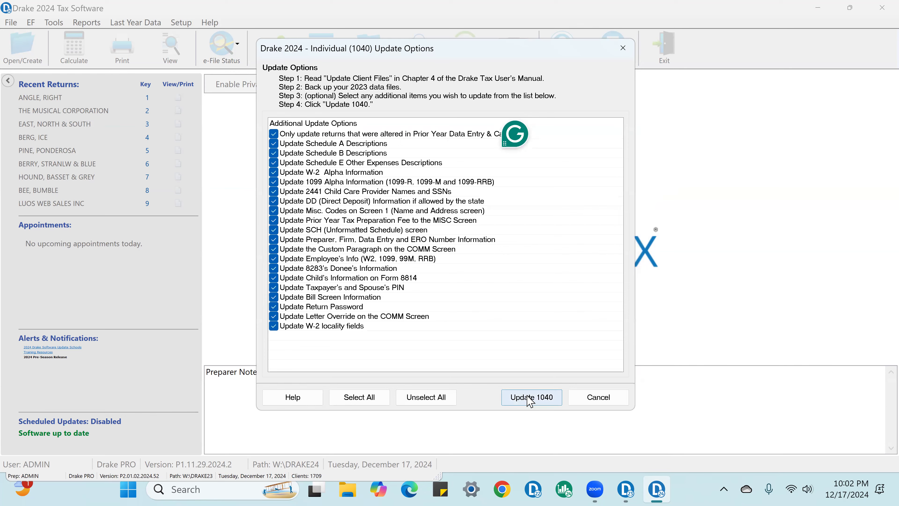
Update the 2023 return to 2024 and remove the flags on both taxpayer and spouse SSNs
left_click(530, 399)
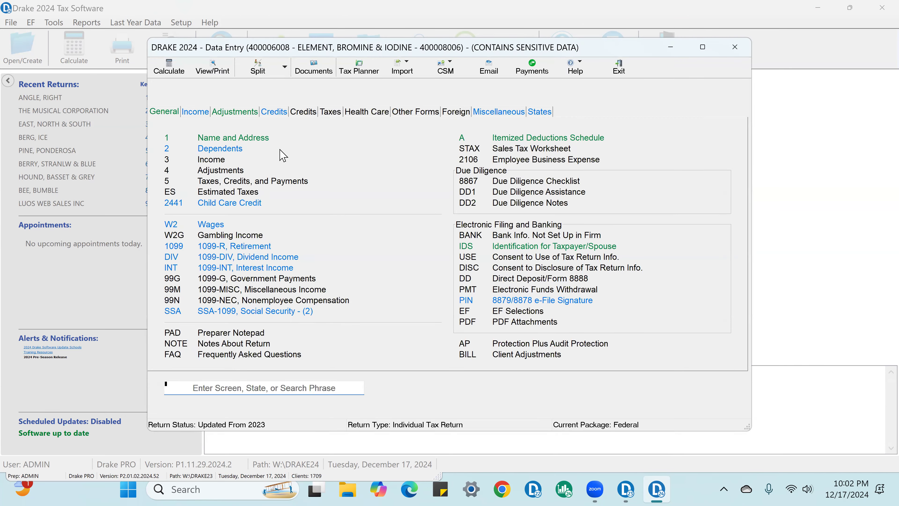
left_click(259, 142)
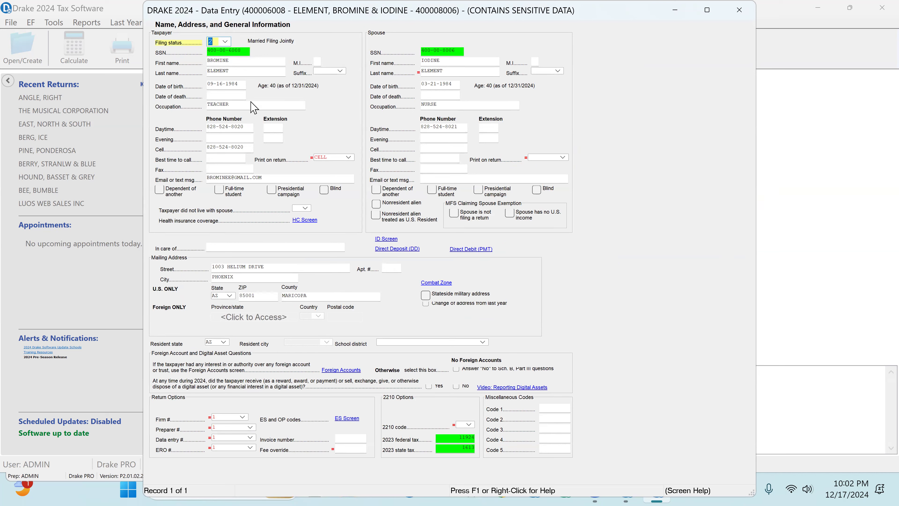
left_click(226, 51)
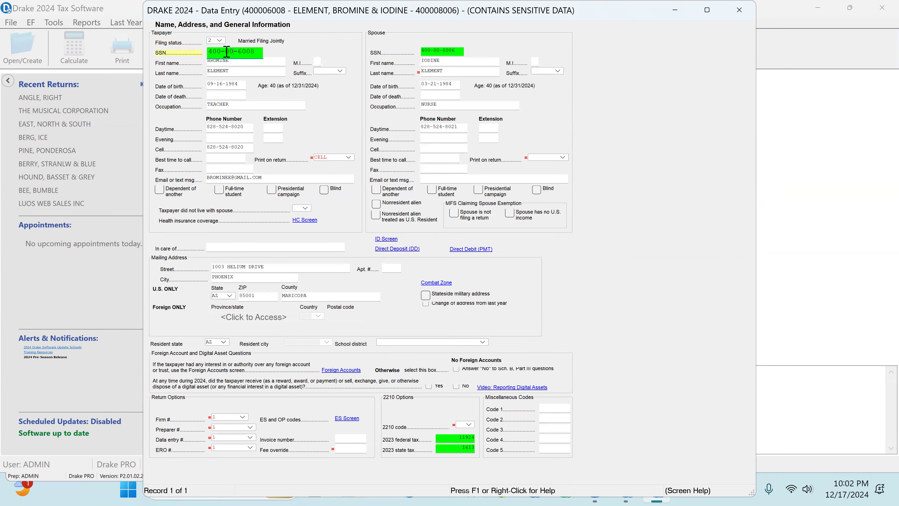
left_click(451, 52)
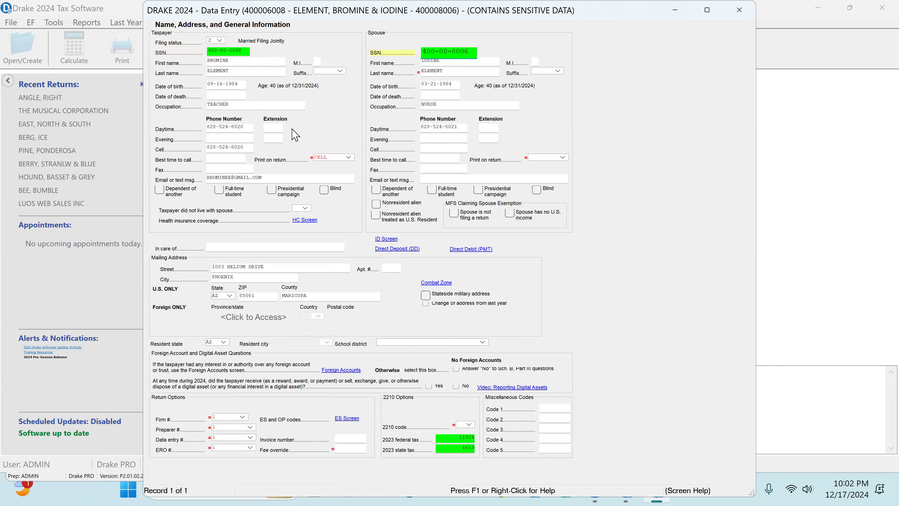
right_click(230, 52)
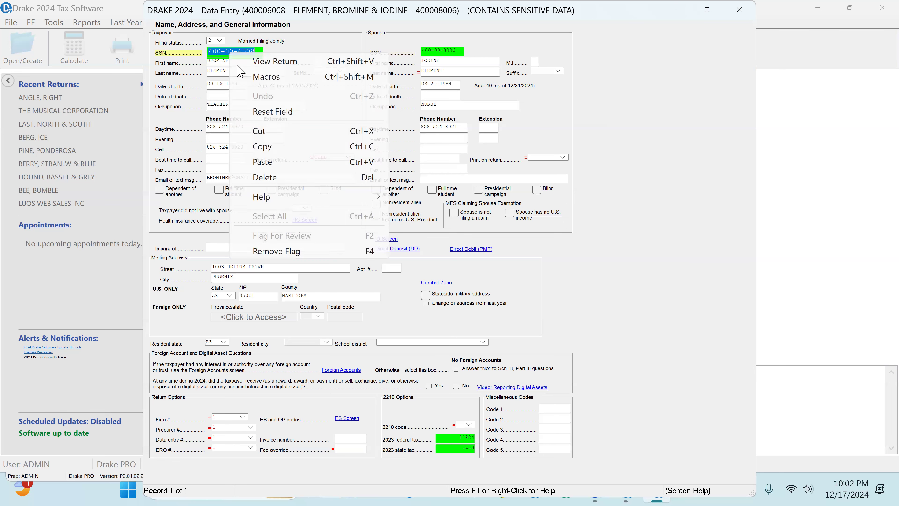
left_click(268, 252)
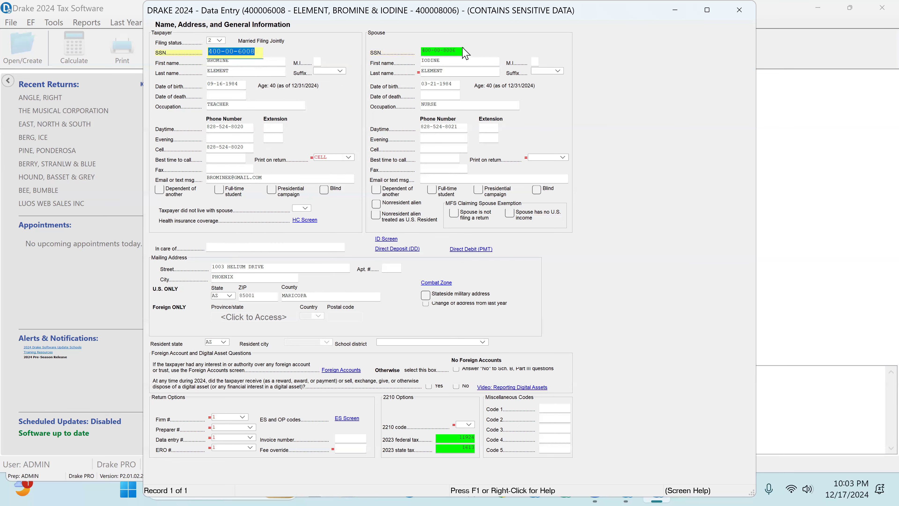
right_click(432, 49)
left_click(488, 253)
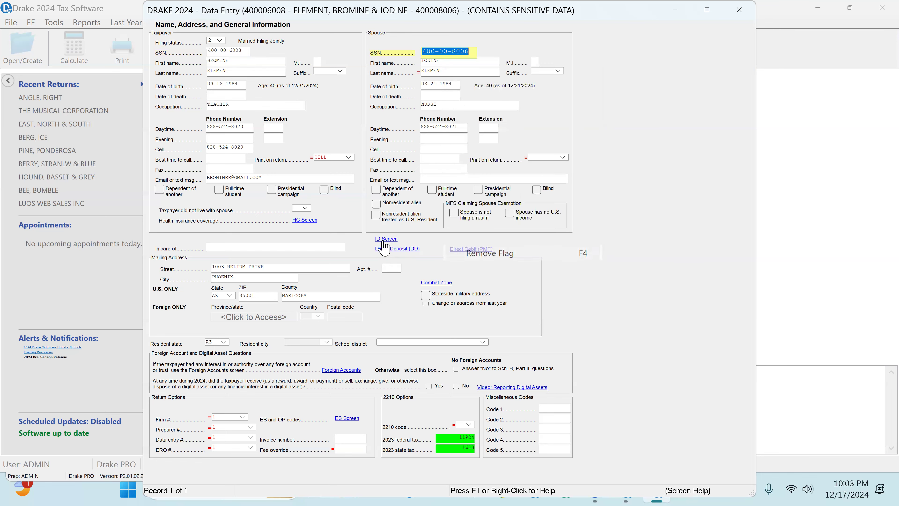
Set full-year health coverage to Y on the HC screen and return to Name and Address
left_click(307, 220)
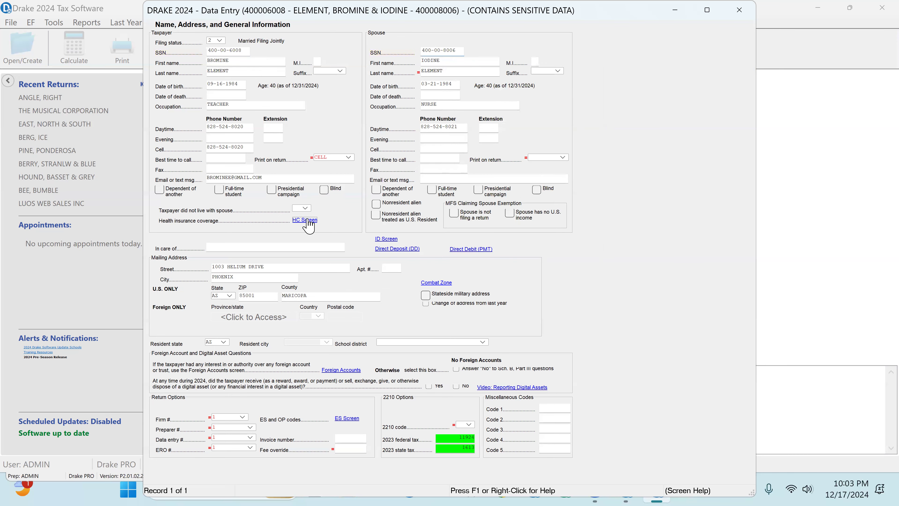
left_click(538, 226)
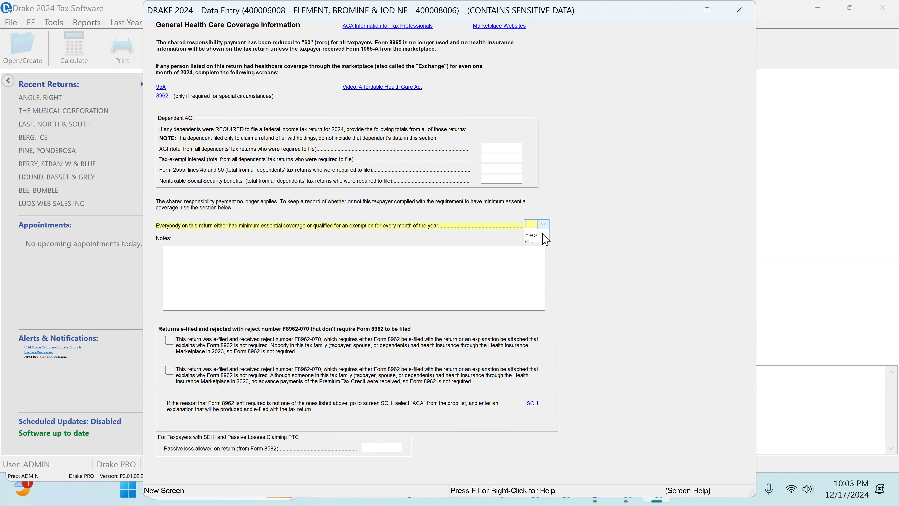
left_click(542, 237)
left_click(739, 10)
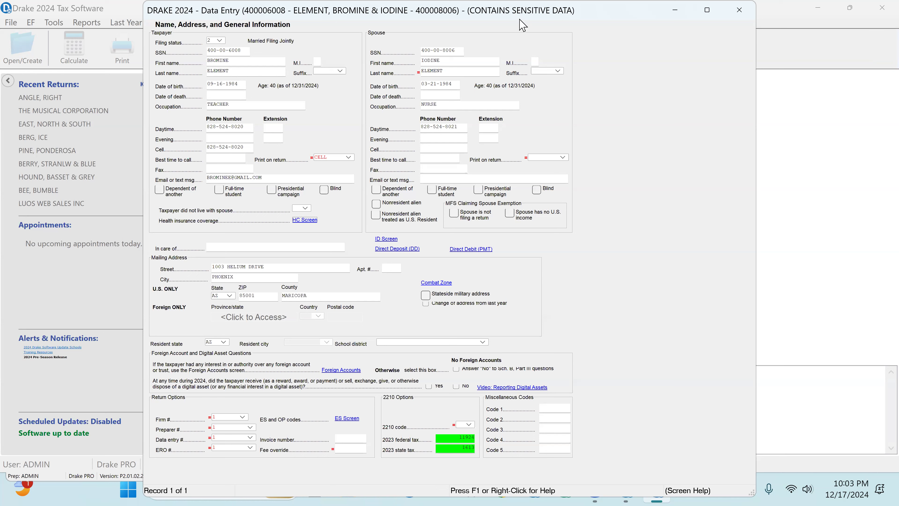
Review the taxpayer and spouse occupations, SSNs, birth dates and daytime phone entries
left_click(215, 104)
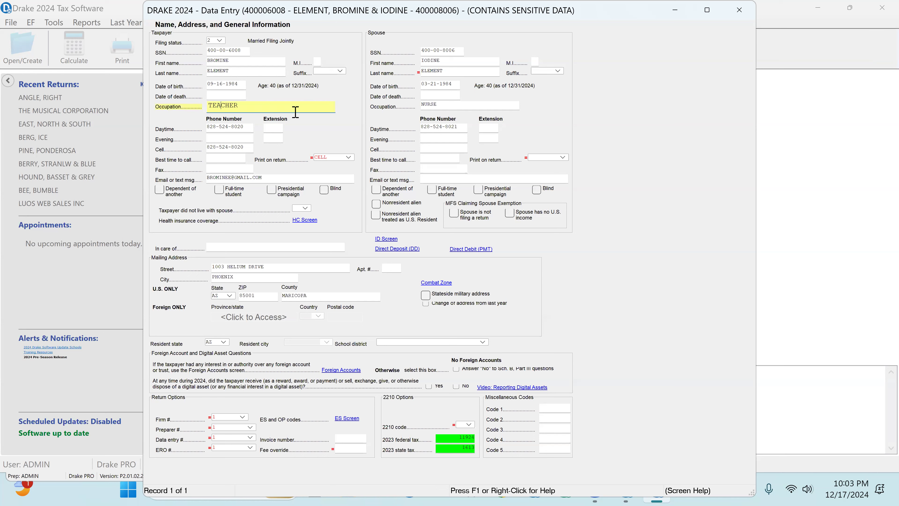
left_click(431, 103)
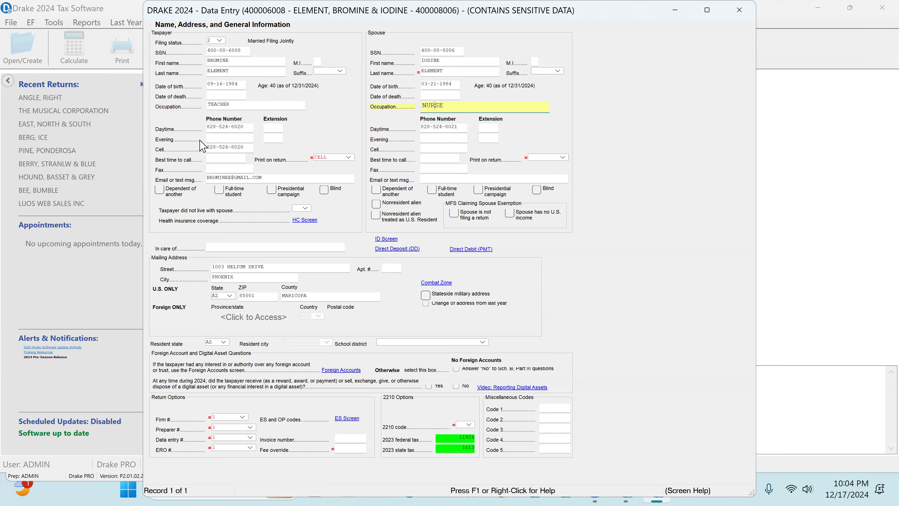
left_click(218, 60)
left_click(226, 52)
left_click(448, 51)
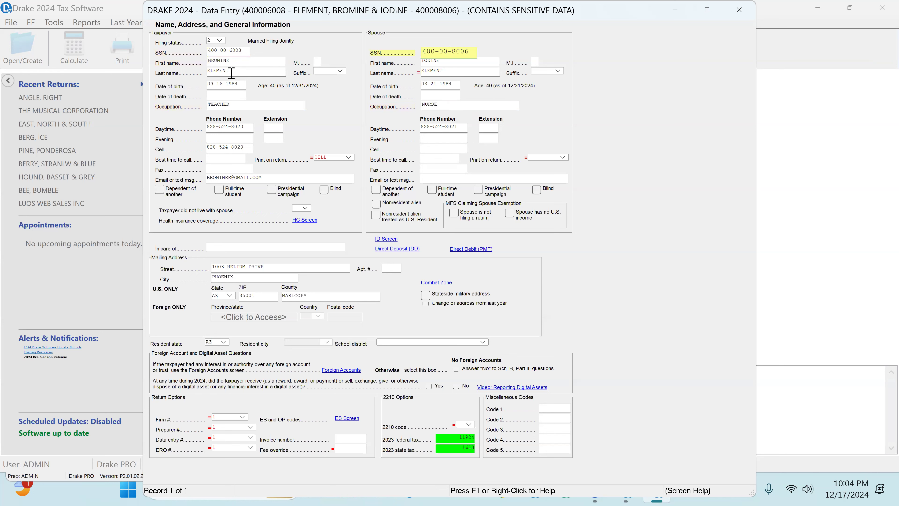
left_click(212, 85)
left_click(447, 85)
left_click(242, 128)
Copy the spouse's daytime phone into the spouse Cell field, then review the street address, ZIP and county
left_click_drag(472, 128, 410, 136)
right_click(445, 127)
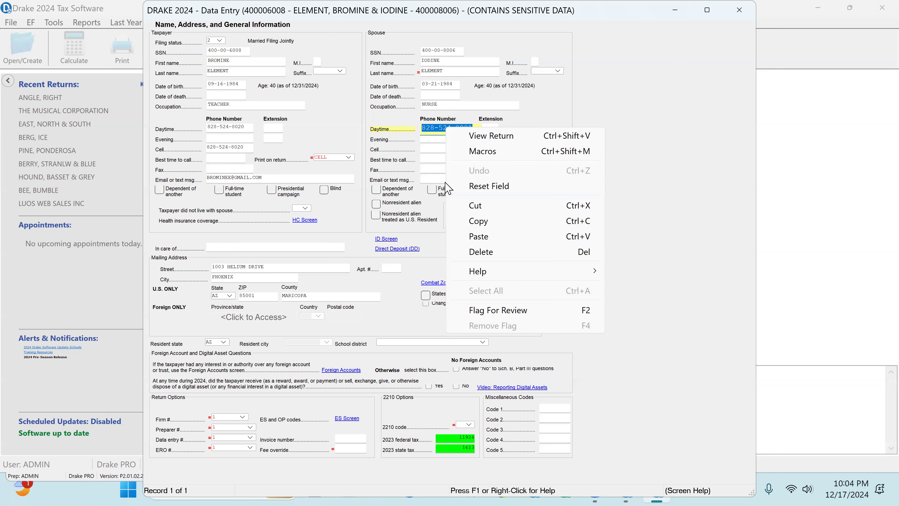
left_click(478, 221)
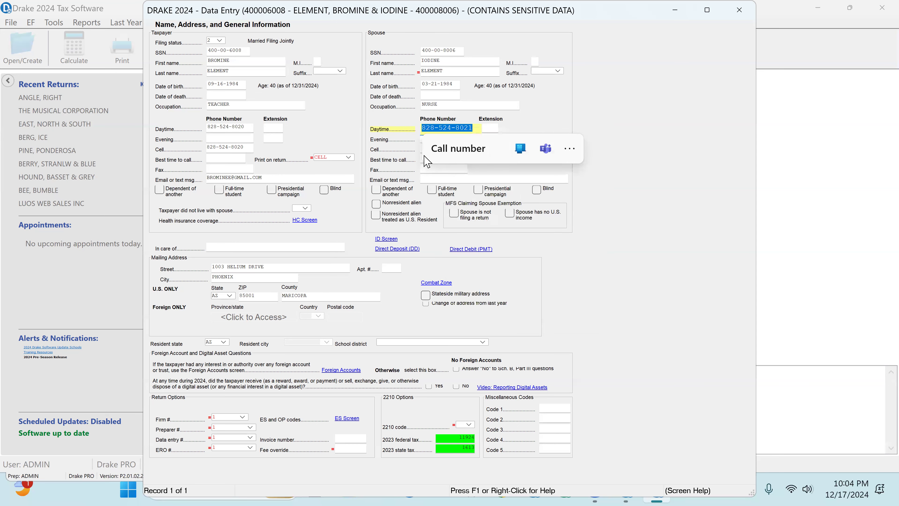
left_click(426, 149)
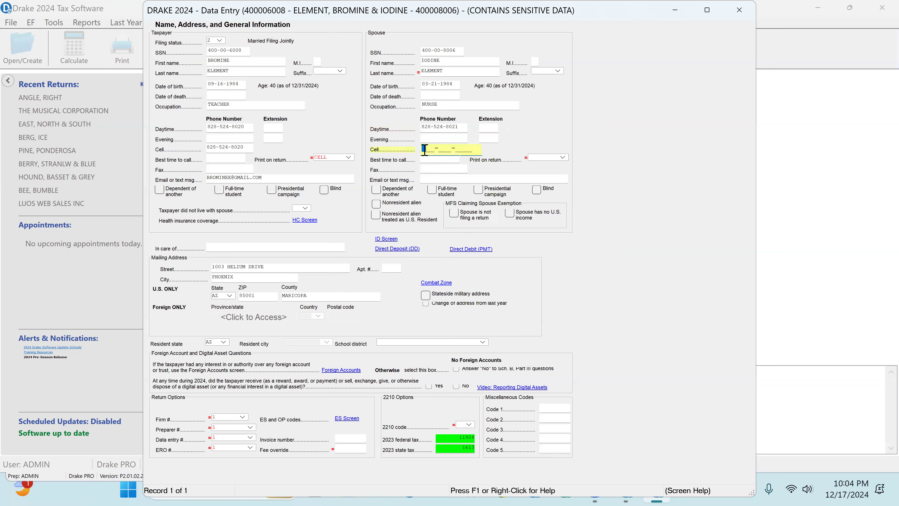
right_click(424, 149)
left_click(455, 261)
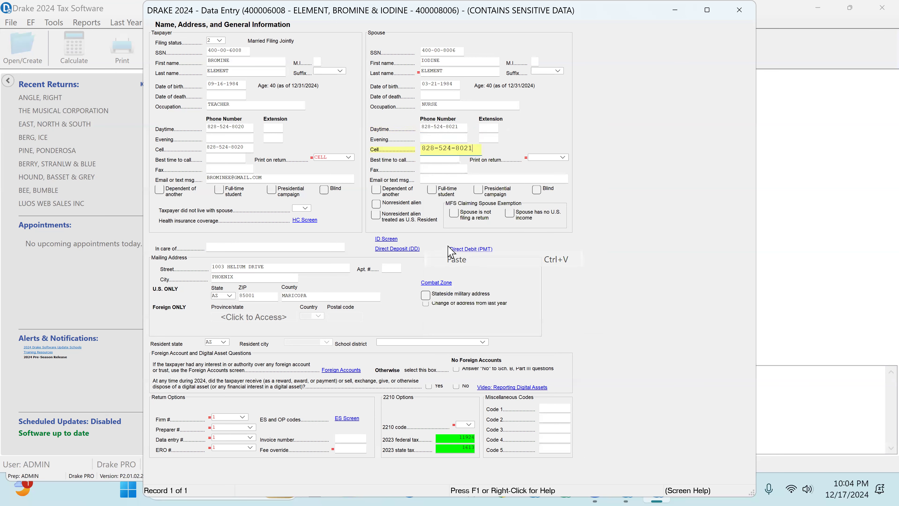
left_click(268, 269)
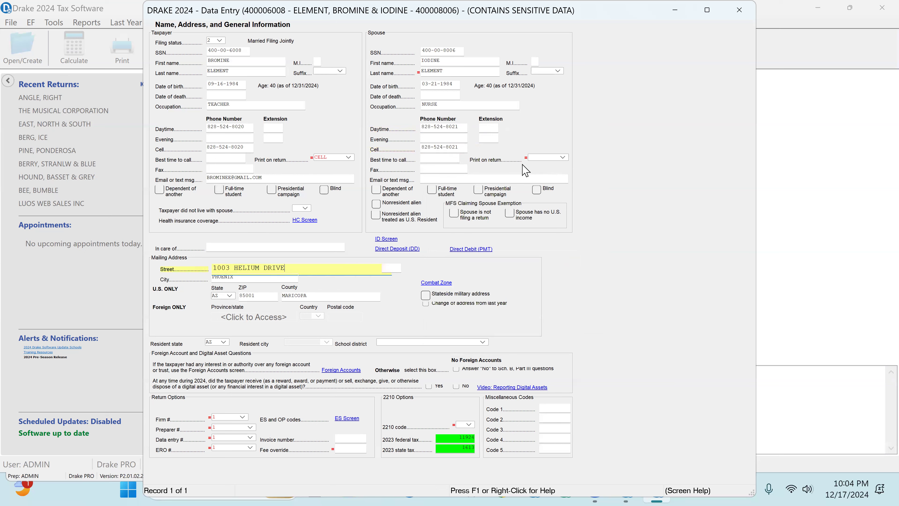
key("Tab")
key("Tab")
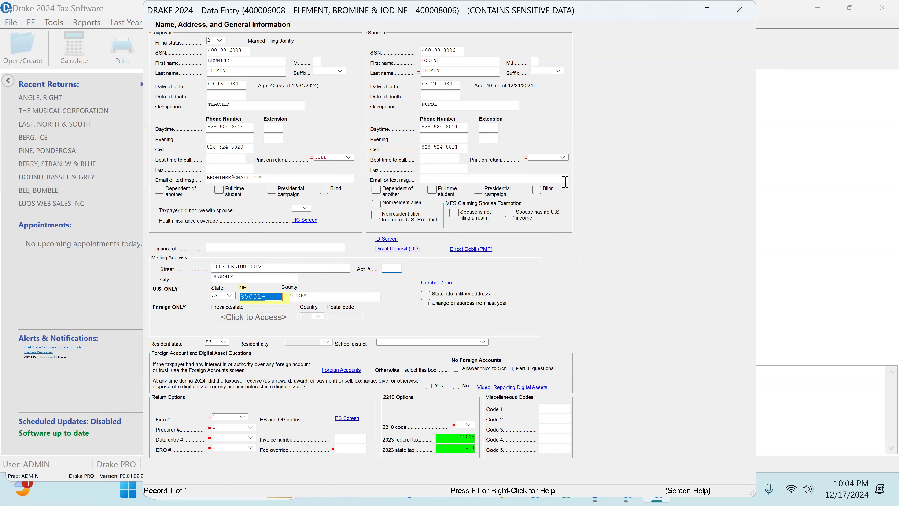
key("Tab")
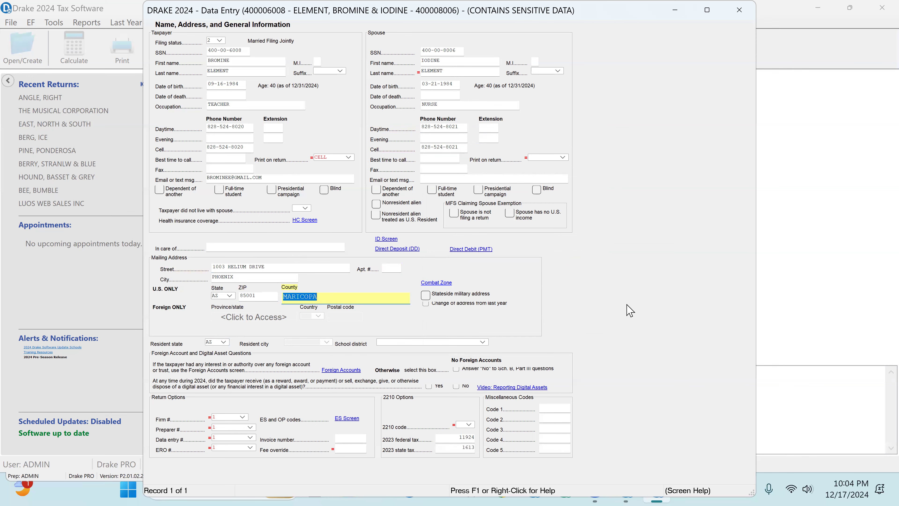
Confirm full-year health coverage Y on the HC screen and check the driver's license/photo ID details
left_click(304, 220)
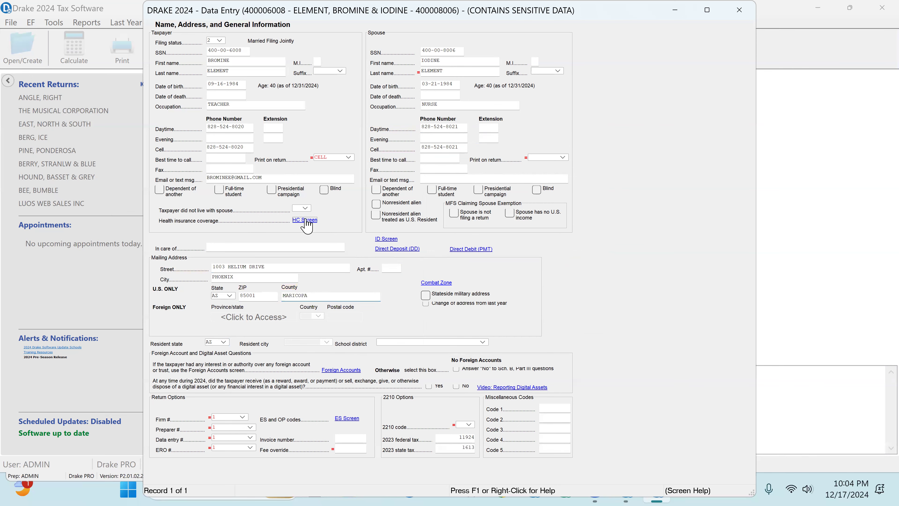
left_click(536, 224)
left_click(529, 241)
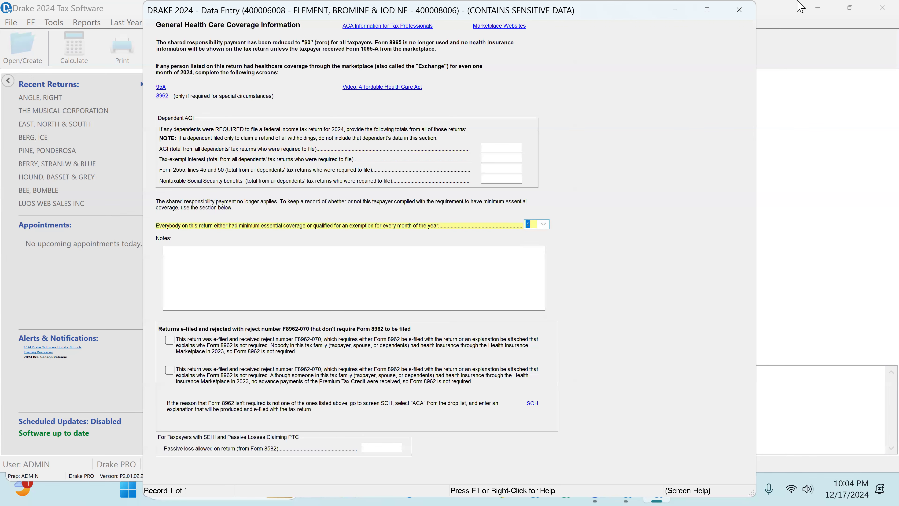
left_click(740, 10)
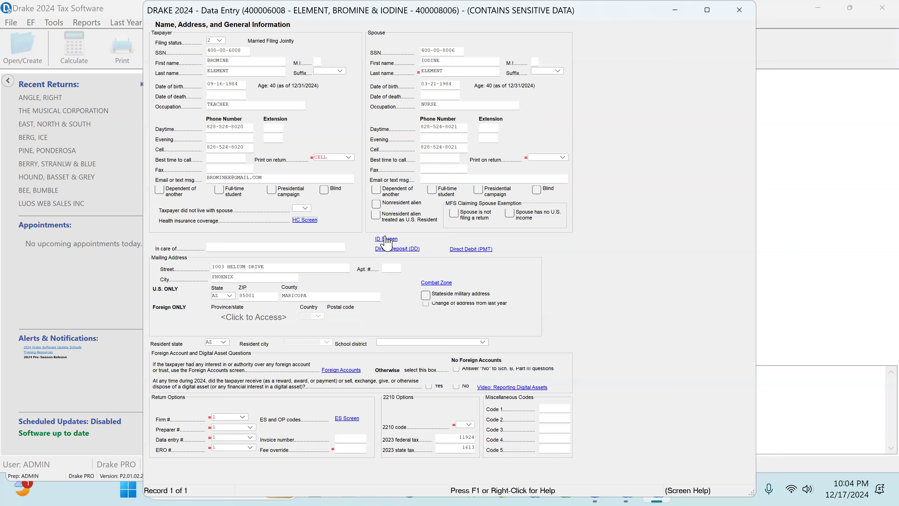
left_click(386, 239)
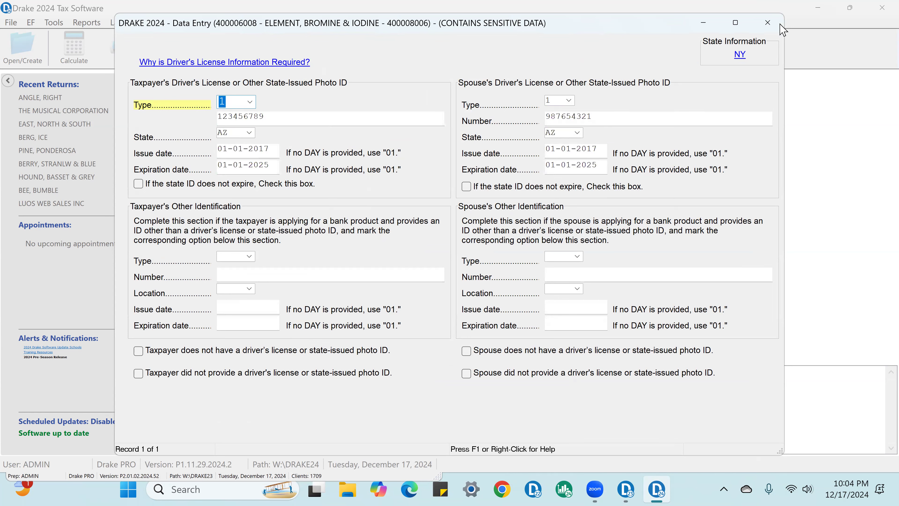
left_click(764, 24)
left_click(770, 29)
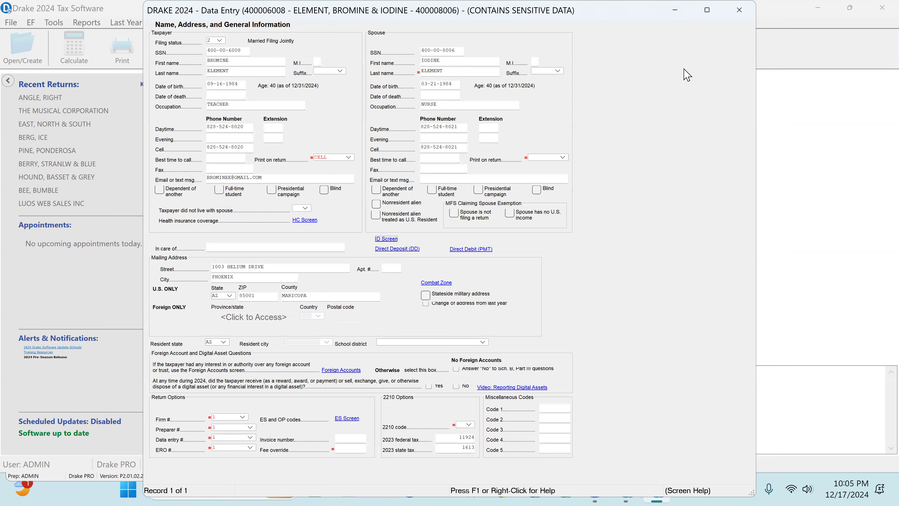
Answer No to the Schedule B Part III and digital asset questions, then close Name and Address
left_click(456, 369)
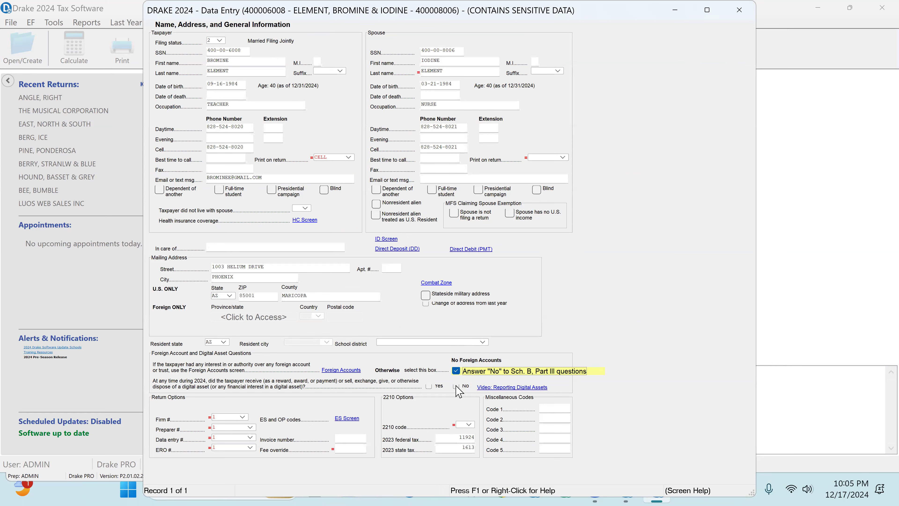
left_click(456, 386)
left_click(746, 15)
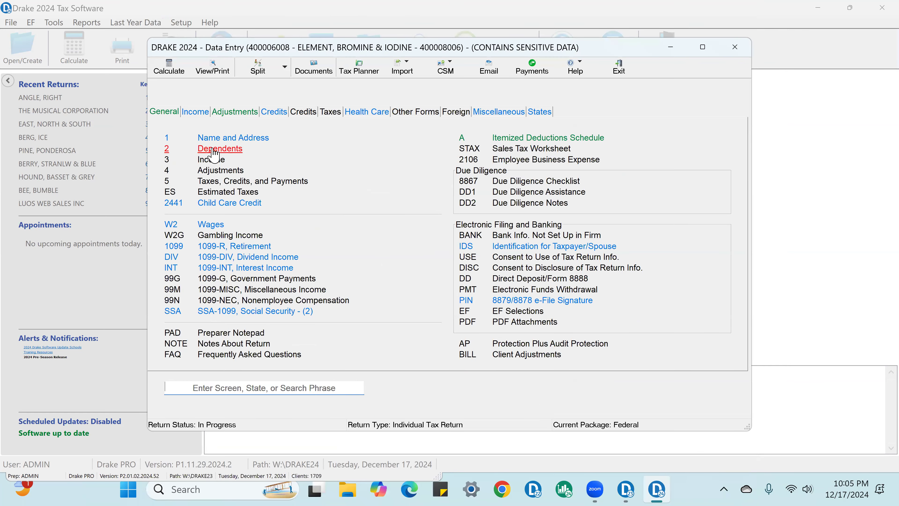
Open the son's dependent record, keep relationship SON, and move to qualifying childcare expenses
left_click(214, 150)
left_click(236, 203)
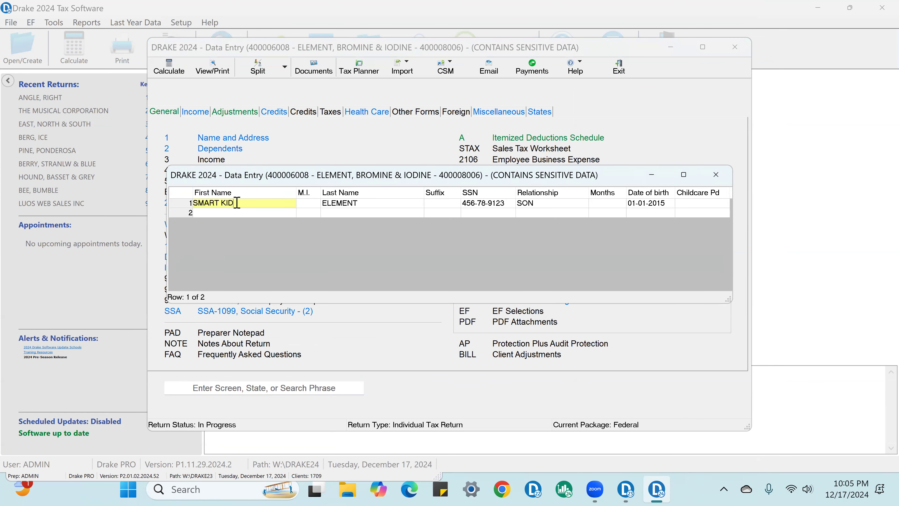
double_click(382, 205)
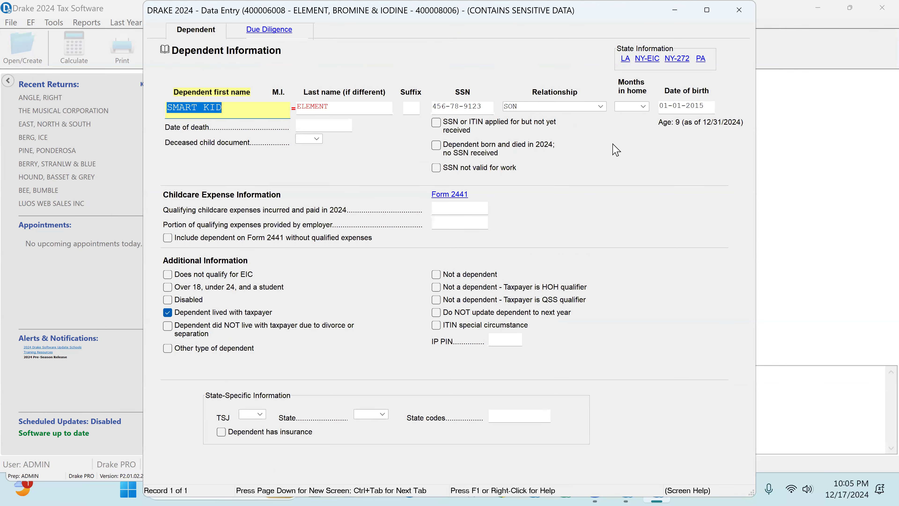
key("Tab")
key("Tab")
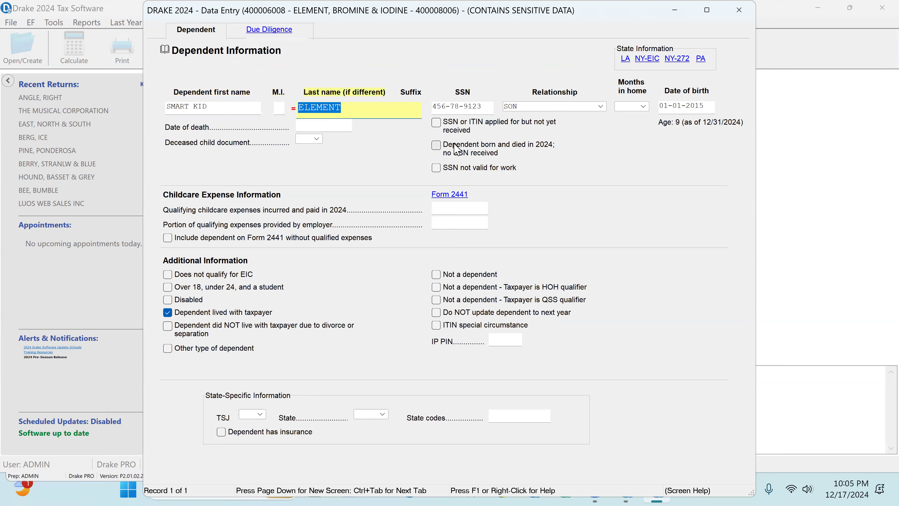
key("Tab")
key("Tab")
key("Tab")
key("Tab")
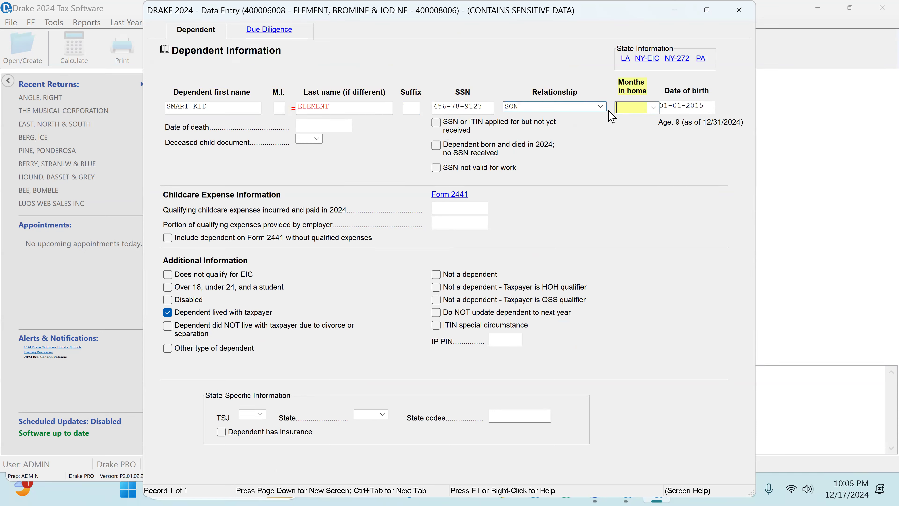
left_click(602, 107)
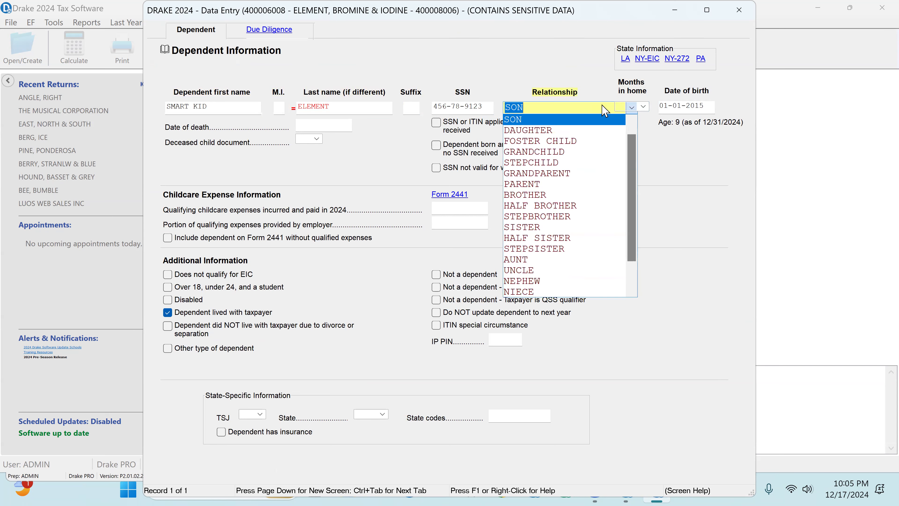
left_click(516, 121)
key("Tab")
key("Tab")
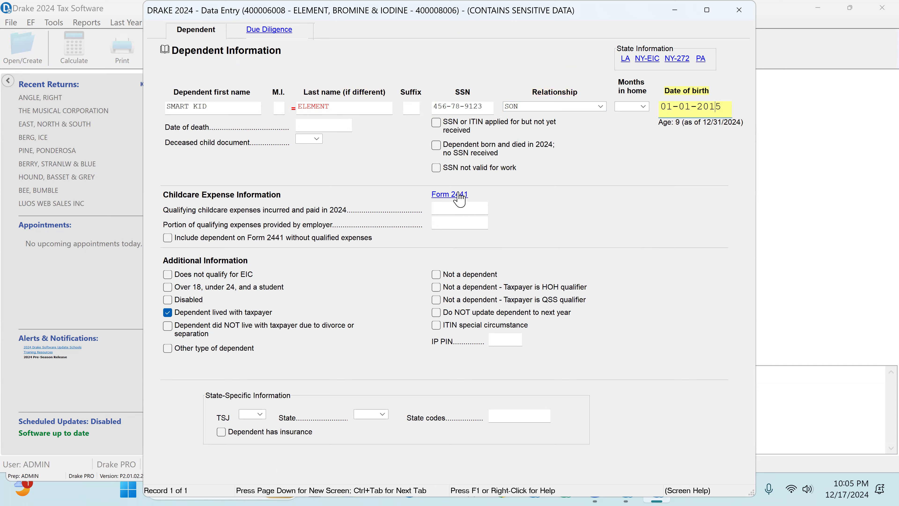
left_click(464, 209)
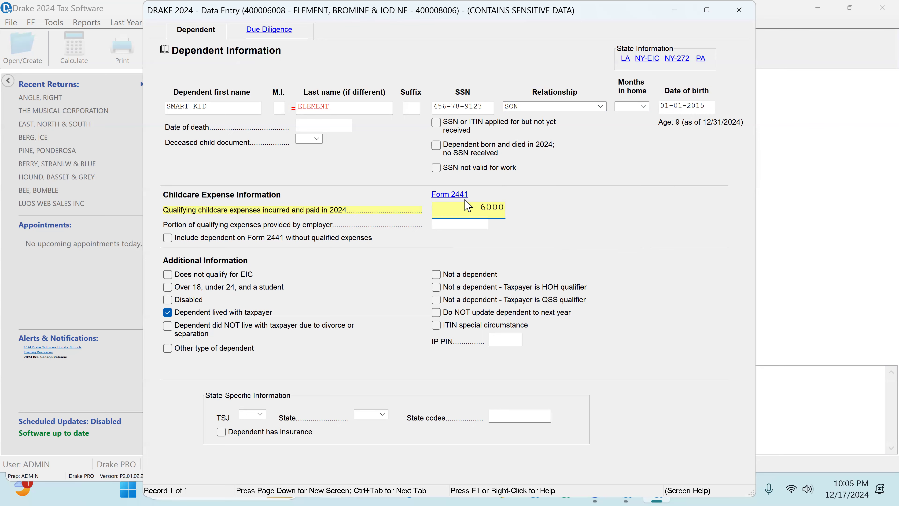
On Form 2441, enter 6000 as the amount paid to the Phoenix, AZ care provider
left_click(455, 195)
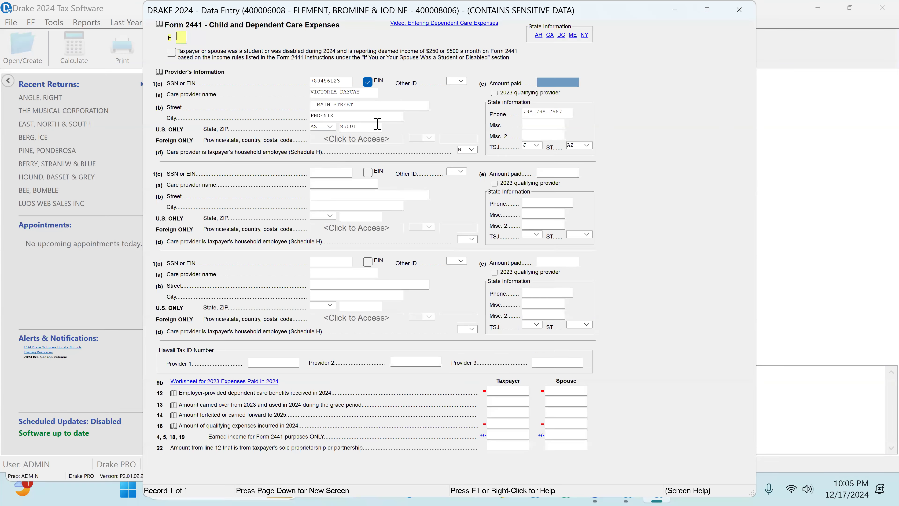
left_click(544, 81)
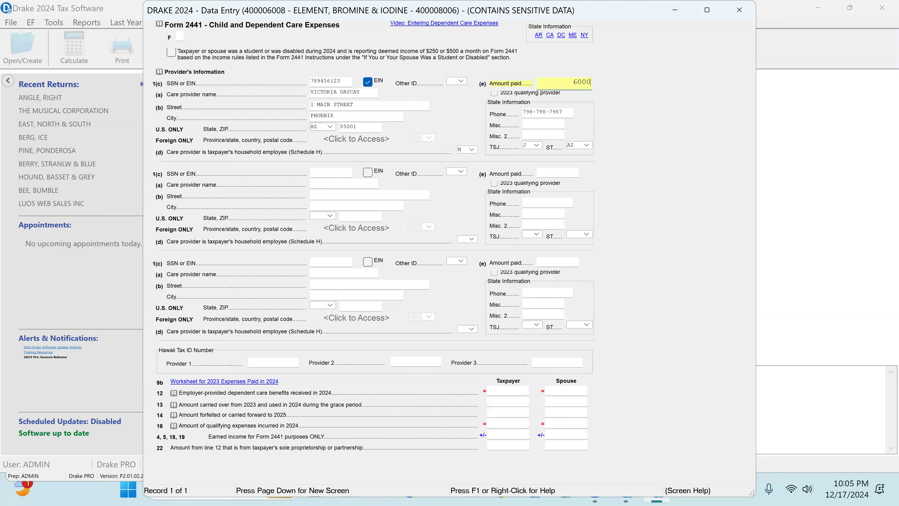
left_click(542, 124)
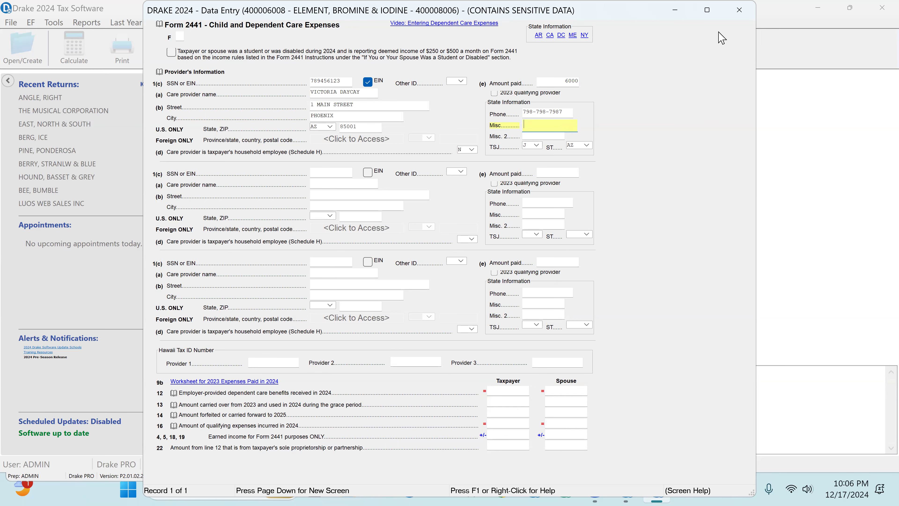
left_click(740, 13)
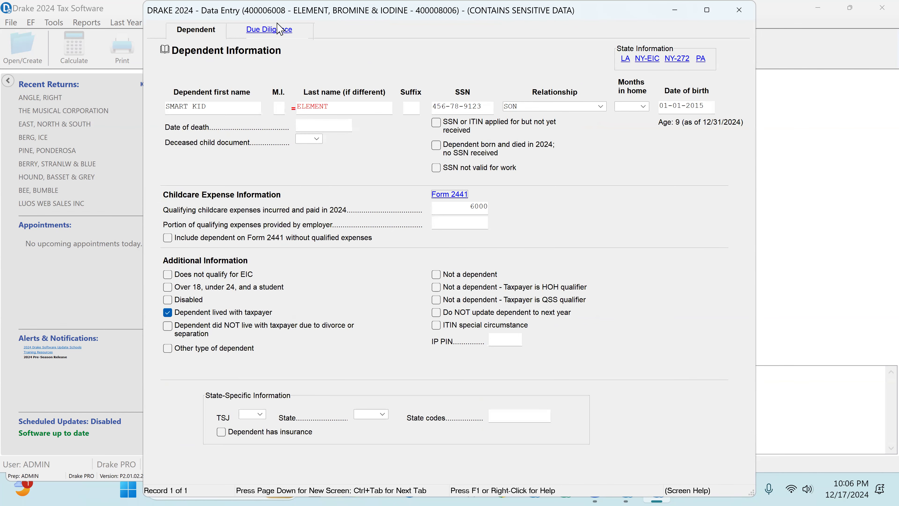
Answer the dependent's due diligence questions Yes, marking the third question N/A
left_click(275, 32)
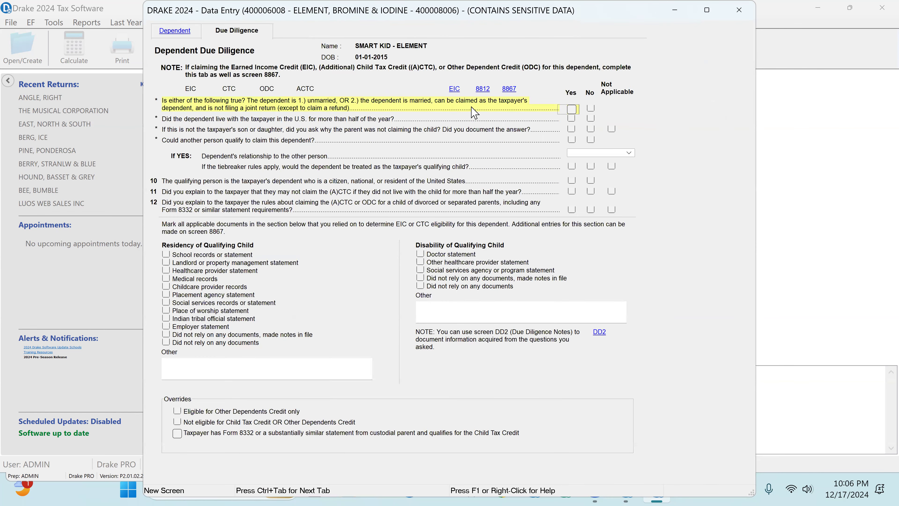
left_click(570, 110)
left_click(572, 120)
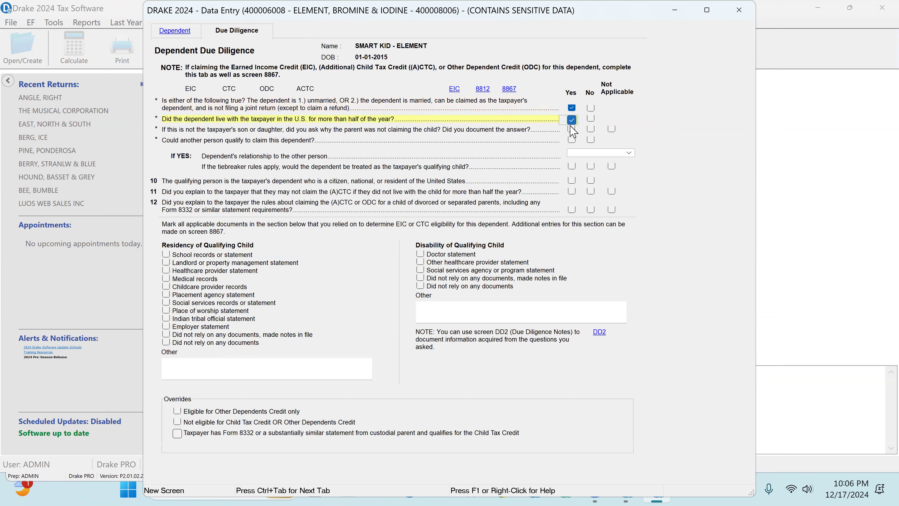
left_click(611, 130)
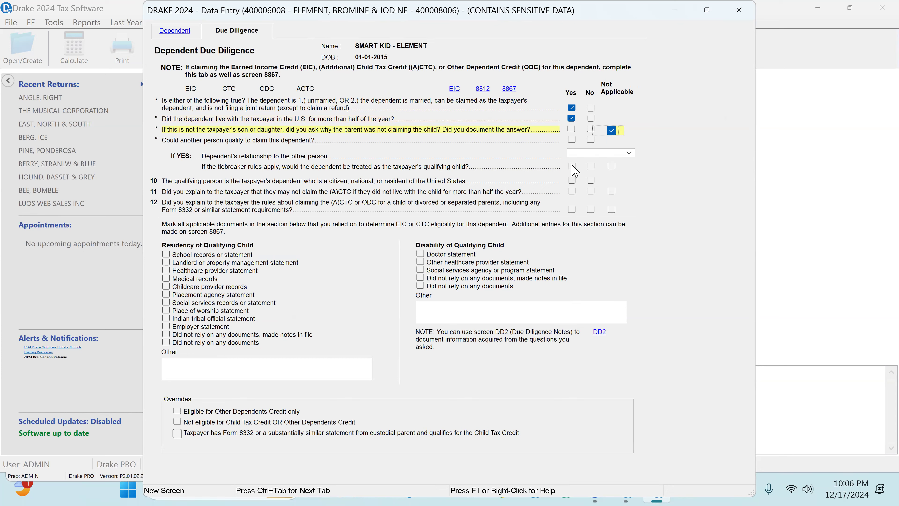
left_click(572, 180)
left_click(571, 192)
left_click(572, 210)
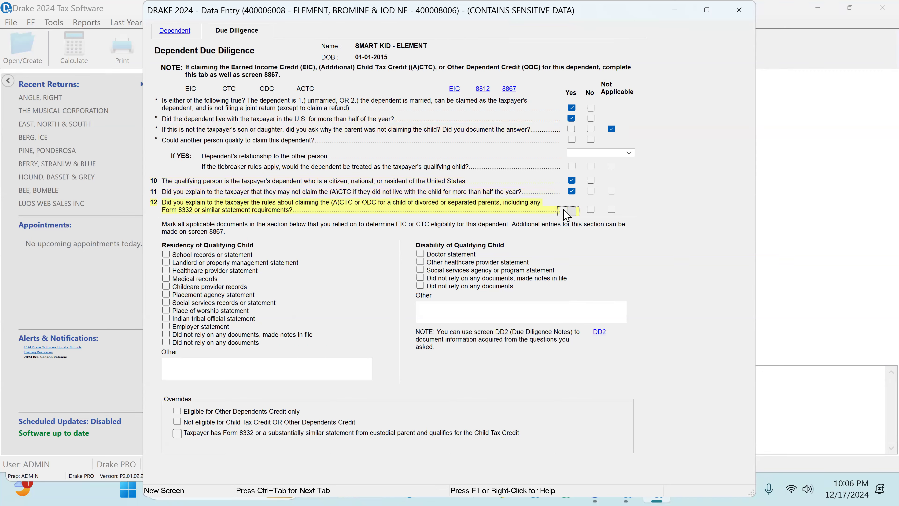
Tick School records, Childcare provider records and Medical records as proof of residency
left_click(167, 255)
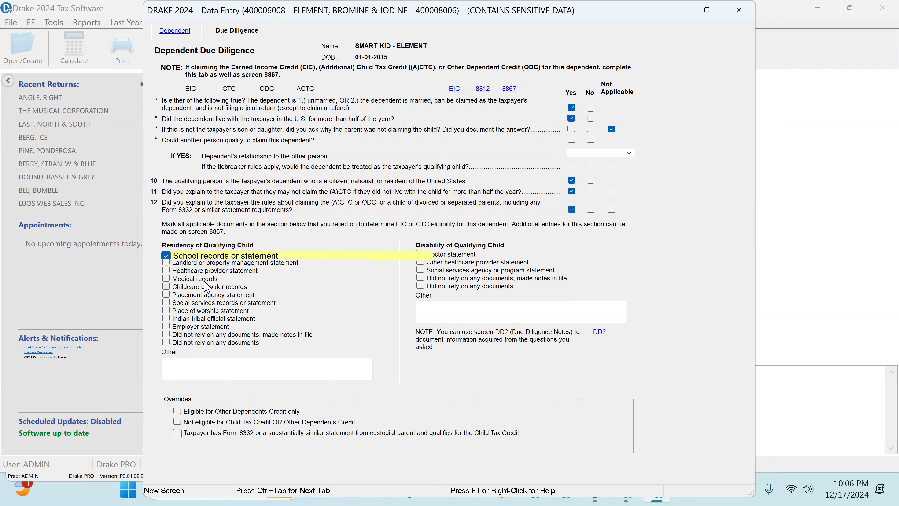
left_click(165, 287)
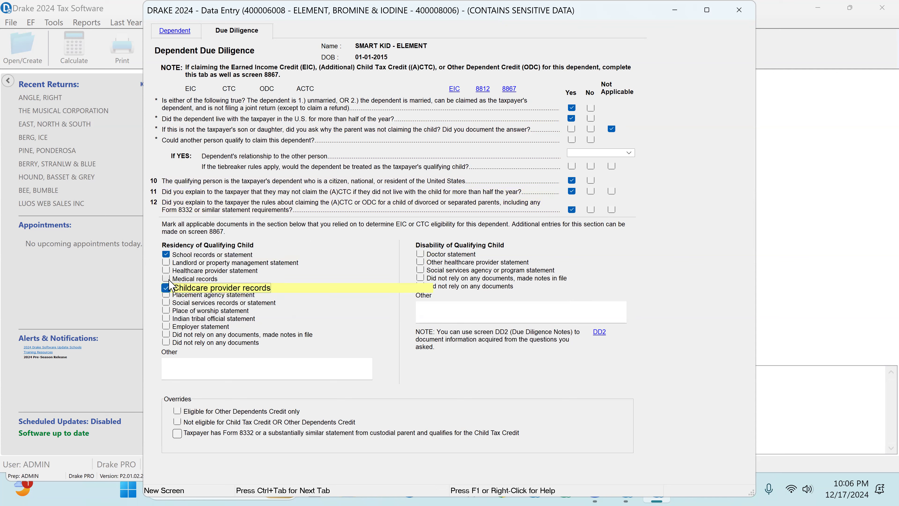
left_click(165, 278)
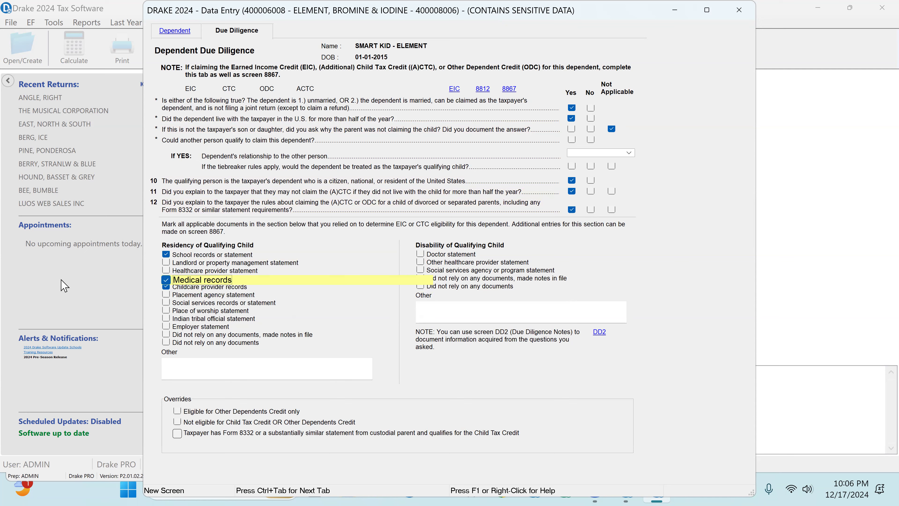
left_click(165, 254)
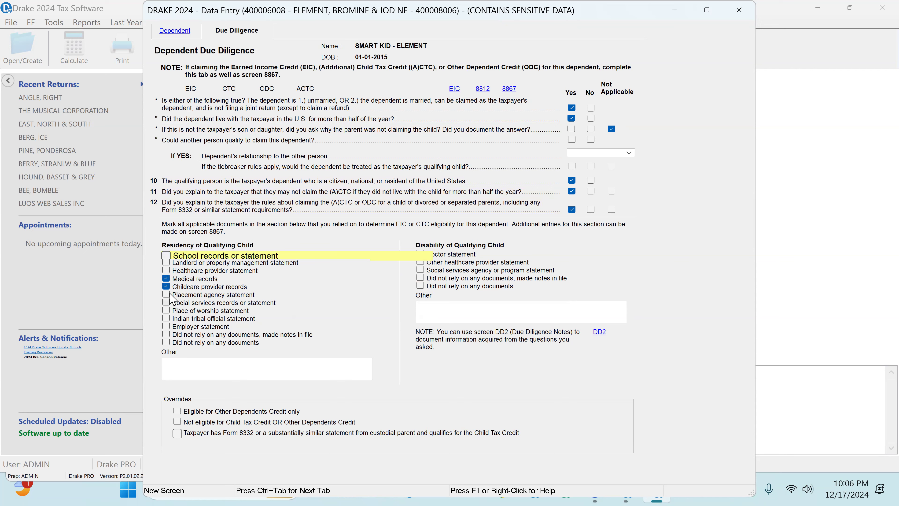
left_click(168, 269)
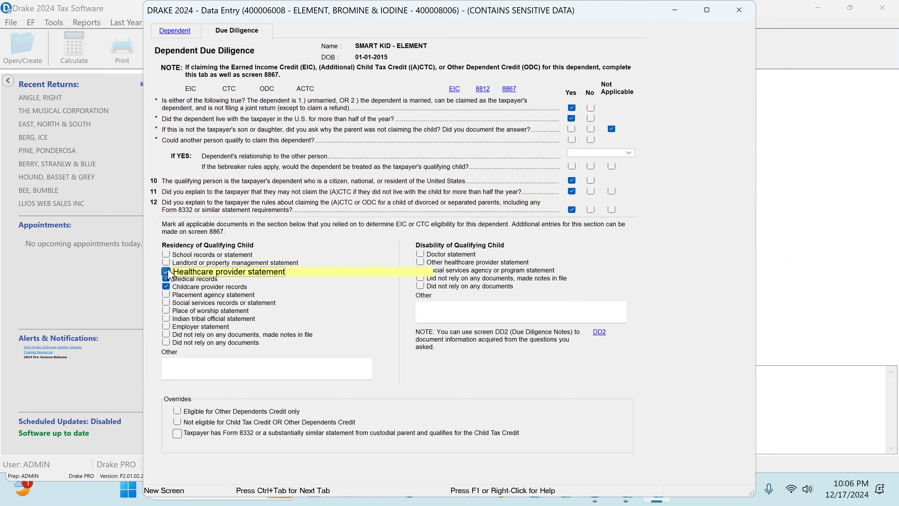
left_click(168, 269)
left_click(169, 254)
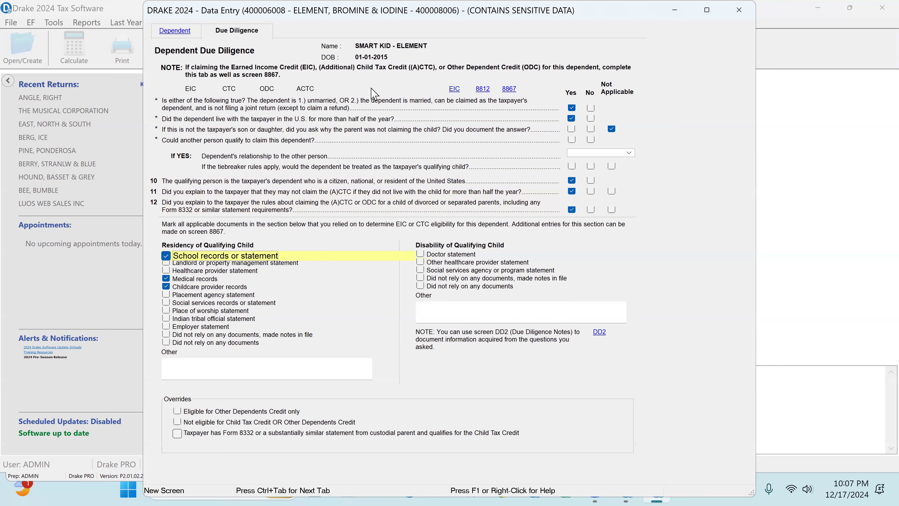
On Form 8867, answer the knowledge, records and prior-disallowance questions; mark recertification and Schedule C N/A
left_click(741, 14)
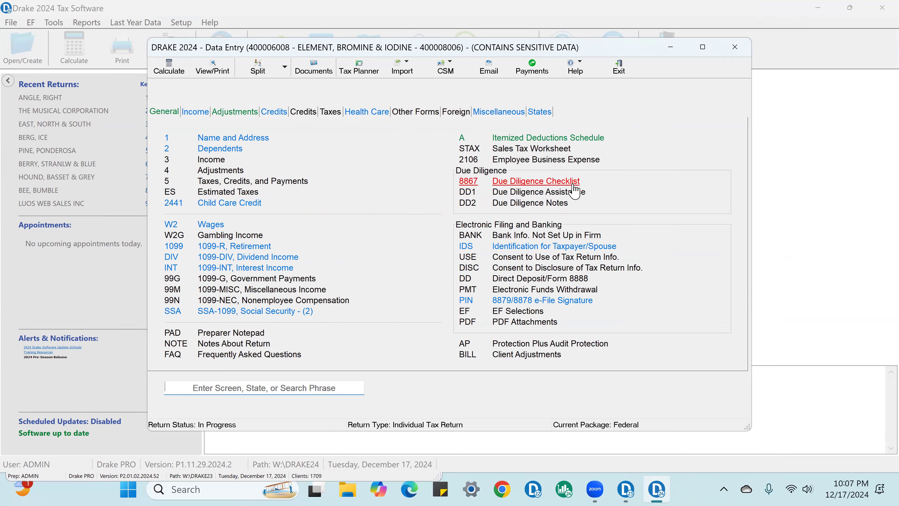
left_click(574, 187)
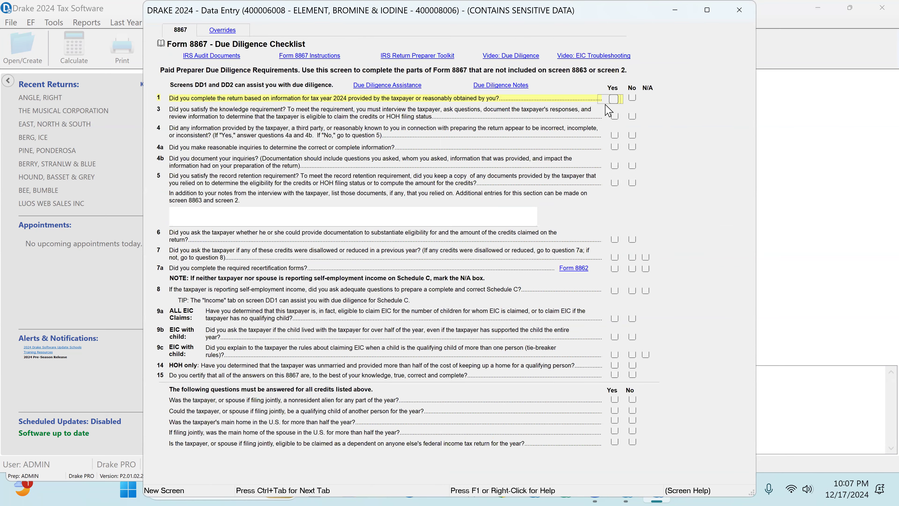
left_click(614, 116)
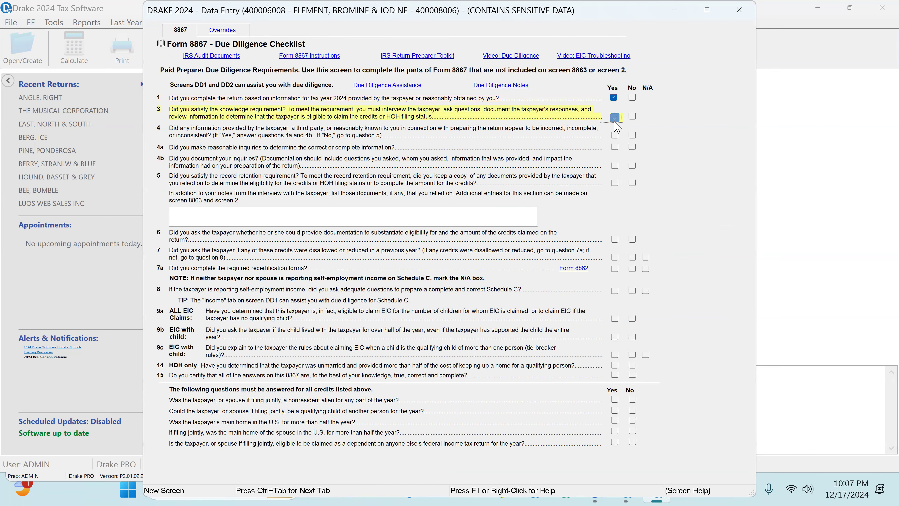
left_click(632, 135)
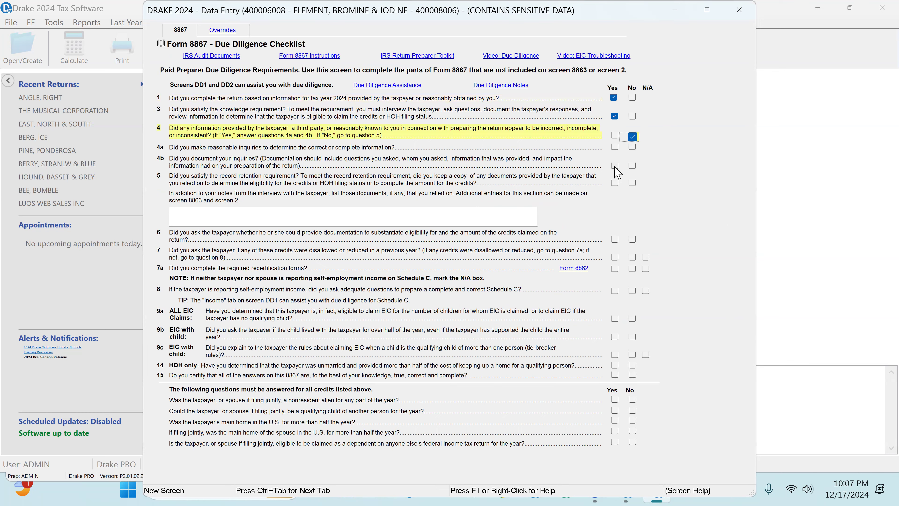
left_click(615, 183)
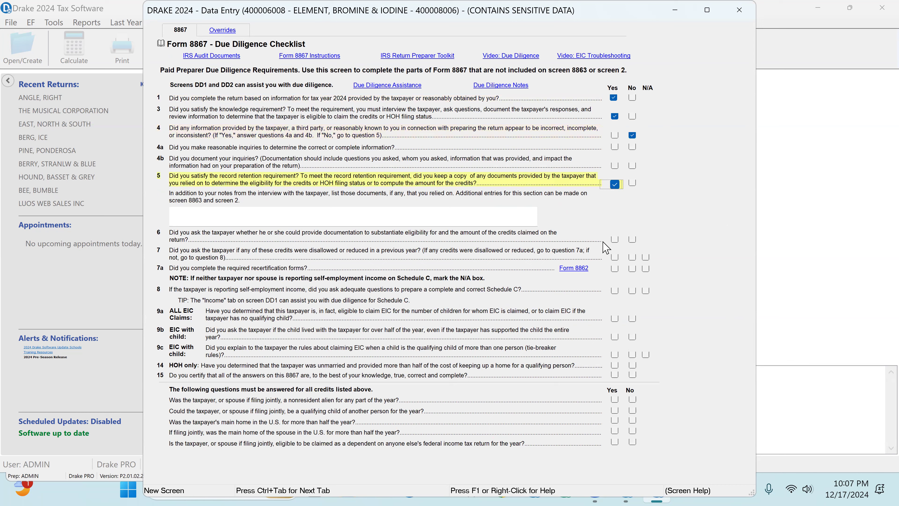
left_click(615, 240)
left_click(614, 258)
left_click(646, 270)
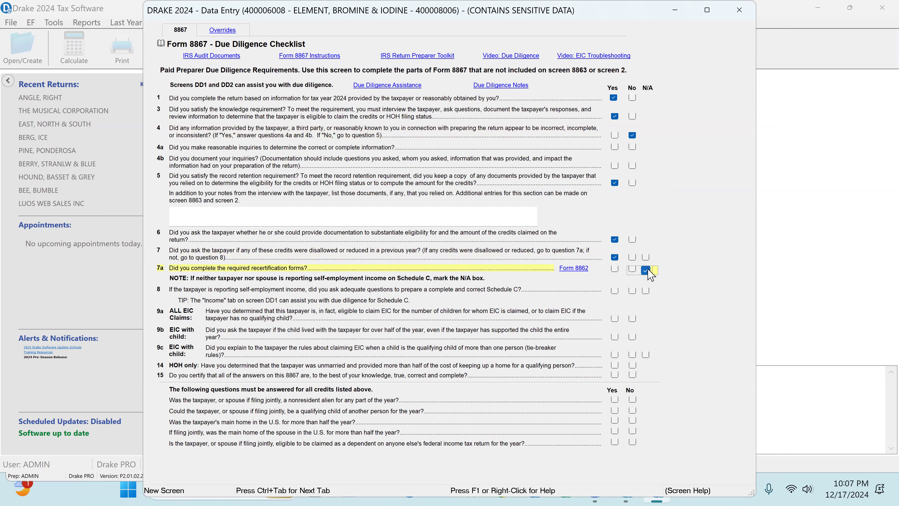
left_click(646, 292)
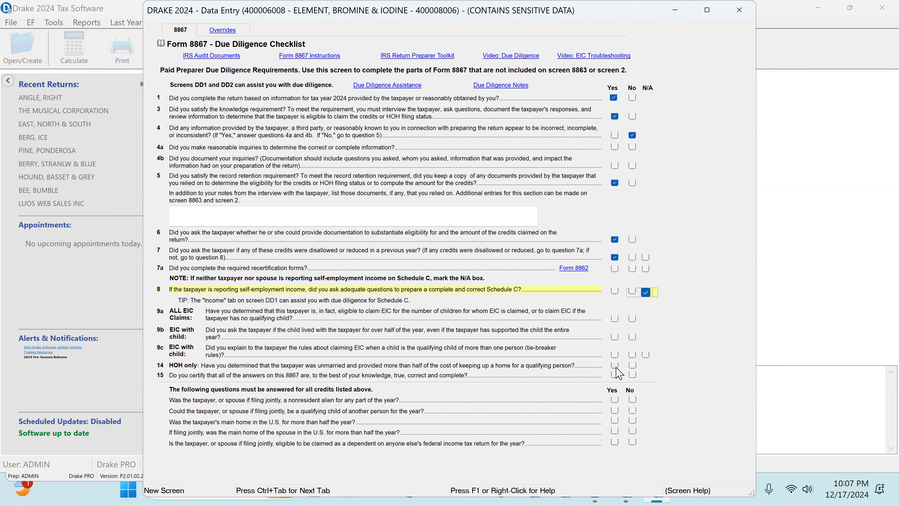
Certify question 15 and answer the final residency, alien and dependency eligibility questions
left_click(614, 375)
left_click(632, 400)
left_click(632, 411)
left_click(615, 420)
left_click(615, 431)
left_click(634, 443)
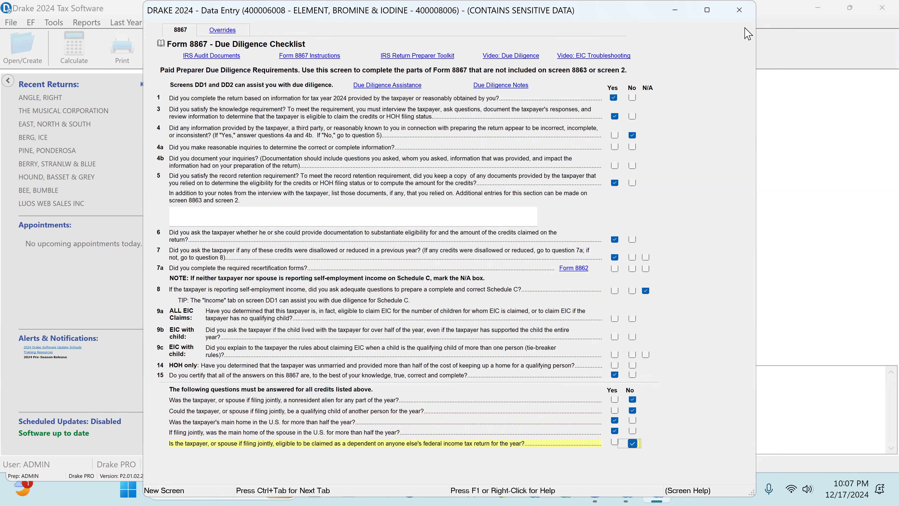
left_click(739, 9)
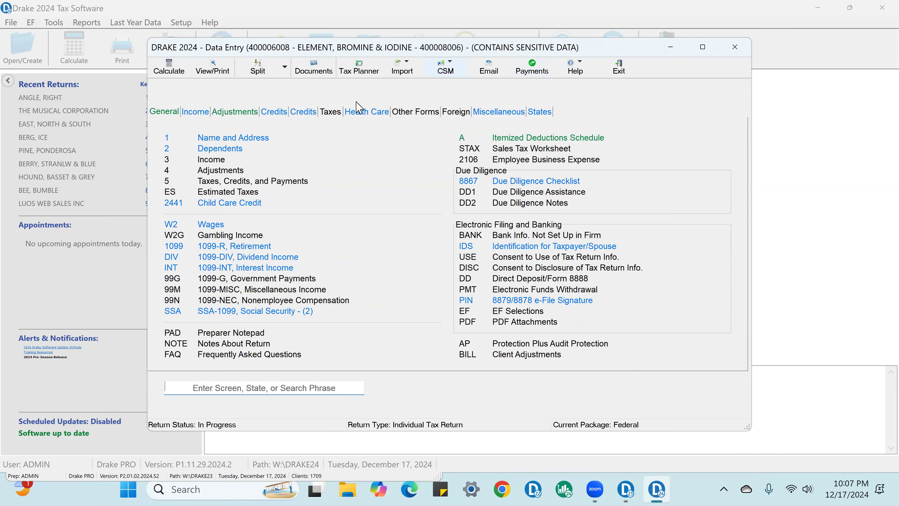
Enter the ABC INC W-2 with 40000 wages in box 1 and 4000 federal withholding in box 2
left_click(218, 226)
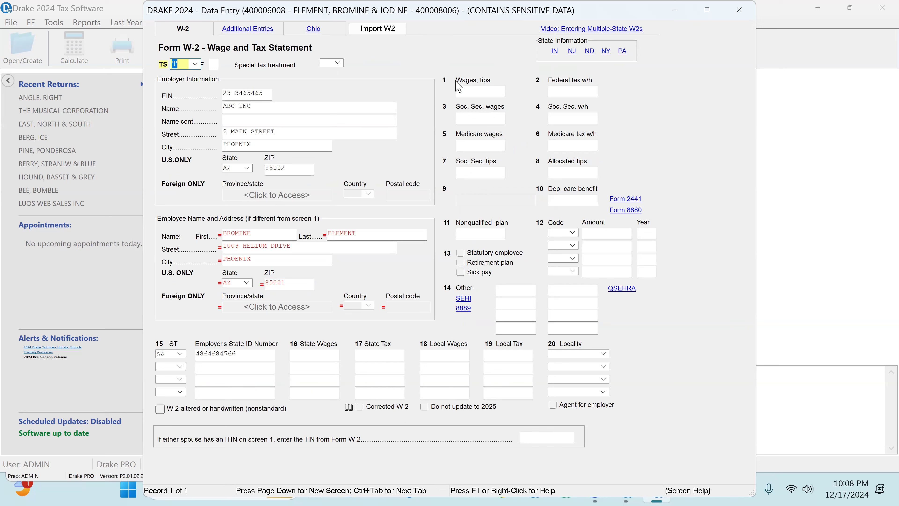
left_click(478, 89)
type("40000")
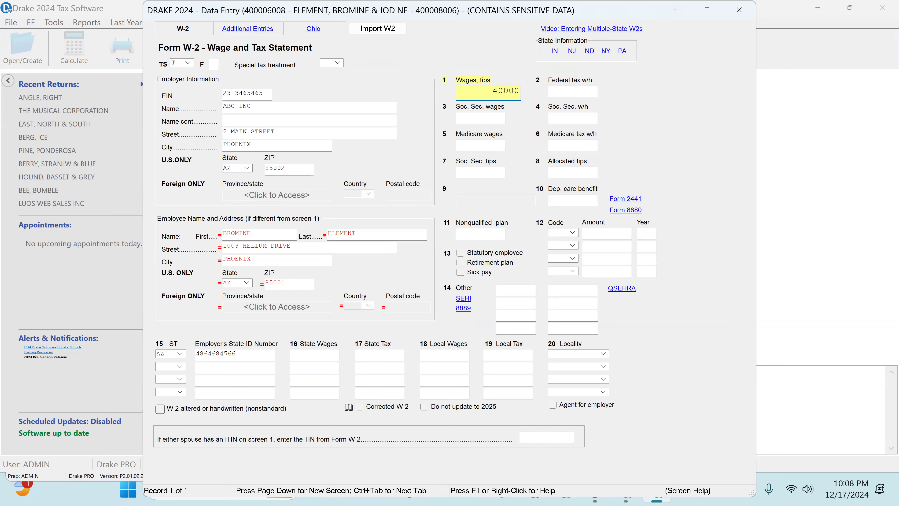
key("Tab")
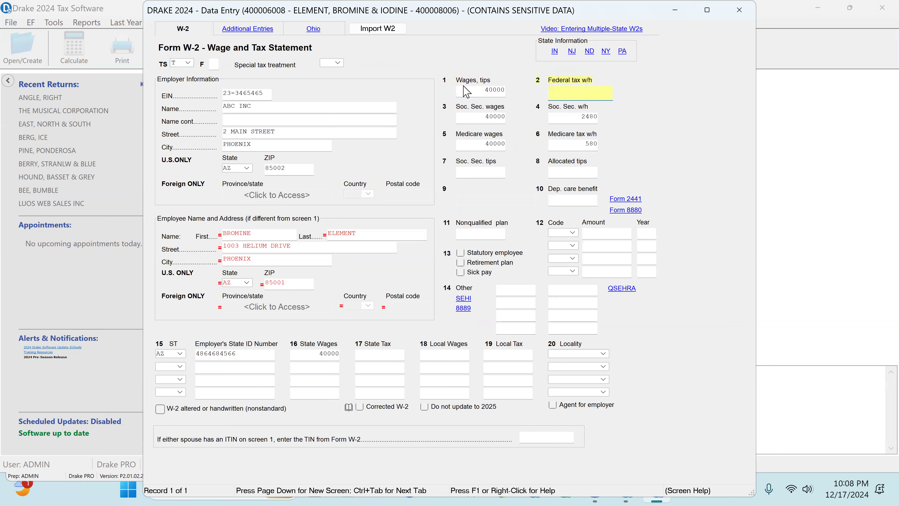
type("2")
key("BackSpace")
type("3000")
key("BackSpace")
key("BackSpace")
key("BackSpace")
key("BackSpace")
type("4000")
key("Tab")
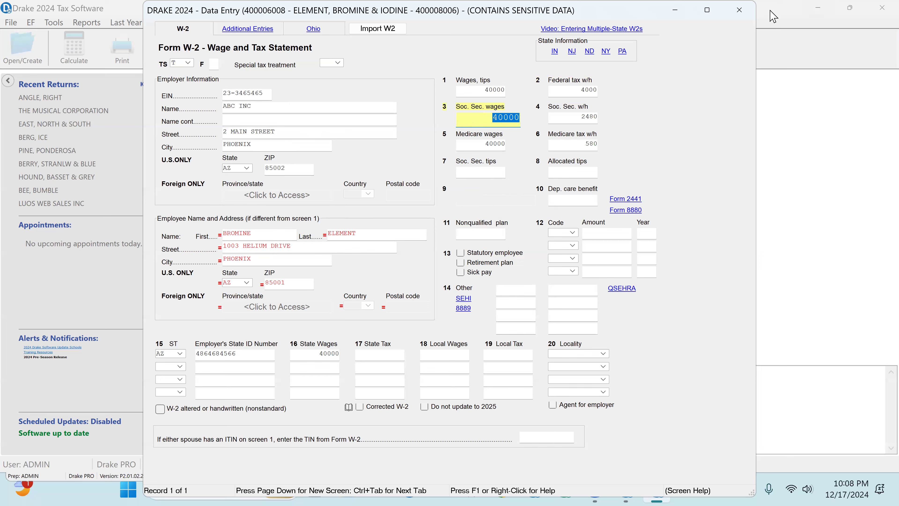
left_click(261, 93)
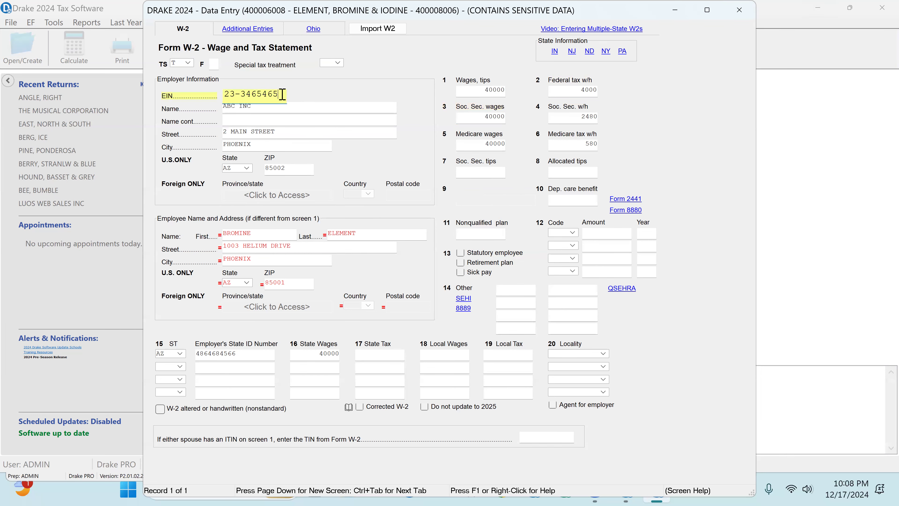
Enter a 1099-R with 12000 gross distribution in box 1 and 12000 taxable in box 2a
left_click(736, 10)
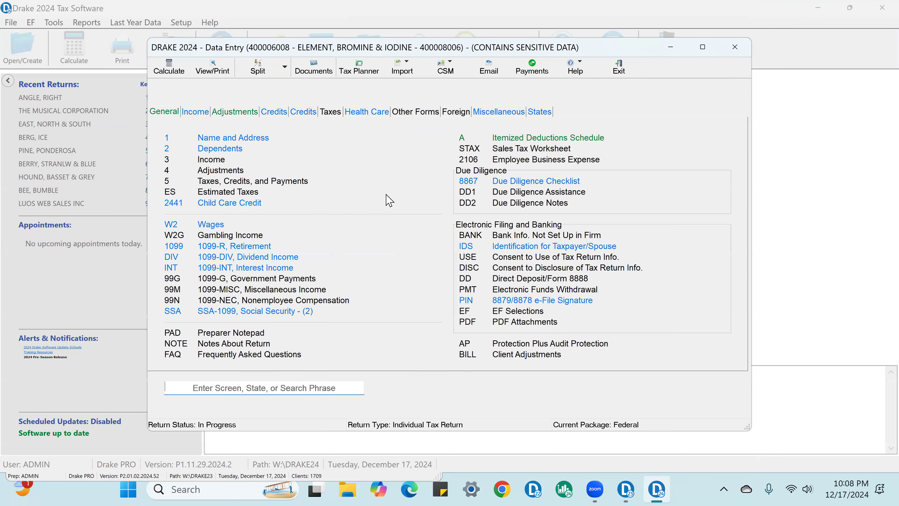
left_click(249, 247)
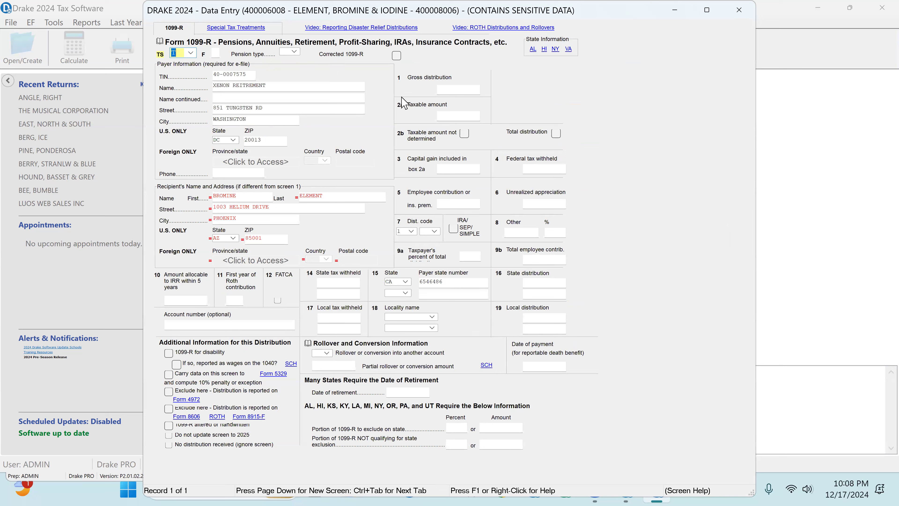
left_click(452, 90)
type("12000")
key("Tab")
type("12000")
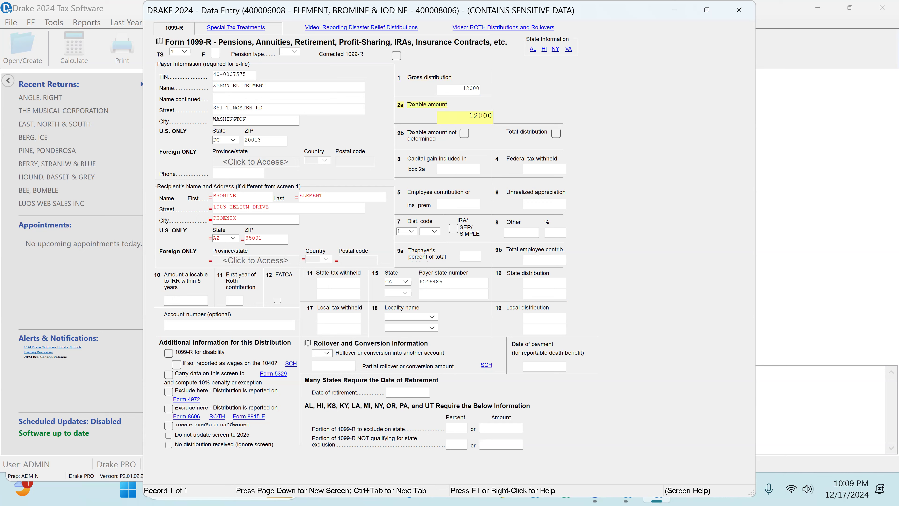
key("Tab")
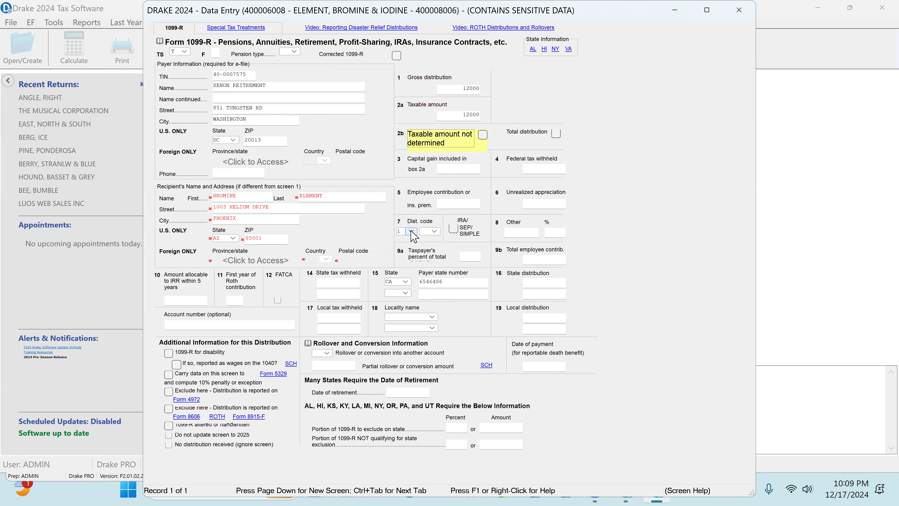
left_click(745, 14)
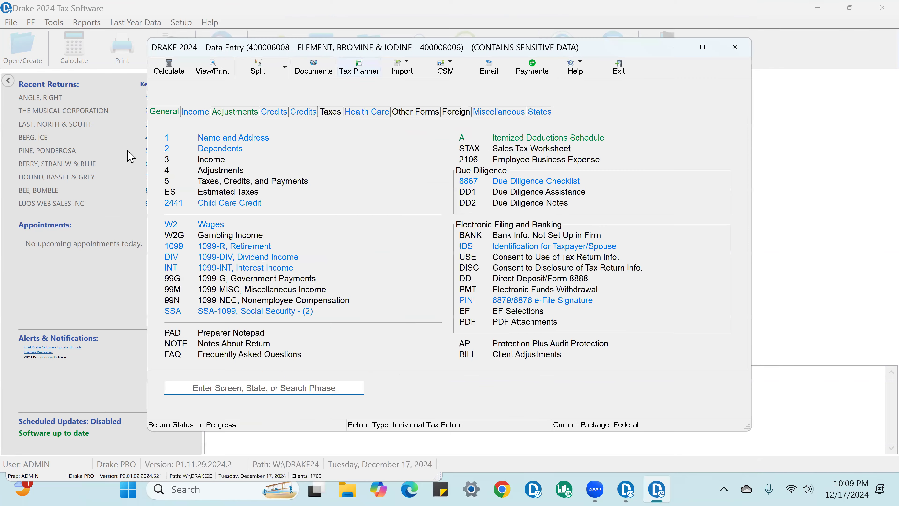
left_click(228, 139)
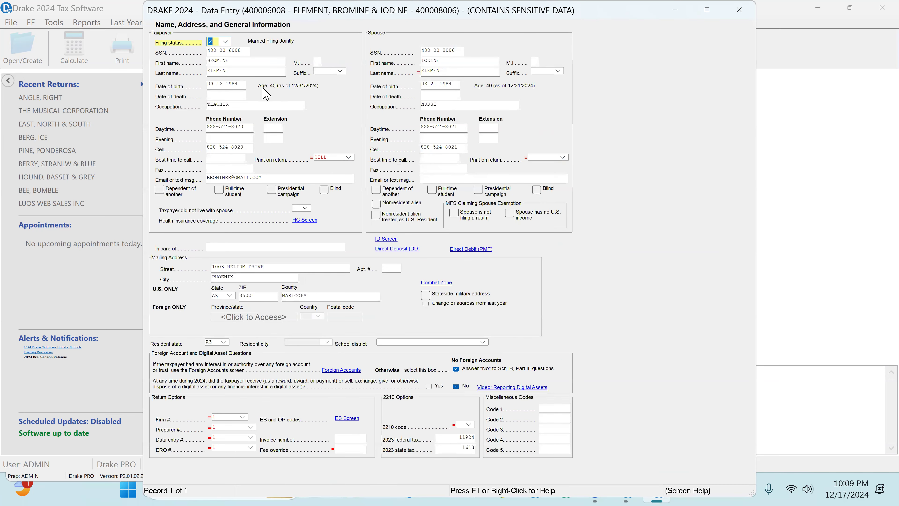
left_click(245, 85)
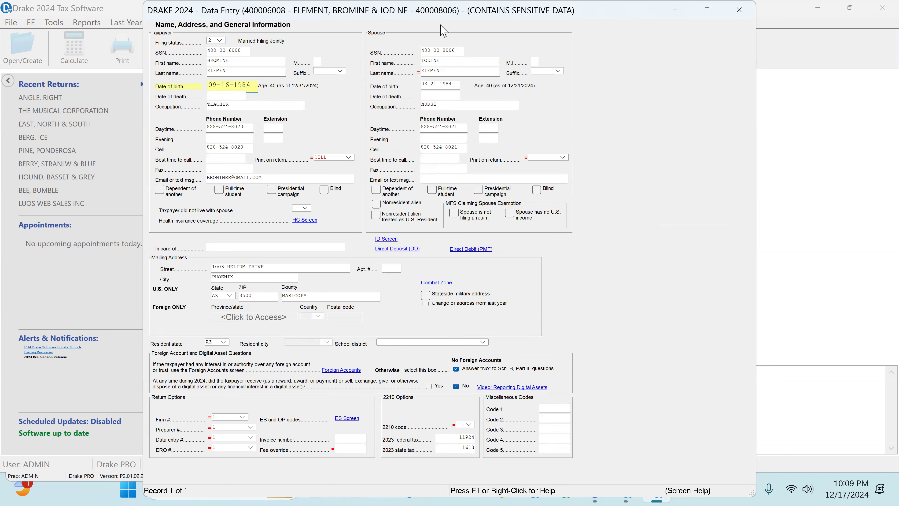
left_click(727, 13)
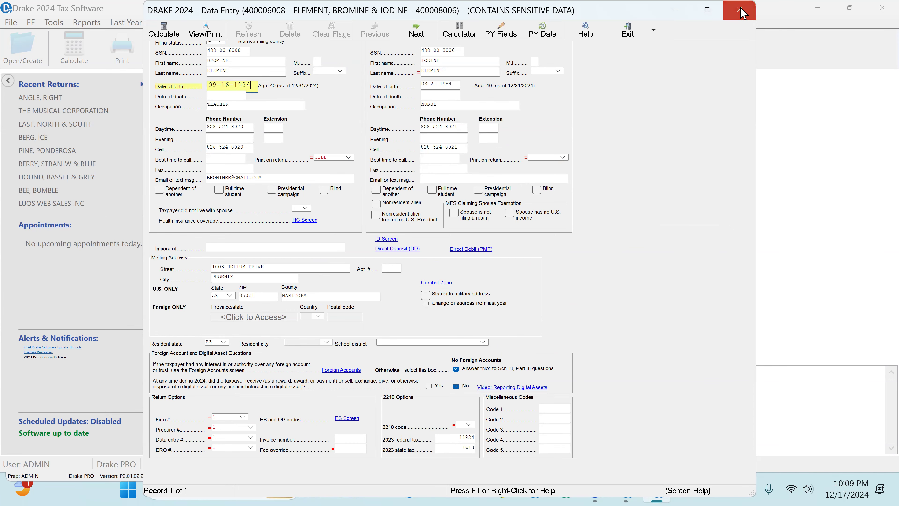
Correct the 1099-R to 10000 gross and taxable, keep distribution code 1, and set state AZ
left_click(236, 253)
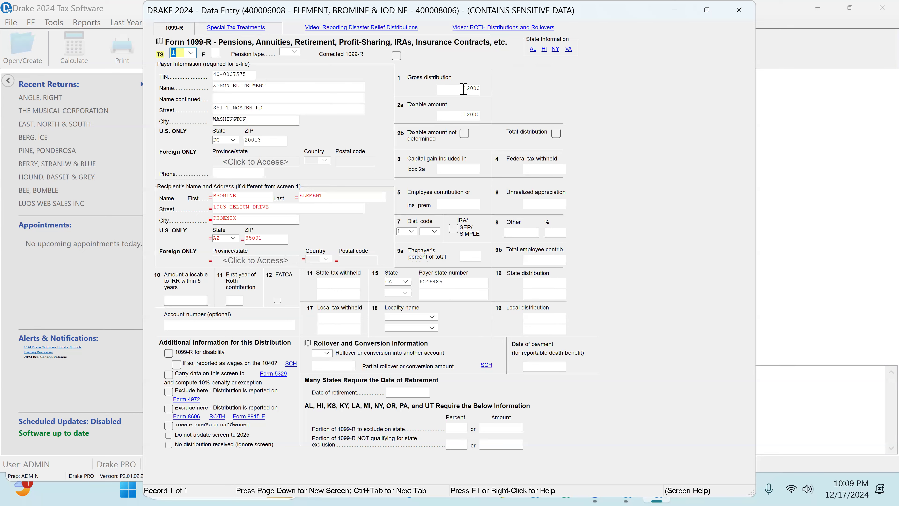
left_click(464, 88)
type("10000")
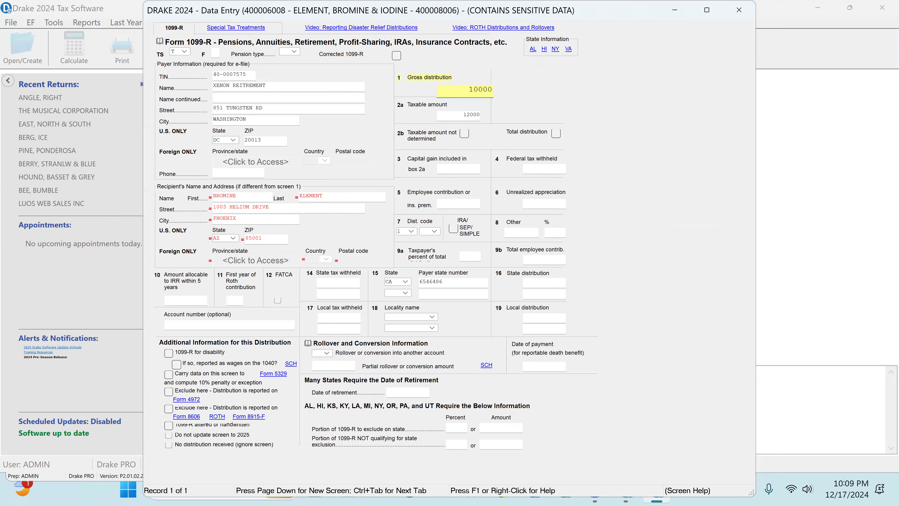
key("Tab")
type("10000")
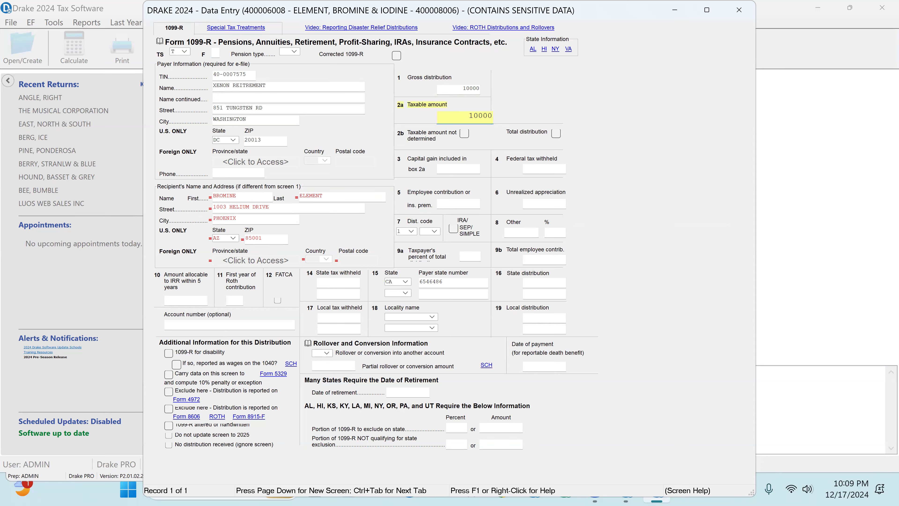
key("Tab")
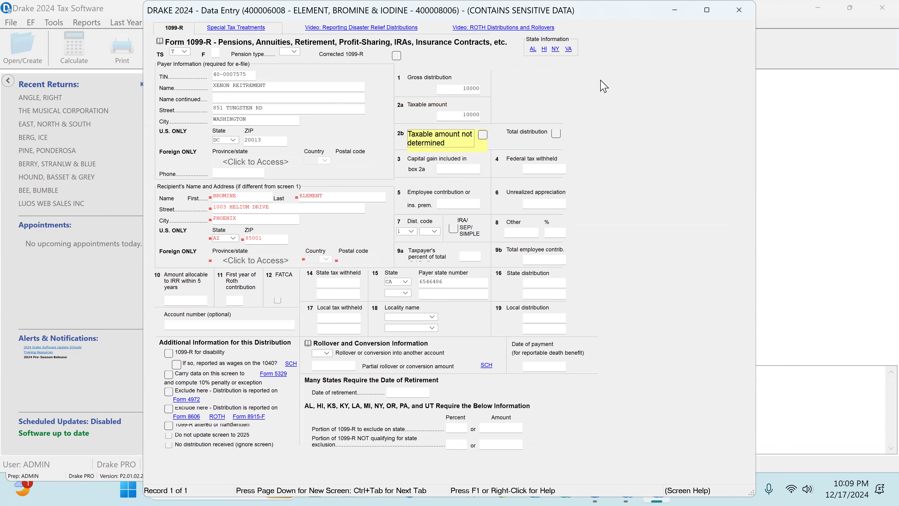
left_click(411, 231)
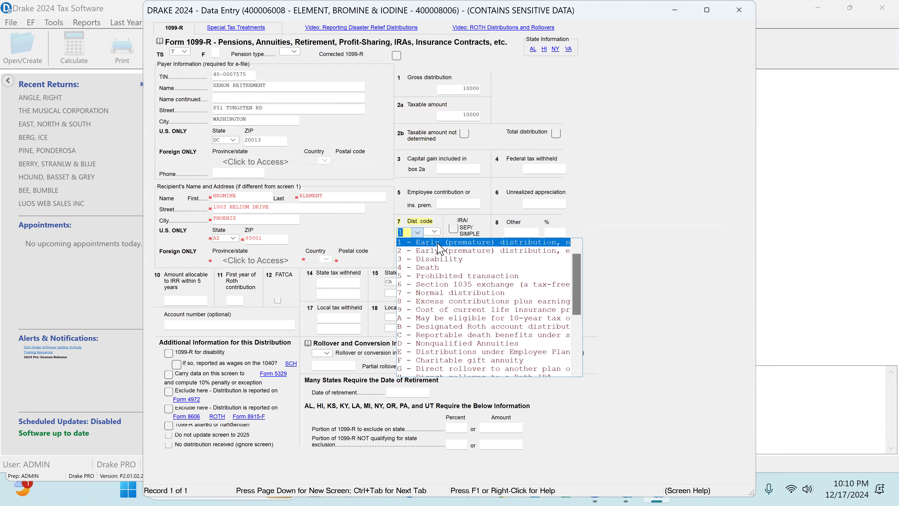
left_click(438, 244)
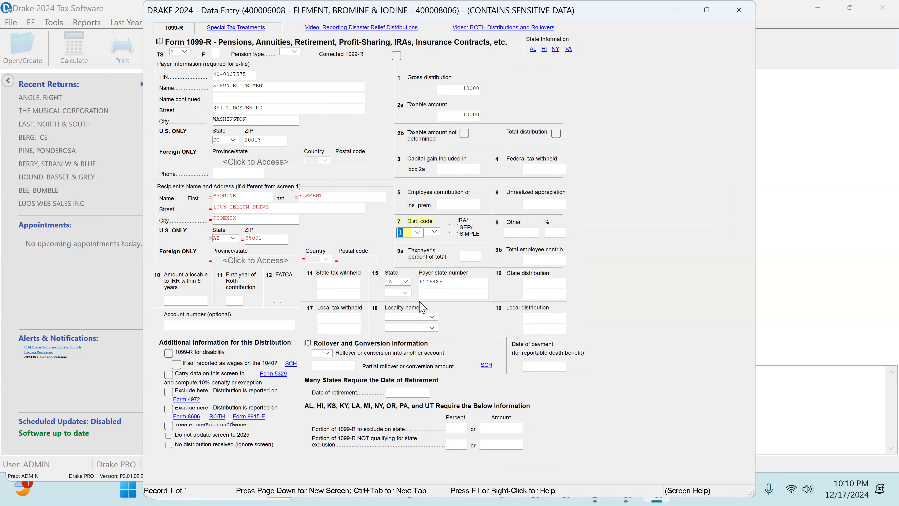
left_click(393, 282)
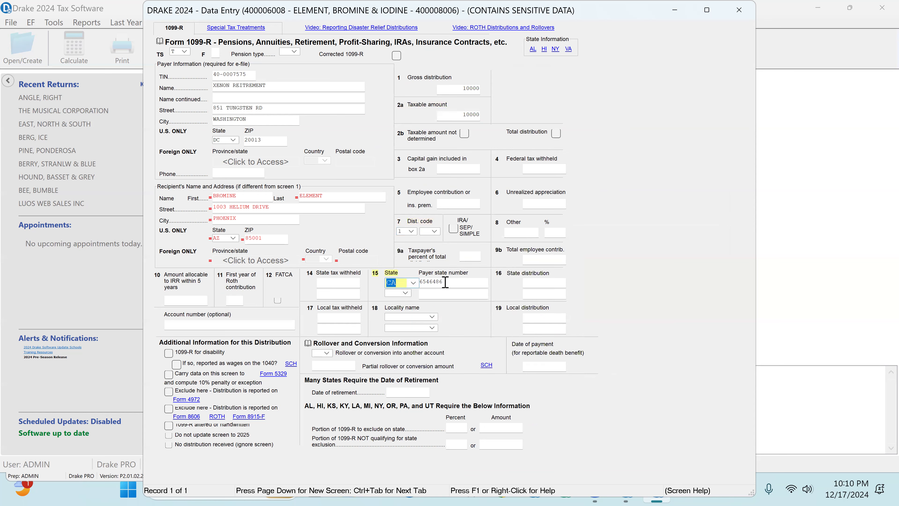
type("AZ")
key("Tab")
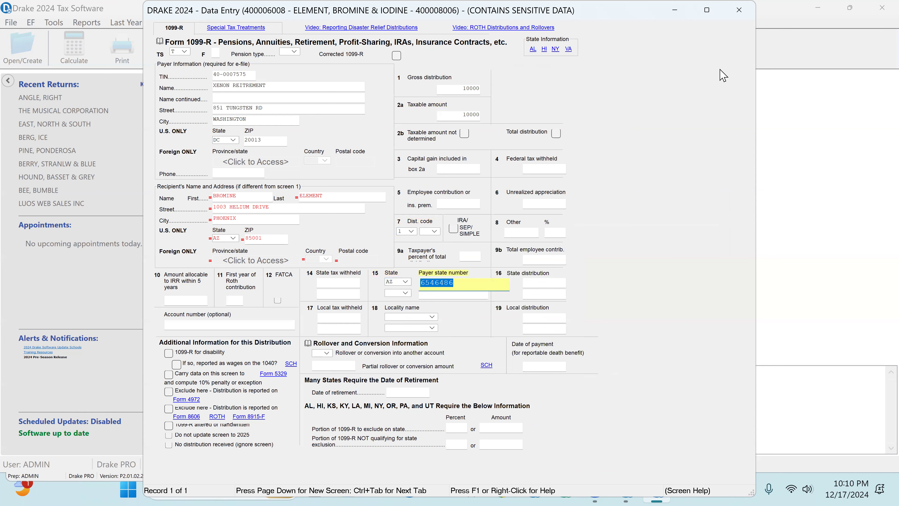
Enter the GOOD LUCK INVESTMENT 1099-DIV: 2500 ordinary, 1800 qualified, 525 capital gain distributions
left_click(741, 10)
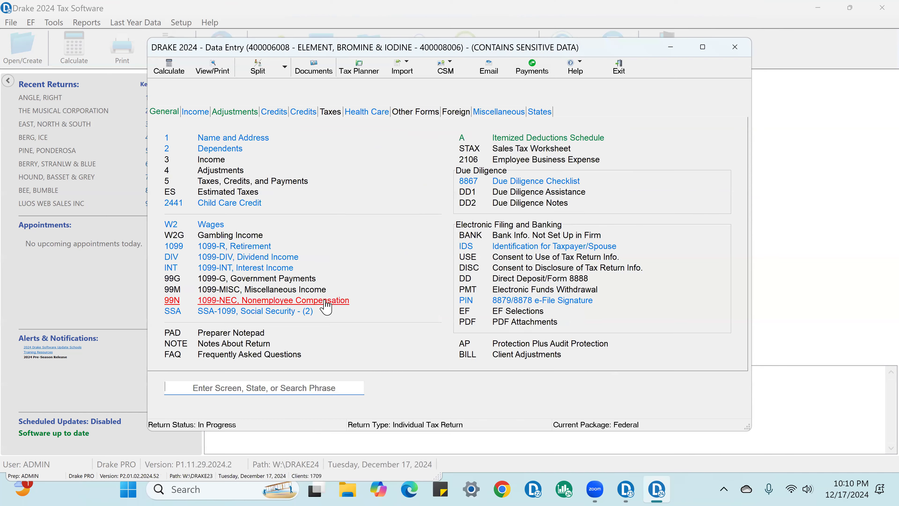
left_click(250, 259)
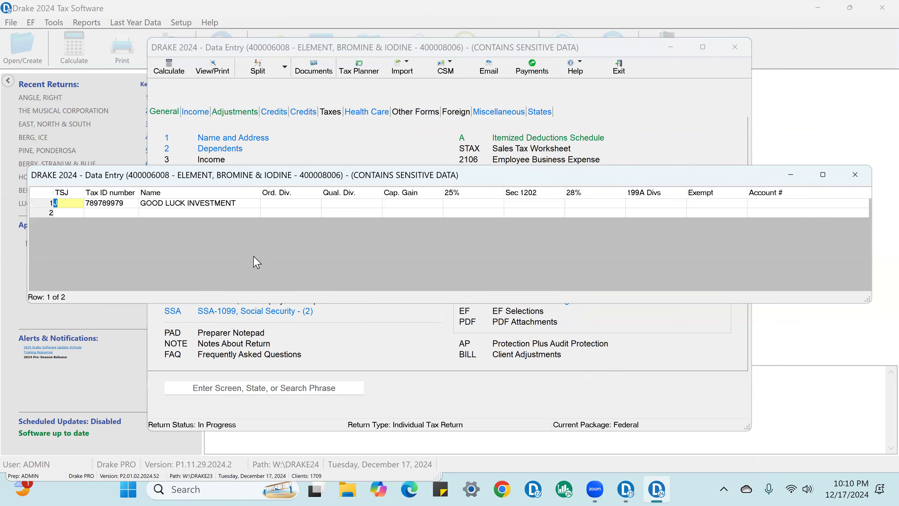
left_click(283, 203)
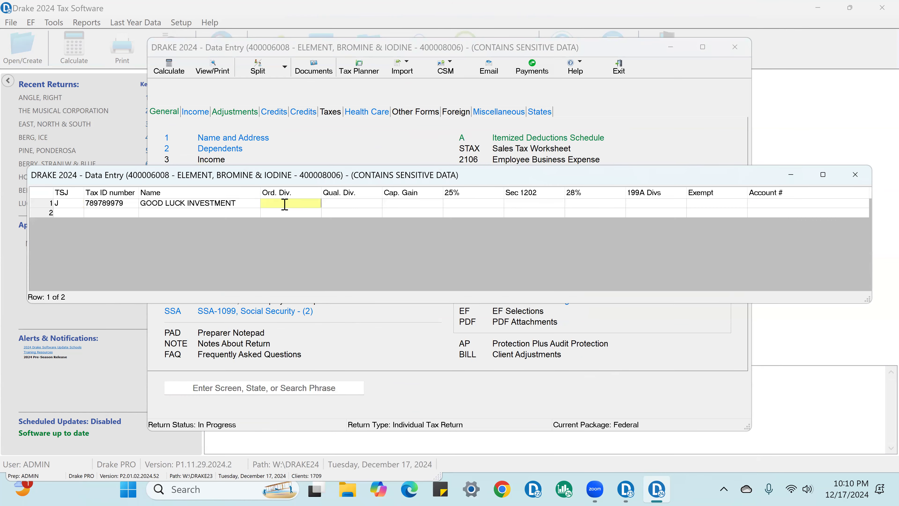
key("F3")
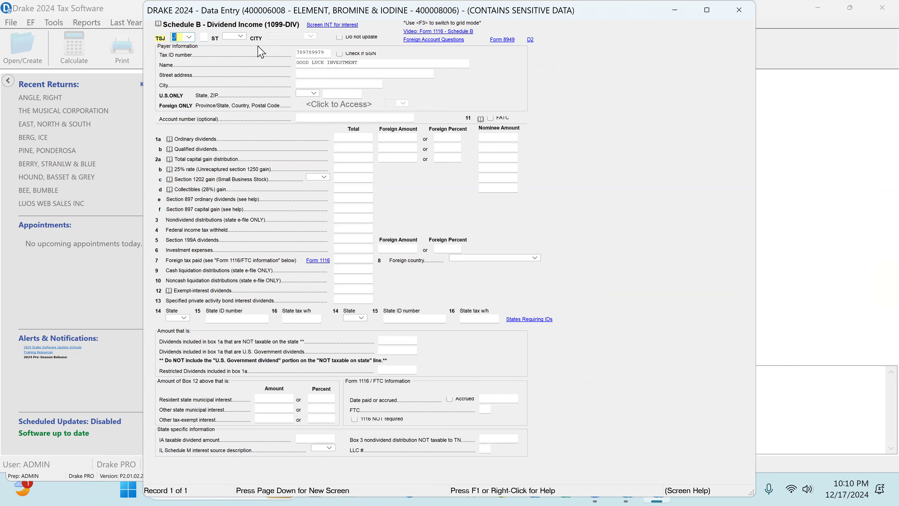
left_click(337, 138)
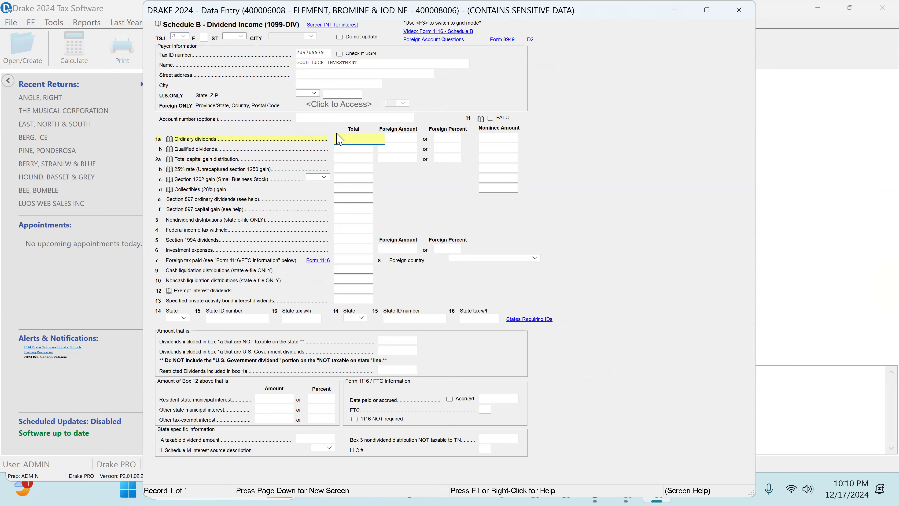
type("2500")
key("Tab")
type("1800")
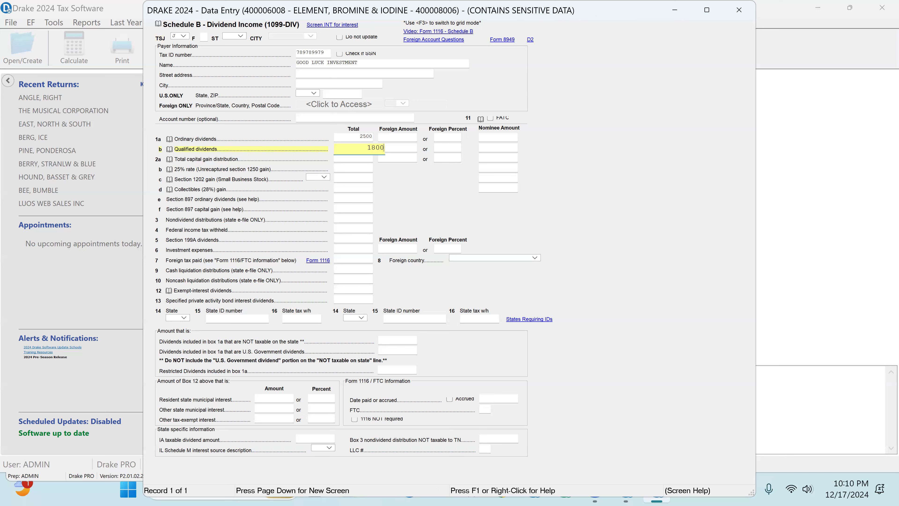
key("Tab")
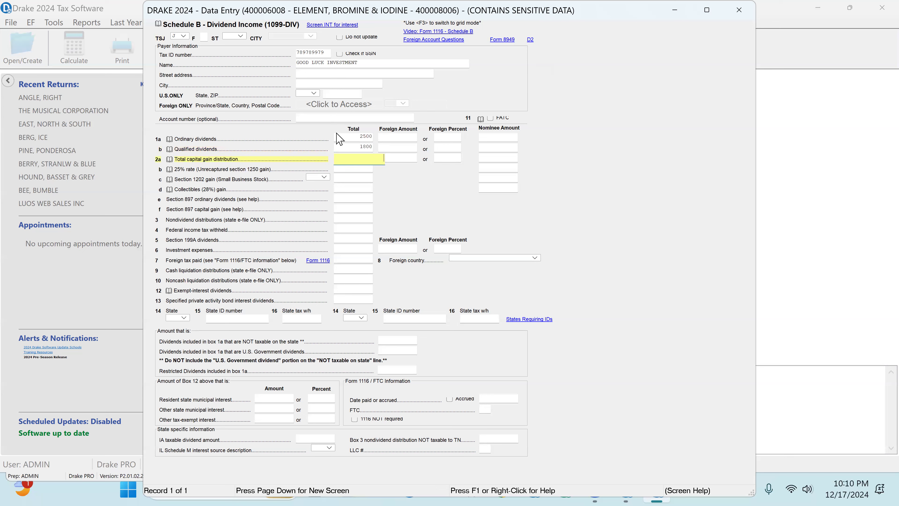
type("525")
key("Tab")
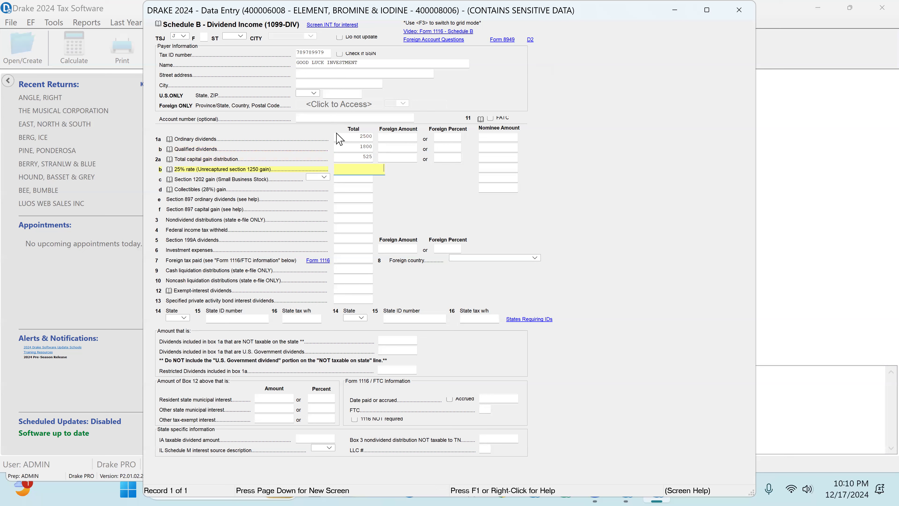
left_click(739, 10)
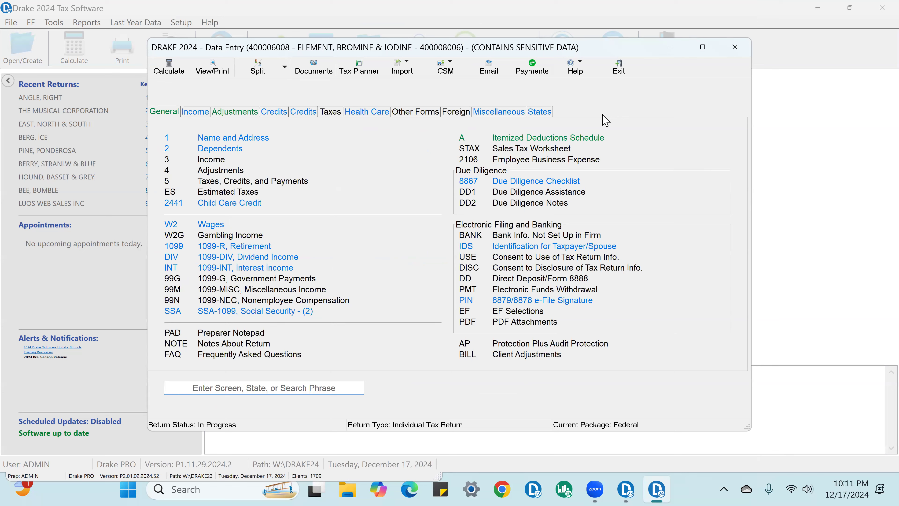
Enter 525 as interest income on the BANK OF AMERICA 1099-INT row, then close the grid
left_click(273, 271)
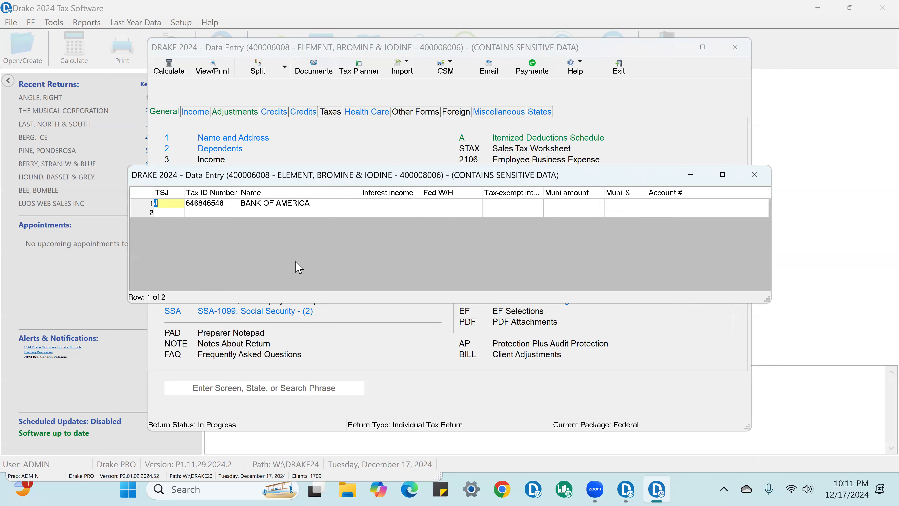
left_click(383, 203)
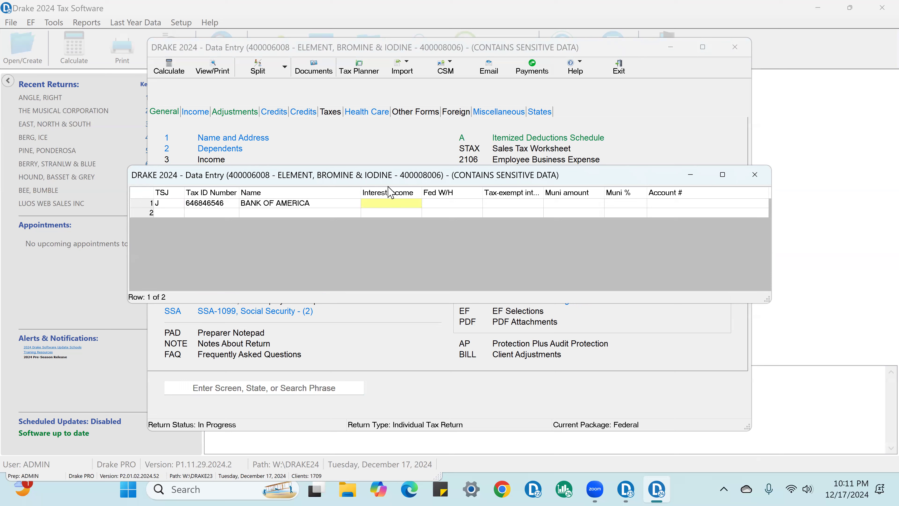
left_click(447, 209)
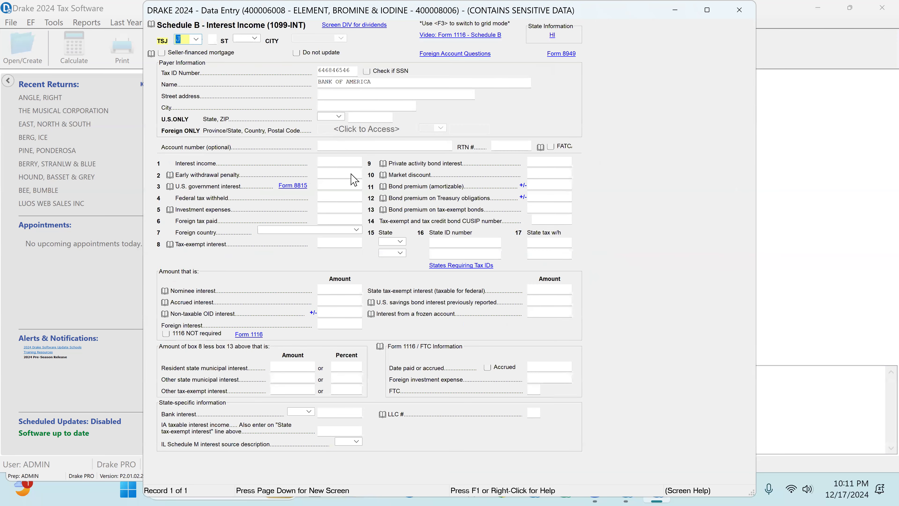
left_click(344, 163)
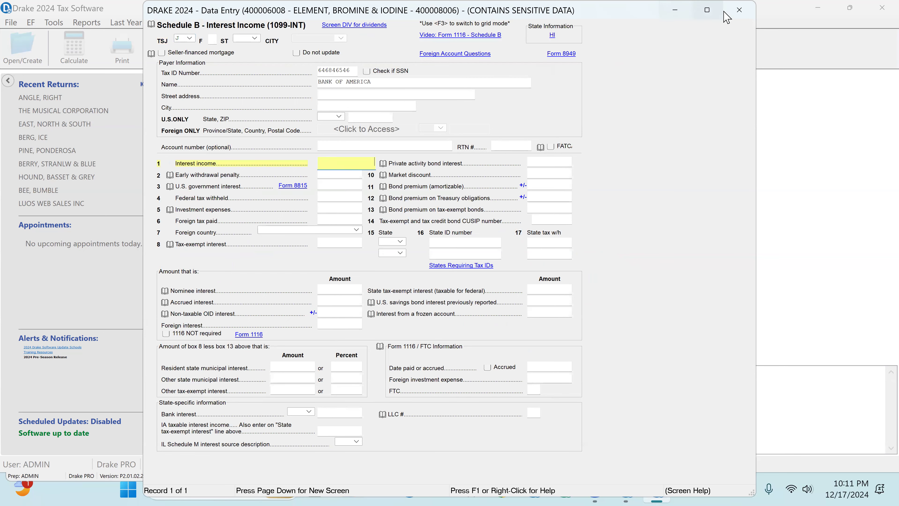
key("Escape")
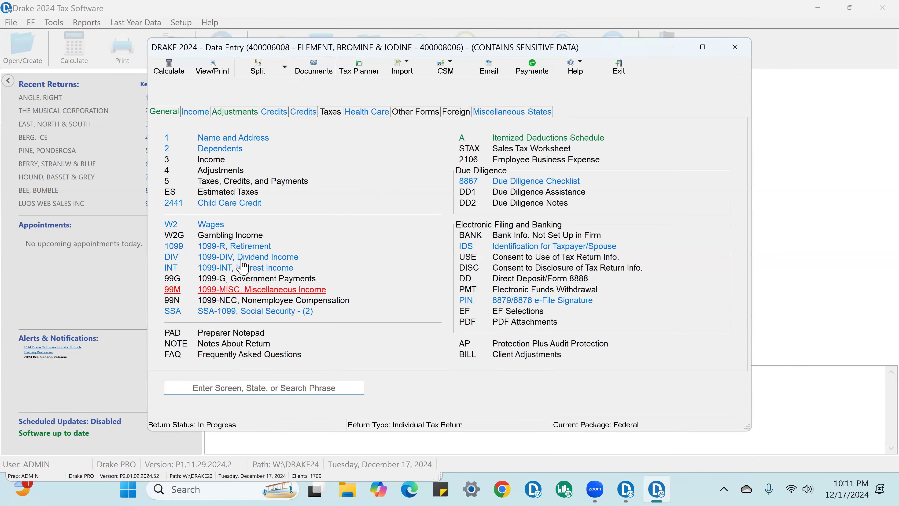
left_click(249, 270)
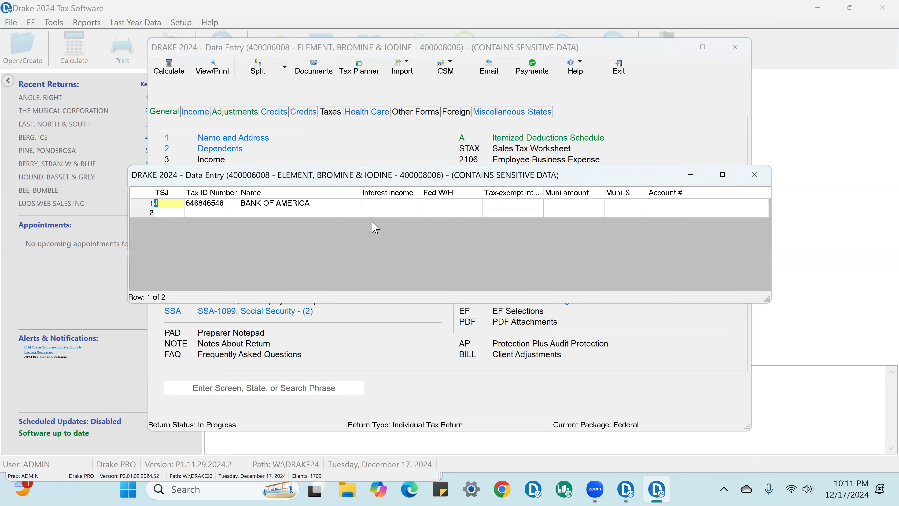
left_click(393, 202)
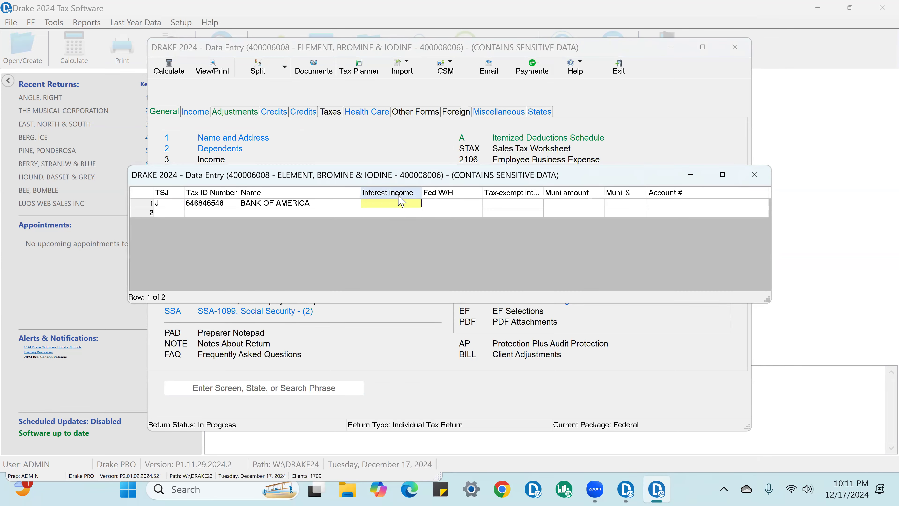
type("525")
left_click(755, 175)
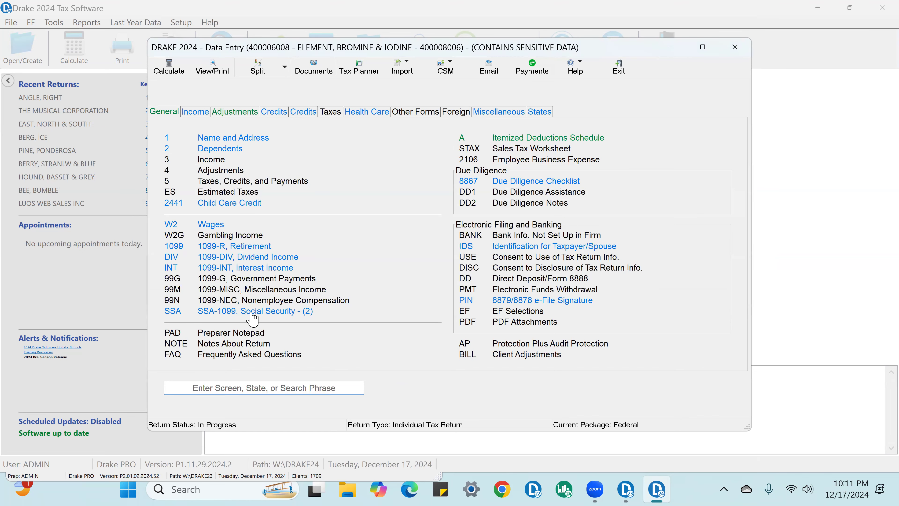
left_click(252, 313)
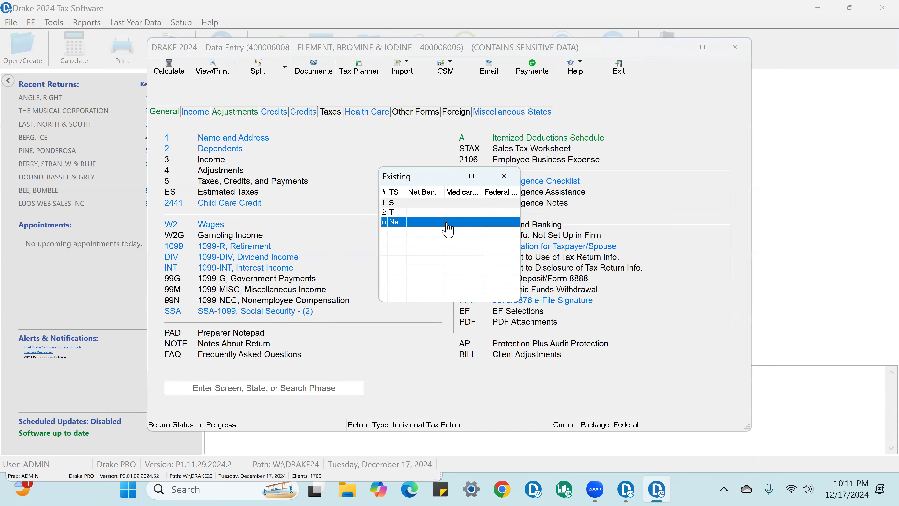
left_click(421, 204)
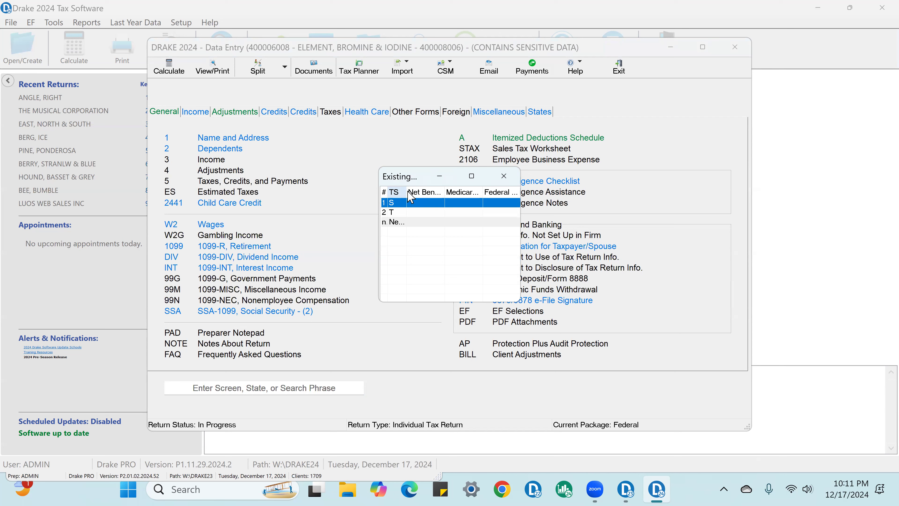
left_click(504, 176)
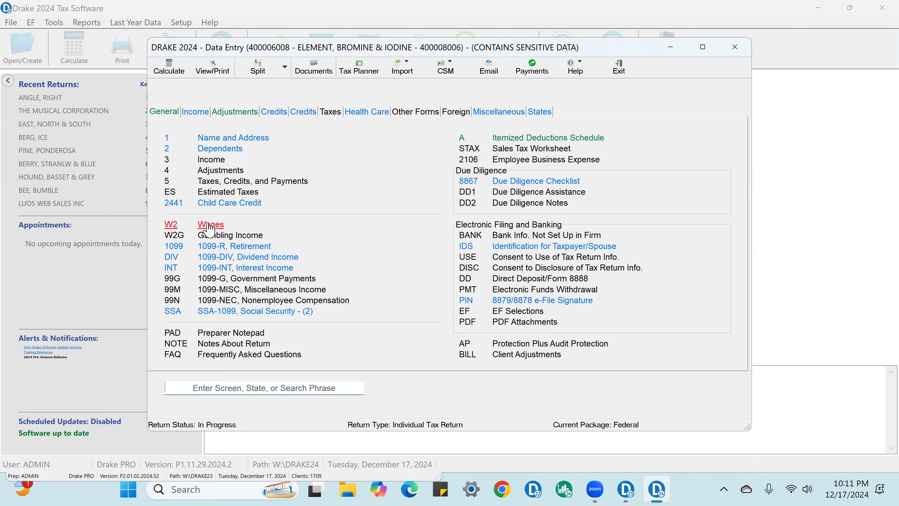
Start a new spouse W-2 for employer XYZ COMPANY with its EIN, street address and ZIP 85004
left_click(213, 224)
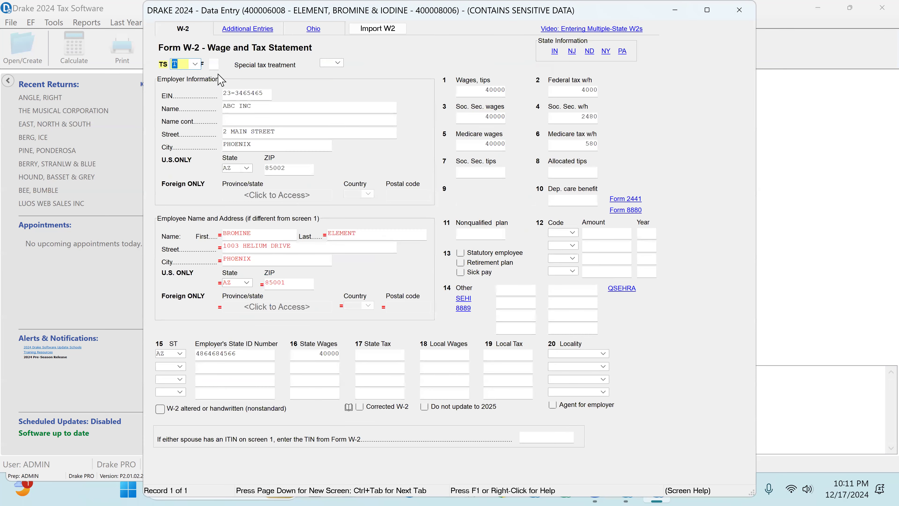
key("Page_Down")
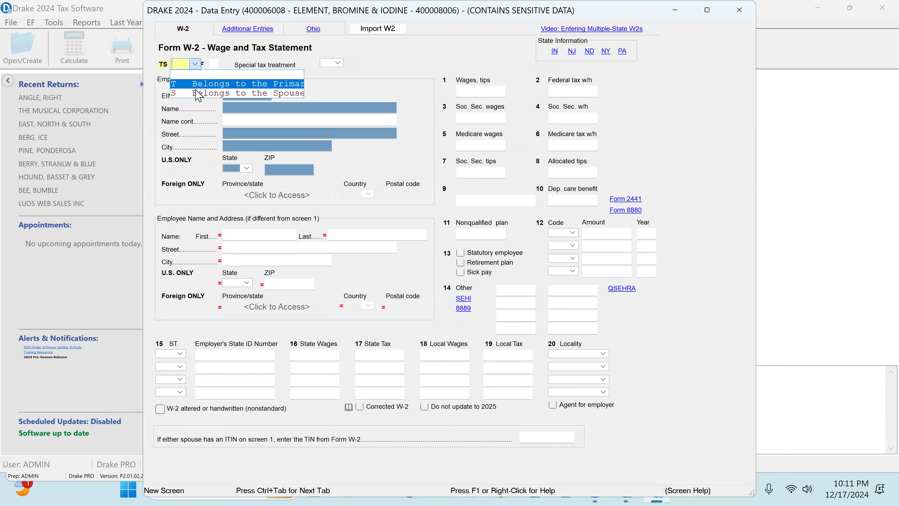
left_click(203, 93)
left_click(230, 94)
type("98-7654321")
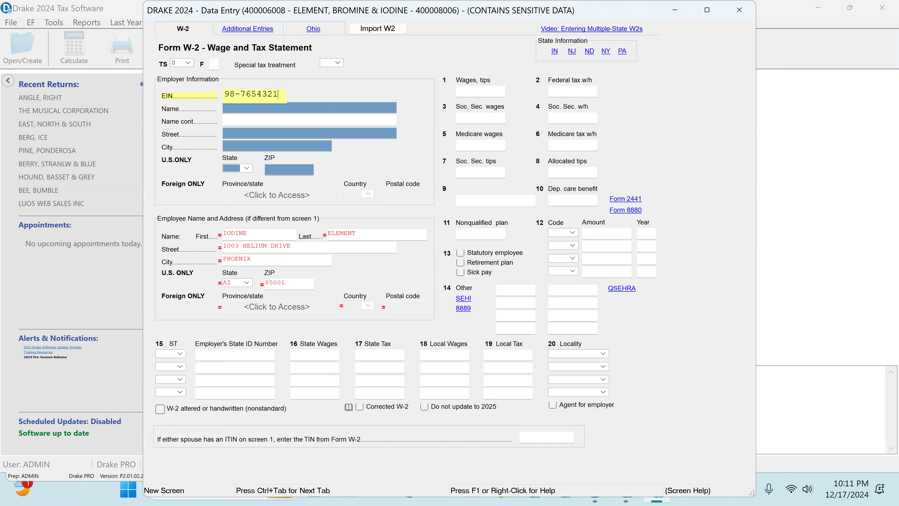
key("Return")
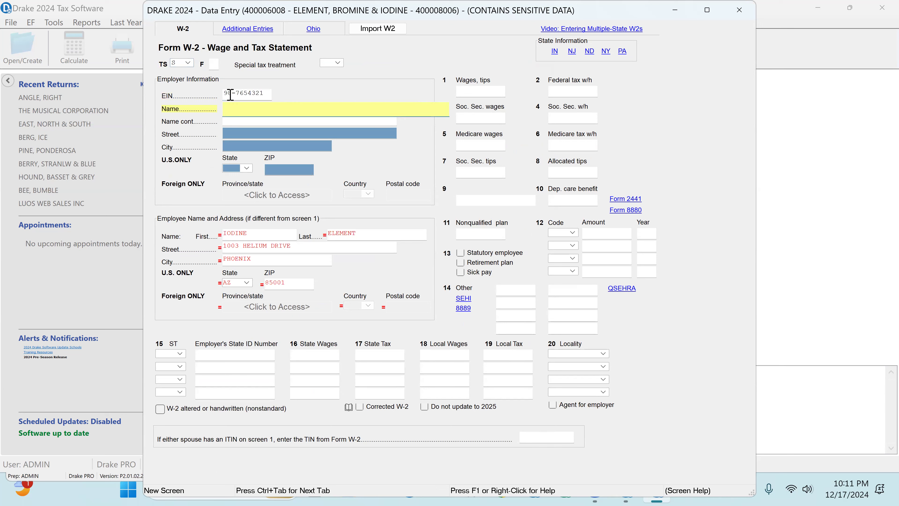
type("XYZ COMPANY")
key("Return")
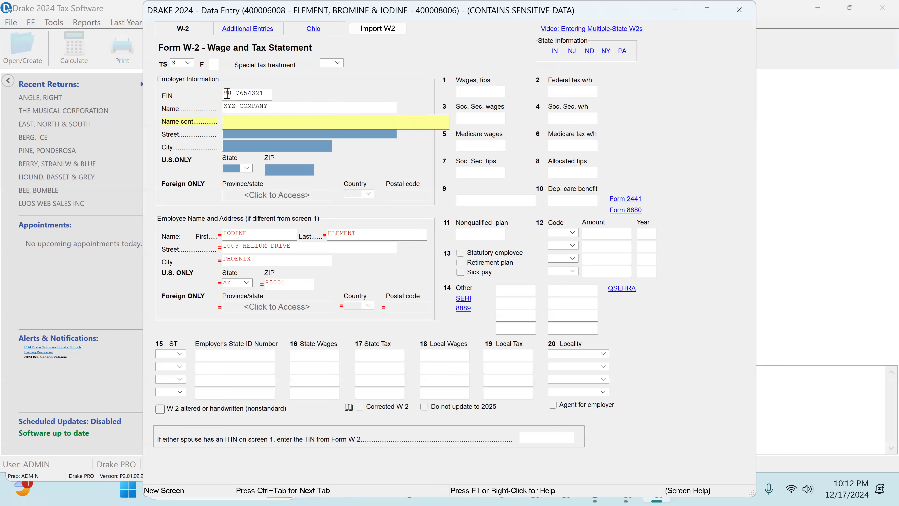
key("Return")
type("3")
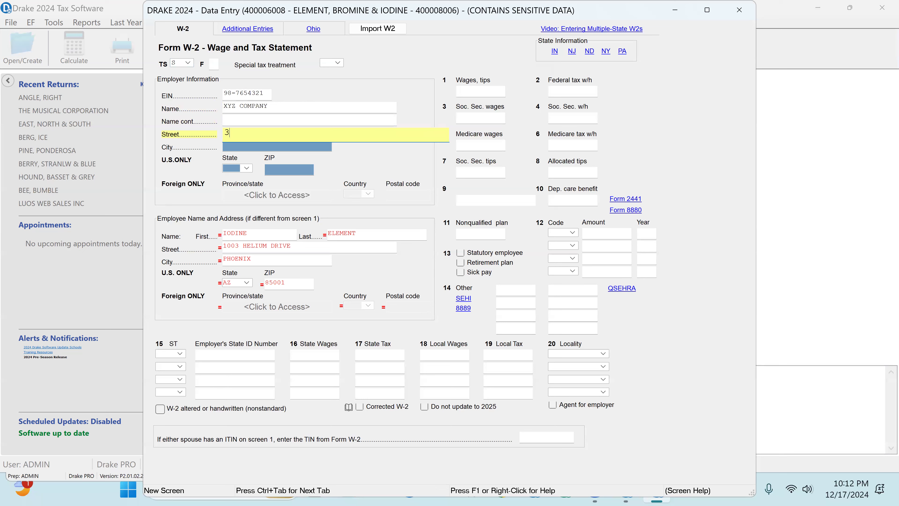
type(" MAIN STREET")
key("Return")
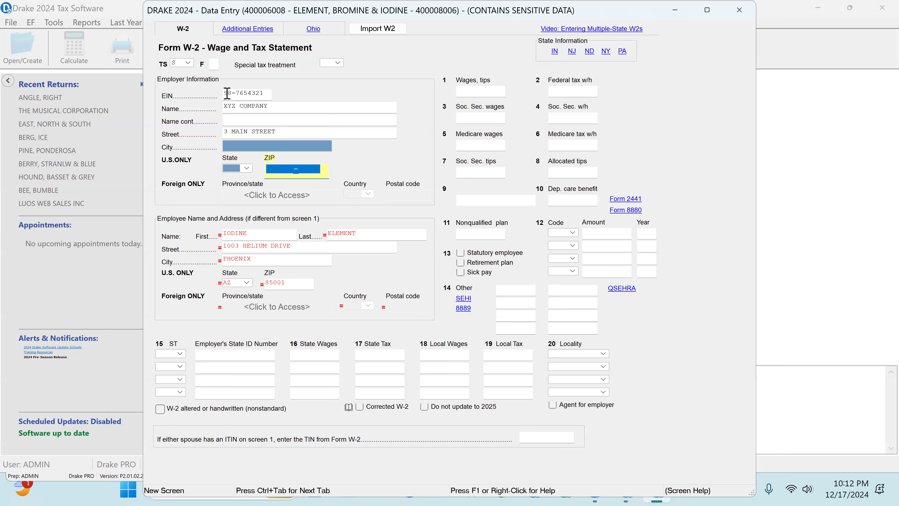
type("85")
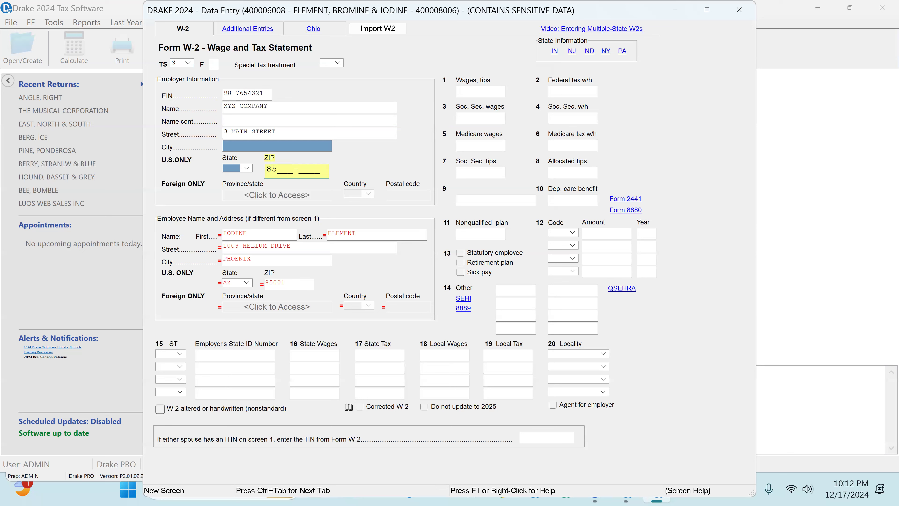
type("004")
key("Return")
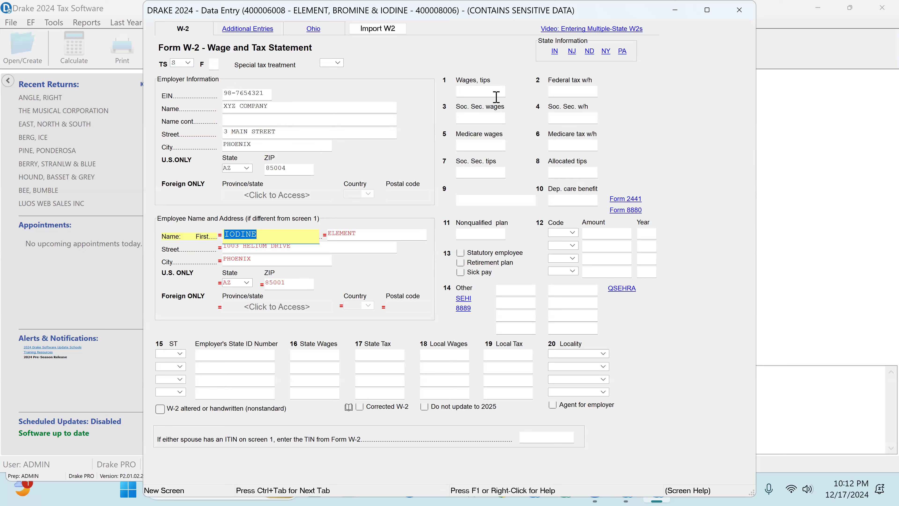
Enter 50000 box 1 wages and 6500 federal tax withheld
left_click(473, 91)
type("50000")
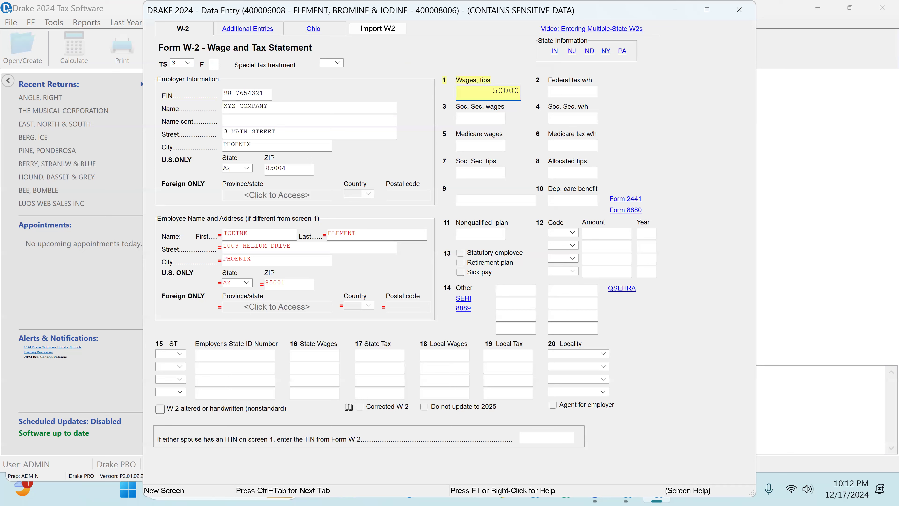
key("Tab")
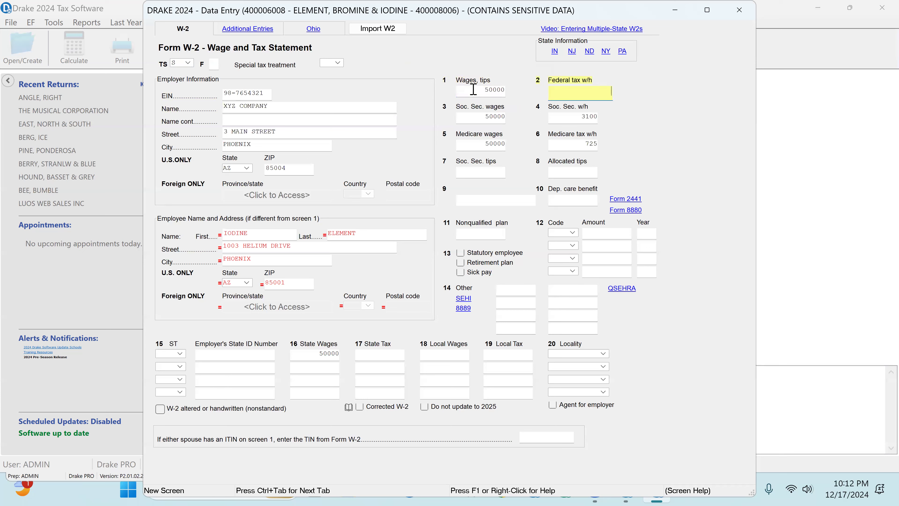
type("6500")
key("Tab")
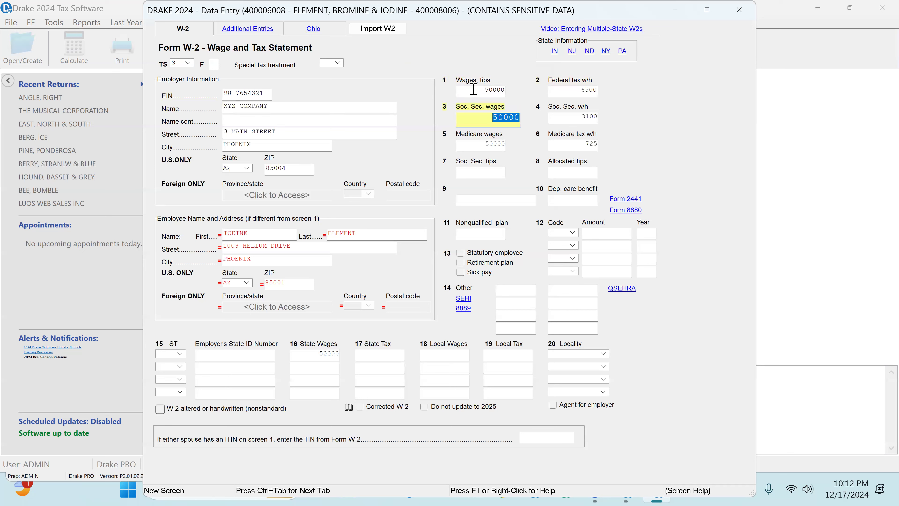
Set box 15 state to AZ with the employer's state ID, reaching the state wages field
left_click(168, 353)
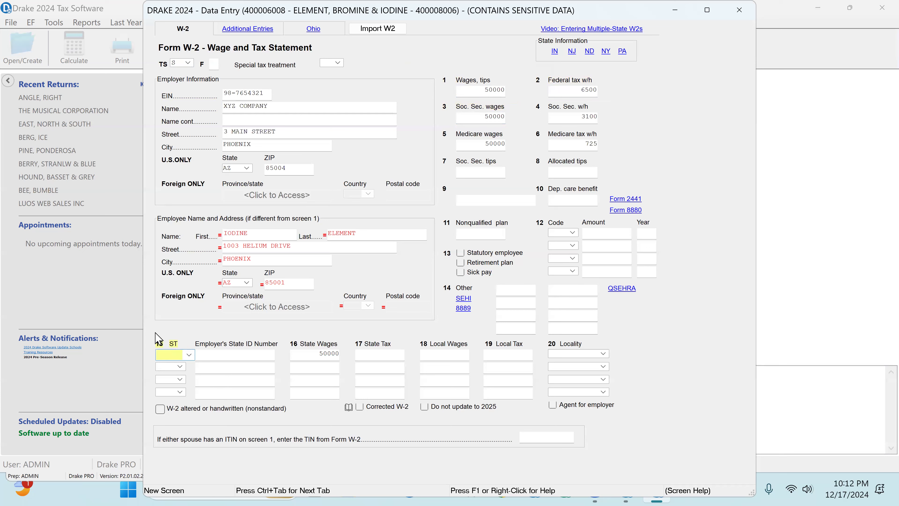
type("AZ")
key("Tab")
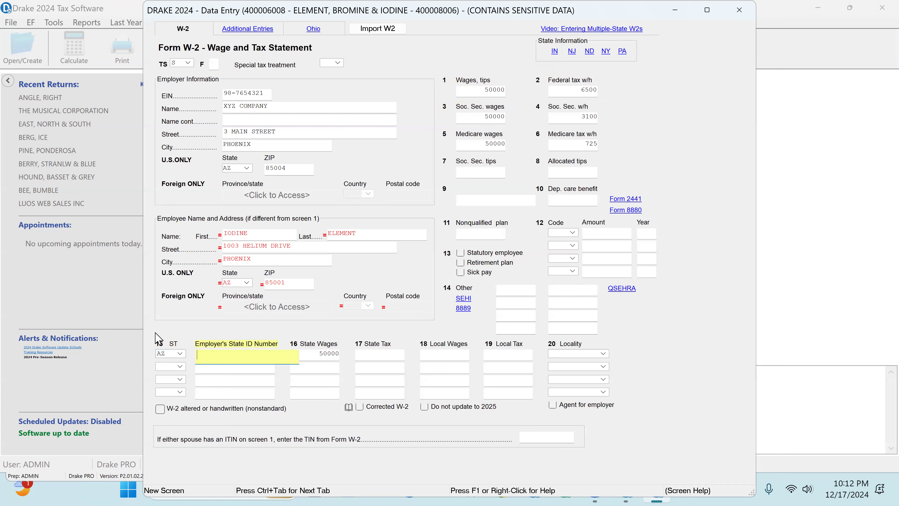
type("456798")
key("Tab")
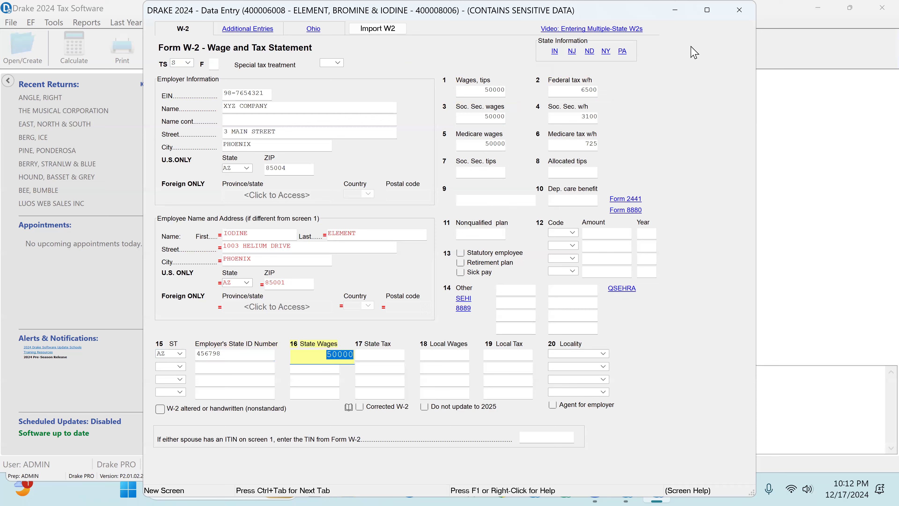
Close the W-2 and bring up the C Self-Employed Income screen from the Income list
left_click(739, 9)
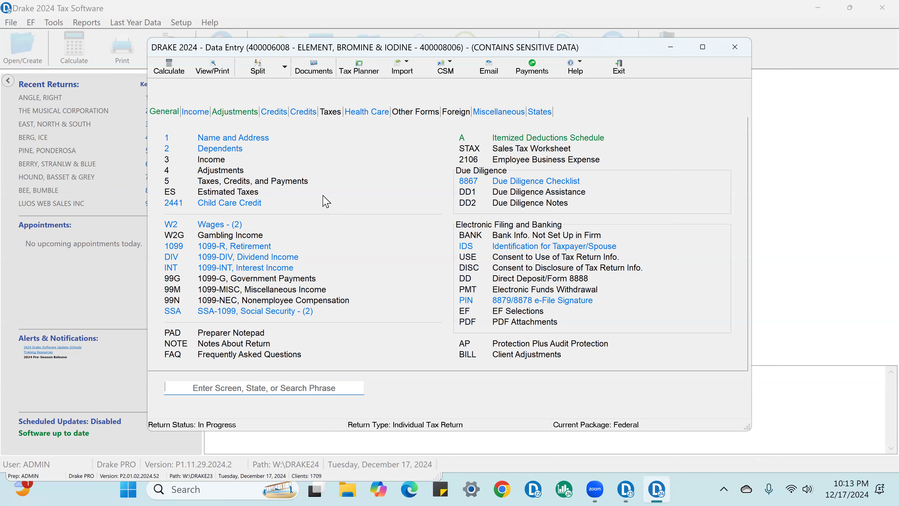
left_click(195, 112)
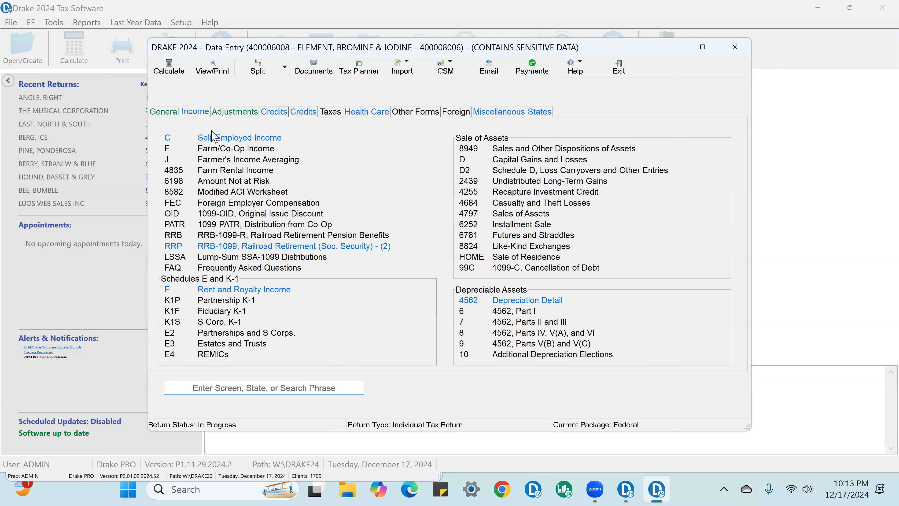
left_click(226, 139)
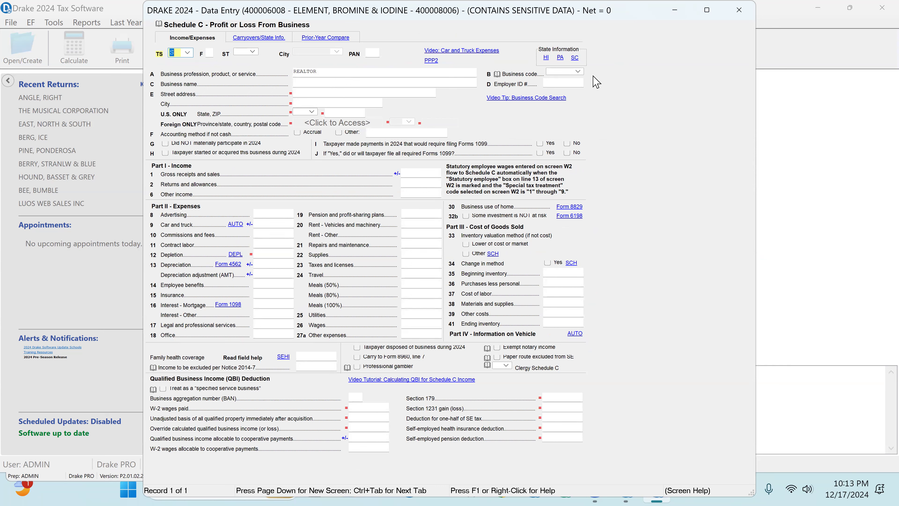
Search 'real estate' to pick business code 531210, and name the business '1099 NEC FROM SUPER REALTOR INC.'
left_click(576, 72)
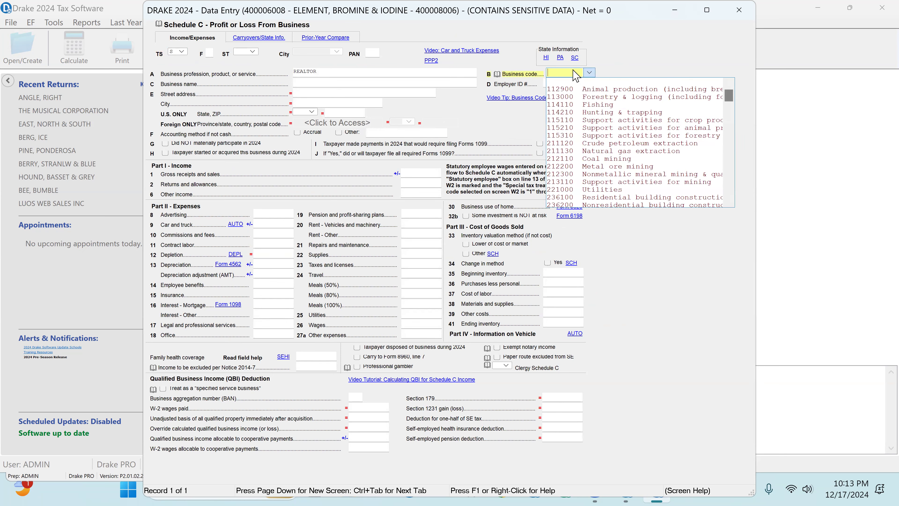
key("ctrl+shift+s")
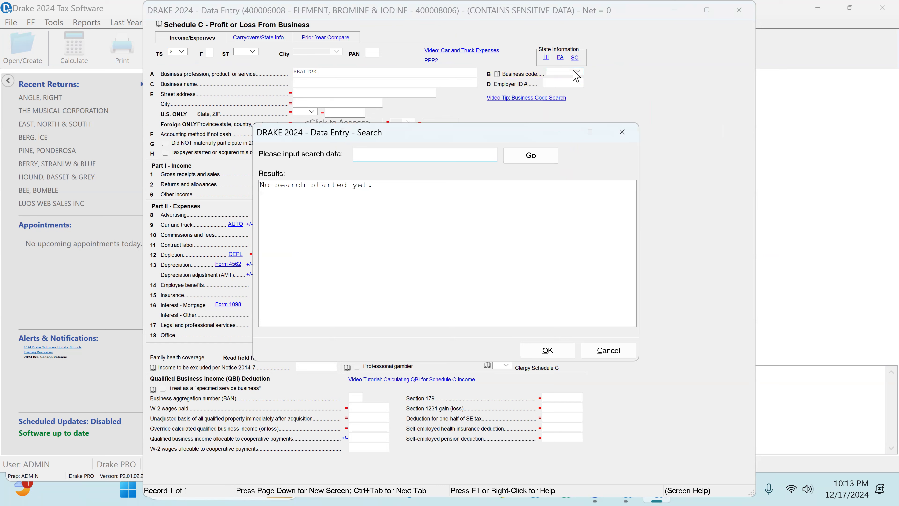
type("real estate")
key("Return")
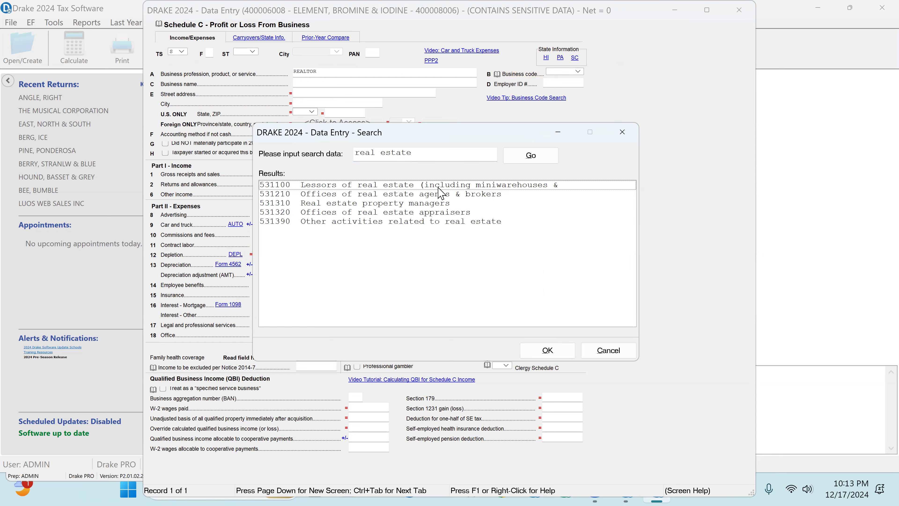
double_click(440, 193)
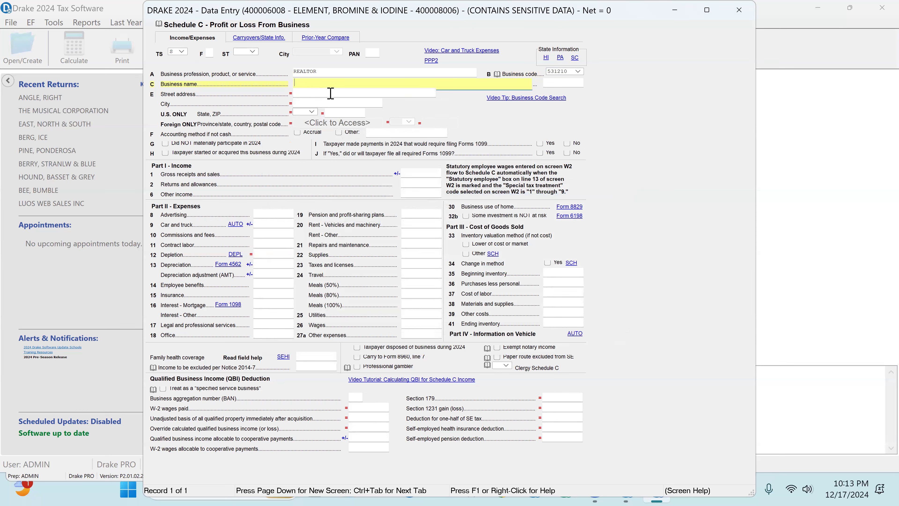
type("1099 NEC FROM SUPER REALTOR INC.")
key("Tab")
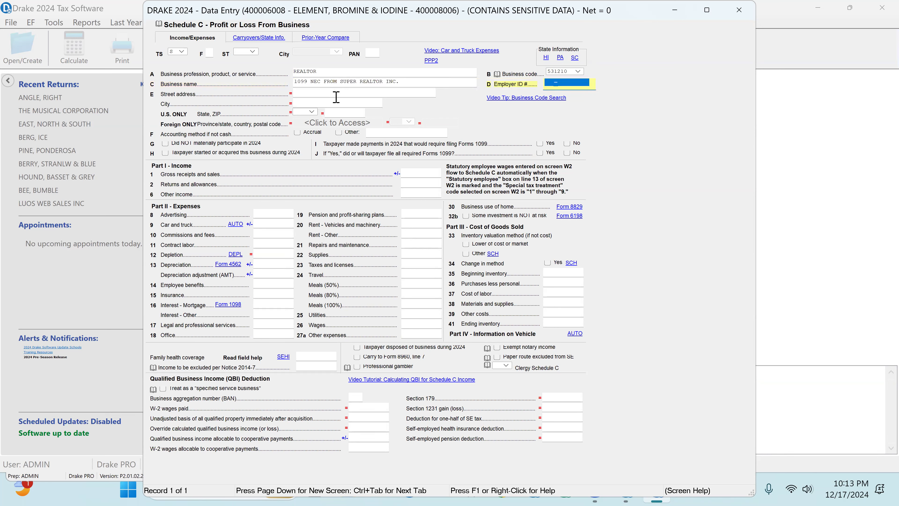
Enter 50000 gross receipts, 6000 advertising and 5000 contract labor on Schedule C
left_click(420, 175)
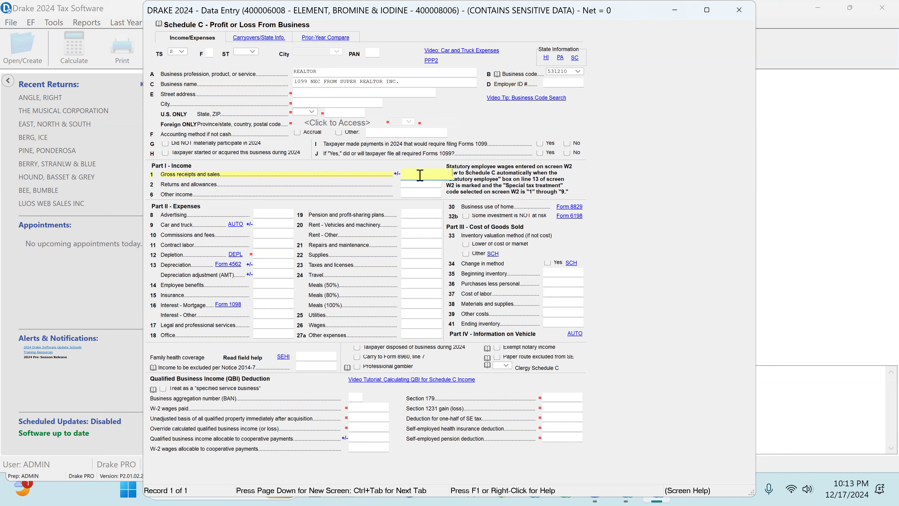
type("50000")
key("Return")
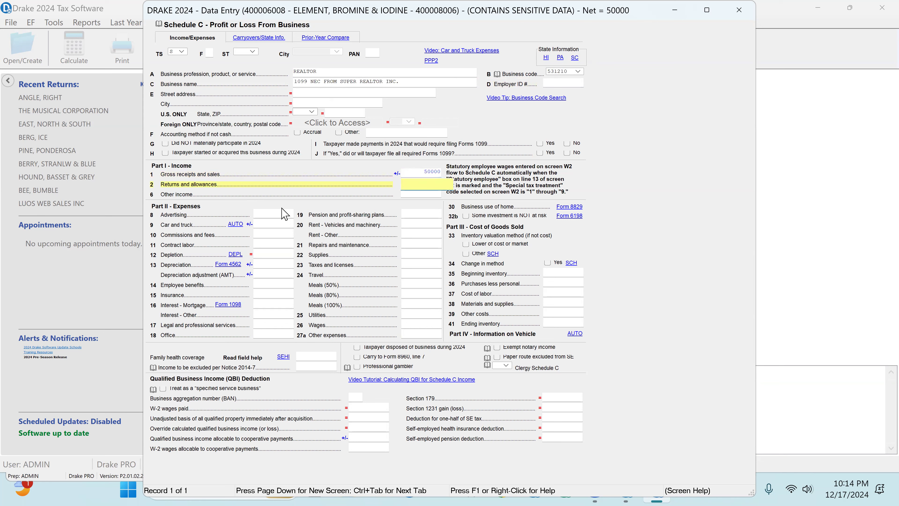
left_click(265, 217)
type("6000")
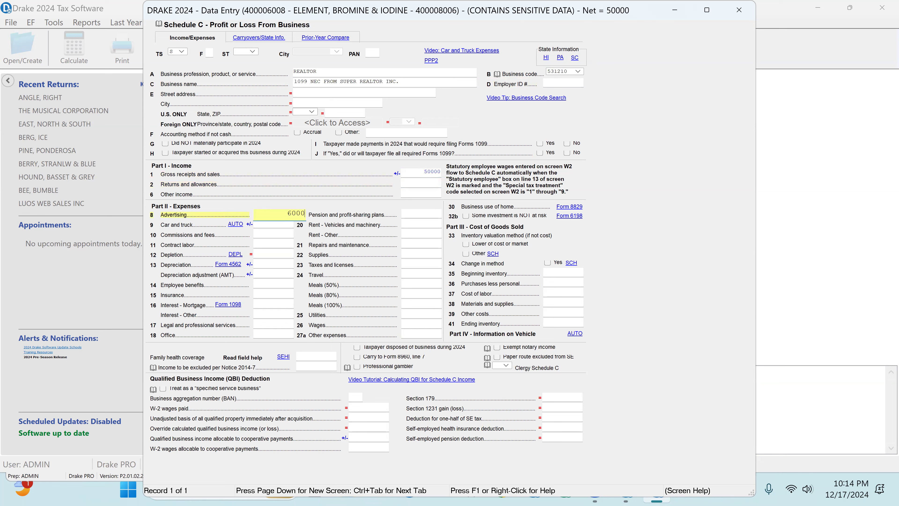
key("Return")
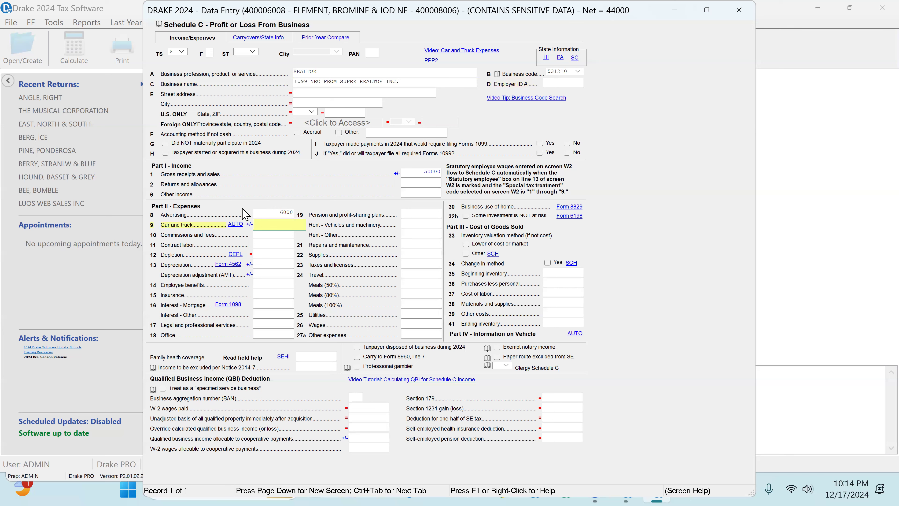
key("Return")
key("Return")
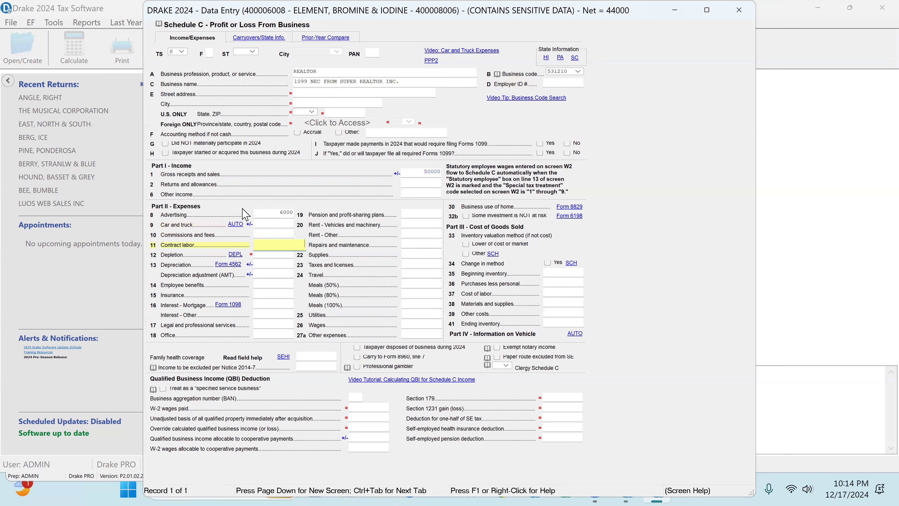
type("5000")
key("Return")
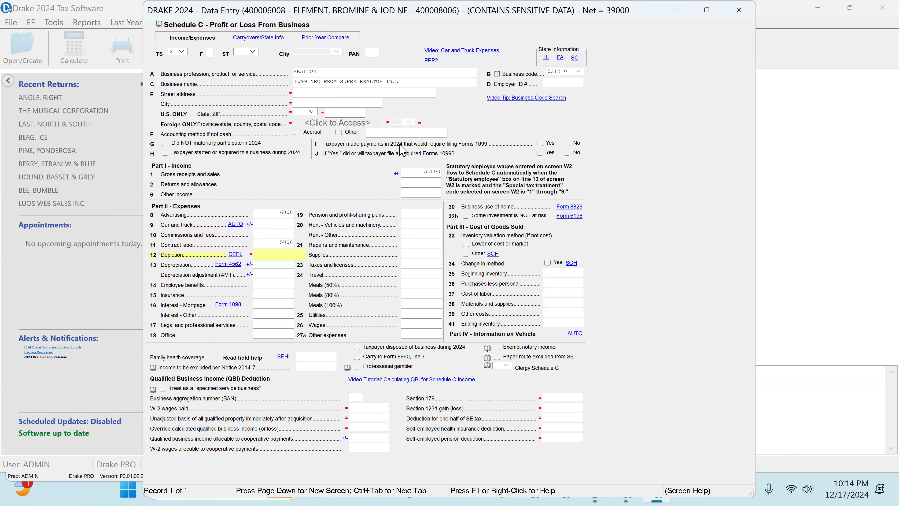
Answer Yes to both 1099 questions on lines I and J
left_click(540, 144)
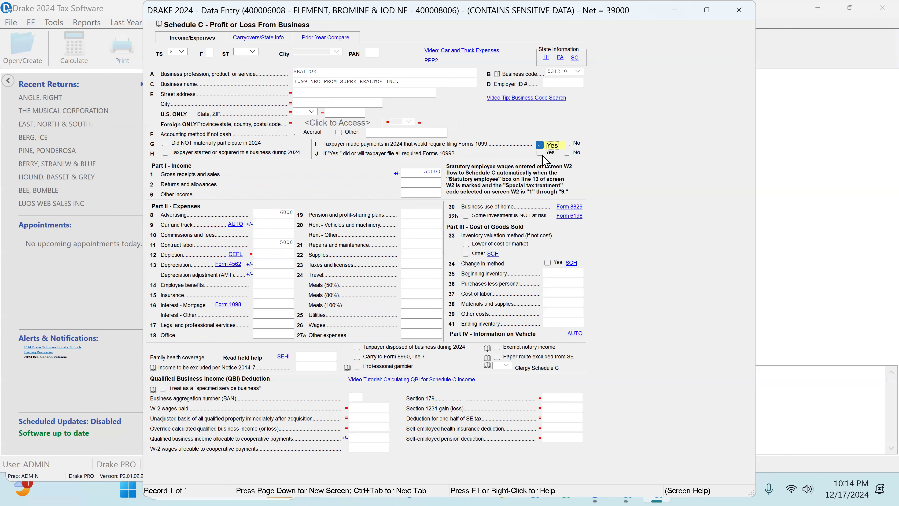
left_click(539, 154)
left_click(429, 172)
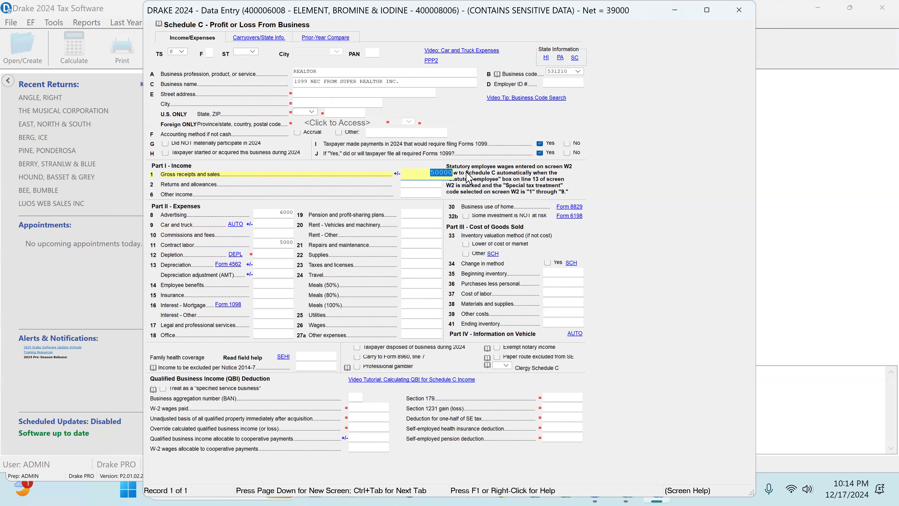
Enter 652 insurance and 1250 legal and professional fees on Schedule C
left_click(266, 243)
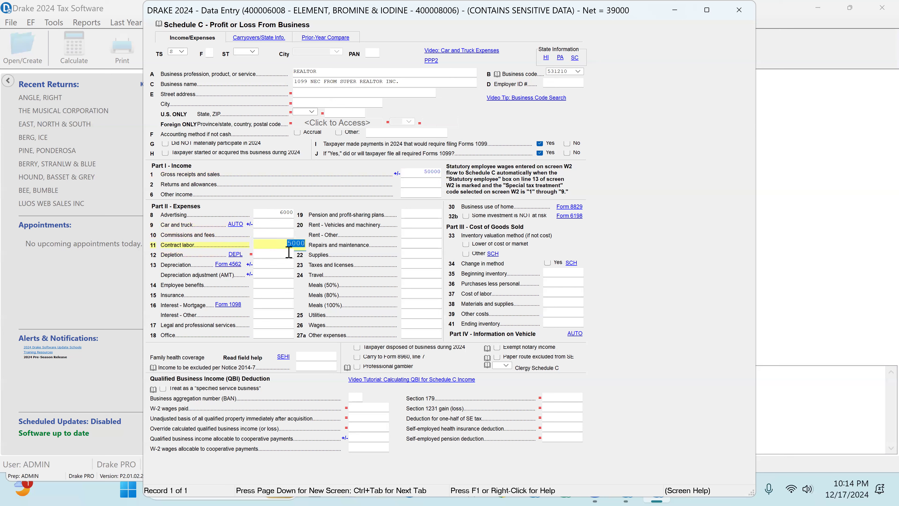
left_click(276, 296)
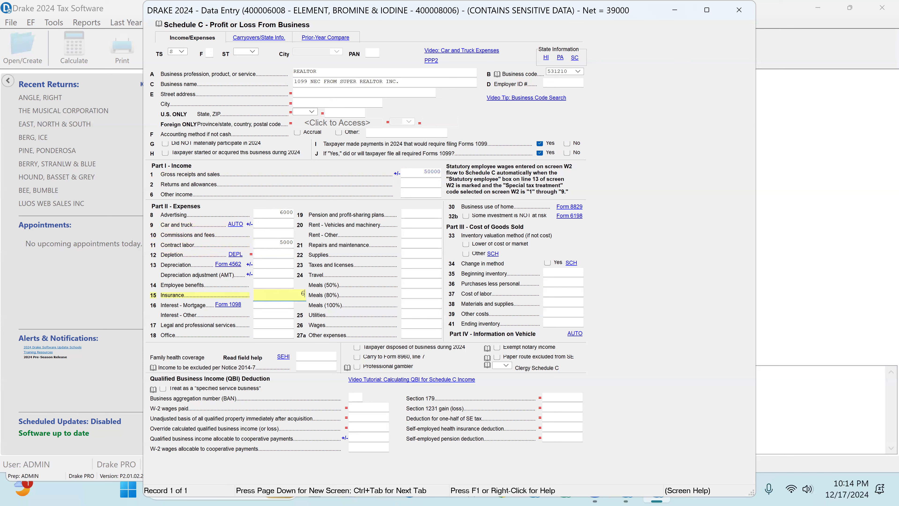
key("Return")
key("Return")
key("Return")
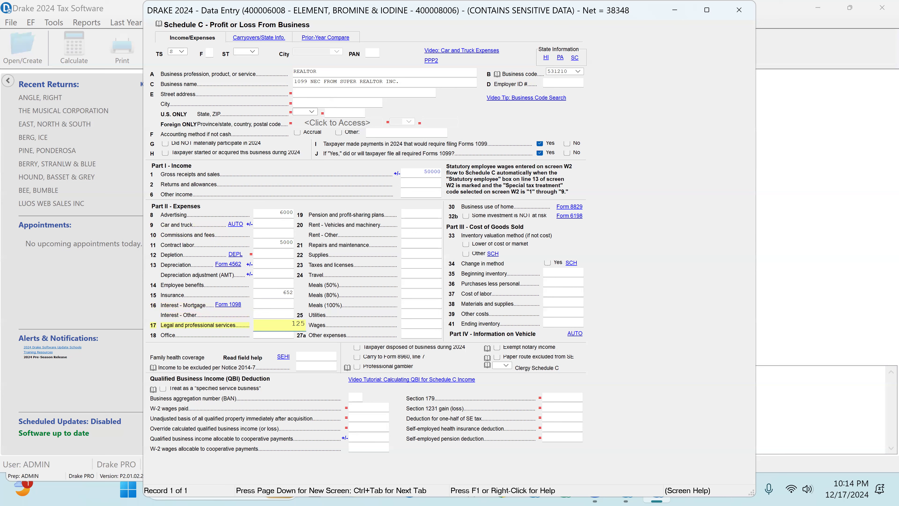
type("1250")
key("Return")
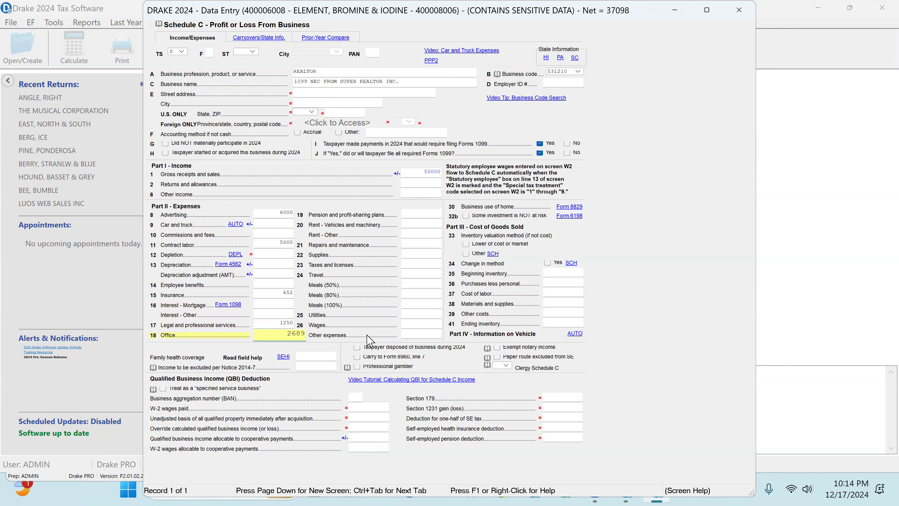
Enter repairs 452, supplies 785, taxes 365, travel 2562 and meals 750, then close Schedule C
left_click(418, 245)
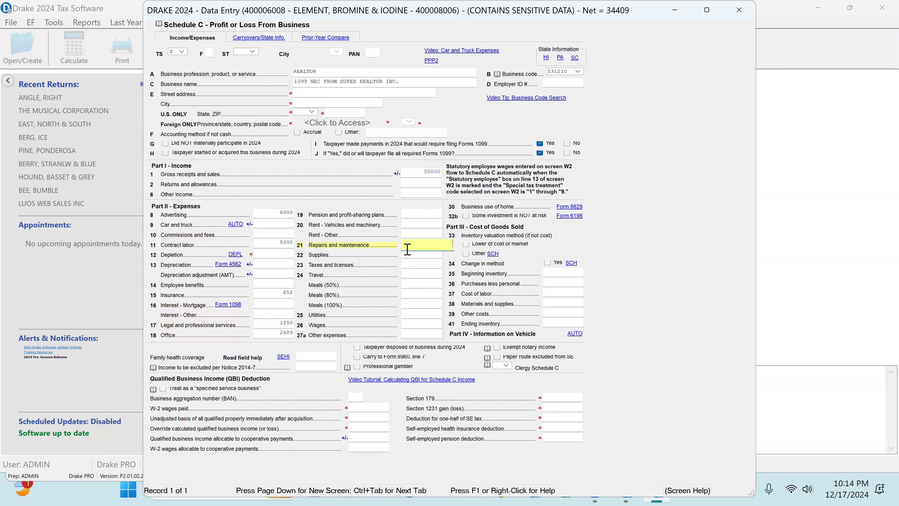
key("Return")
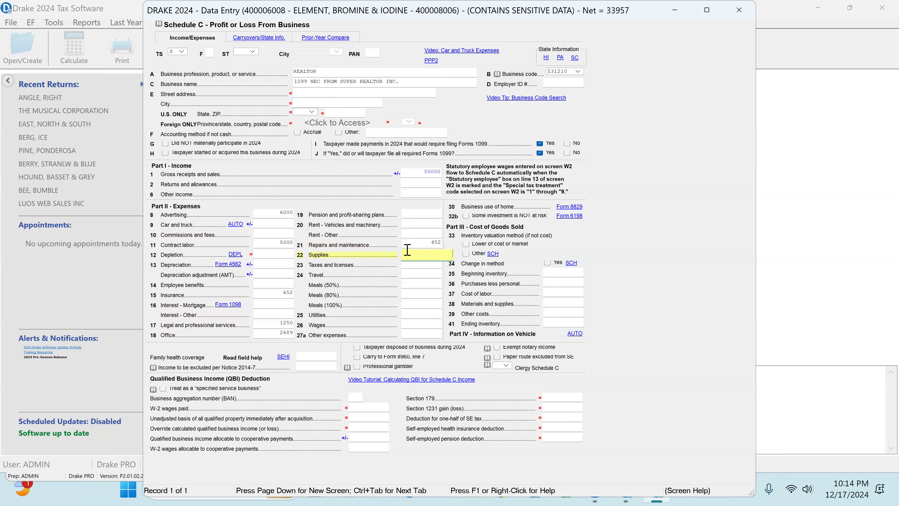
key("Return")
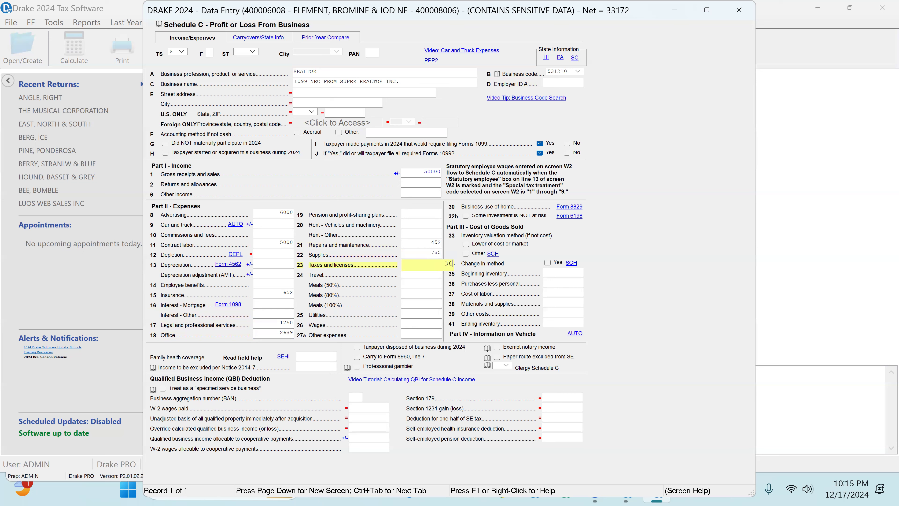
key("Return")
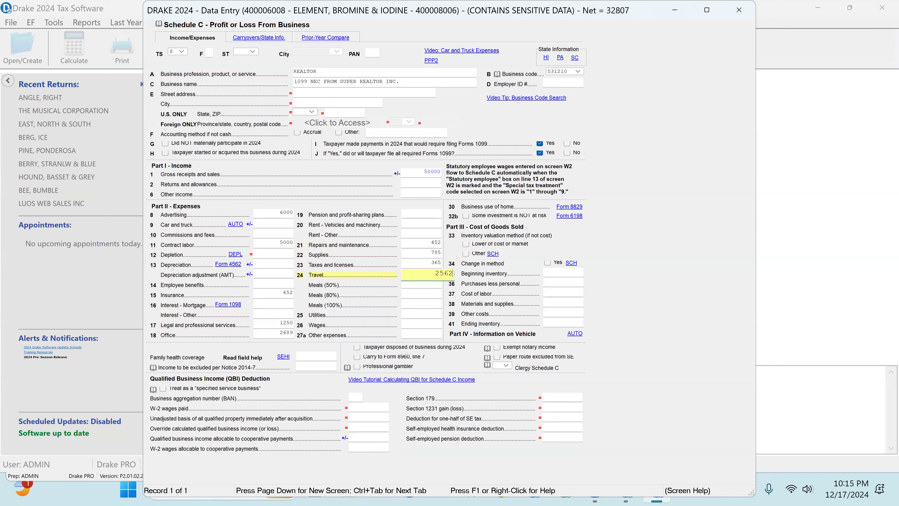
key("Return")
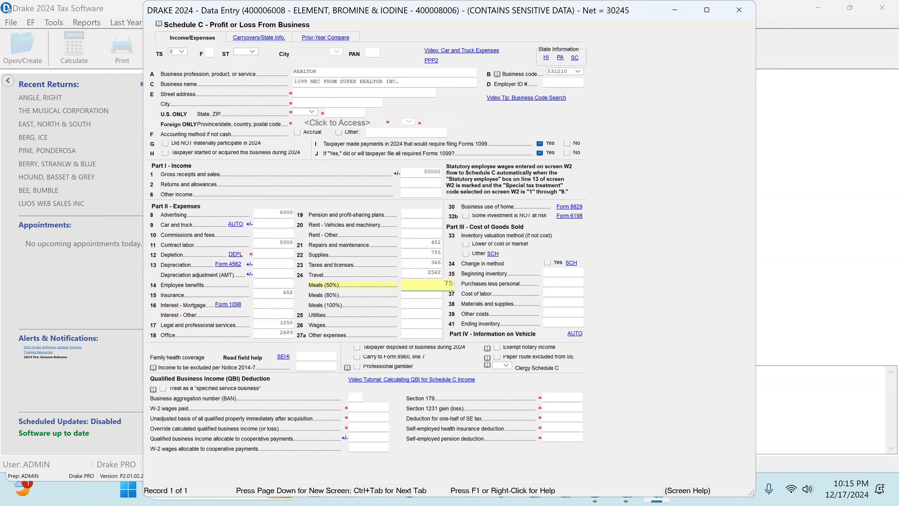
type("750")
key("Return")
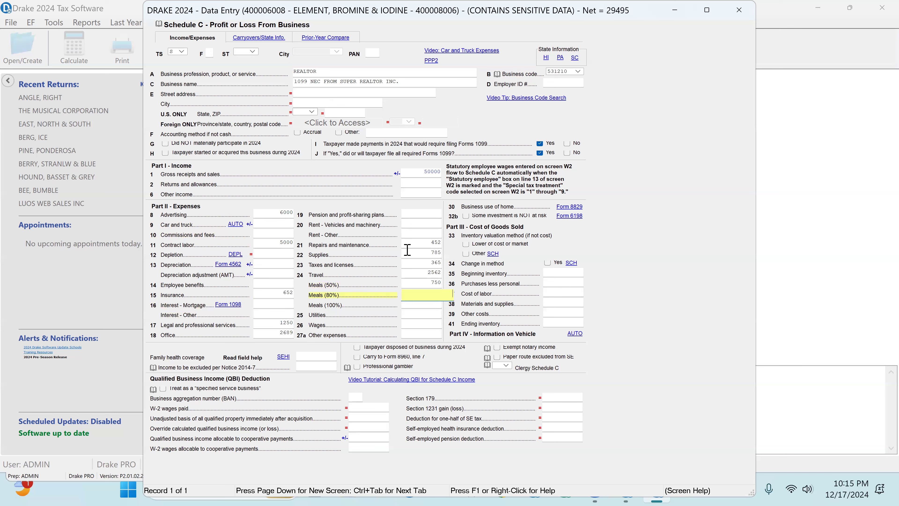
key("Return")
key("Return")
key("Return")
key("Up")
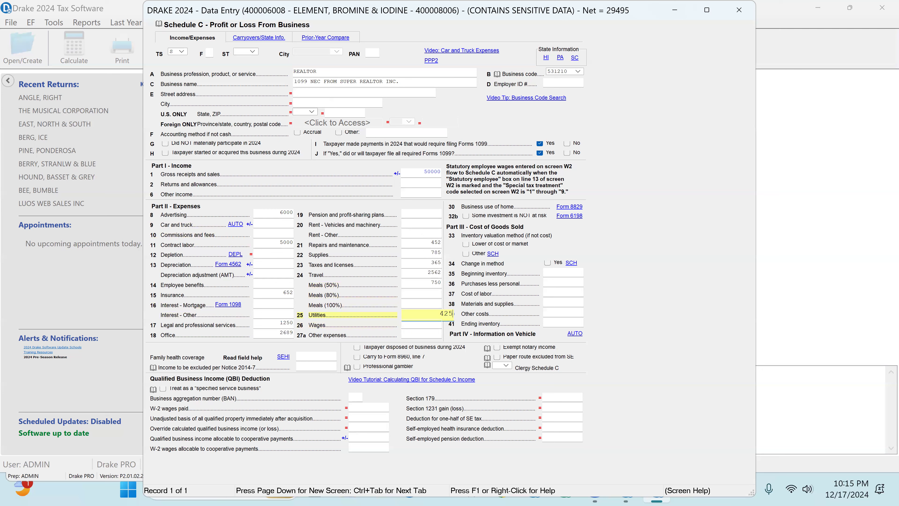
left_click(739, 10)
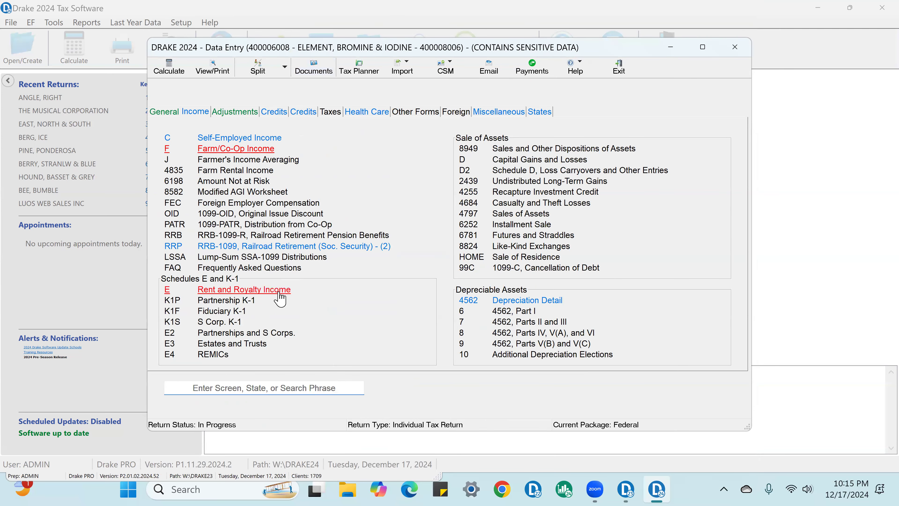
Itemize 25000 rent income on the Schedule E rent worksheet, checking last year's rental amounts
left_click(278, 294)
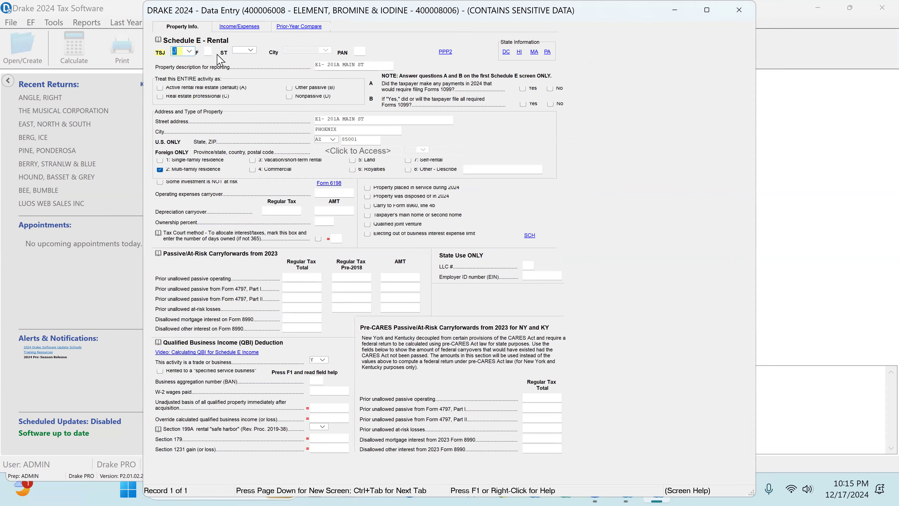
left_click(308, 28)
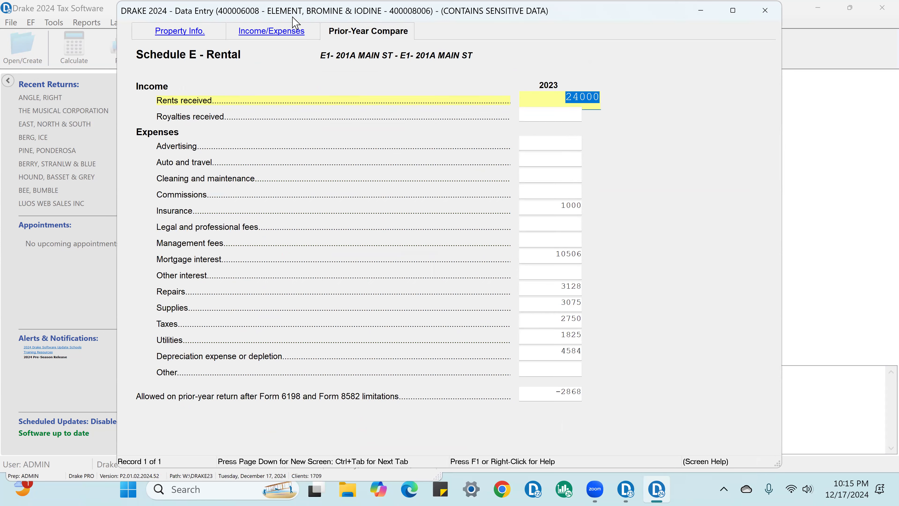
left_click(286, 33)
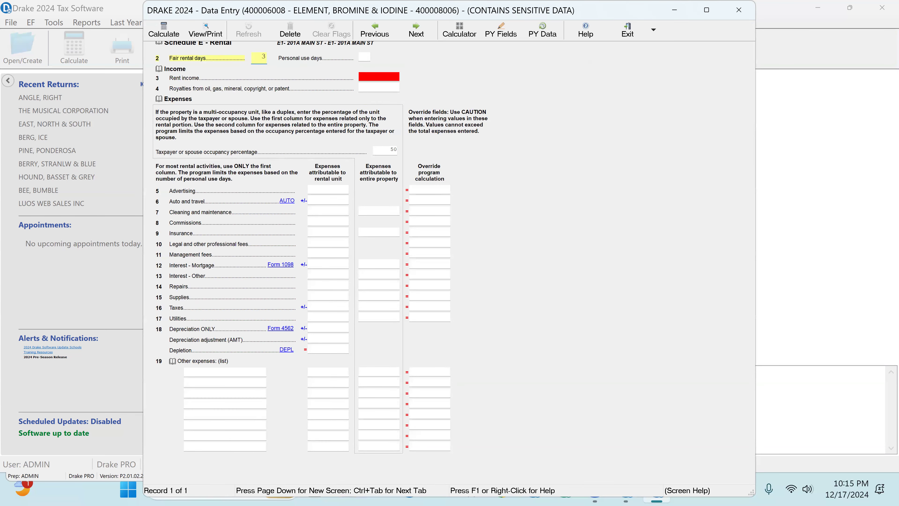
double_click(393, 77)
left_click(468, 84)
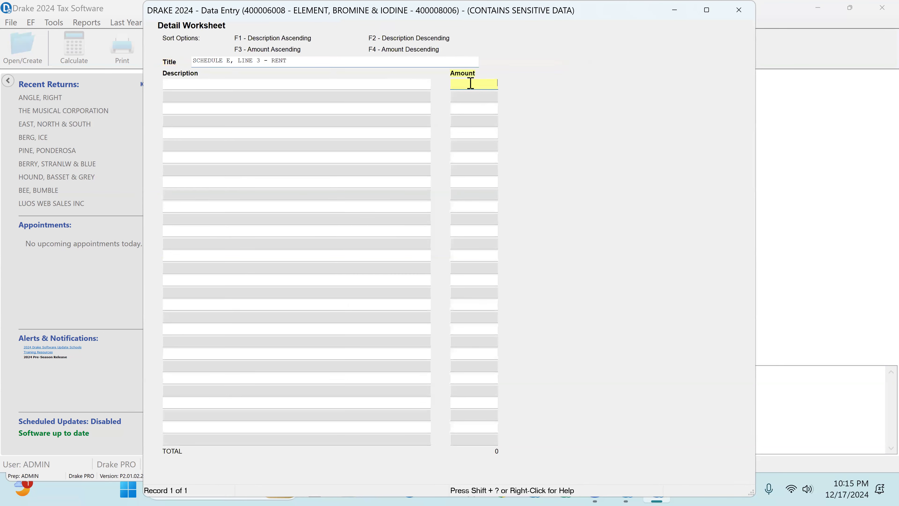
type("25000")
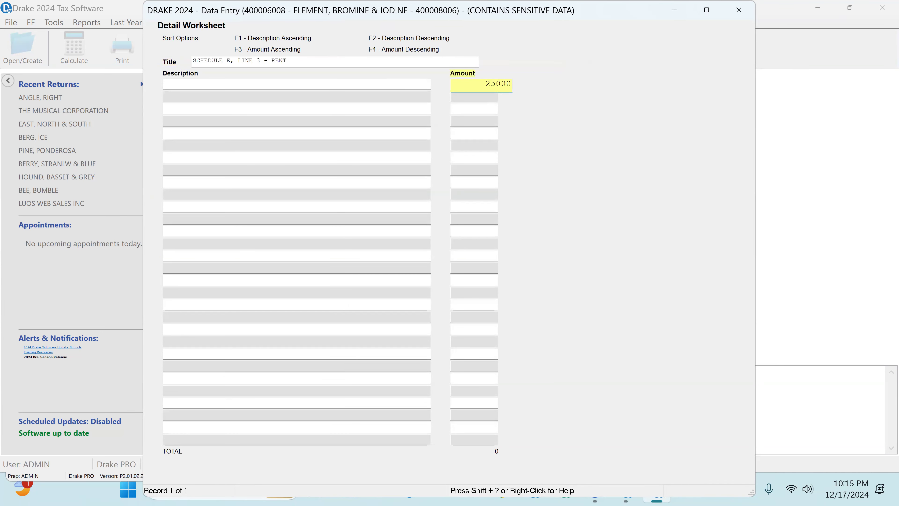
key("Return")
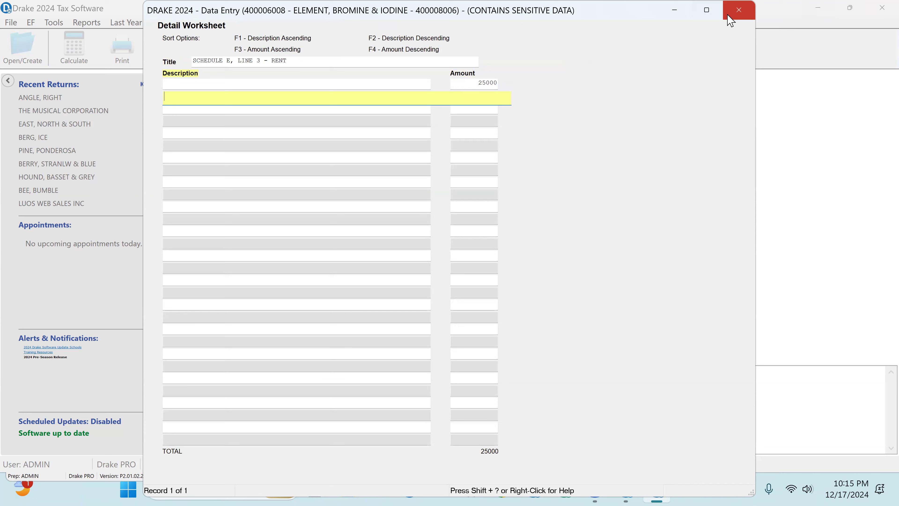
left_click(739, 10)
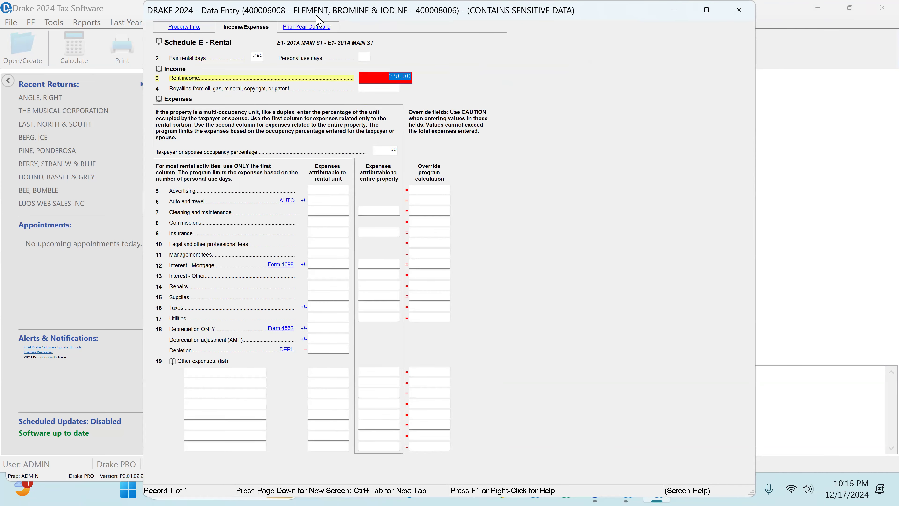
left_click(308, 27)
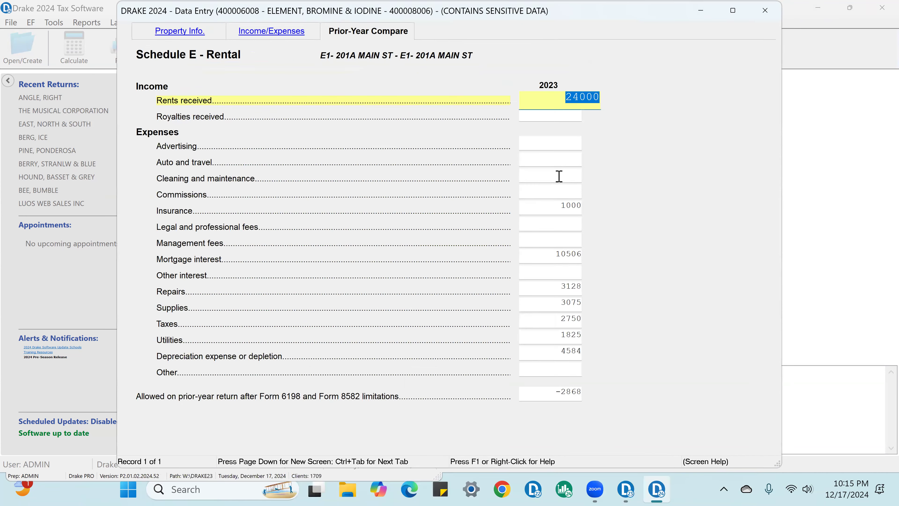
left_click(558, 207)
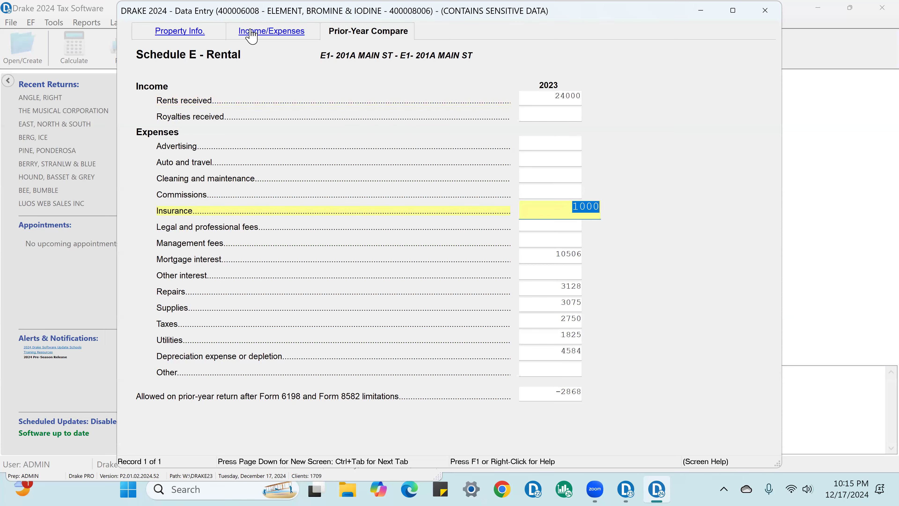
left_click(253, 34)
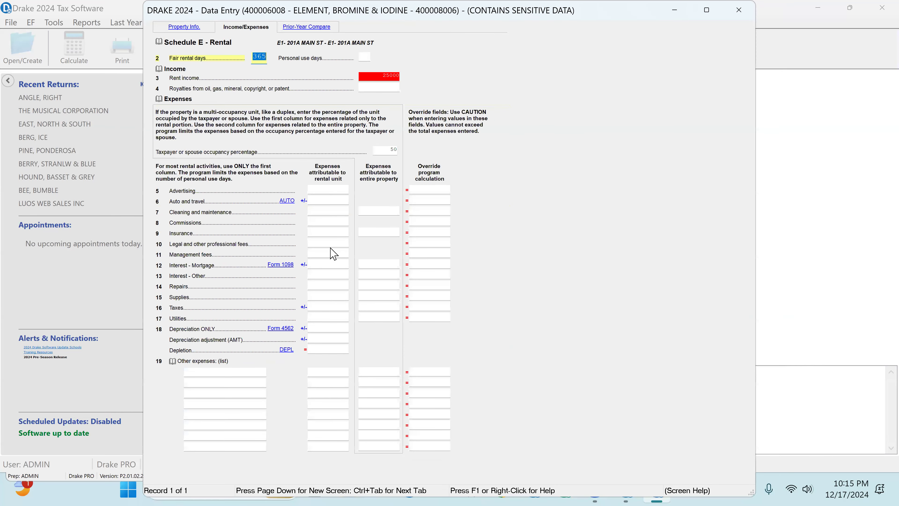
Enter rental insurance 1250 and mortgage interest 9526, comparing against prior-year amounts
left_click(317, 232)
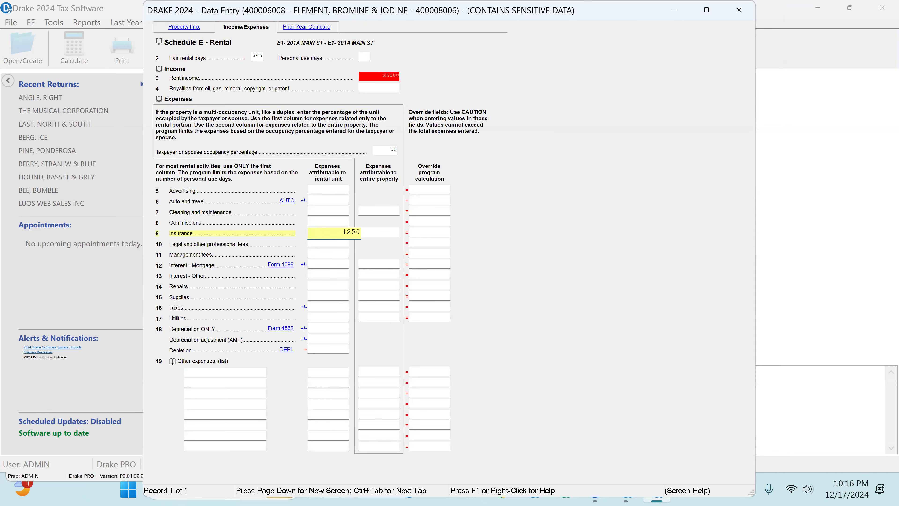
key("Tab")
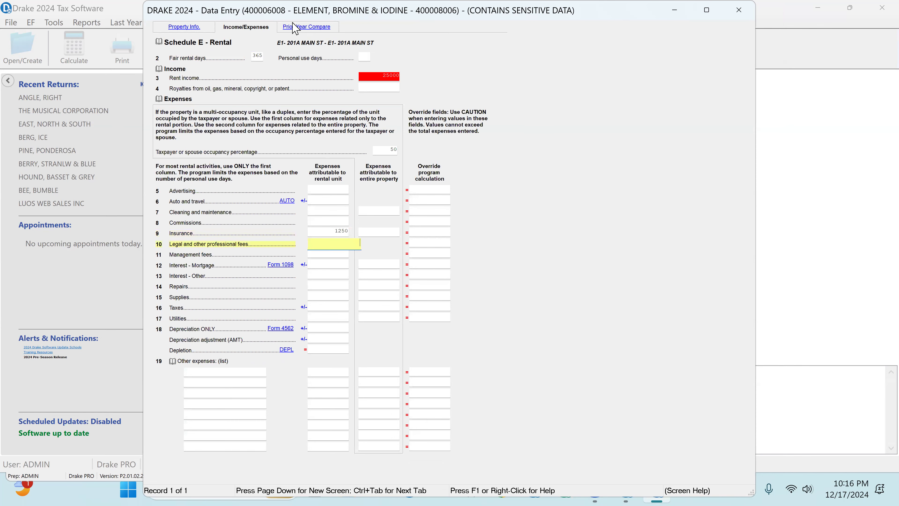
left_click(308, 29)
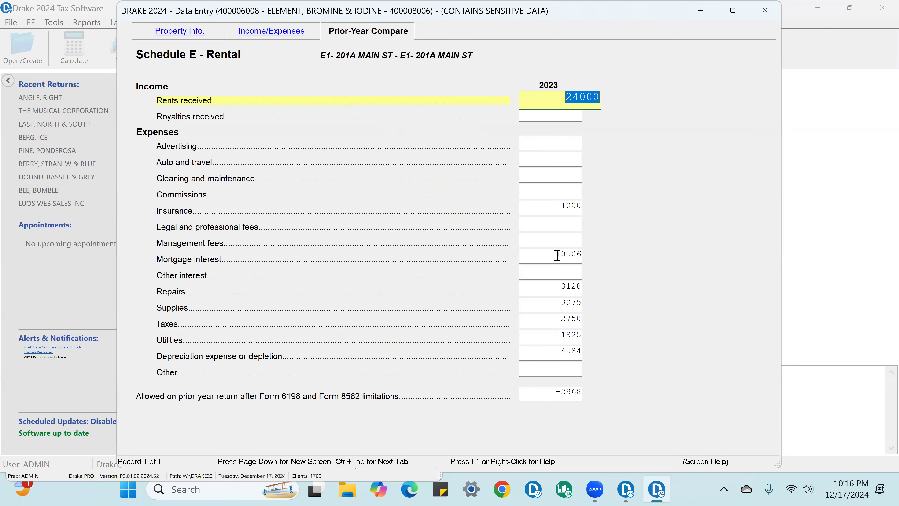
left_click(283, 33)
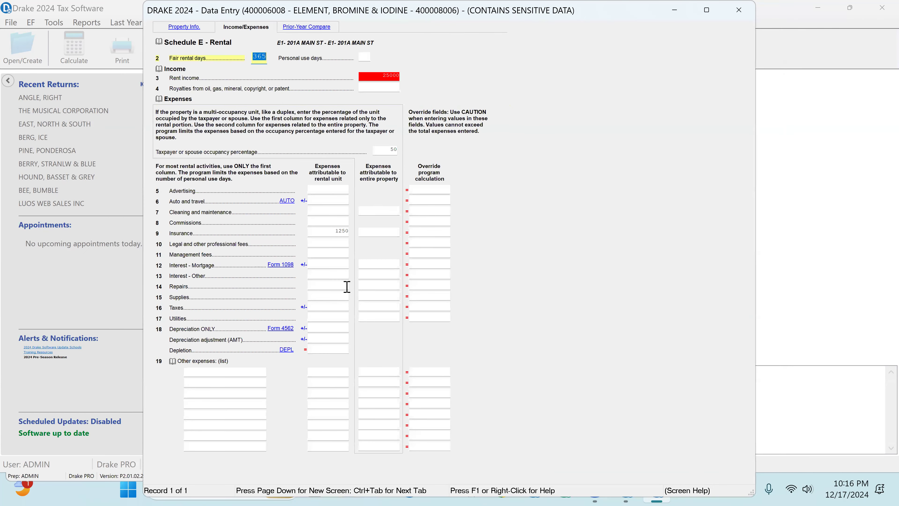
left_click(334, 264)
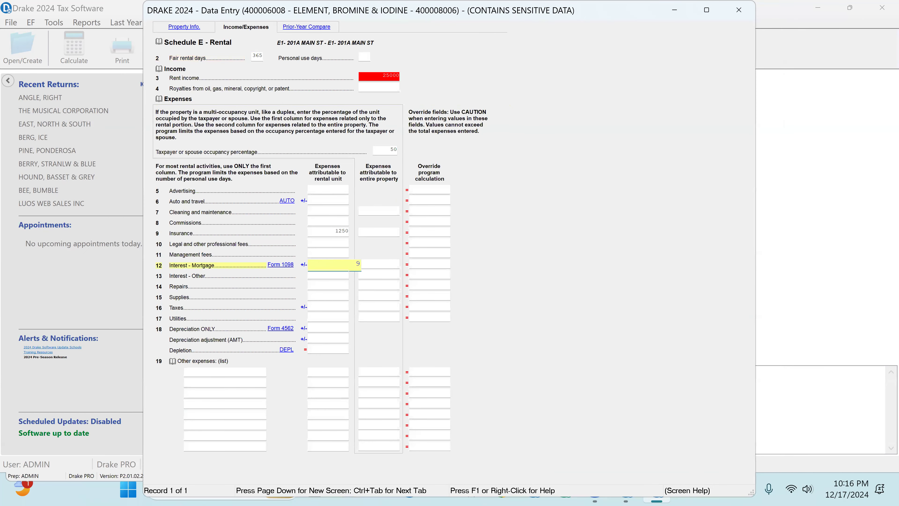
key("Tab")
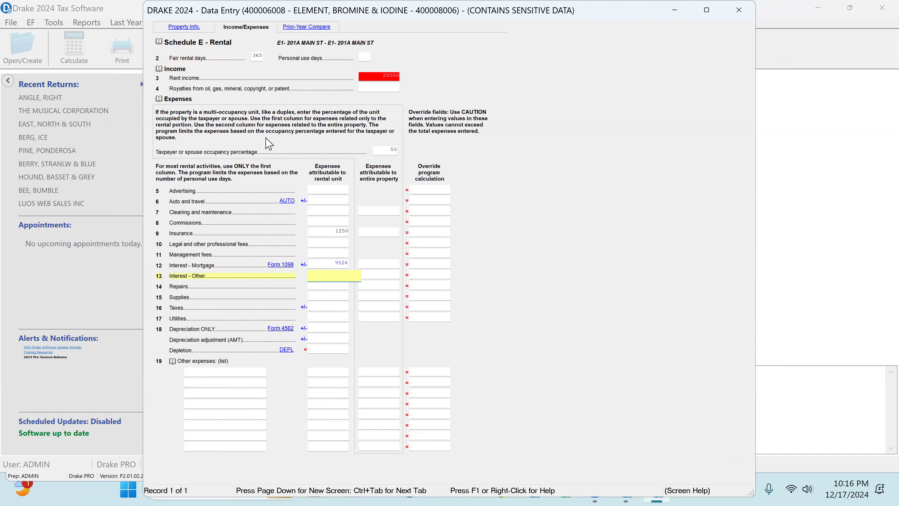
left_click(315, 27)
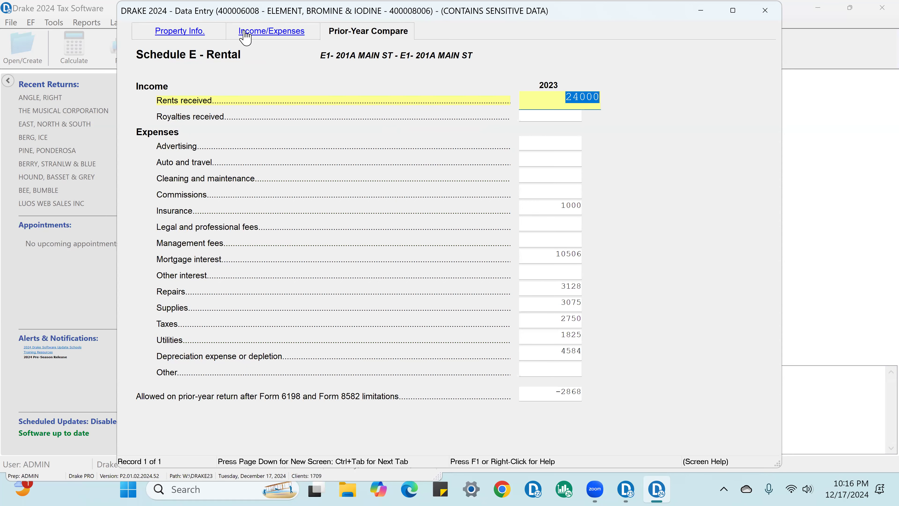
left_click(252, 32)
Enter rental repairs 1253, supplies 369, taxes 3256 and utilities 2365
left_click(335, 286)
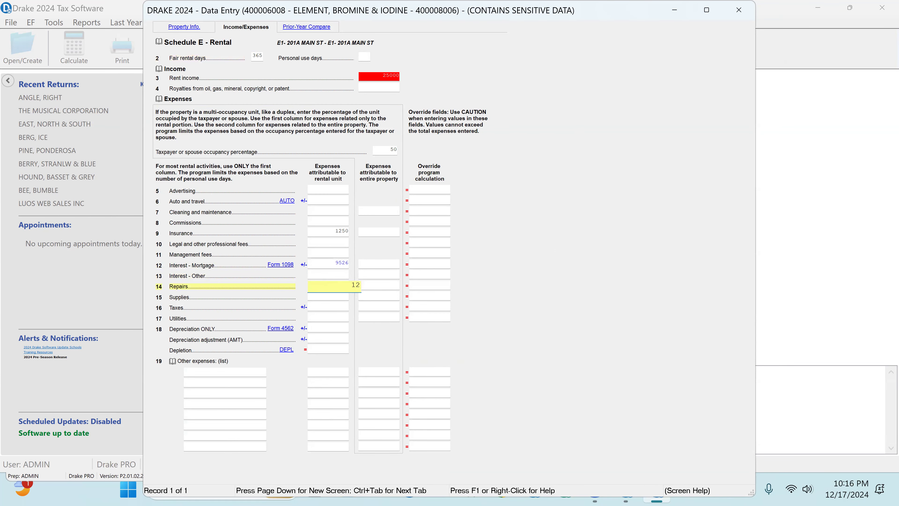
key("Return")
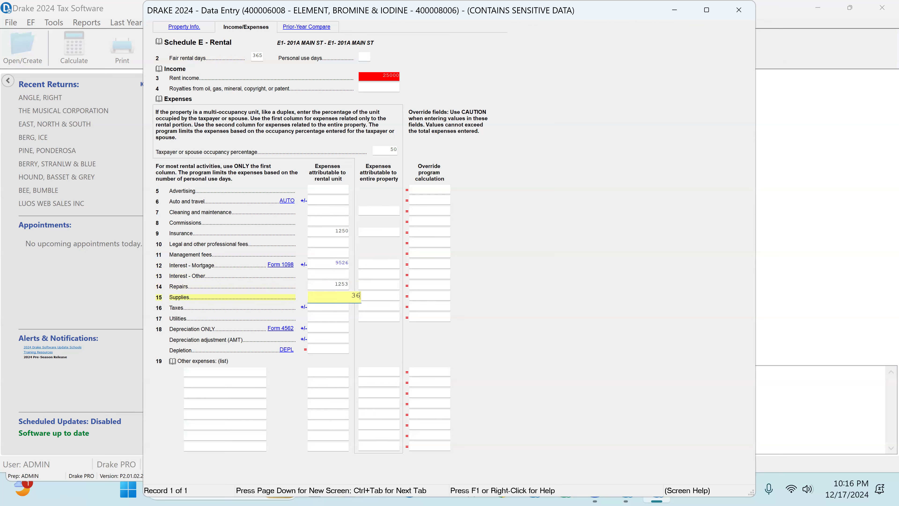
key("Return")
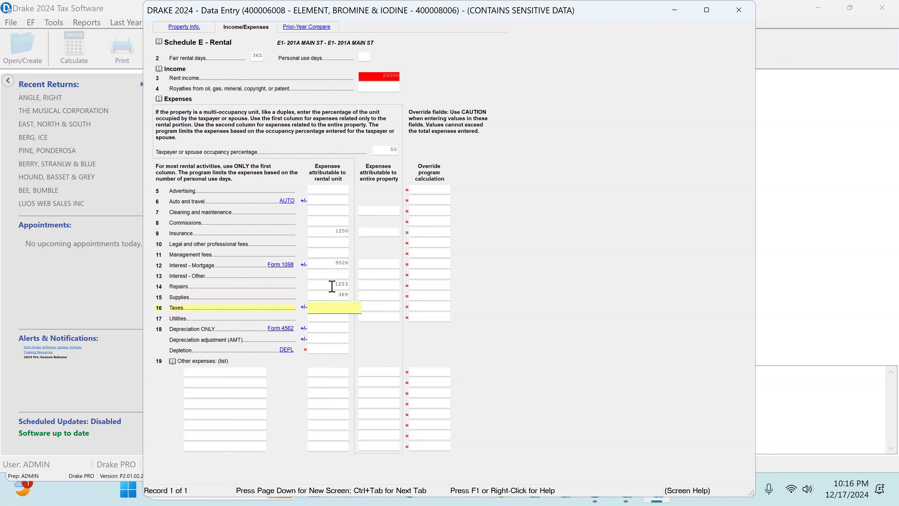
left_click(312, 28)
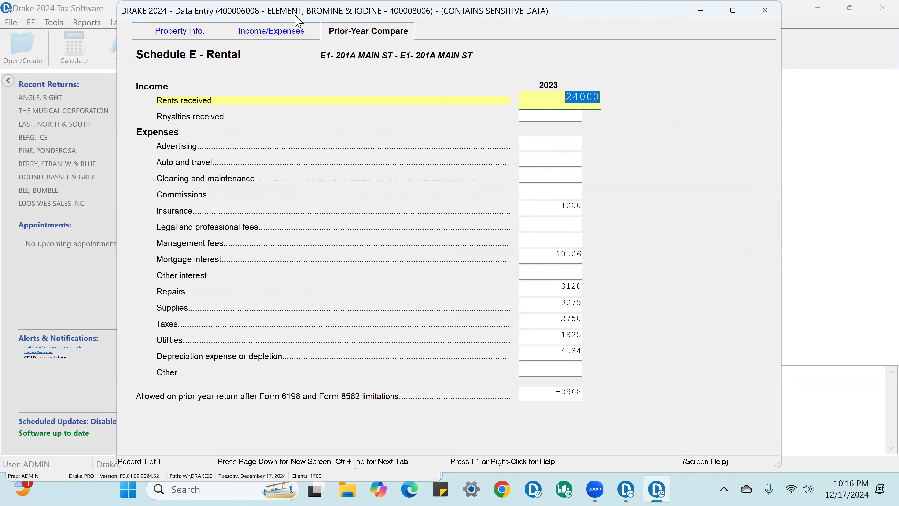
left_click(277, 34)
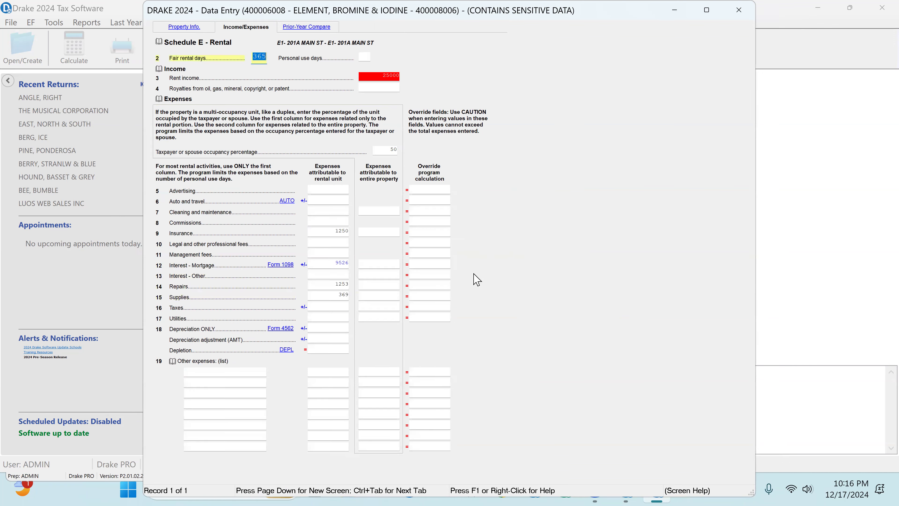
left_click(332, 305)
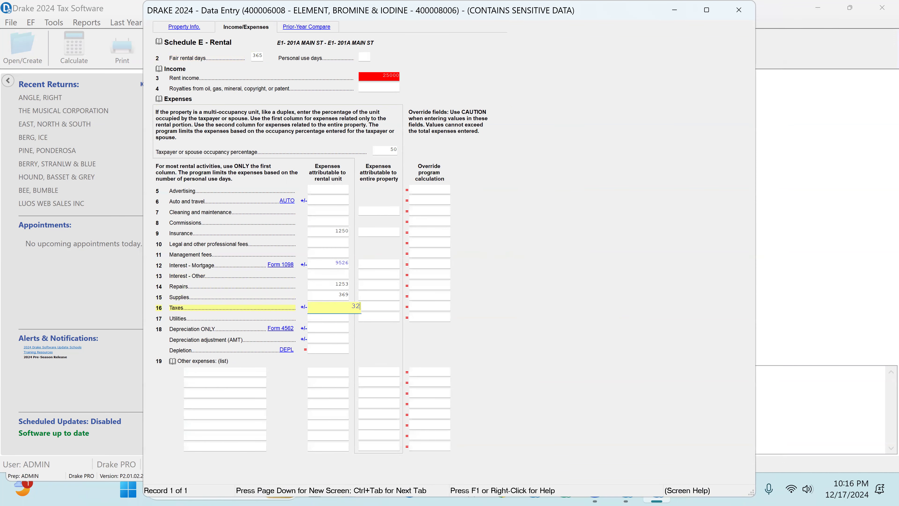
key("Tab")
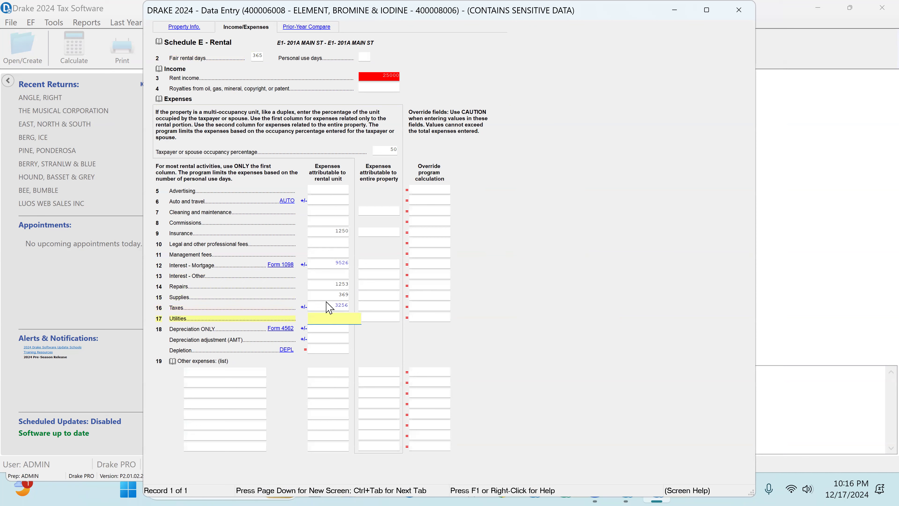
type("2365")
key("Tab")
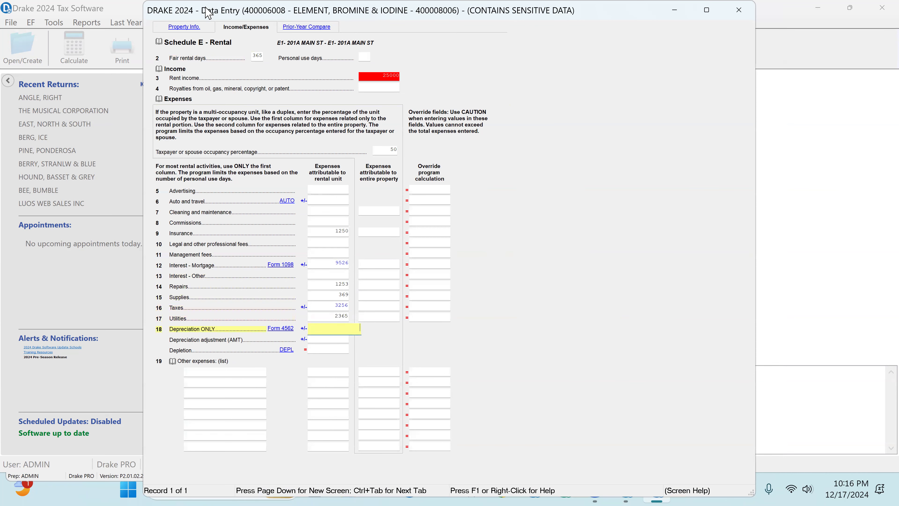
Change the rental asset's Form 4562 date acquired to 01-01-2023, then close Form 4562 and Schedule E
left_click(281, 329)
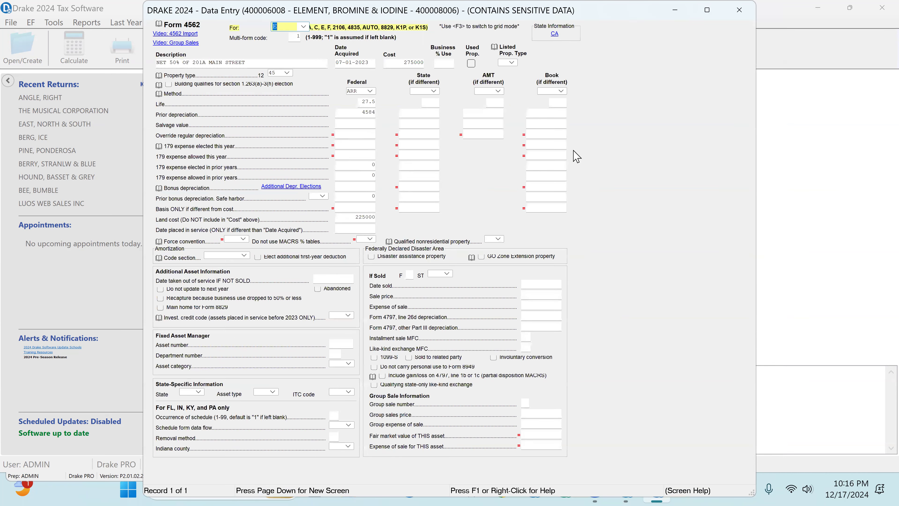
left_click(371, 61)
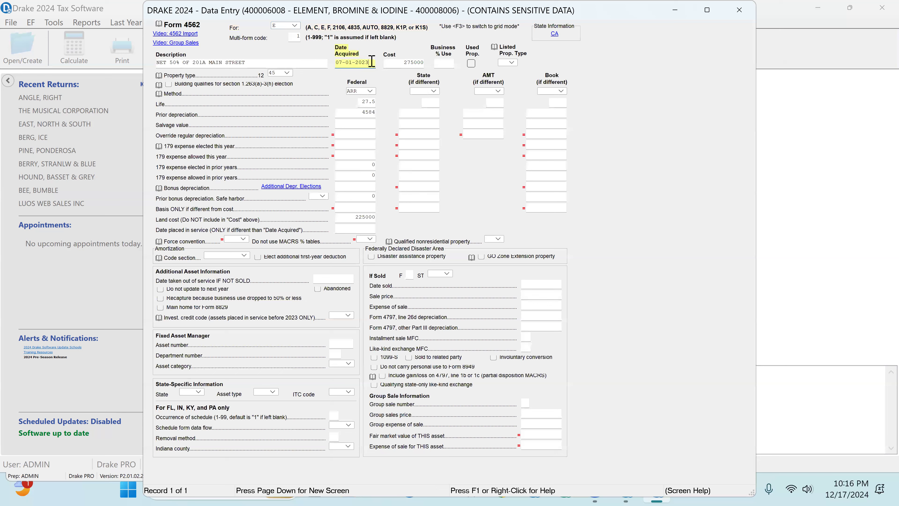
mouse_move(369, 61)
left_mouse_down()
mouse_move(351, 62)
mouse_move(367, 62)
left_mouse_up()
type("4")
key("Tab")
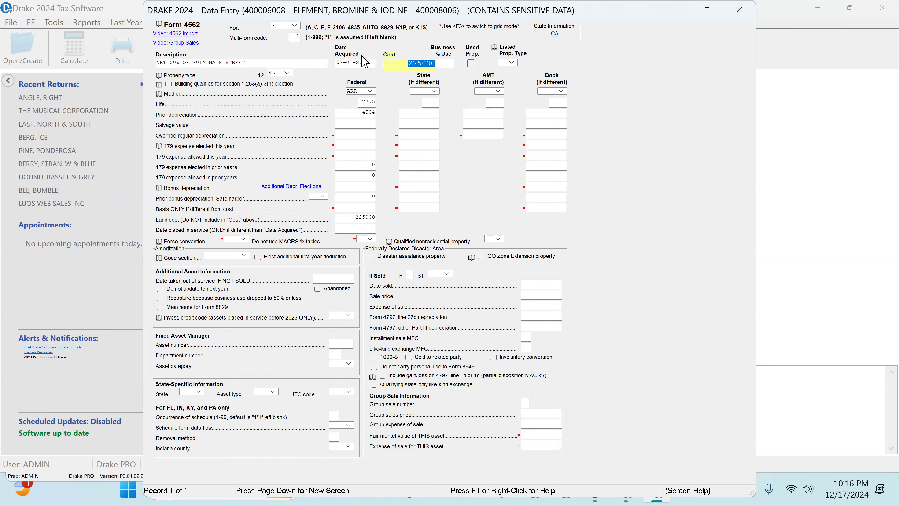
left_click_drag(371, 63, 265, 63)
type("0")
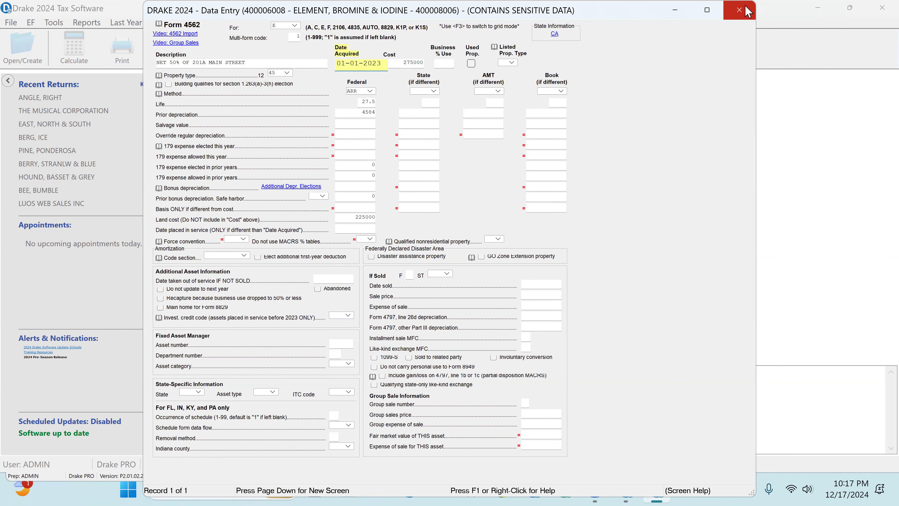
left_click(739, 11)
left_click(740, 10)
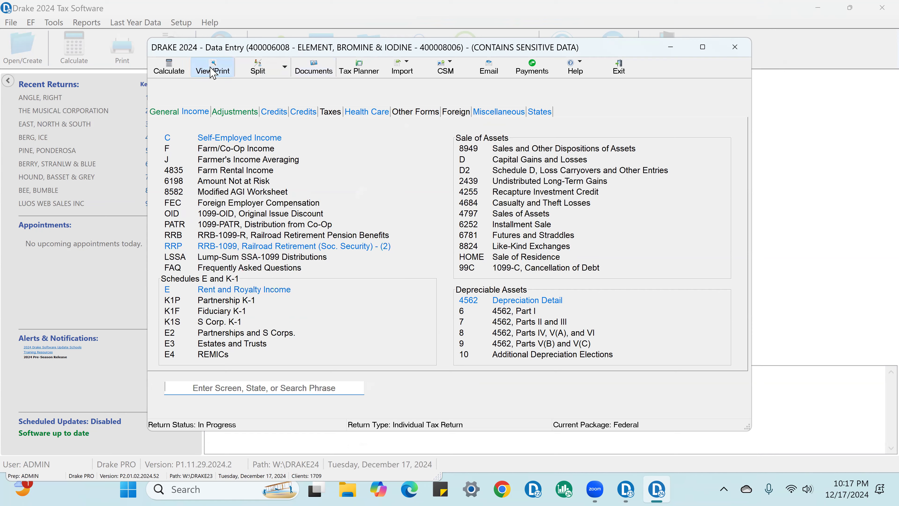
Calculate the return, dismiss the state error report, and preview Form 1040
left_click(212, 70)
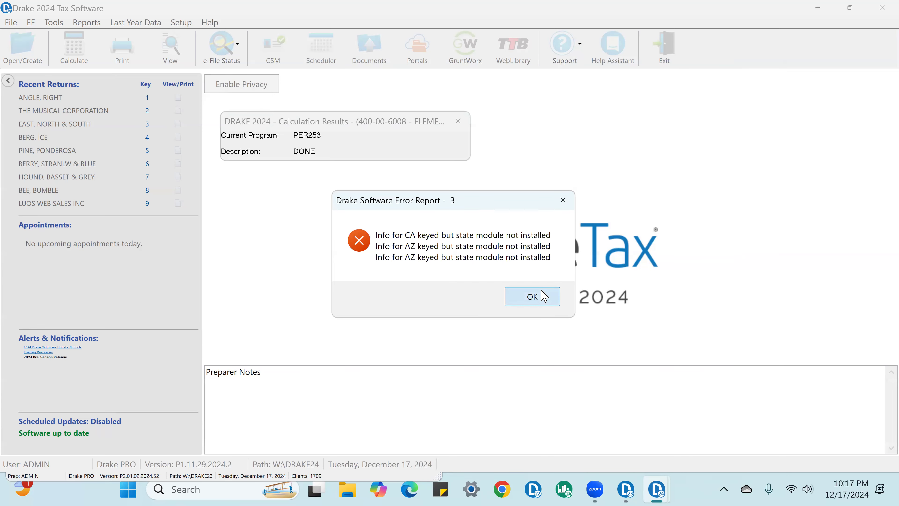
left_click(542, 293)
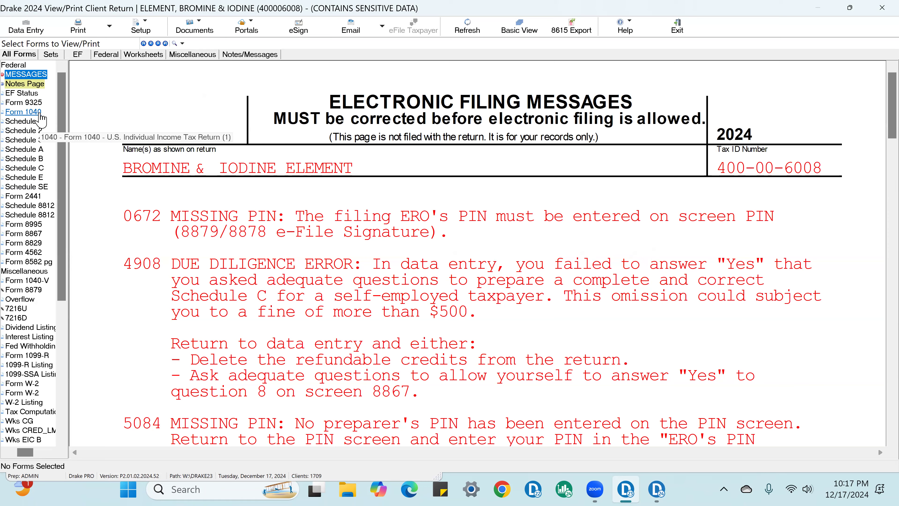
left_click(40, 113)
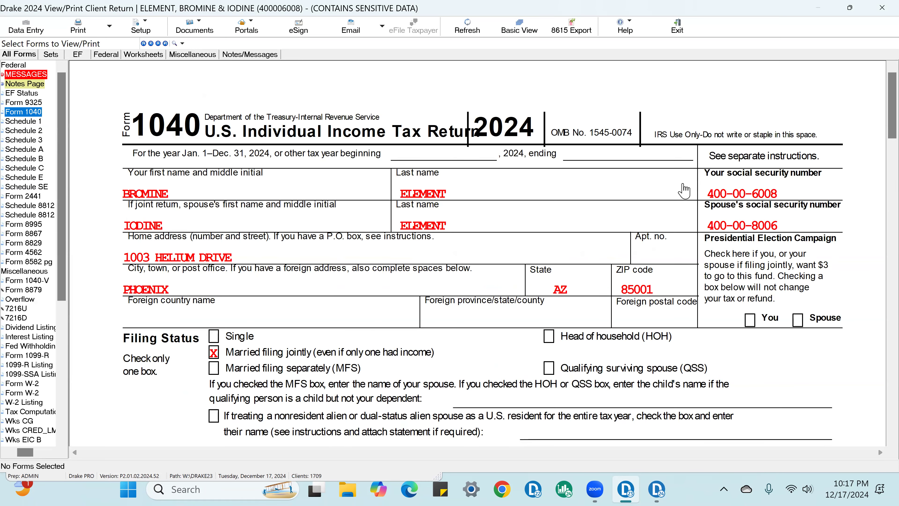
Tick both SSNs, first and last names, and the full home address as reviewed
left_click(818, 200)
left_click(821, 229)
left_click(464, 193)
left_click(398, 211)
left_click(318, 191)
left_click(227, 221)
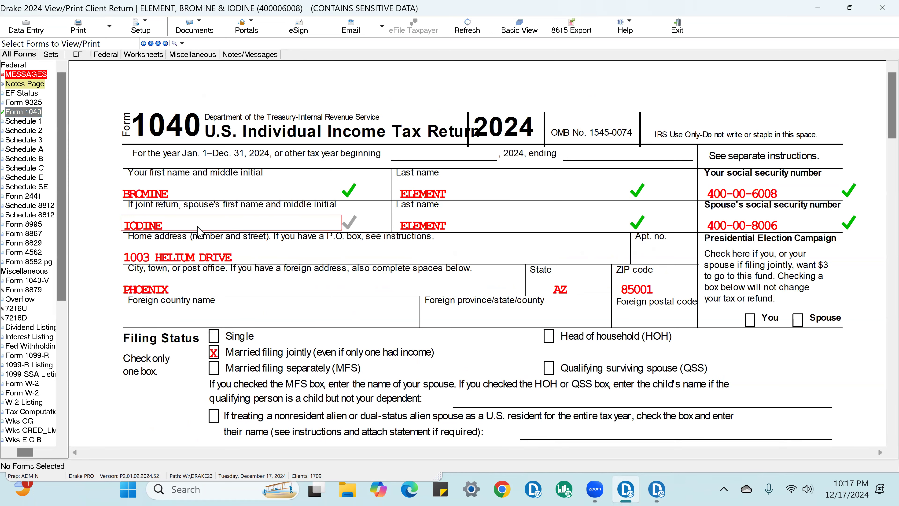
left_click(245, 258)
left_click(478, 289)
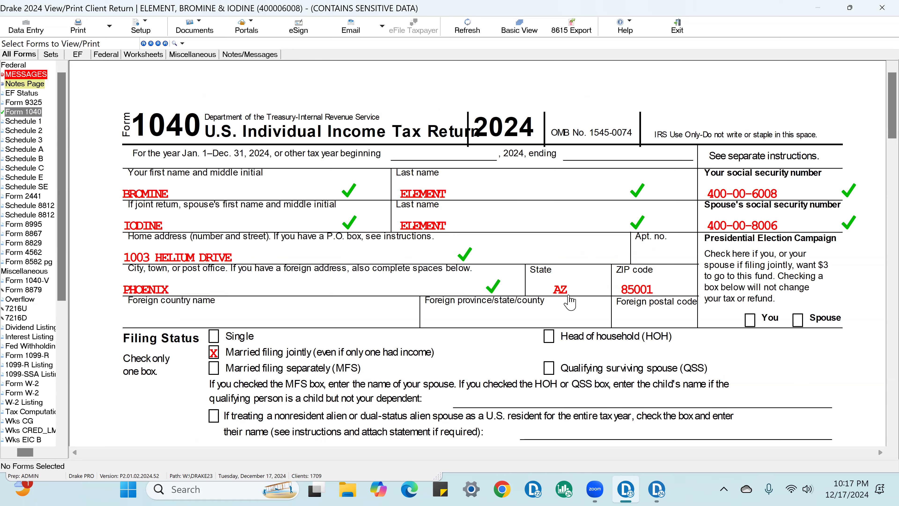
left_click(581, 292)
left_click(646, 290)
Tick Married filing jointly and the dependent's child tax credit as reviewed
left_click(214, 352)
scroll(411, 324, "down", 4)
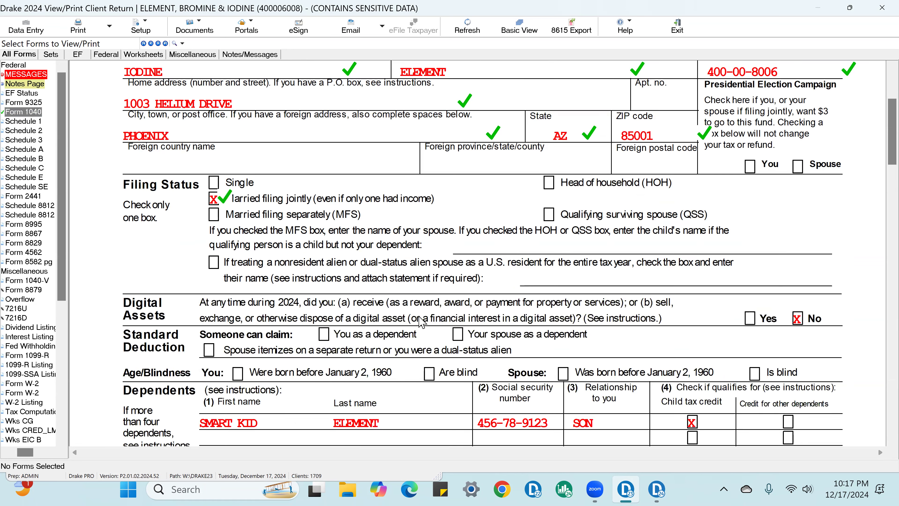
scroll(421, 321, "down", 2)
left_click(710, 345)
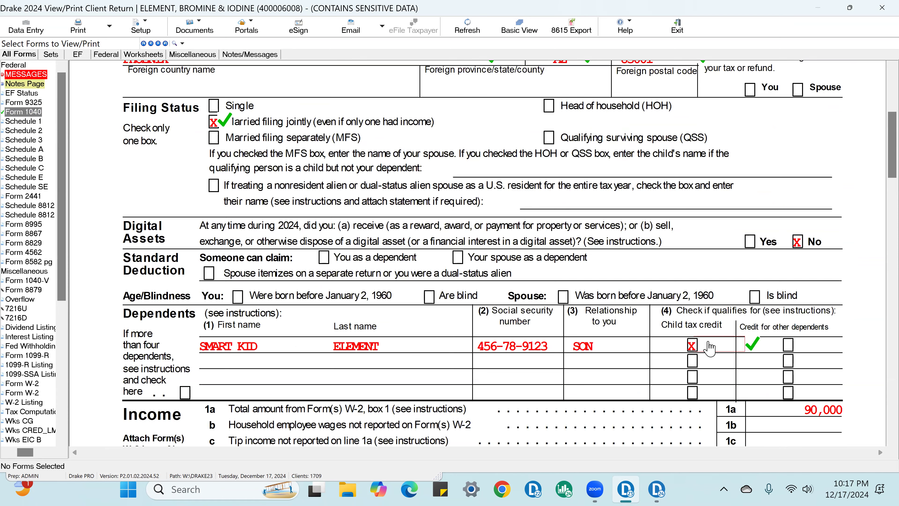
scroll(722, 350, "down", 3)
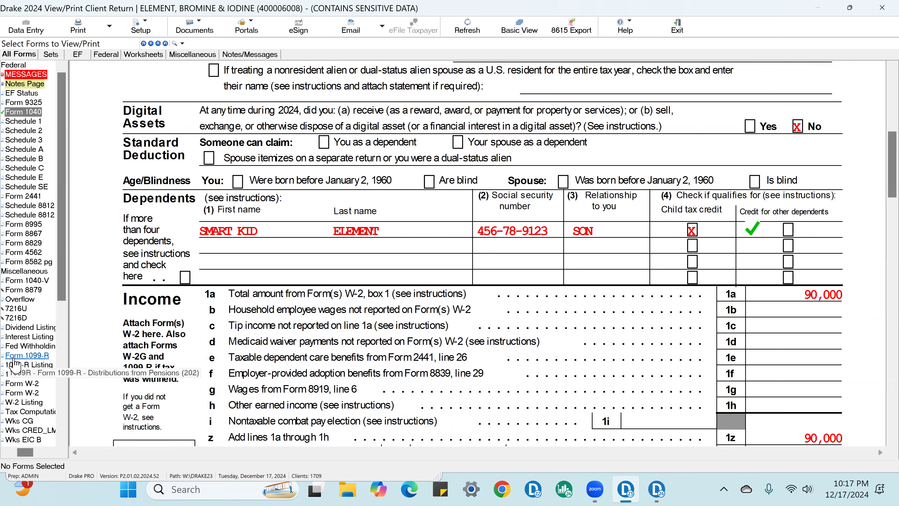
Tick the ABC INC W-2's SSN, employer details, boxes 3–6 and state wages 40,000 as reviewed
left_click(43, 382)
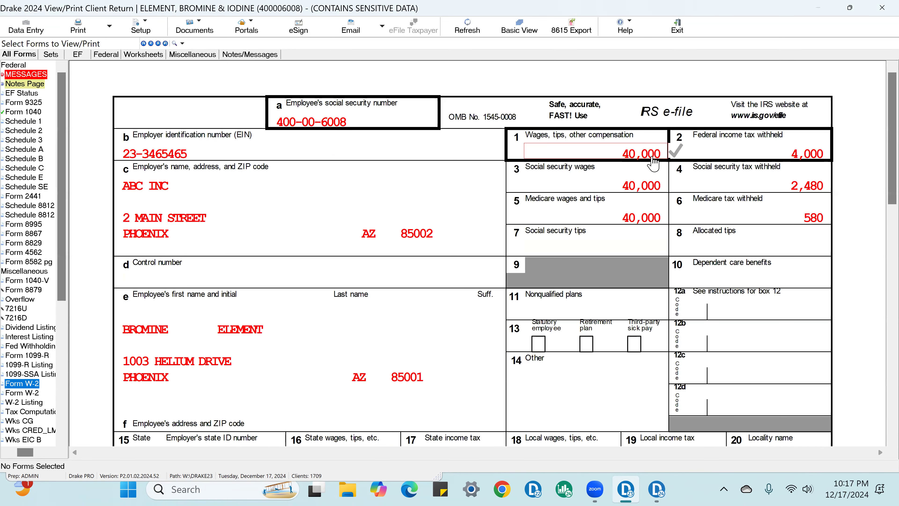
left_click(816, 153)
left_click(339, 108)
left_click(196, 155)
left_click(341, 200)
left_click(411, 236)
left_click(641, 186)
left_click(643, 220)
left_click(808, 186)
left_click(820, 223)
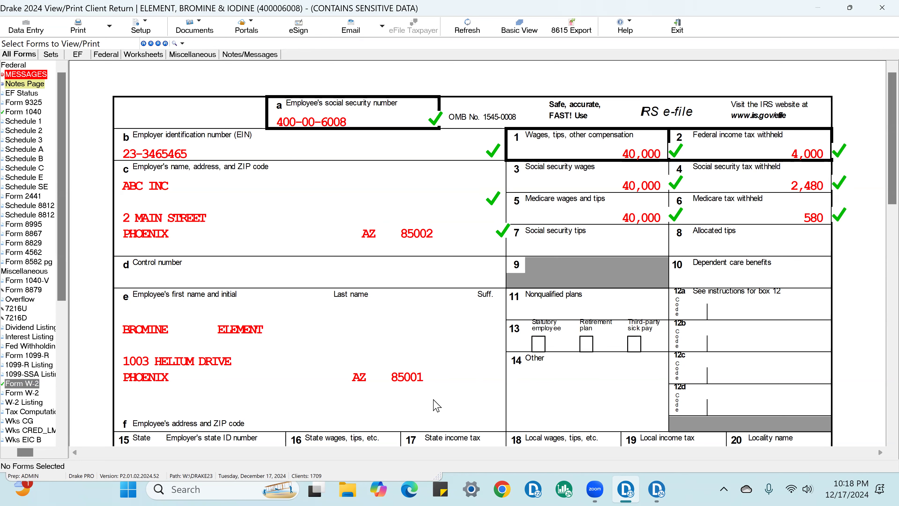
left_click(460, 376)
scroll(443, 372, "down", 3)
left_click(379, 347)
Tick the XYZ COMPANY W-2's SSN, EIN, name, wages 50,000 and withholding 6,500, then view the listing
left_click(32, 393)
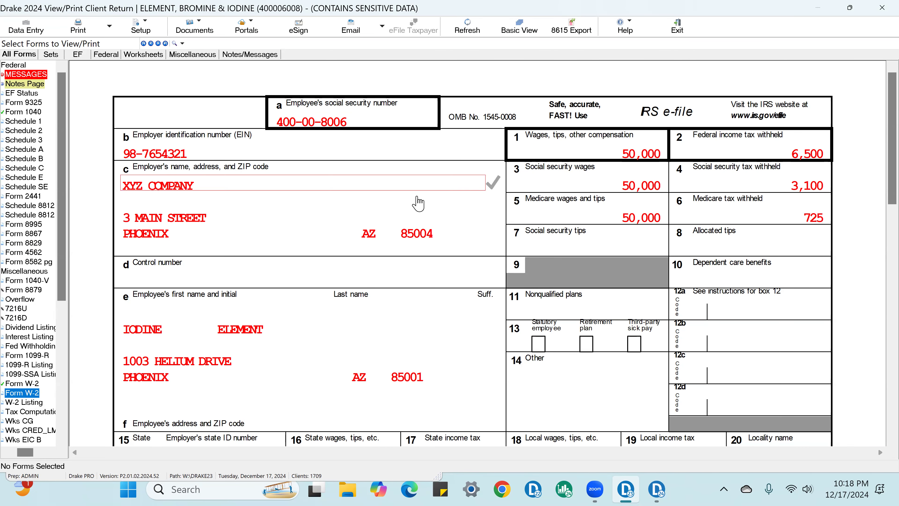
left_click(340, 123)
left_click(204, 152)
left_click(204, 189)
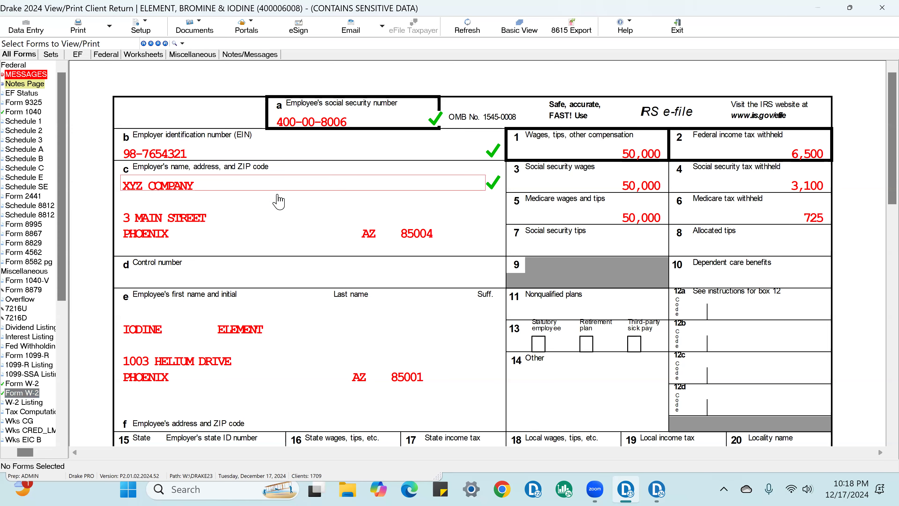
left_click(642, 156)
left_click(645, 191)
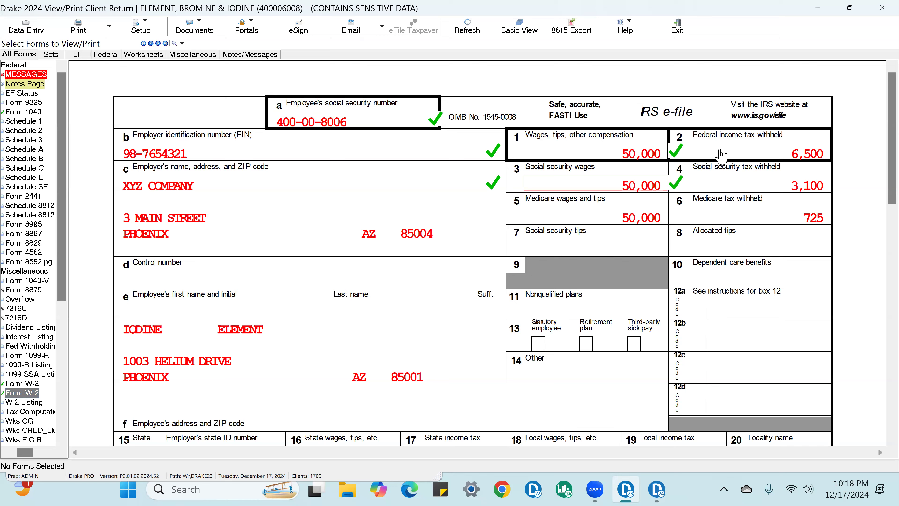
left_click(812, 152)
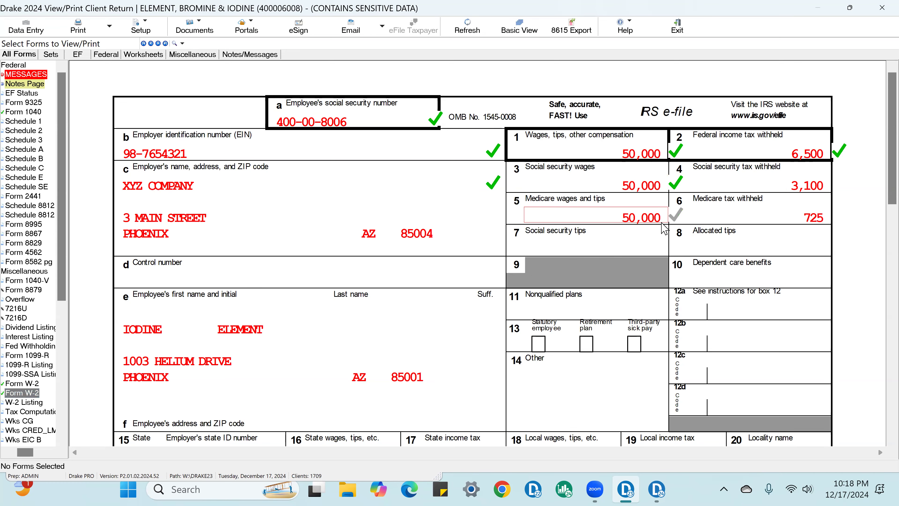
scroll(664, 229, "down", 5)
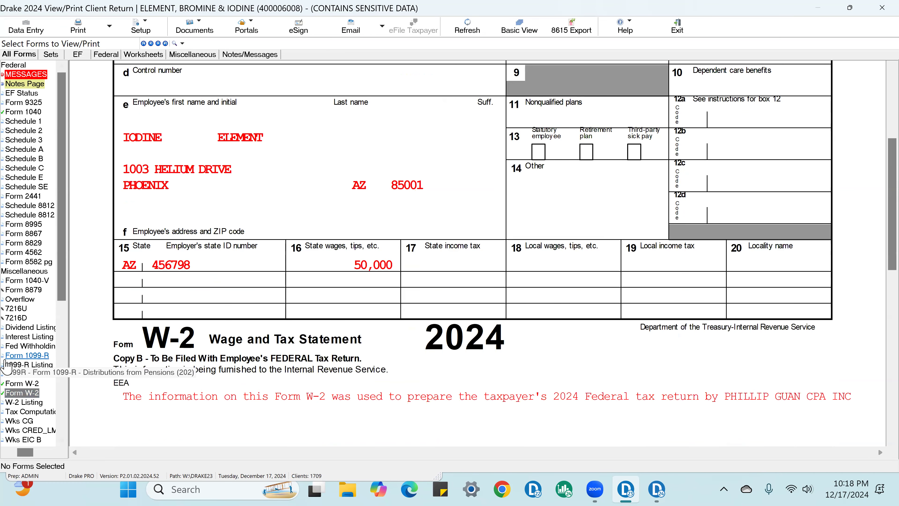
left_click(24, 402)
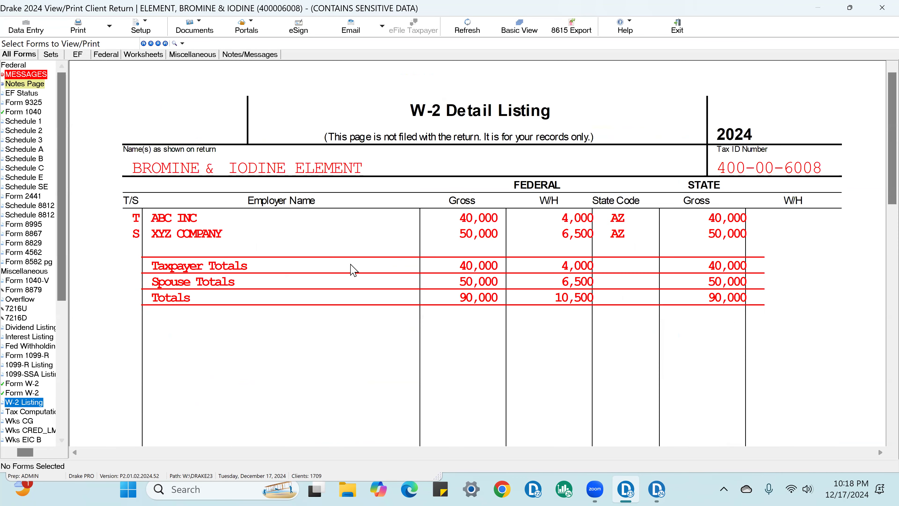
Tick the 90,000 wages and 10,500 withholding totals, then Form 1040 line 1a wages 90,000
left_click(486, 301)
left_click(578, 295)
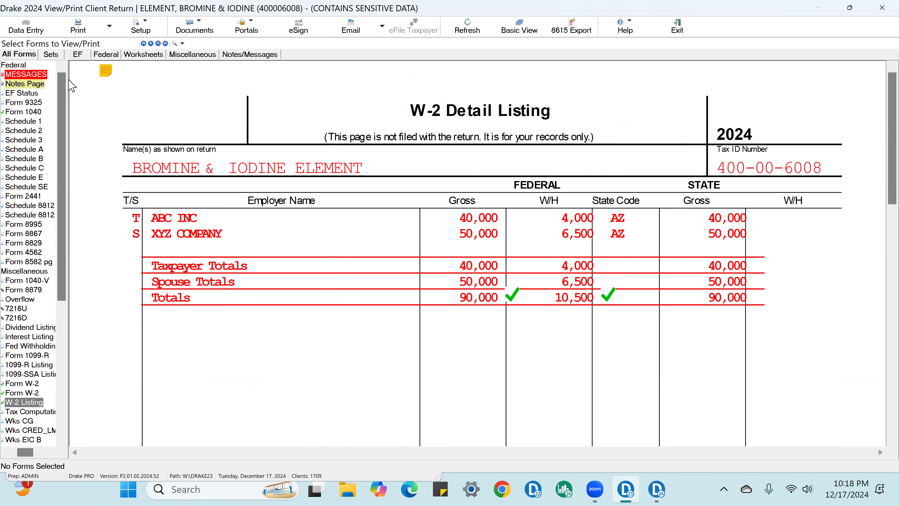
left_click(23, 112)
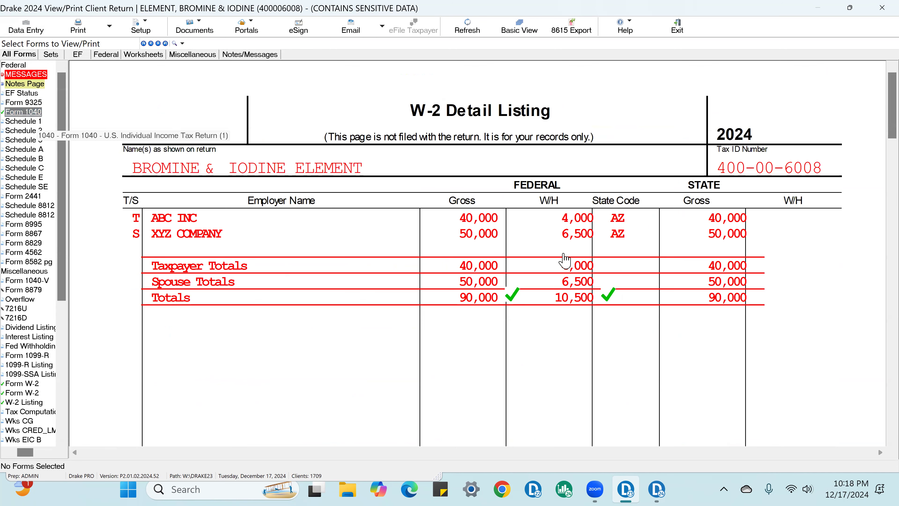
scroll(638, 237, "down", 5)
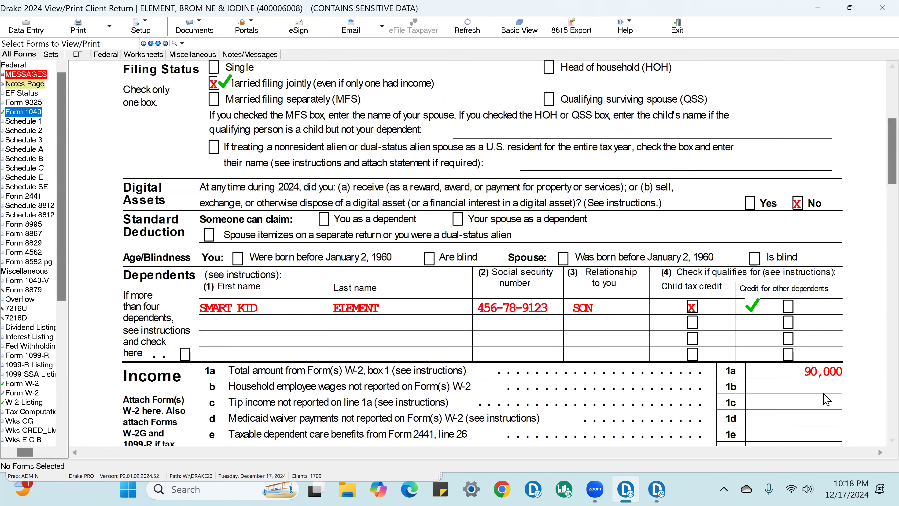
left_click(859, 371)
scroll(850, 371, "down", 6)
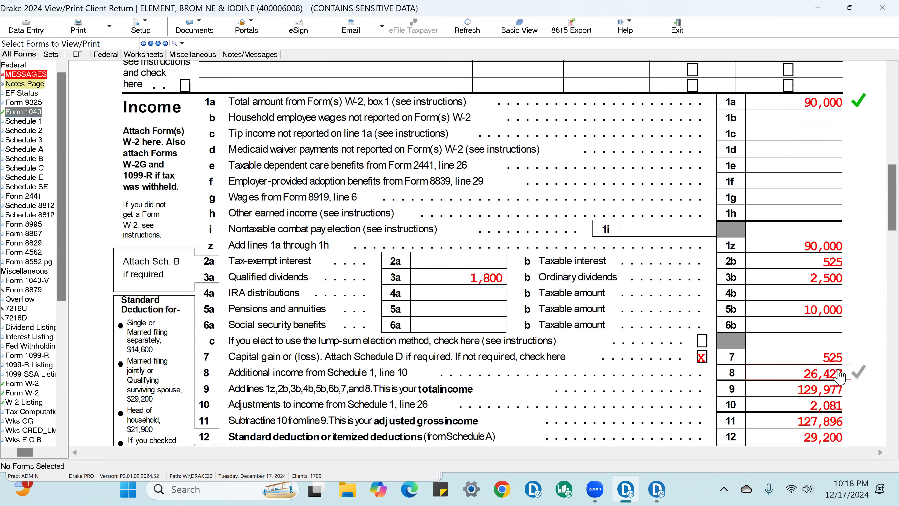
scroll(840, 375, "down", 14)
mouse_move(708, 272)
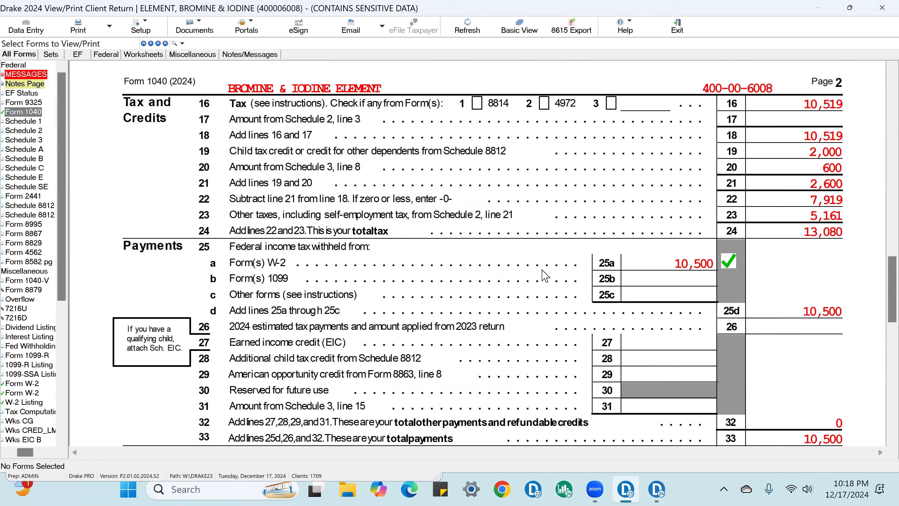
On Schedule E, tick rents 25,000, insurance 1,250, the line 21 loss of 3,018 and line 26
left_click(5, 177)
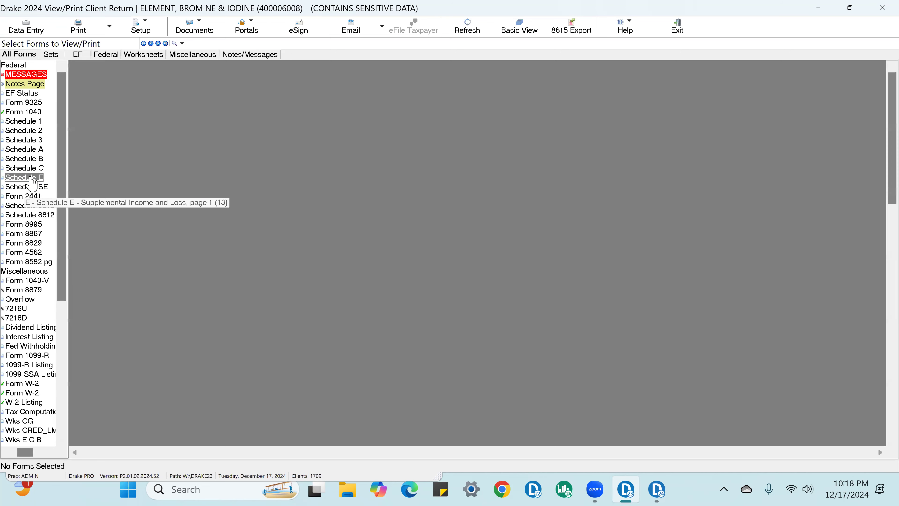
scroll(336, 233, "down", 5)
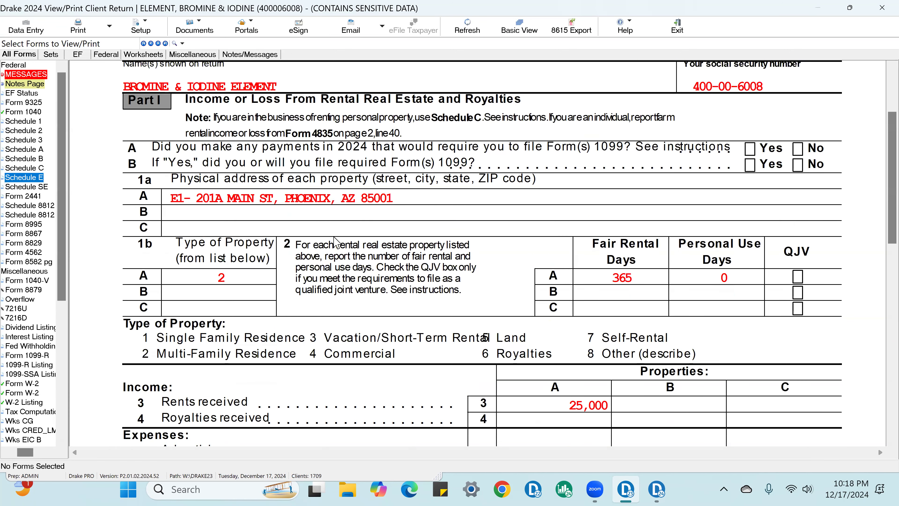
scroll(602, 255, "down", 2)
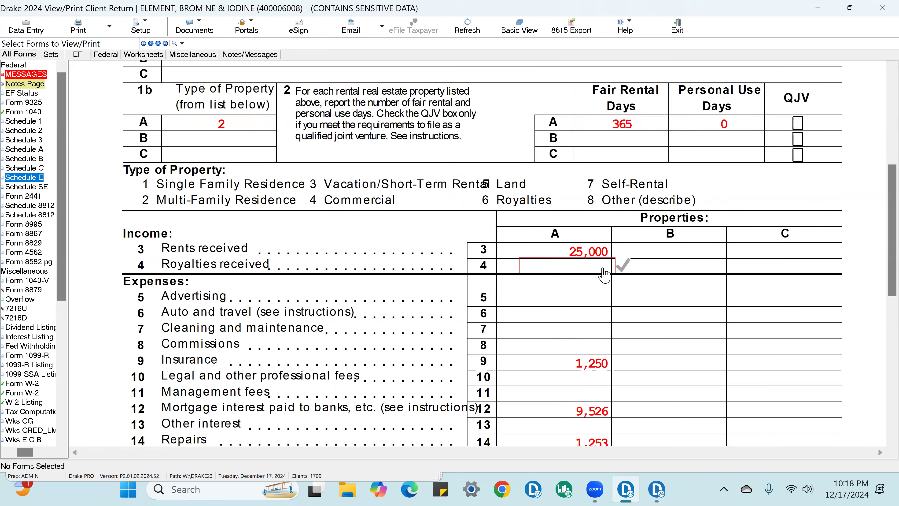
left_click(609, 257)
left_click(609, 257)
left_click(604, 365)
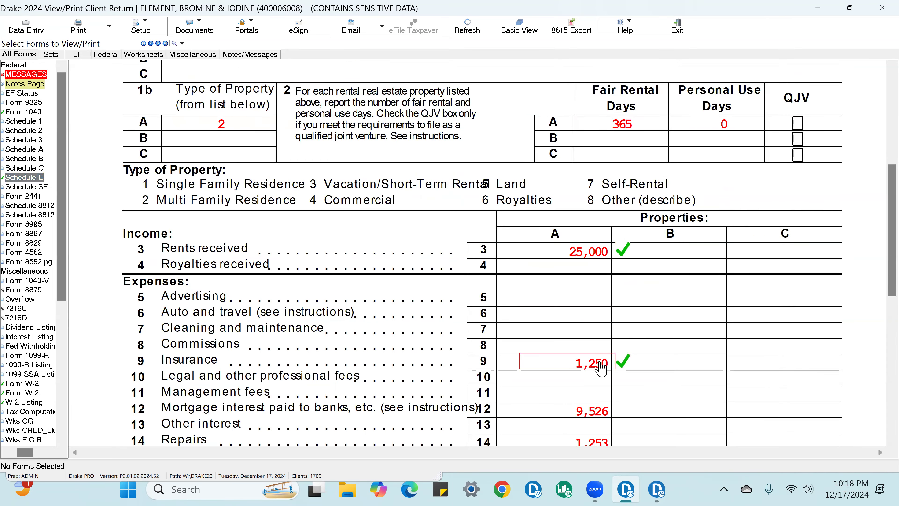
scroll(620, 329, "down", 3)
scroll(619, 331, "down", 3)
left_click(614, 358)
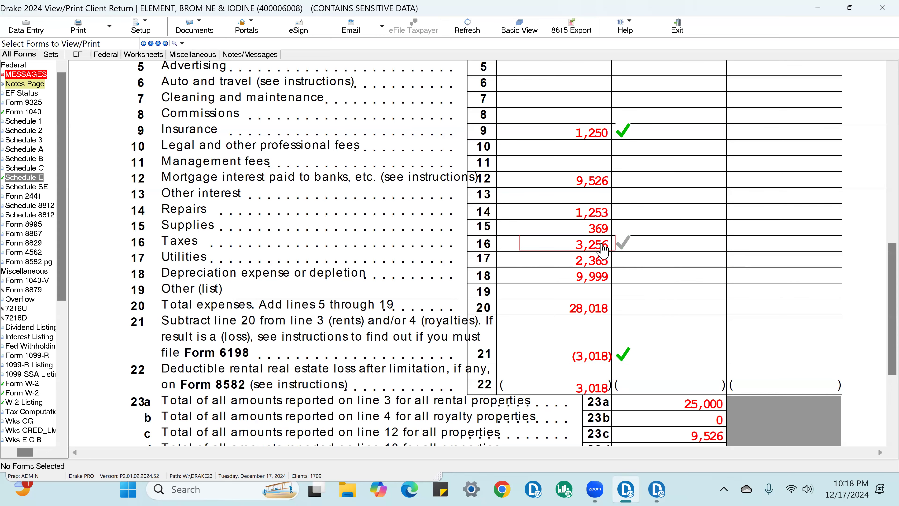
scroll(608, 302, "down", 2)
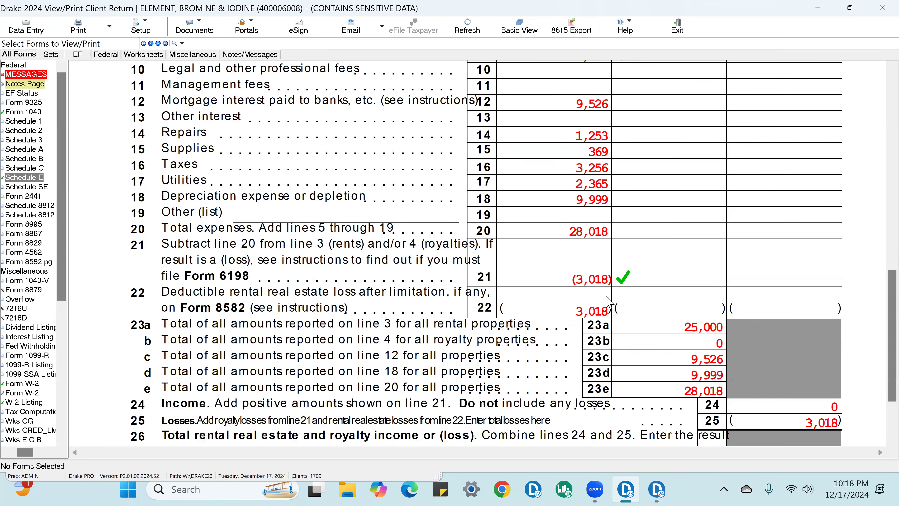
scroll(671, 358, "down", 2)
left_click(829, 394)
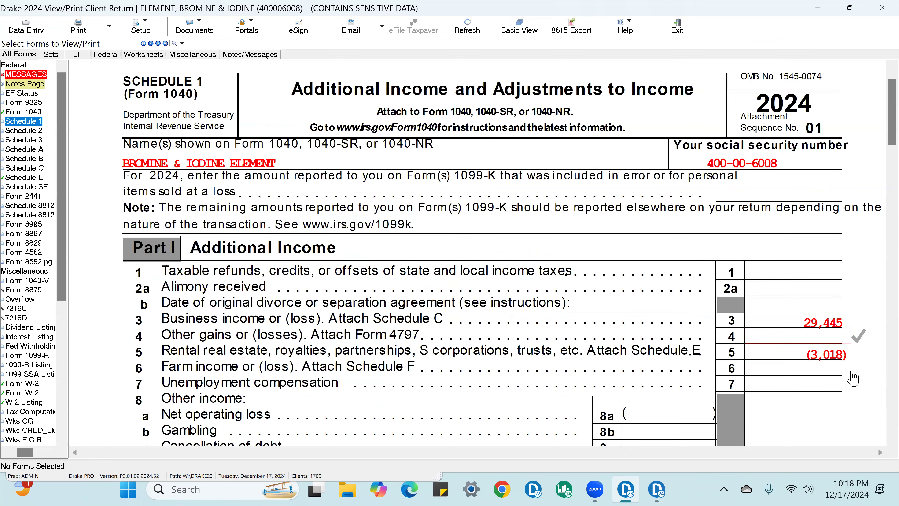
Tick Schedule 1's rental loss and 29,445 business income, then Schedule C's header and 50,000 receipts
left_click(829, 354)
left_click(825, 322)
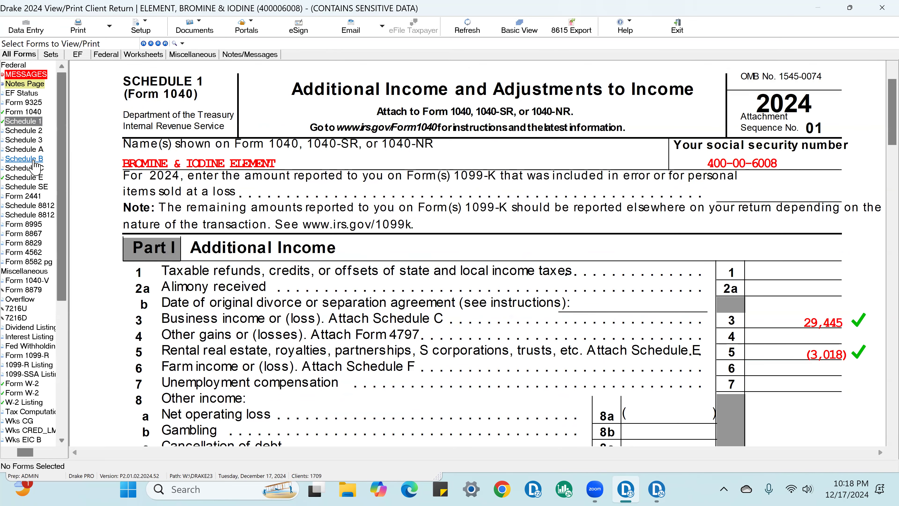
left_click(36, 168)
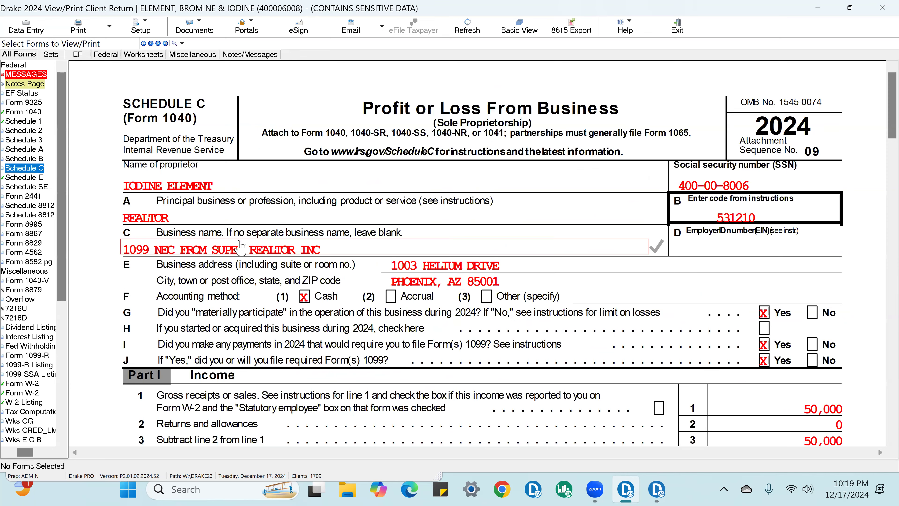
left_click(173, 215)
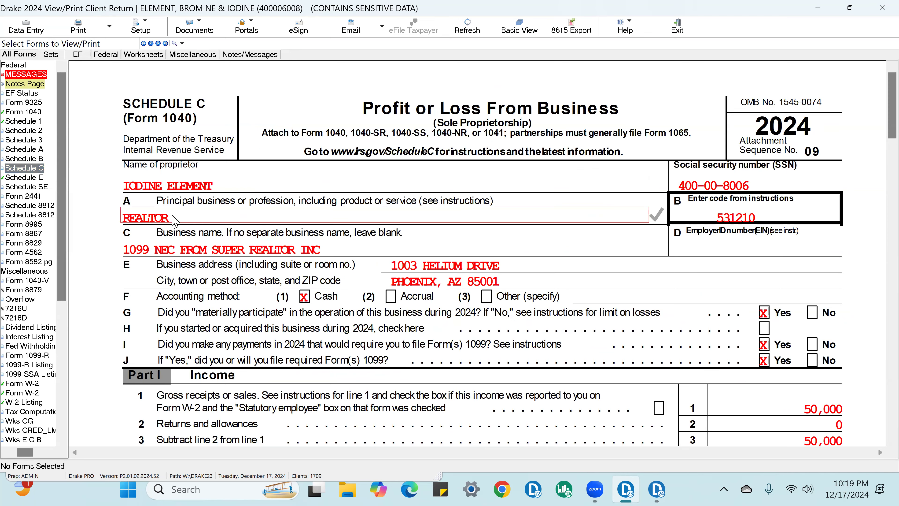
left_click(337, 253)
scroll(688, 307, "down", 3)
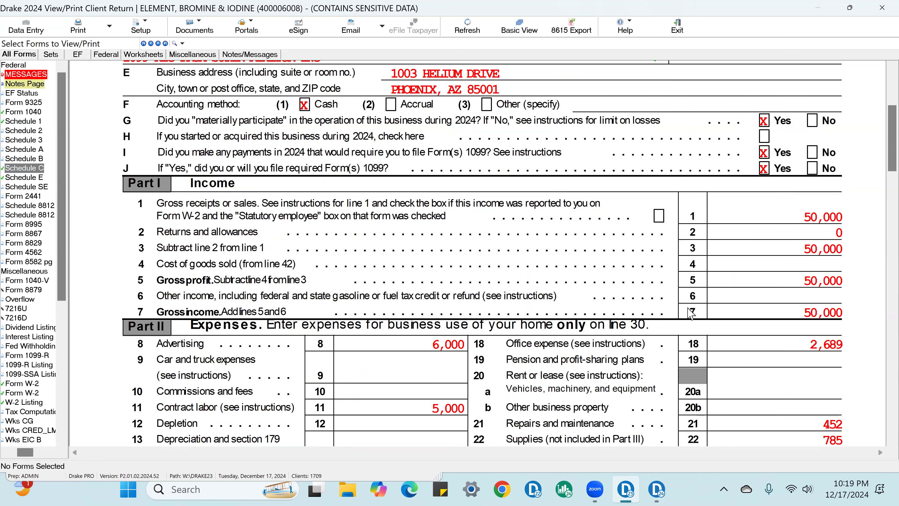
left_click(825, 219)
left_click(834, 251)
Tick Schedule C advertising 6,000, contract labor 5,000, office 2,689, utilities 425 and line 30
left_click(448, 351)
left_click(449, 409)
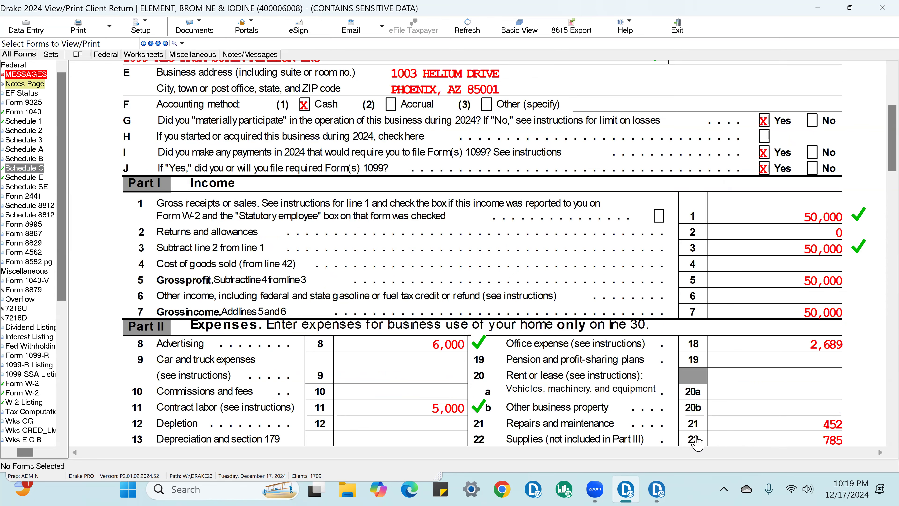
scroll(839, 319, "down", 1)
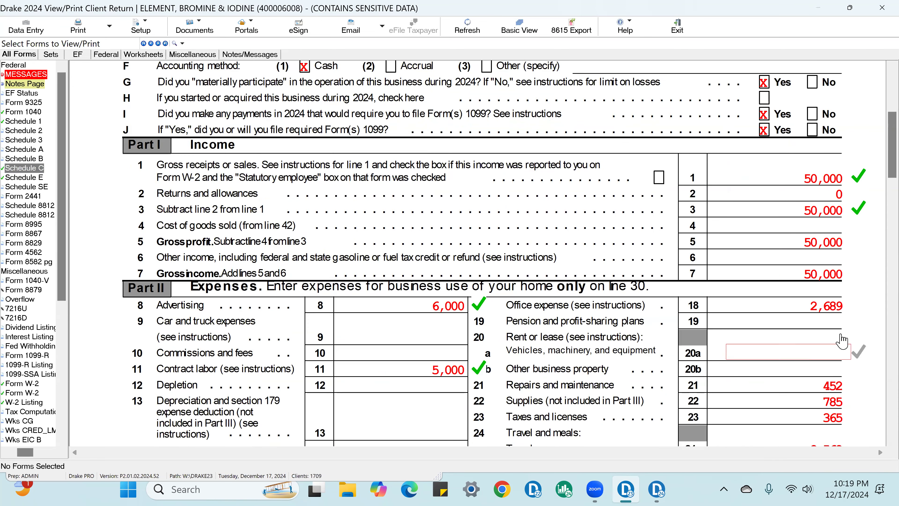
left_click(839, 307)
scroll(840, 319, "down", 4)
left_click(836, 328)
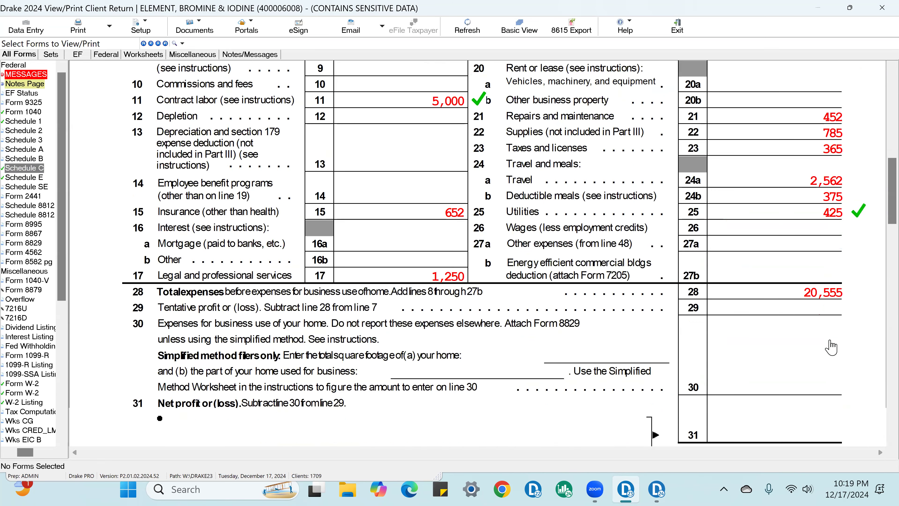
scroll(837, 328, "down", 3)
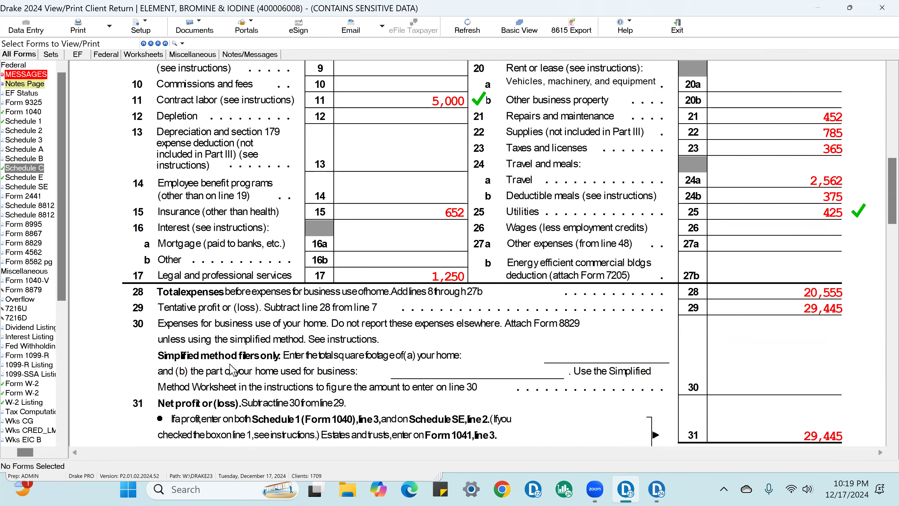
left_click(814, 390)
Open the Form 8829 Office in Home screen via screen C's line 30 link
left_click(26, 28)
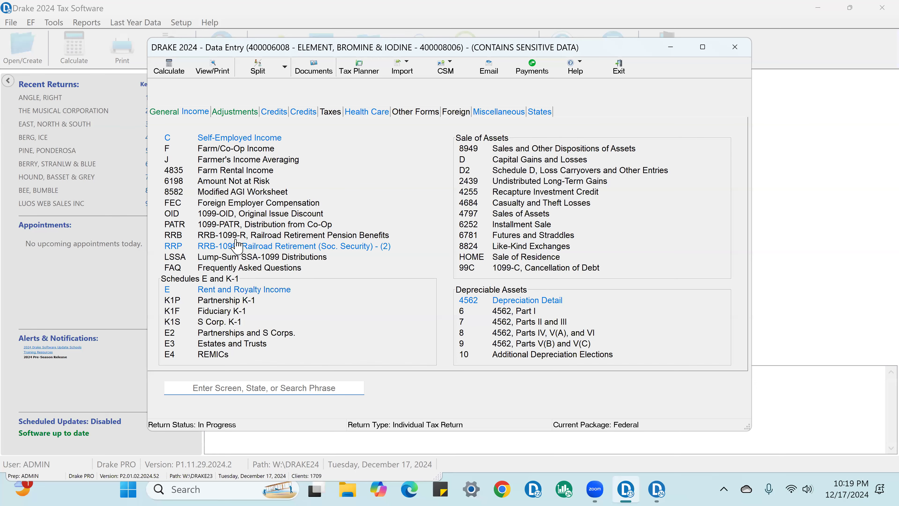
left_click(252, 138)
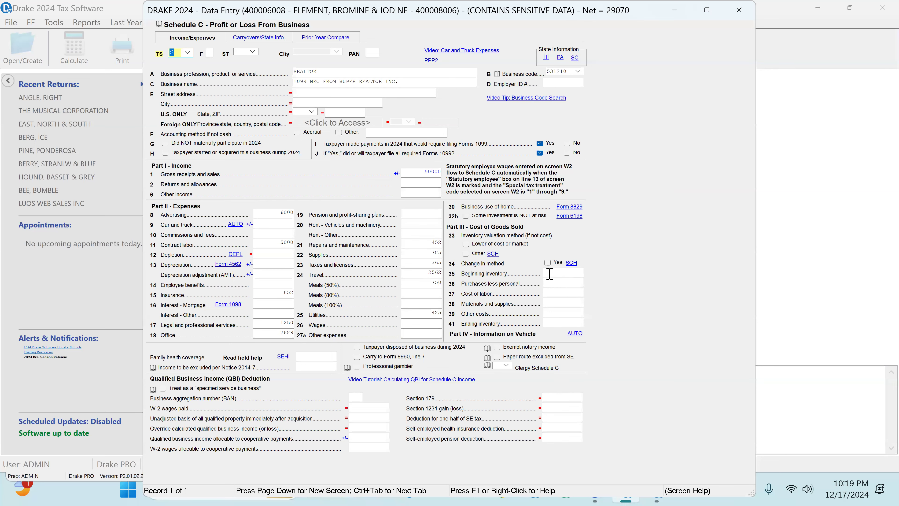
left_click(576, 208)
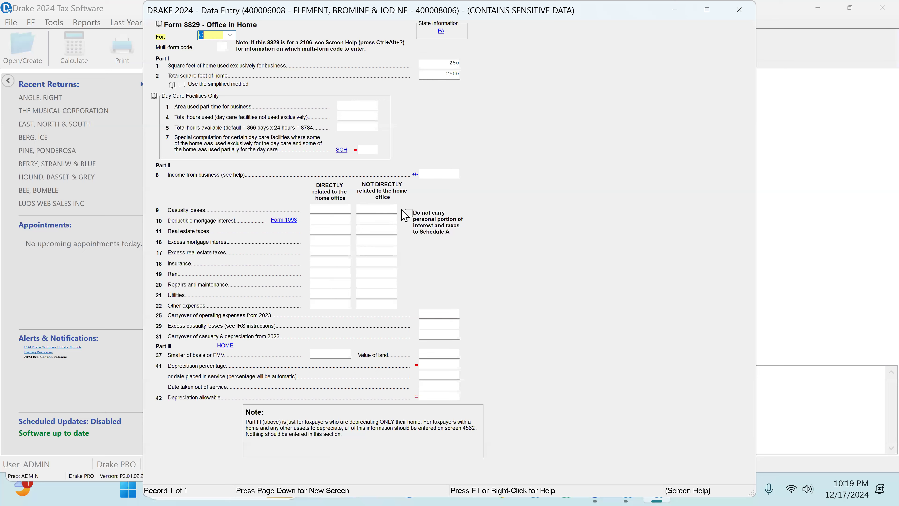
Check the lines 1–2 square footage and enter indirect mortgage interest 35000 and real estate taxes 12000
left_click(378, 223)
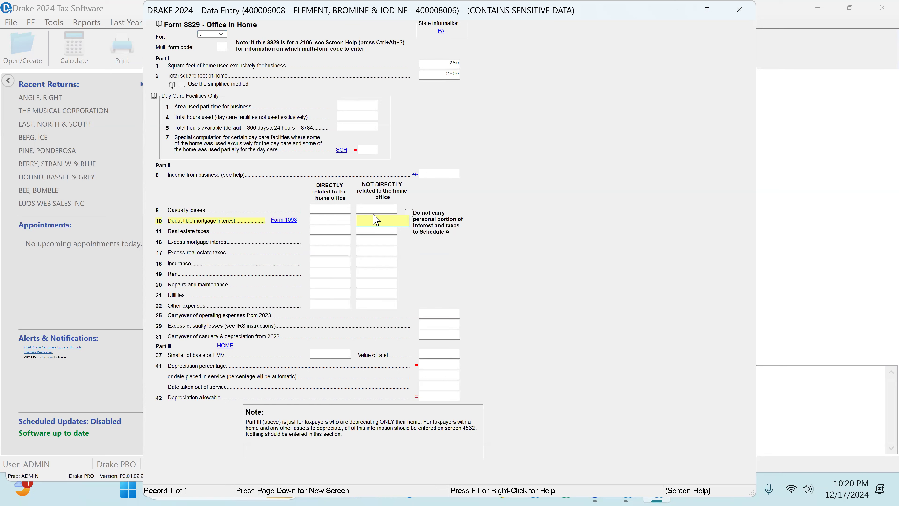
left_click(444, 64)
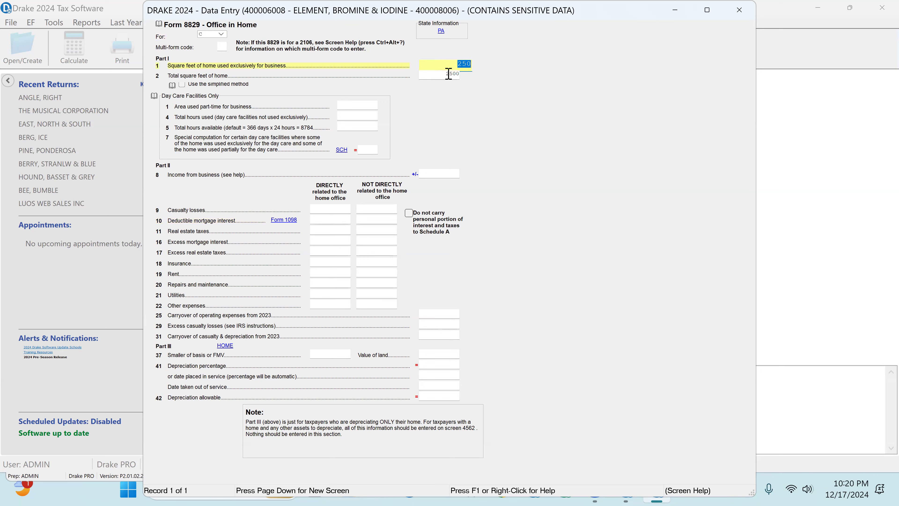
left_click(440, 74)
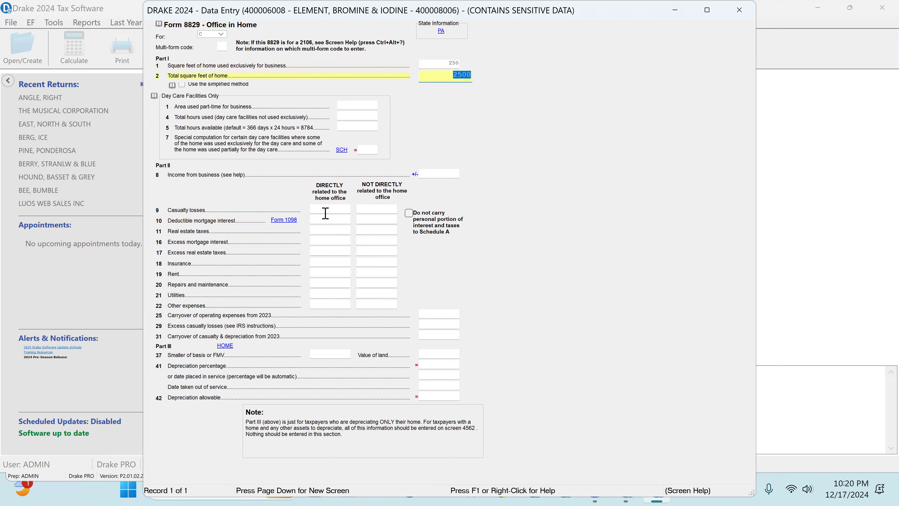
left_click(367, 219)
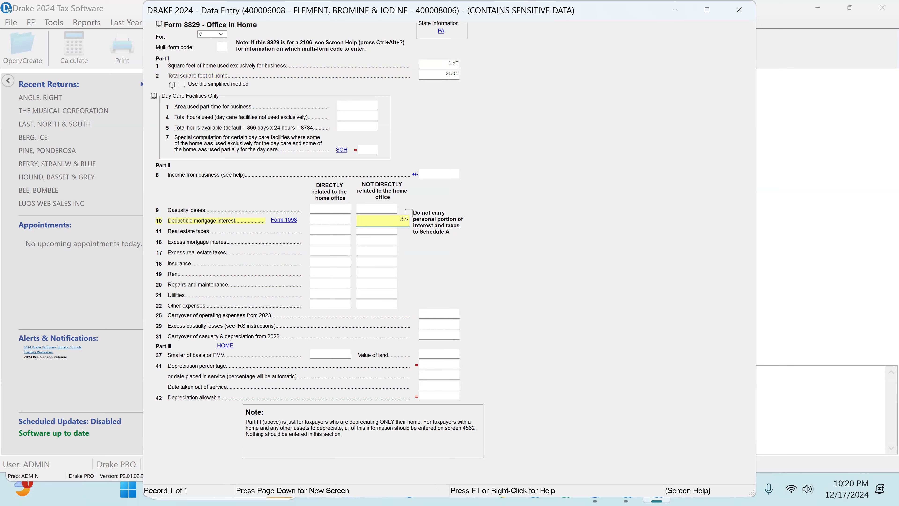
key("Tab")
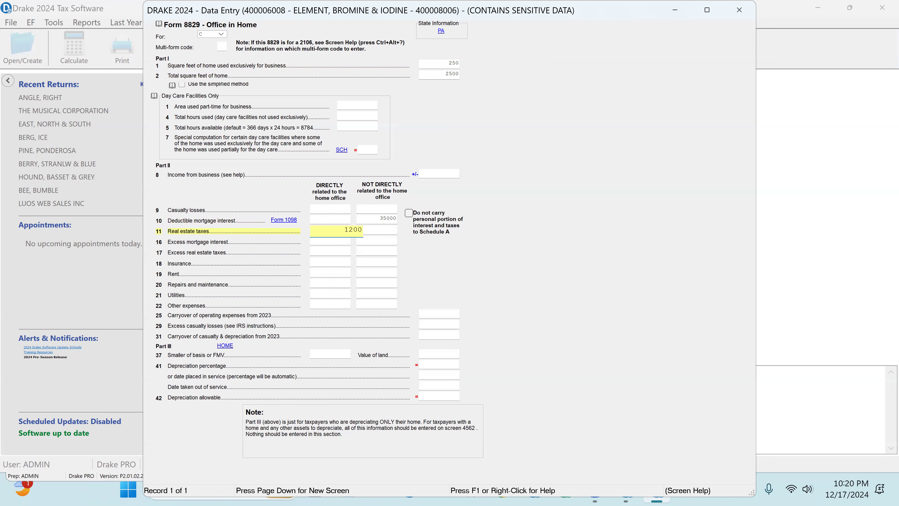
key("Tab")
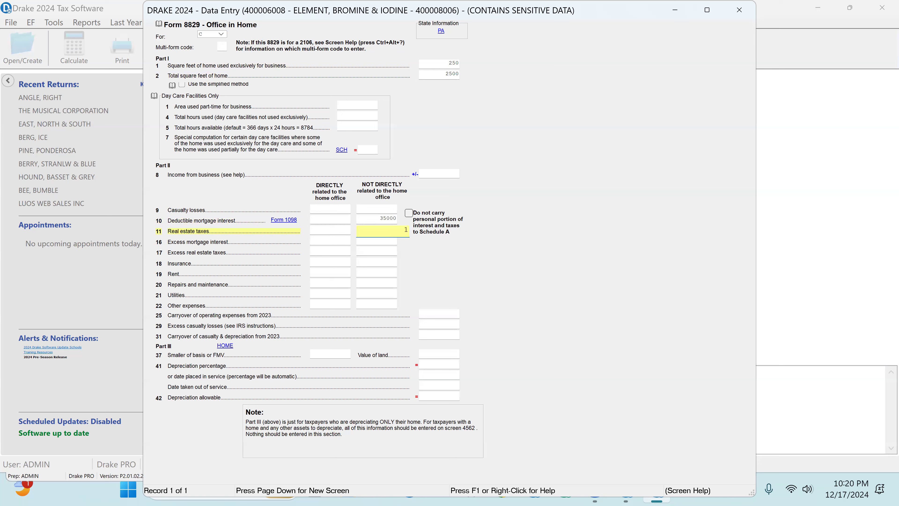
key("Tab")
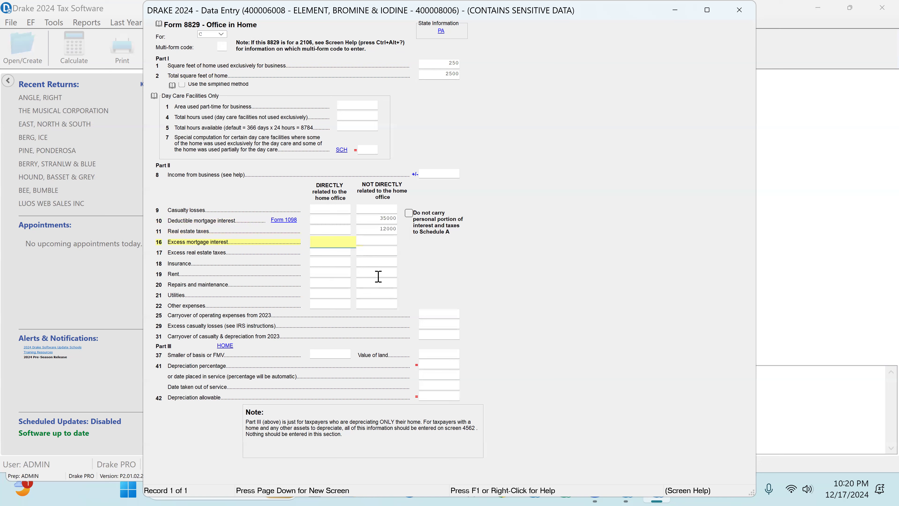
Enter indirect insurance 2500, repairs 2689 and utilities 4800 on lines 18, 20 and 21
left_click(379, 264)
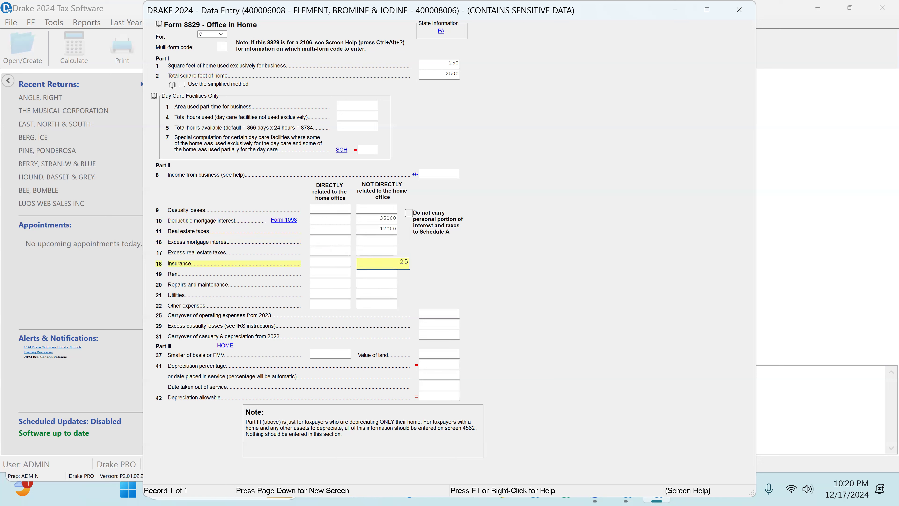
key("Return")
key("Return")
key("Return")
key("Return")
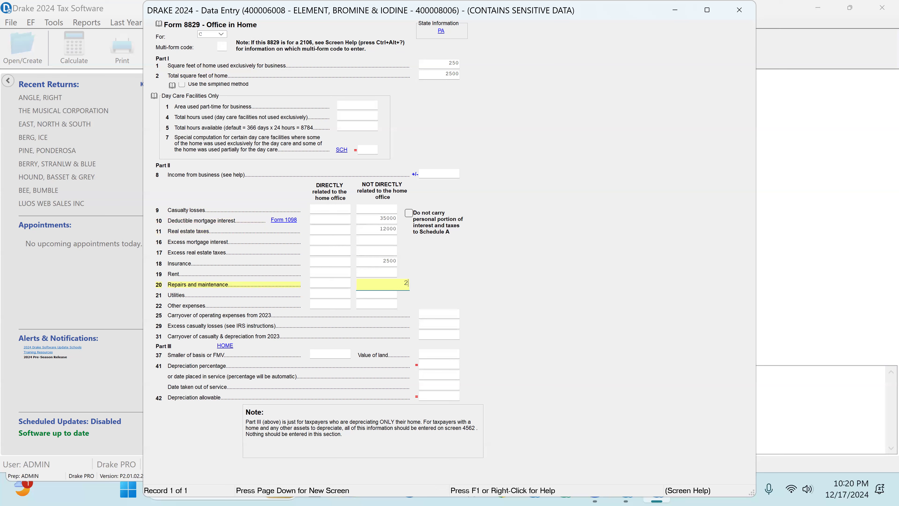
type("2689")
key("Return")
key("Return")
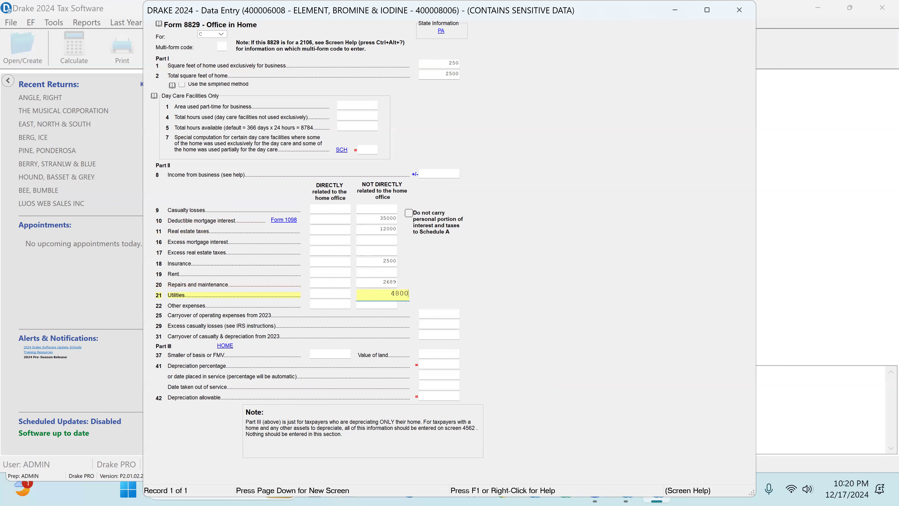
key("Return")
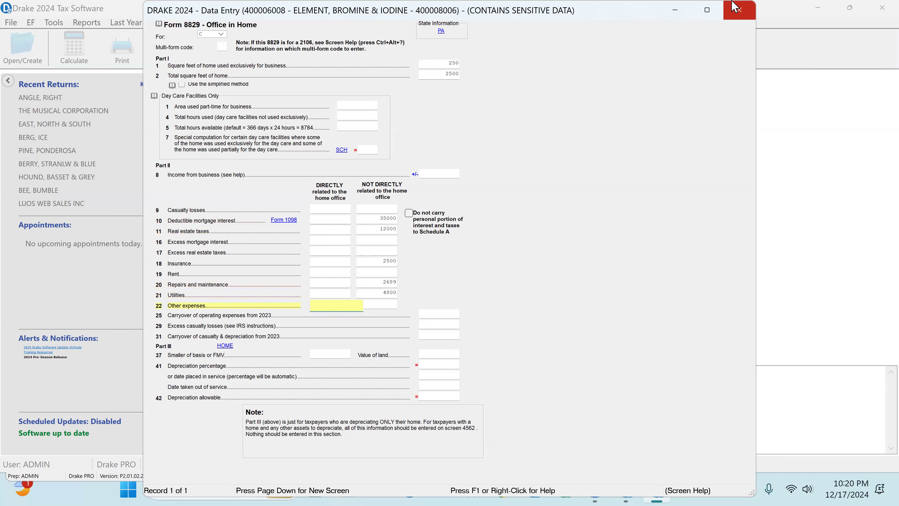
Close the 8829 and Schedule C screens, recalculate via View/Print and dismiss the error report
left_click(740, 14)
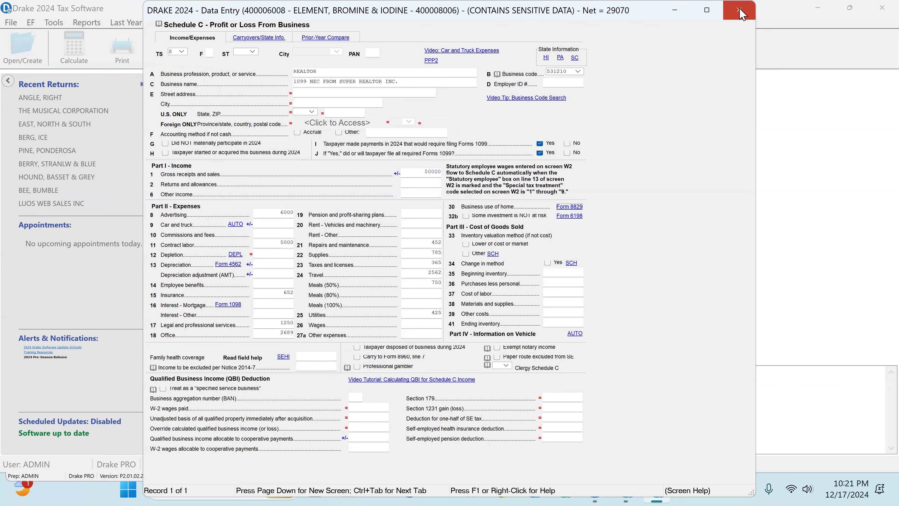
left_click(740, 15)
left_click(222, 75)
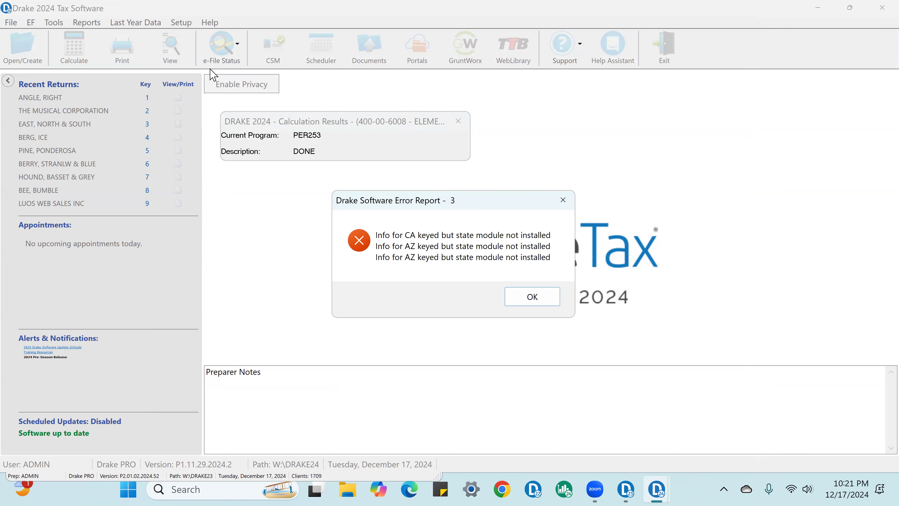
left_click(530, 300)
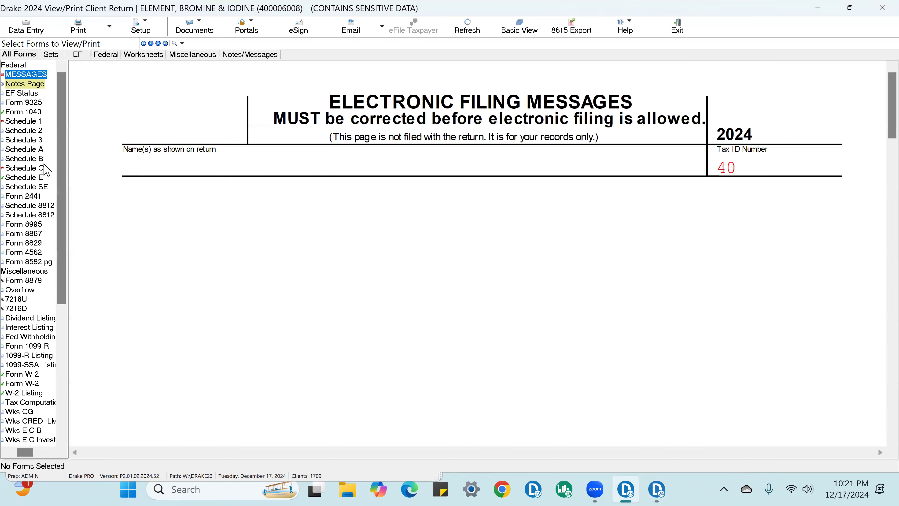
On the calculated Form 8829, tick line 1 business area 250 and line 10 mortgage interest 35,000
left_click(42, 168)
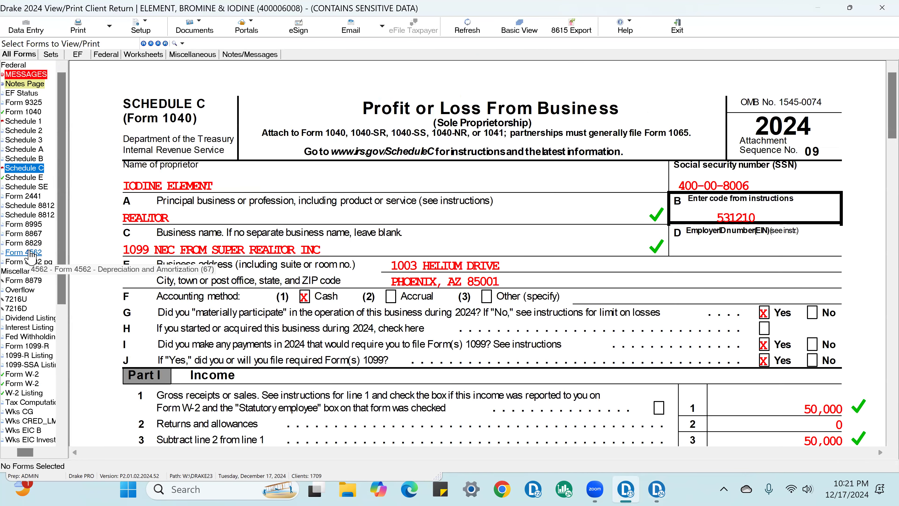
left_click(34, 244)
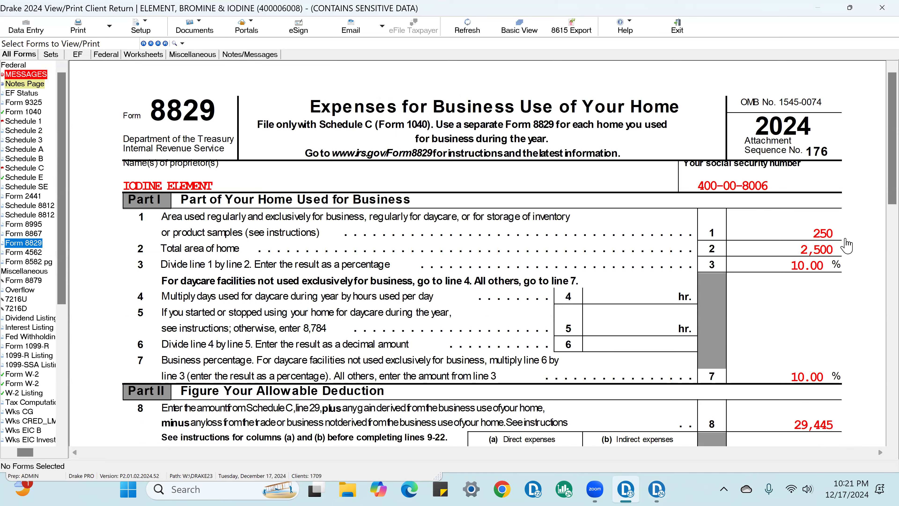
left_click(833, 233)
scroll(837, 251, "down", 10)
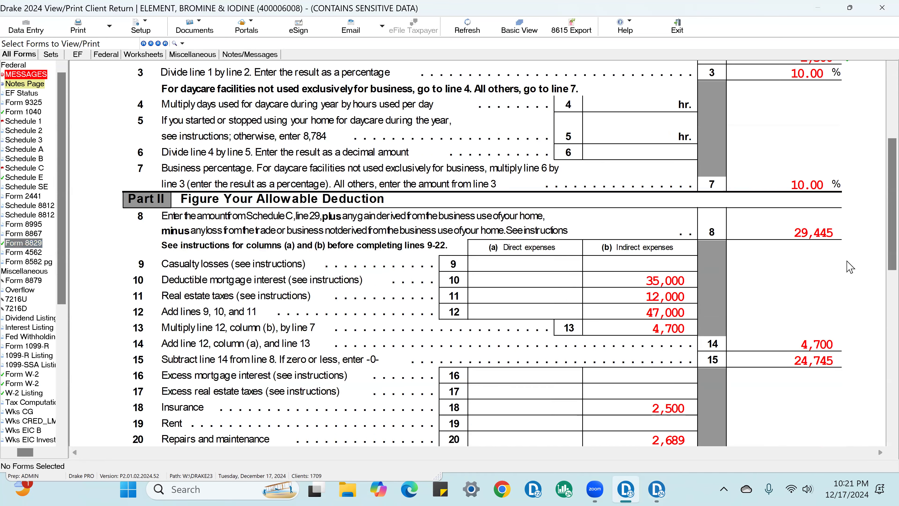
left_click(684, 125)
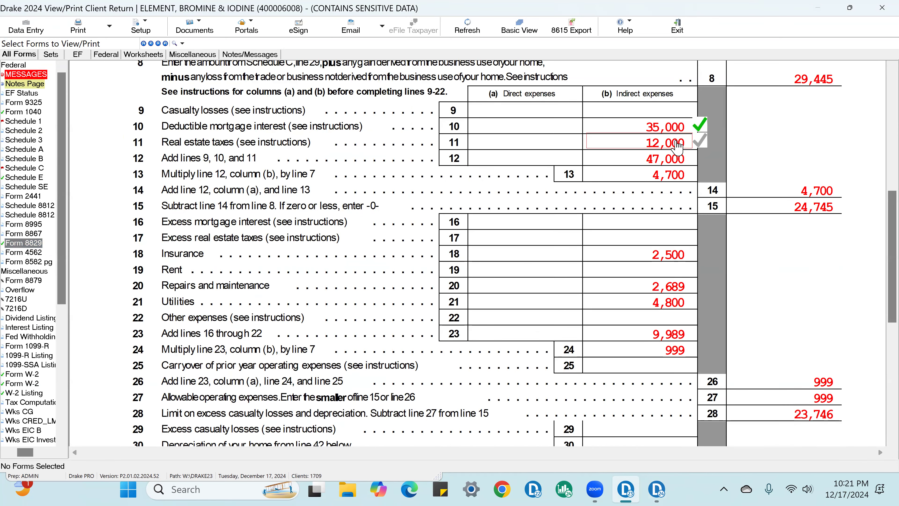
scroll(789, 292, "down", 7)
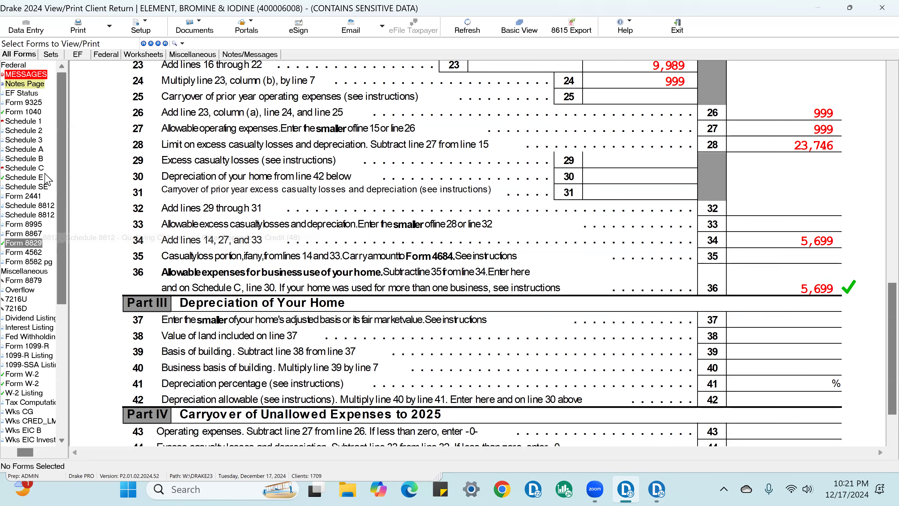
left_click(24, 168)
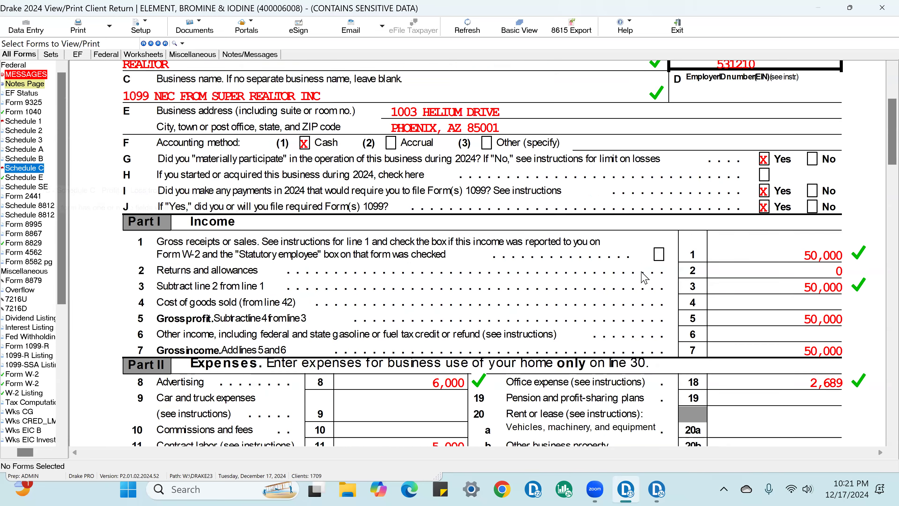
Tick Schedule C line 30 home expense 5,699 and line 31 net profit 23,746 as reviewed
scroll(754, 333, "down", 10)
scroll(754, 333, "down", 5)
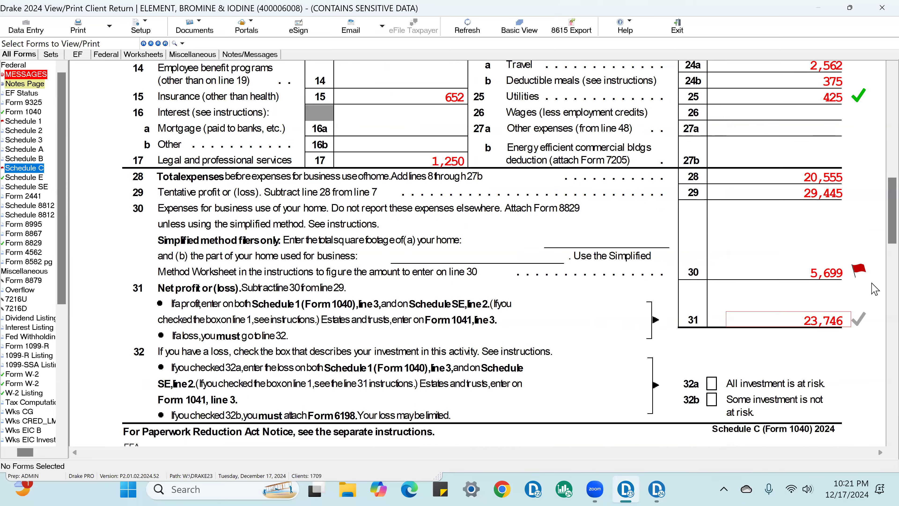
left_click(843, 272)
left_click(844, 320)
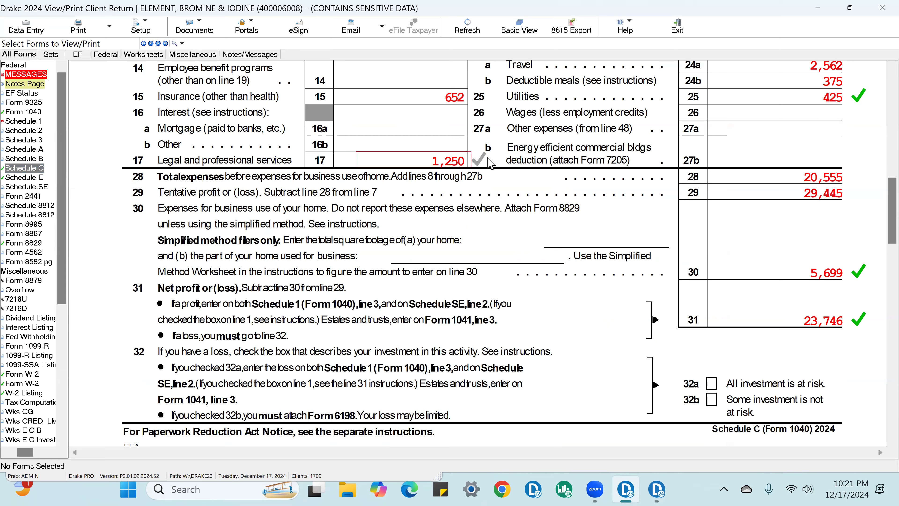
scroll(508, 167, "up", 2)
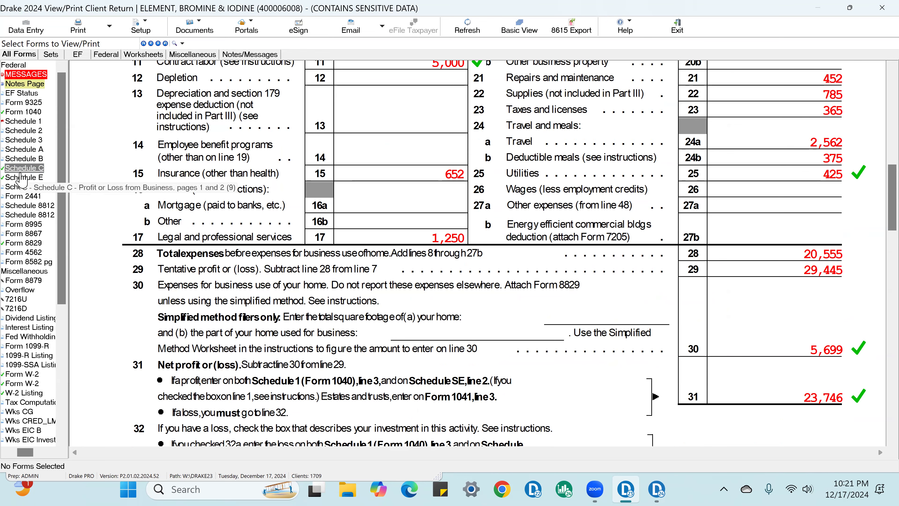
left_click(30, 178)
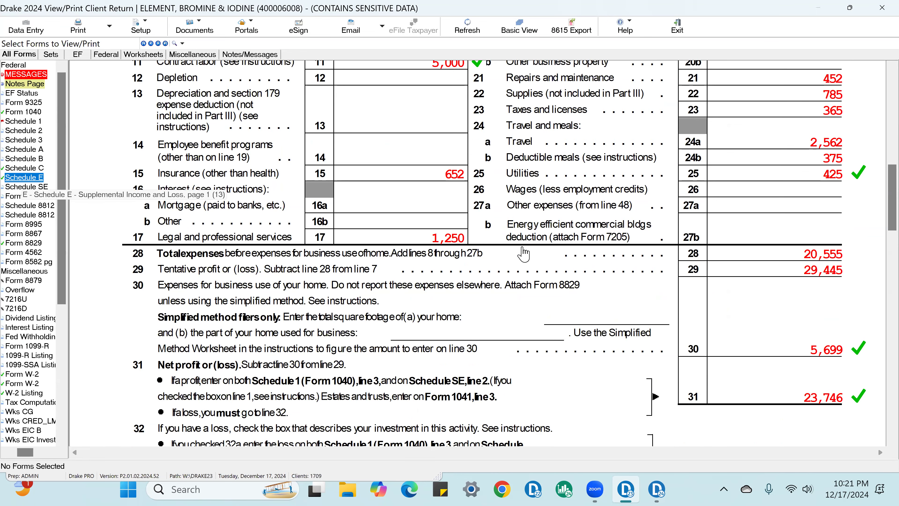
scroll(644, 307, "down", 15)
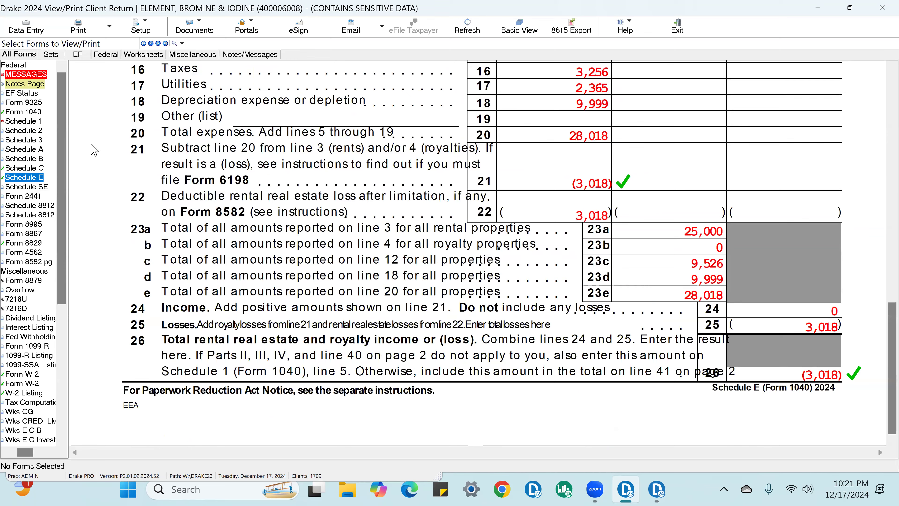
Tick Schedule 1 line 3 business income 23,746, the line 10 total and line 15 SE tax deduction
left_click(37, 122)
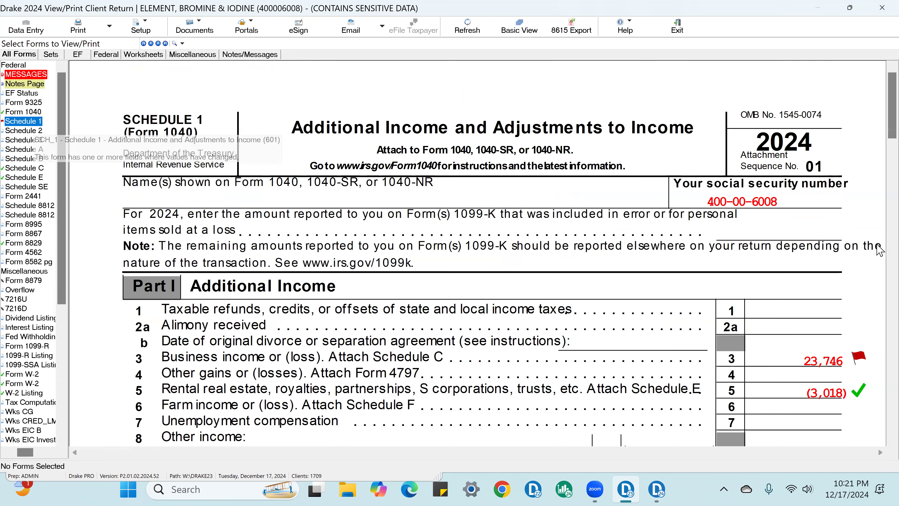
left_click(850, 362)
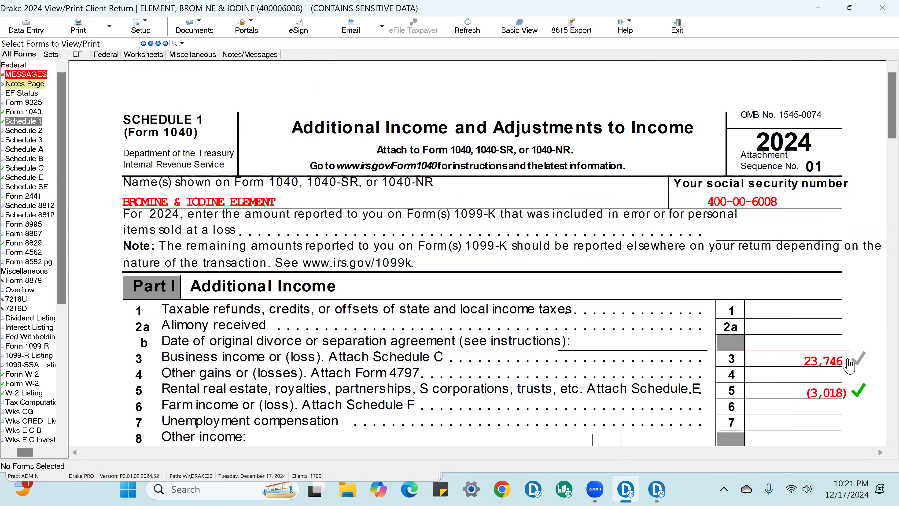
scroll(848, 358, "down", 10)
scroll(847, 354, "down", 8)
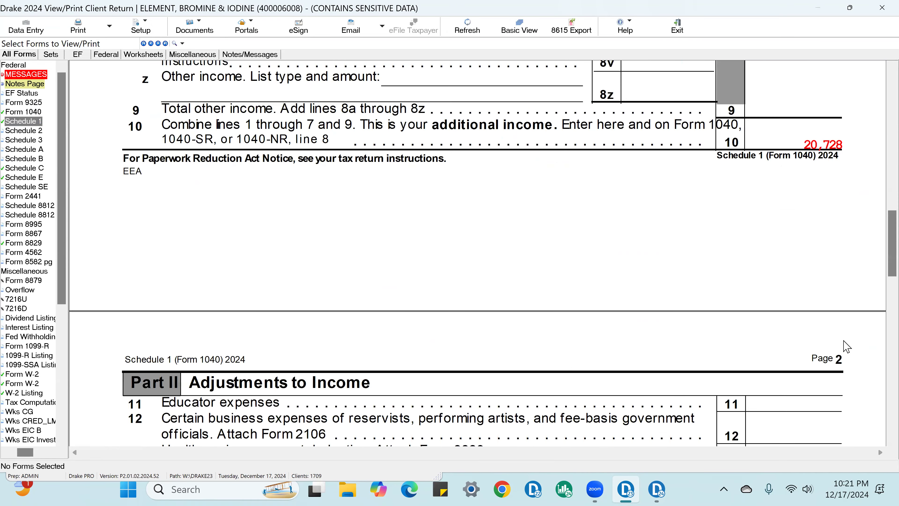
left_click(842, 146)
scroll(851, 255, "down", 8)
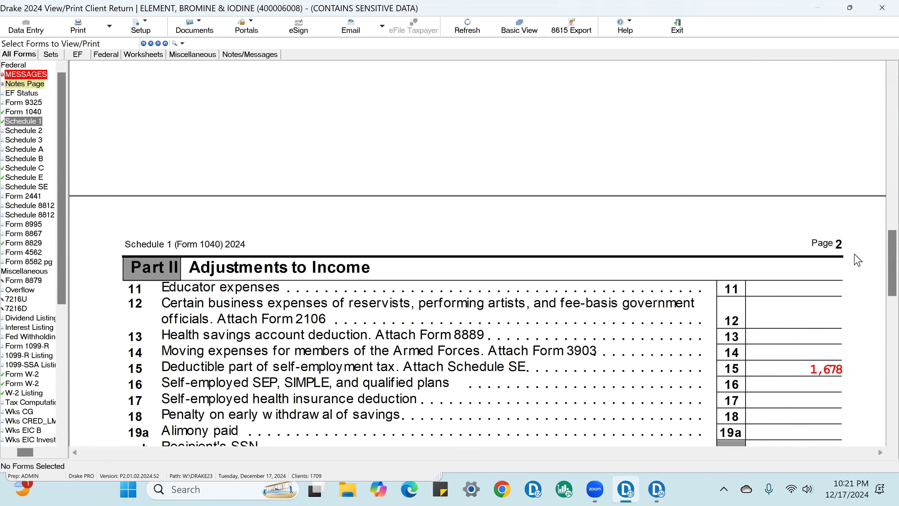
left_click(846, 216)
scroll(837, 279, "down", 10)
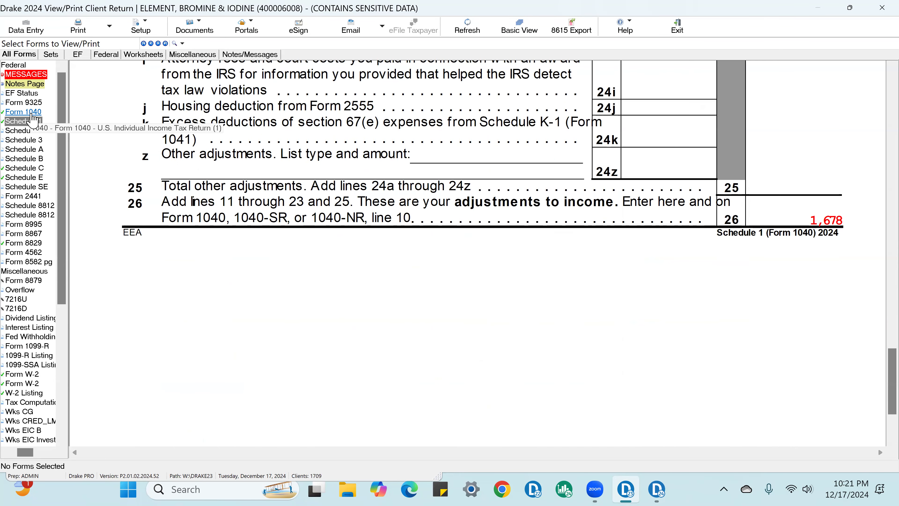
left_click(28, 112)
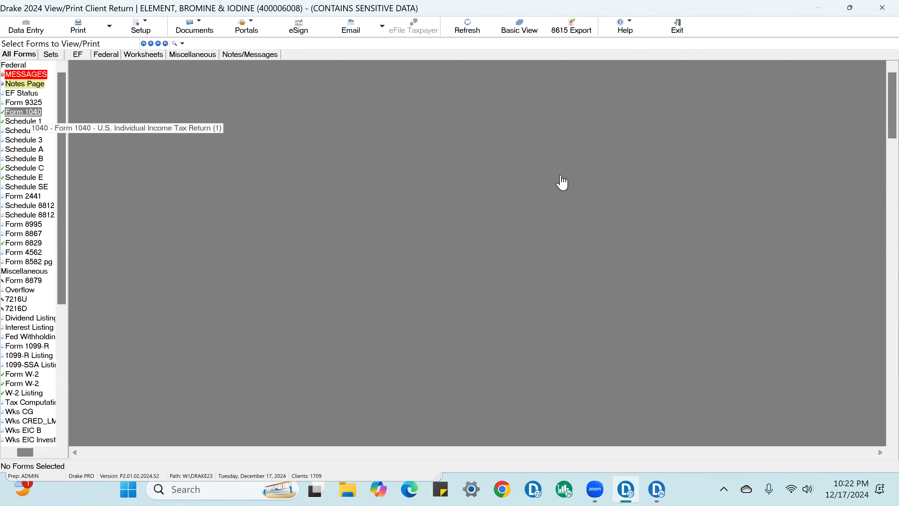
Tick Form 1040 lines 2b, 5b pensions 10,000, 7 gain 525, 8 income 20,728 and 11 AGI
scroll(880, 317, "down", 5)
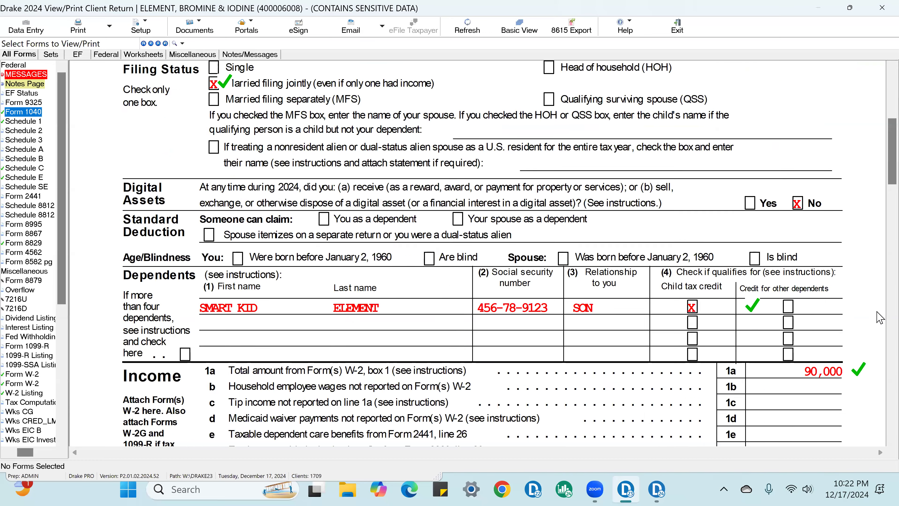
scroll(879, 317, "down", 6)
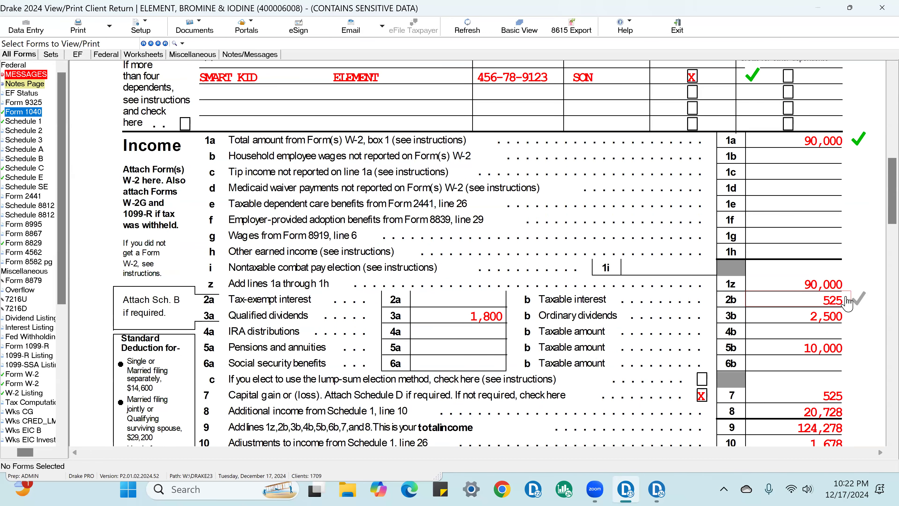
left_click(847, 301)
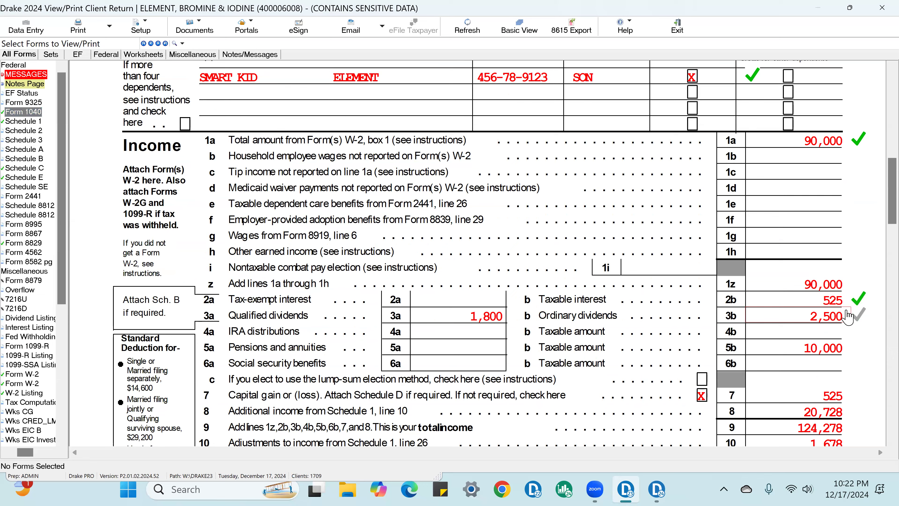
scroll(849, 320, "down", 2)
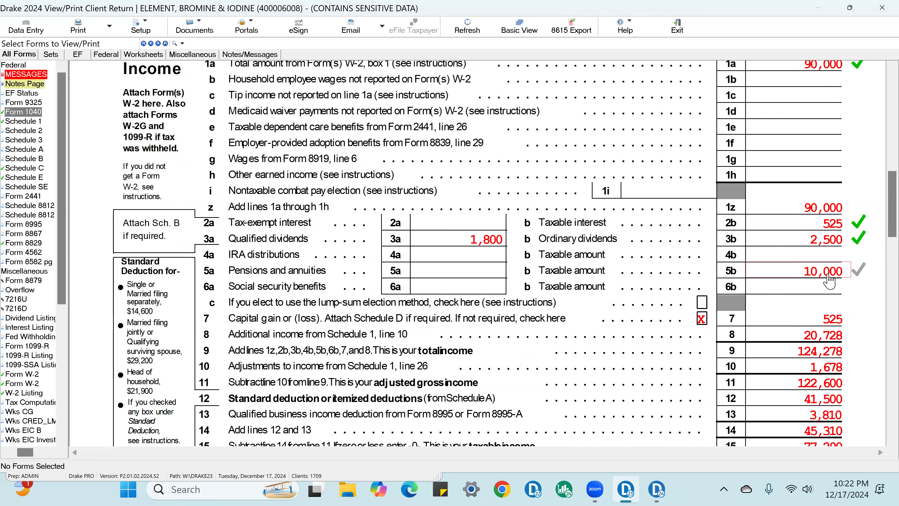
left_click(830, 282)
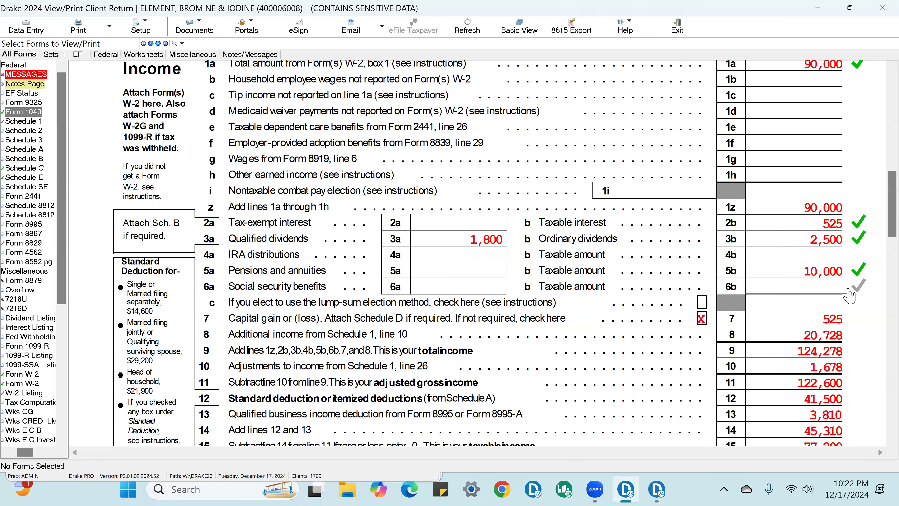
left_click(832, 323)
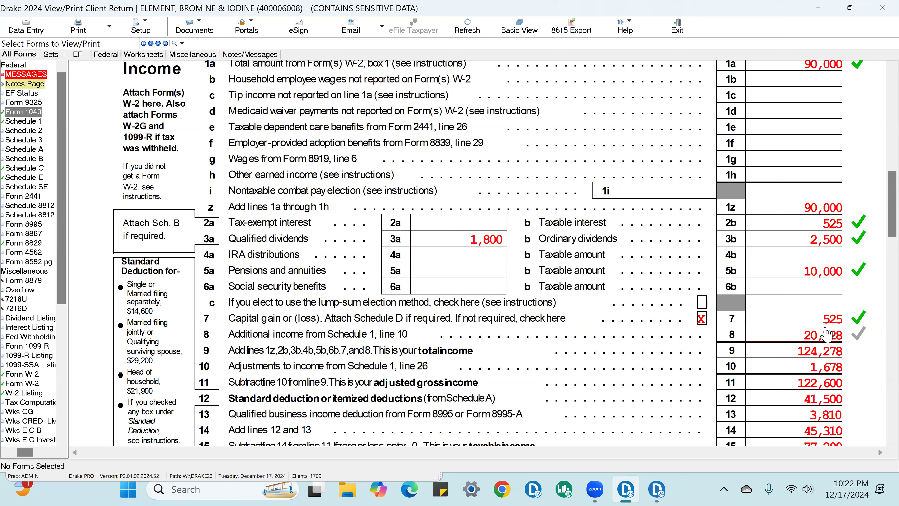
left_click(839, 335)
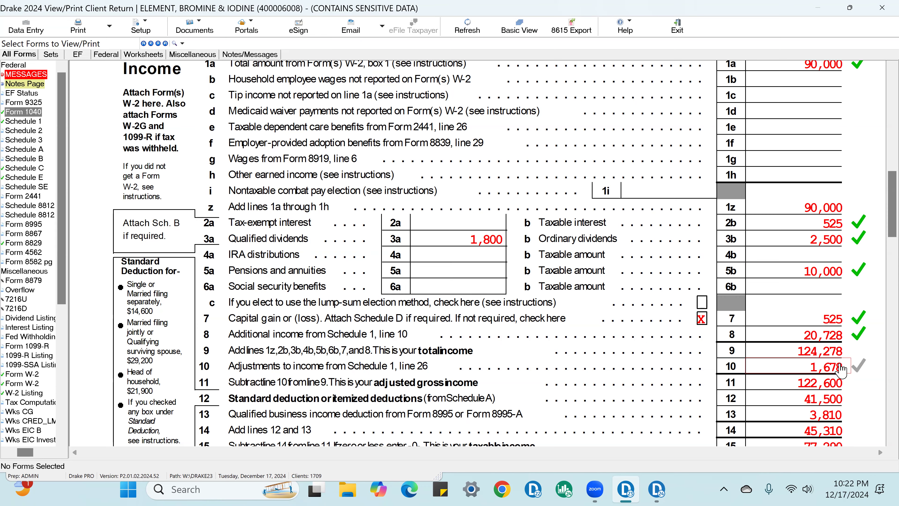
scroll(830, 363, "down", 3)
left_click(846, 265)
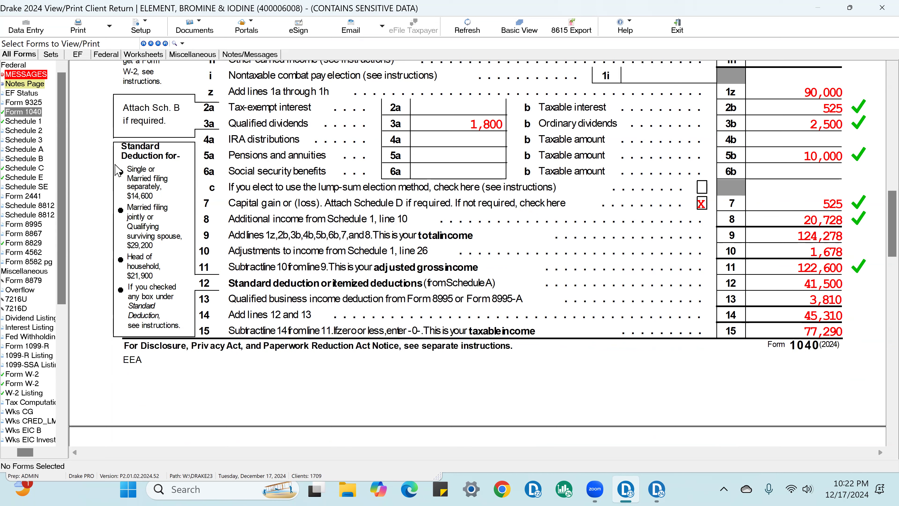
Mark Schedule A line 5e taxes paid (10,000) and line 8a mortgage interest (31,500) as reviewed
left_click(45, 149)
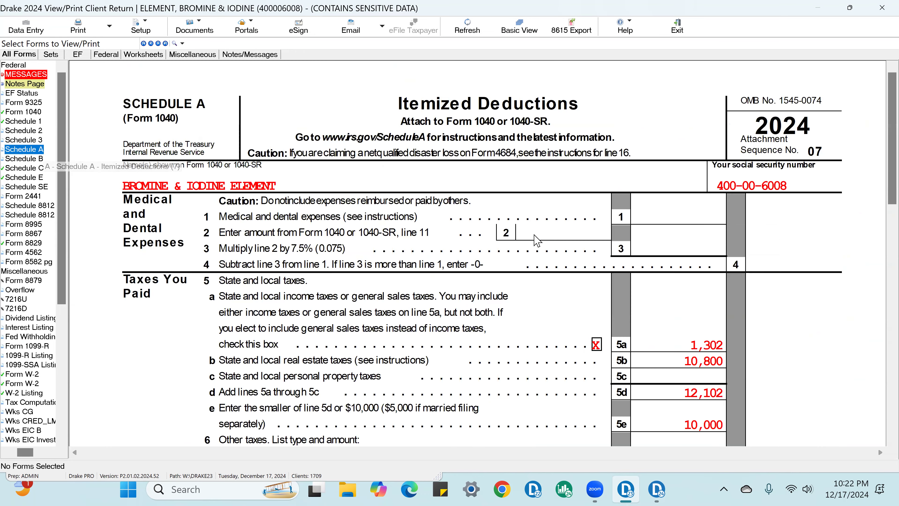
scroll(693, 239, "down", 6)
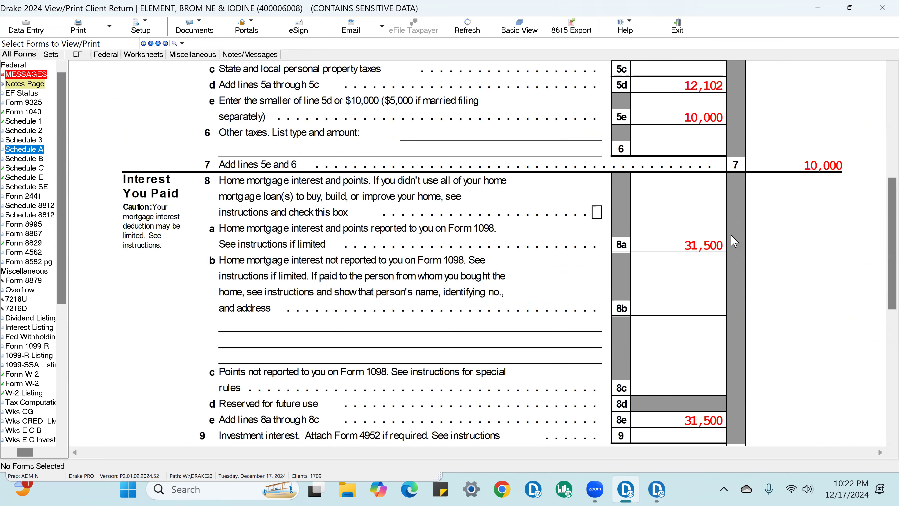
left_click(723, 248)
left_click(705, 118)
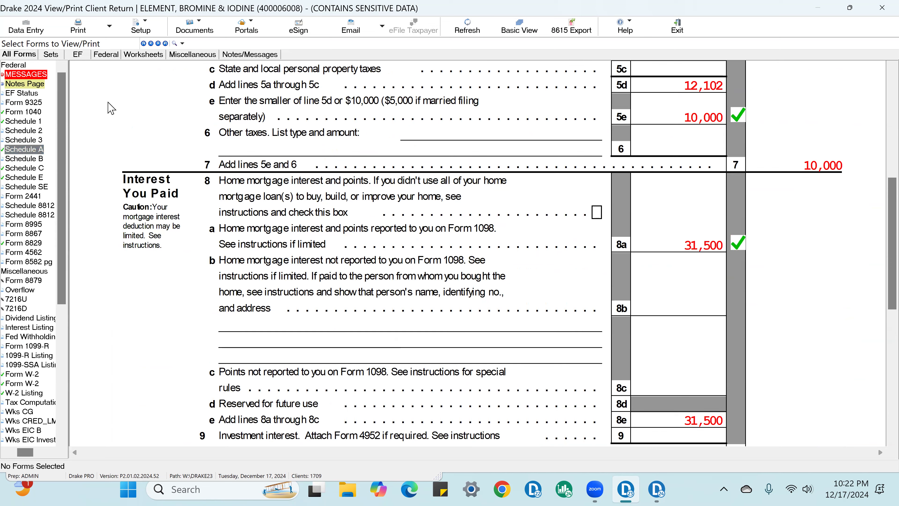
On Form 1040, tick line 14 (45,310) and line 15 taxable income as reviewed
left_click(23, 112)
scroll(800, 305, "down", 3)
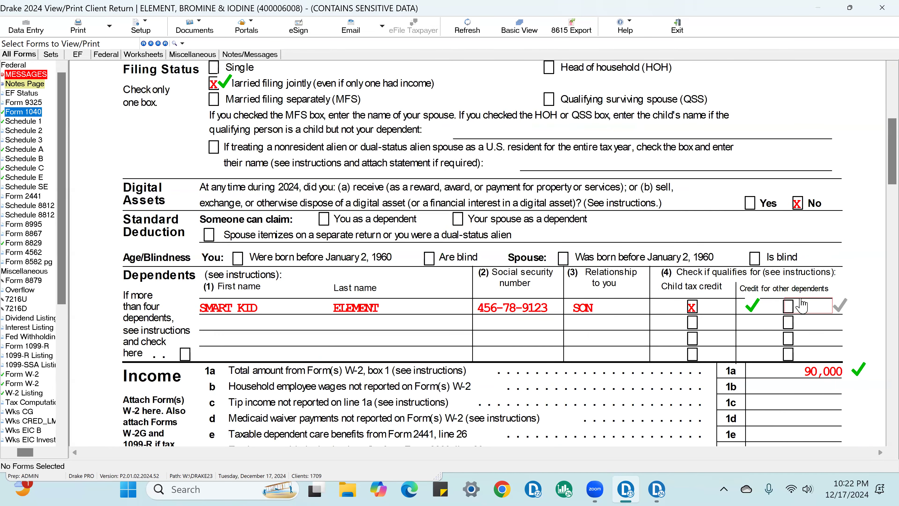
scroll(814, 292, "down", 10)
scroll(814, 292, "down", 5)
scroll(821, 301, "up", 5)
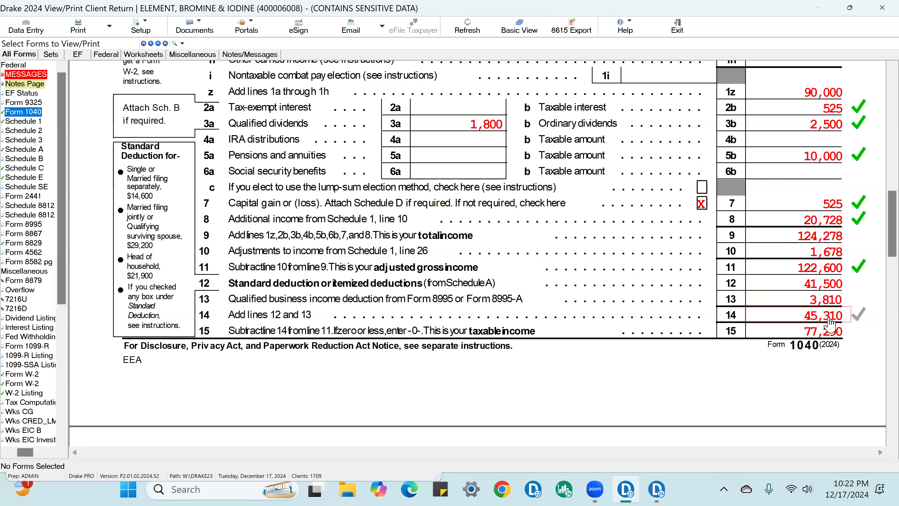
left_click(828, 317)
left_click(830, 327)
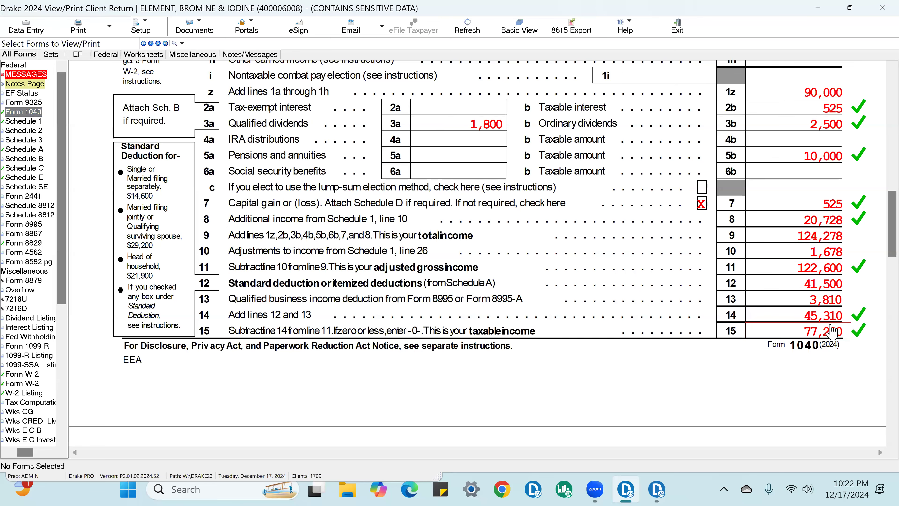
Tick Form 1040 lines 19 (2,000), 22 (5,933), 23 (4,355) and 24 total tax (10,288) as reviewed
scroll(830, 331, "down", 3)
scroll(835, 312, "down", 2)
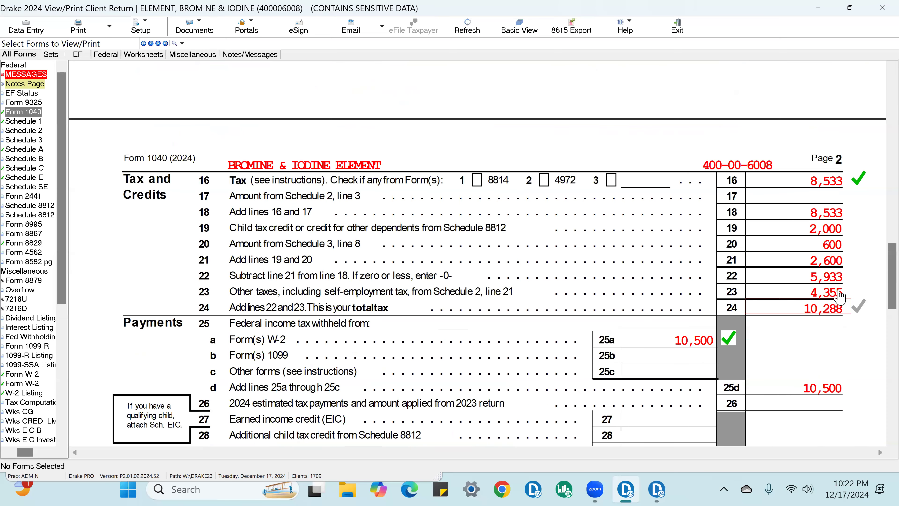
left_click(844, 228)
left_click(840, 280)
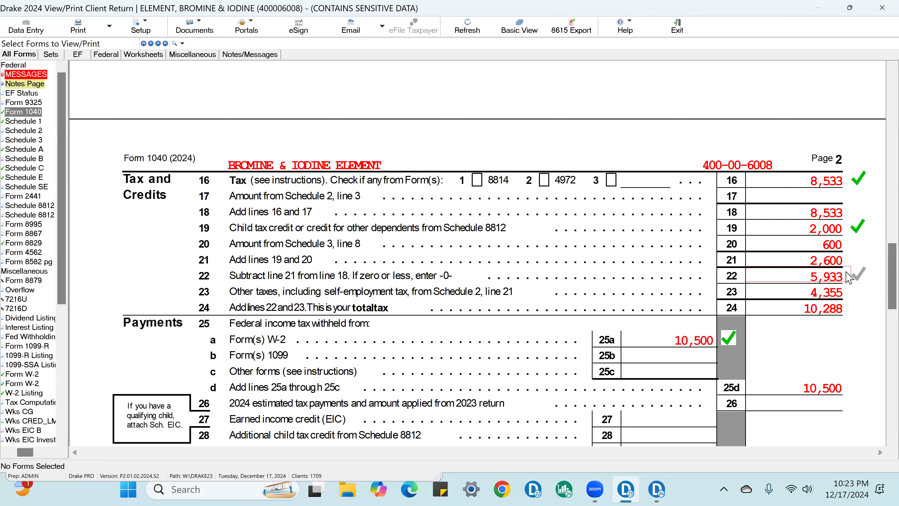
left_click(844, 293)
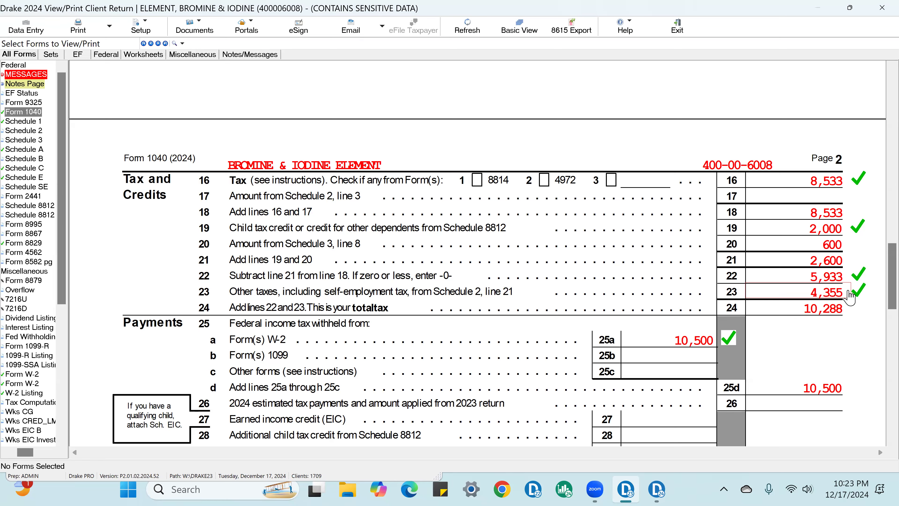
left_click(840, 312)
scroll(841, 311, "down", 2)
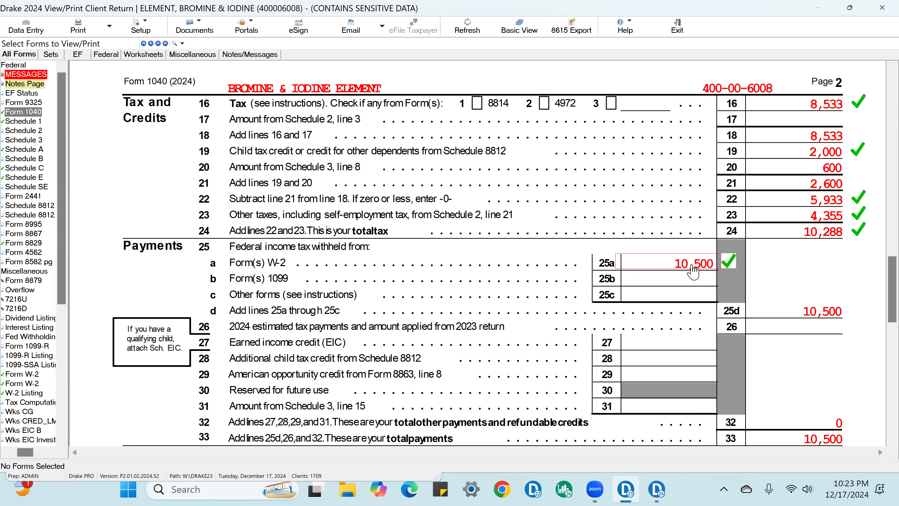
scroll(774, 283, "down", 3)
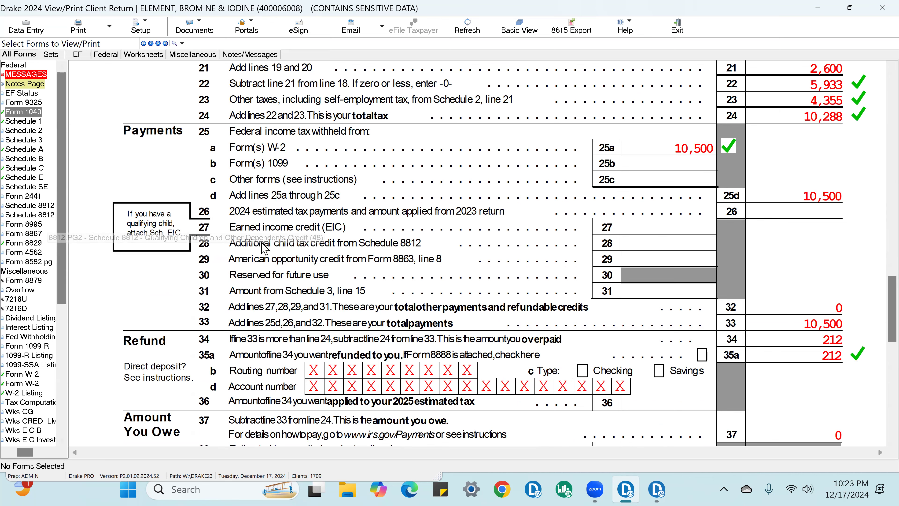
scroll(210, 252, "up", 4)
scroll(211, 252, "up", 10)
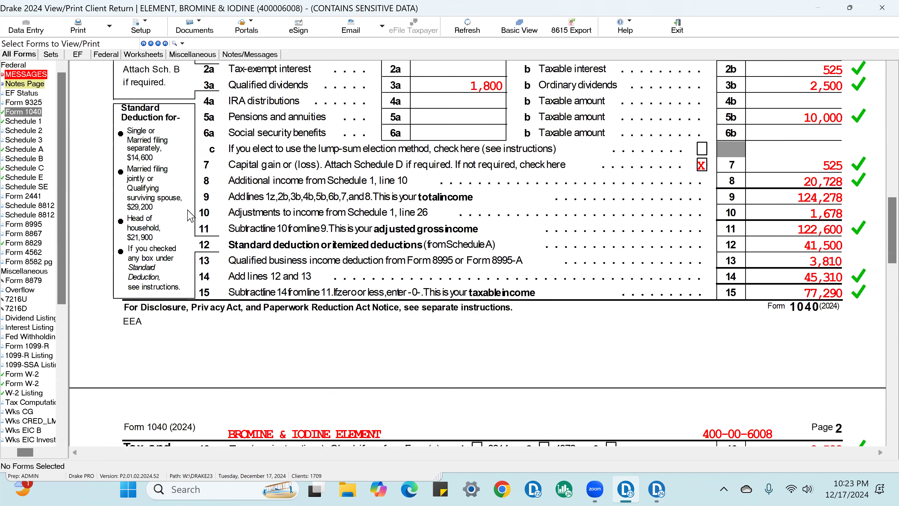
scroll(195, 211, "up", 10)
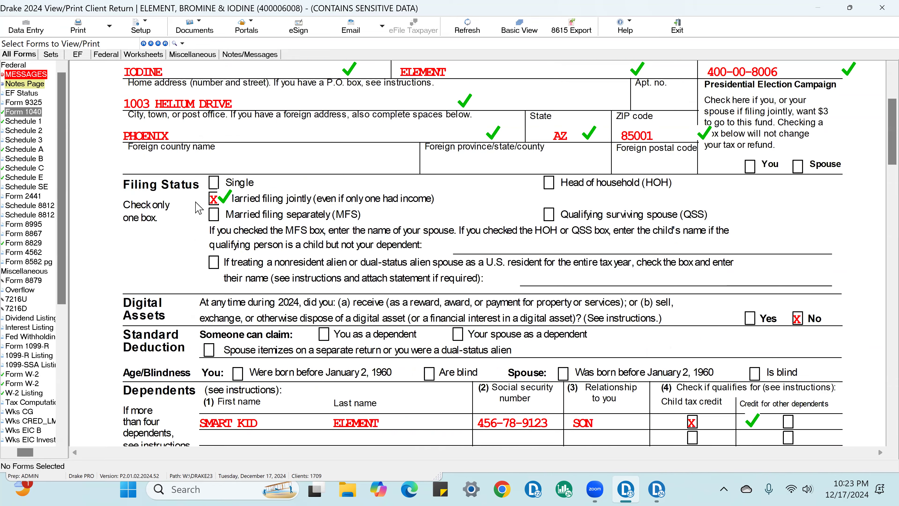
scroll(198, 208, "up", 2)
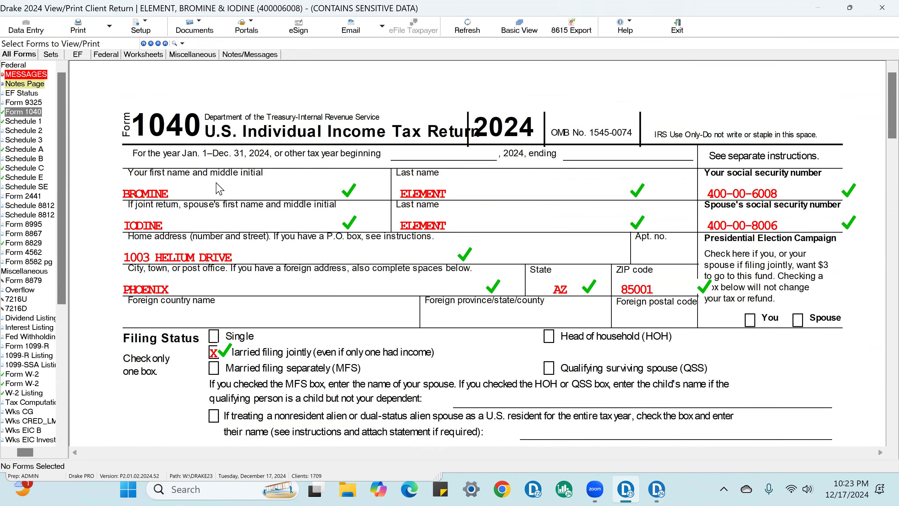
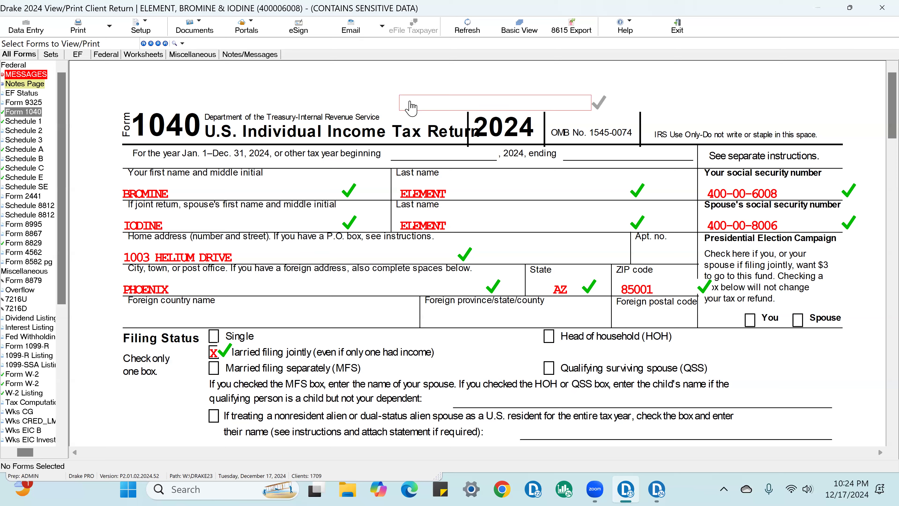
Return to data entry, open screen 1, and keep Married Filing Jointly as the filing status
left_click(32, 32)
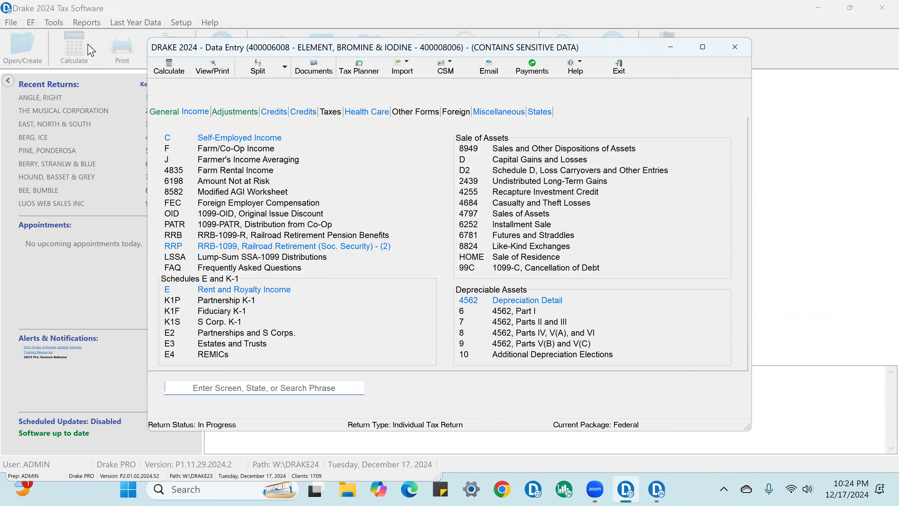
left_click(223, 139)
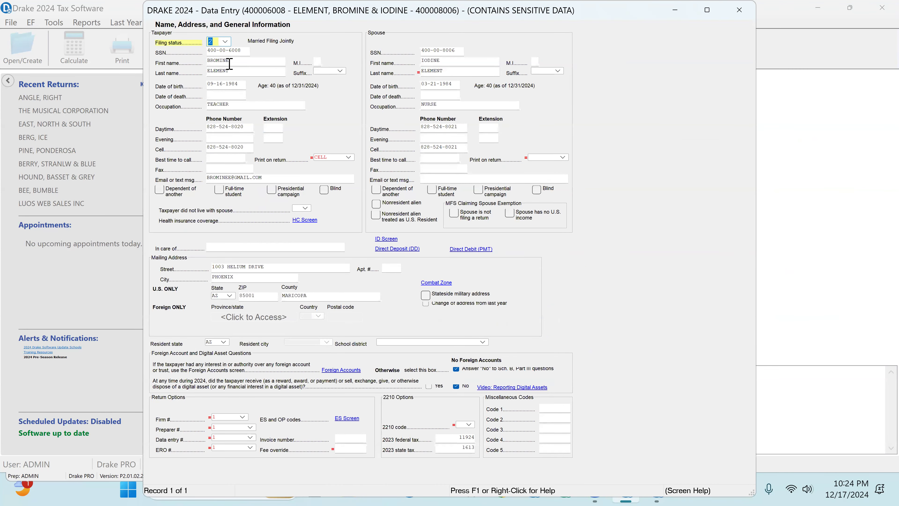
left_click(226, 43)
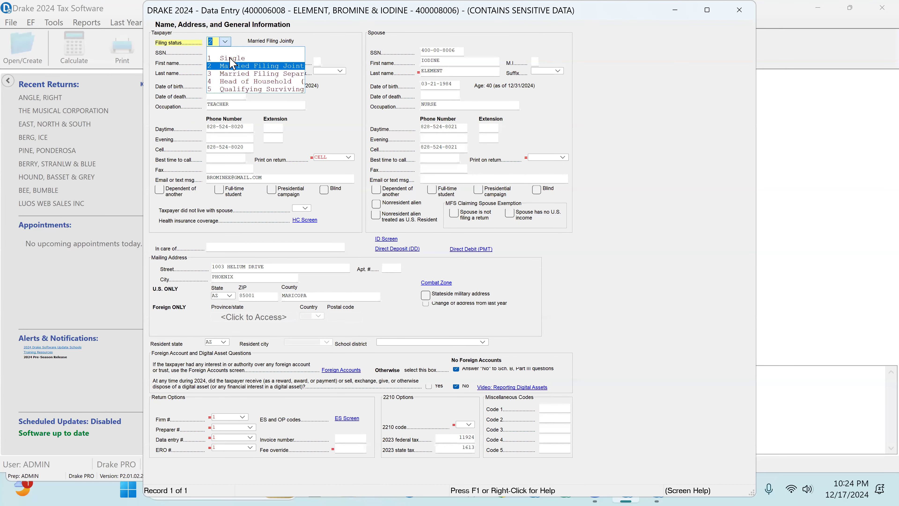
left_click(236, 69)
key("Tab")
key("Tab")
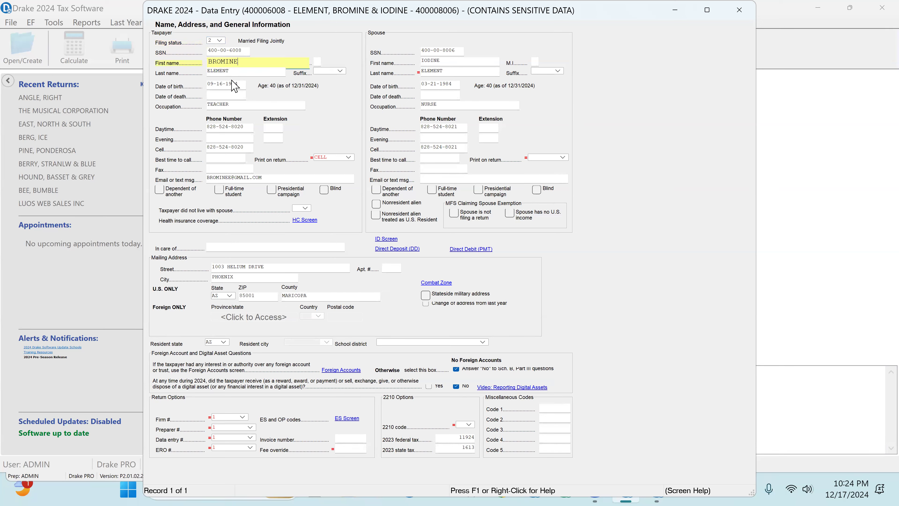
Review the taxpayer's and spouse's names, dates of birth and occupations
left_click(233, 73)
left_click(231, 86)
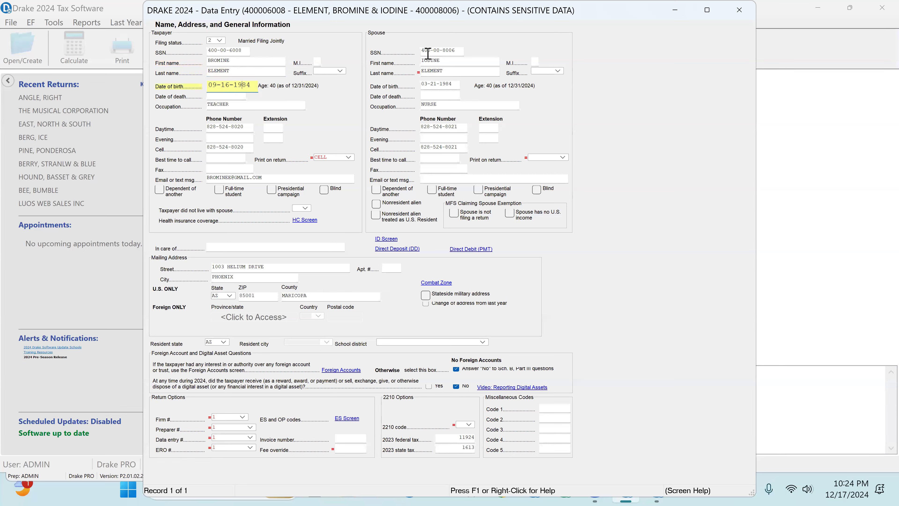
left_click(240, 105)
left_click(438, 53)
left_click(438, 61)
left_click(437, 73)
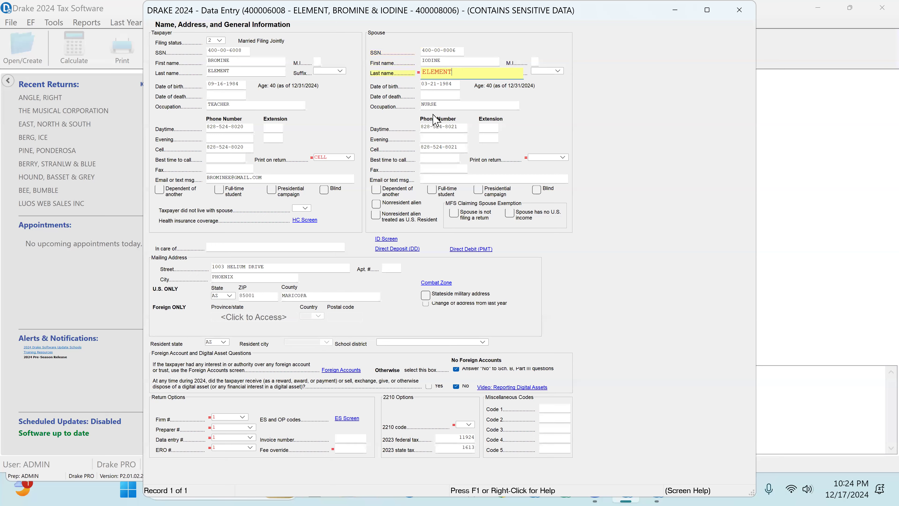
left_click(441, 106)
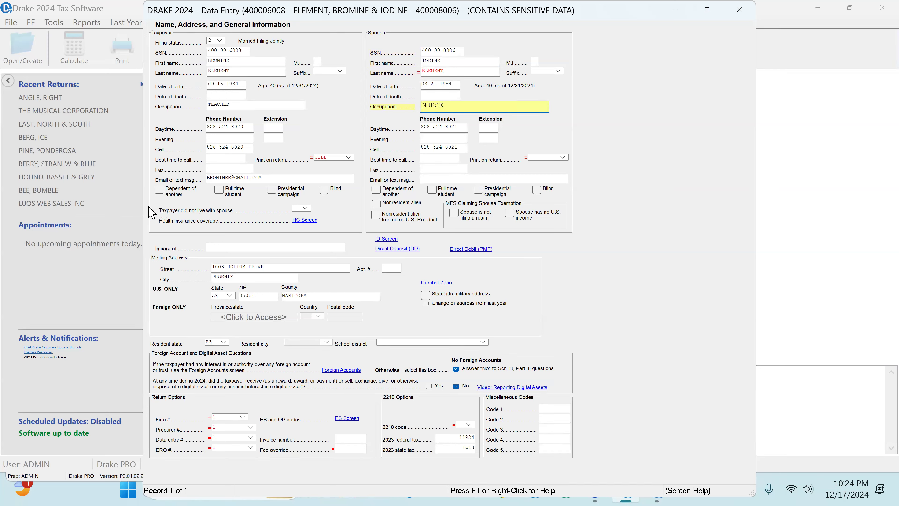
Check both spouses' daytime and cell phones and the mailing address, then show health care coverage
left_click(220, 131)
left_click(228, 146)
left_click(442, 127)
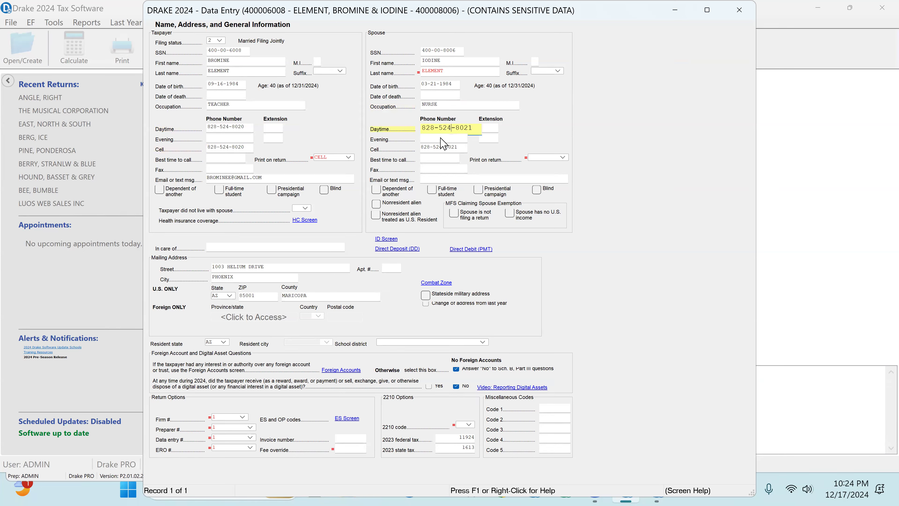
left_click(441, 147)
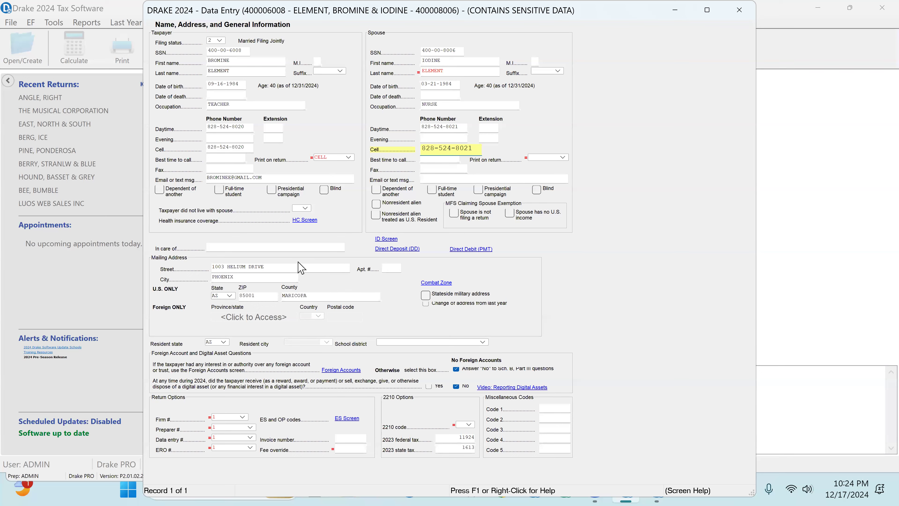
left_click(241, 268)
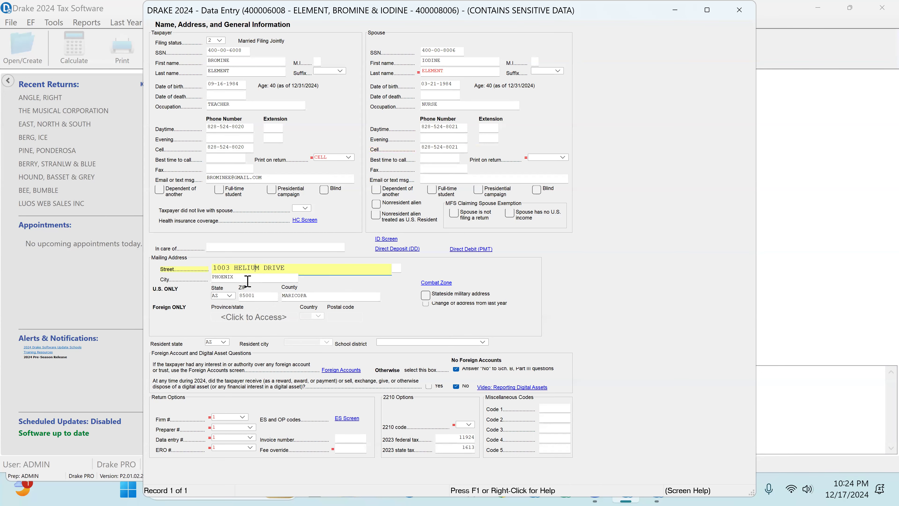
left_click(304, 220)
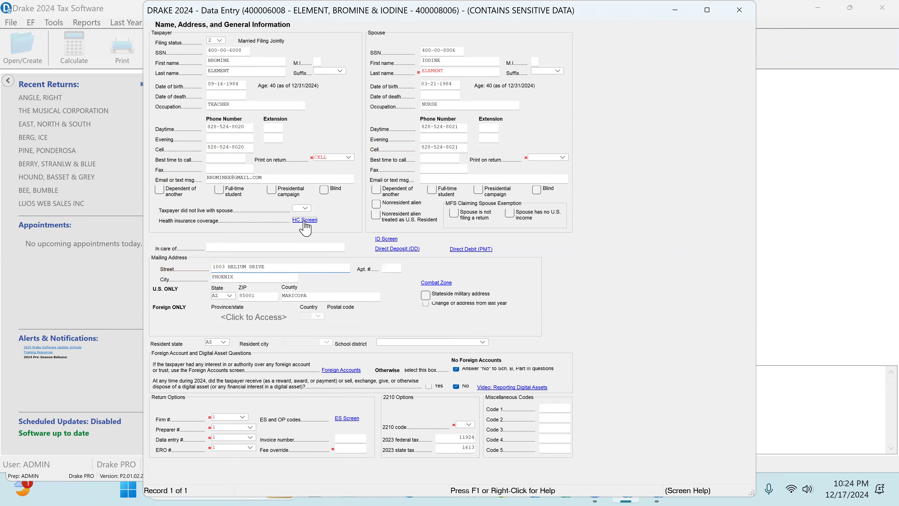
Confirm Y for full-year minimum essential coverage on the health care screen
left_click(537, 223)
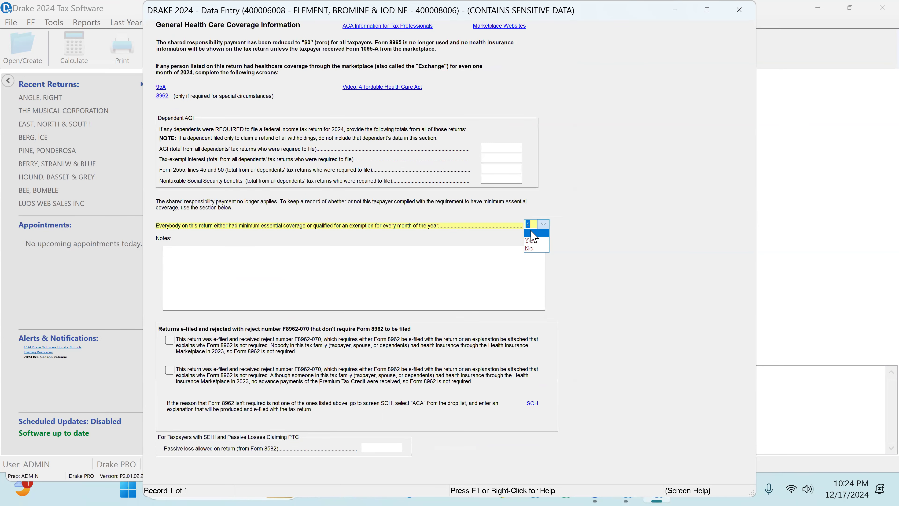
left_click(530, 235)
left_click(739, 14)
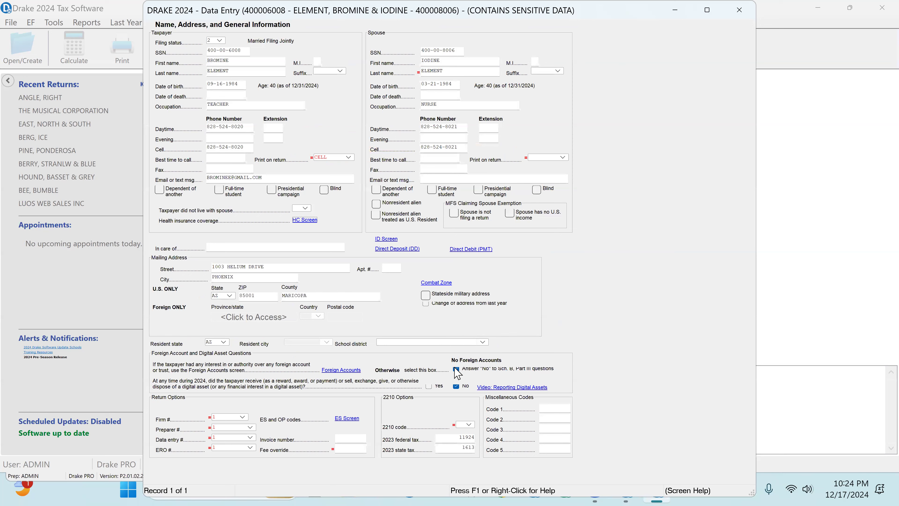
Review the digital asset No answer and the 2023 federal tax amount of 11924
left_click(455, 385)
left_click(454, 438)
left_click_drag(498, 448, 564, 460)
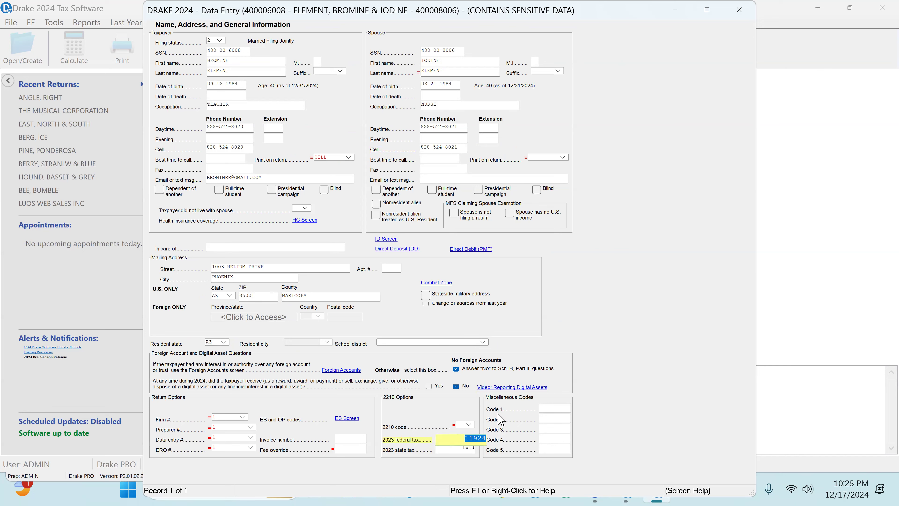
Review both spouses' driver's license details, then close the ID and Name and Address screens
left_click(386, 239)
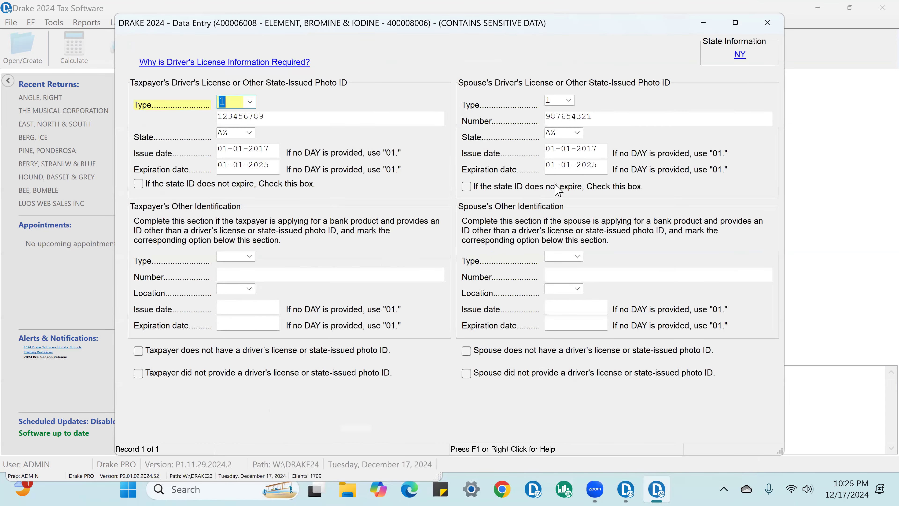
left_click(769, 23)
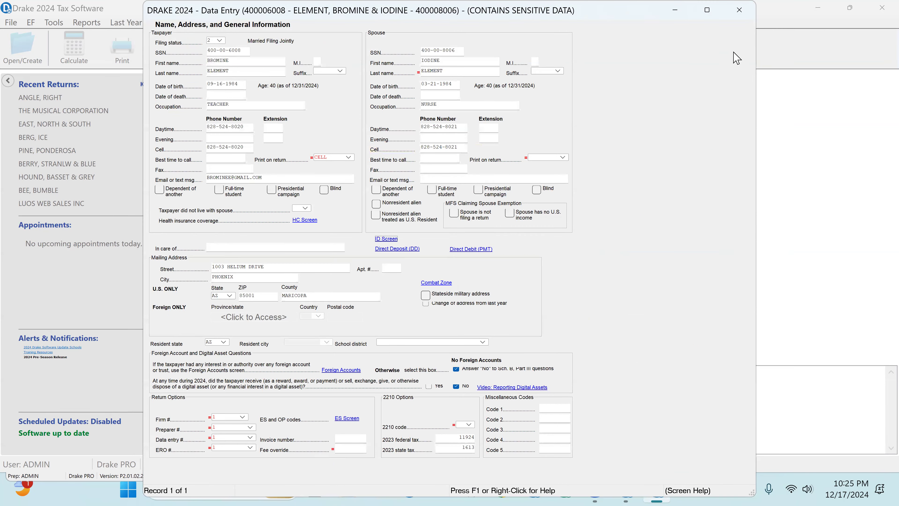
left_click(740, 11)
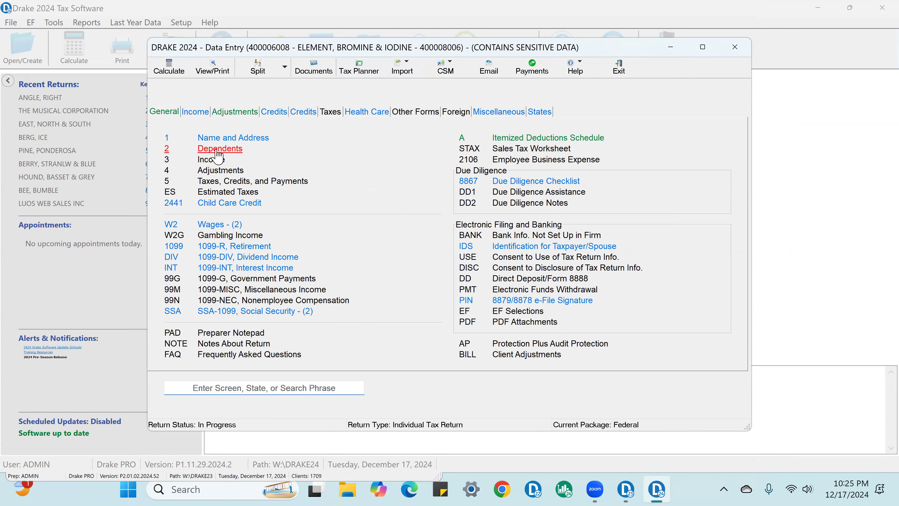
Open the son's dependent record, keep SON as relationship, and check his birth date and 6000 childcare expenses
left_click(216, 150)
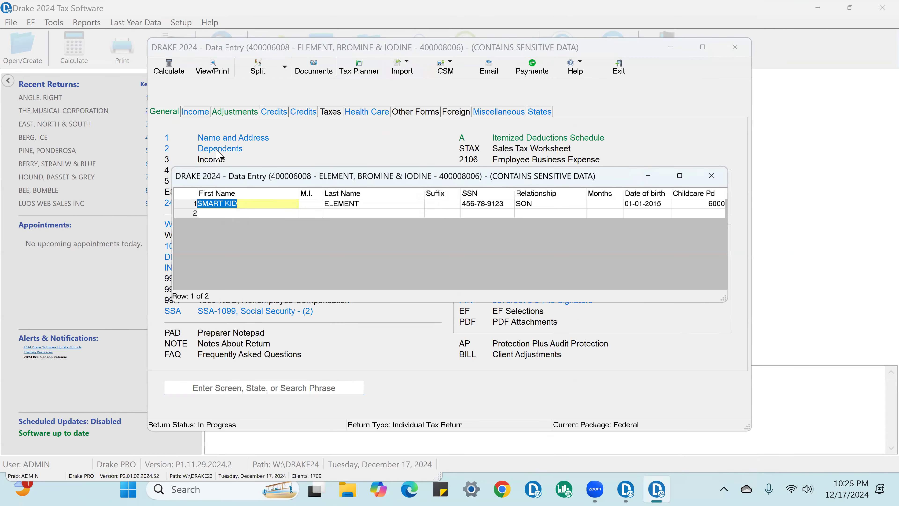
double_click(252, 202)
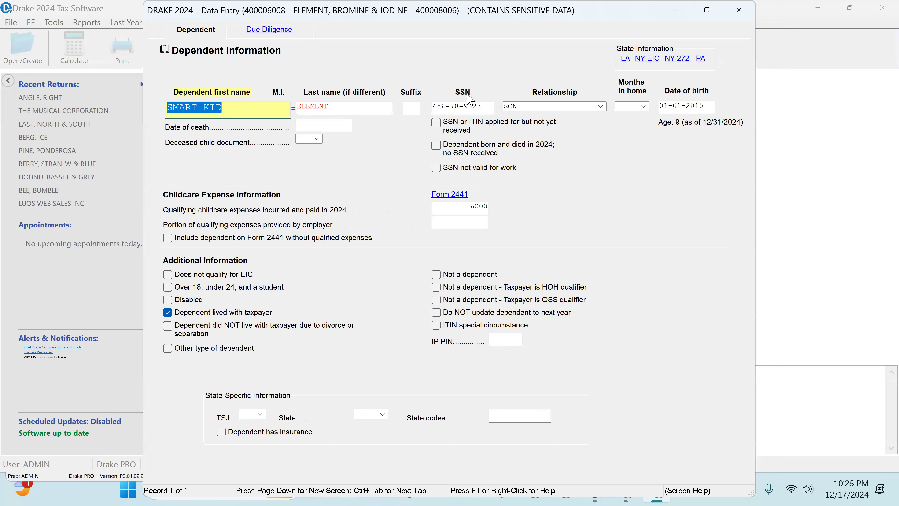
left_click(456, 111)
left_click(520, 107)
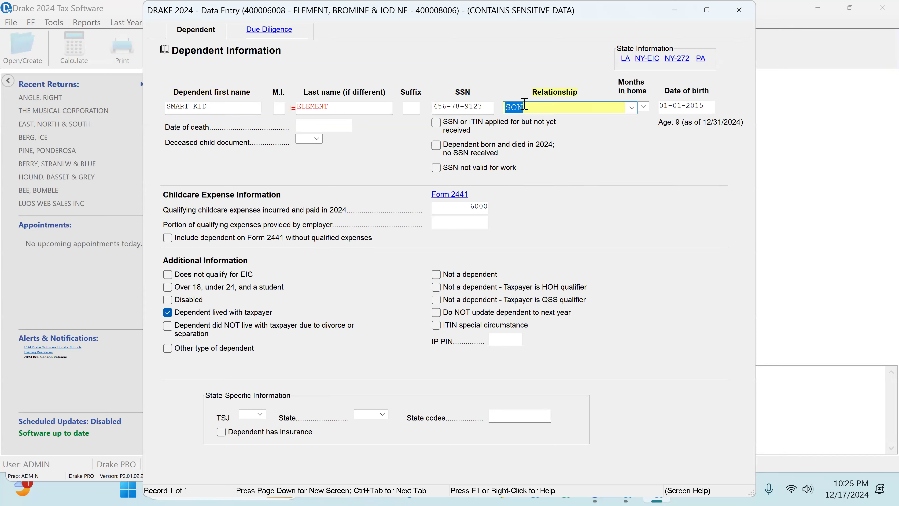
left_click(631, 107)
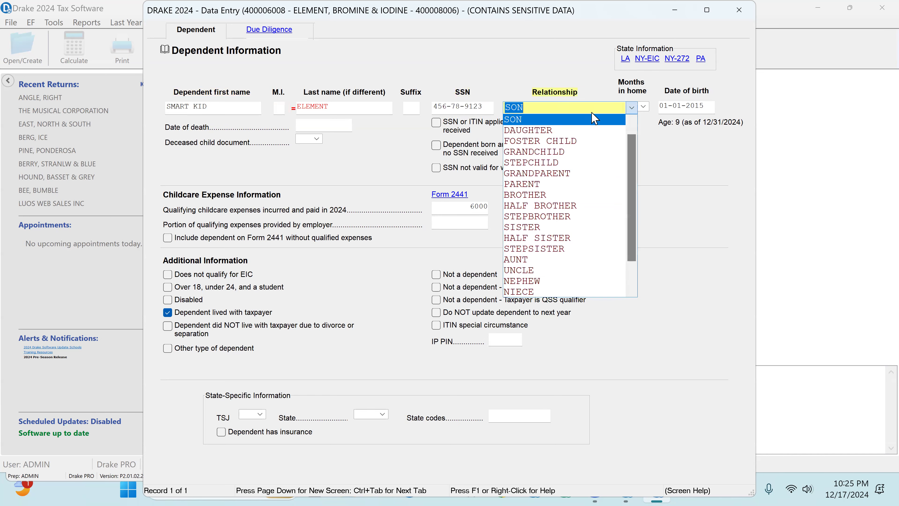
left_click(515, 121)
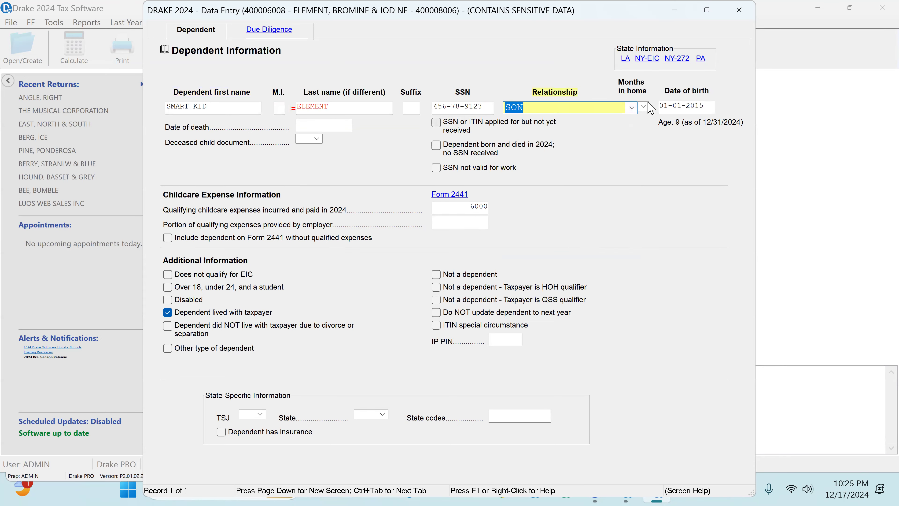
left_click(680, 107)
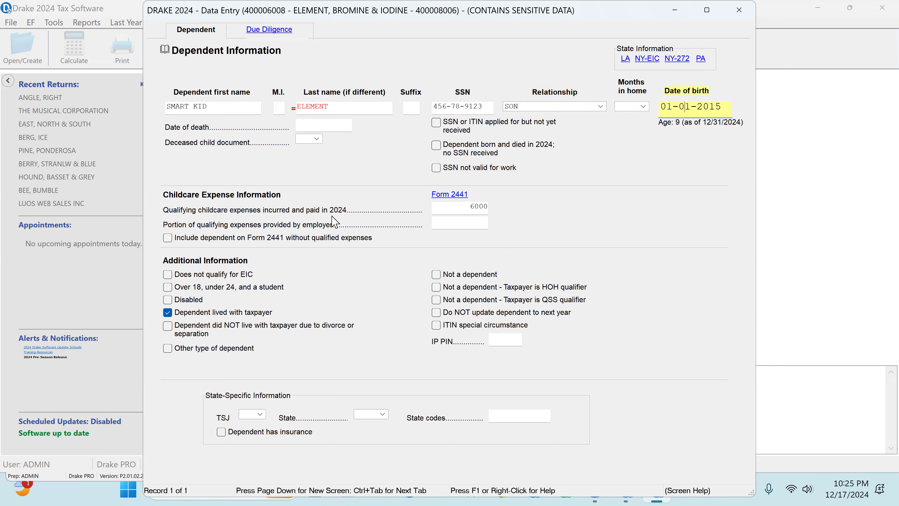
left_click(454, 205)
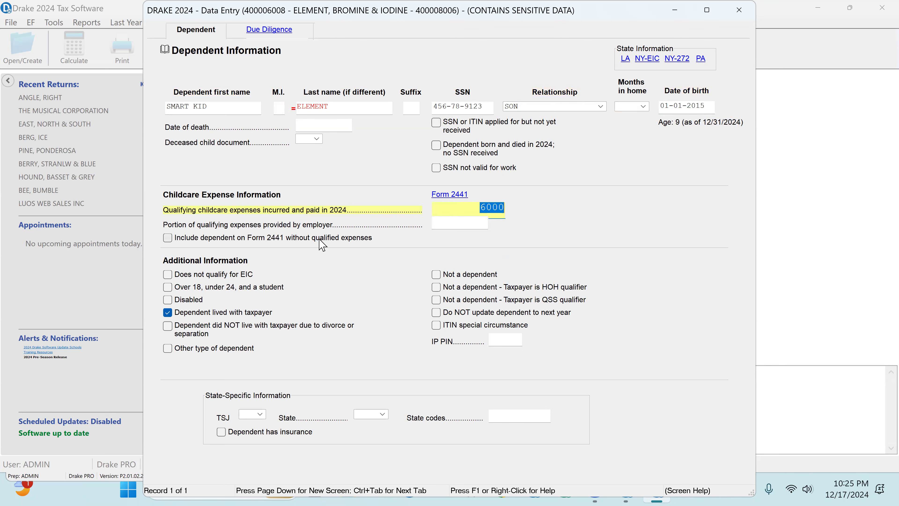
left_click(445, 199)
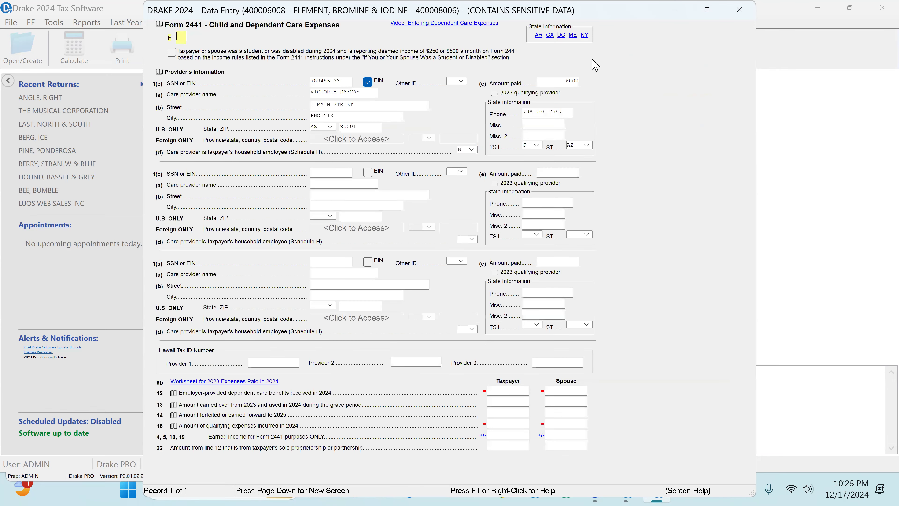
Verify the 6000 provider payment on Form 2441 and keep the son marked as living with the taxpayer
left_click(559, 81)
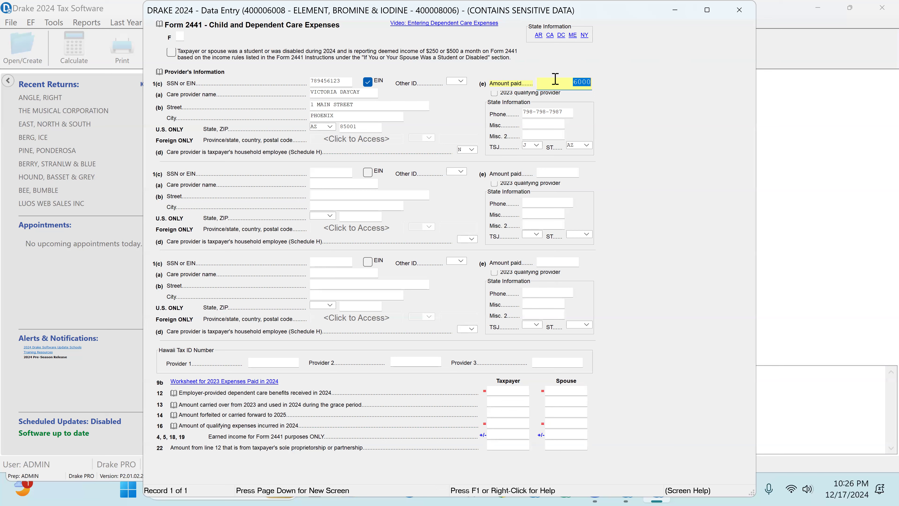
left_click(739, 10)
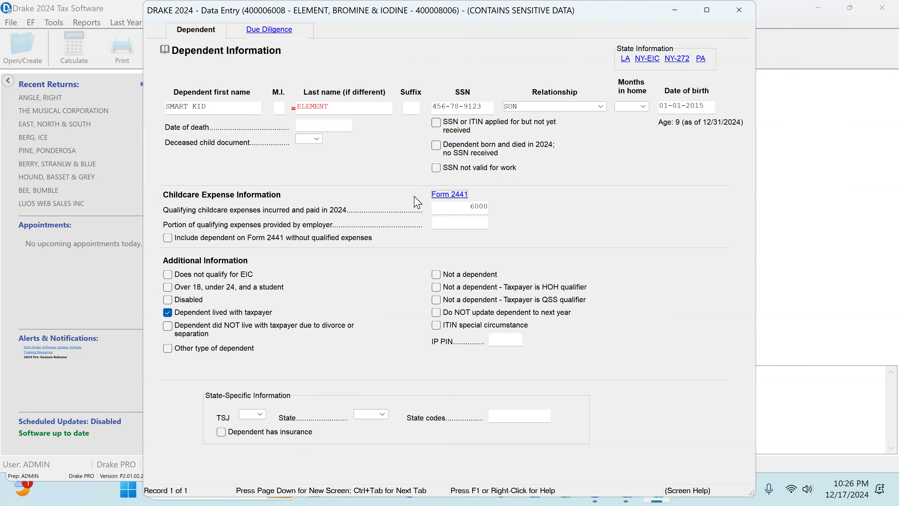
left_click(468, 211)
left_click(453, 195)
left_click(566, 82)
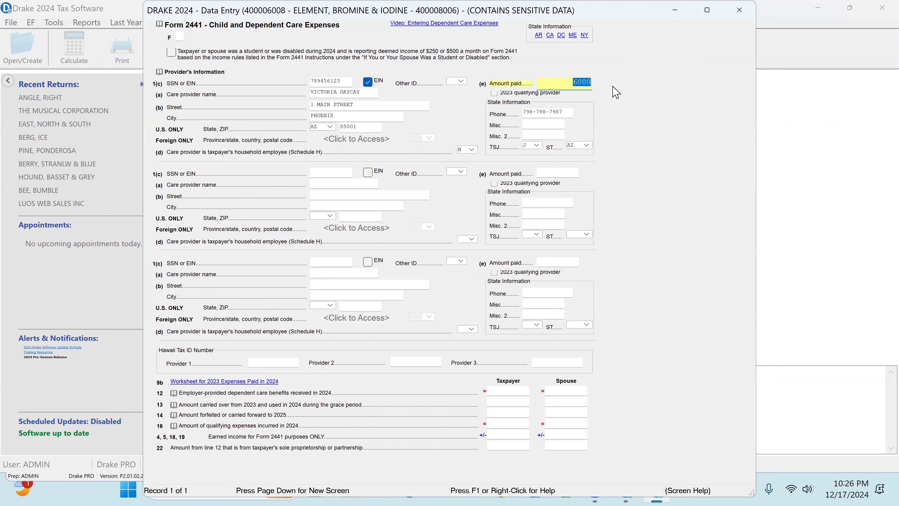
left_click(739, 10)
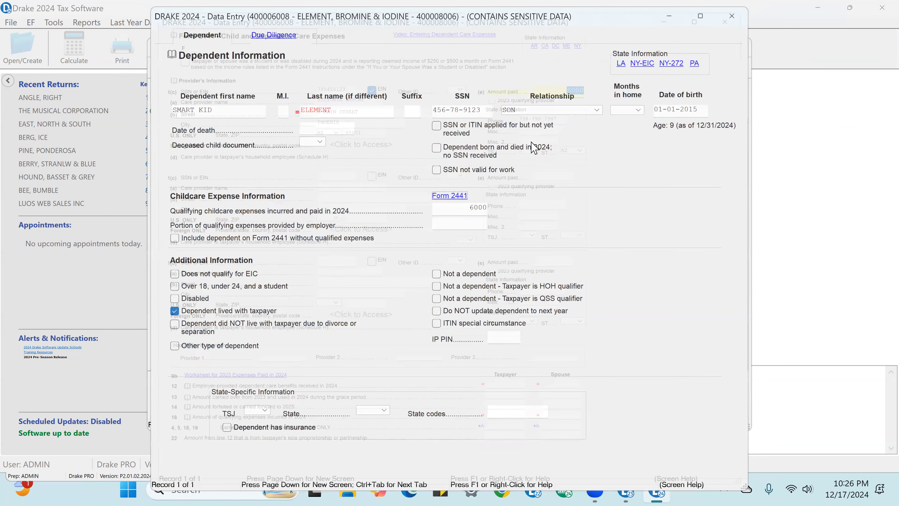
left_click(167, 313)
left_click(167, 313)
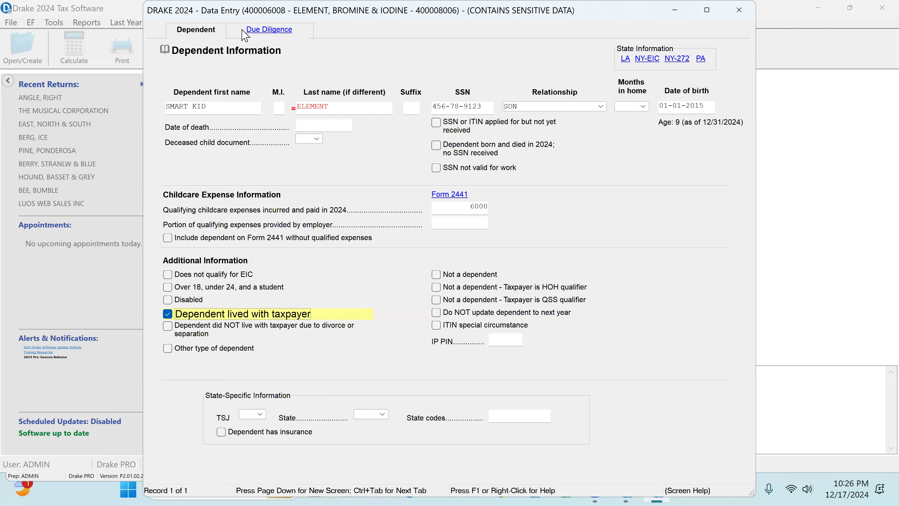
Answer Yes that the son lived with the taxpayer on Due Diligence, then close the dependent screens
left_click(269, 30)
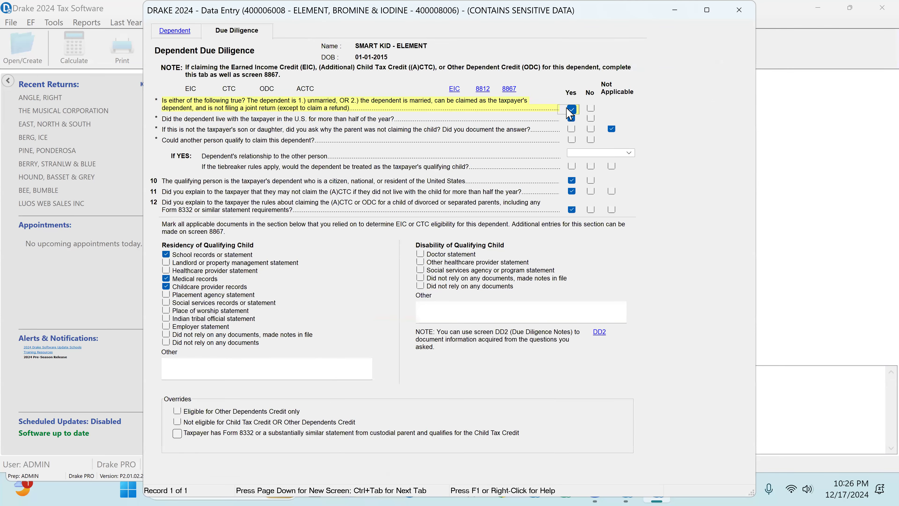
left_click(571, 118)
left_click(741, 13)
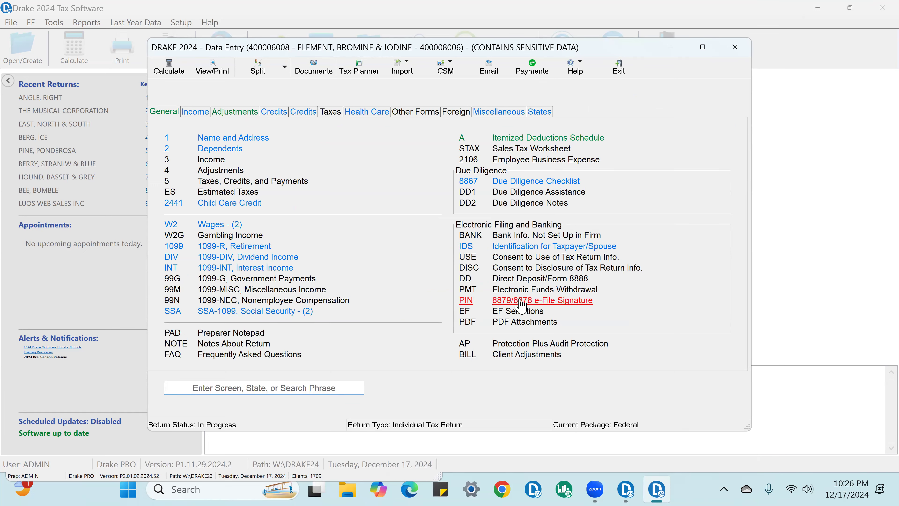
Date the e-file signature page 12-17-2024 and enter the ERO PIN
left_click(521, 301)
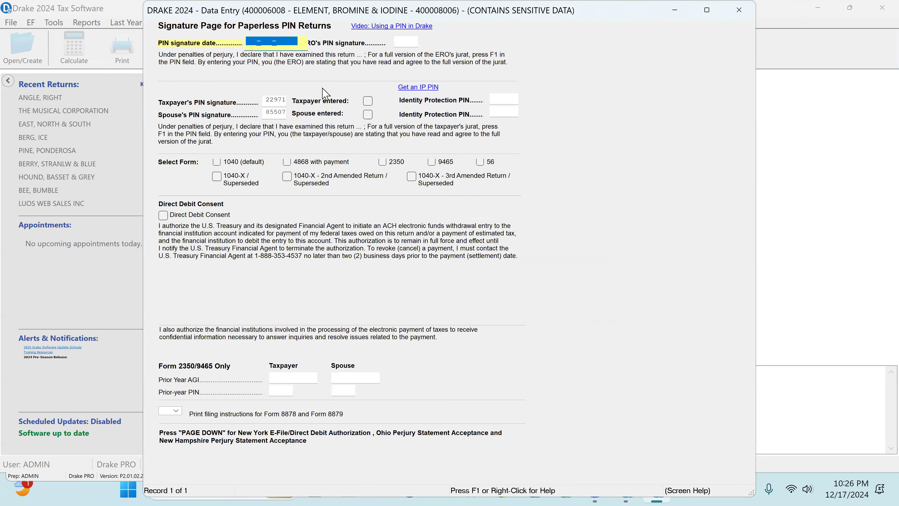
type("12-17-2024")
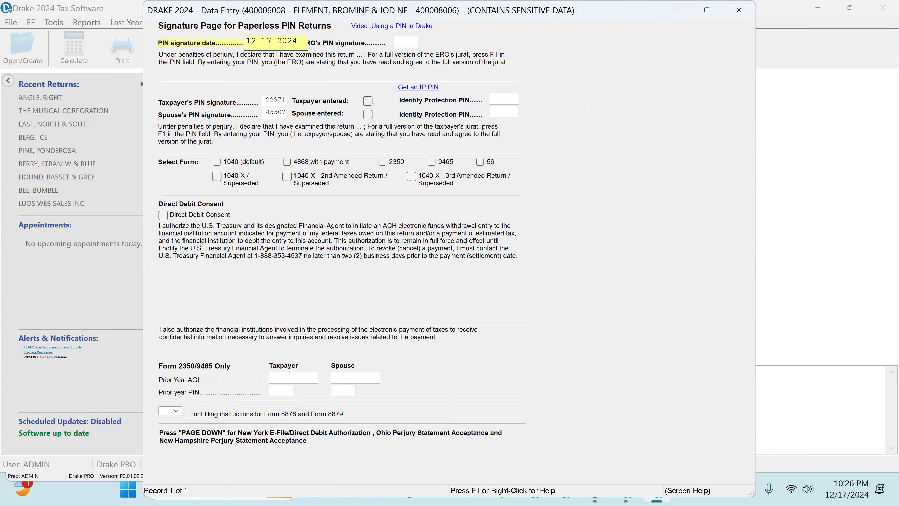
key("Tab")
type("•••••")
key("Tab")
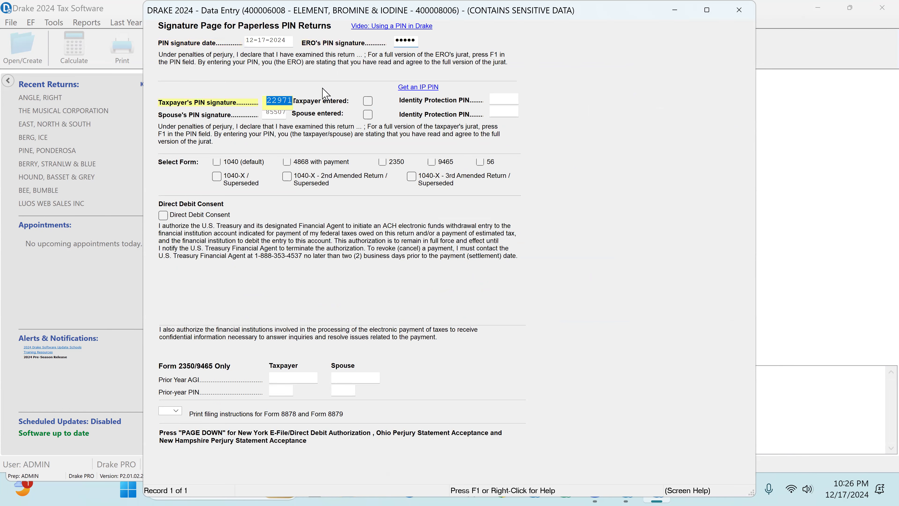
left_click(737, 10)
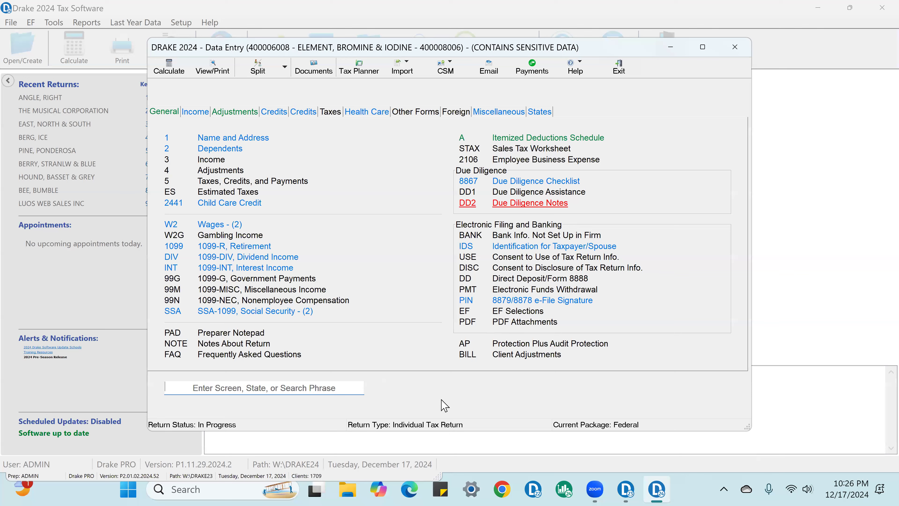
Mark the return Ready for EF with Form 1040, state AZ, and Do NOT send any states
left_click(535, 312)
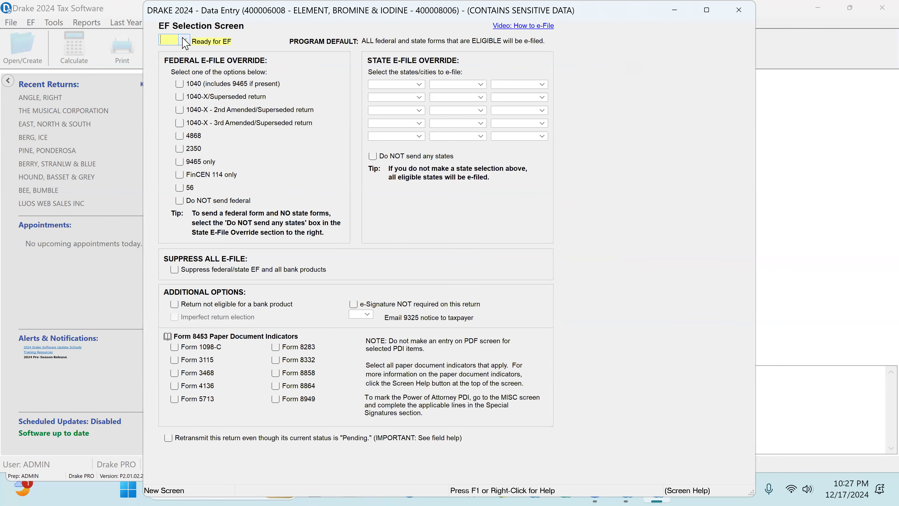
left_click(183, 40)
left_click(184, 59)
left_click(179, 85)
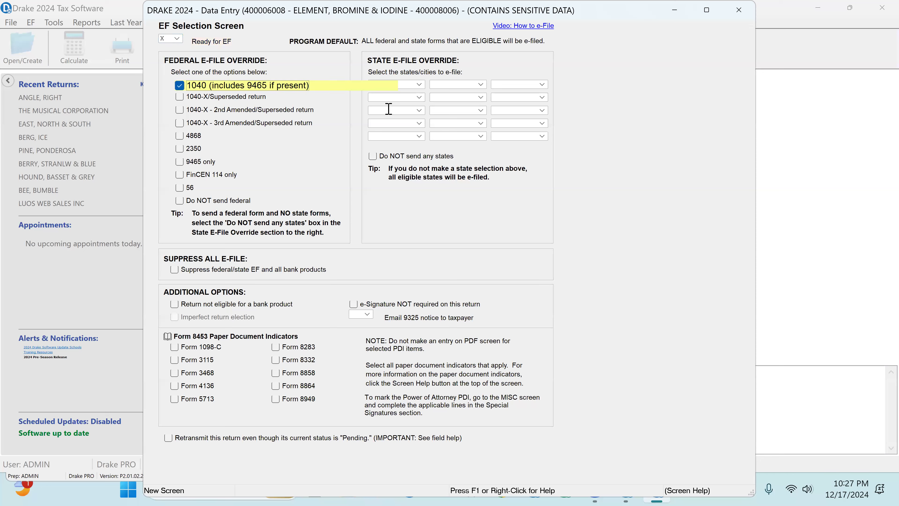
left_click(414, 85)
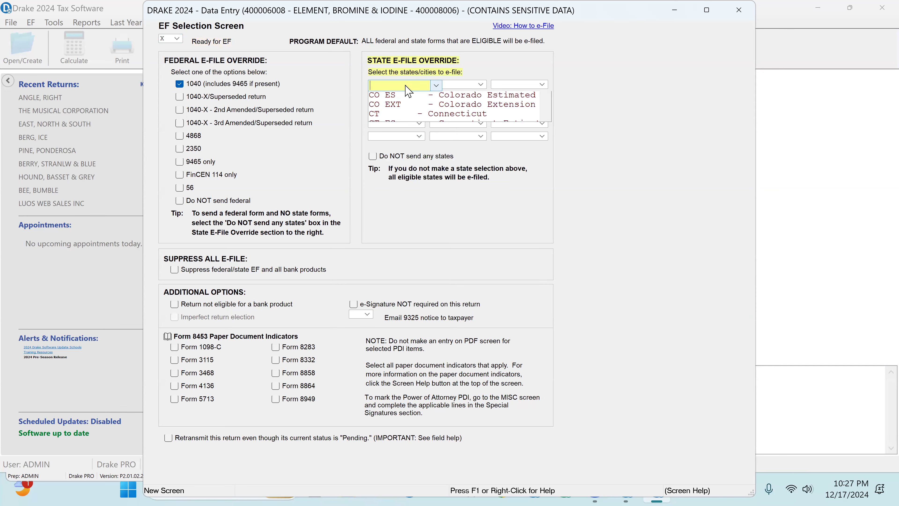
type("az")
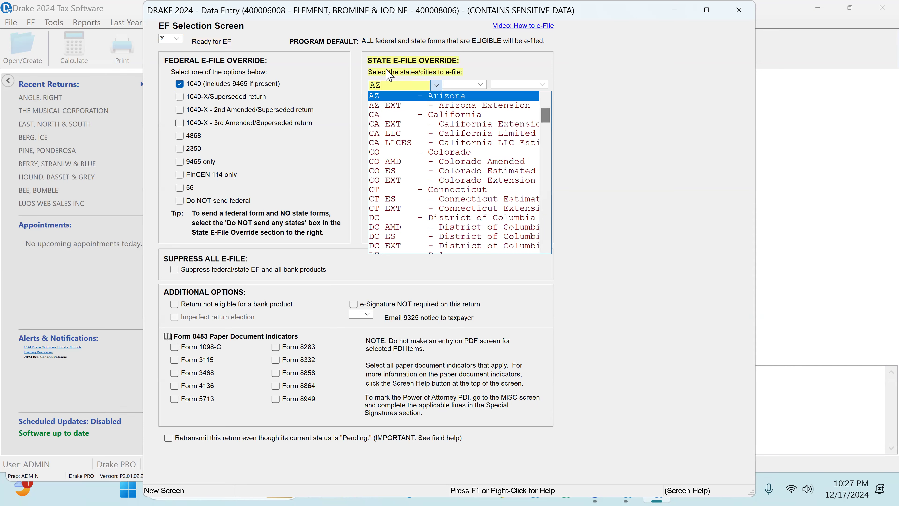
key("Return")
left_click(373, 157)
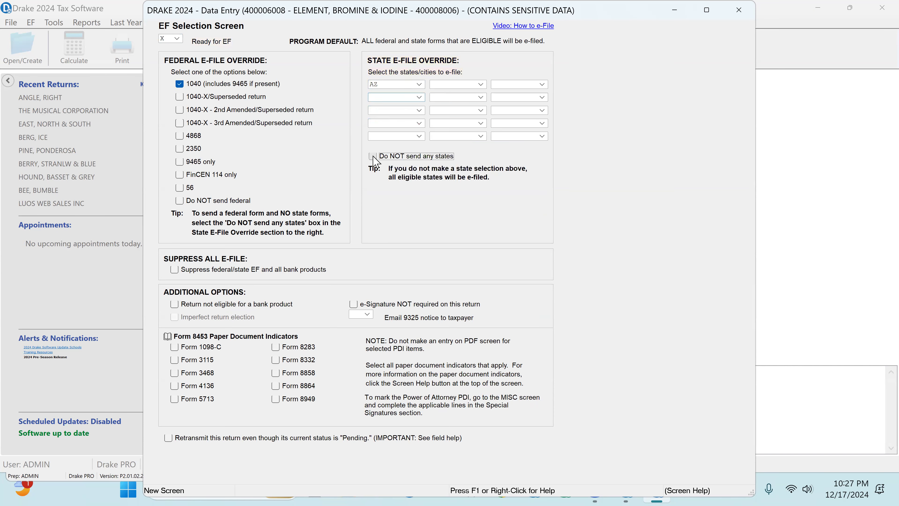
left_click(739, 10)
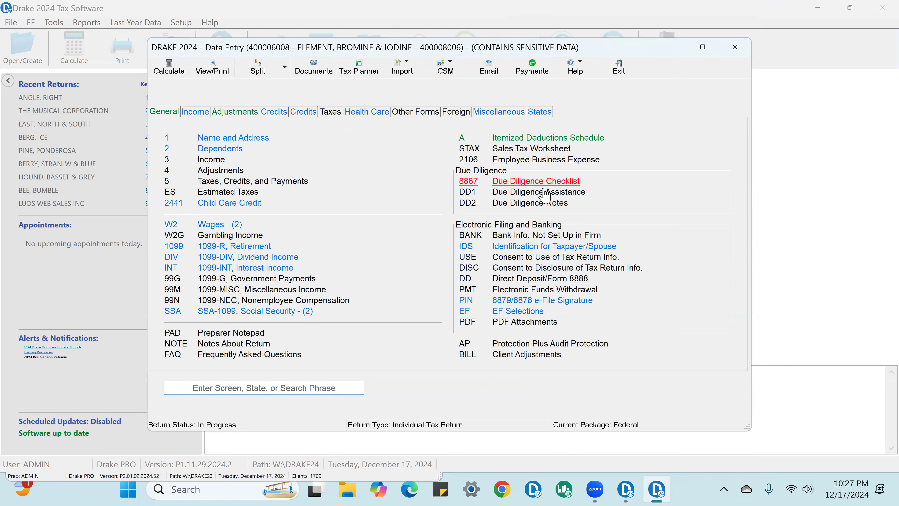
Review the Form 8867 checklist answers (lines 3, 5, 6, 15 Yes; line 4 No), then list the W-2s
left_click(553, 183)
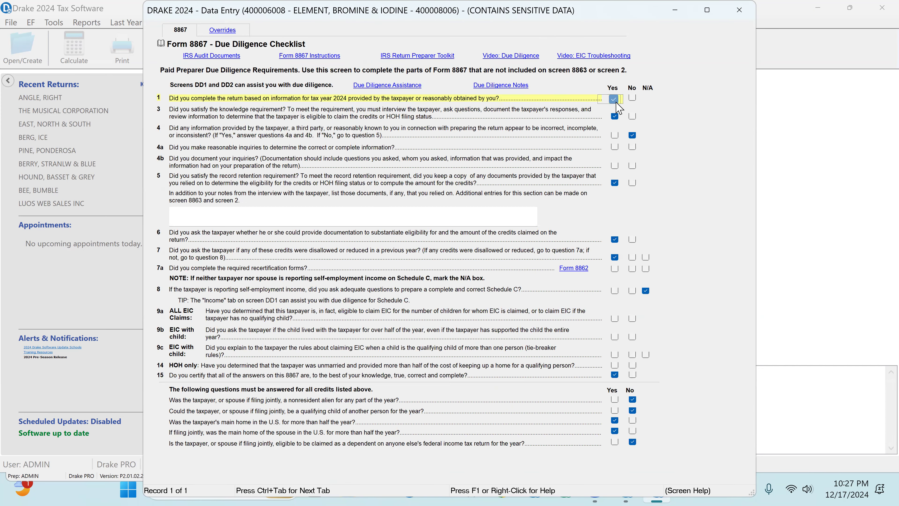
left_click(617, 117)
left_click(617, 118)
left_click(632, 135)
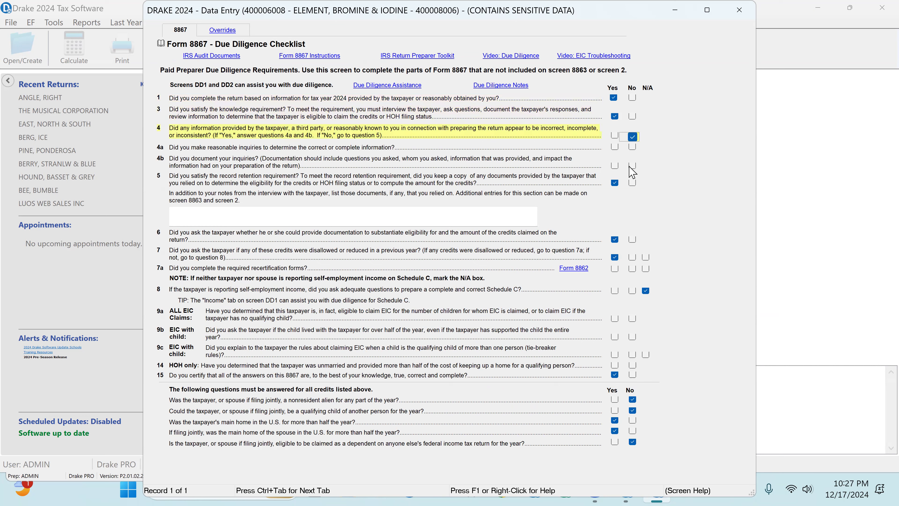
left_click(614, 183)
left_click(615, 183)
left_click(613, 239)
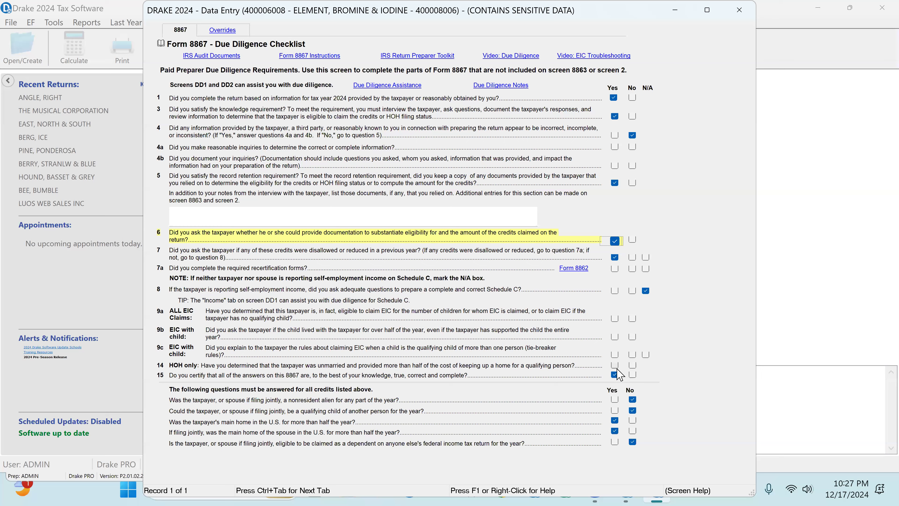
left_click(613, 375)
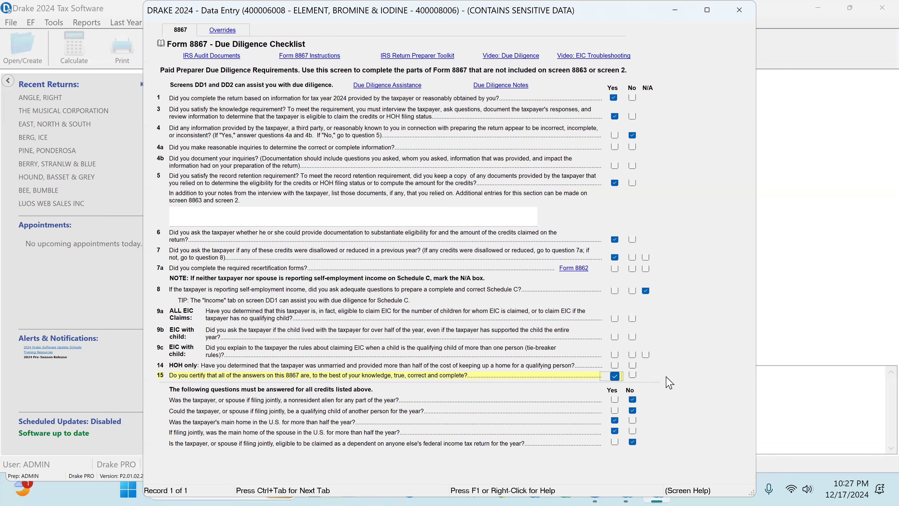
left_click(743, 16)
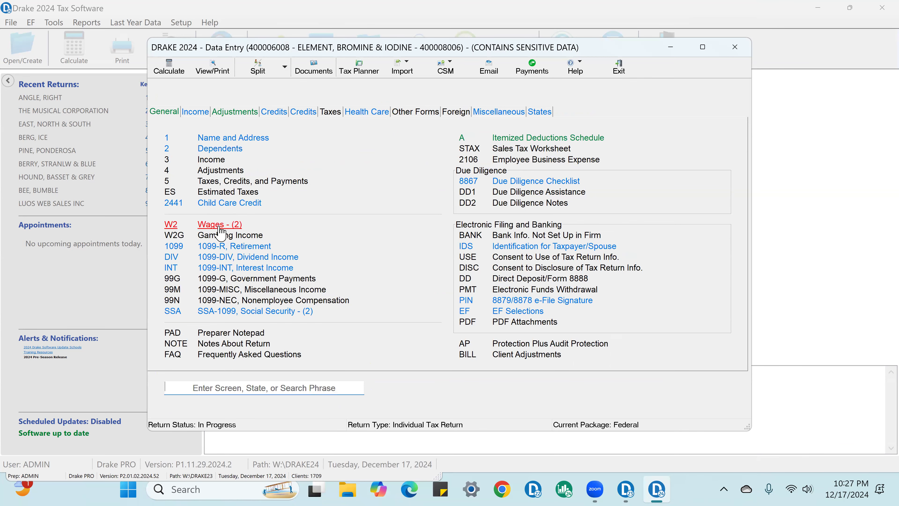
left_click(219, 227)
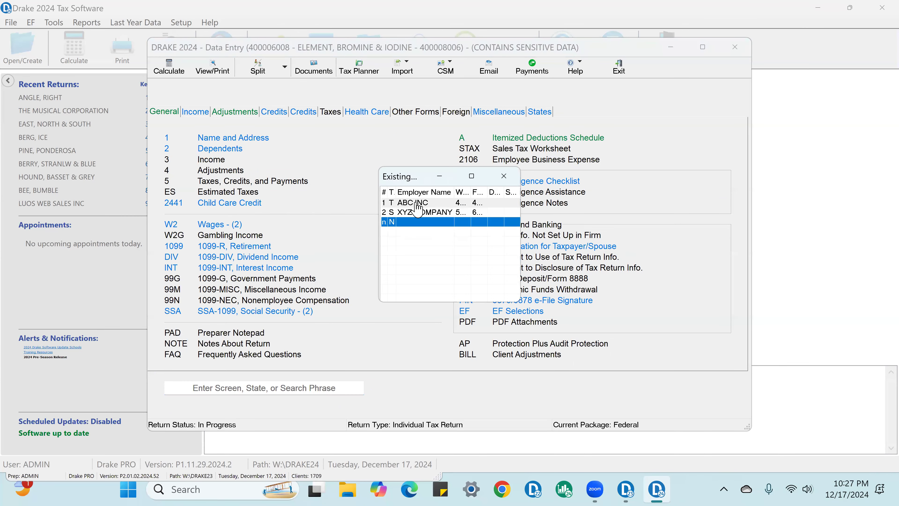
Verify W-2 box 1 wages: 40000 from ABC INC and 50000 from XYZ COMPANY
left_click(417, 204)
double_click(425, 202)
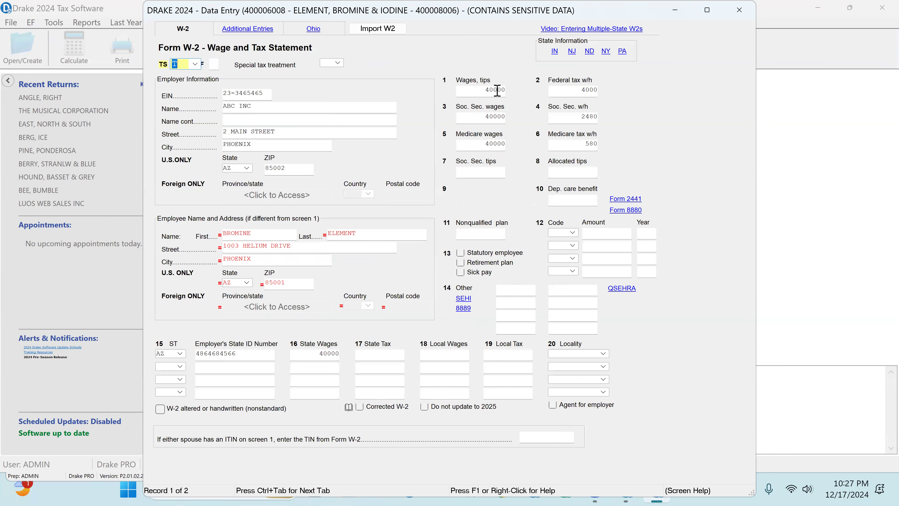
left_click(497, 90)
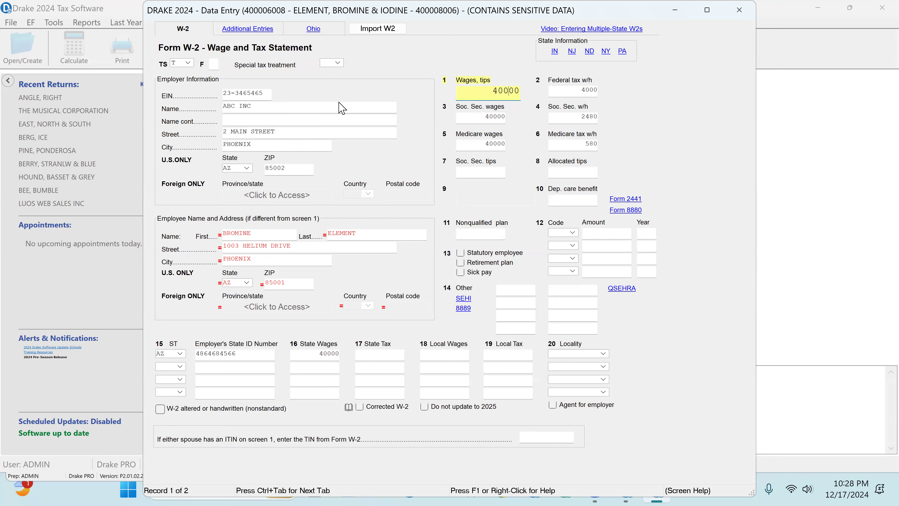
key("Page_Down")
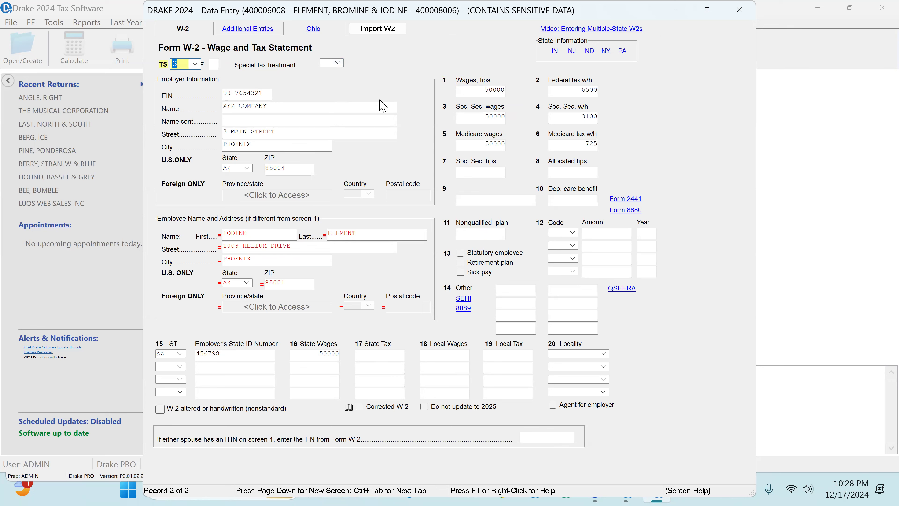
left_click(467, 89)
double_click(496, 90)
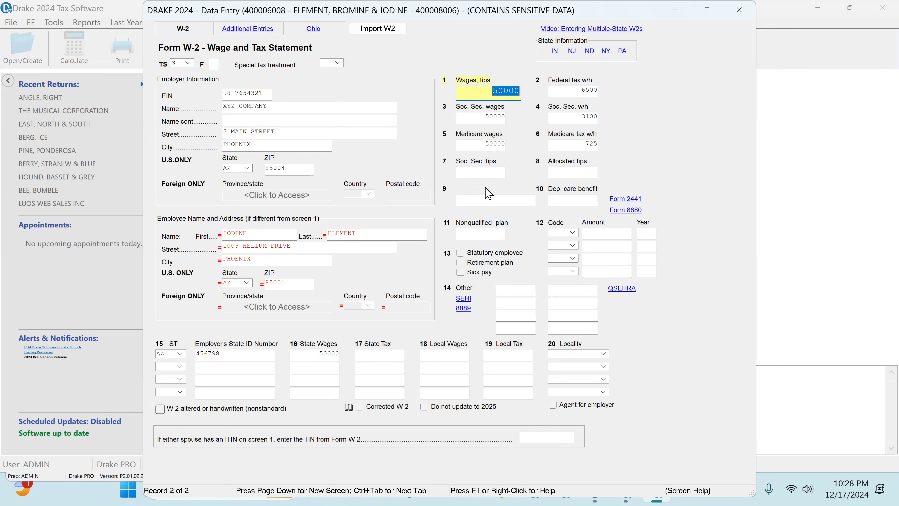
left_click(747, 13)
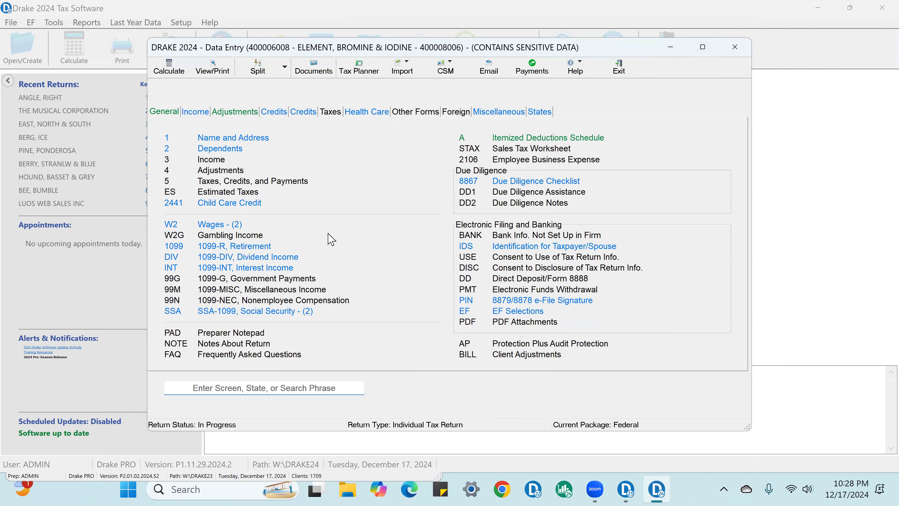
On Schedule C, review the profession, business name, code 531210, lines I and J, and 50000 gross receipts
left_click(195, 112)
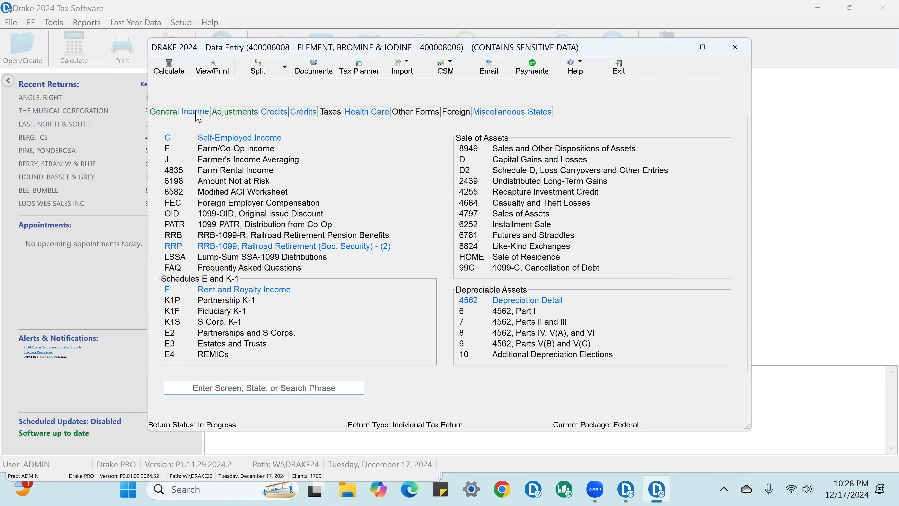
left_click(218, 139)
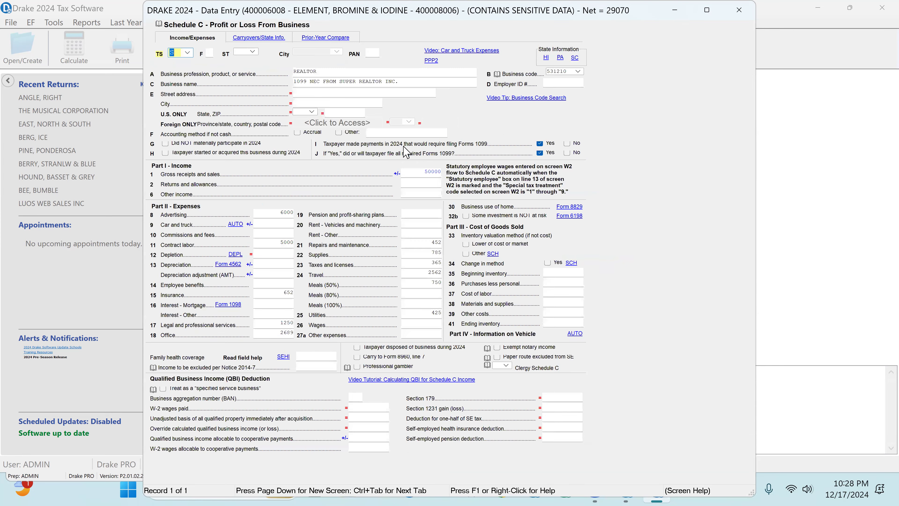
left_click(319, 74)
left_click(347, 82)
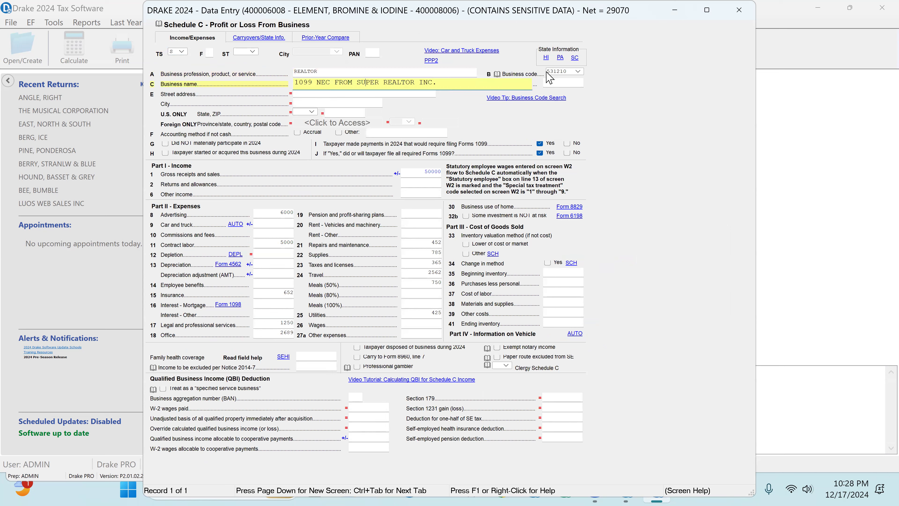
left_click(562, 72)
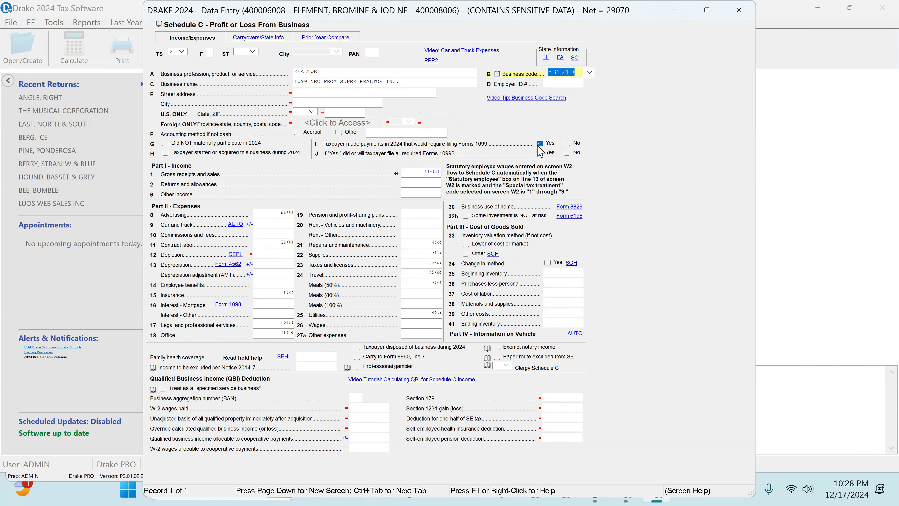
left_click(539, 144)
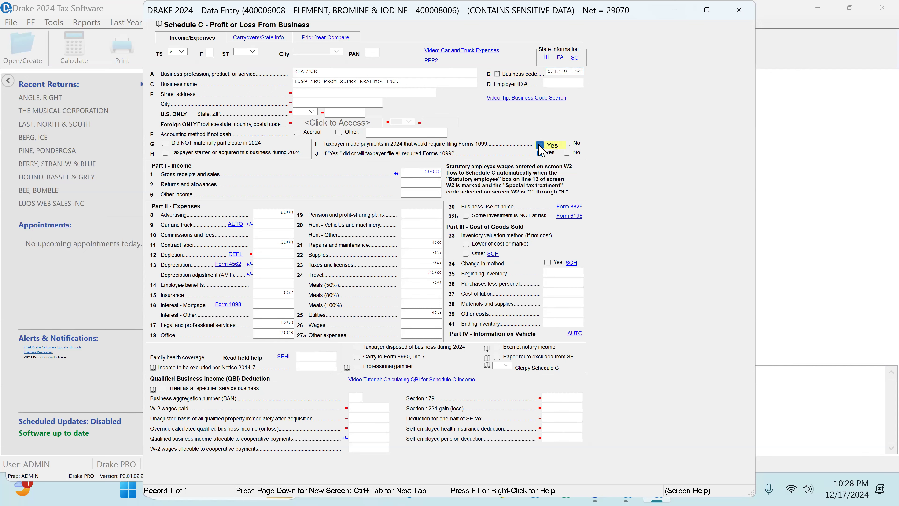
left_click(539, 153)
left_click(422, 173)
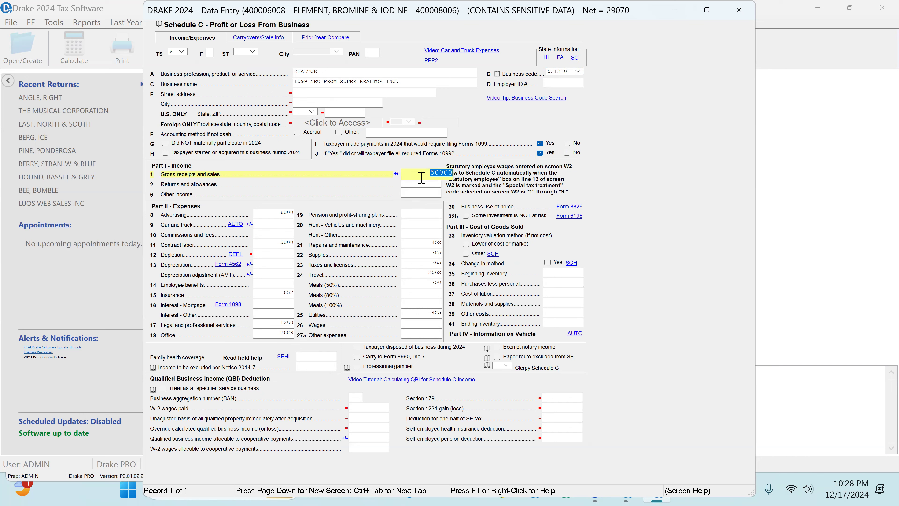
Check the Schedule C expenses from advertising to utilities, then Form 8829's 2500 total square feet
left_click(284, 211)
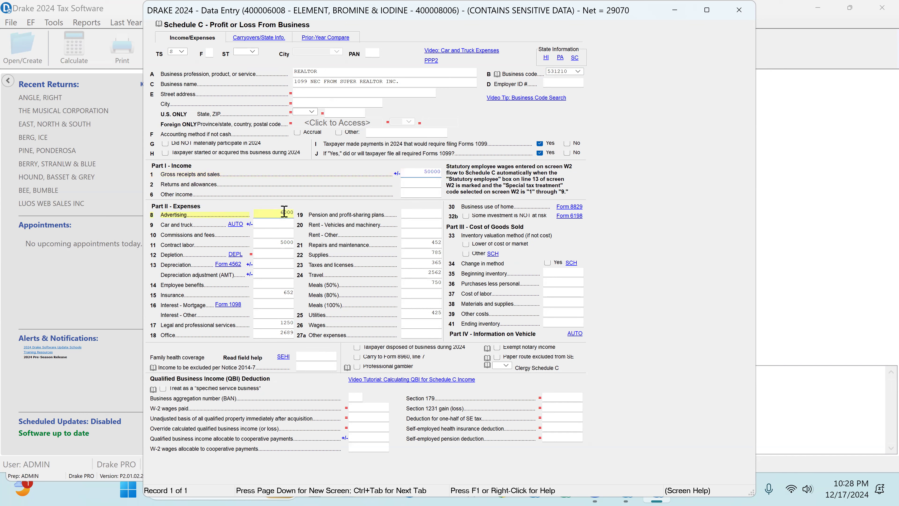
key("Return")
key("Return")
key("Return")
key("Return")
key("Return")
key("Return")
key("Return")
key("Return")
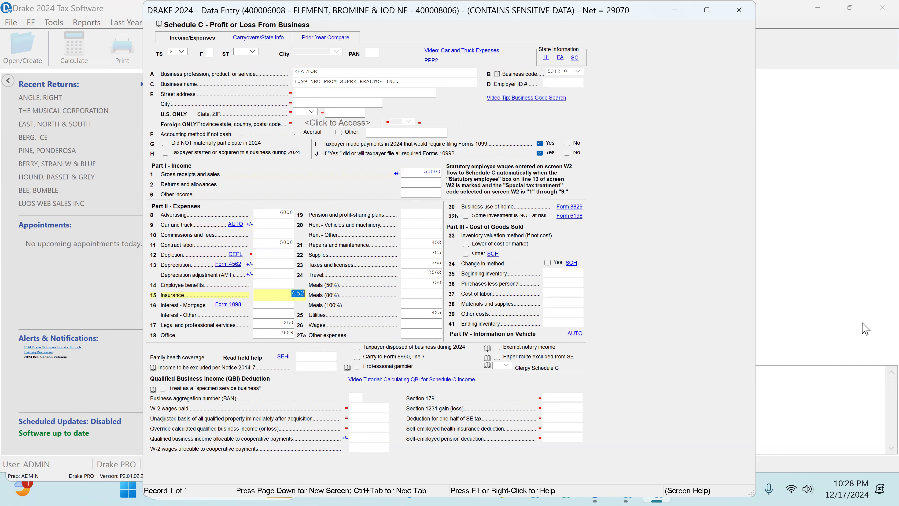
key("Return")
key("Return")
key("Return")
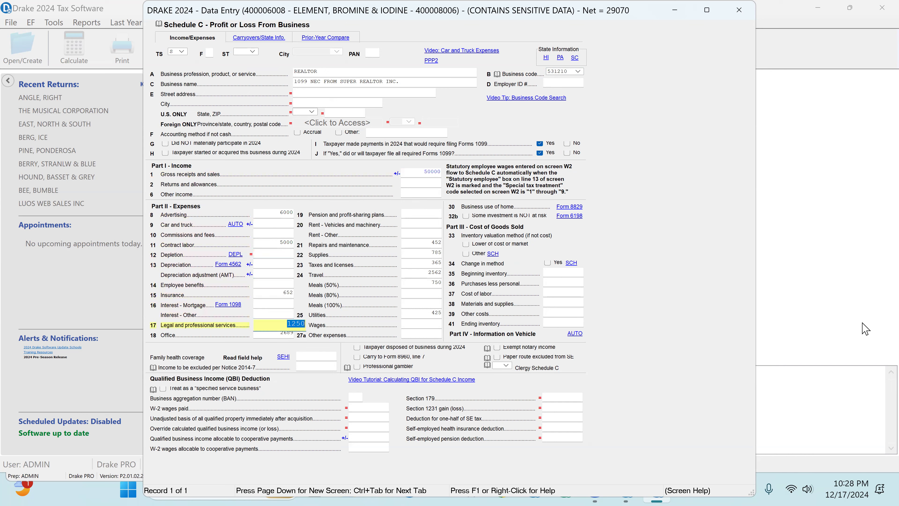
key("Return")
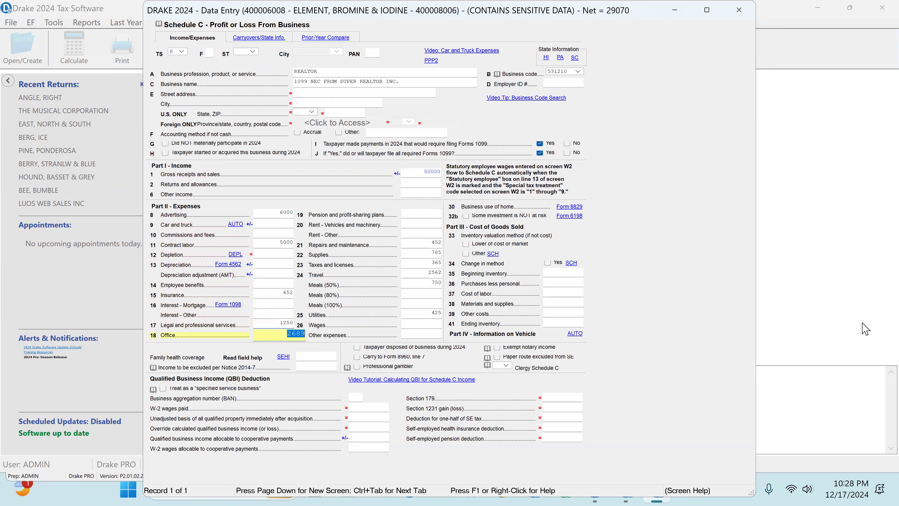
key("Return")
key("Return")
key("Return")
key("Return")
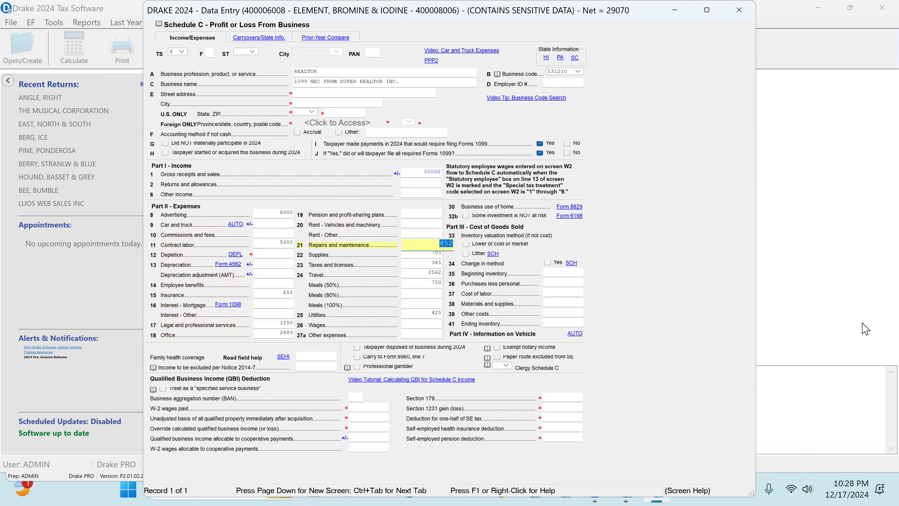
key("Return")
key("Return")
key("Return")
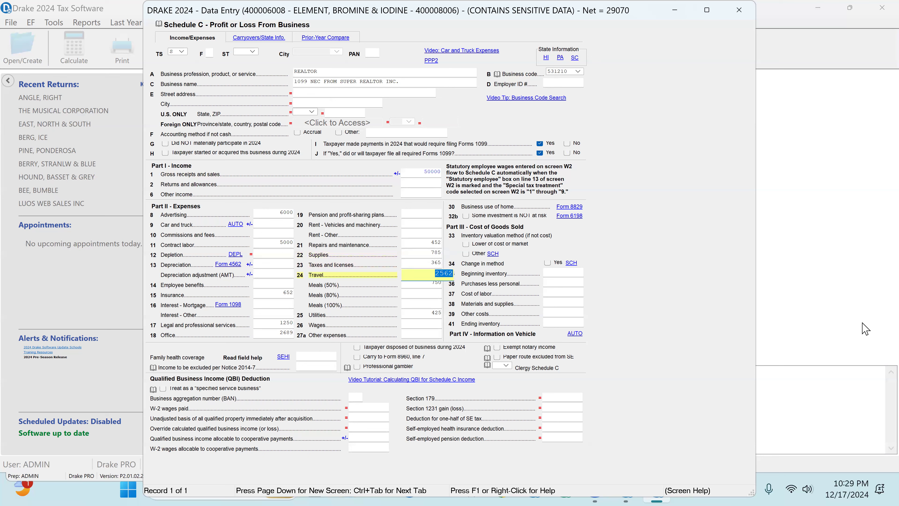
key("Return")
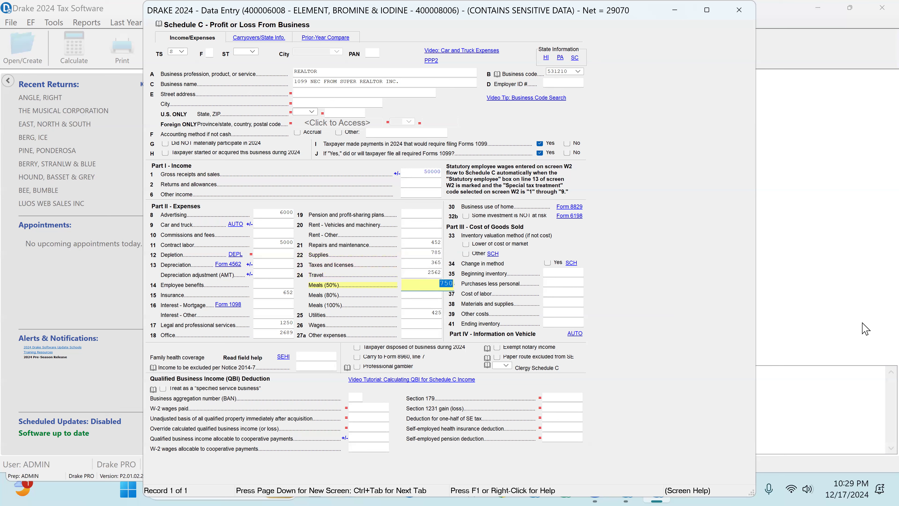
key("Return")
key("Return")
key("Return")
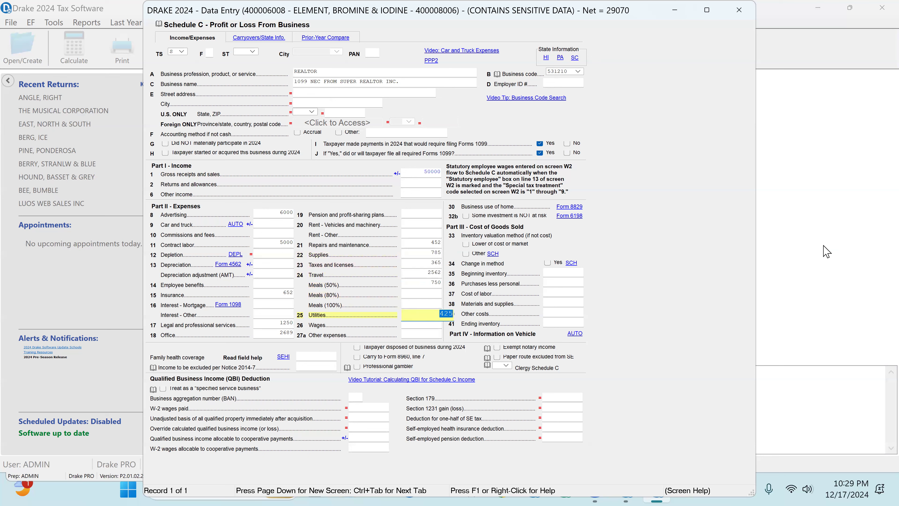
left_click(576, 208)
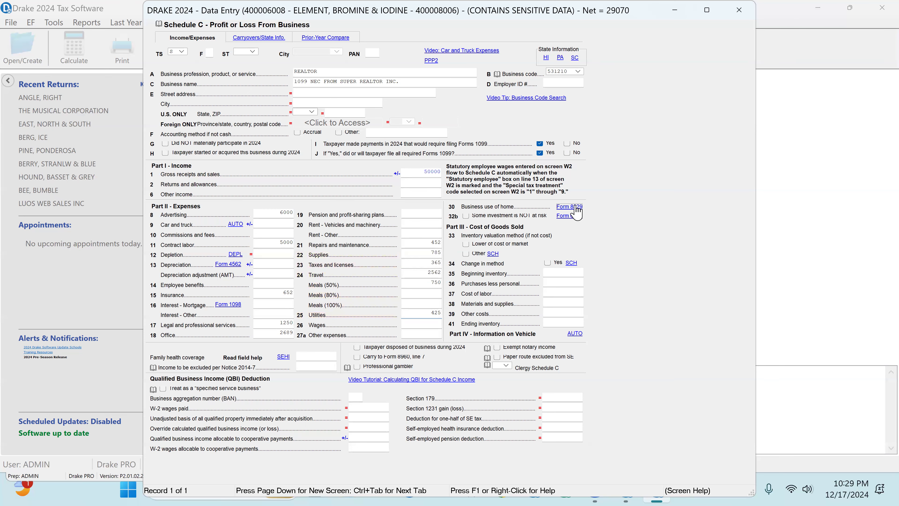
left_click(447, 66)
Review Form 8829 square footage and indirect expenses like 35000 mortgage interest and 4800 utilities, then close it
left_click(447, 75)
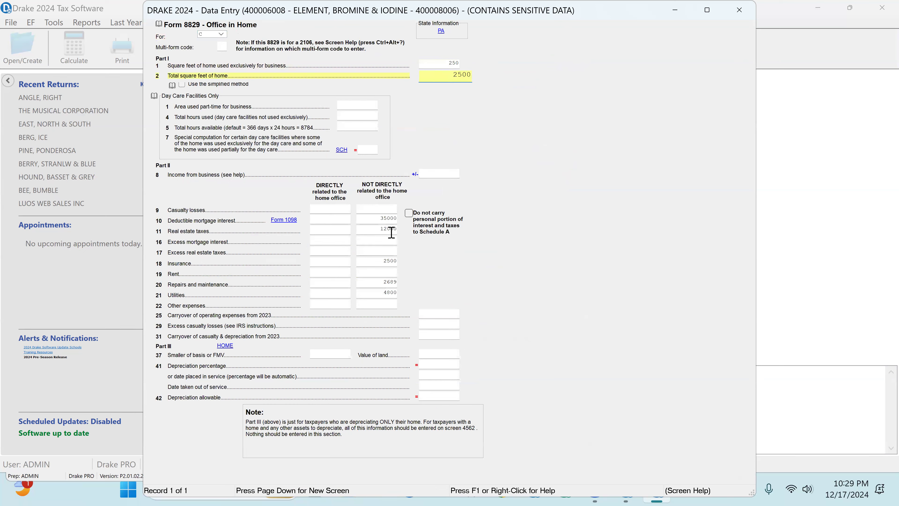
left_click(393, 218)
key("Tab")
key("Tab")
key("Tab")
key("Tab")
key("Tab")
key("Tab")
key("Tab")
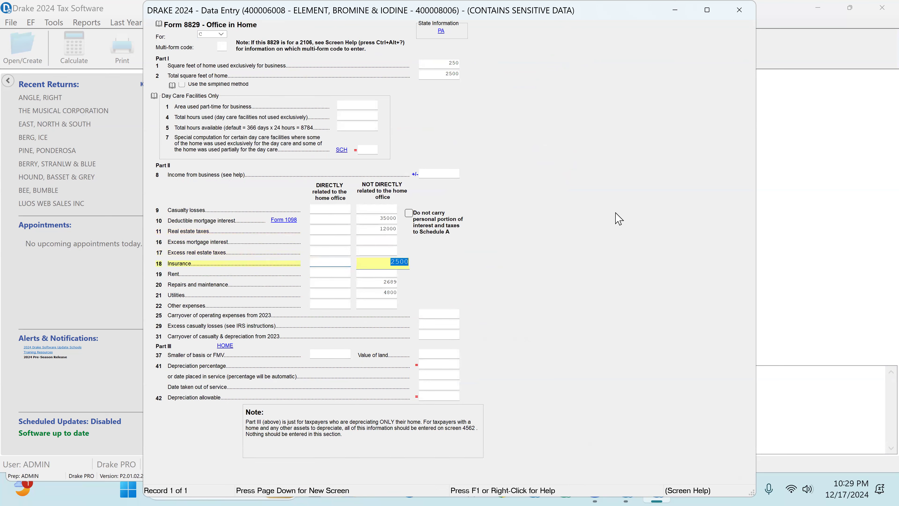
key("Tab")
key("Tab")
key("Tab")
key("Tab")
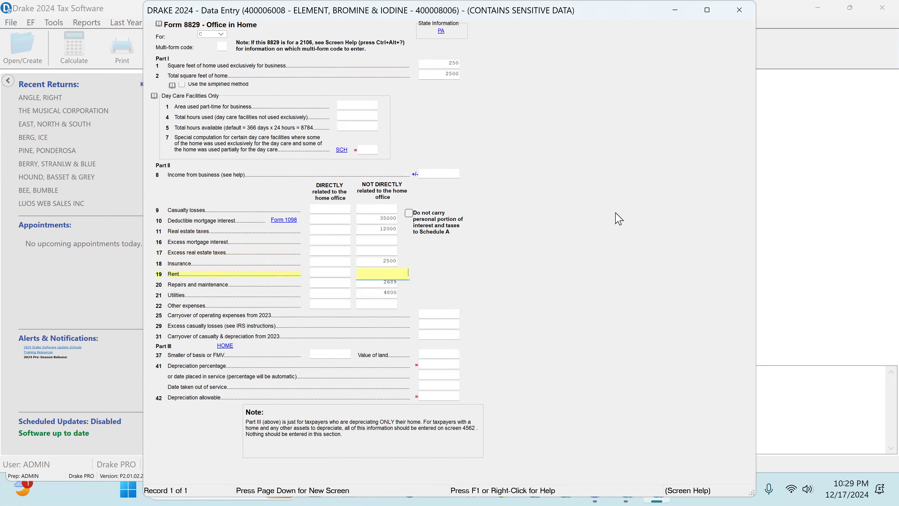
key("Tab")
key("Tab")
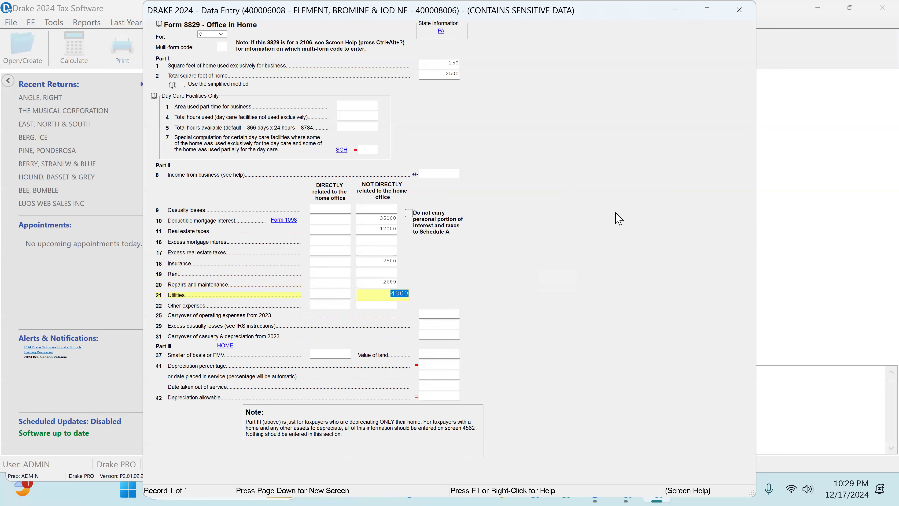
left_click(742, 12)
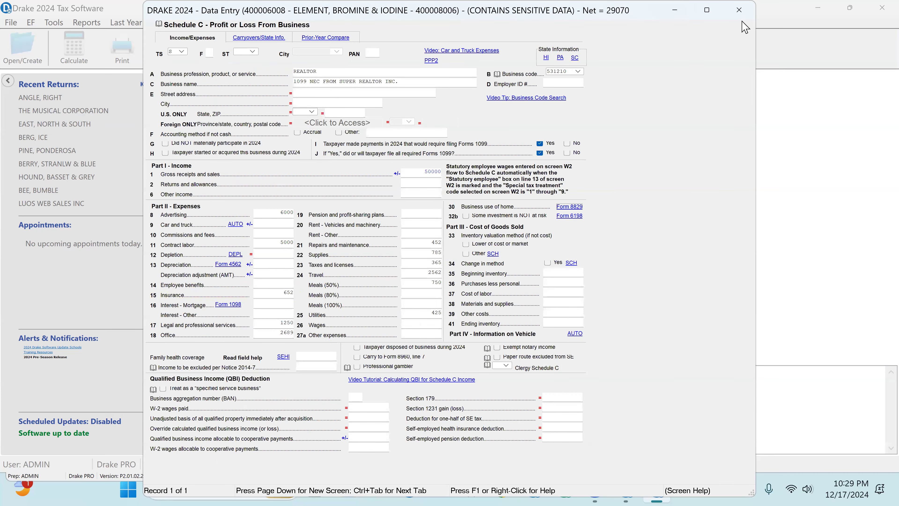
Open Schedule E and compare the rental income and expenses with the prior year
left_click(740, 10)
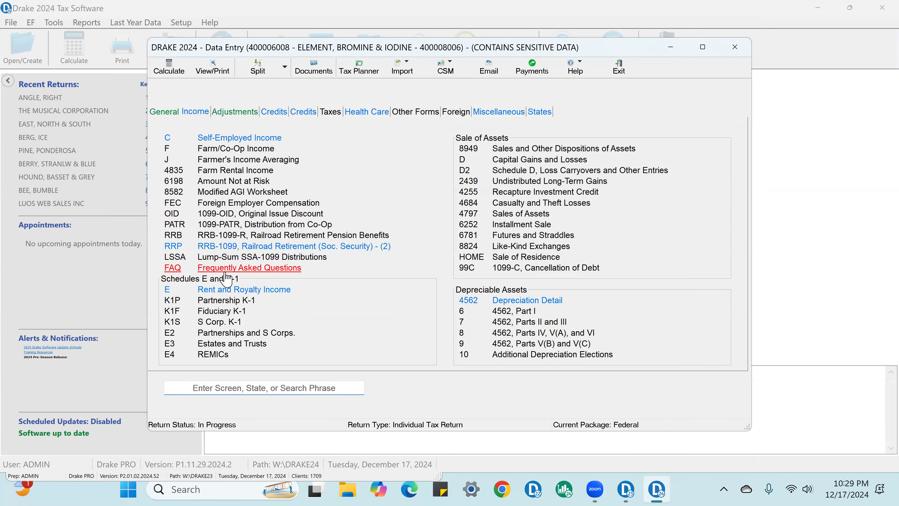
left_click(242, 290)
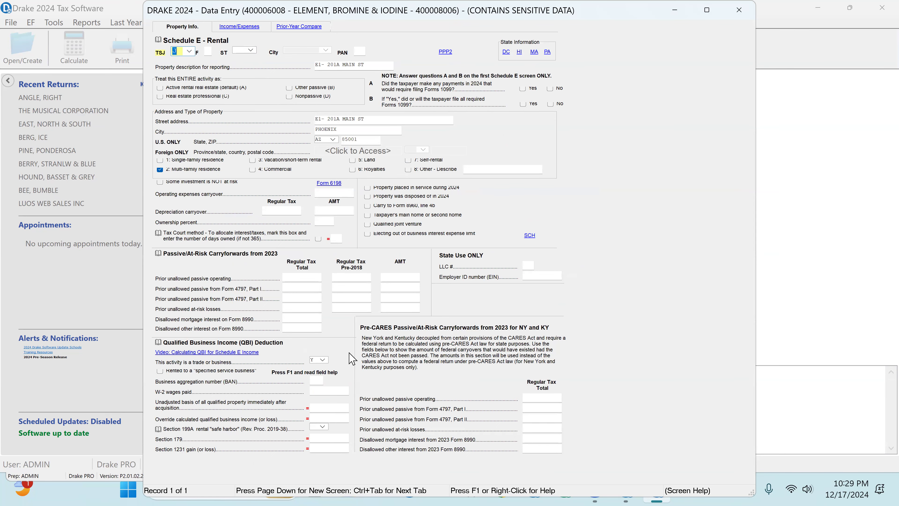
left_click(245, 27)
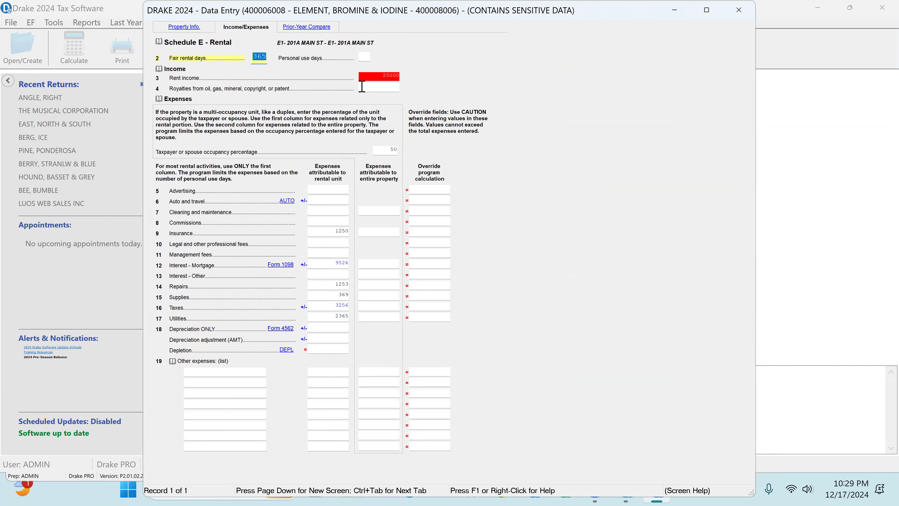
left_click(321, 29)
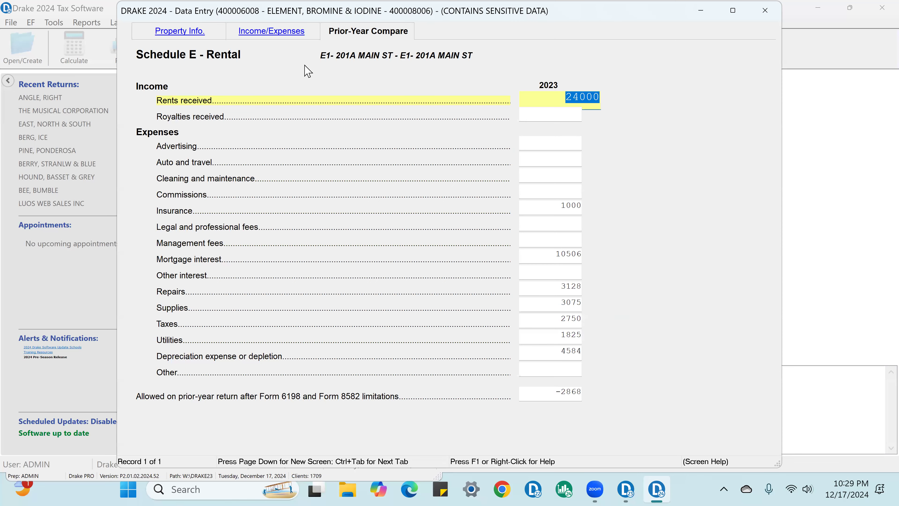
left_click(282, 37)
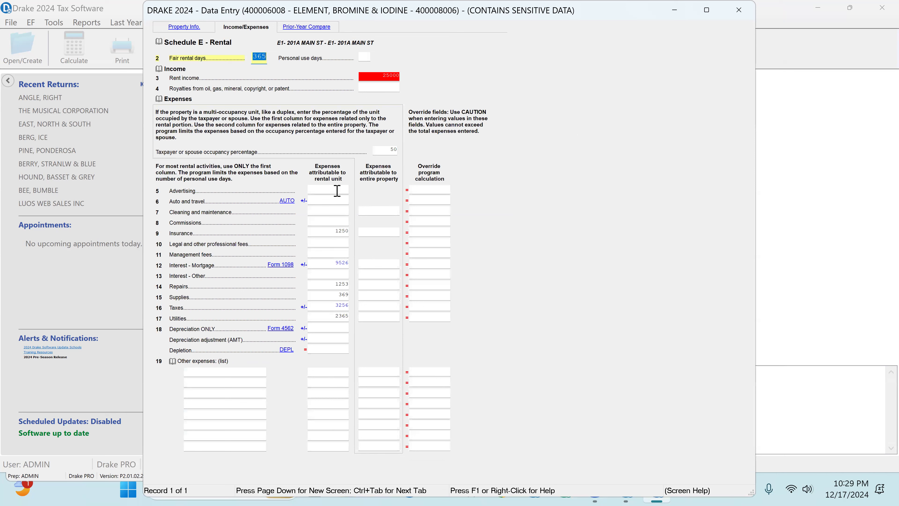
Check the rental insurance amount and the Form 4562 depreciation (cost 275000), then close Schedule E
left_click(340, 236)
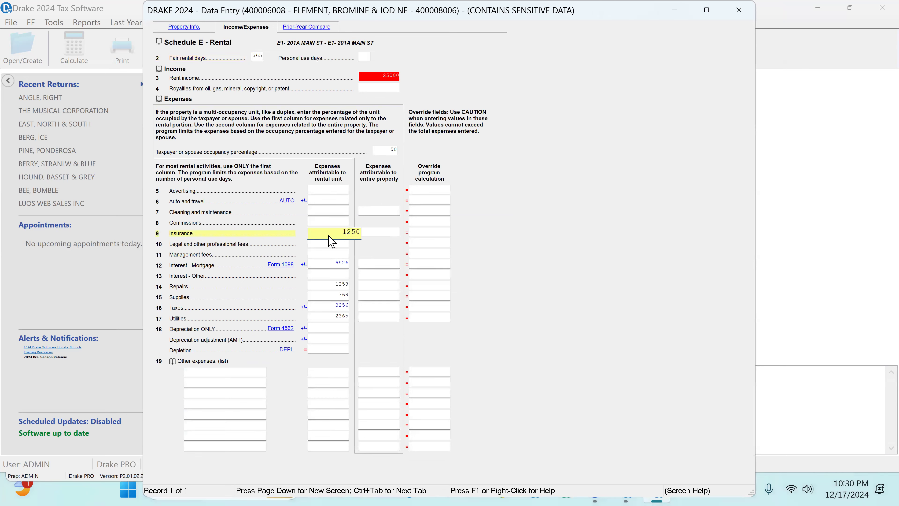
left_click(277, 329)
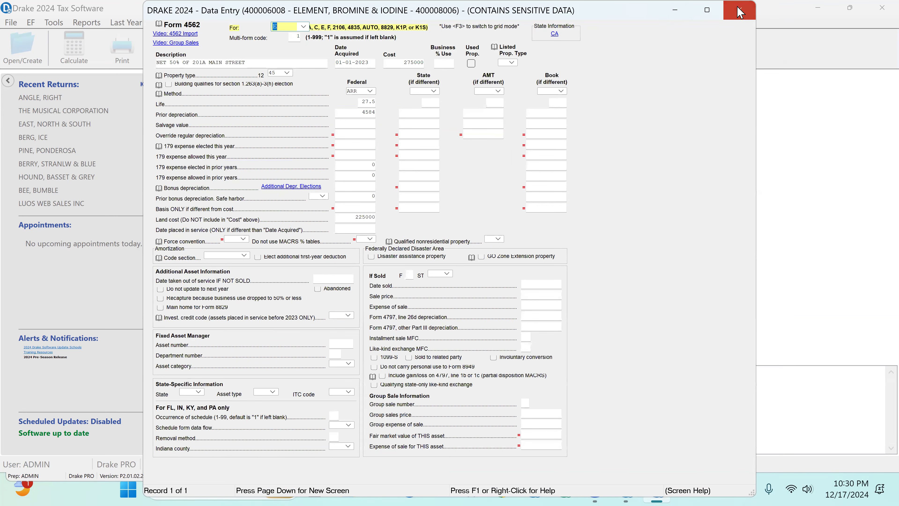
key("Escape")
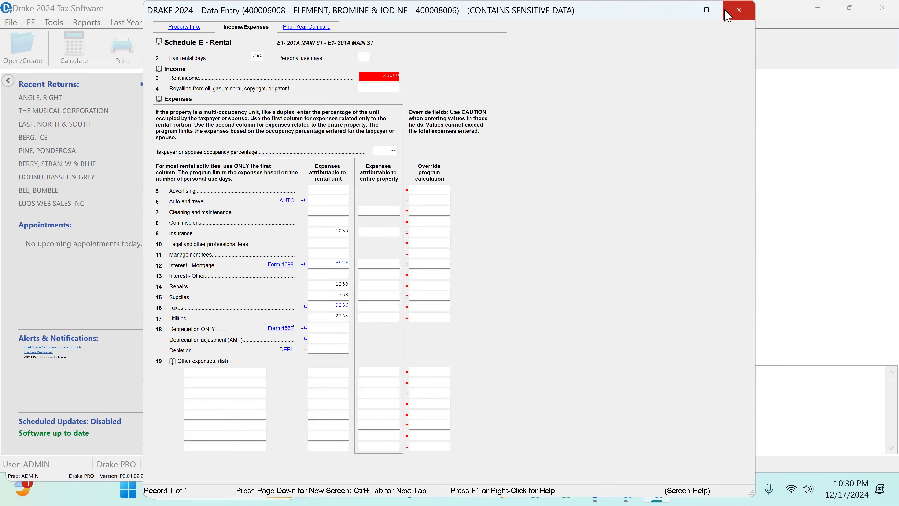
left_click(746, 11)
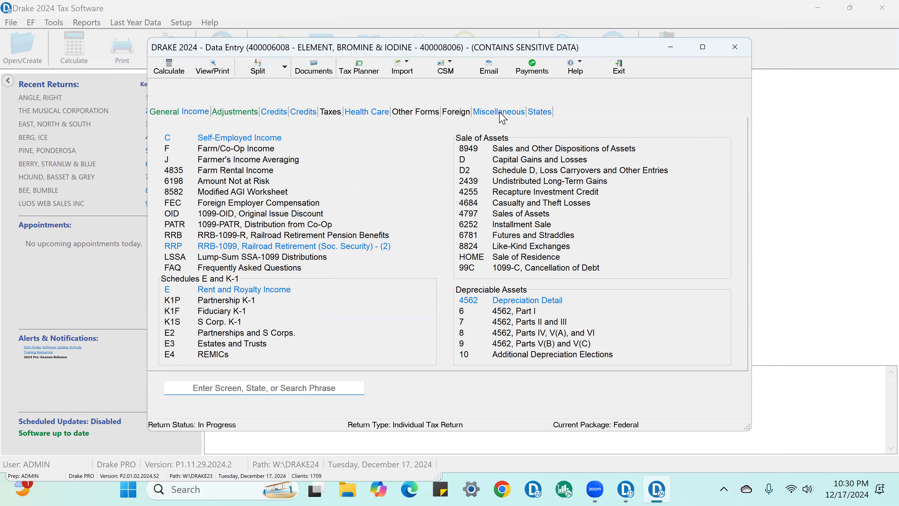
On the ABCV screen, mark the taxpayer's consent as signed and set the contact method to TEXT
left_click(498, 113)
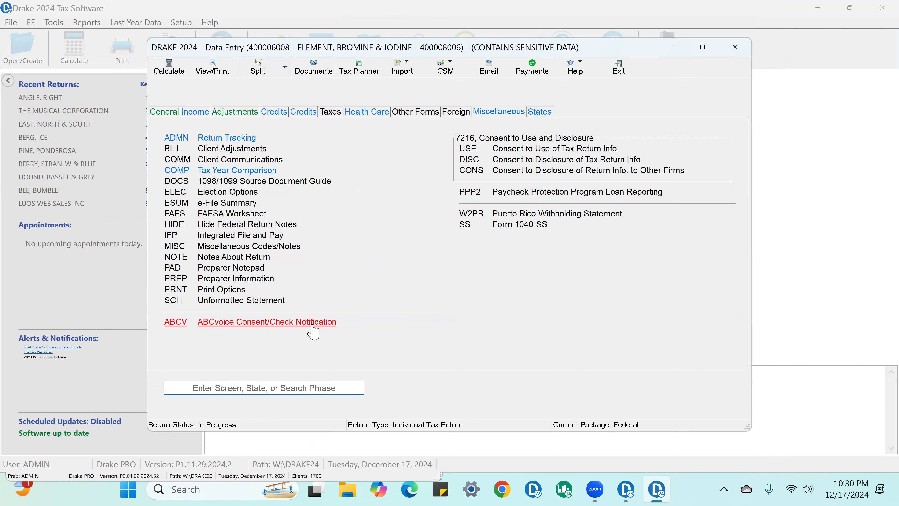
left_click(311, 322)
left_click(182, 162)
left_click(654, 227)
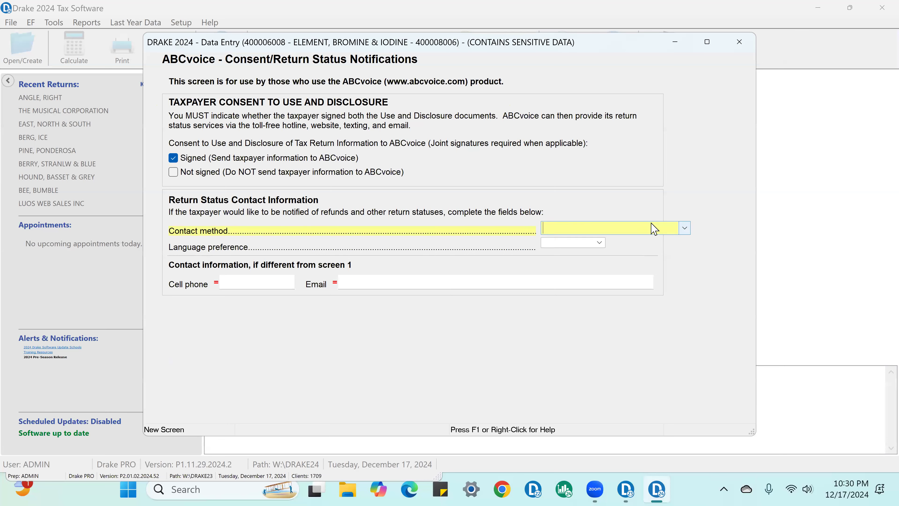
left_click(653, 227)
left_click(585, 253)
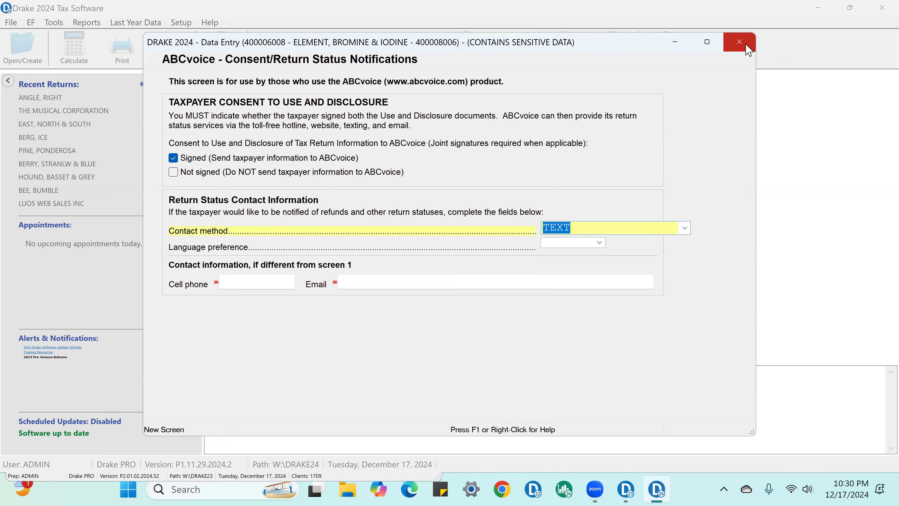
left_click(740, 41)
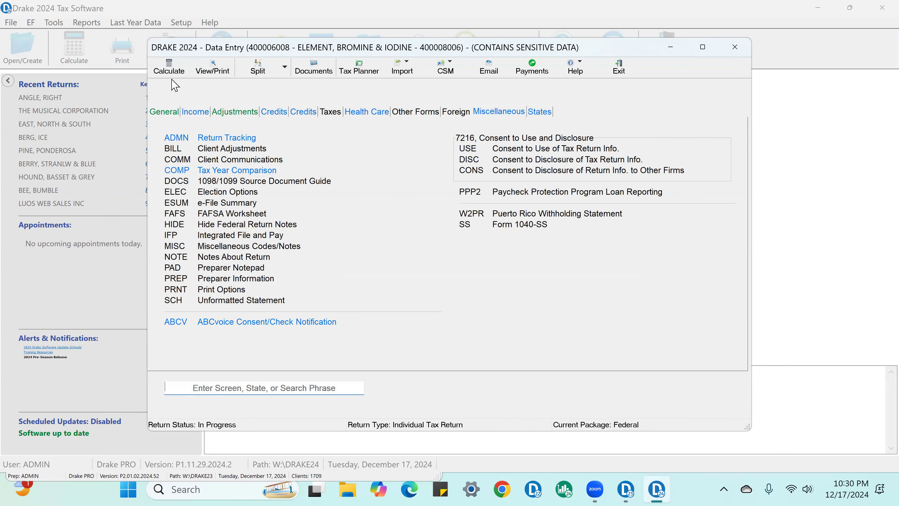
Clear all flags and calculate, giving a 212 refund with three EF messages
left_click(202, 69)
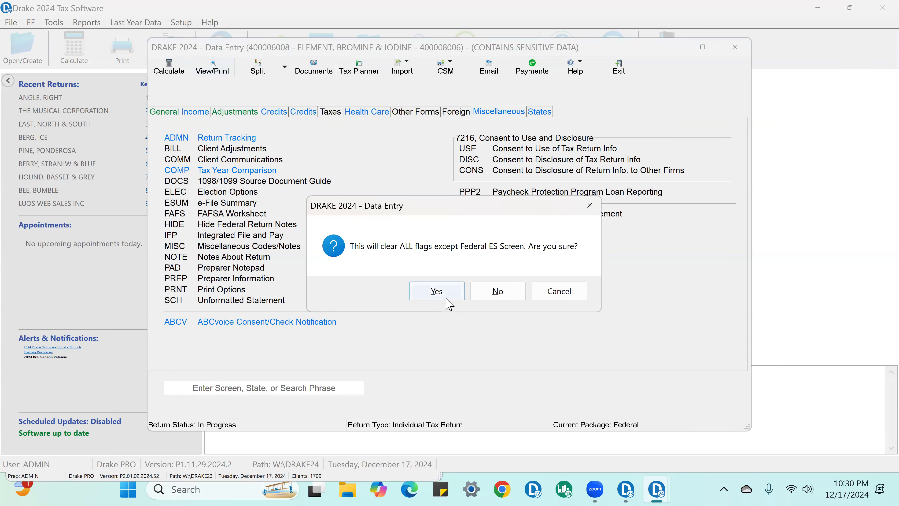
left_click(450, 297)
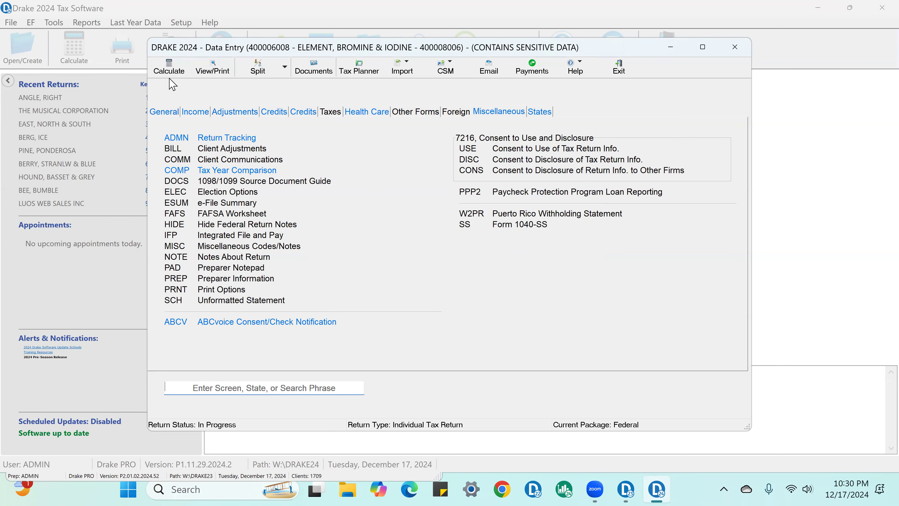
left_click(171, 73)
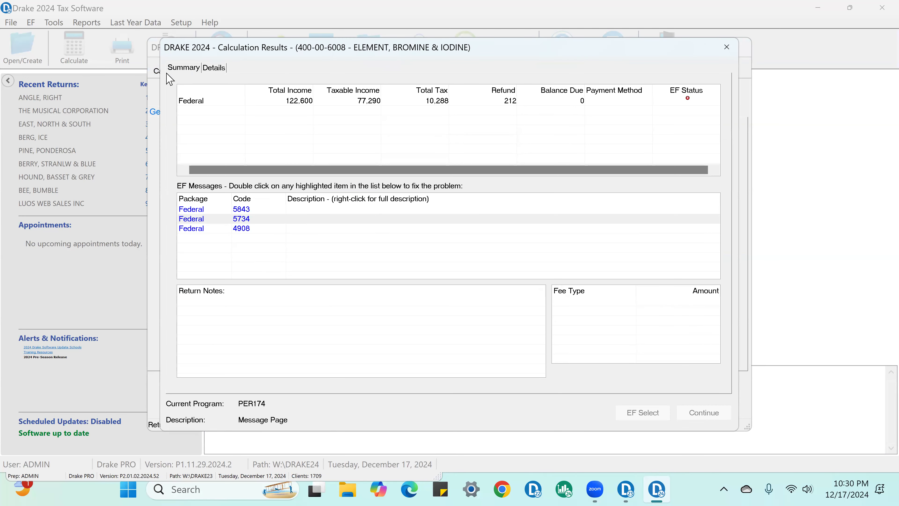
left_click(518, 297)
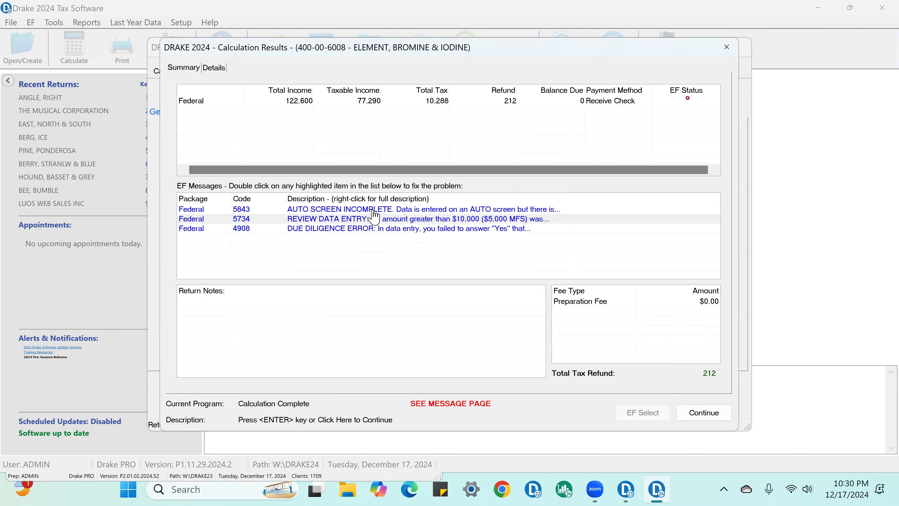
From EF message 5843, enter 4100 commuting miles on the Auto Expense Worksheet and recalculate
double_click(373, 209)
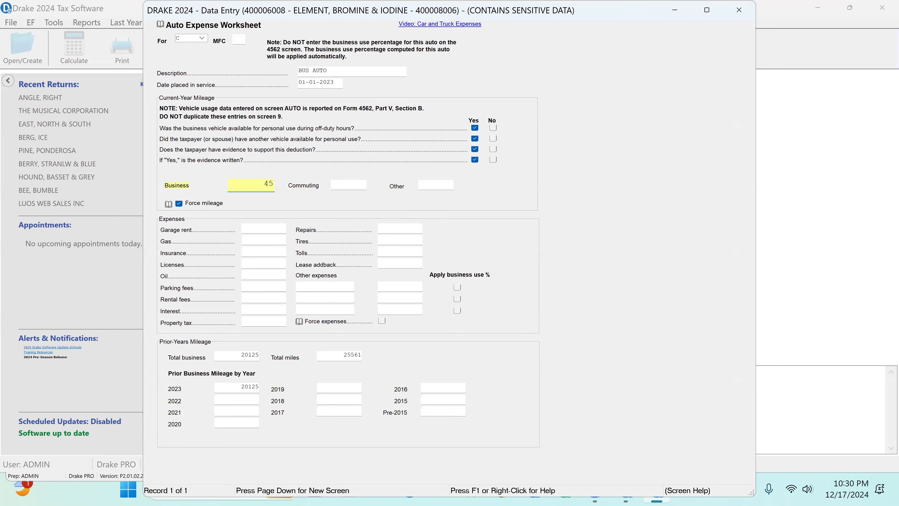
key("Tab")
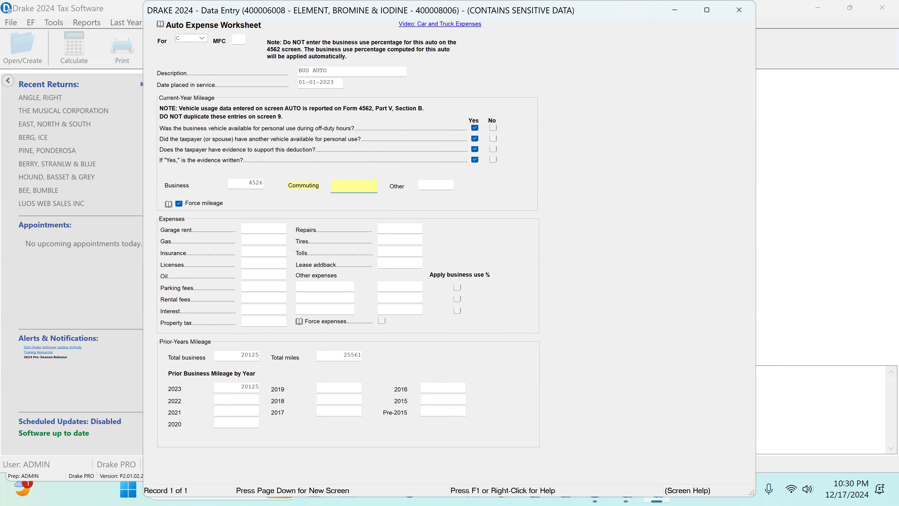
type("4100")
key("Tab")
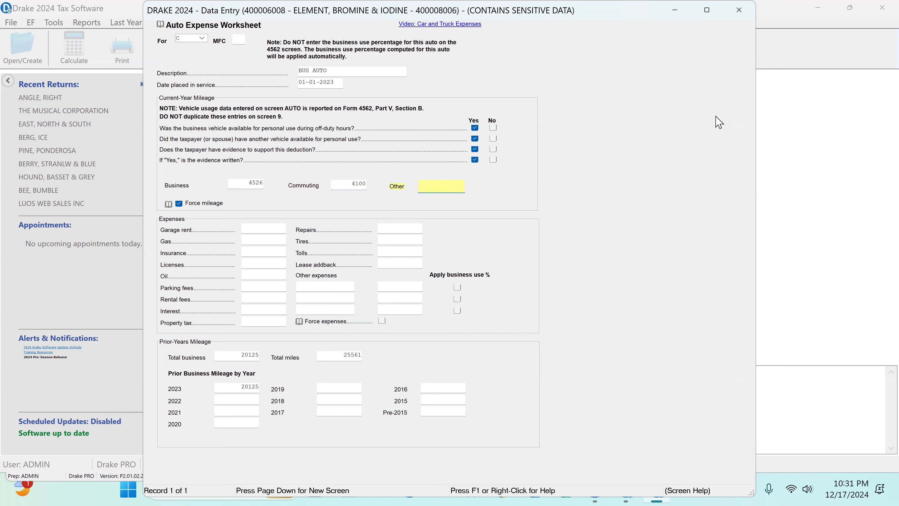
left_click(739, 9)
left_click(163, 68)
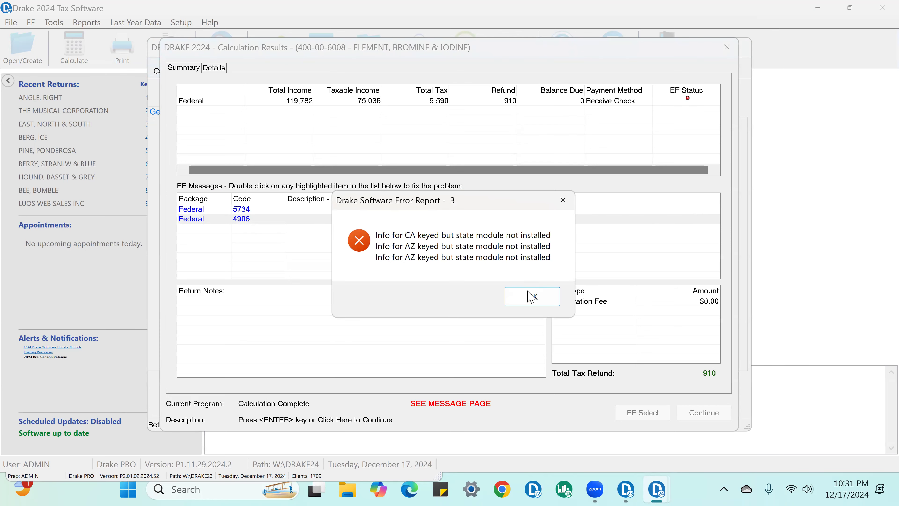
Confirm the 910 refund and open Form 8829 from EF message 5734
left_click(531, 296)
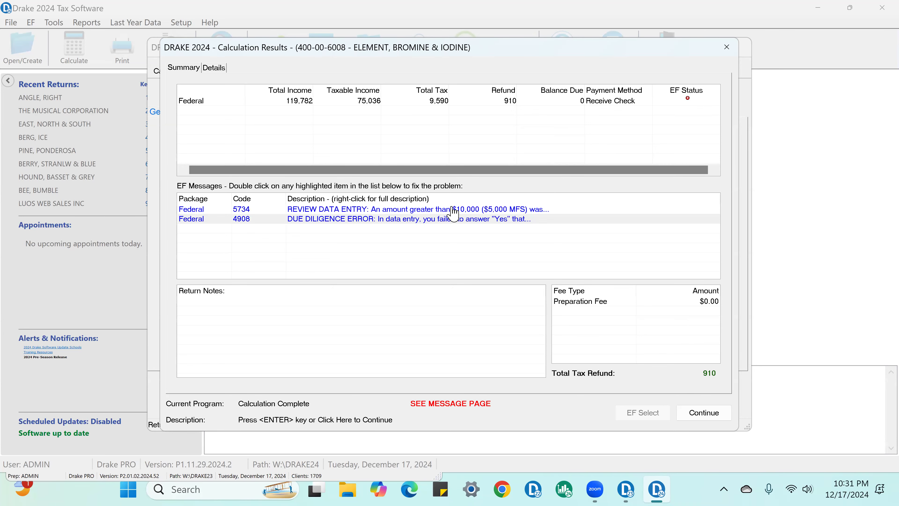
double_click(454, 212)
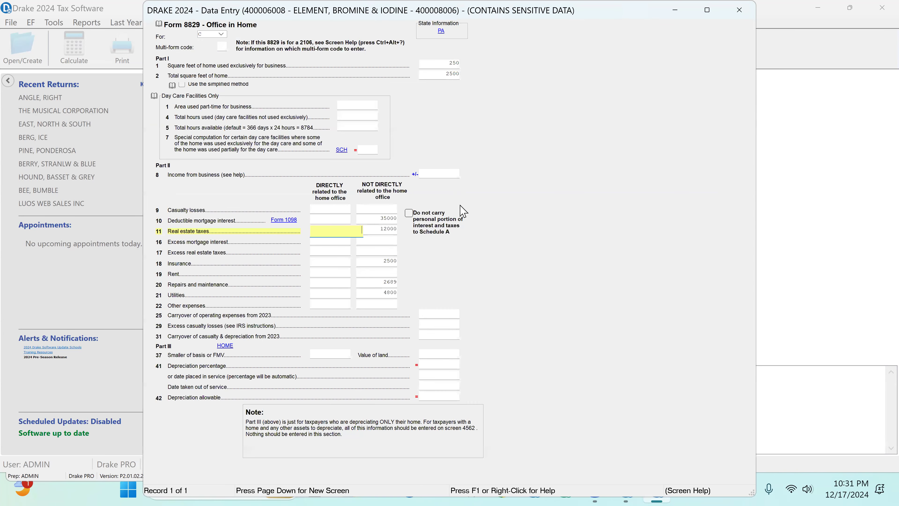
Change Form 8829 indirect real estate taxes from 12000 to 10000 and close the form
left_click(374, 228)
type("1")
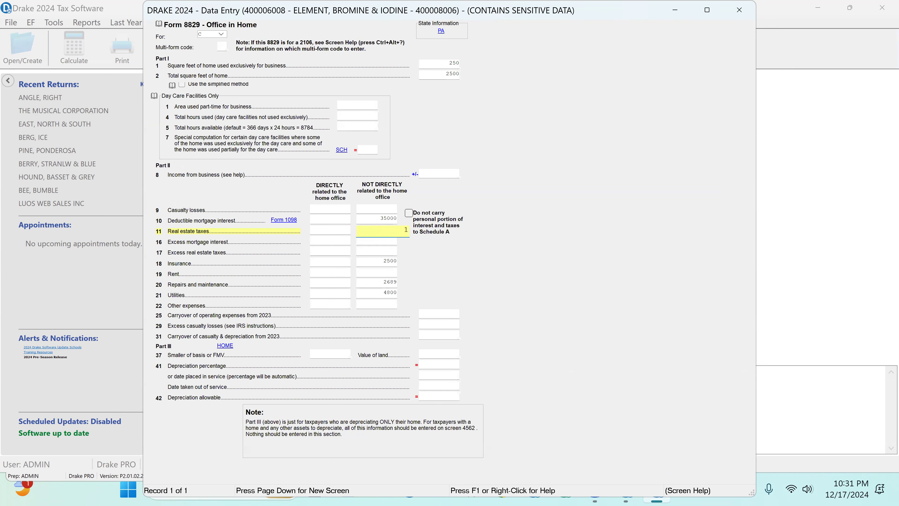
key("Return")
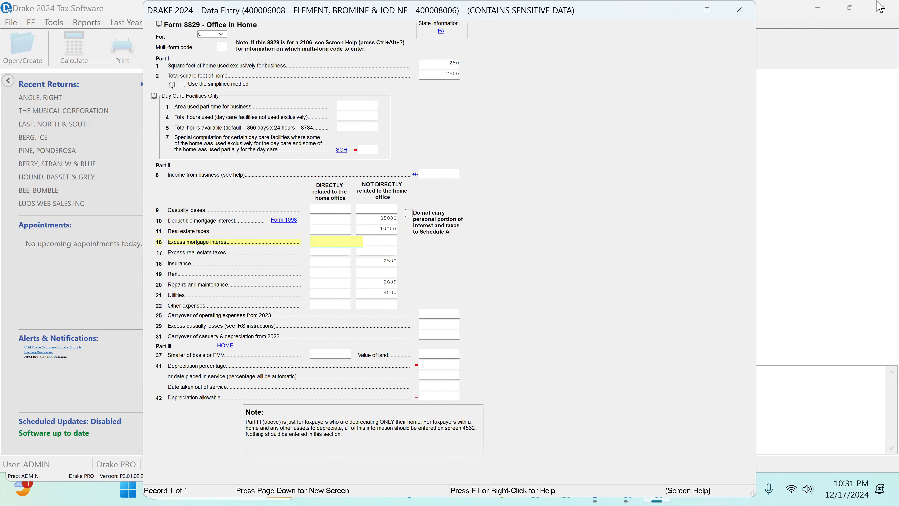
left_click(746, 15)
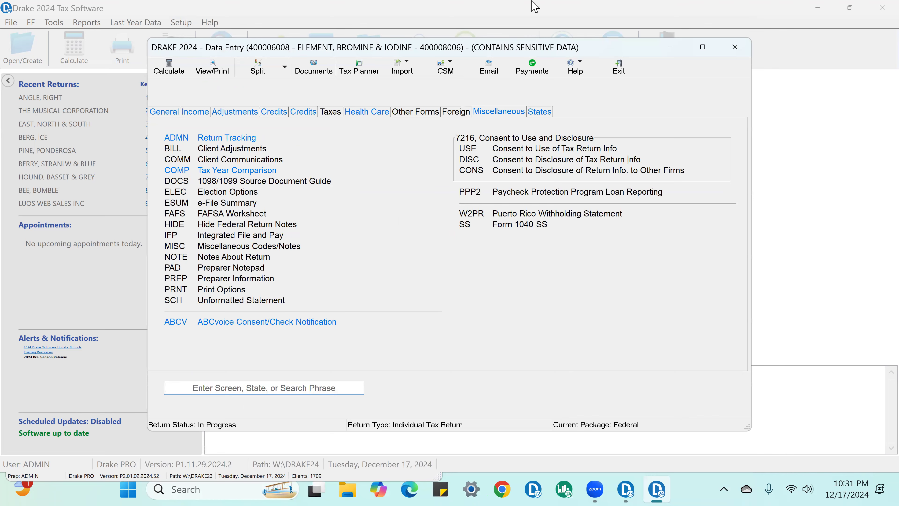
Recalculate to an 864 refund and read the full text of due diligence message 4908
left_click(159, 71)
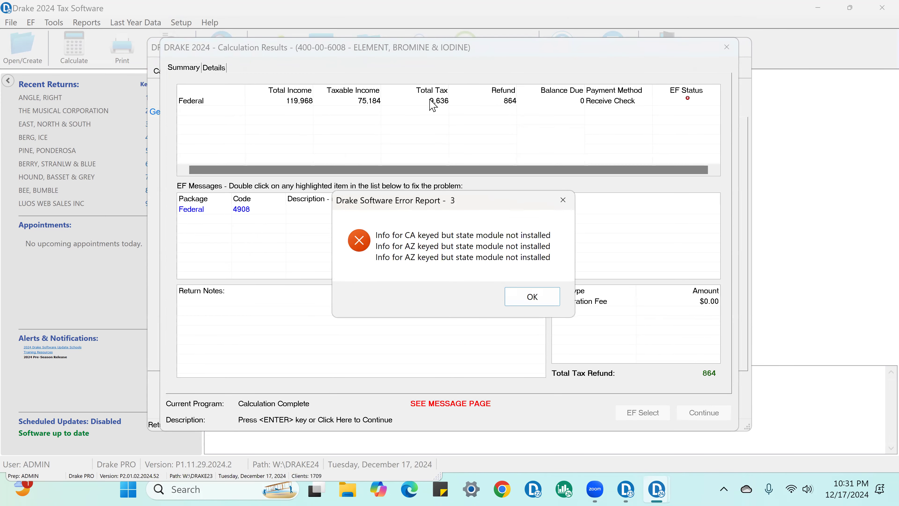
left_click(533, 297)
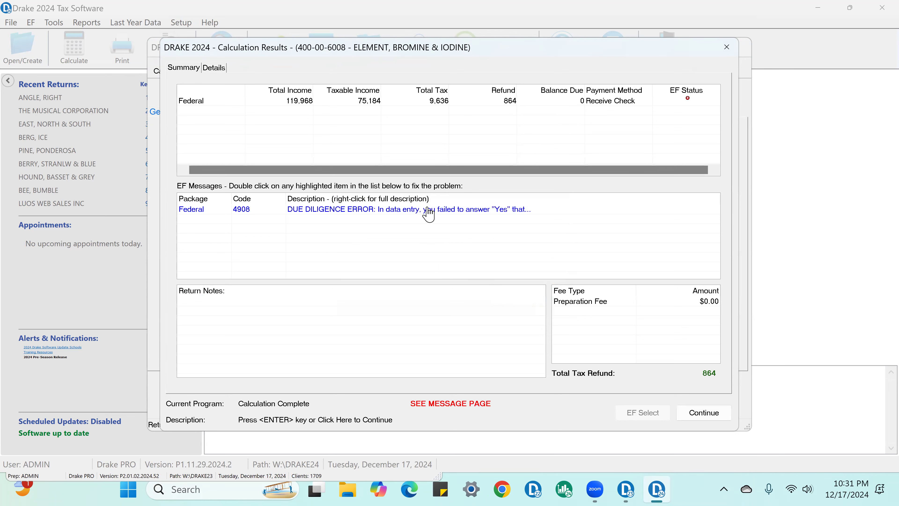
left_click(427, 209)
right_click(428, 208)
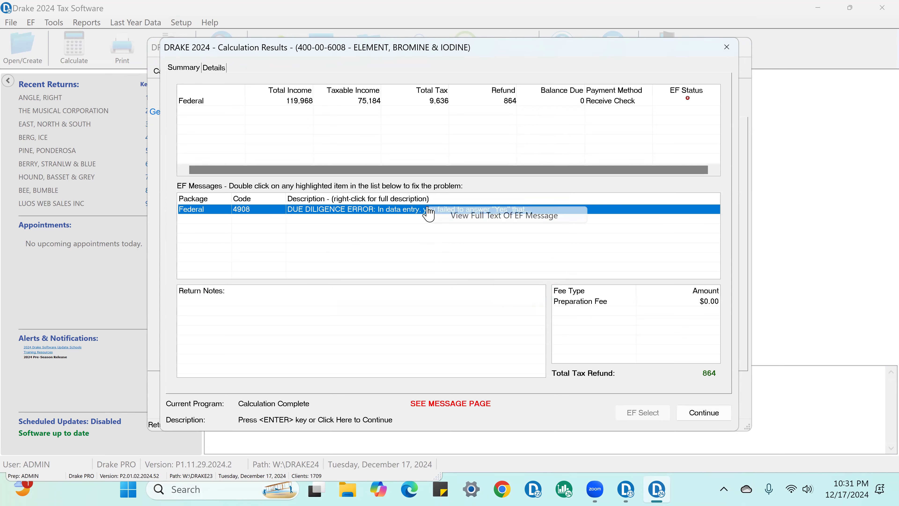
left_click(453, 216)
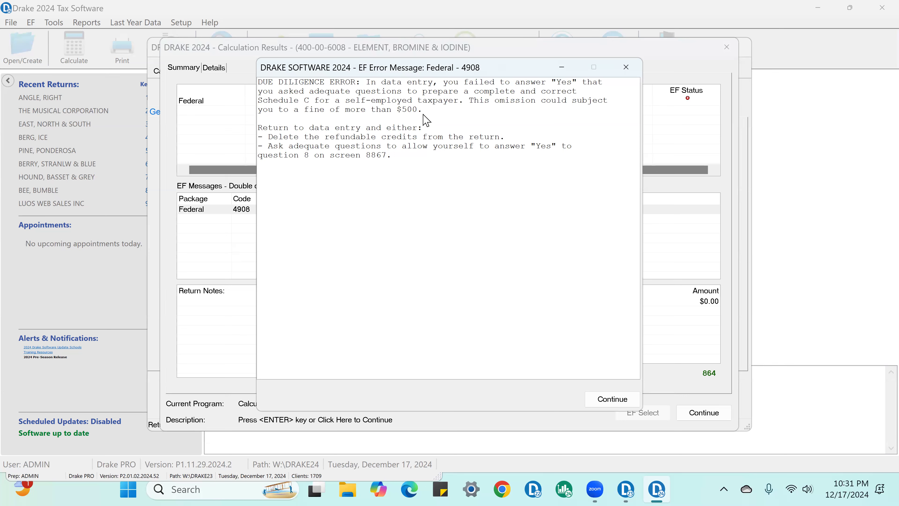
left_click(627, 72)
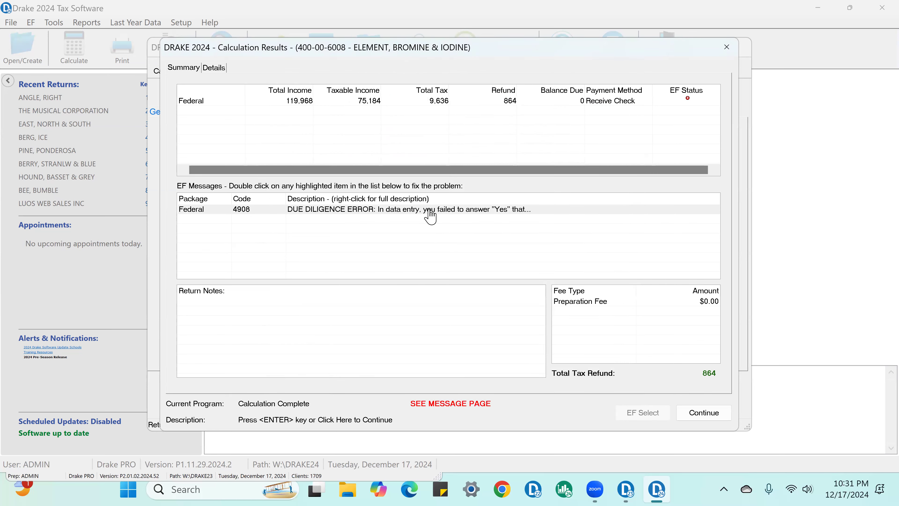
right_click(434, 214)
left_click(460, 219)
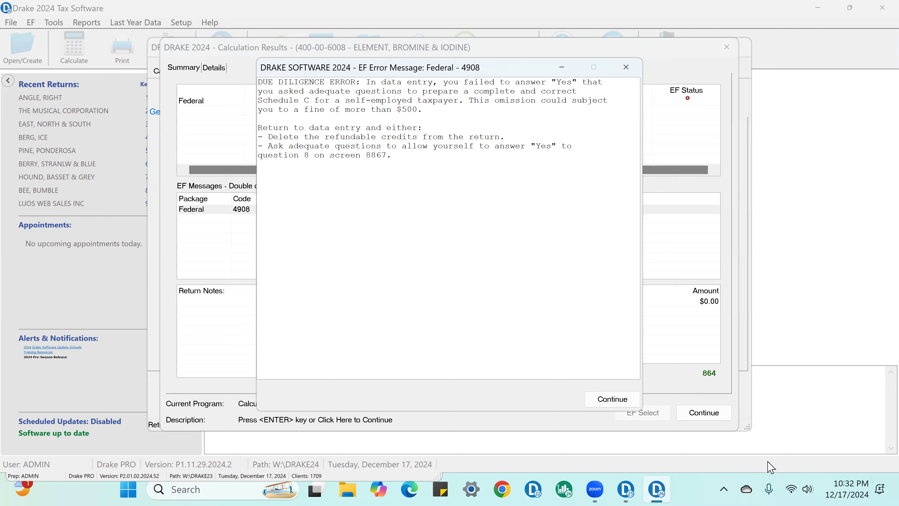
left_click(624, 400)
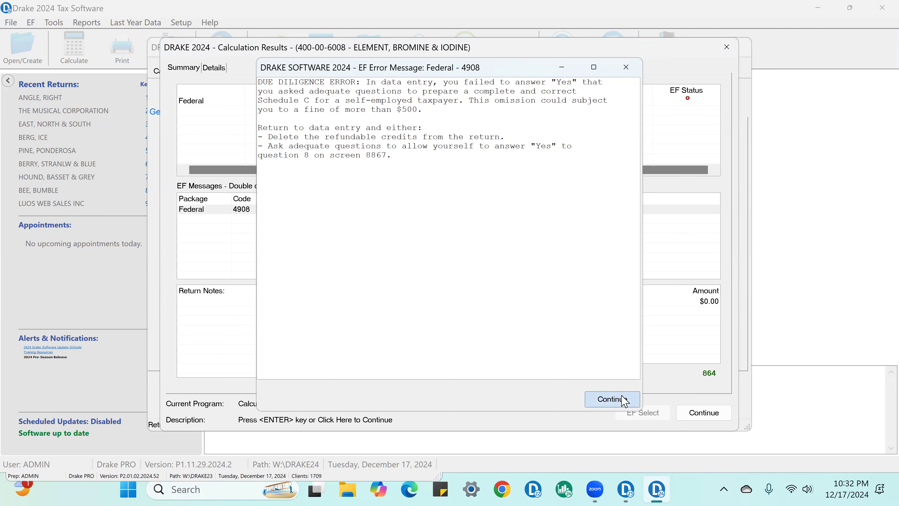
Answer Yes to Form 8867 question 8 and open the Due Diligence Assistance income questions
double_click(479, 212)
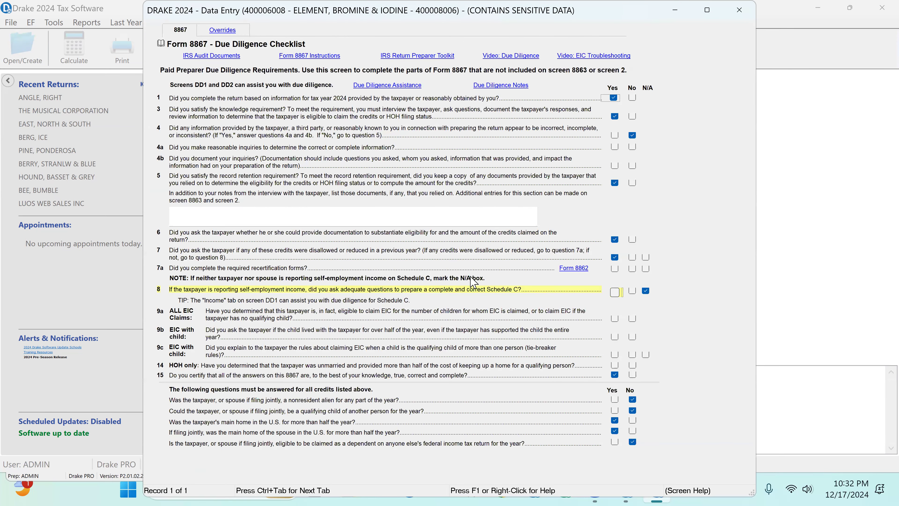
left_click(615, 292)
left_click(397, 87)
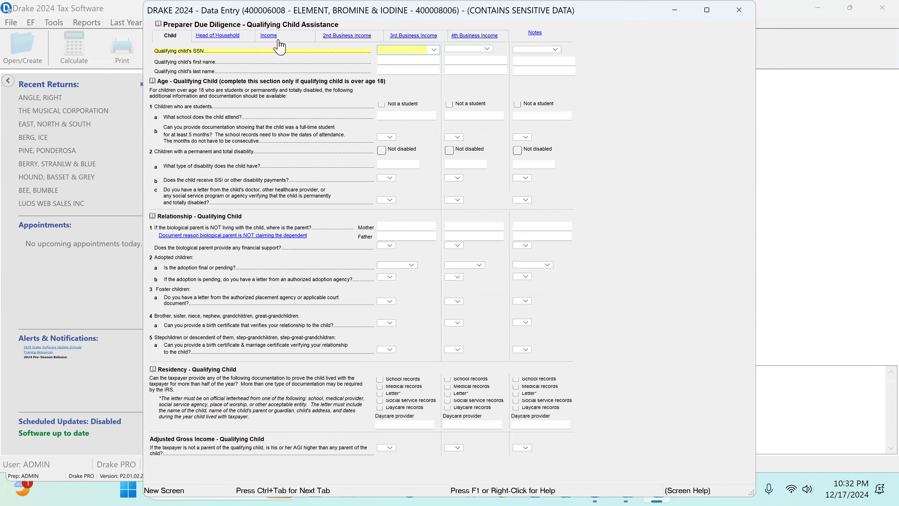
left_click(278, 39)
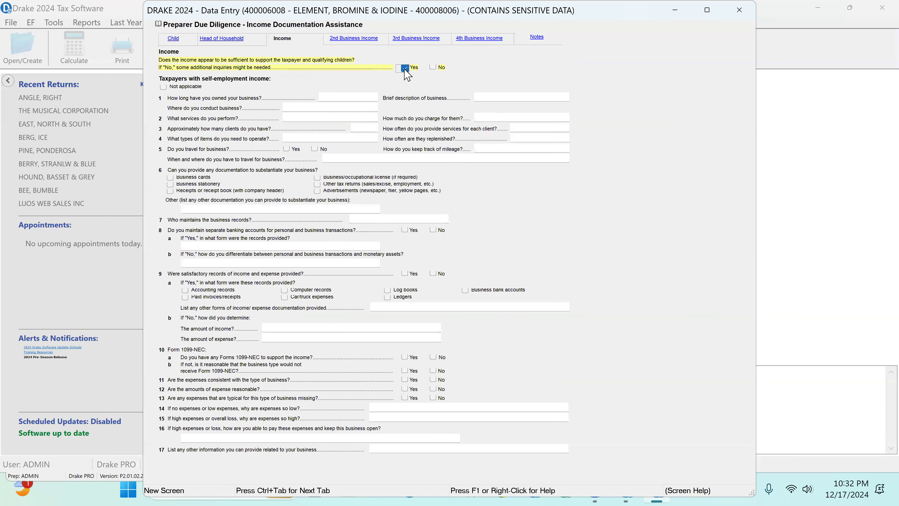
Enter 2 YEARS of business ownership and answer the business location and services questions
left_click(337, 98)
type("2")
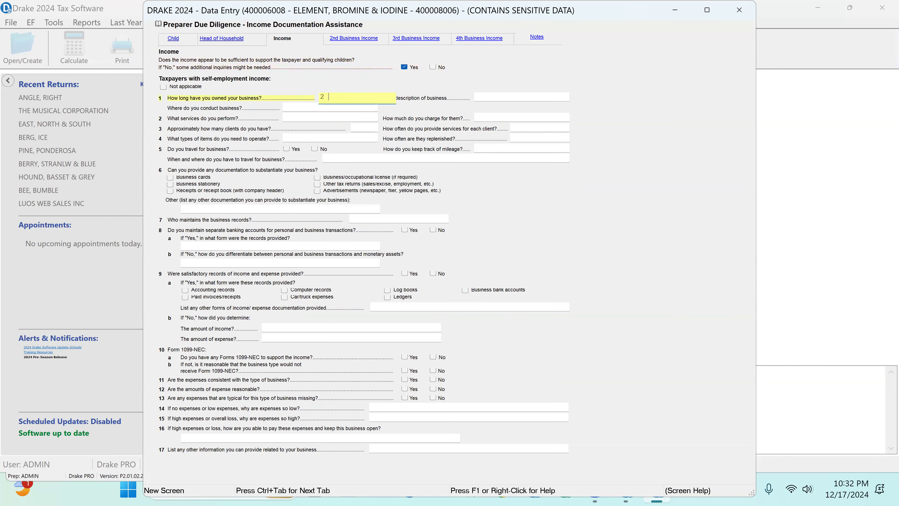
type(" YEARS")
key("Tab")
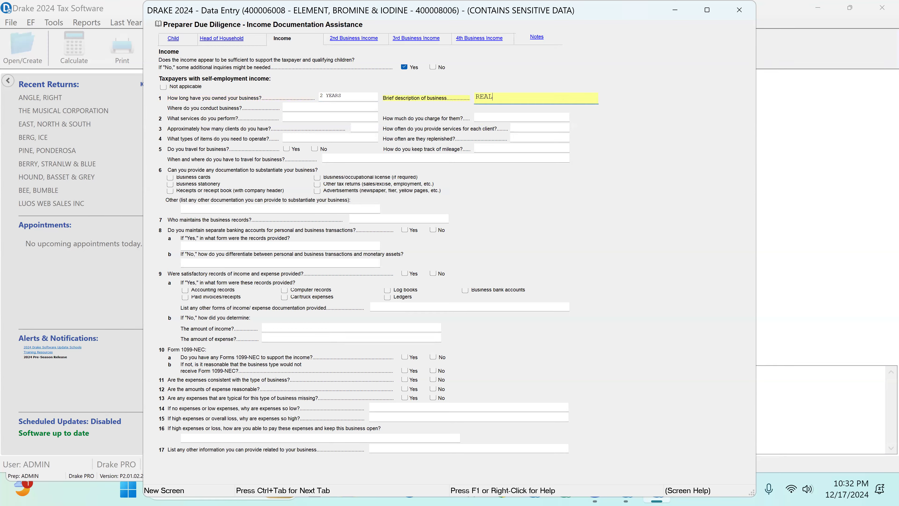
key("Tab")
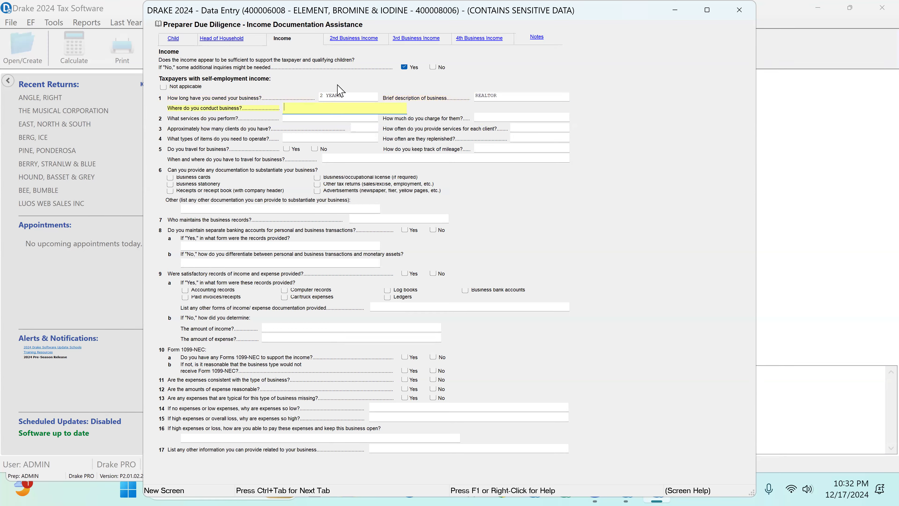
type("SF BAY AREA")
key("Tab")
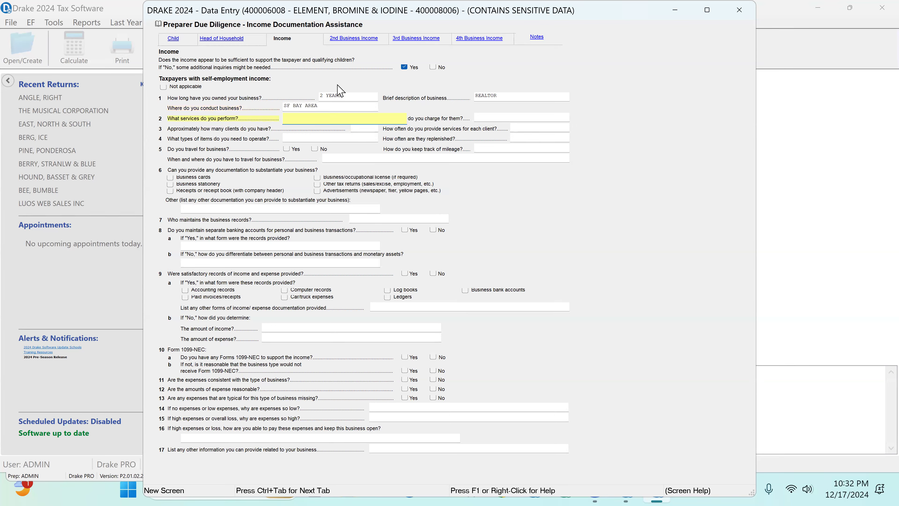
type("REALTOR")
key("Tab")
Answer pricing, set service frequency to DEPENDS, items needed to CAR, and replenishment to DEPENDS
type("D")
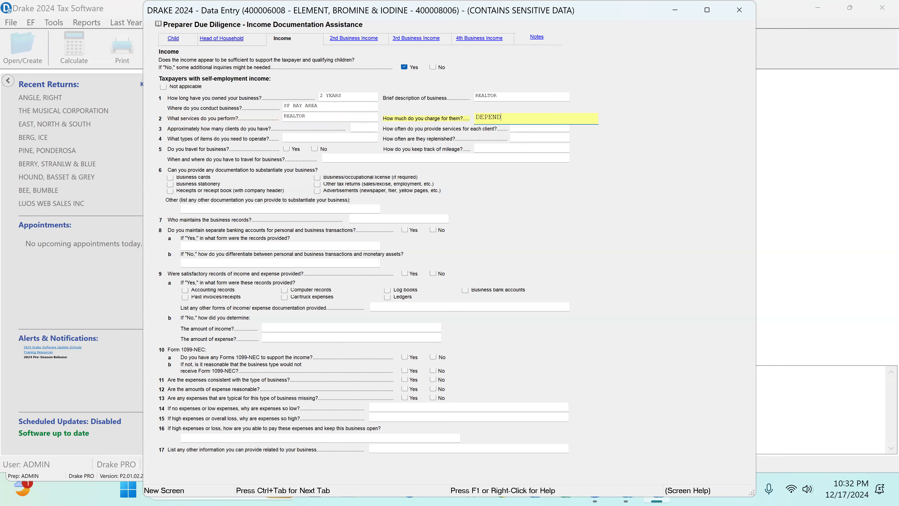
key("Tab")
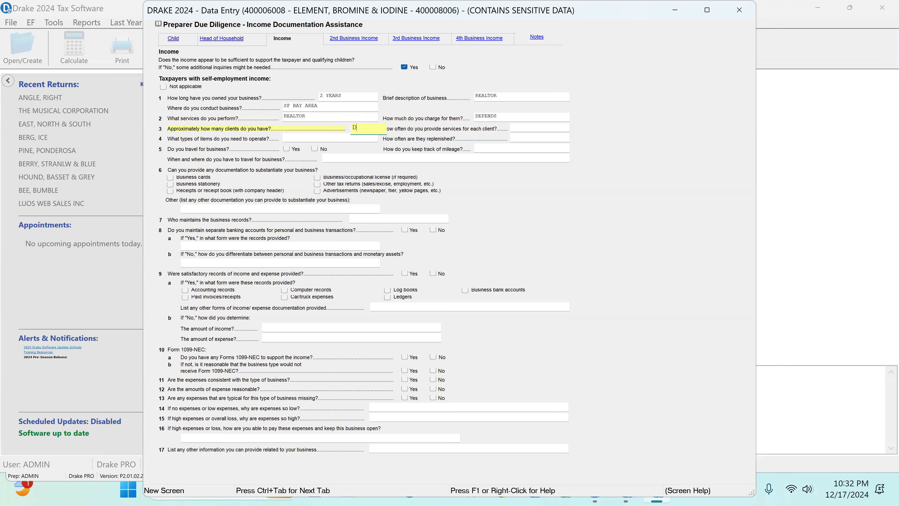
key("Tab")
type("`")
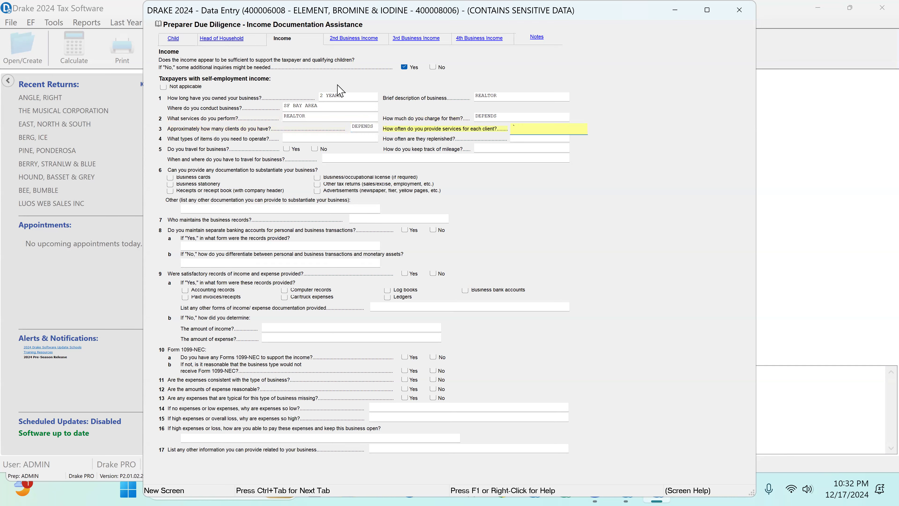
type("DEPENDS")
key("Tab")
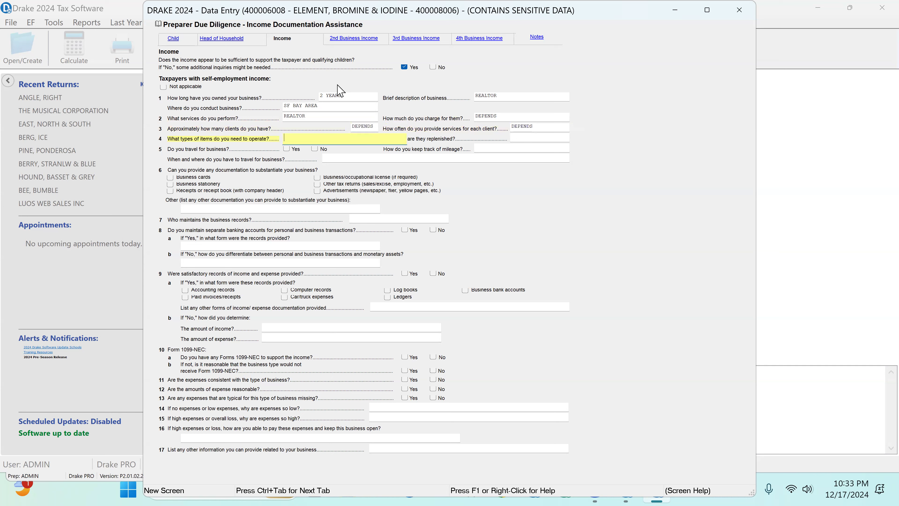
type("CAR")
key("Tab")
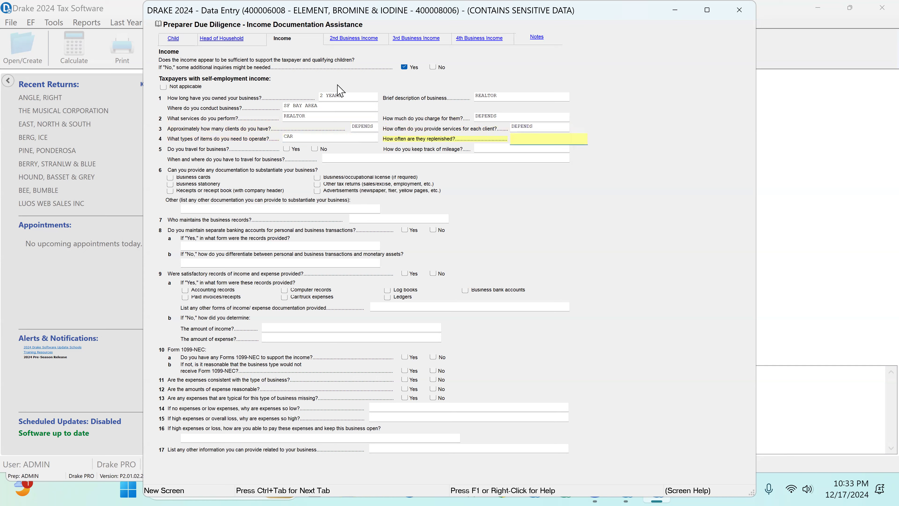
type("DEPENDS")
key("Tab")
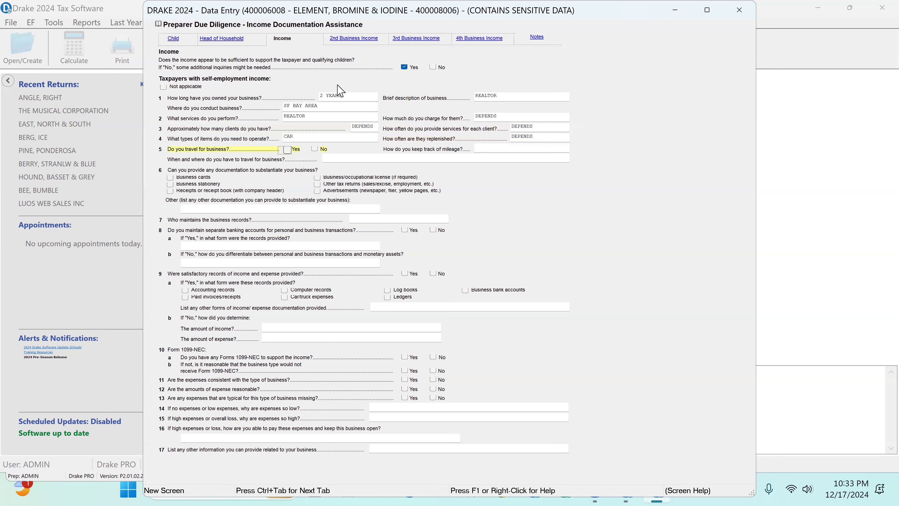
Answer Yes to business travel to CLIENTS' HOME, mark business cards, and name the records keeper
left_click(287, 151)
left_click(329, 159)
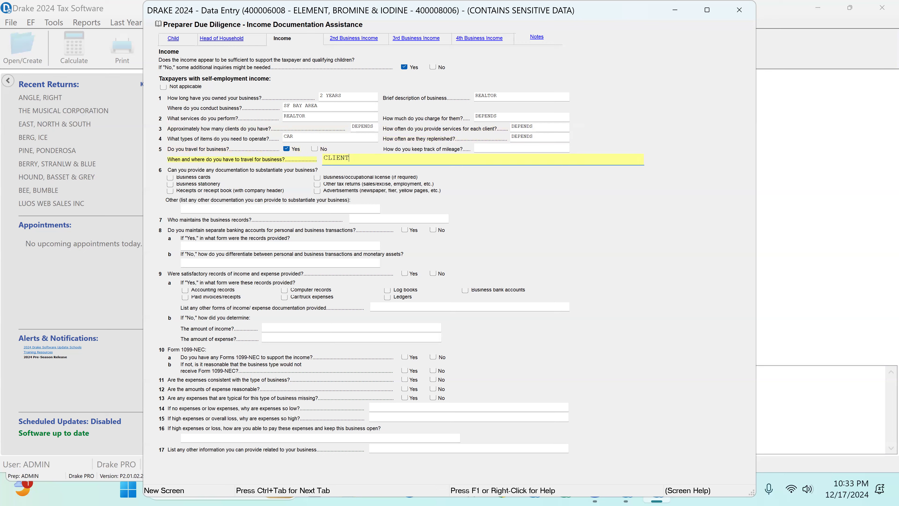
type("CLIENTS' HOME")
key("Tab")
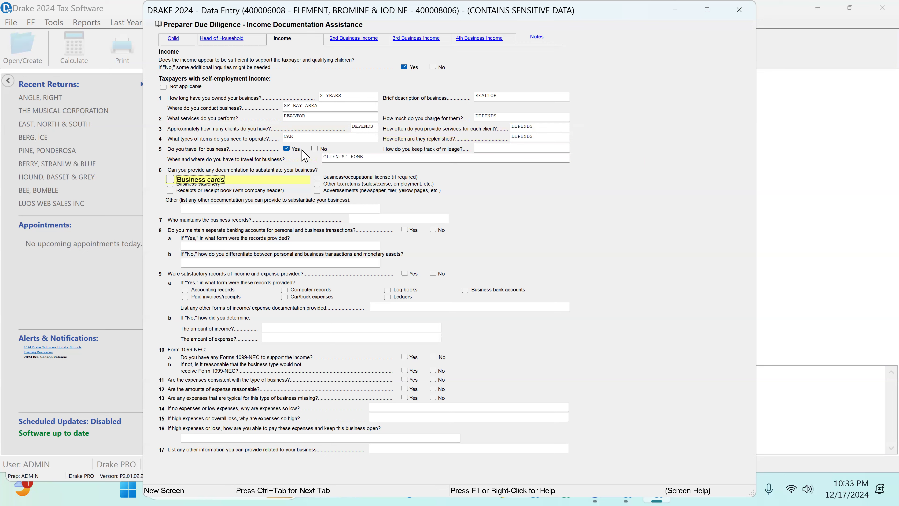
left_click(171, 180)
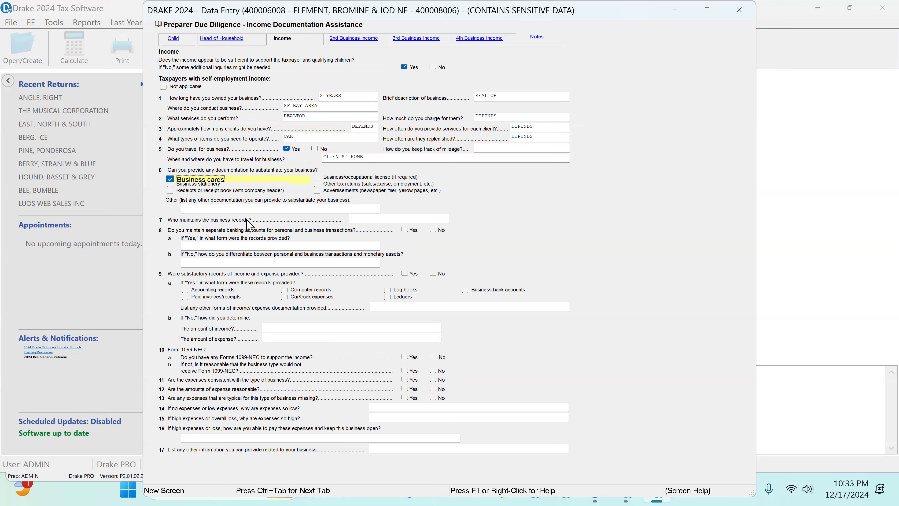
left_click(375, 221)
type("T")
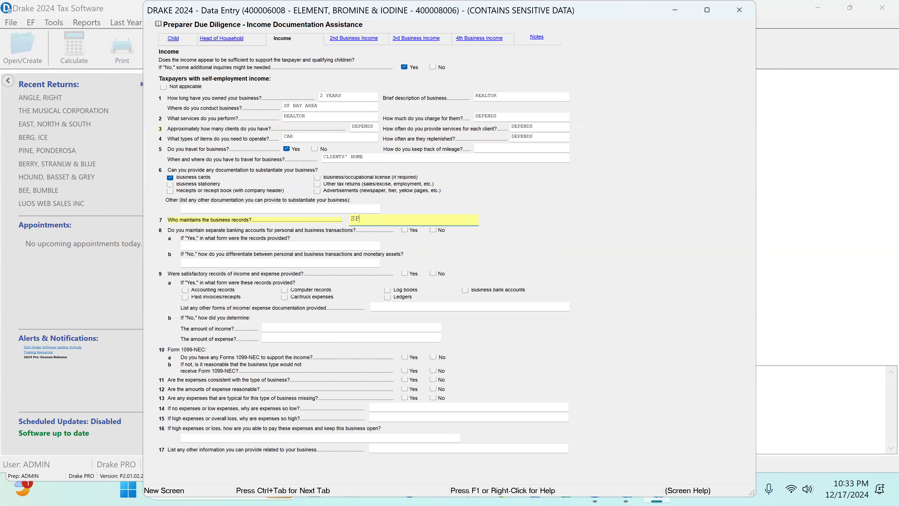
key("Return")
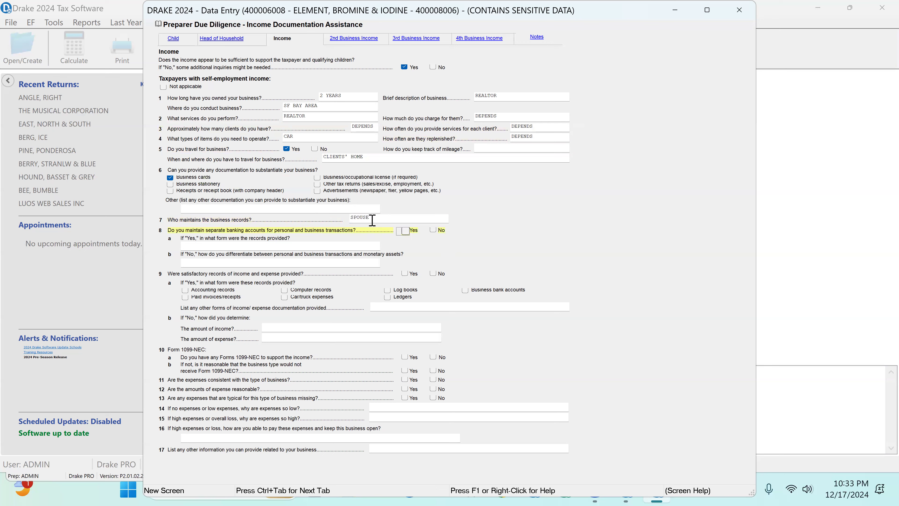
Answer Yes to separate accounts, INCOME STATEMENT and accounting records, 1099-NEC forms, and reasonable expenses
left_click(406, 231)
left_click(205, 243)
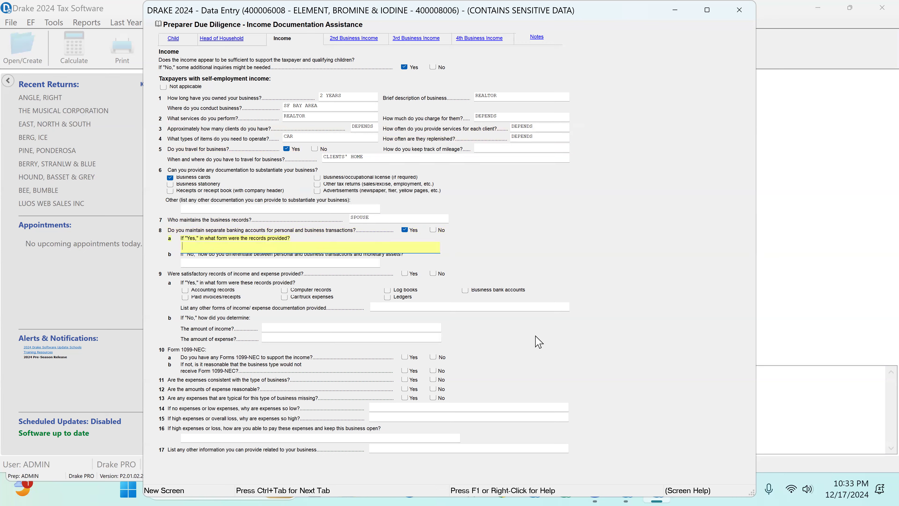
type("INCOME STATEMENT AND BALANCE SHEET")
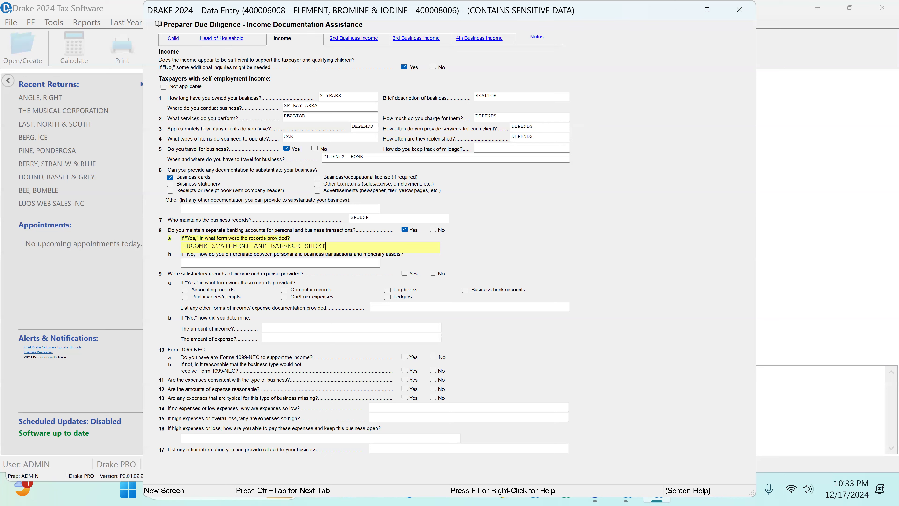
key("Tab")
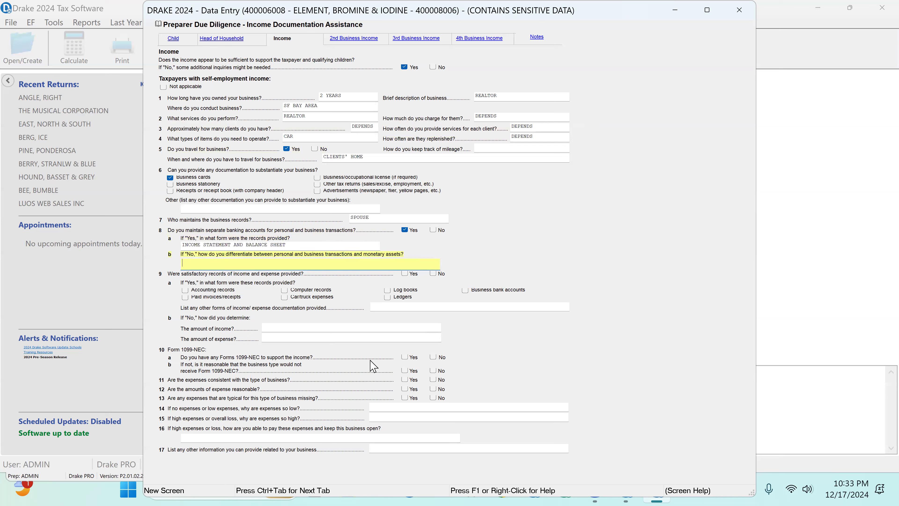
left_click(406, 273)
left_click(185, 291)
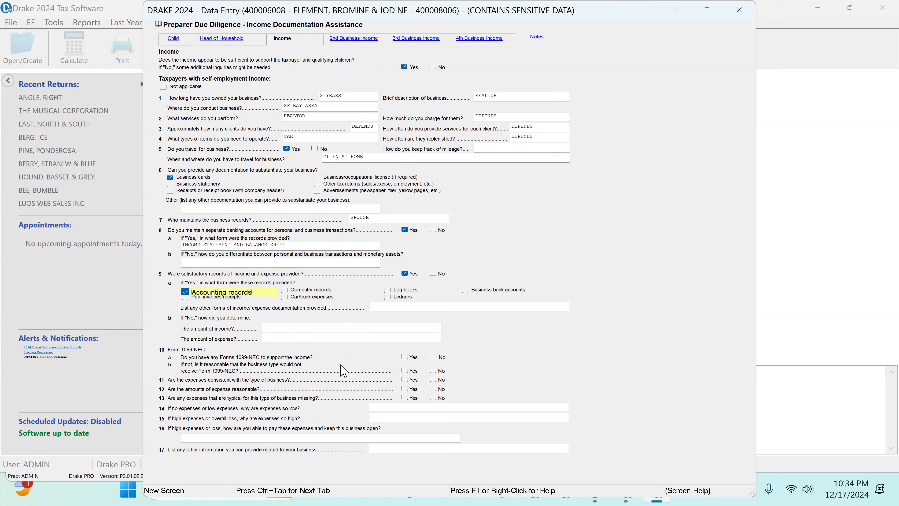
left_click(406, 358)
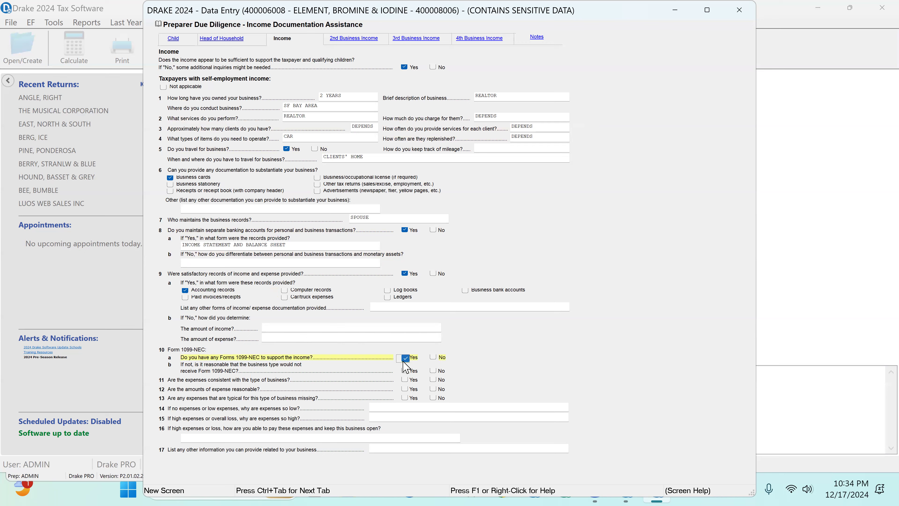
left_click(405, 380)
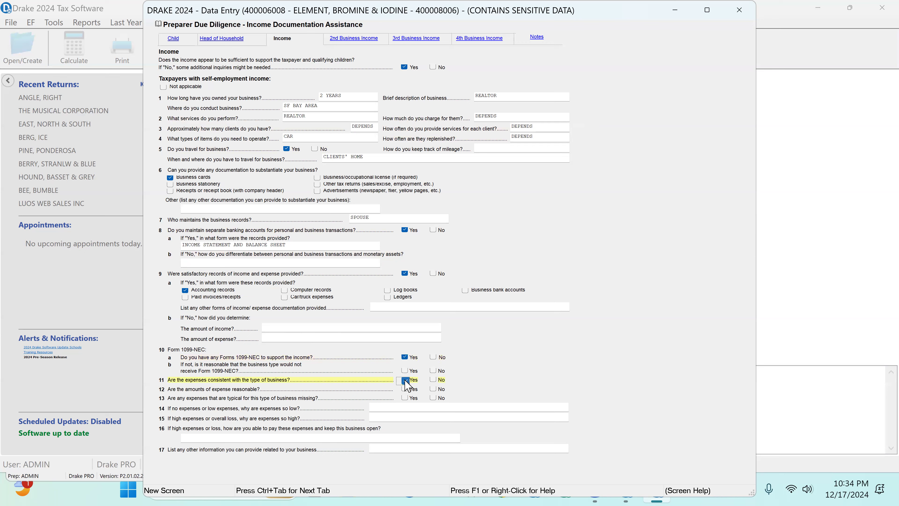
left_click(404, 389)
Answer No to missing typical expenses and close the due diligence screens
left_click(434, 398)
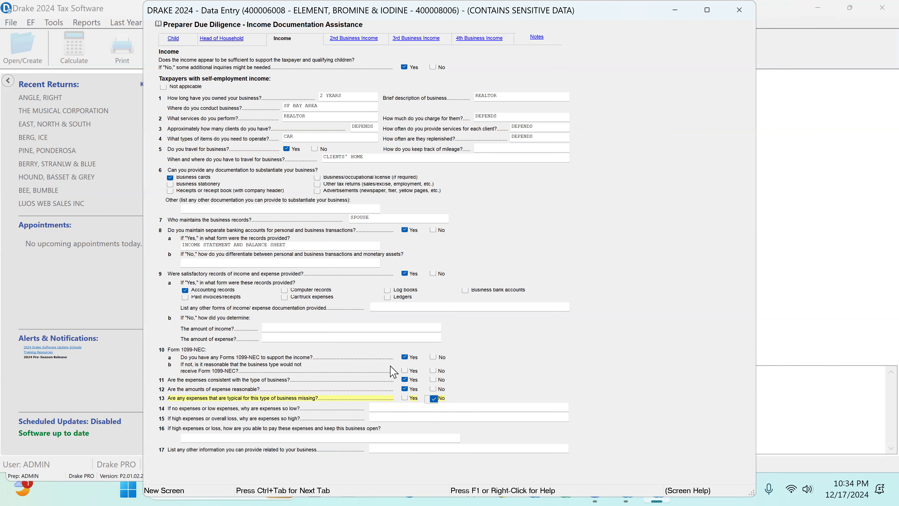
left_click(739, 10)
left_click(739, 10)
Recalculate the return to the 864 refund and start View/Print for review
left_click(179, 72)
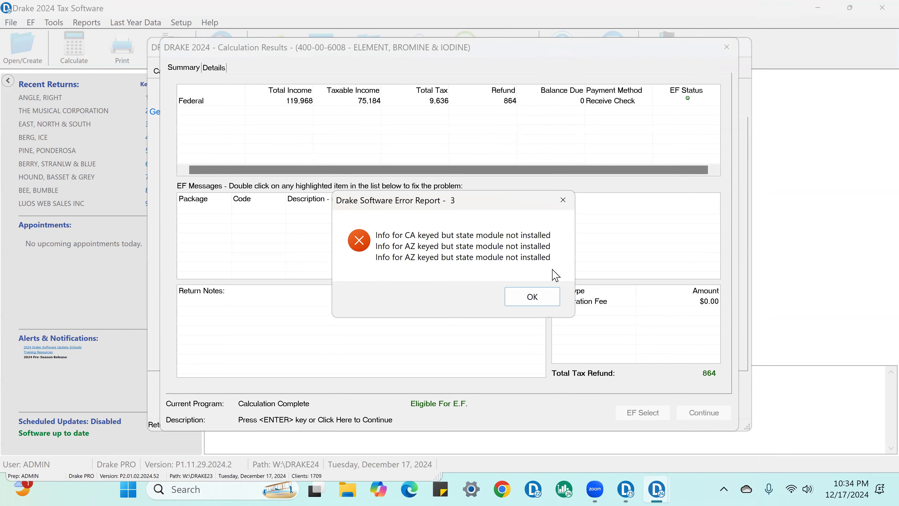
left_click(531, 297)
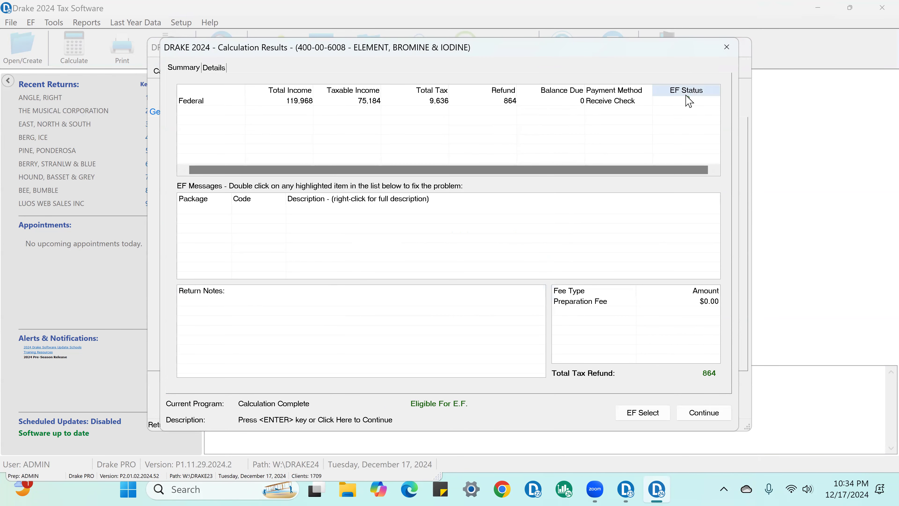
left_click(704, 418)
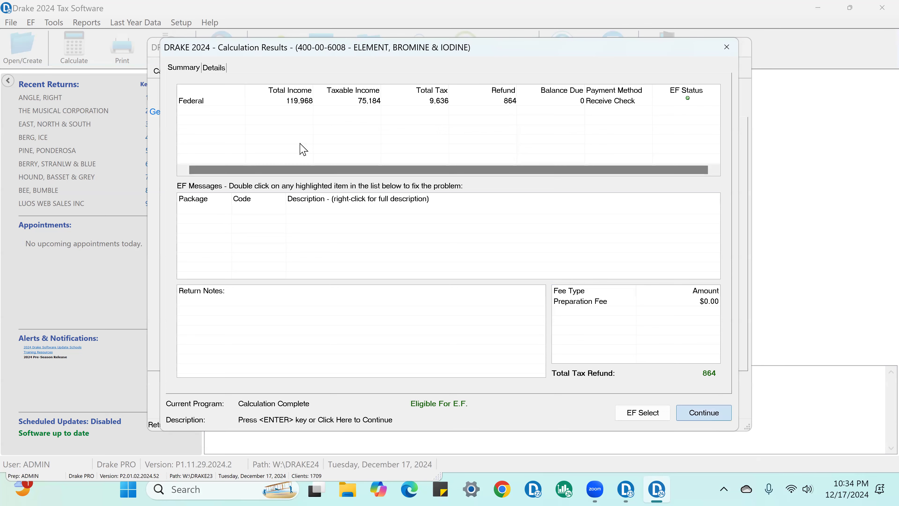
left_click(212, 71)
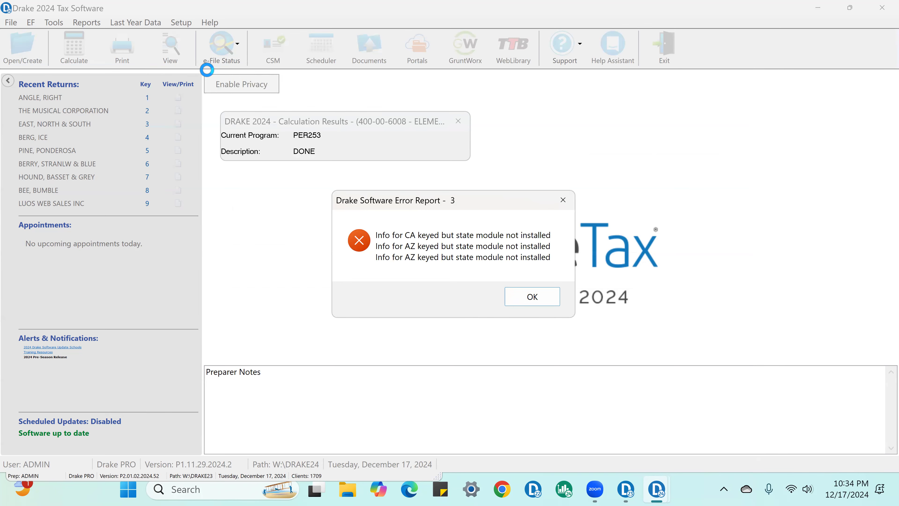
Dismiss the state error report and tick-mark Schedule C line 30's 5,499 as checked
left_click(532, 296)
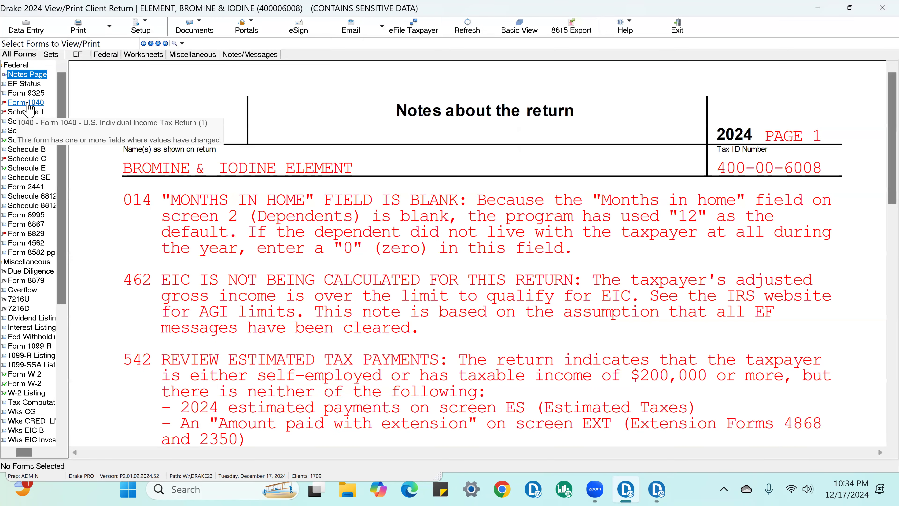
left_click(28, 103)
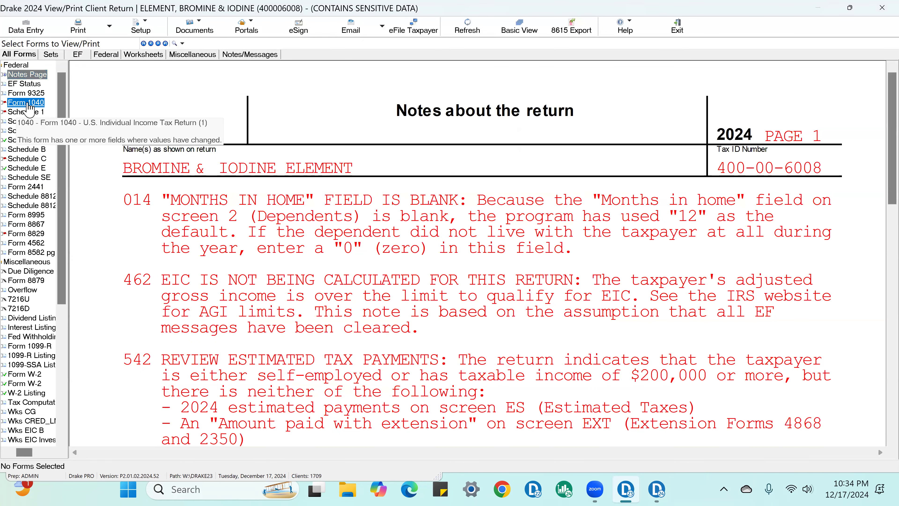
scroll(675, 209, "down", 3)
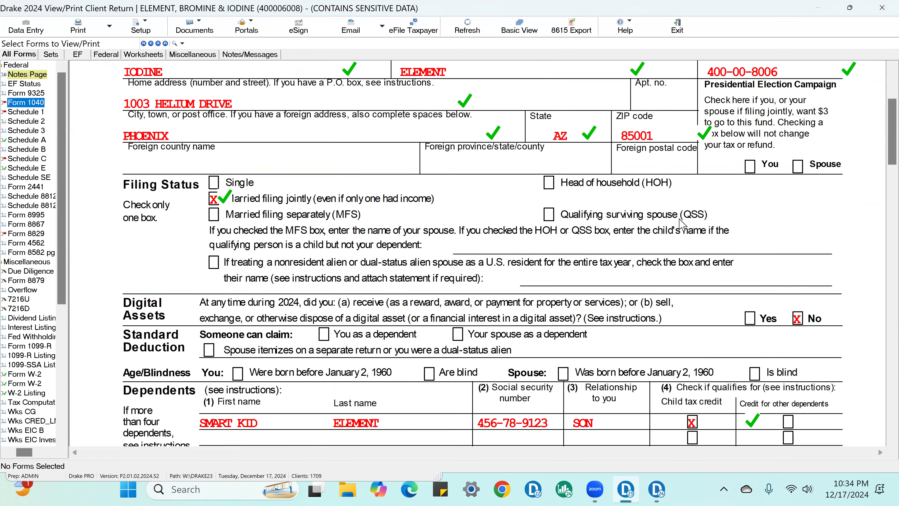
scroll(669, 212, "down", 5)
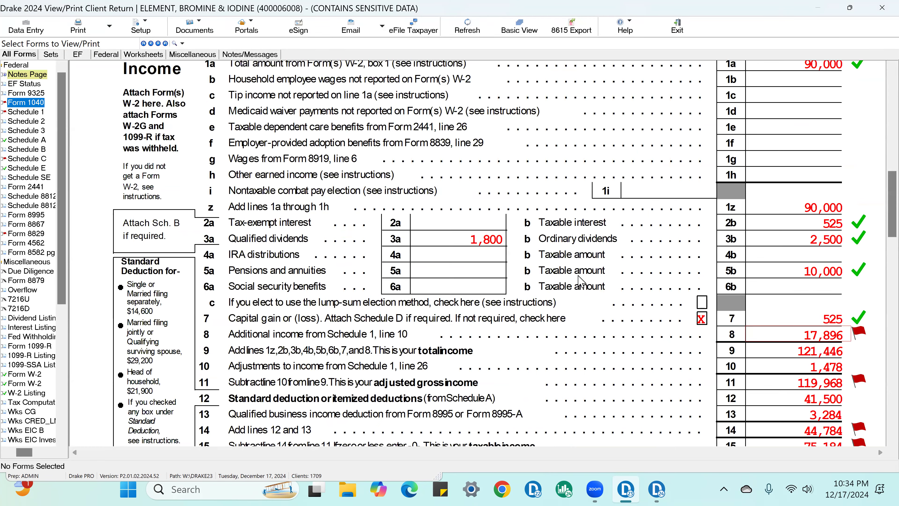
left_click(36, 160)
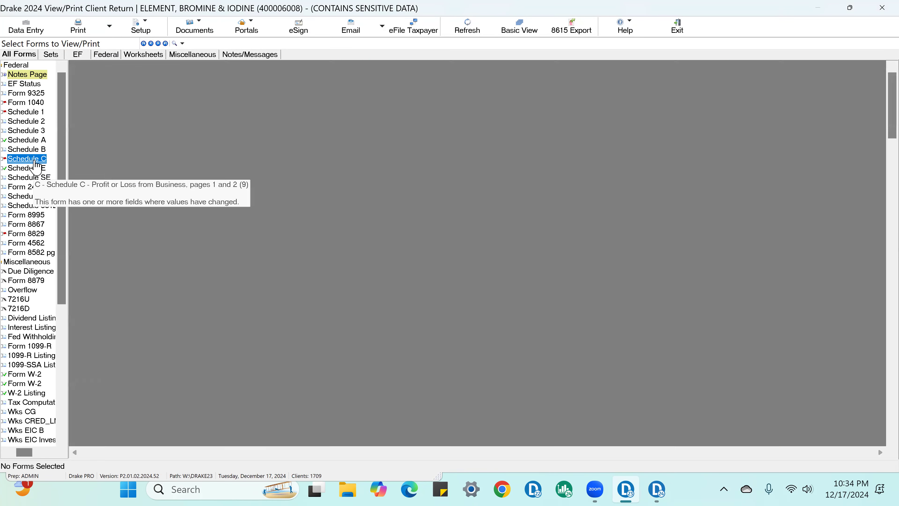
scroll(880, 283, "down", 3)
scroll(879, 295, "down", 6)
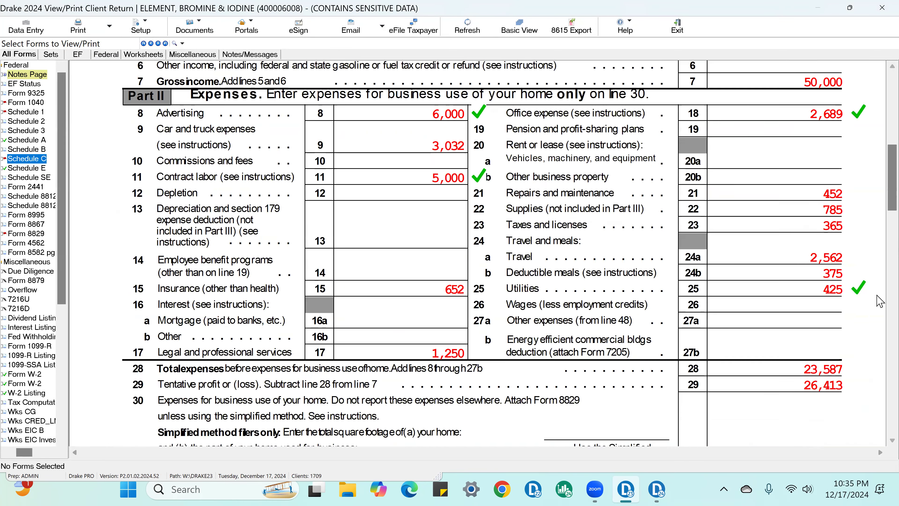
left_click(858, 347)
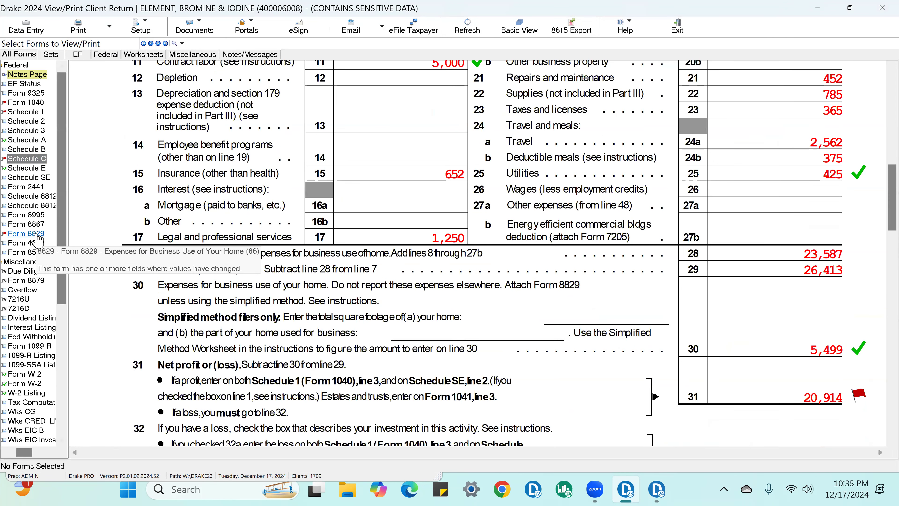
Verify the home deduction on Form 8829, then tick-mark Schedule C line 31 net profit
left_click(24, 233)
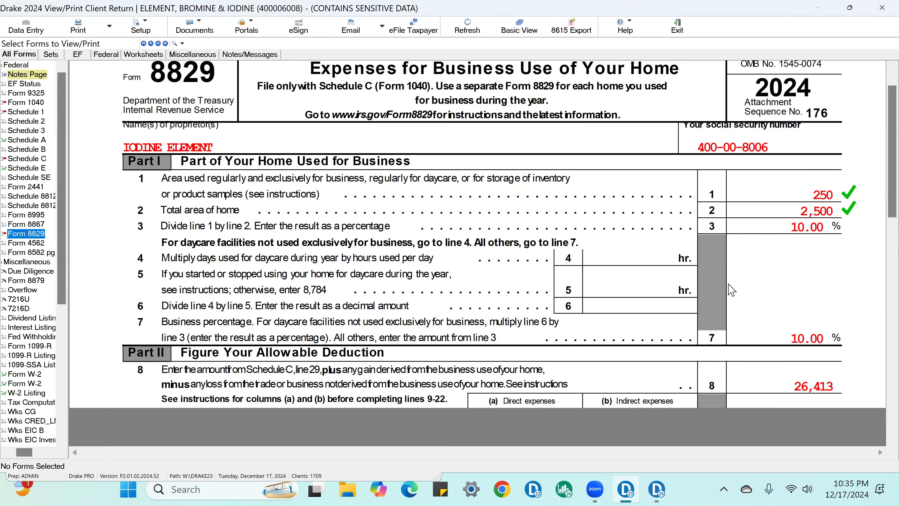
scroll(878, 354, "down", 10)
scroll(713, 288, "down", 5)
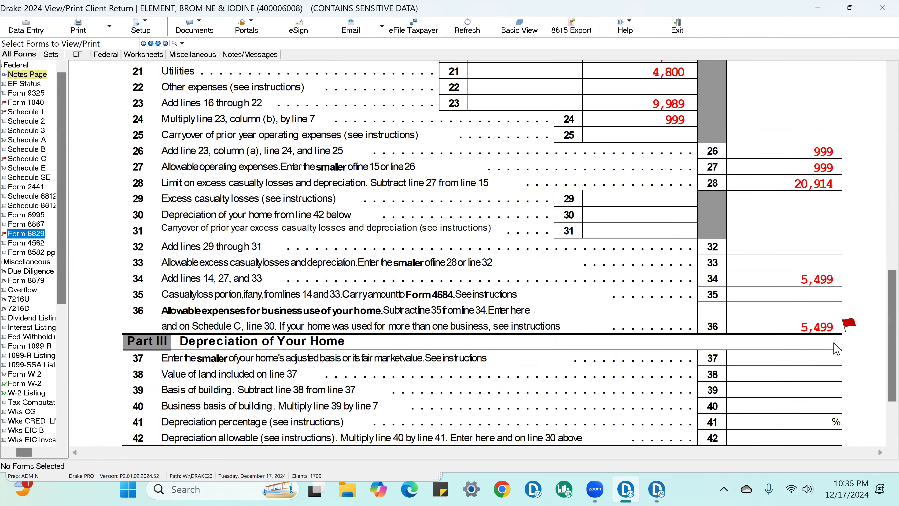
left_click(38, 159)
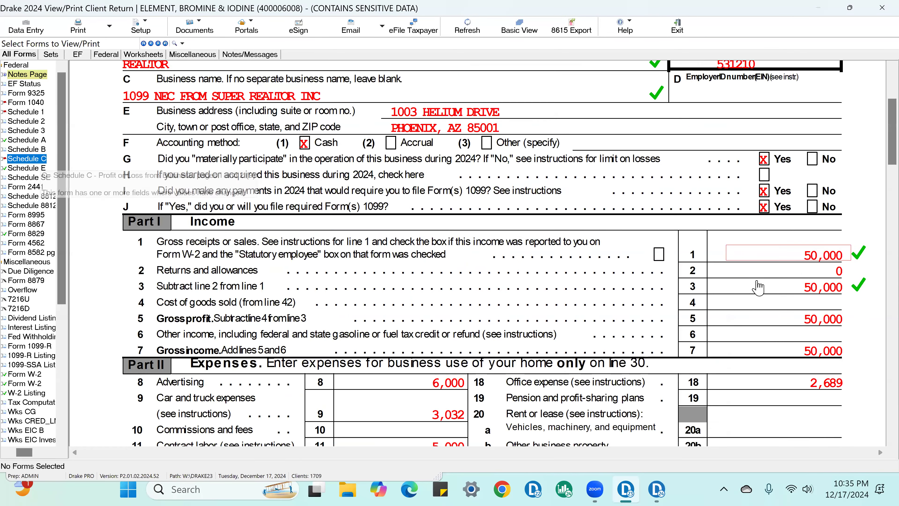
scroll(759, 281, "down", 10)
scroll(861, 280, "down", 5)
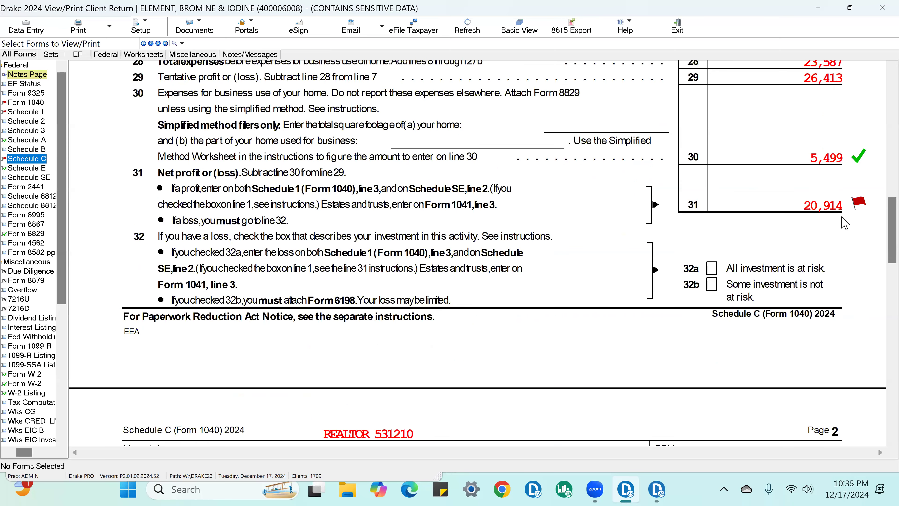
left_click(858, 207)
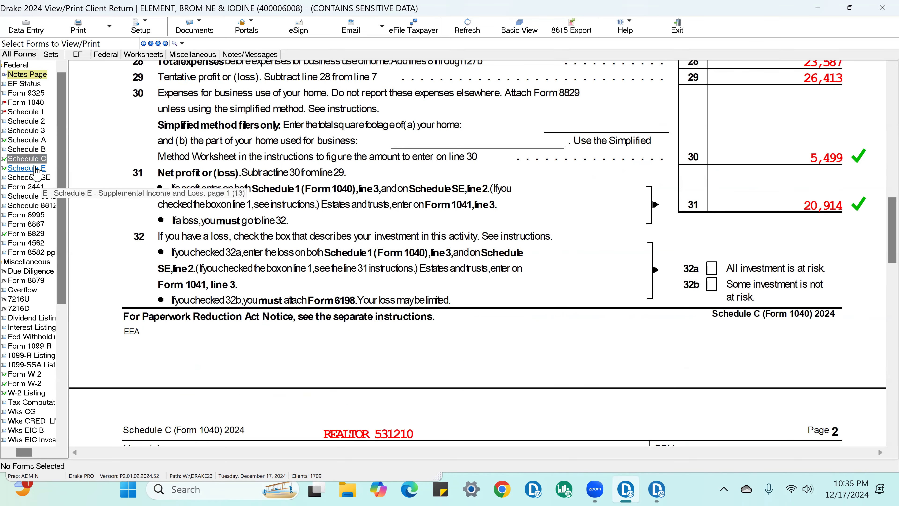
Tick-mark Schedule 1 line 3 business income and line 26 adjustments 1,478 as checked
left_click(24, 112)
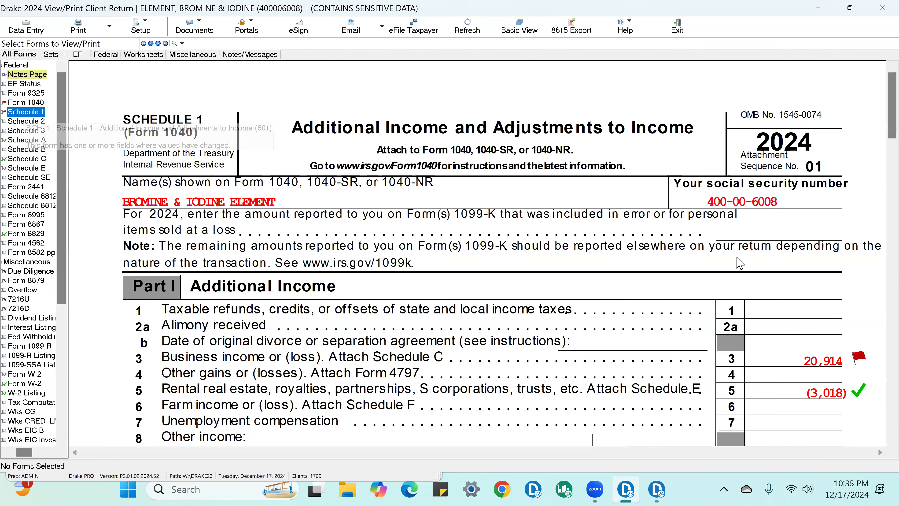
left_click(858, 357)
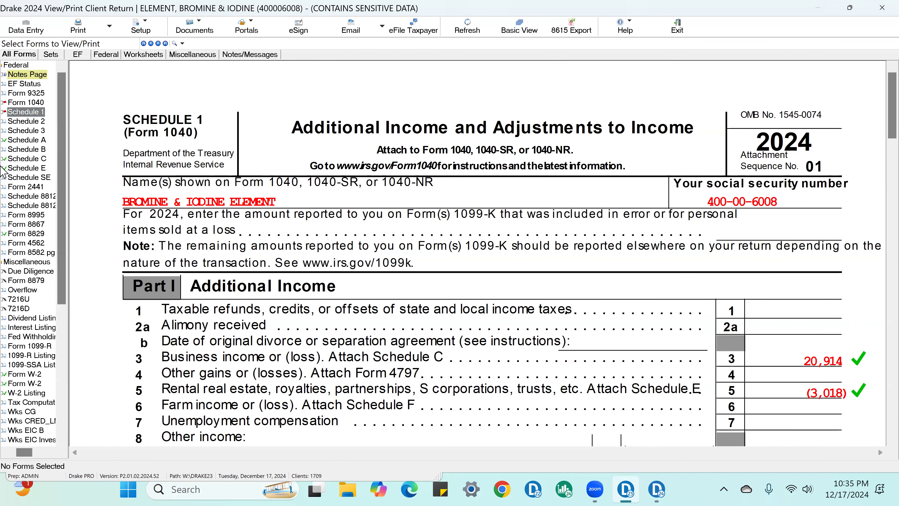
scroll(748, 314, "down", 10)
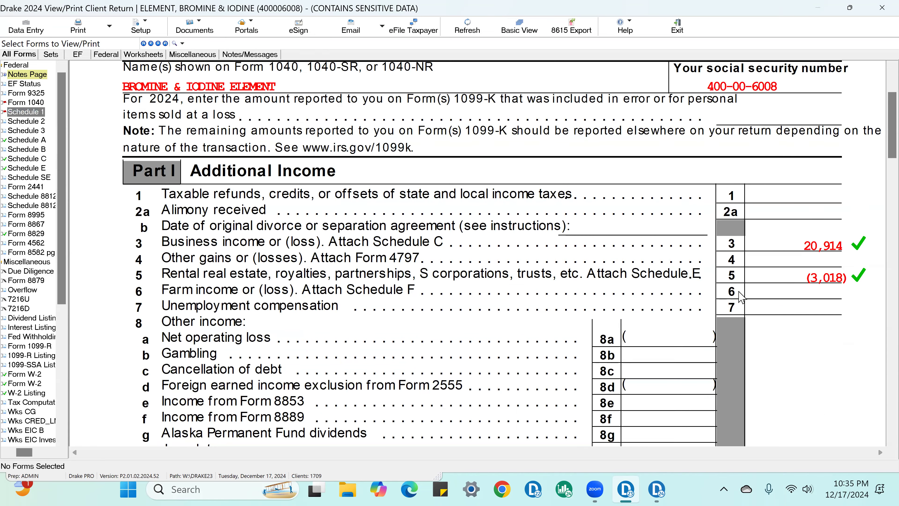
scroll(752, 332, "down", 10)
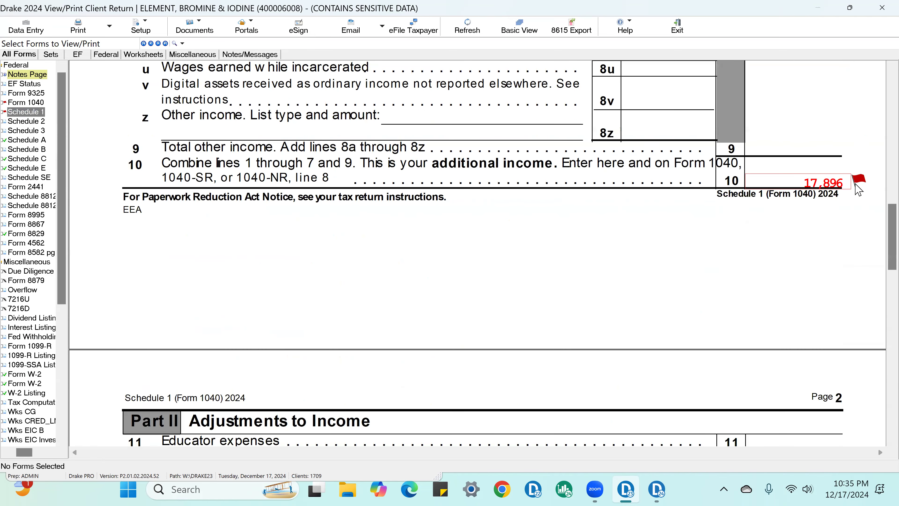
scroll(856, 199, "down", 5)
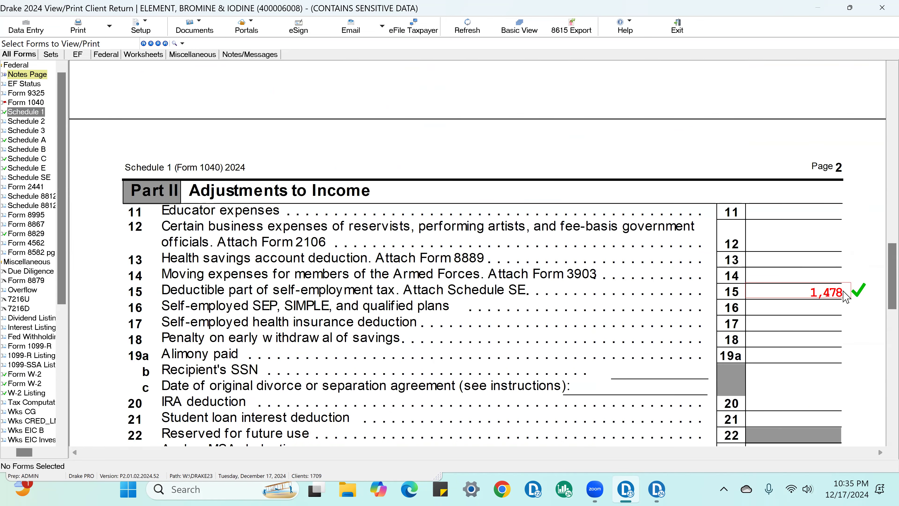
scroll(846, 297, "down", 10)
left_click(828, 220)
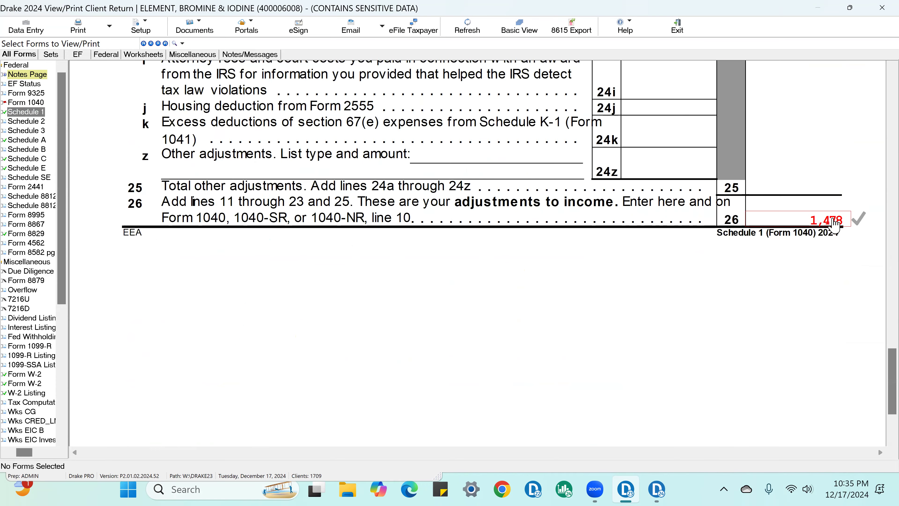
Tick-mark Form 1040 lines 8–12: 17,896, 121,446, 1,478, AGI and 41,500 deduction
left_click(26, 102)
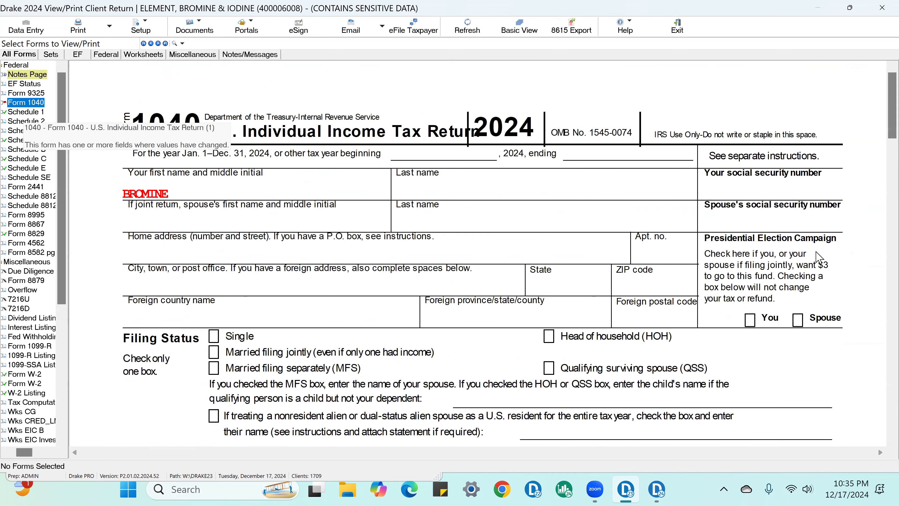
scroll(825, 273, "down", 5)
scroll(840, 297, "down", 5)
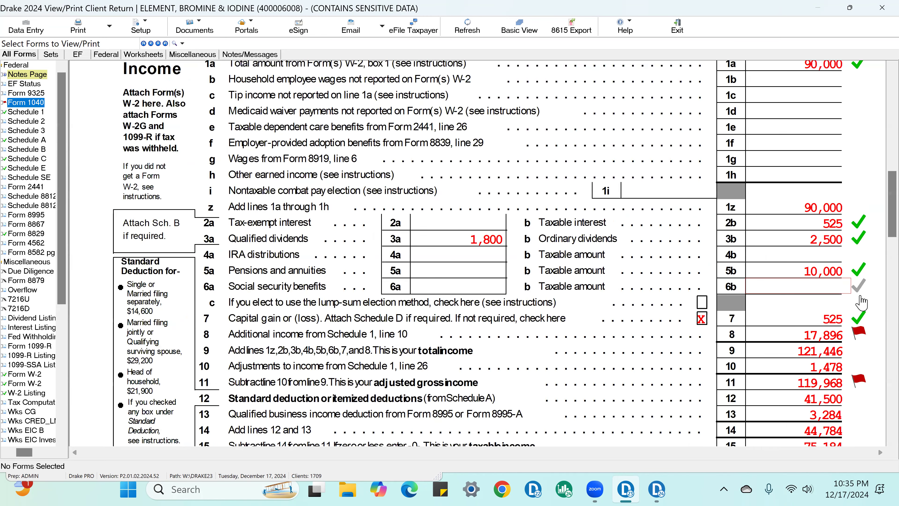
left_click(850, 339)
left_click(837, 356)
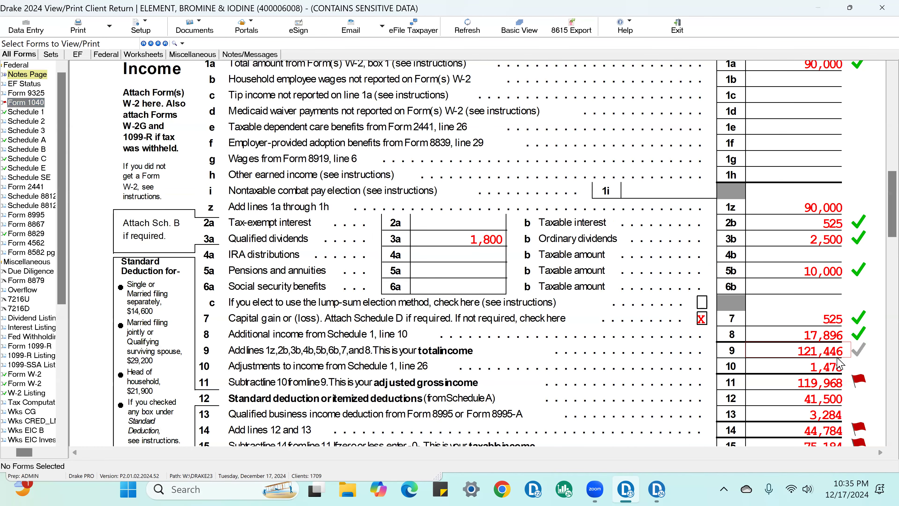
left_click(851, 365)
left_click(857, 381)
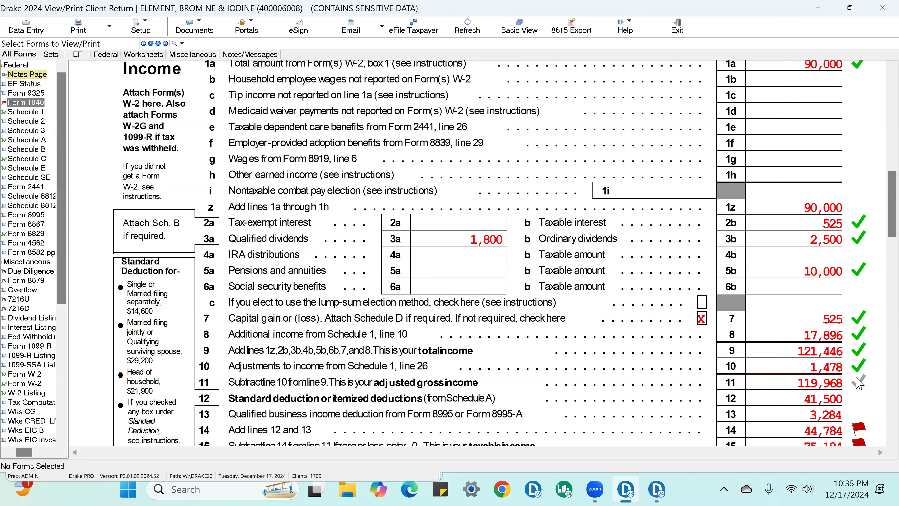
left_click(859, 401)
Tick-mark lines 13–15: QBI deduction 3,284, 44,784 and taxable income 75,184
scroll(860, 404, "down", 3)
left_click(857, 306)
left_click(857, 315)
left_click(858, 301)
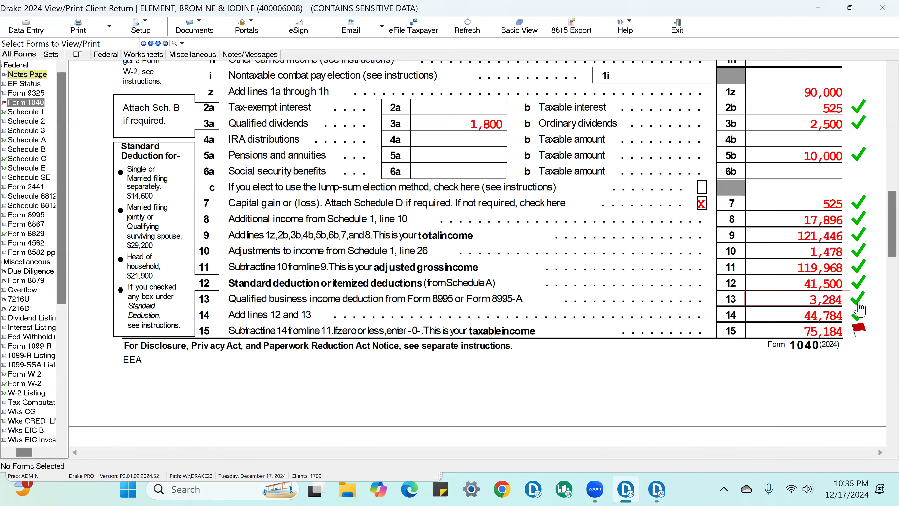
scroll(857, 338, "down", 6)
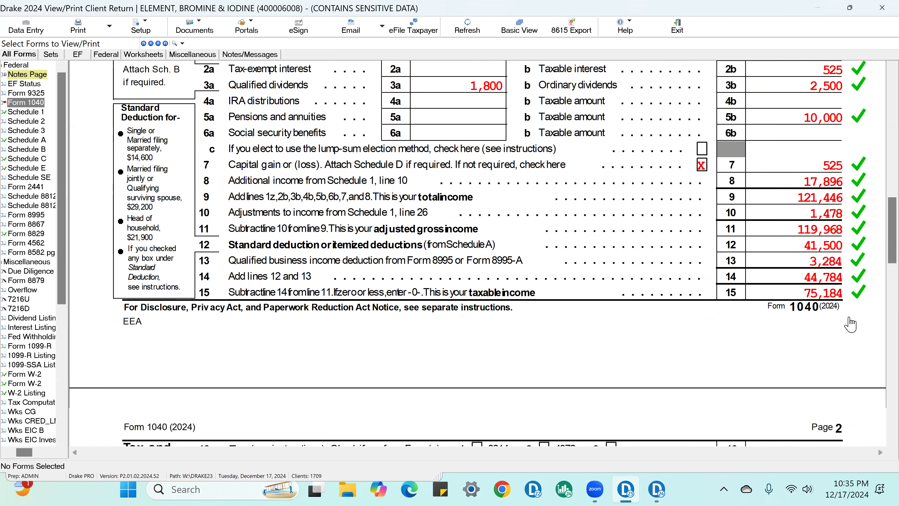
left_click(849, 262)
Tick-mark lines 16–23: 8,281, 8,281, 600, 2,600, 5,681 and other taxes 3,955
left_click(851, 262)
left_click(855, 289)
left_click(856, 318)
left_click(858, 335)
left_click(857, 353)
left_click(857, 367)
Tick-mark total tax, 10,500 withholding, and the 864 overpayment and refund, then scroll back up
scroll(856, 368, "down", 3)
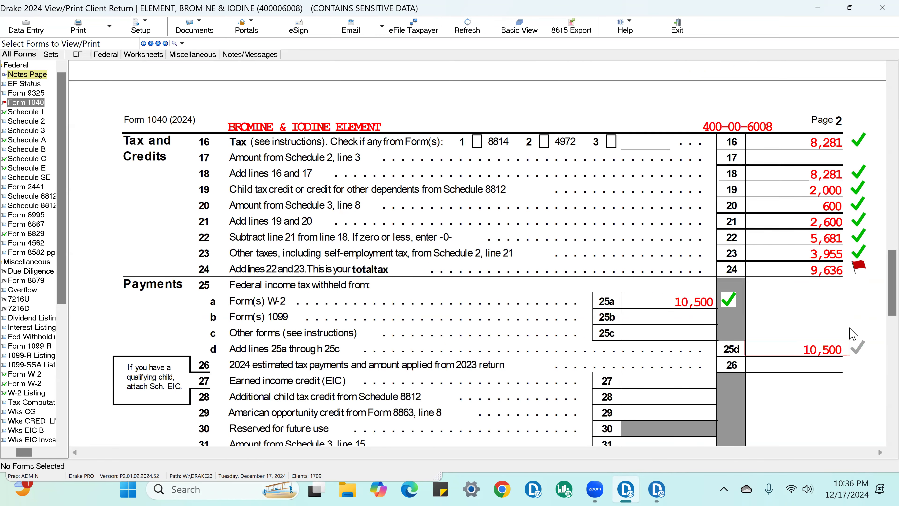
left_click(858, 268)
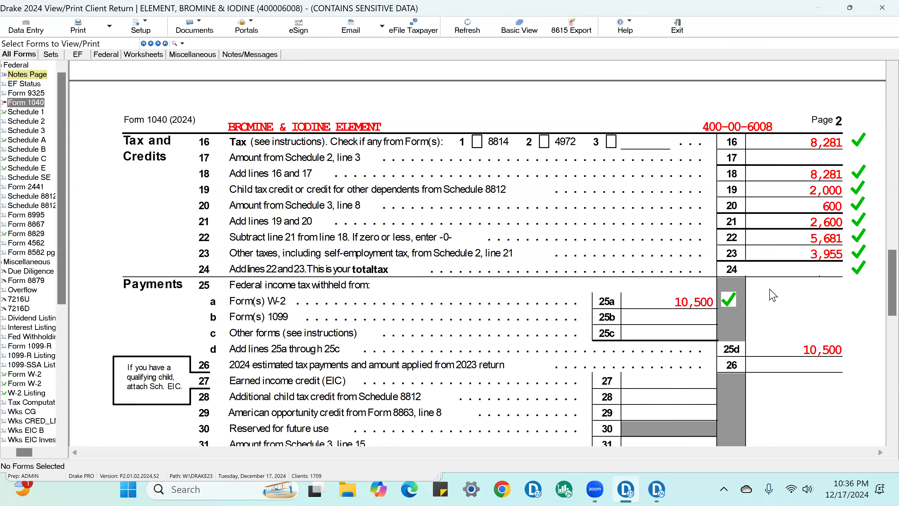
left_click(857, 347)
scroll(850, 340, "down", 4)
left_click(857, 337)
left_click(857, 352)
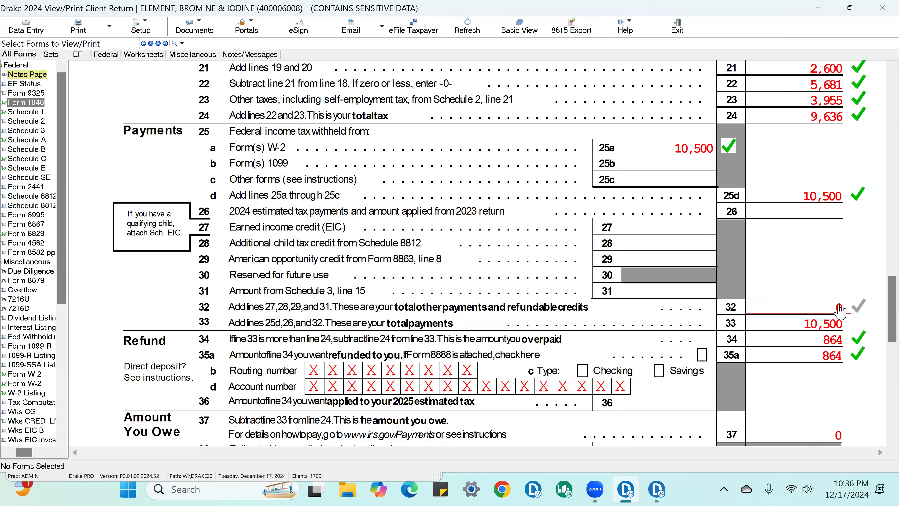
scroll(839, 307, "down", 5)
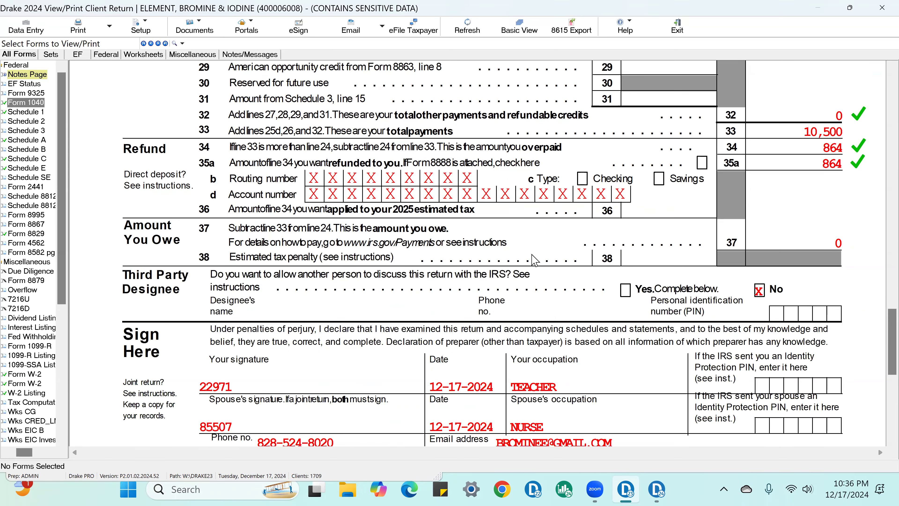
scroll(531, 253, "up", 5)
scroll(533, 255, "up", 12)
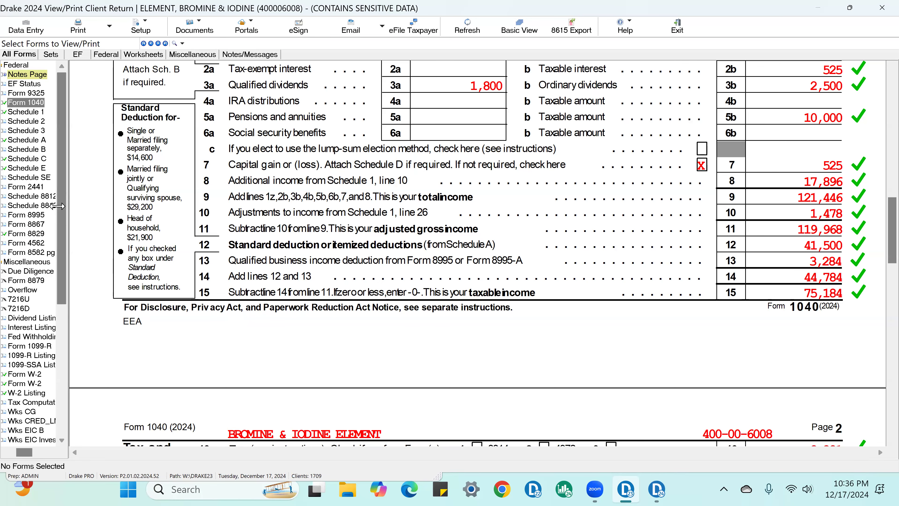
On Form 2441, tick-mark the 6,000 qualified expenses, line 6's 3,000 and line 5's 69,436
left_click(40, 188)
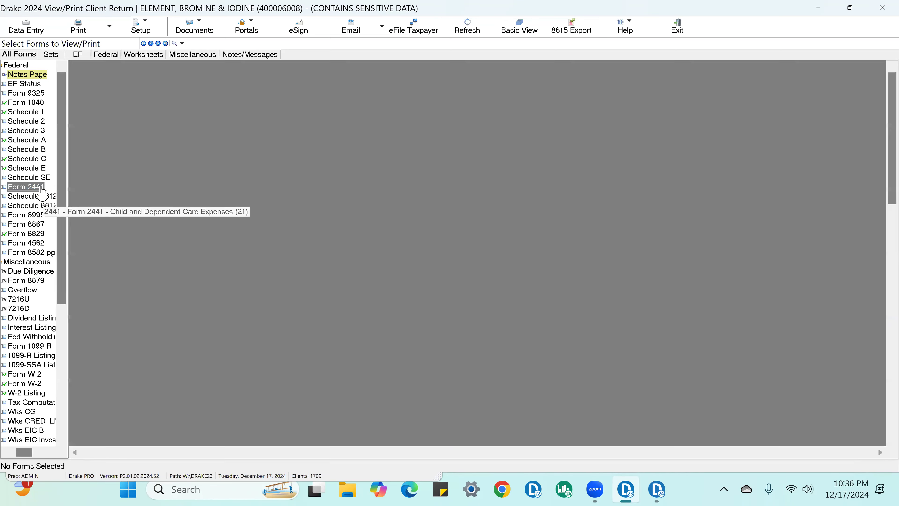
left_click(860, 400)
scroll(857, 390, "down", 10)
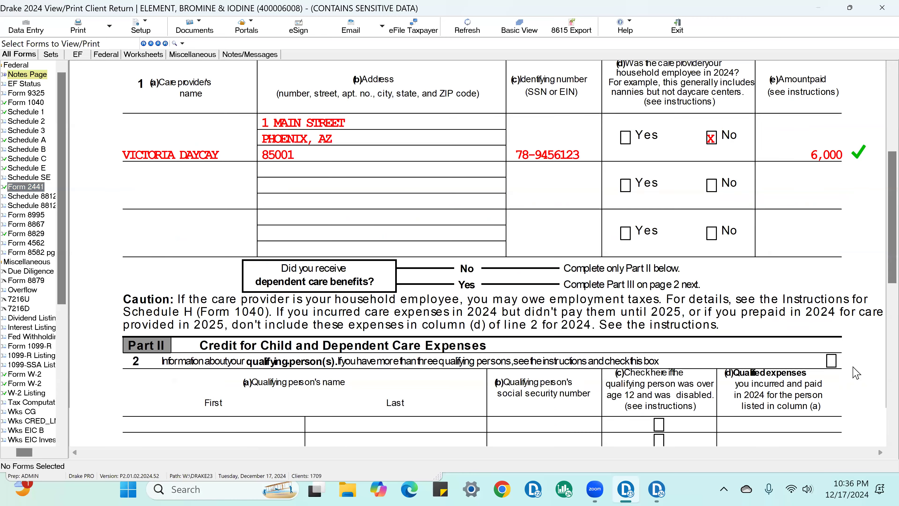
left_click(838, 249)
left_click(829, 362)
left_click(842, 349)
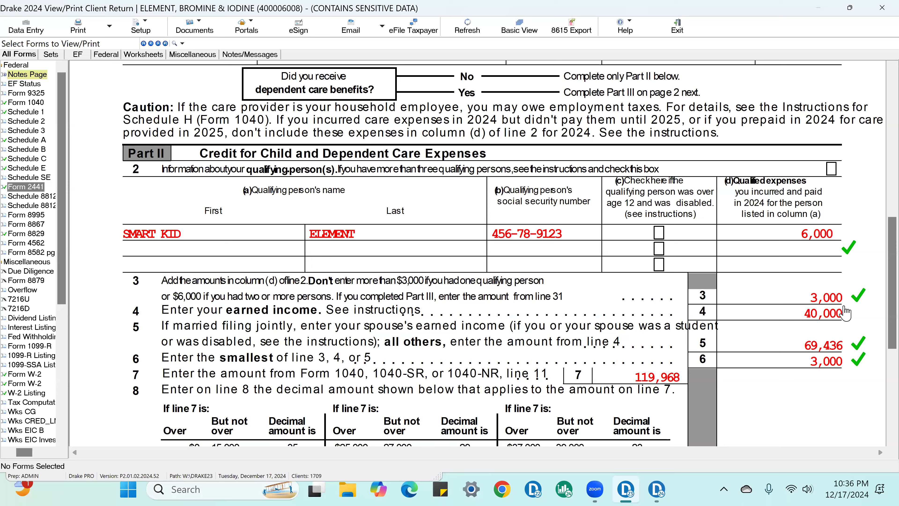
scroll(673, 425, "down", 5)
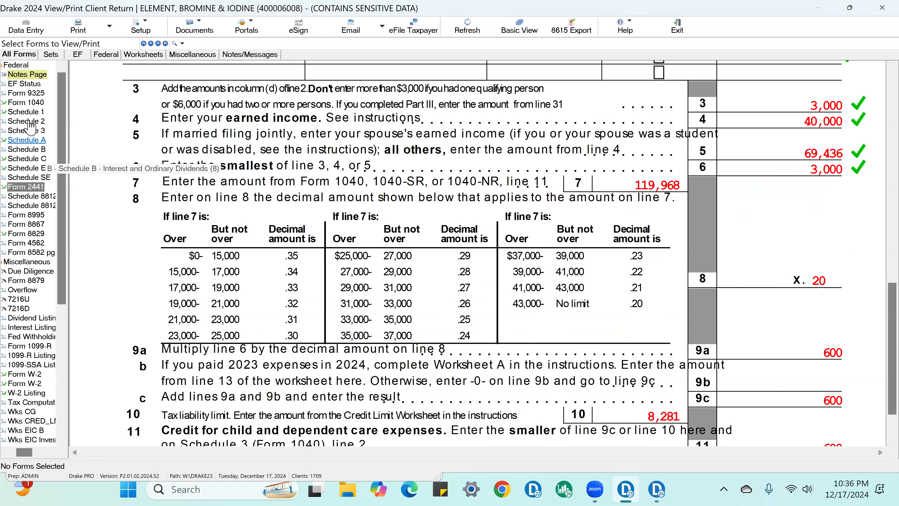
Return to Form 1040 and bring up both W-2s, ending on the XYZ Company W-2
left_click(26, 102)
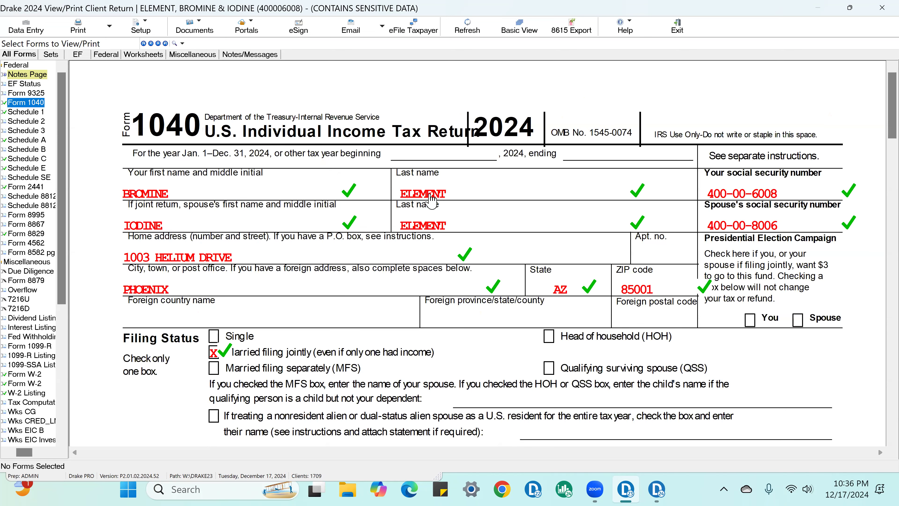
scroll(432, 201, "down", 9)
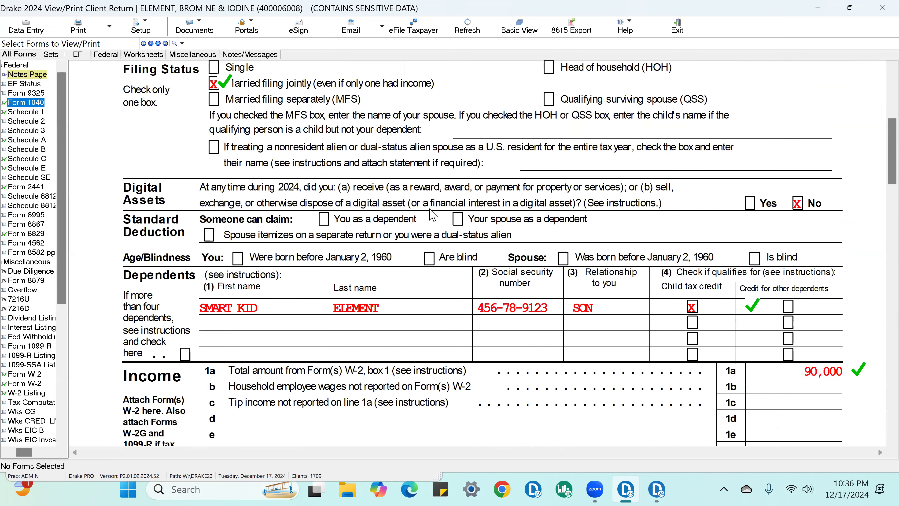
scroll(548, 196, "down", 3)
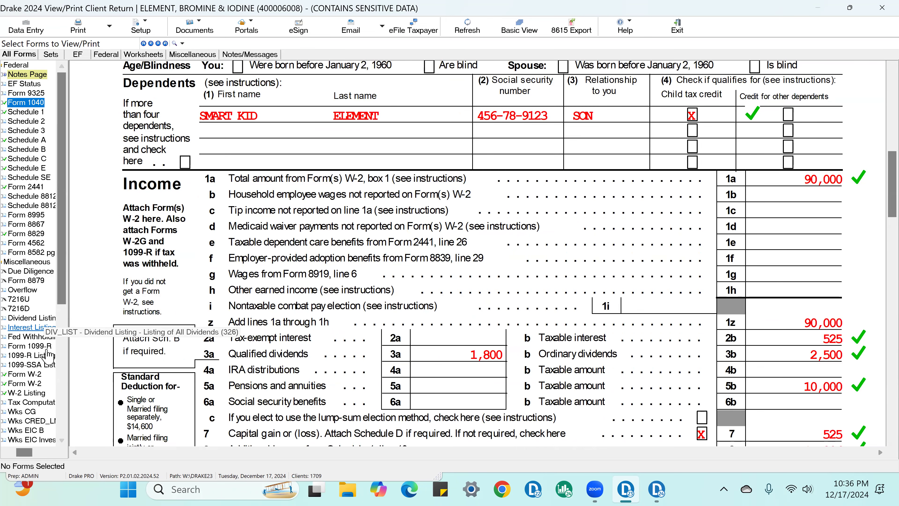
left_click(36, 376)
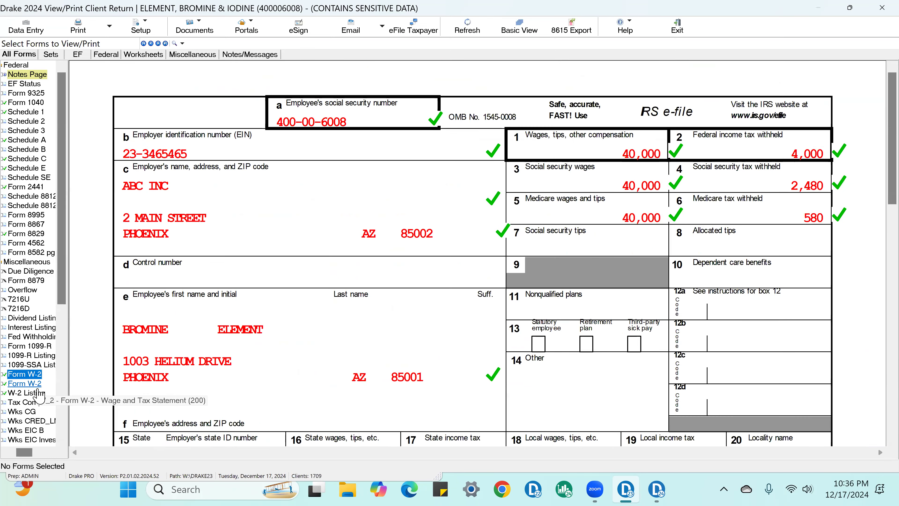
left_click(39, 384)
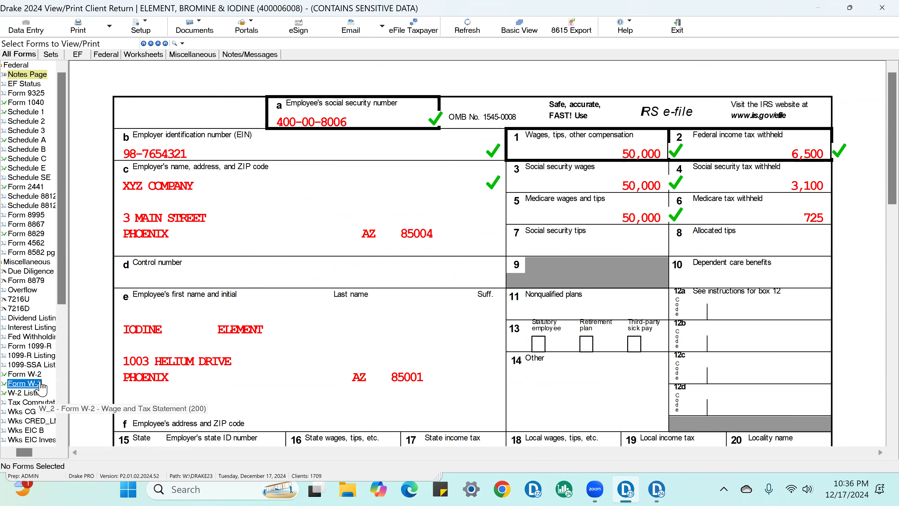
Scroll through Schedule C from top to bottom to review it
left_click(37, 160)
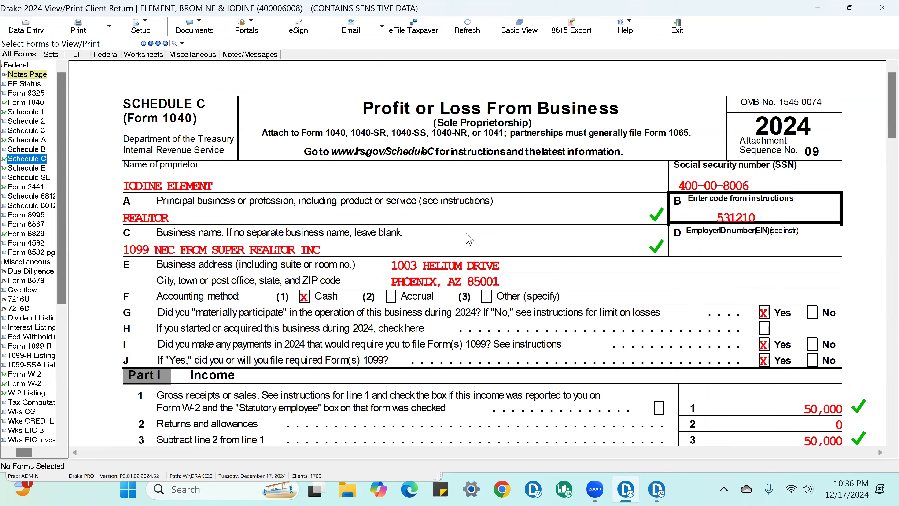
scroll(652, 263, "down", 5)
scroll(655, 265, "down", 13)
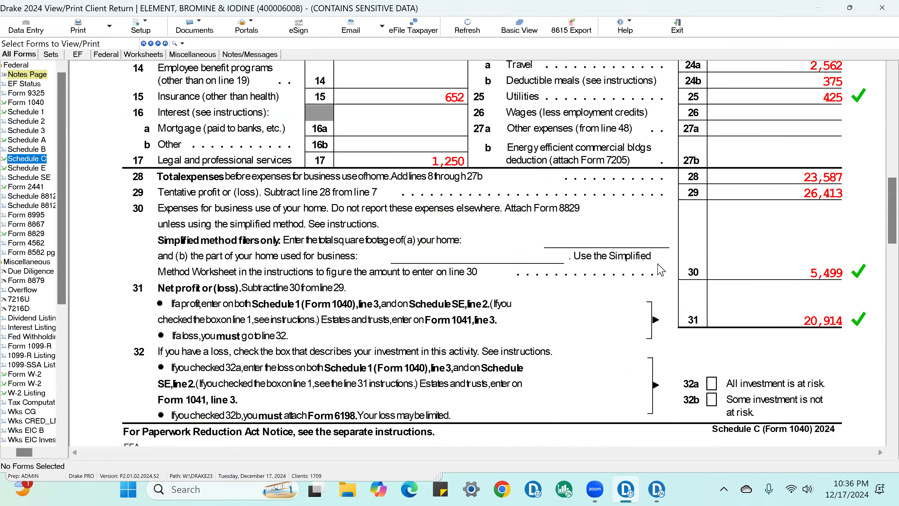
scroll(638, 217, "down", 15)
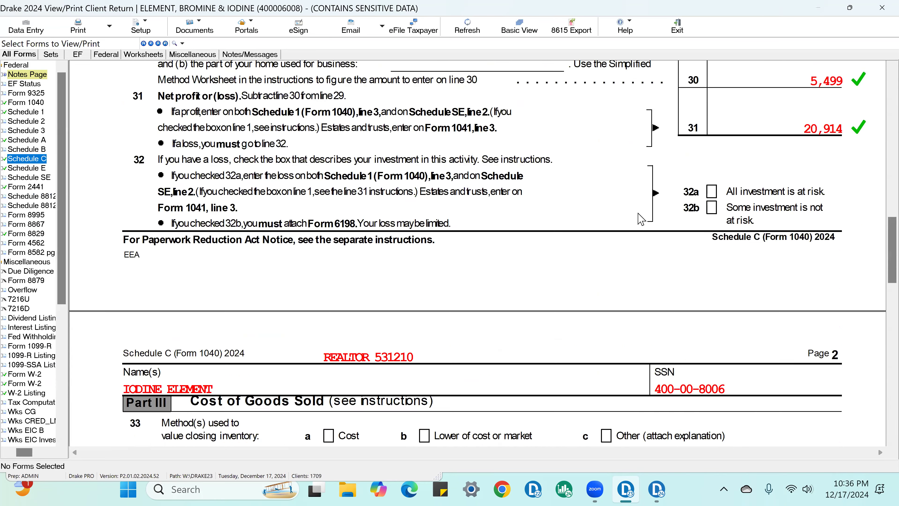
scroll(637, 223, "down", 5)
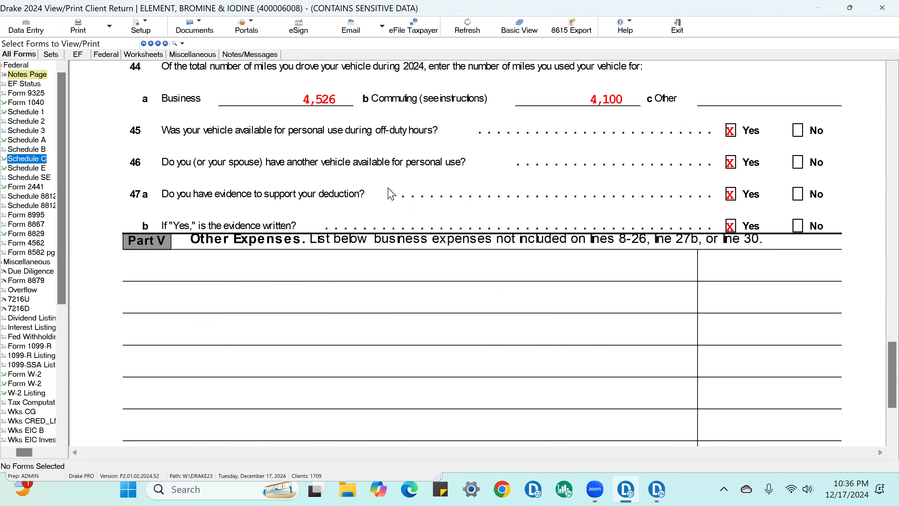
scroll(391, 194, "down", 3)
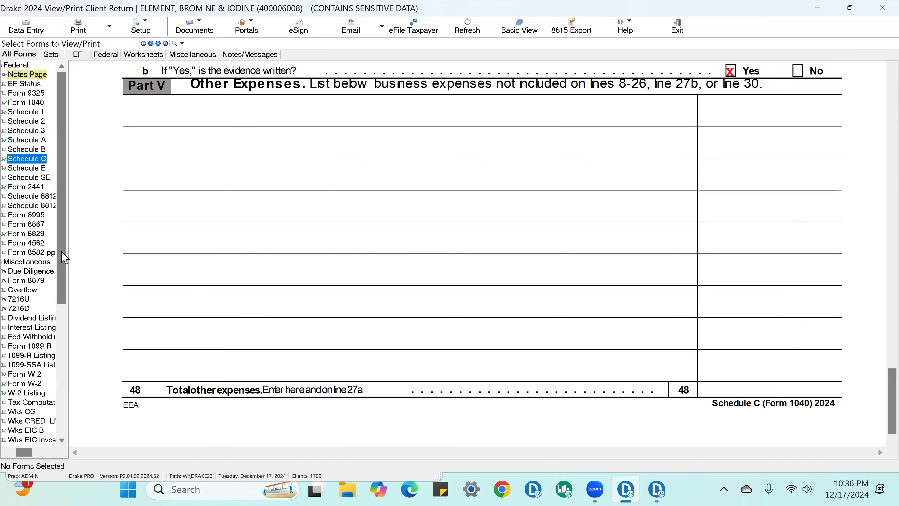
Review Form 8829 home-office expenses, then Schedule E down to the (3,018) rental loss
left_click(30, 233)
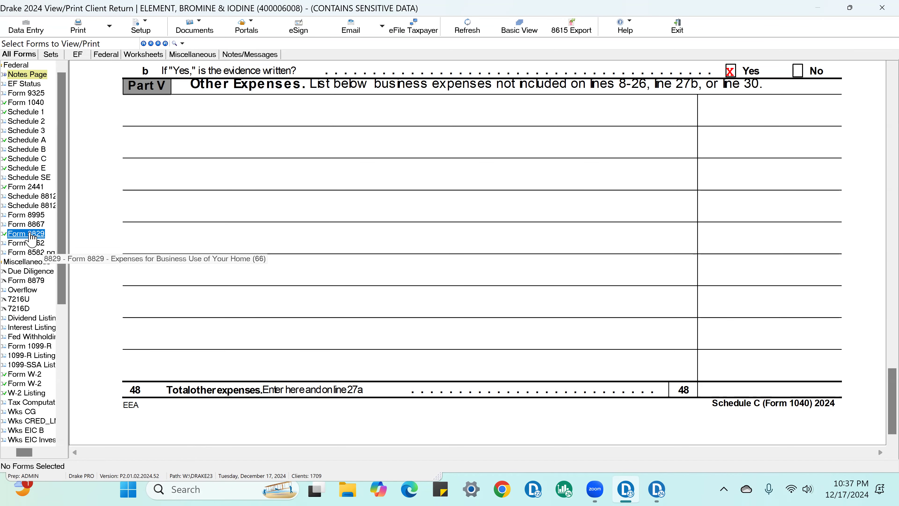
scroll(648, 213, "down", 10)
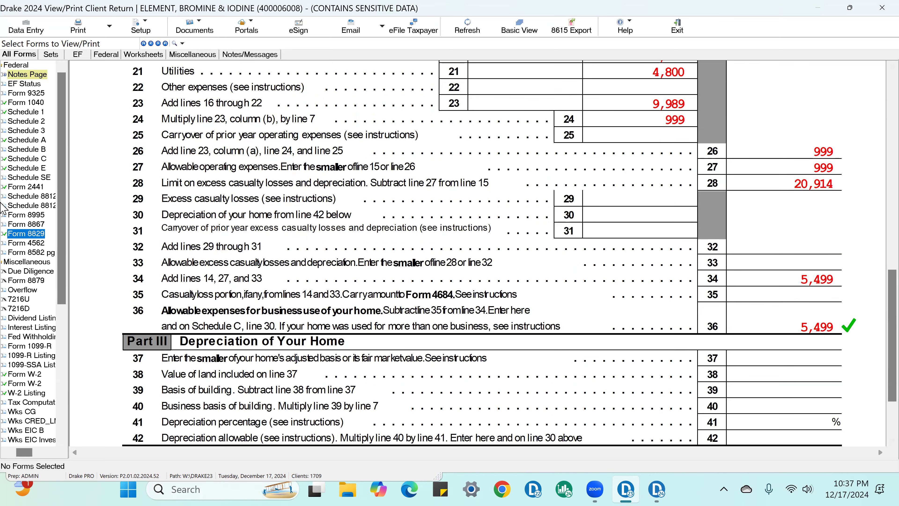
left_click(38, 168)
scroll(777, 279, "down", 8)
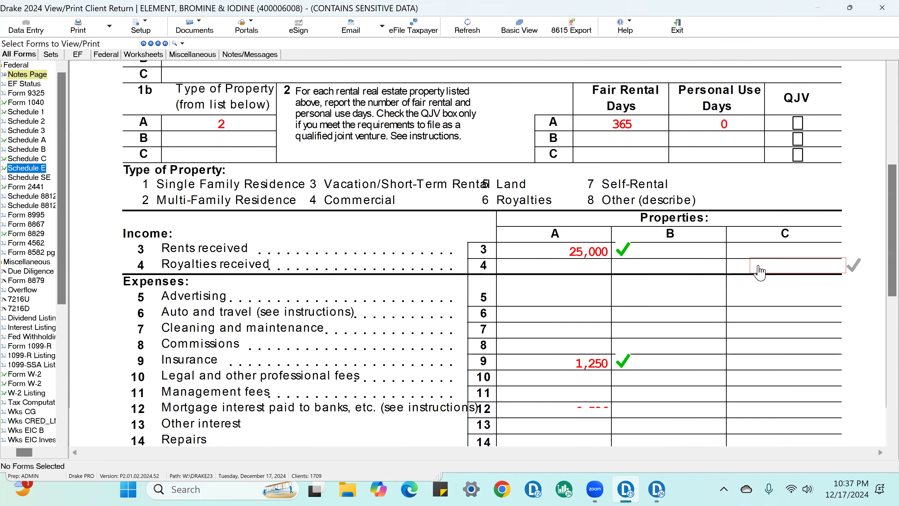
scroll(777, 280, "down", 7)
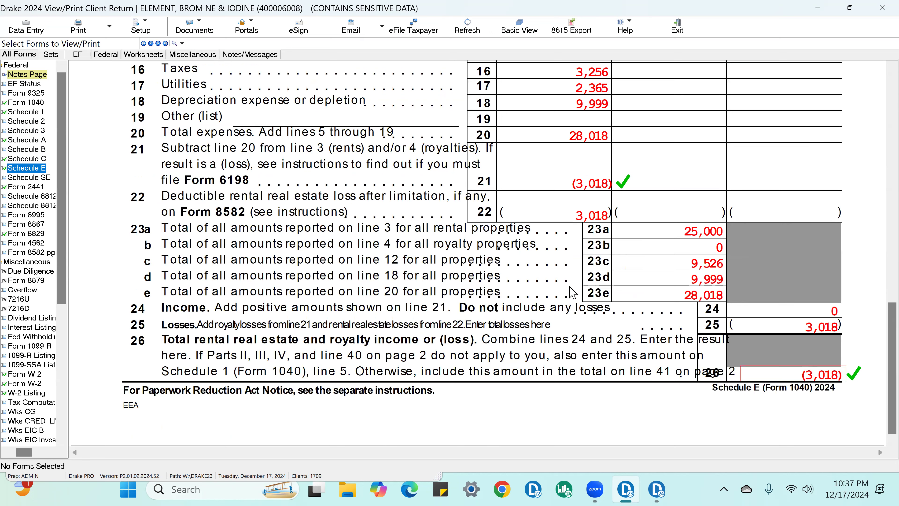
Tick-mark Schedule 1 line 5's (3,018) rental loss, then scroll through Form 1040
left_click(45, 116)
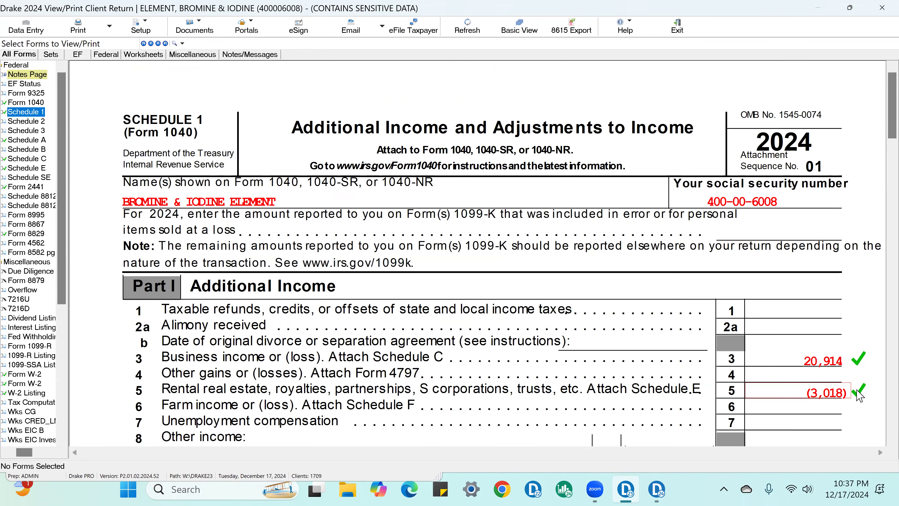
left_click(855, 390)
left_click(858, 390)
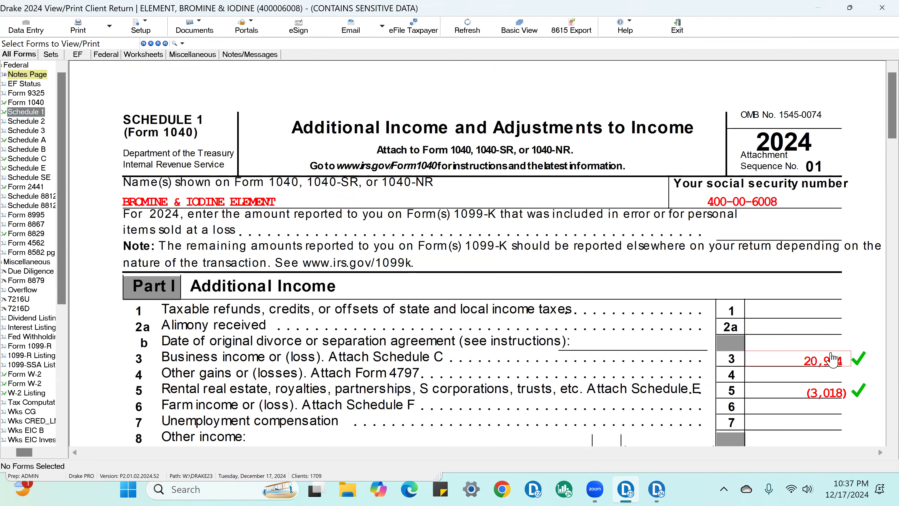
left_click(34, 102)
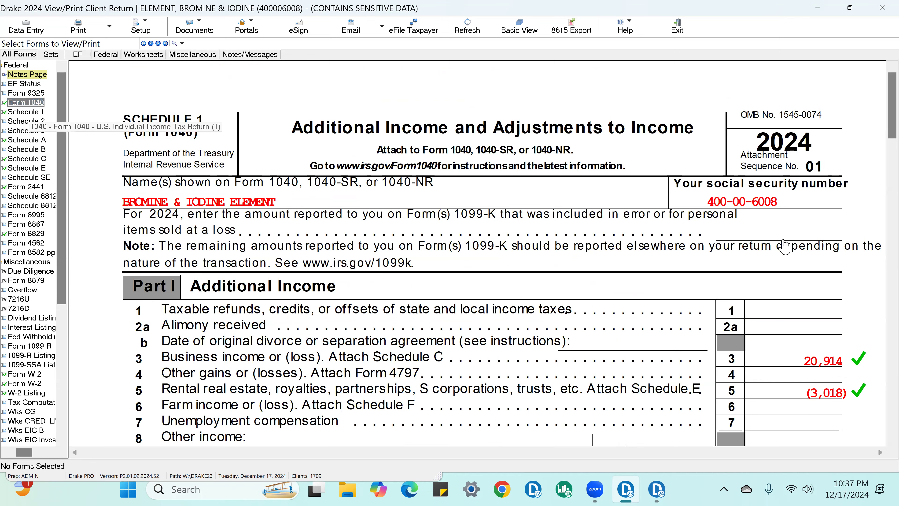
scroll(814, 252, "down", 10)
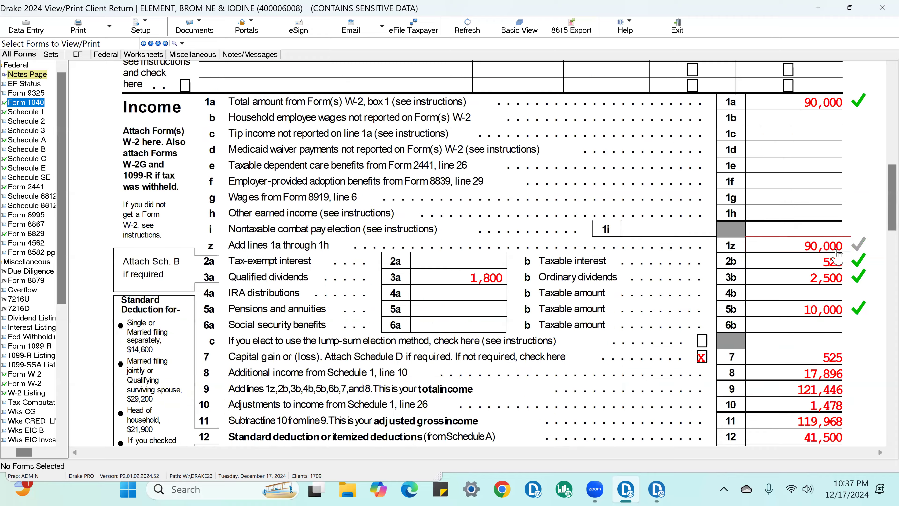
scroll(837, 254, "down", 15)
scroll(856, 262, "down", 6)
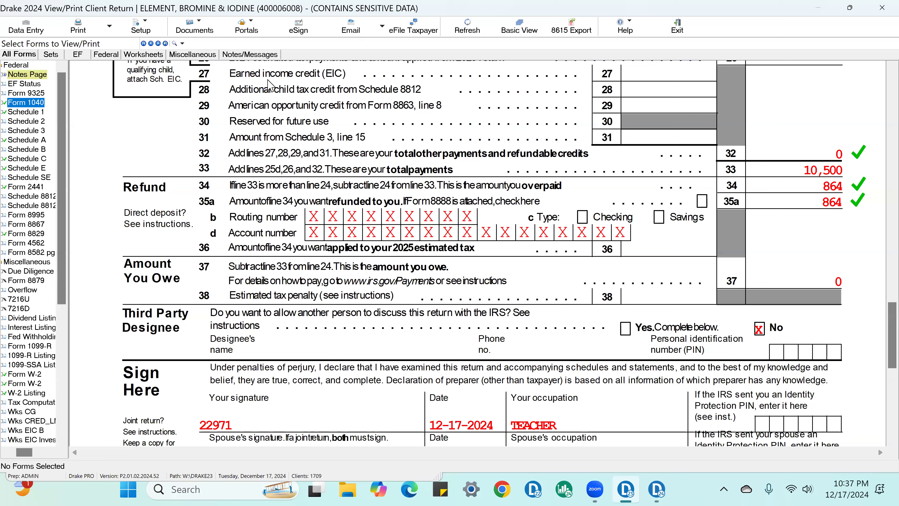
Review Schedule B, Schedule A and Schedule E's rental page, then return to Form 1040
left_click(38, 159)
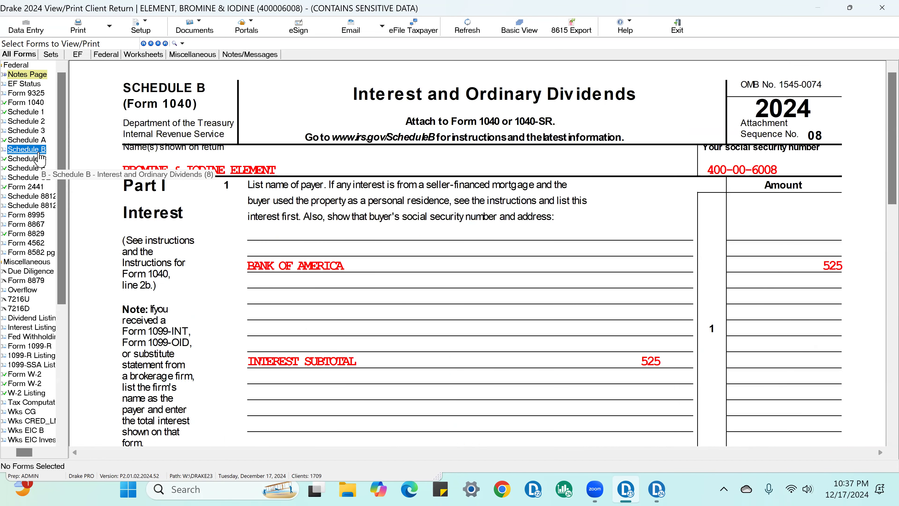
left_click(45, 141)
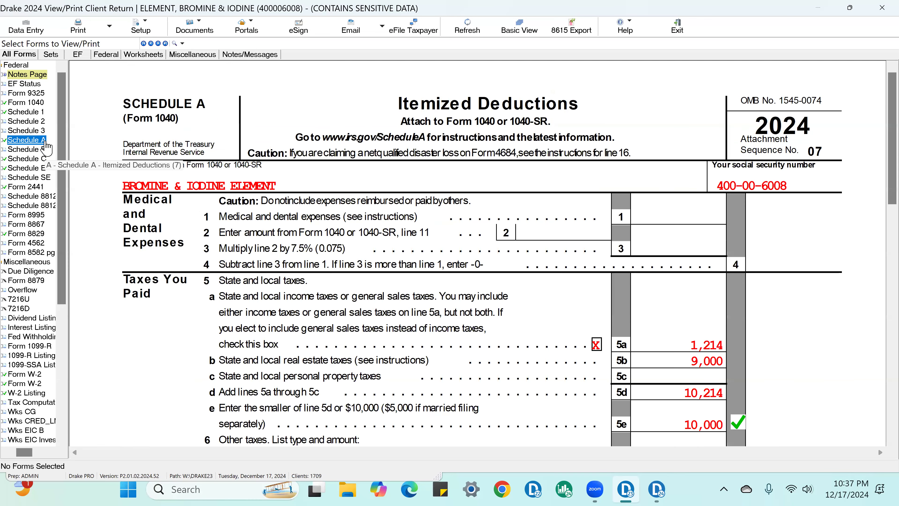
scroll(849, 192, "down", 5)
scroll(850, 192, "down", 5)
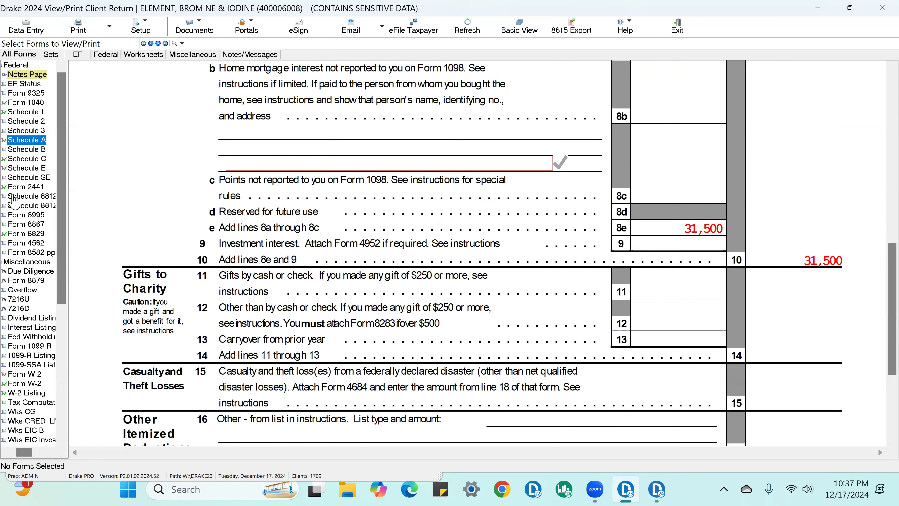
left_click(29, 170)
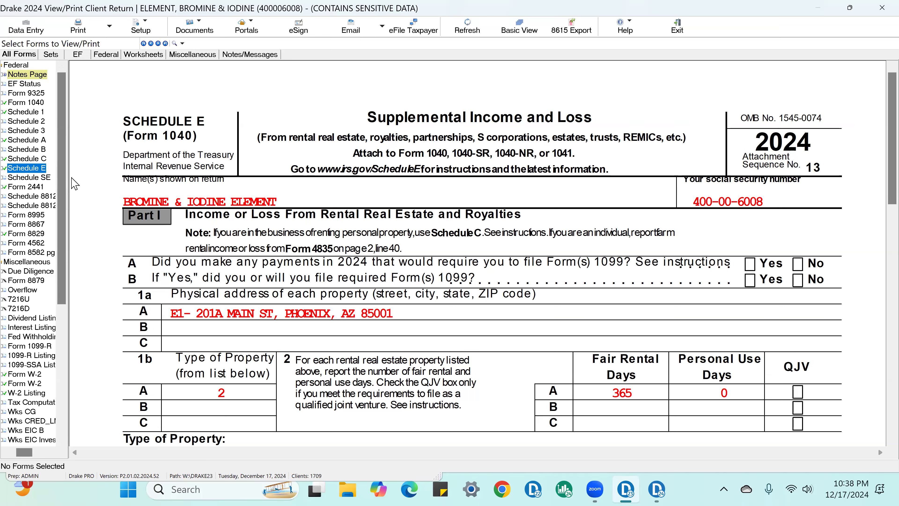
left_click(34, 103)
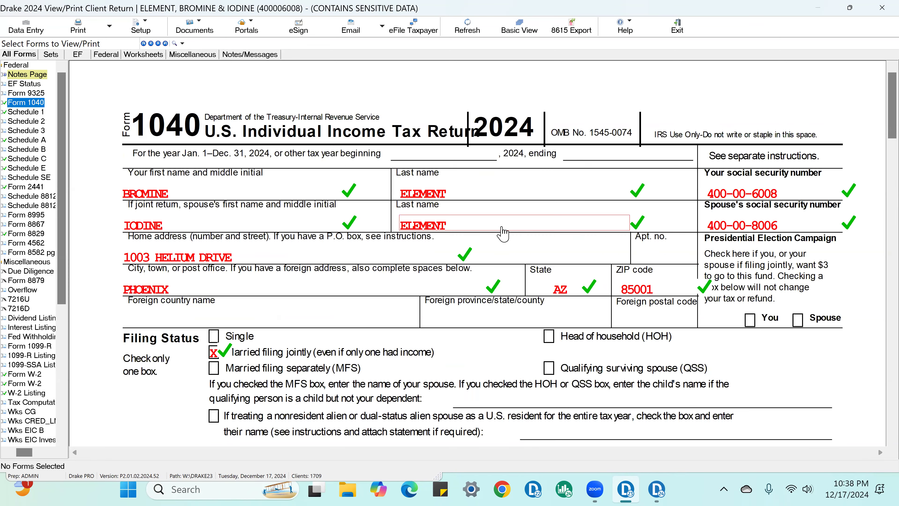